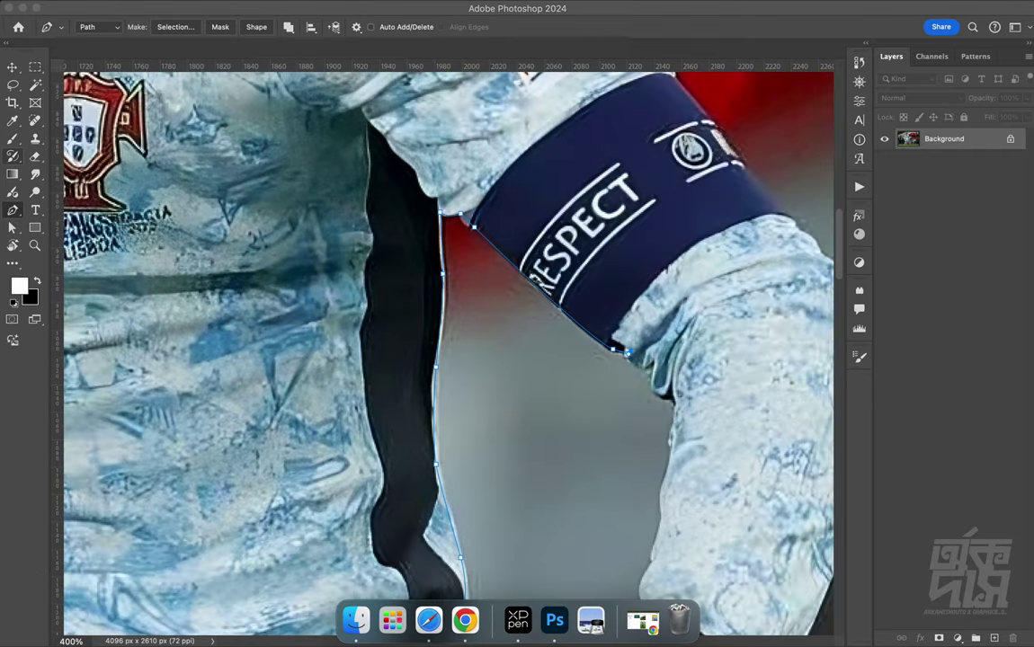
# Extend the pen outline with a curved anchor along the player's arm edge
pyautogui.moveTo(652, 385); pyautogui.dragTo(649, 402)
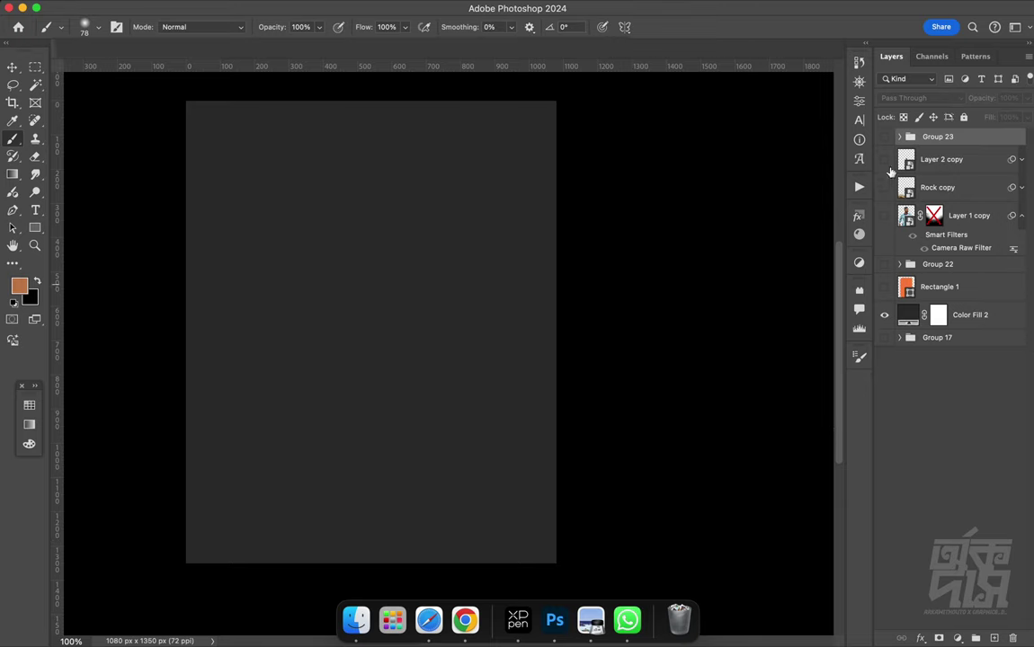
# Show the Rock copy, Layer 2 copy, Layer 1 copy, Group 22, Soapberry Tree and Rectangle 1 layers
pyautogui.click(885, 187)
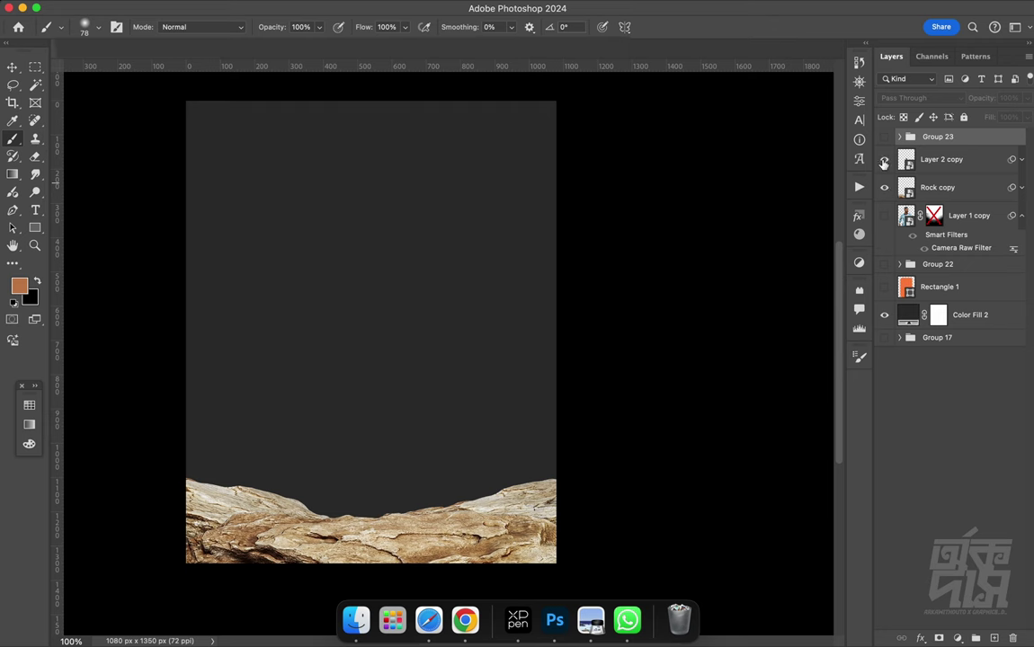
pyautogui.click(883, 160)
pyautogui.click(884, 216)
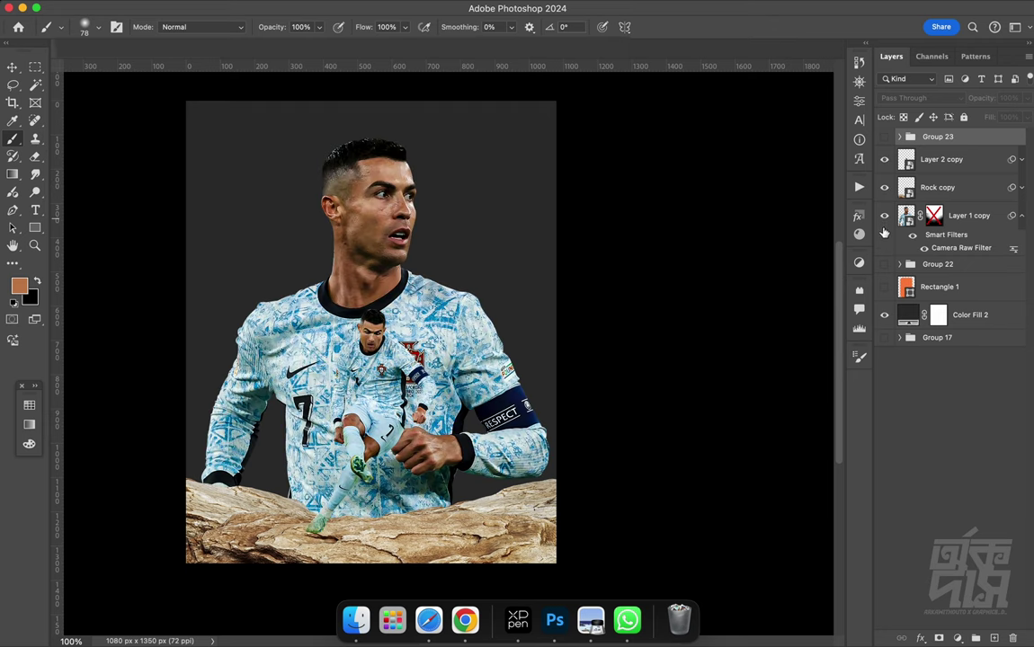
pyautogui.click(884, 265)
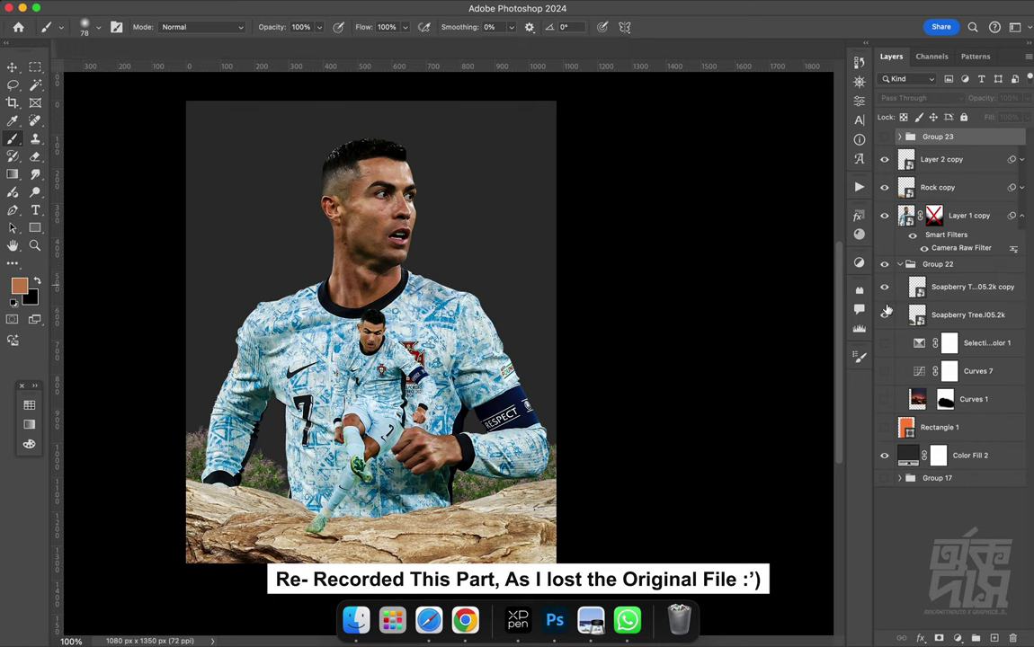
pyautogui.click(885, 315)
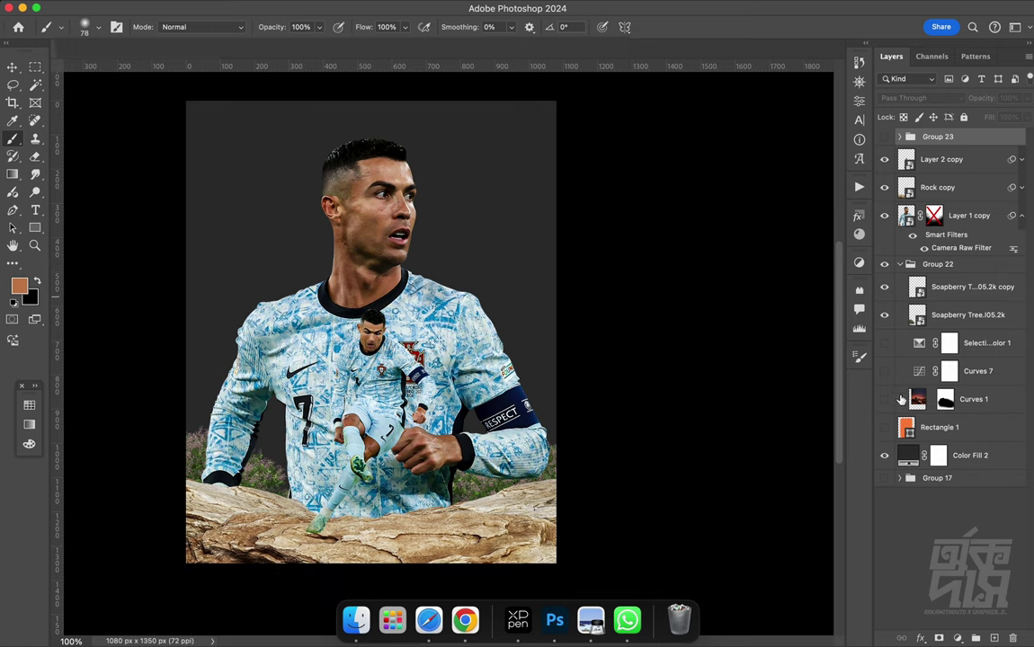
pyautogui.click(884, 428)
# Centre the orange Rectangle 1 frame horizontally on the canvas with Align Horizontal Centers
pyautogui.click(940, 428)
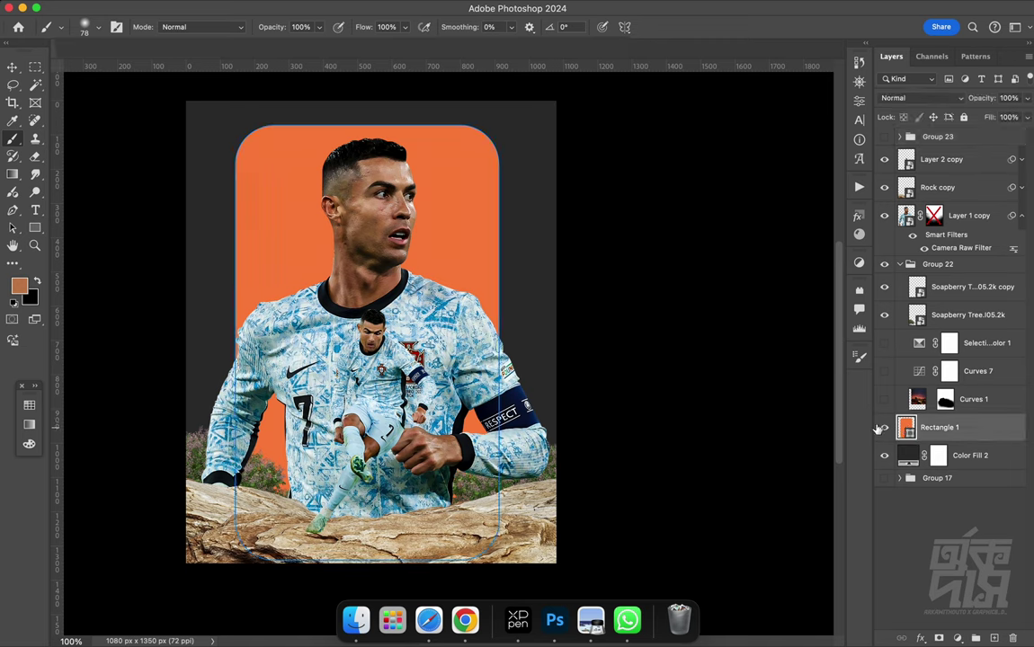
pyautogui.press('v')
pyautogui.moveTo(443, 374); pyautogui.dragTo(447, 377)
pyautogui.press('super+z')
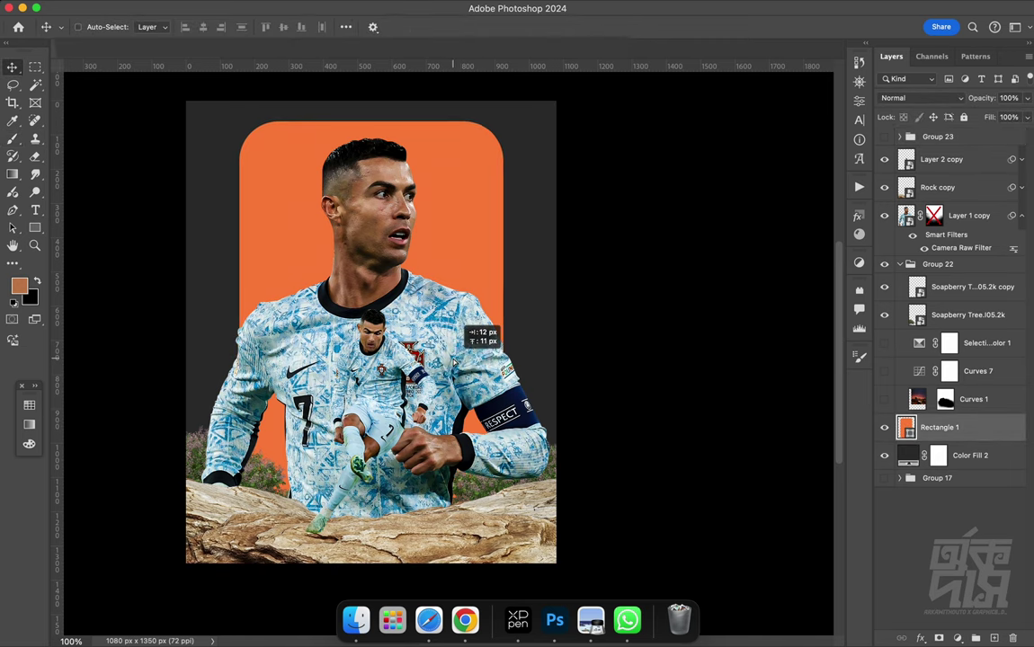
pyautogui.press('super+a')
pyautogui.click(202, 27)
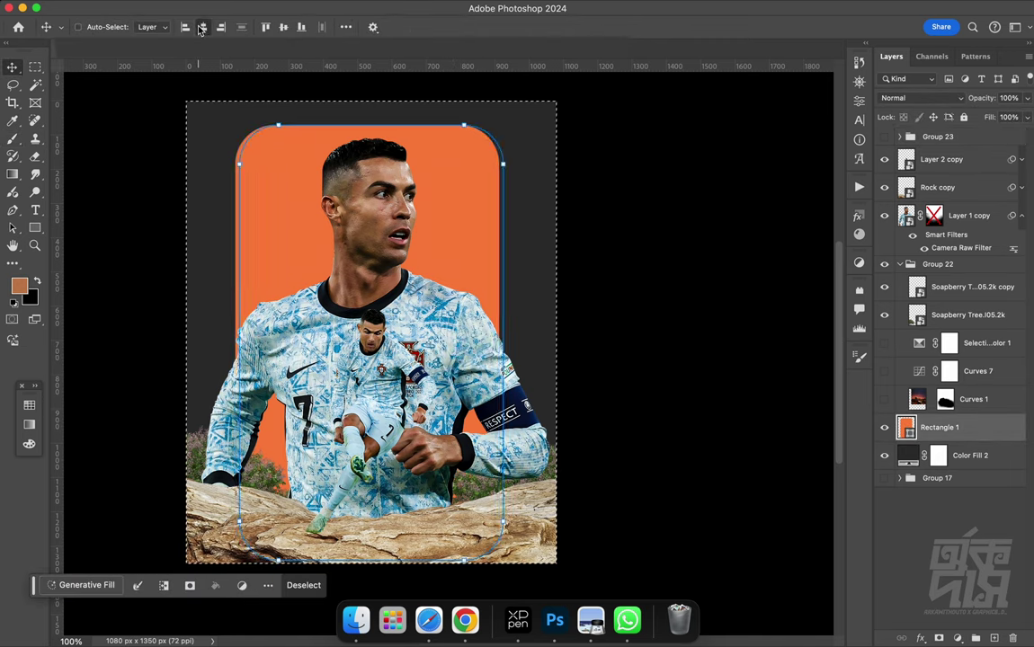
pyautogui.press('super+d')
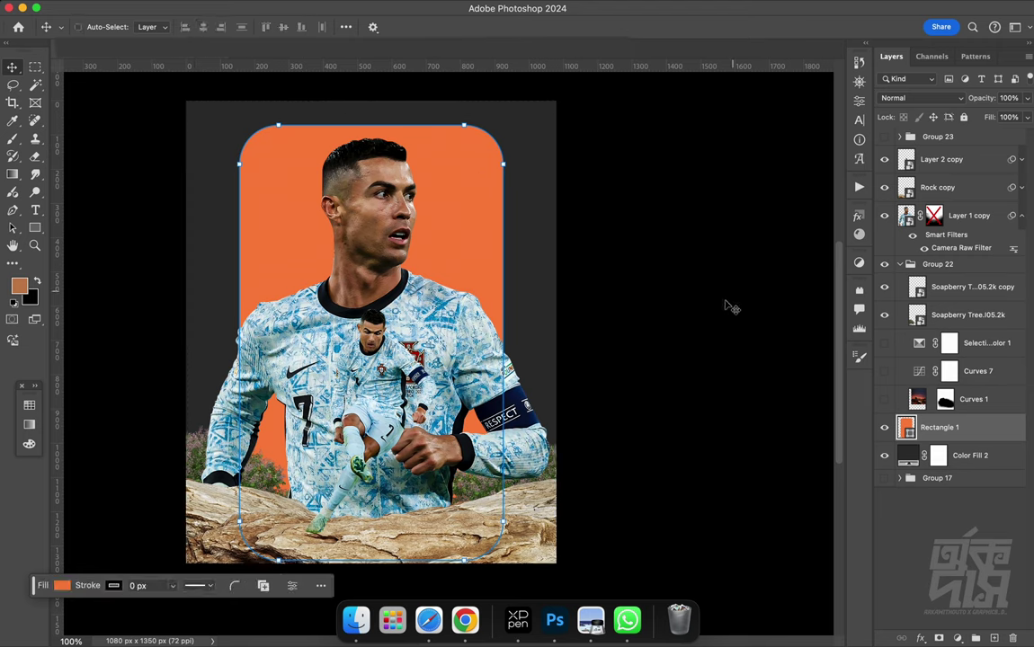
pyautogui.click(992, 402)
pyautogui.keyDown('super'); pyautogui.click(993, 403); pyautogui.keyUp('super')
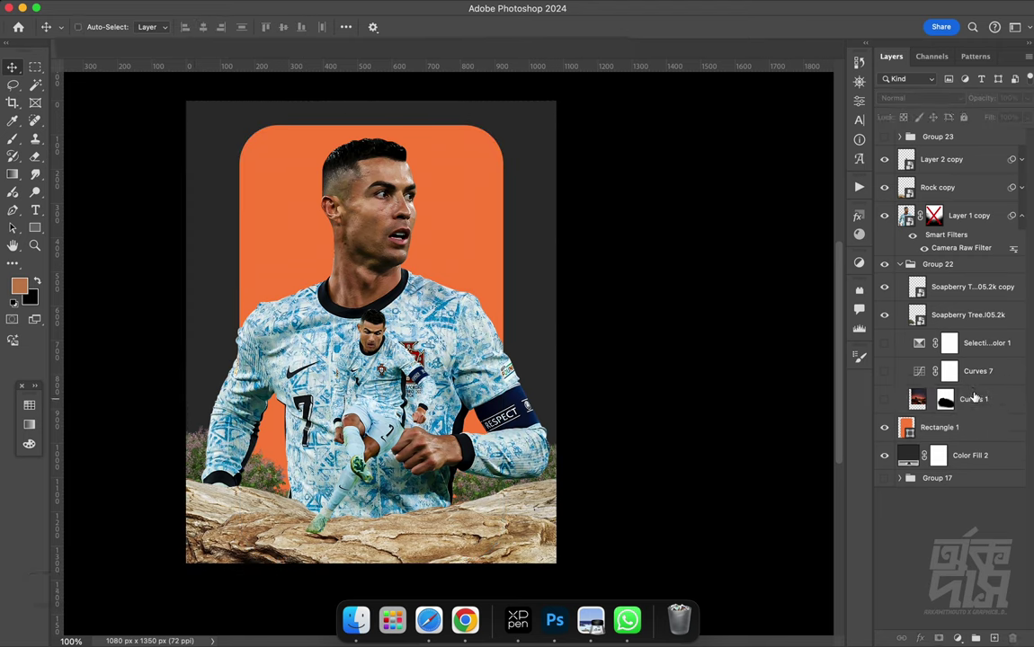
pyautogui.click(983, 411)
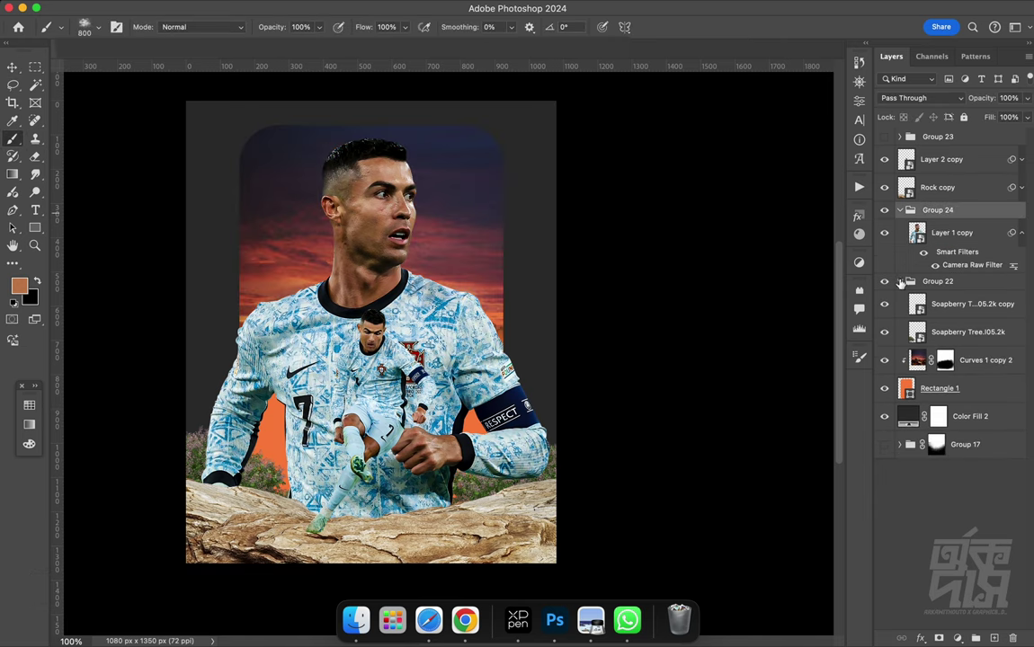
# Mask Group 24 to fade the portrait's lower edges, then wrap it in Group 25
pyautogui.click(901, 282)
pyautogui.click(939, 638)
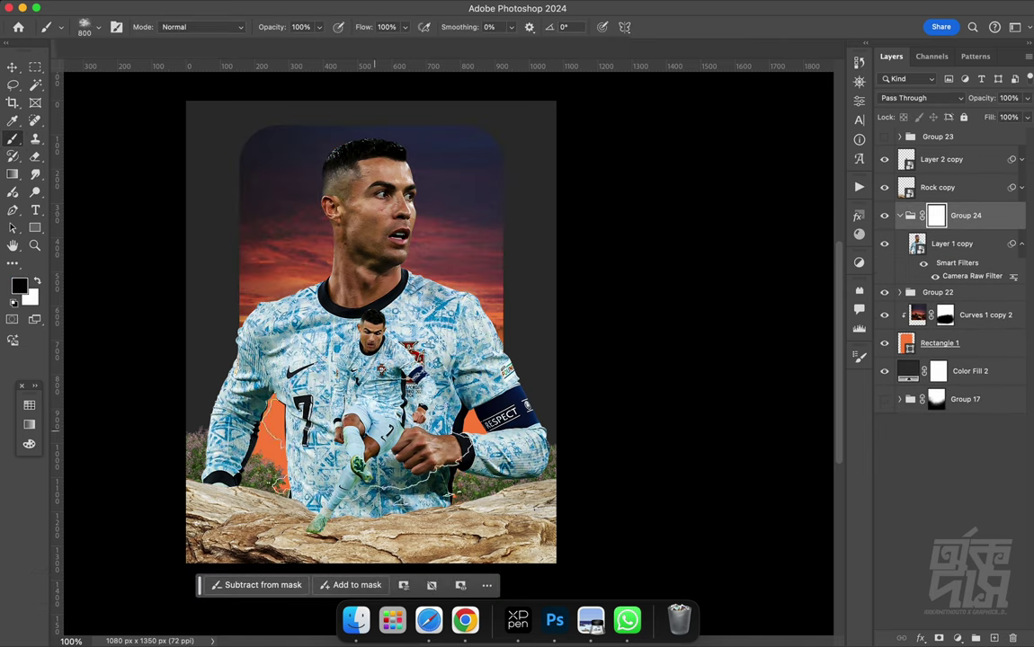
pyautogui.moveTo(157, 431); pyautogui.dragTo(481, 535)
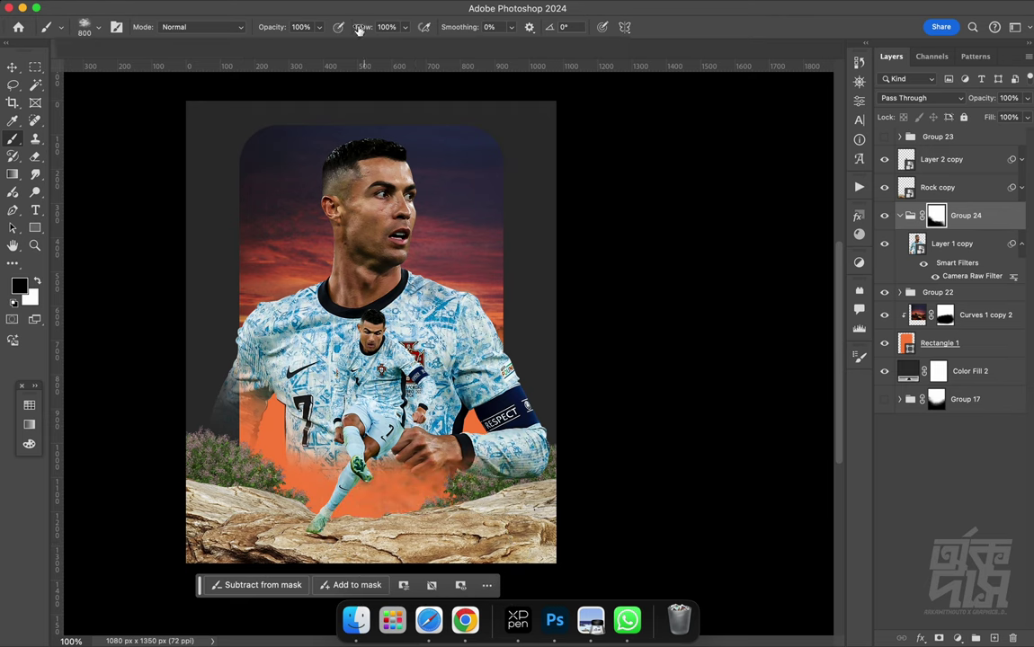
pyautogui.moveTo(527, 299)
pyautogui.mouseDown()
pyautogui.moveTo(664, 399)
pyautogui.moveTo(536, 520)
pyautogui.moveTo(600, 409)
pyautogui.moveTo(587, 483)
pyautogui.mouseUp()
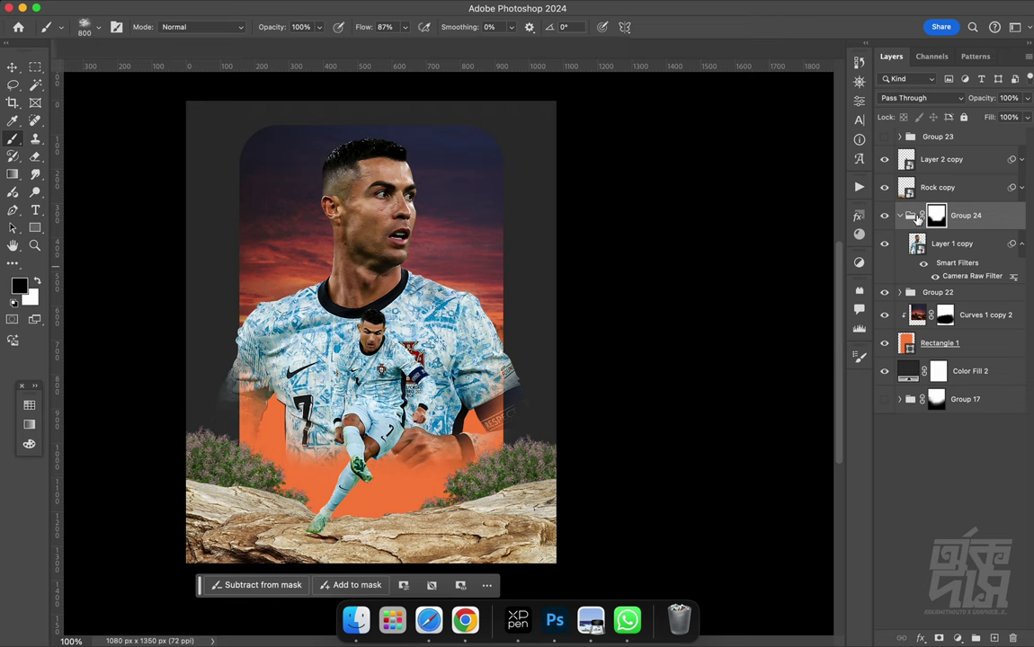
pyautogui.hotkey('ctrl', 'g')
pyautogui.keyDown('ctrl'); pyautogui.click(906, 364); pyautogui.keyUp('ctrl')
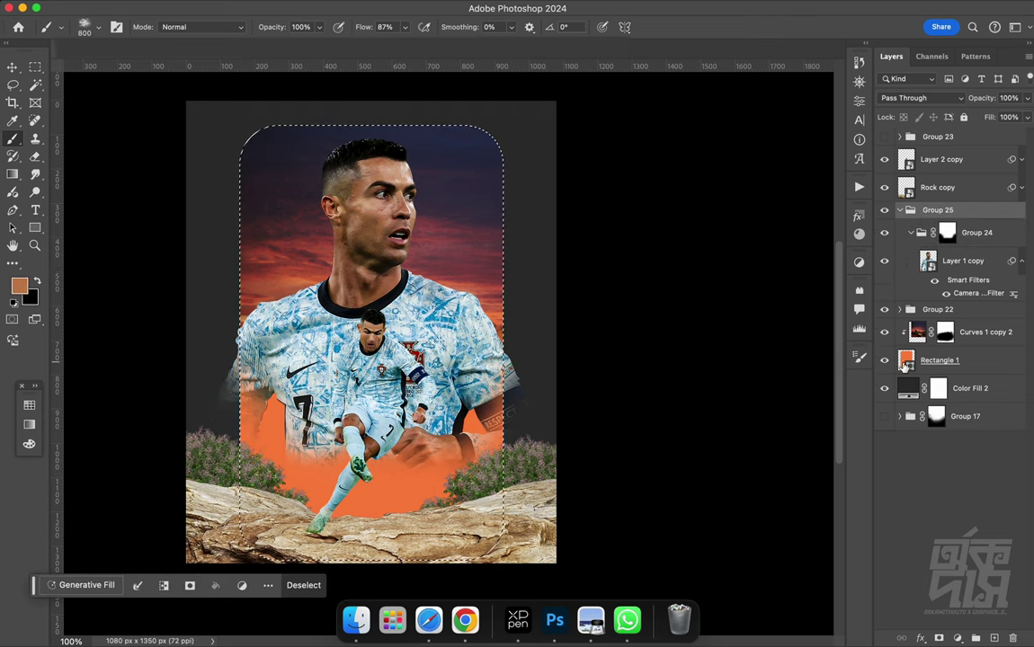
# Mask Group 25 to the rounded frame shape and add empty Layer 51 inside it
pyautogui.click(938, 639)
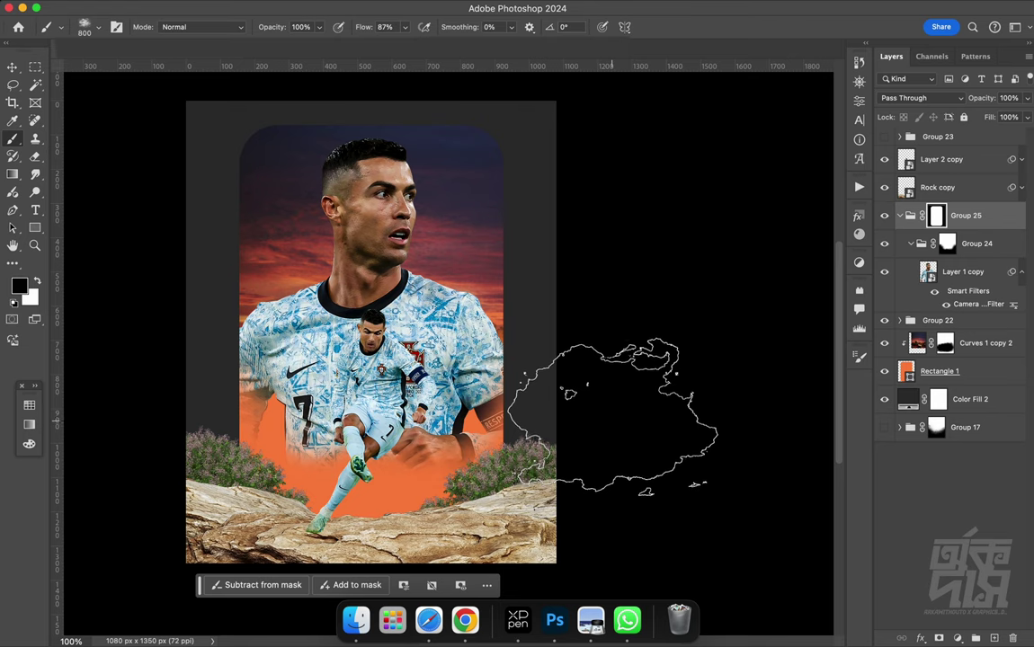
pyautogui.moveTo(937, 215)
pyautogui.mouseDown()
pyautogui.moveTo(955, 257)
pyautogui.moveTo(946, 253)
pyautogui.mouseUp()
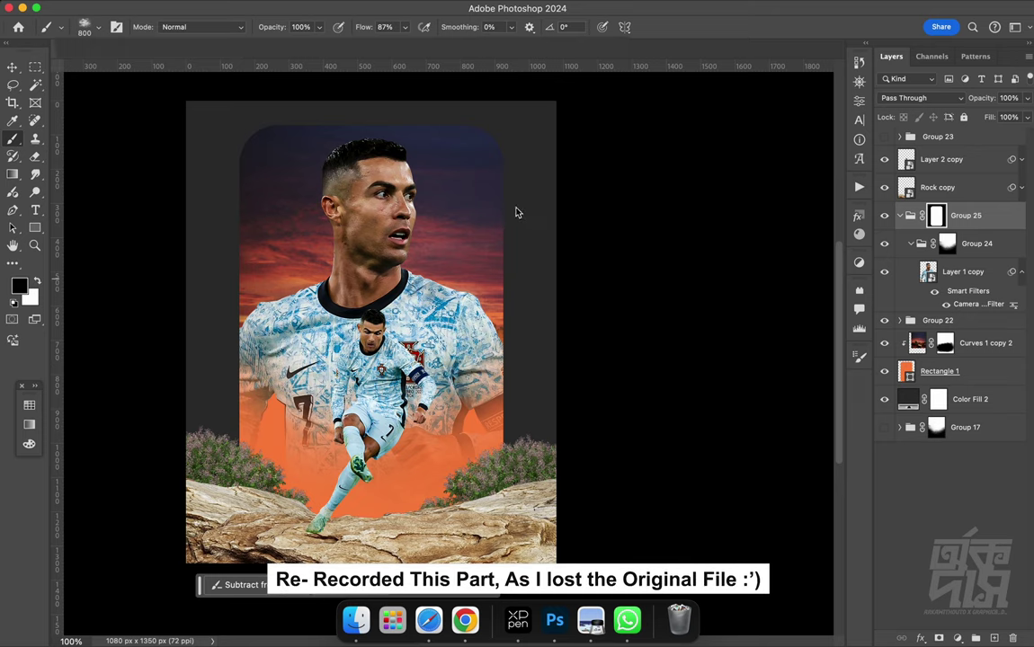
pyautogui.scroll(-2, 551, 172)
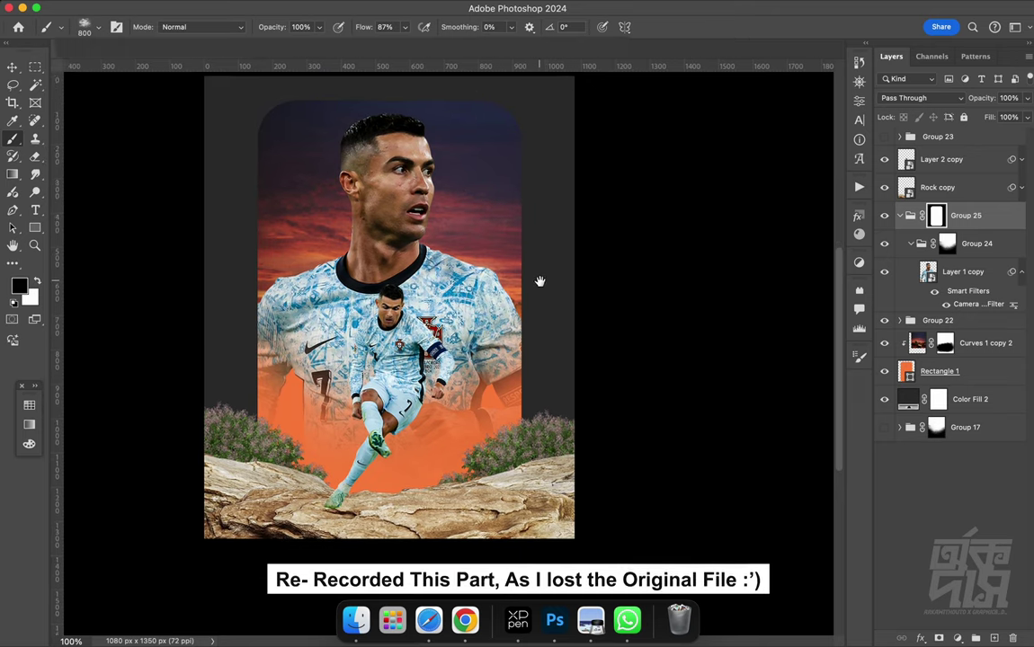
pyautogui.press(']')
pyautogui.press(']')
pyautogui.press(']')
pyautogui.click(911, 244)
pyautogui.click(994, 639)
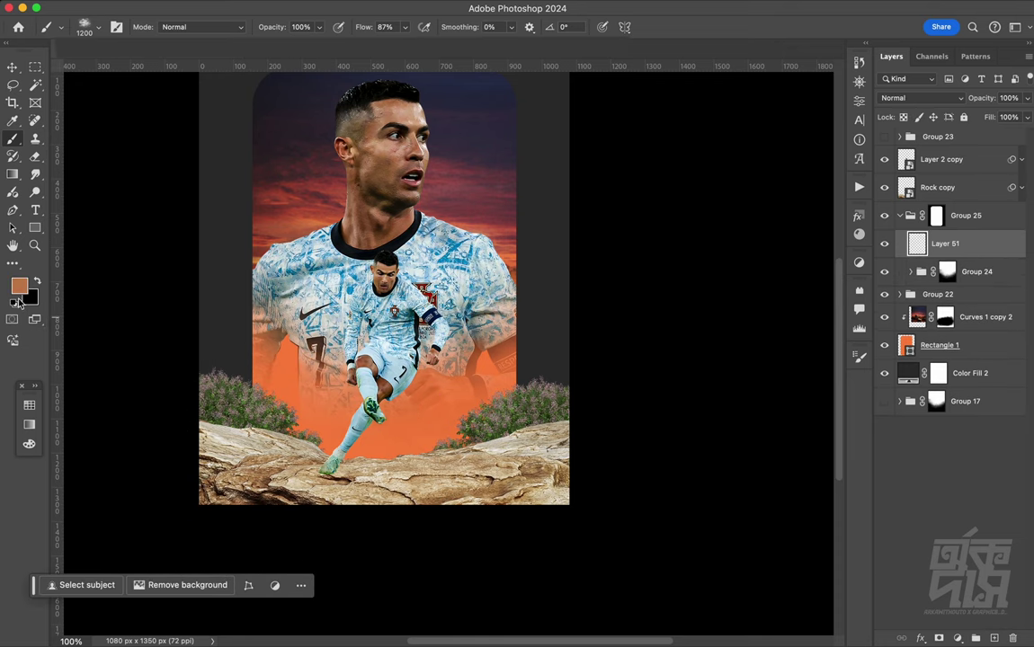
# Set Layer 51 to Linear Dodge (Add) and paint a warm orange glow behind the player
pyautogui.click(19, 285)
pyautogui.click(1017, 200)
pyautogui.click(920, 97)
pyautogui.click(912, 263)
pyautogui.moveTo(194, 378); pyautogui.dragTo(665, 436)
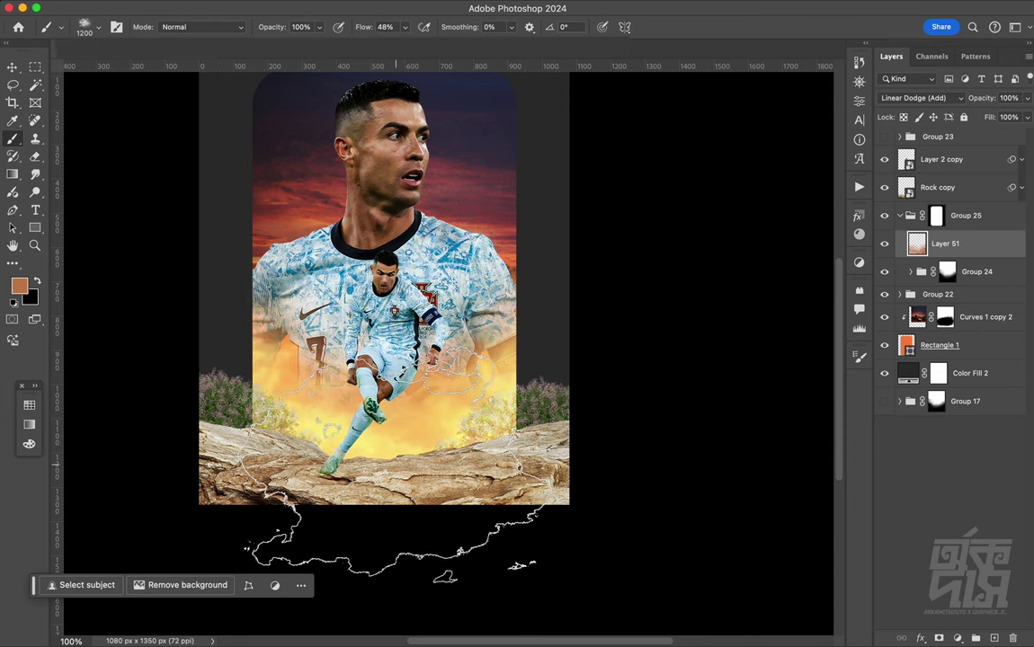
pyautogui.press('[')
pyautogui.press('[')
pyautogui.press('[')
pyautogui.press('[')
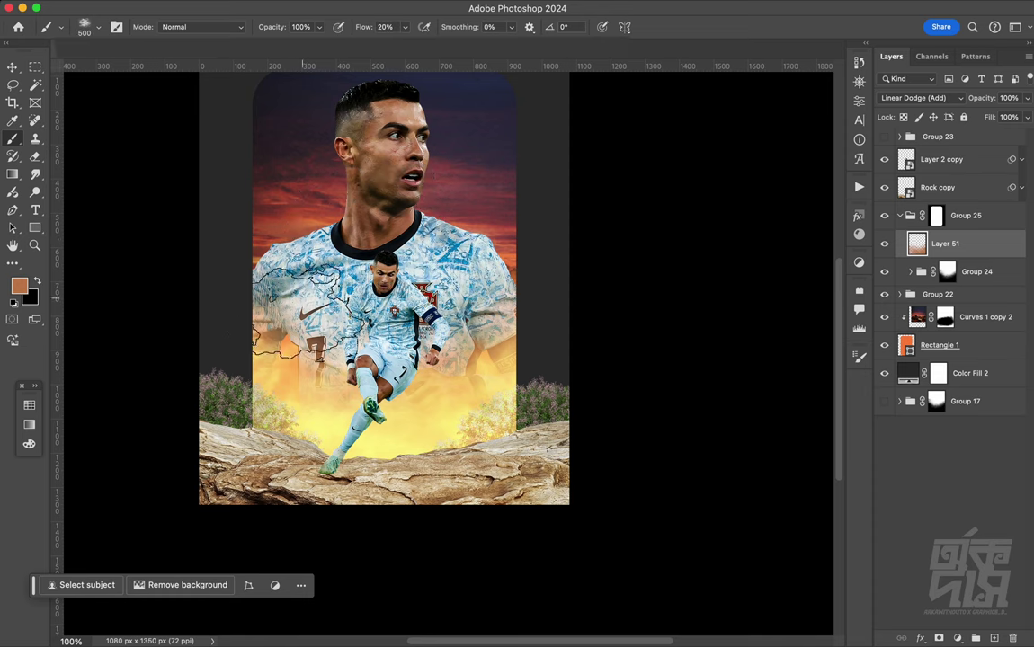
pyautogui.press(']')
pyautogui.press(']')
pyautogui.press(']')
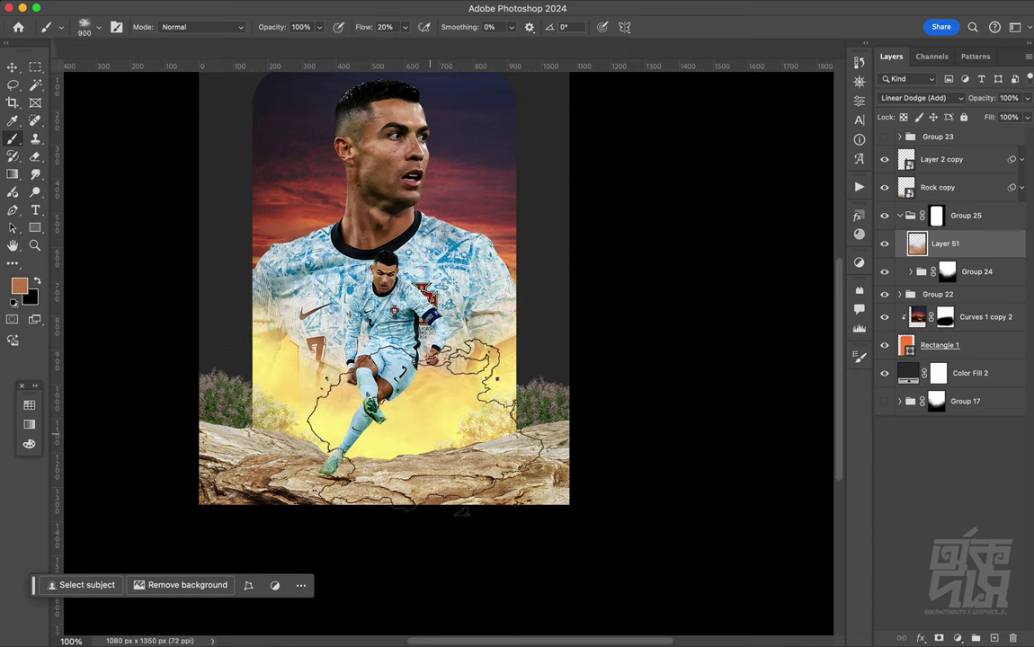
pyautogui.press(']')
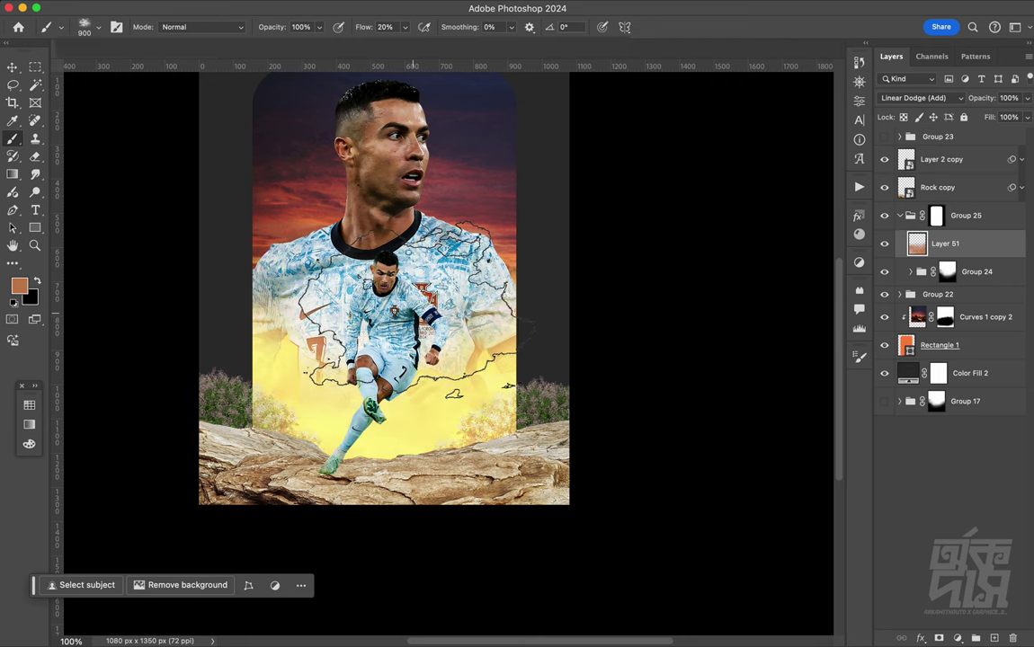
pyautogui.press('[')
pyautogui.press('[')
pyautogui.press('[')
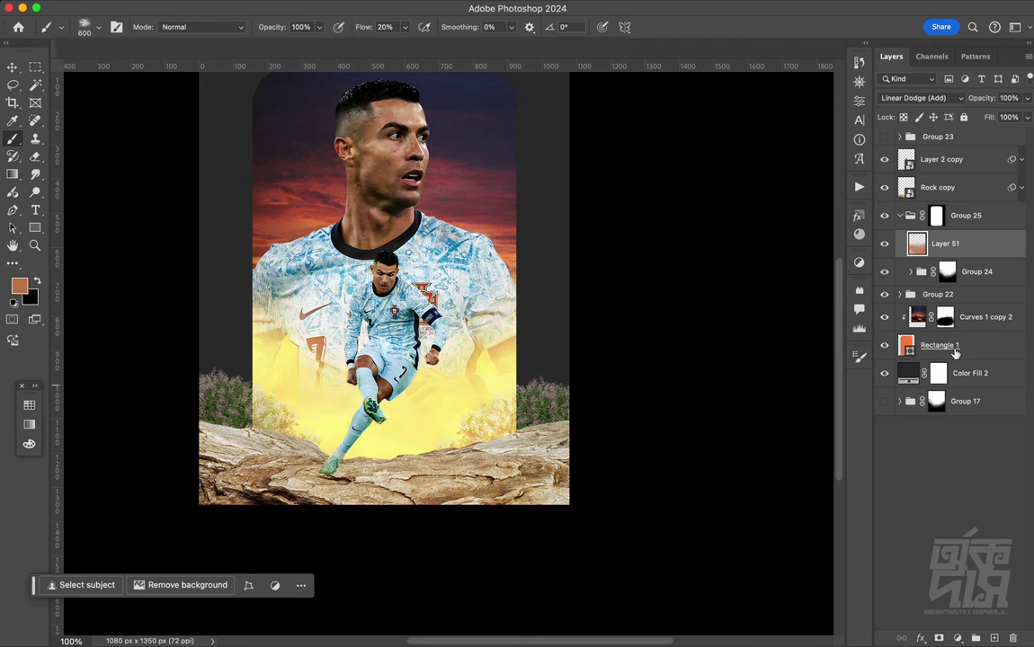
# Move Layer 51 below Group 24, then paint more warm light on Layers 52 and 53, with 53 in Linear Dodge (Add)
pyautogui.click(972, 296)
pyautogui.click(965, 247)
pyautogui.moveTo(1003, 248); pyautogui.dragTo(1000, 294)
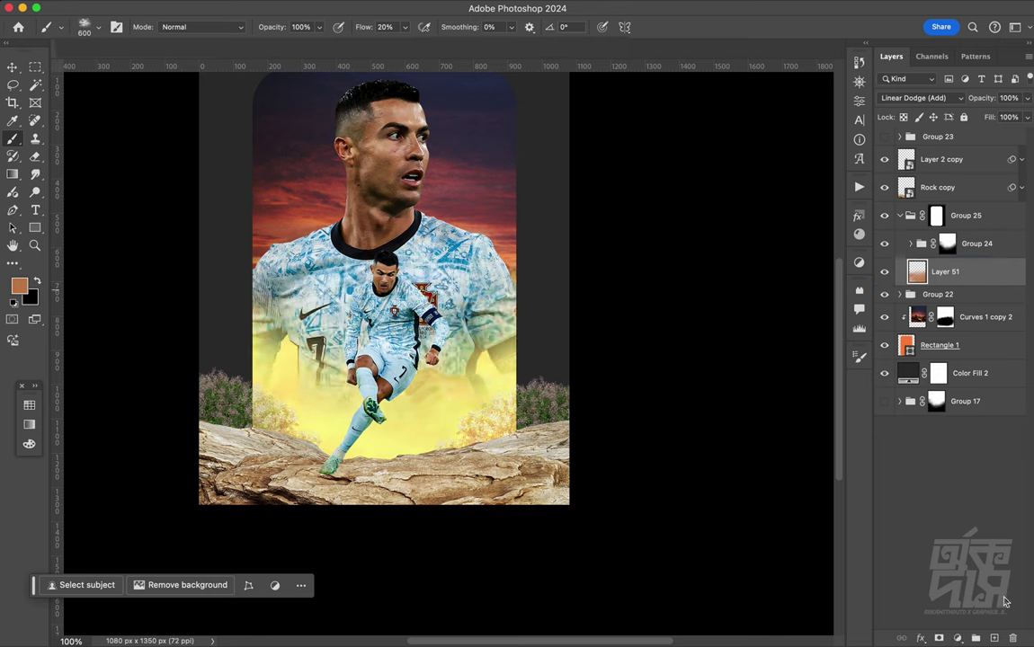
pyautogui.click(993, 639)
pyautogui.press(']')
pyautogui.press(']')
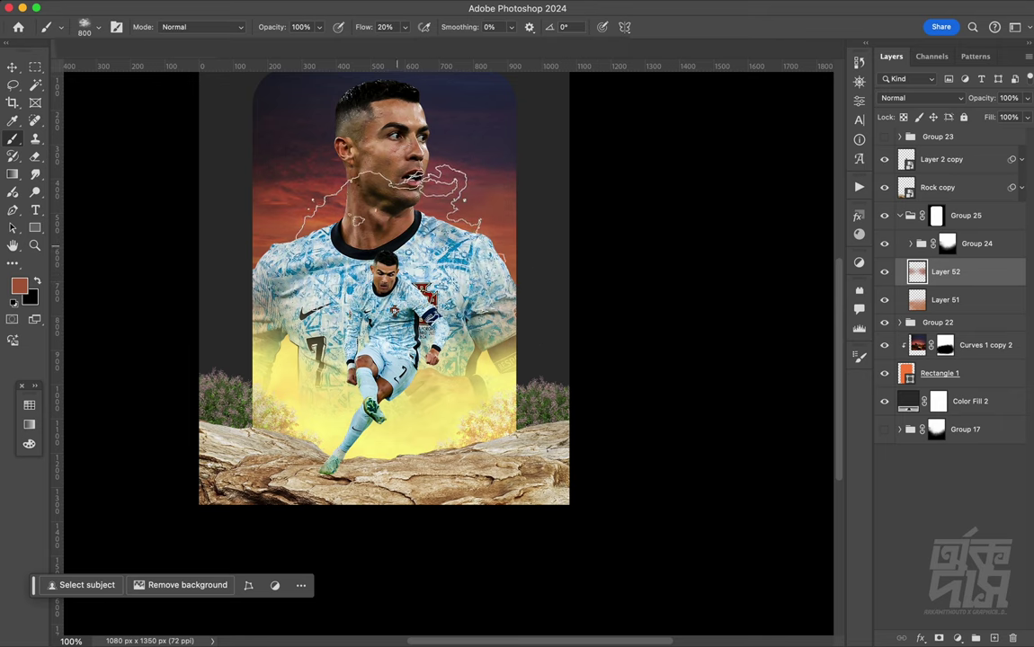
pyautogui.click(995, 639)
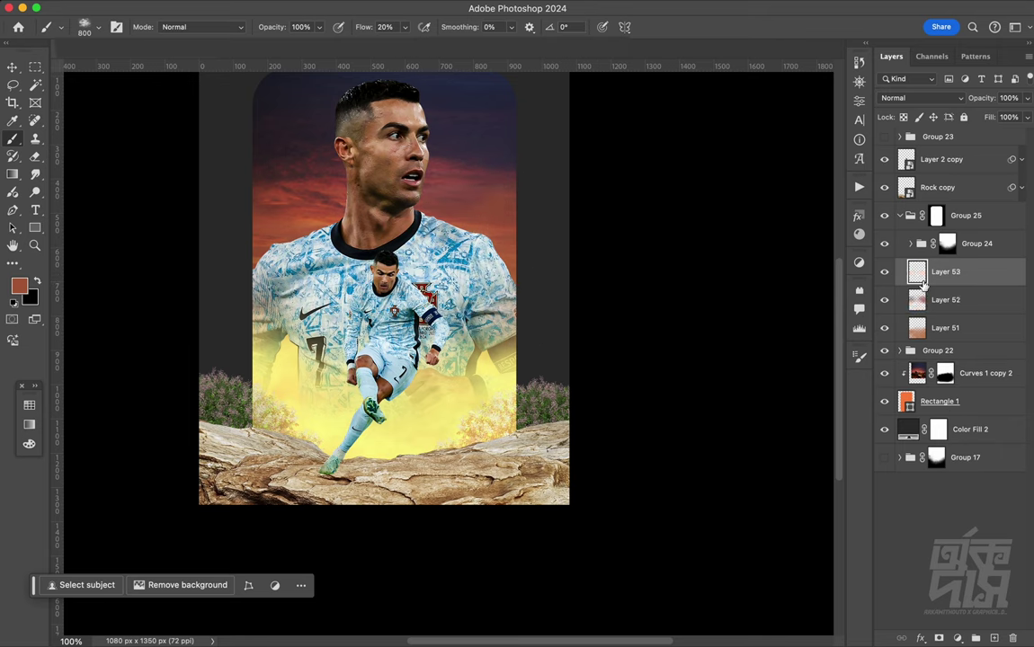
pyautogui.click(902, 98)
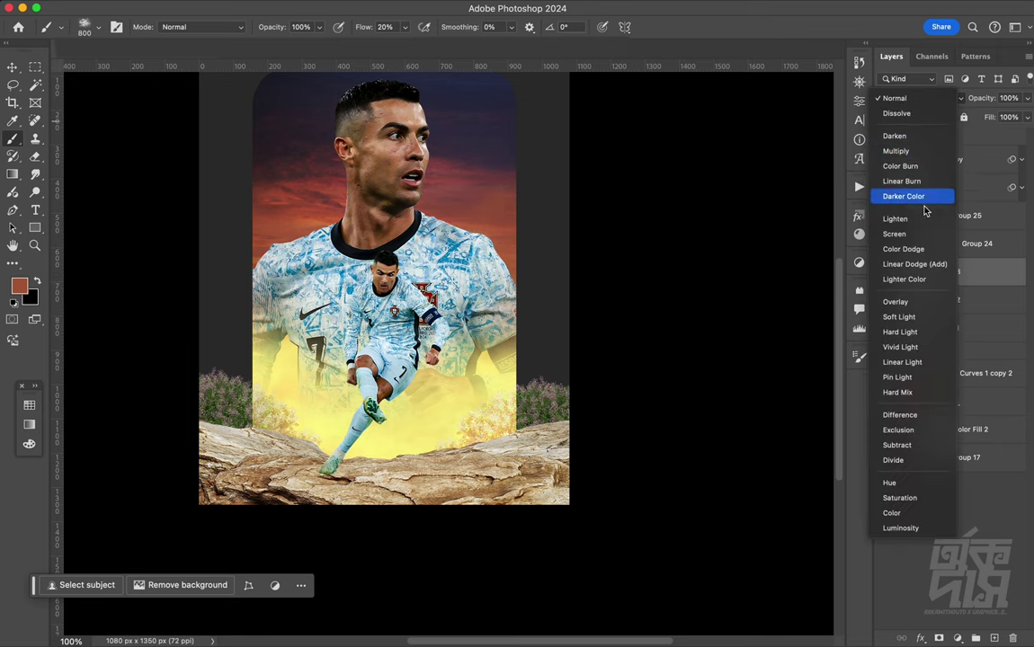
pyautogui.click(926, 264)
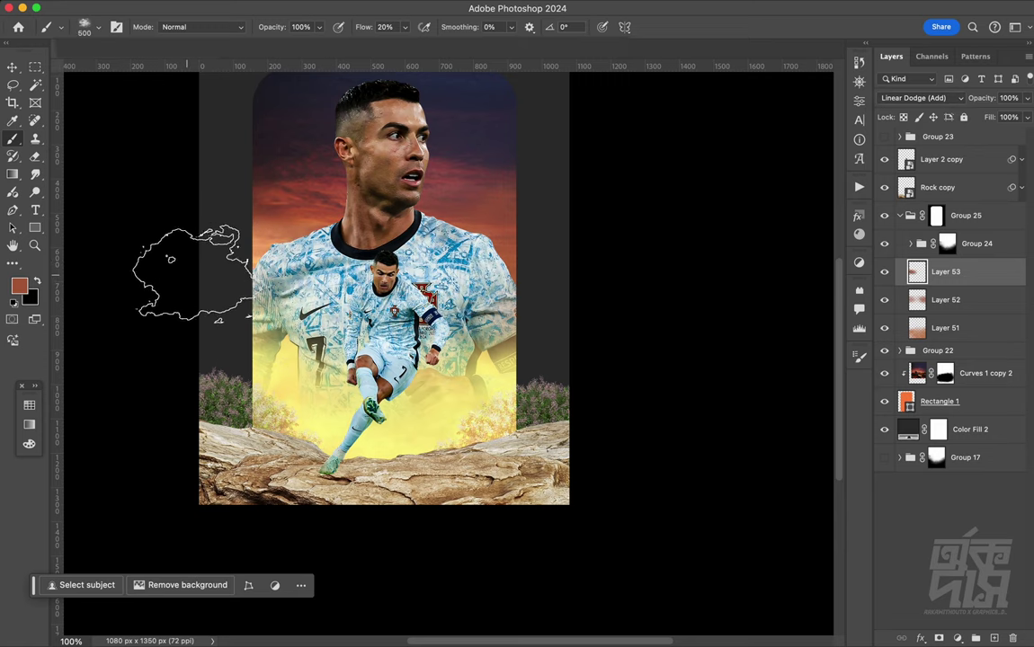
pyautogui.press(']')
pyautogui.press(']')
pyautogui.press(']')
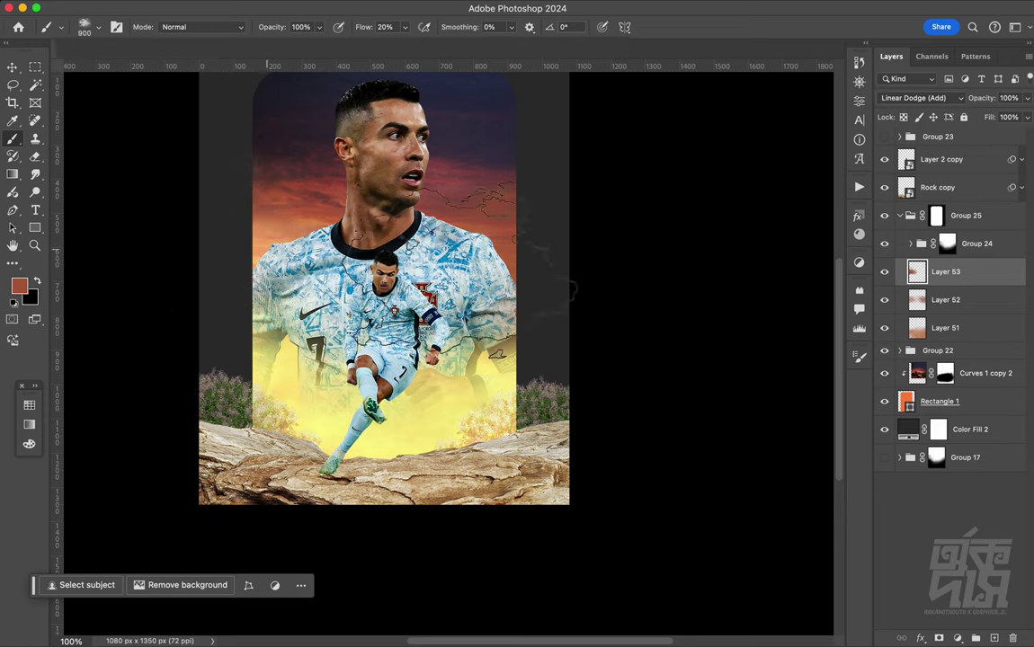
pyautogui.press('[')
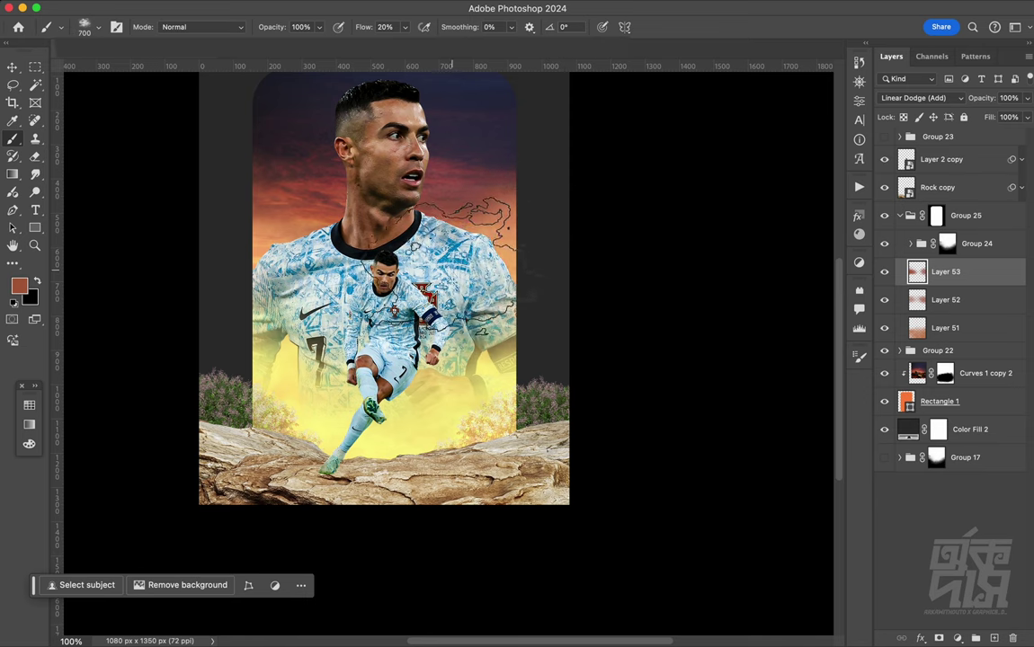
pyautogui.click(962, 382)
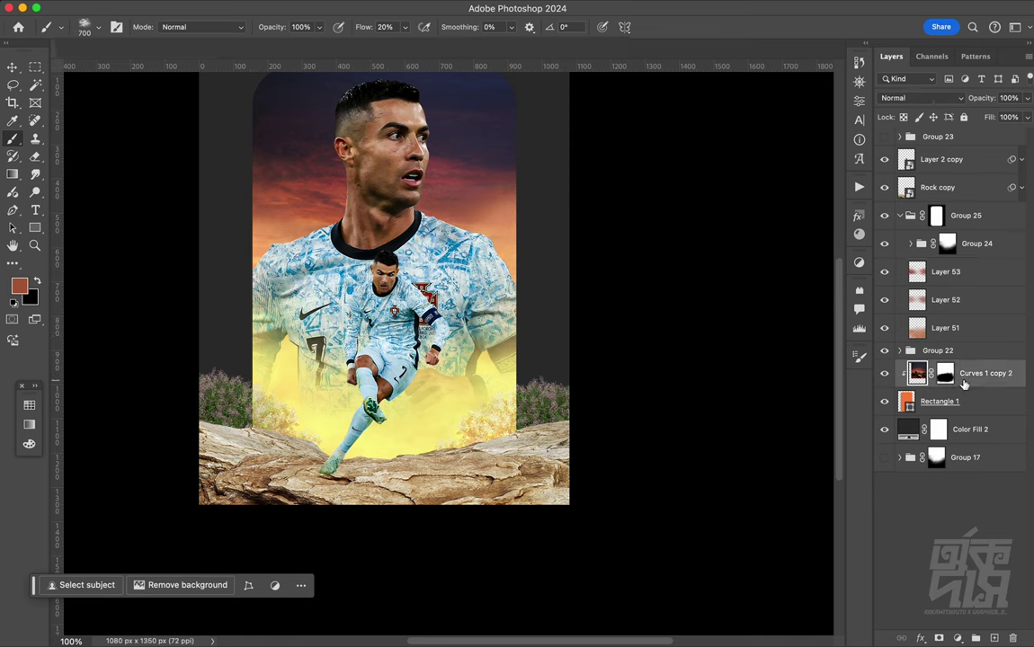
# Darken the sunset portrait with a clipped Curves layer pulled down
pyautogui.click(957, 639)
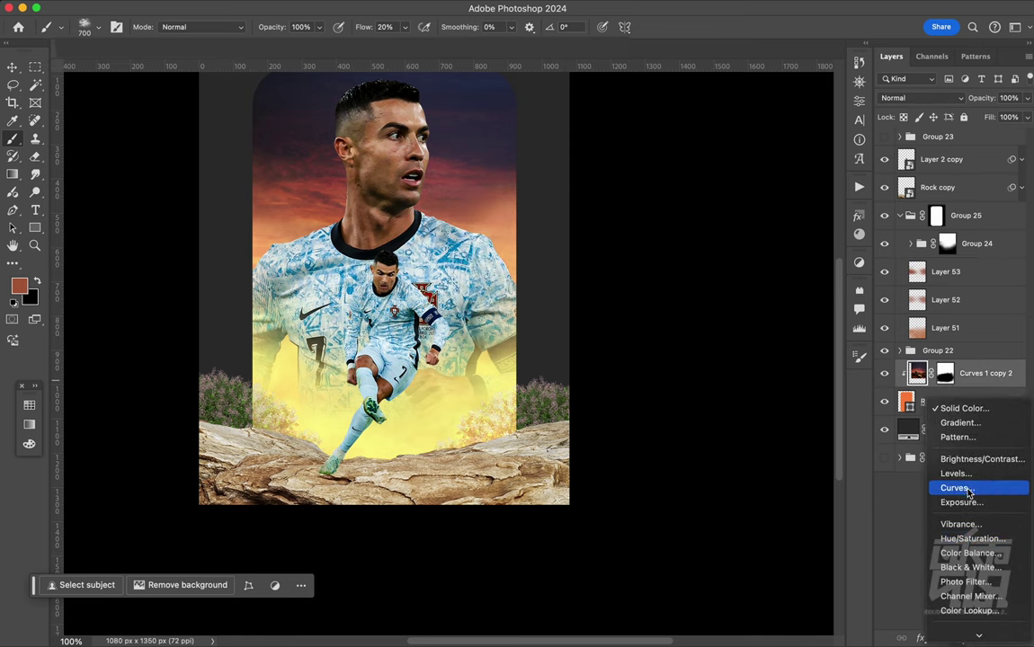
pyautogui.click(955, 488)
pyautogui.click(740, 338)
pyautogui.moveTo(758, 200)
pyautogui.mouseDown()
pyautogui.moveTo(758, 216)
pyautogui.moveTo(782, 176)
pyautogui.mouseUp()
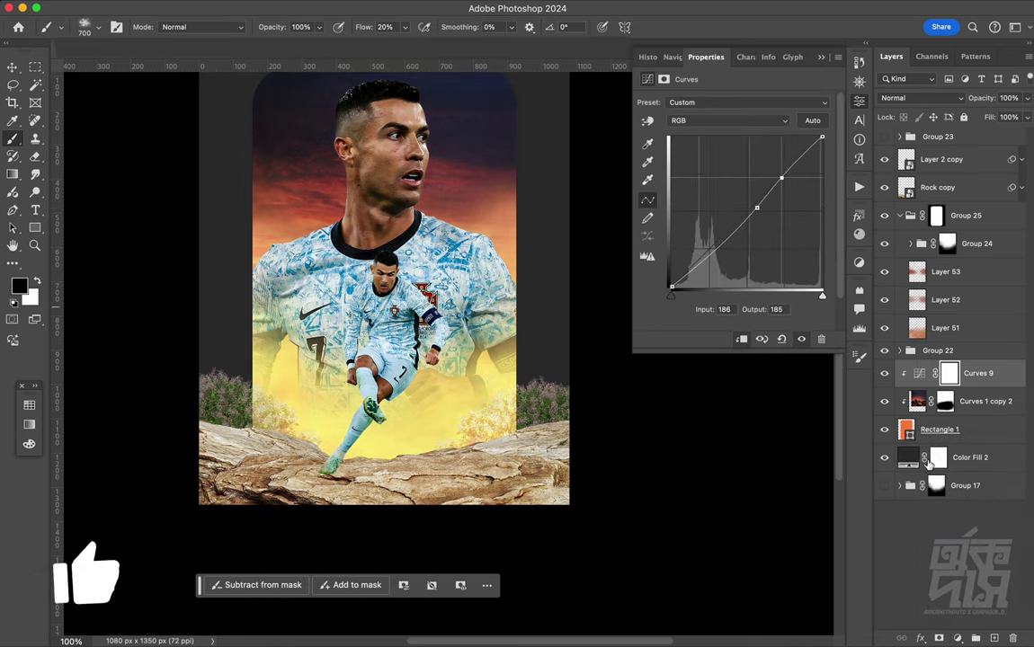
# Add Selective Color shifting Blues by Magenta +30, Yellow +12, Black +4
pyautogui.click(957, 638)
pyautogui.click(863, 575)
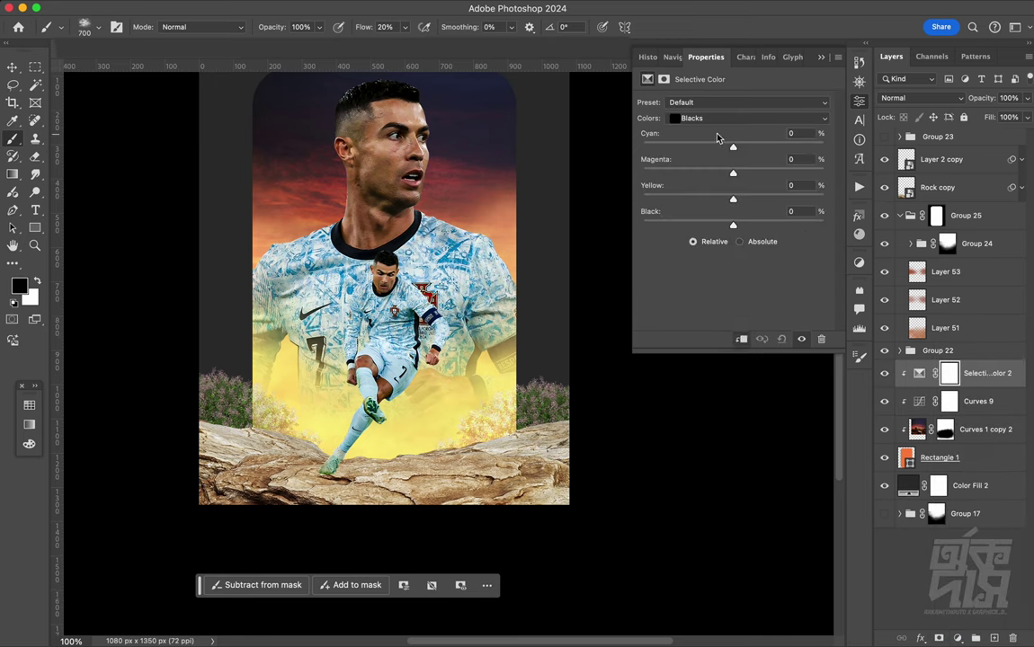
pyautogui.click(726, 120)
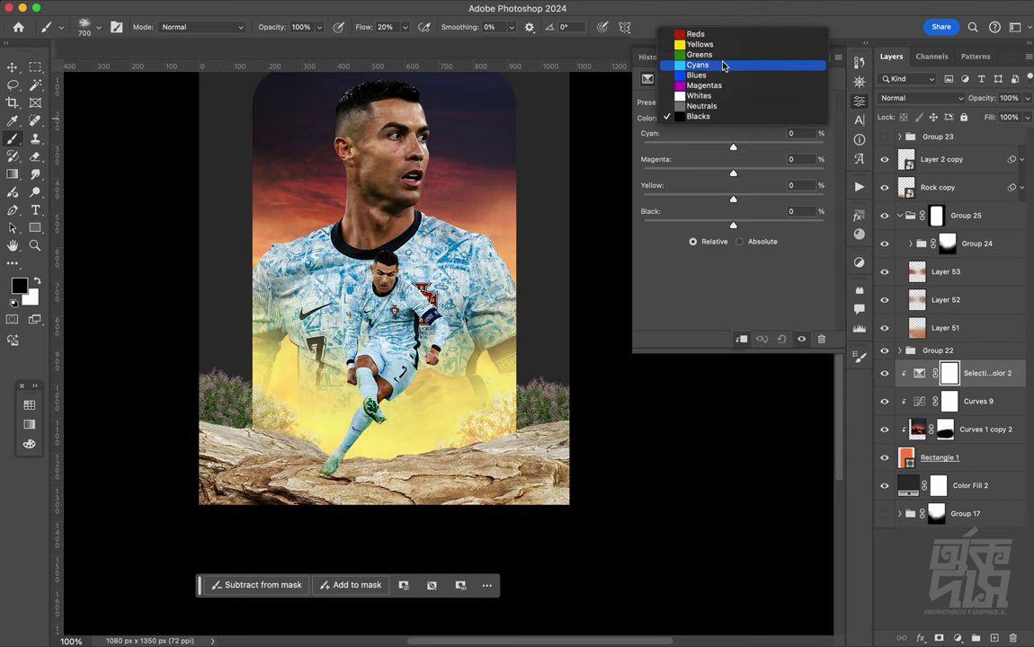
pyautogui.click(724, 75)
pyautogui.scroll(3, 479, 210)
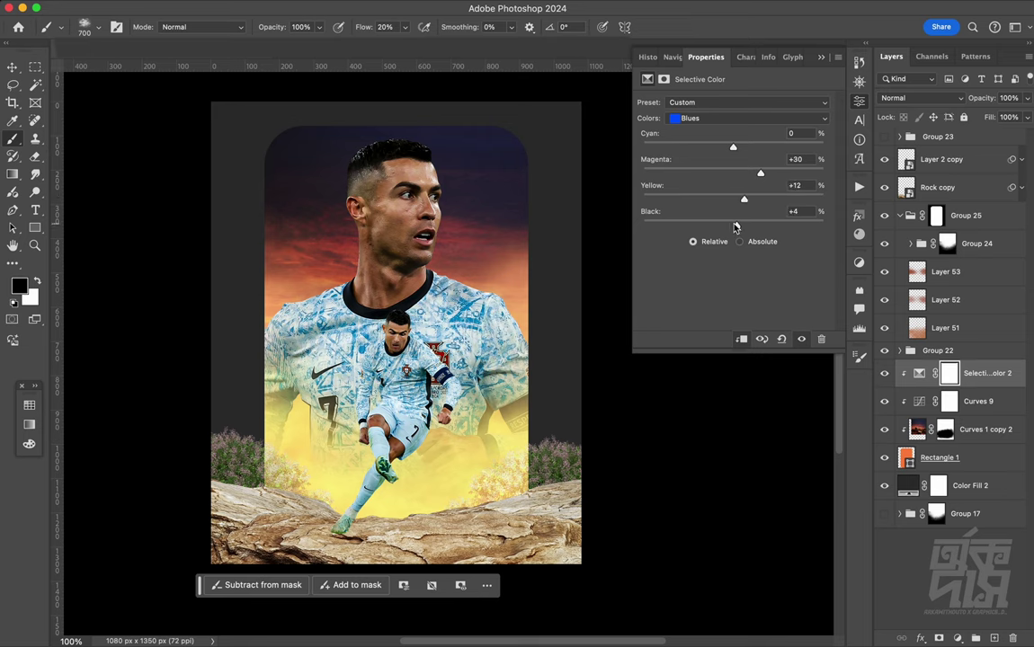
pyautogui.click(900, 216)
# Group the Rectangle 1 frame together with its background grading layers
pyautogui.click(957, 344)
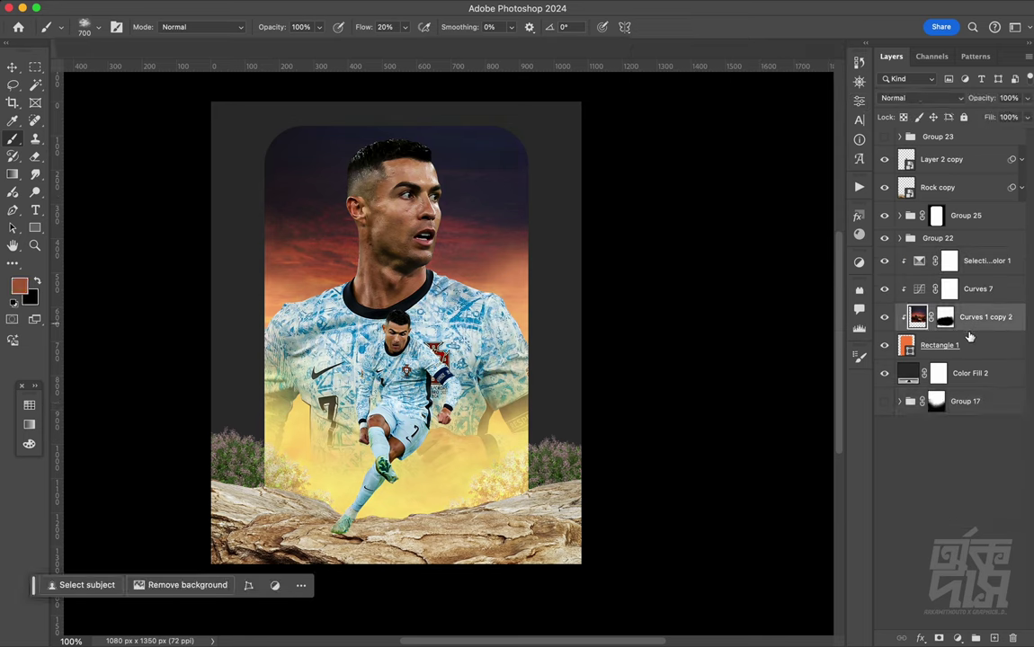
pyautogui.keyDown('shift'); pyautogui.click(990, 262); pyautogui.keyUp('shift')
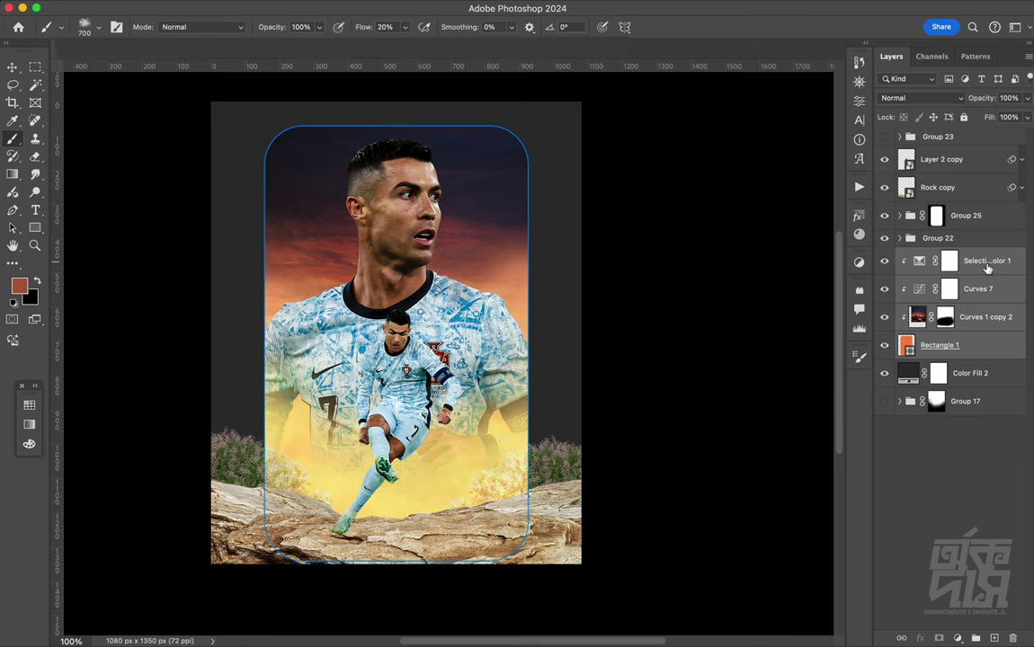
pyautogui.hotkey('ctrl', 'g')
# Move Group 22 above Group 25 and copy the Curves and Selective Color grading onto it
pyautogui.moveTo(969, 238); pyautogui.dragTo(978, 214)
pyautogui.moveTo(583, 256); pyautogui.dragTo(586, 275)
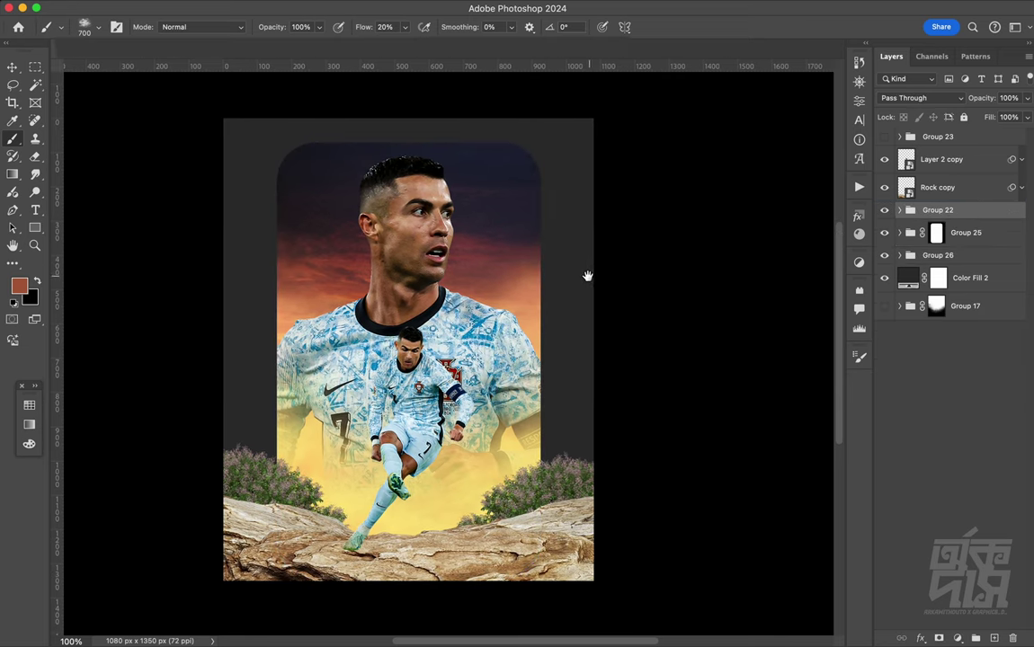
pyautogui.click(956, 638)
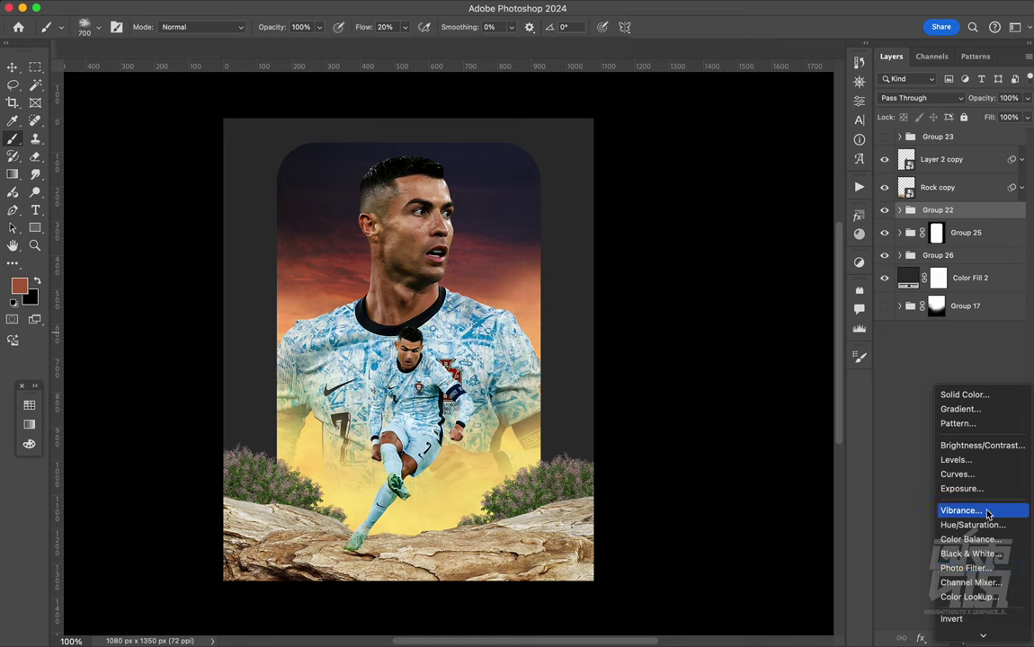
pyautogui.press('Escape')
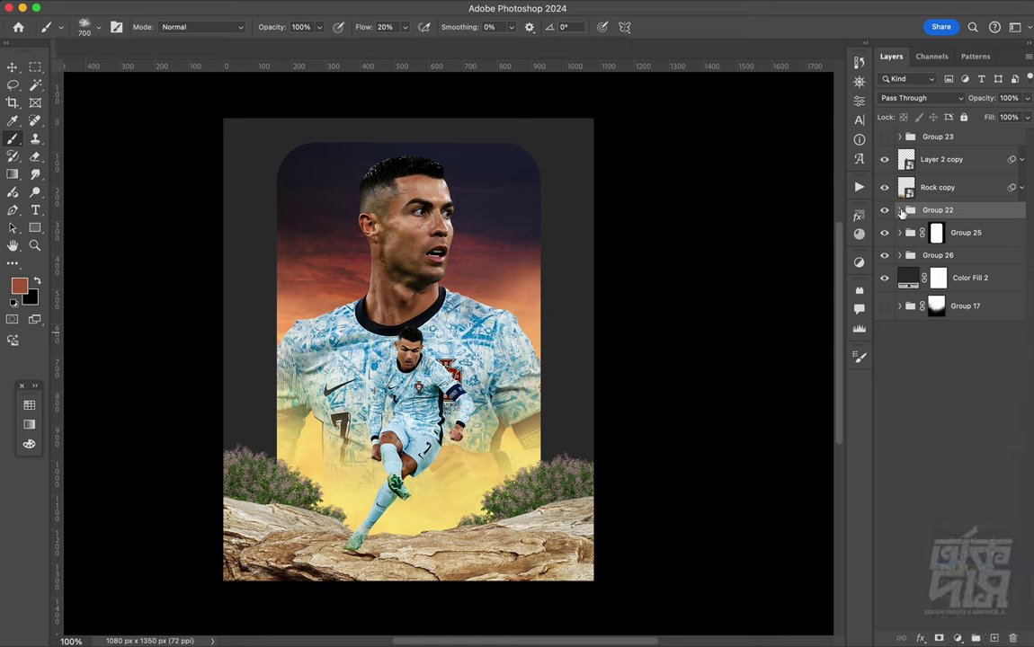
pyautogui.click(993, 638)
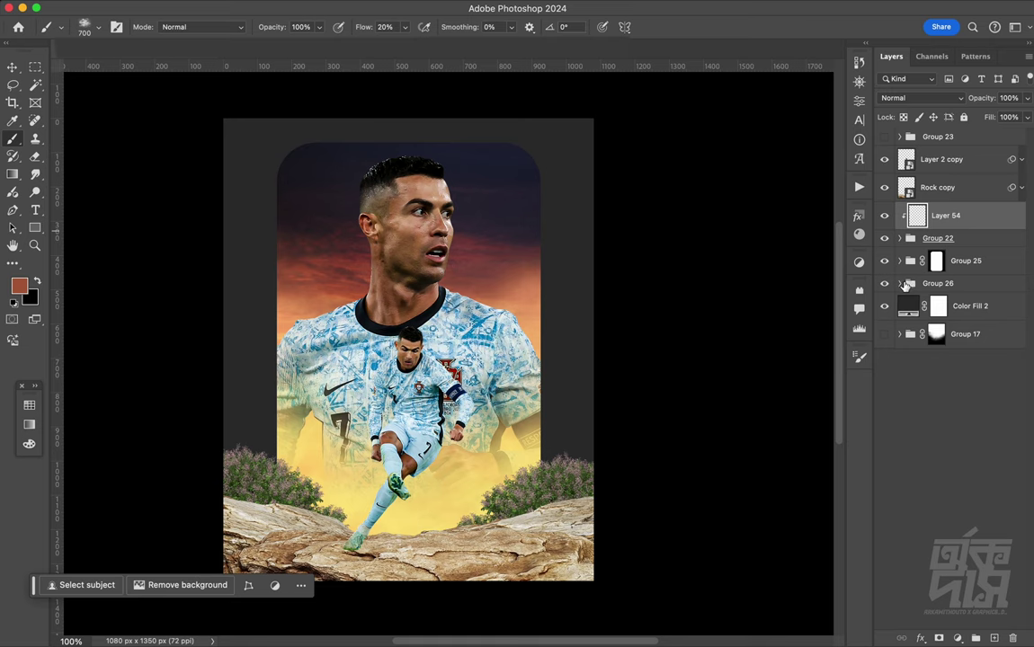
pyautogui.click(908, 284)
pyautogui.click(974, 307)
pyautogui.keyDown('shift'); pyautogui.click(975, 333); pyautogui.keyUp('shift')
pyautogui.moveTo(974, 334); pyautogui.dragTo(922, 230)
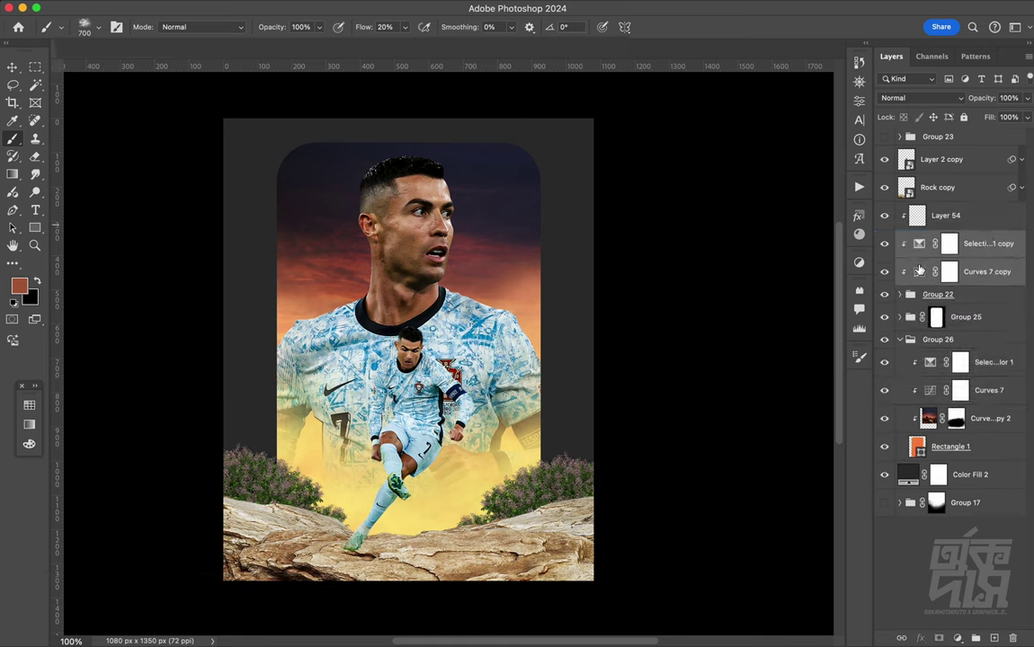
pyautogui.doubleClick(919, 270)
# Add a clipped Multiply layer with a dark gradient across the top of the sunset sky
pyautogui.click(895, 422)
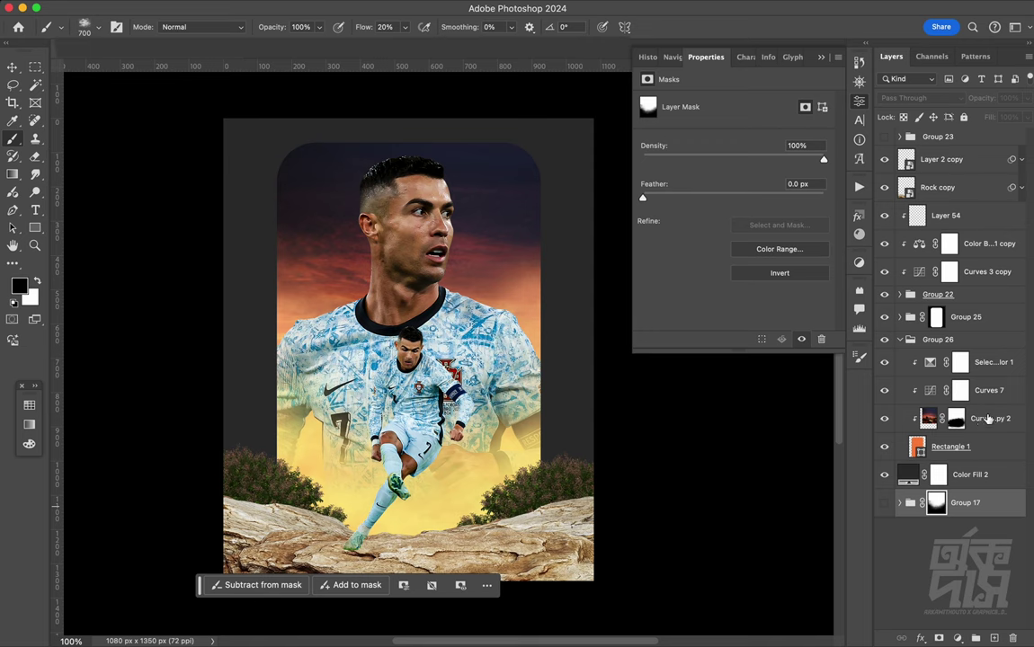
pyautogui.click(927, 418)
pyautogui.click(991, 635)
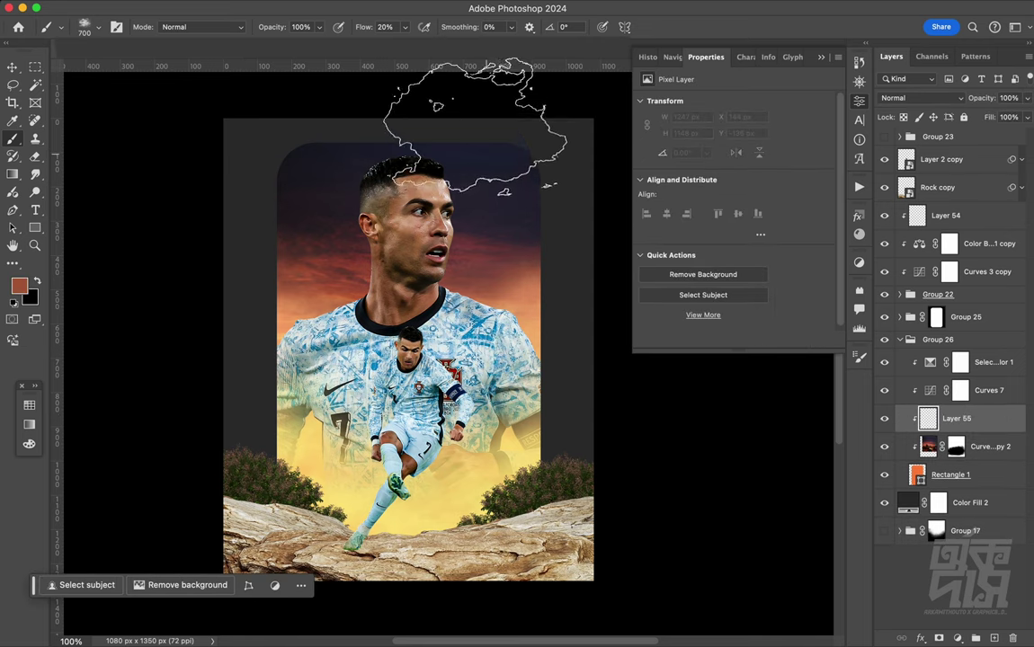
pyautogui.press('g')
pyautogui.click(896, 97)
pyautogui.click(904, 148)
pyautogui.moveTo(351, 118); pyautogui.dragTo(355, 229)
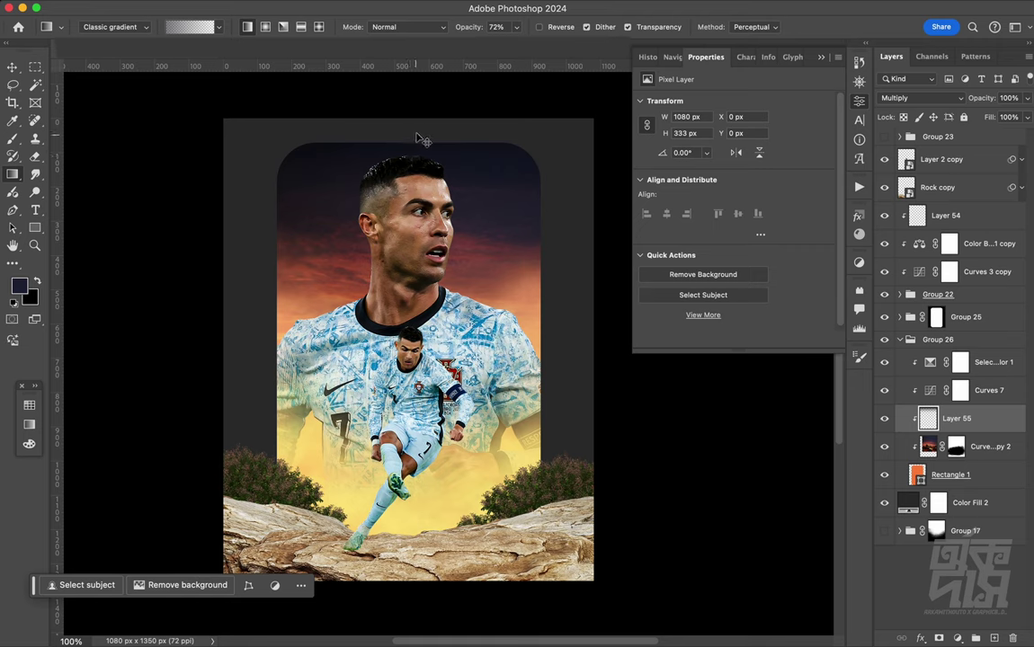
pyautogui.moveTo(416, 138); pyautogui.dragTo(414, 209)
pyautogui.keyDown('alt'); pyautogui.click(421, 143); pyautogui.keyUp('alt')
pyautogui.moveTo(416, 155); pyautogui.dragTo(441, 230)
pyautogui.scroll(-1, 552, 309)
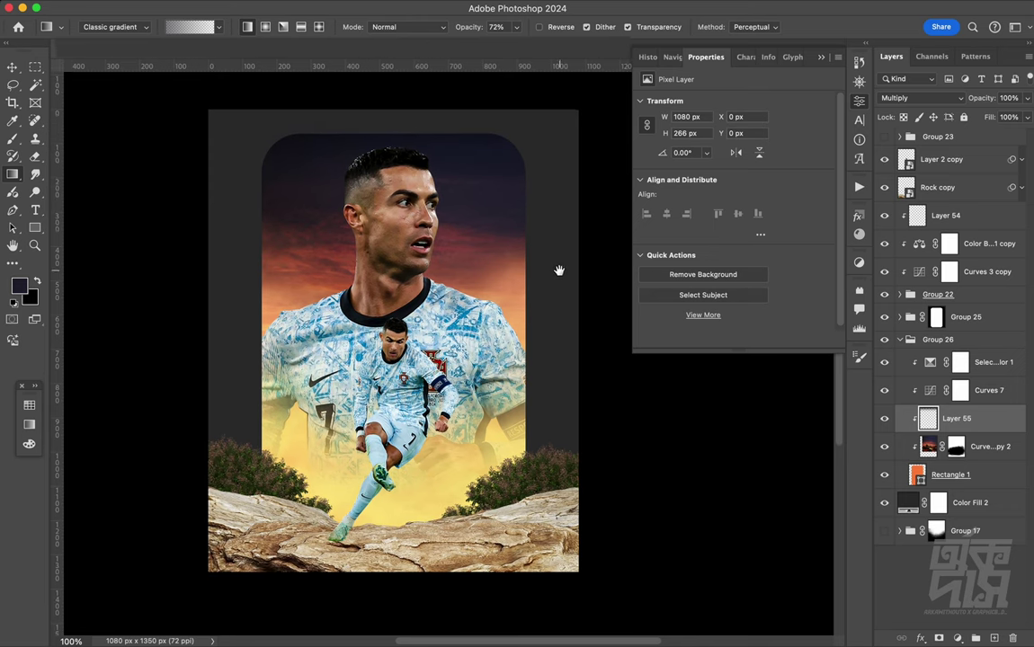
pyautogui.click(931, 189)
pyautogui.click(957, 638)
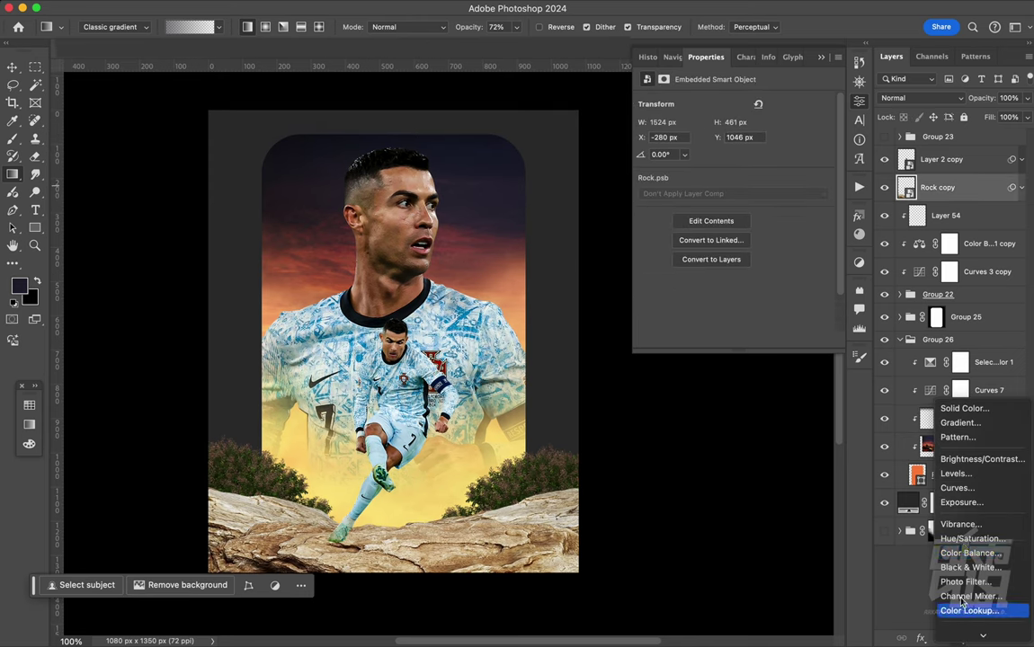
# Darken Rock copy with a clipped Curves adjustment (255 → 190) and collapse Group 17
pyautogui.click(958, 486)
pyautogui.click(742, 339)
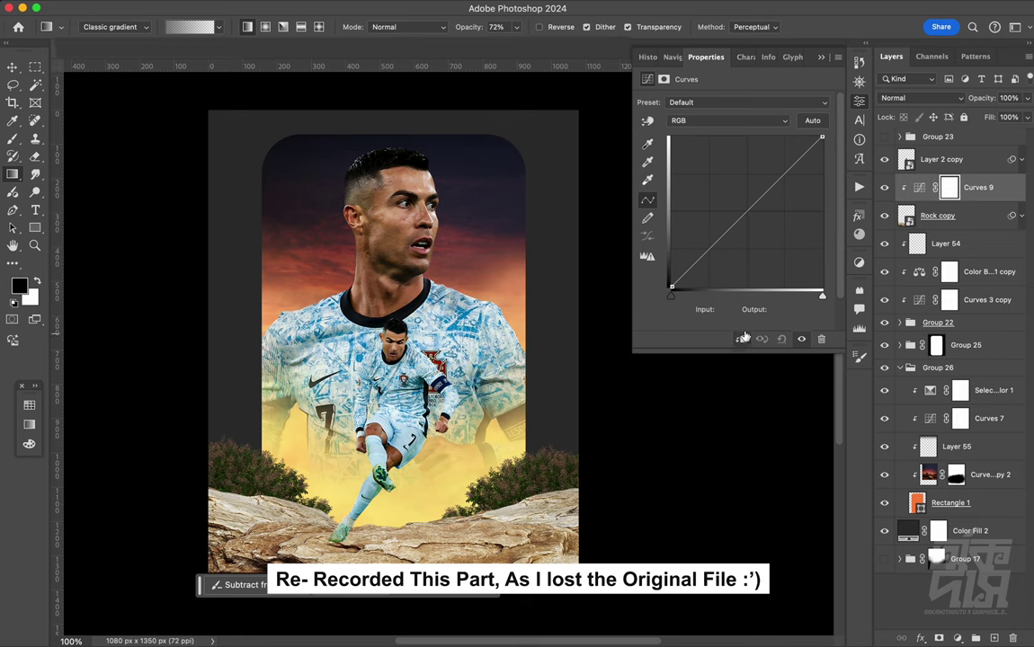
pyautogui.moveTo(811, 152); pyautogui.dragTo(750, 232)
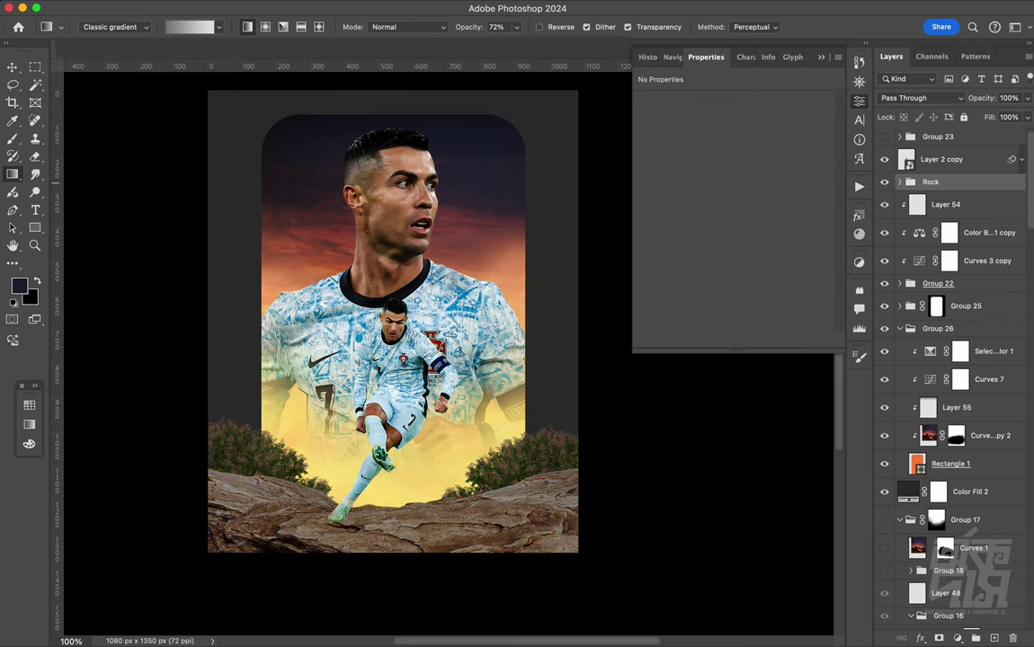
pyautogui.click(936, 520)
pyautogui.click(900, 519)
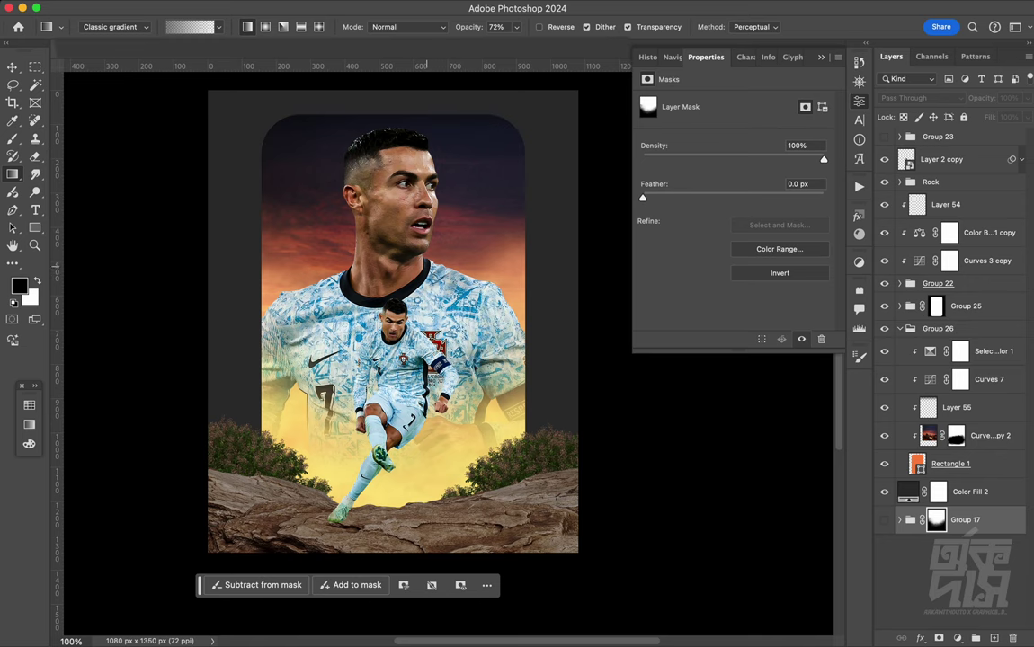
pyautogui.scroll(1, 392, 324)
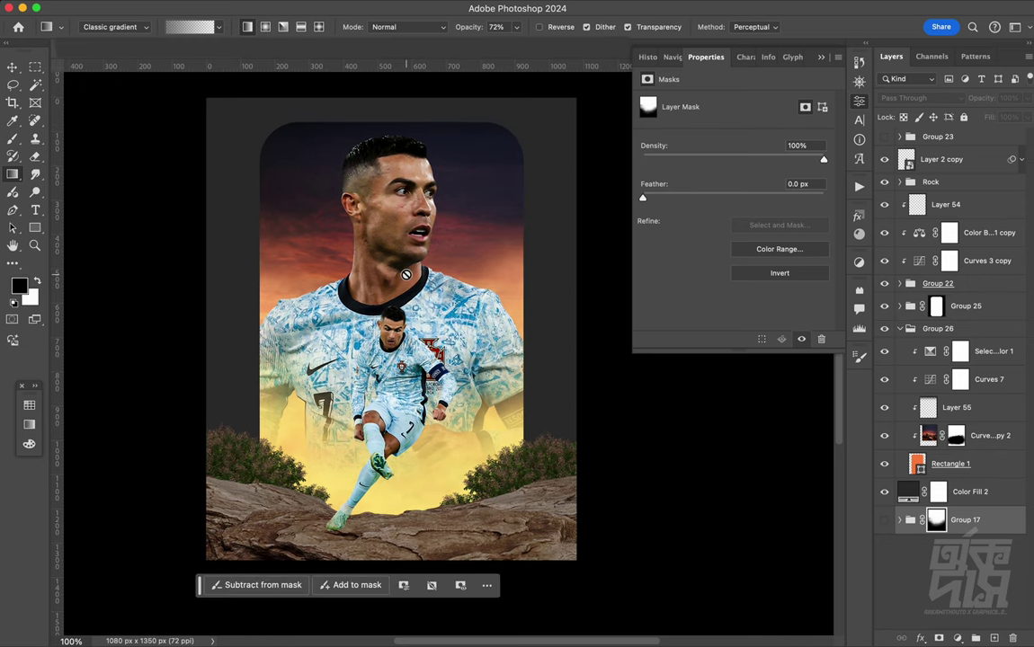
pyautogui.click(941, 159)
pyautogui.click(956, 638)
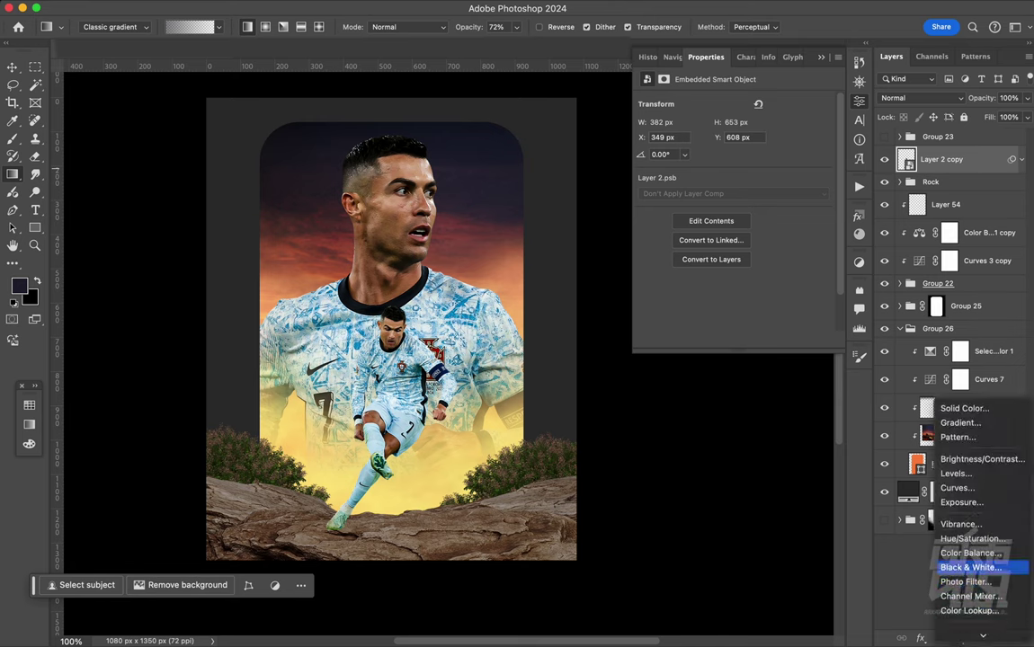
# Darken the kicking player with a clipped Curves layer (141 → 75)
pyautogui.press('Escape')
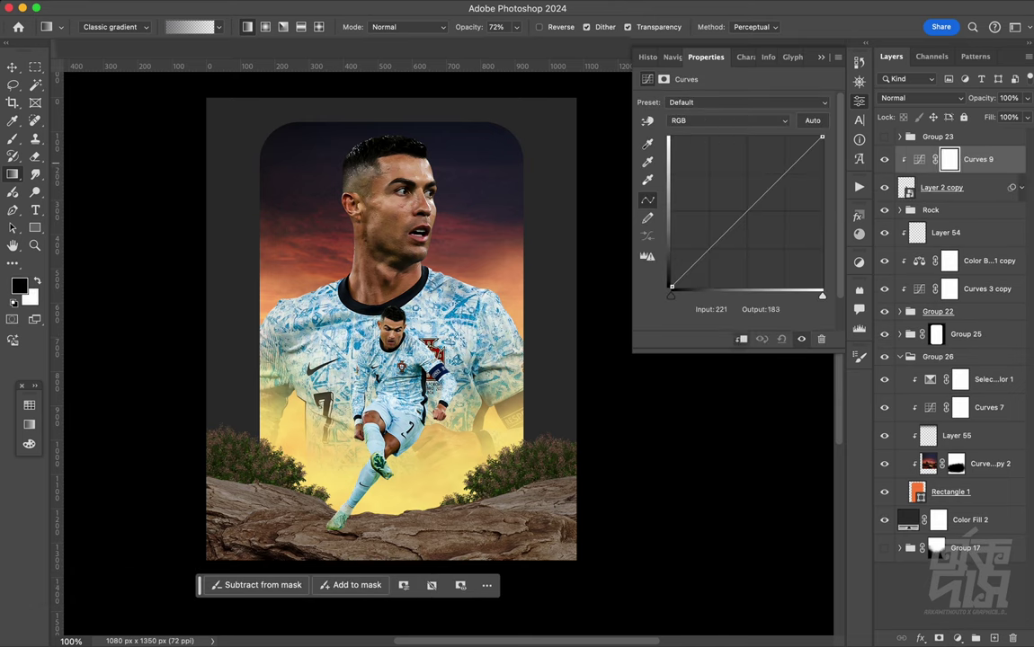
pyautogui.moveTo(821, 140); pyautogui.dragTo(821, 205)
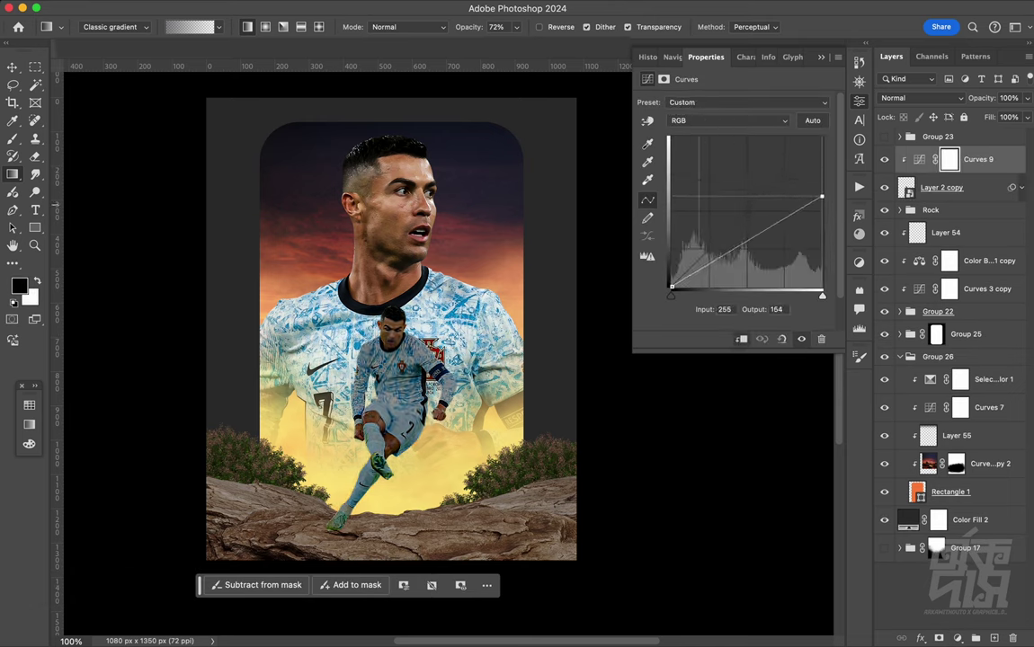
pyautogui.click(754, 243)
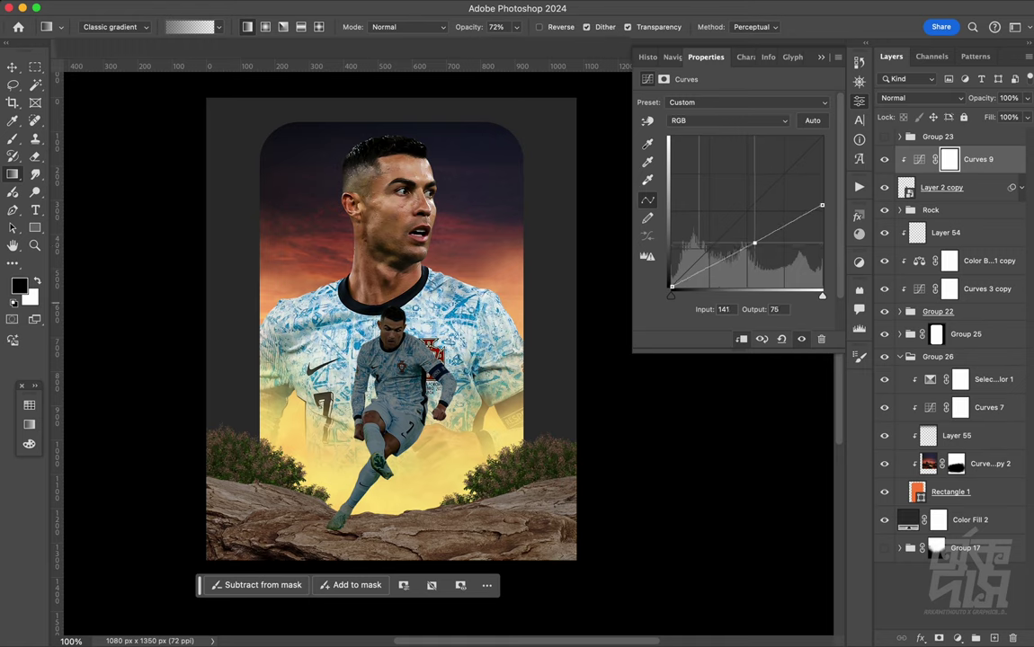
pyautogui.click(899, 356)
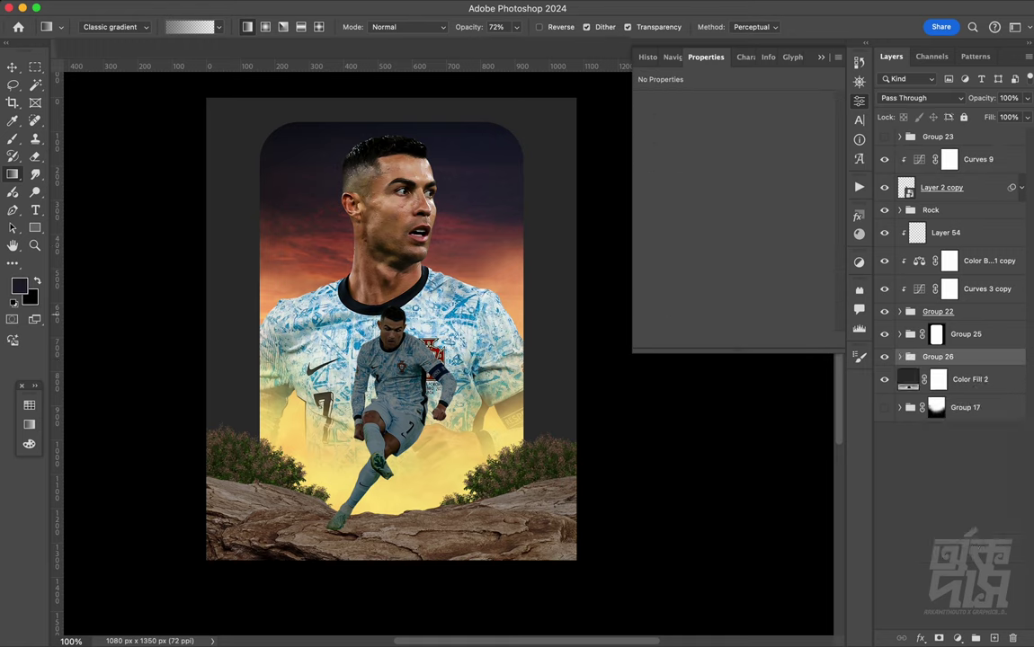
# Rename Group 22, holding the bushes, to Tree
pyautogui.doubleClick(938, 311)
pyautogui.press('capslock')
pyautogui.write('Tree')
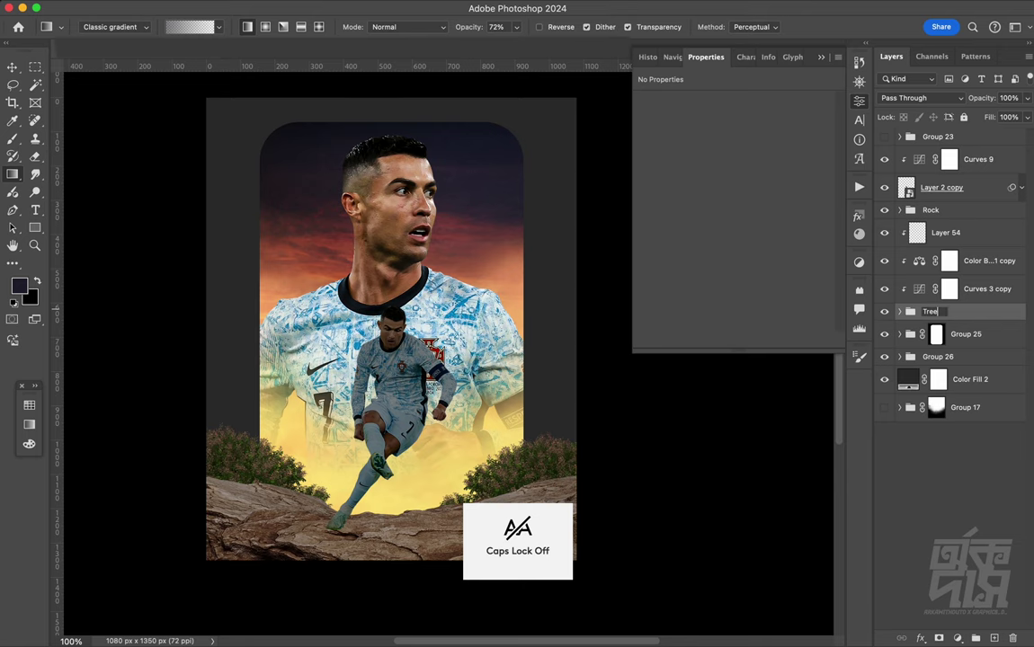
pyautogui.click(946, 232)
pyautogui.click(921, 97)
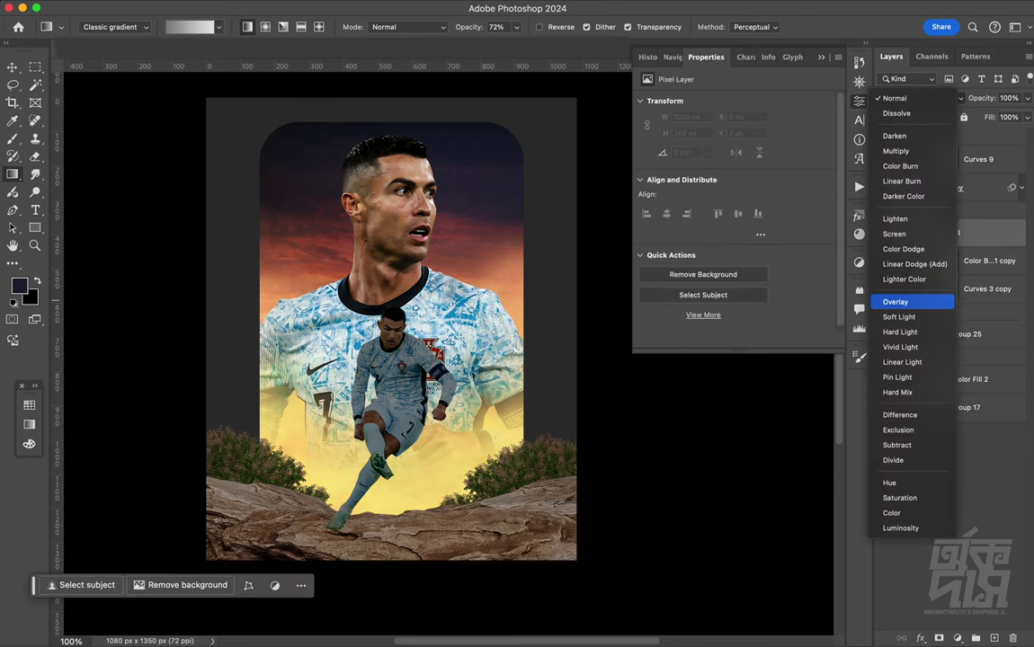
# Set Layer 54 to Overlay and paint soft sunset-yellow light beside the jersey
pyautogui.click(896, 301)
pyautogui.press('b')
pyautogui.rightClick(395, 387)
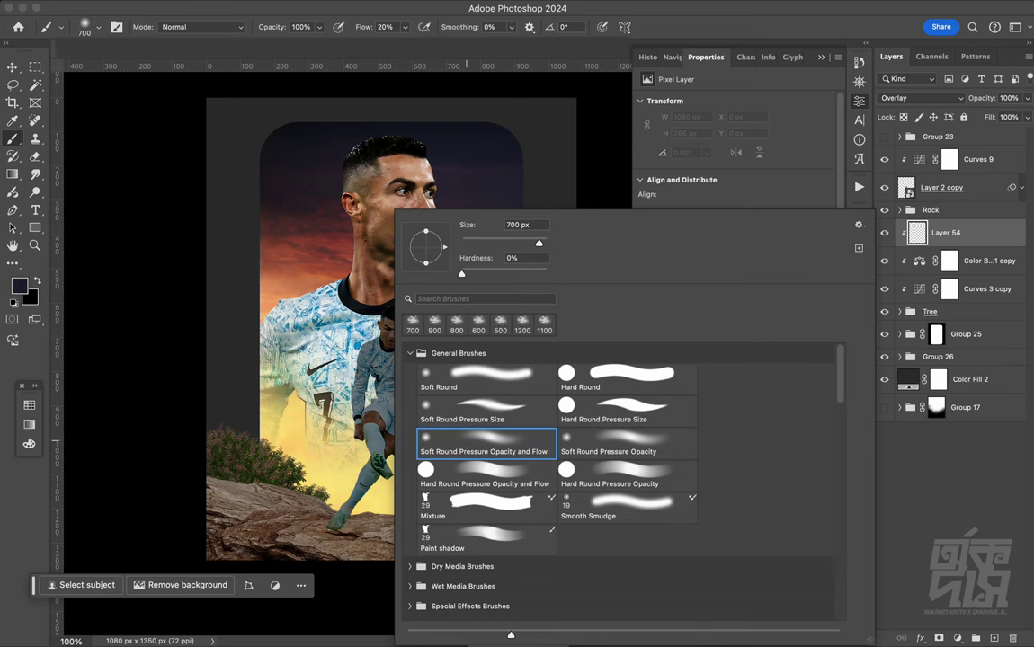
pyautogui.doubleClick(484, 422)
pyautogui.press('[')
pyautogui.press('[')
pyautogui.press('[')
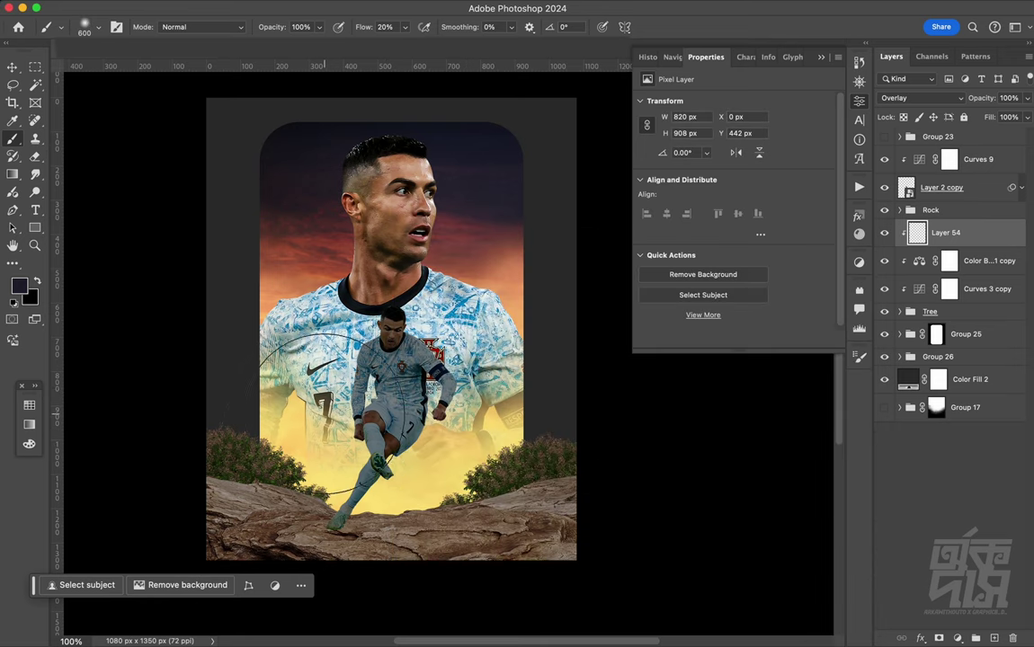
pyautogui.keyDown('alt'); pyautogui.click(324, 481); pyautogui.keyUp('alt')
pyautogui.moveTo(299, 457); pyautogui.dragTo(270, 435)
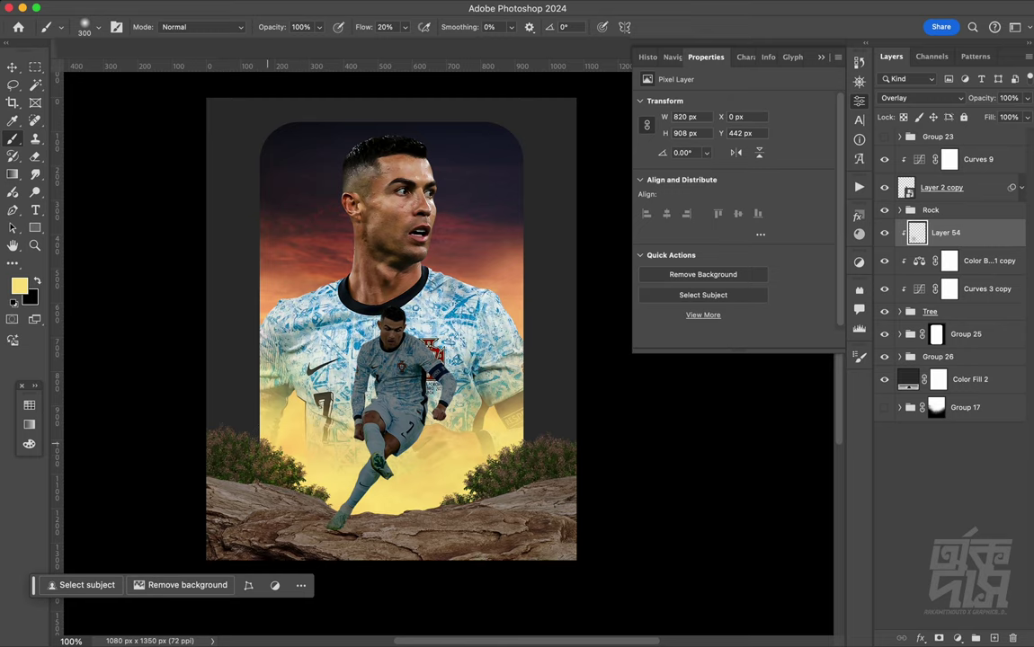
# Zoom to 200% to inspect the strokes and add new Layer 56 above Layer 54
pyautogui.press('super+plus')
pyautogui.scroll(-5, 360, 341)
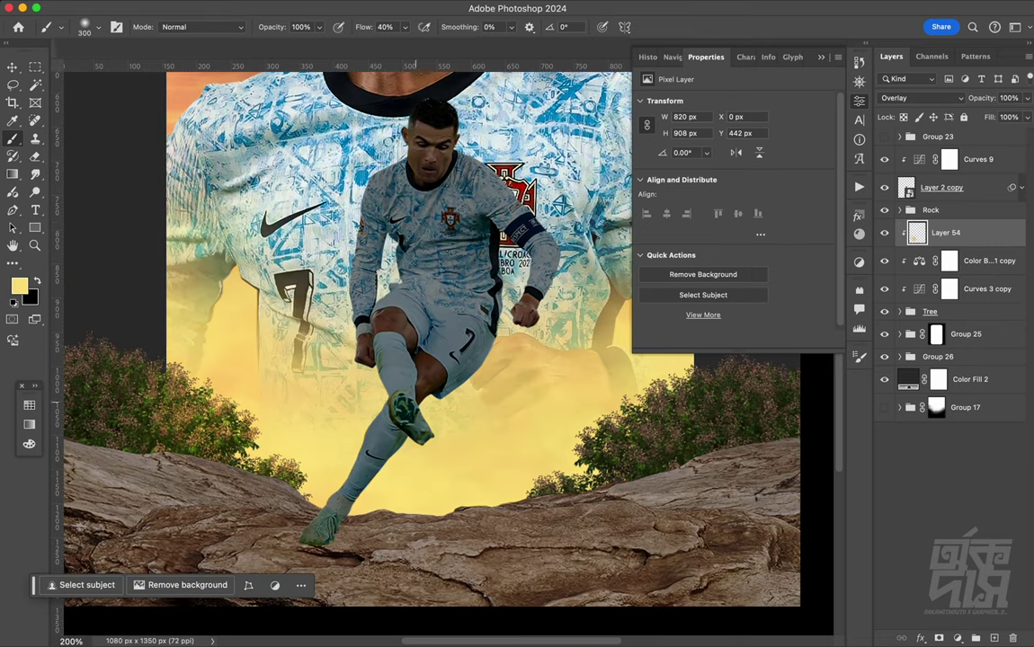
pyautogui.hscroll(5, 388, 470)
pyautogui.scroll(-1, 388, 469)
pyautogui.hscroll(7, 449, 360)
pyautogui.scroll(1, 449, 359)
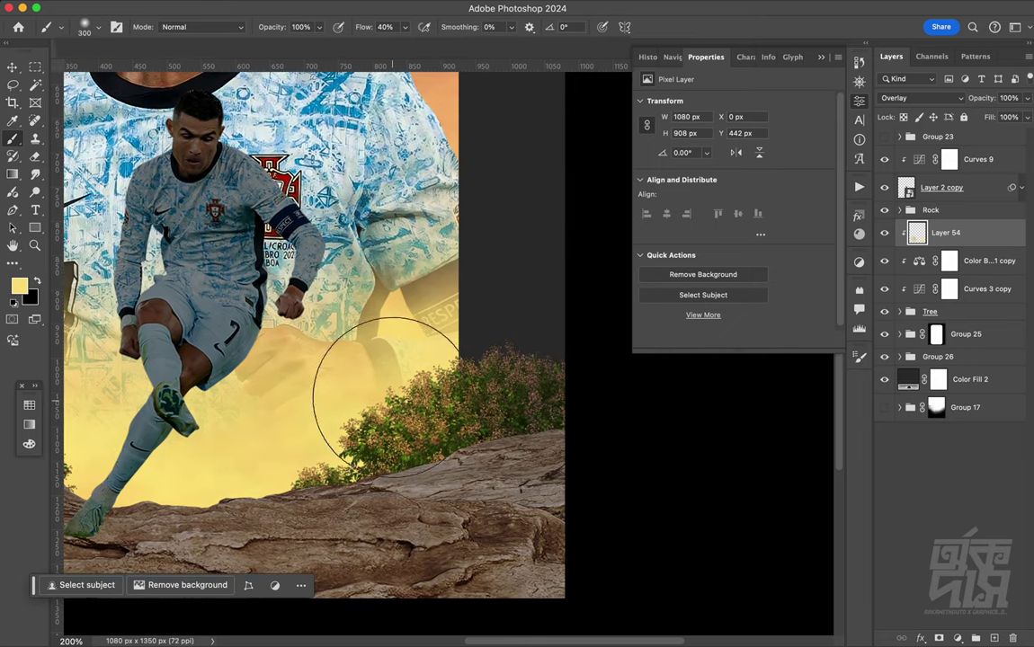
pyautogui.hscroll(-15, 406, 339)
pyautogui.scroll(-3, 407, 339)
pyautogui.hscroll(-1, 324, 328)
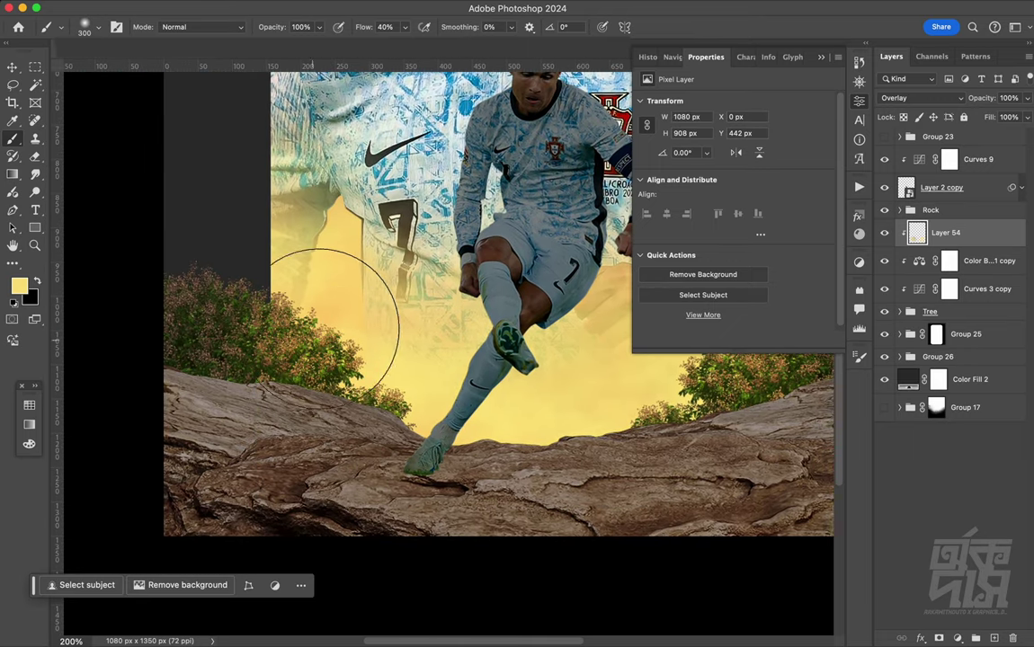
pyautogui.hotkey('ctrl', 'shift', 'alt', 'n')
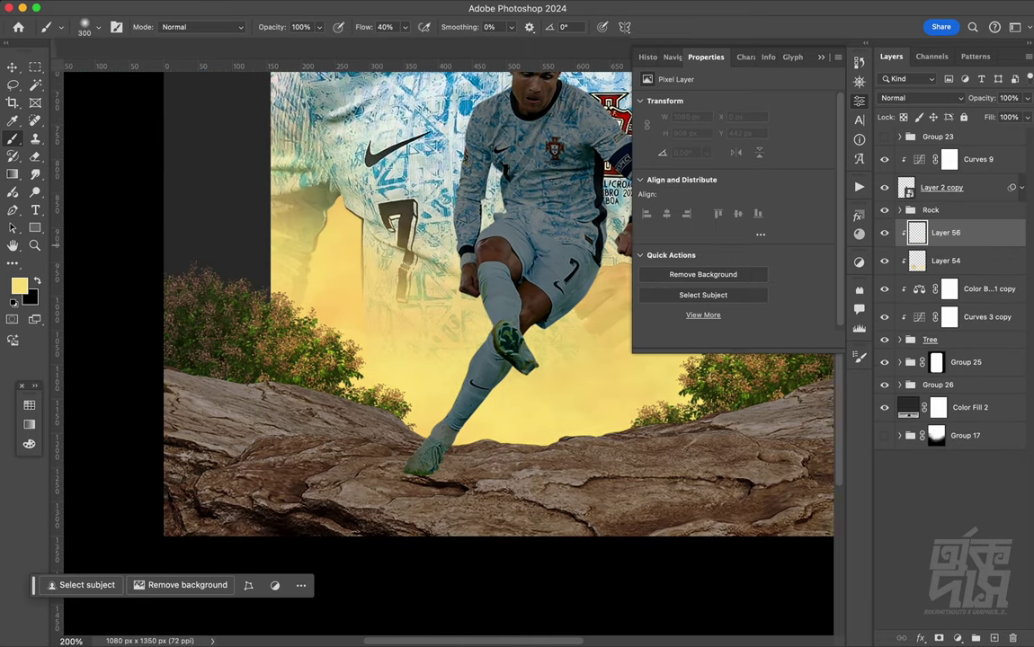
# Set Layer 56 to Linear Dodge (Add) and brush a yellow glow over the left and right bushes
pyautogui.click(922, 97)
pyautogui.click(908, 247)
pyautogui.moveTo(296, 333)
pyautogui.mouseDown()
pyautogui.moveTo(395, 342)
pyautogui.moveTo(305, 288)
pyautogui.mouseUp()
pyautogui.hscroll(10, 412, 334)
pyautogui.moveTo(412, 334); pyautogui.dragTo(369, 415)
pyautogui.hscroll(-5, 370, 415)
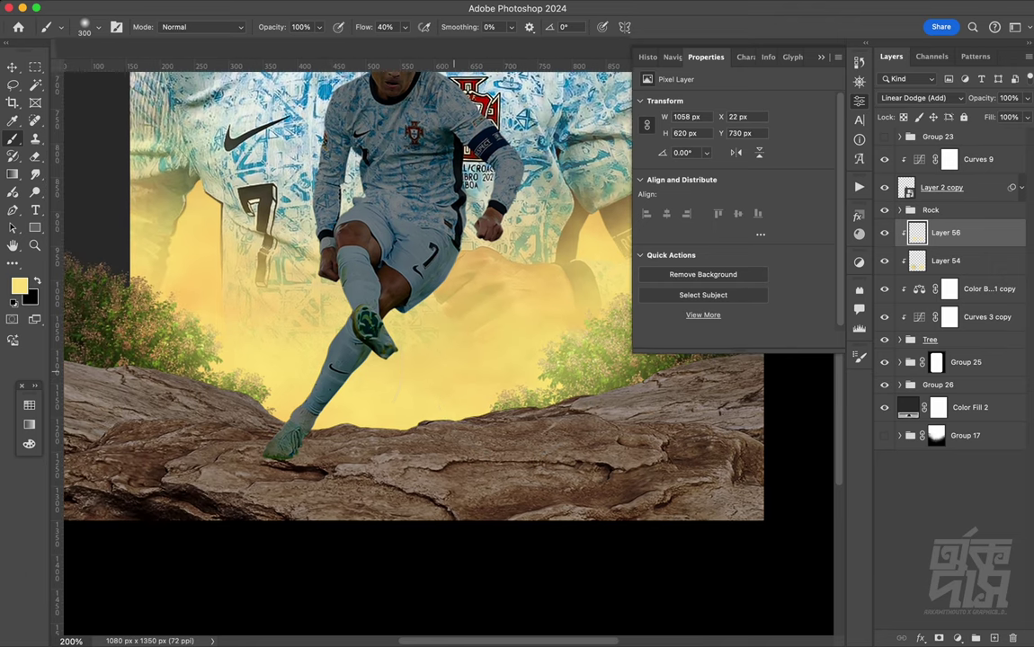
pyautogui.hscroll(-1, 254, 403)
pyautogui.hscroll(-2, 253, 395)
pyautogui.hscroll(-1, 207, 381)
pyautogui.moveTo(208, 381); pyautogui.dragTo(229, 283)
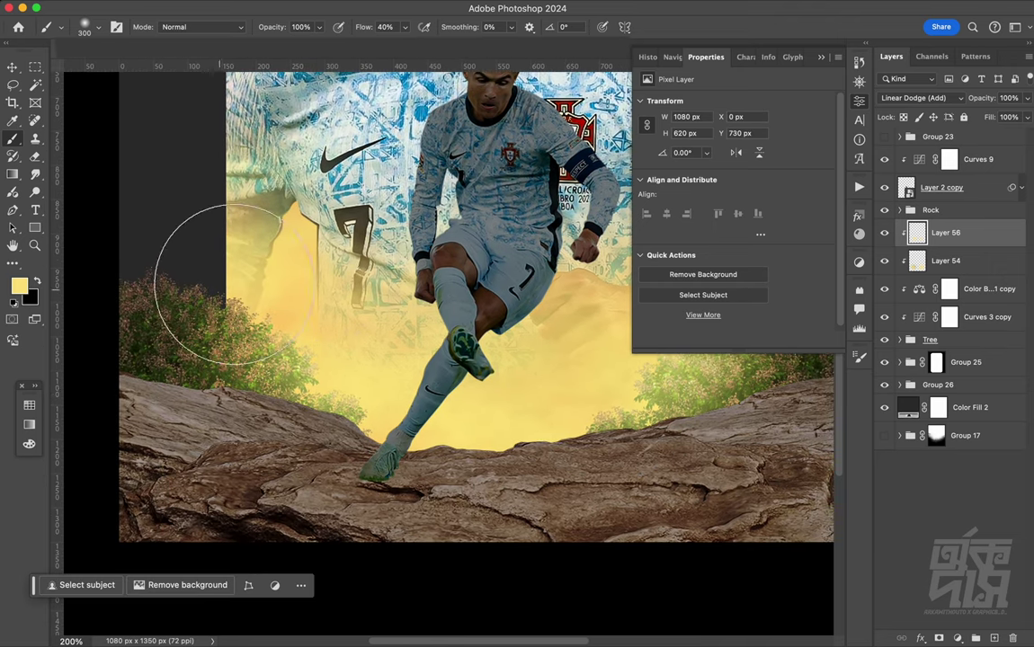
pyautogui.hscroll(7, 232, 284)
pyautogui.scroll(-2, 232, 284)
pyautogui.hscroll(2, 485, 242)
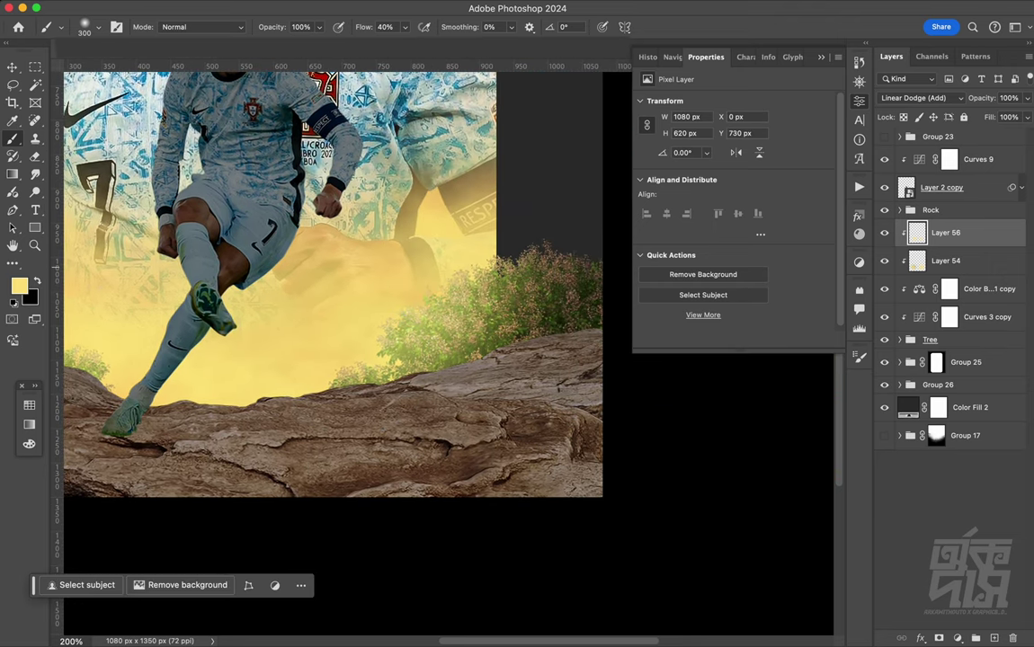
# Limit Layer 56 with Blend If Underlying Layer 16/166, then add a new empty layer
pyautogui.doubleClick(989, 233)
pyautogui.moveTo(689, 353); pyautogui.dragTo(804, 353)
pyautogui.moveTo(689, 353); pyautogui.dragTo(694, 353)
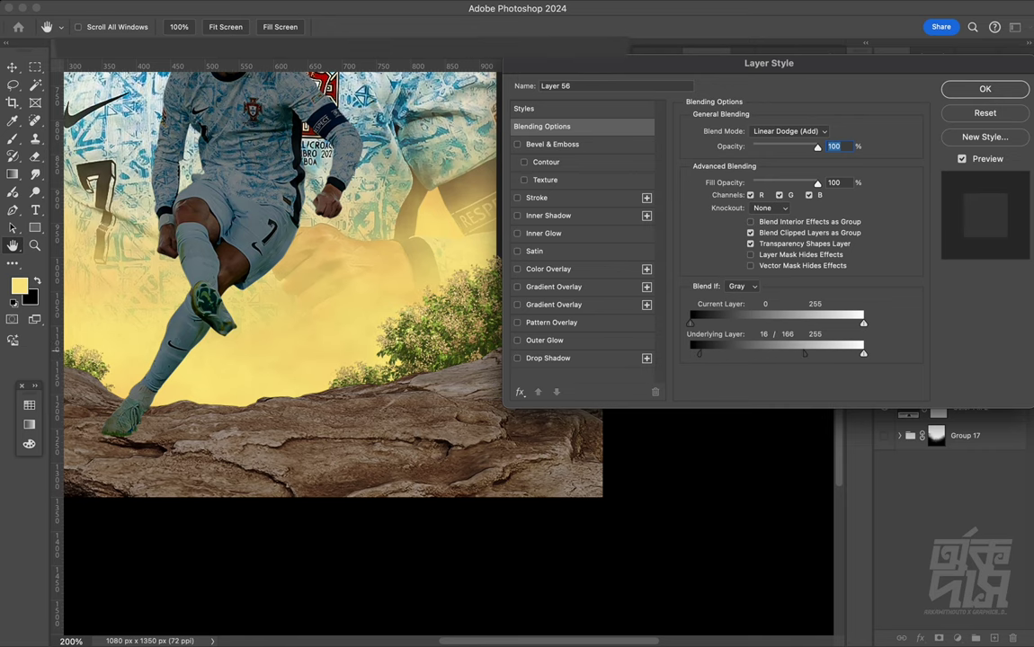
pyautogui.press('Return')
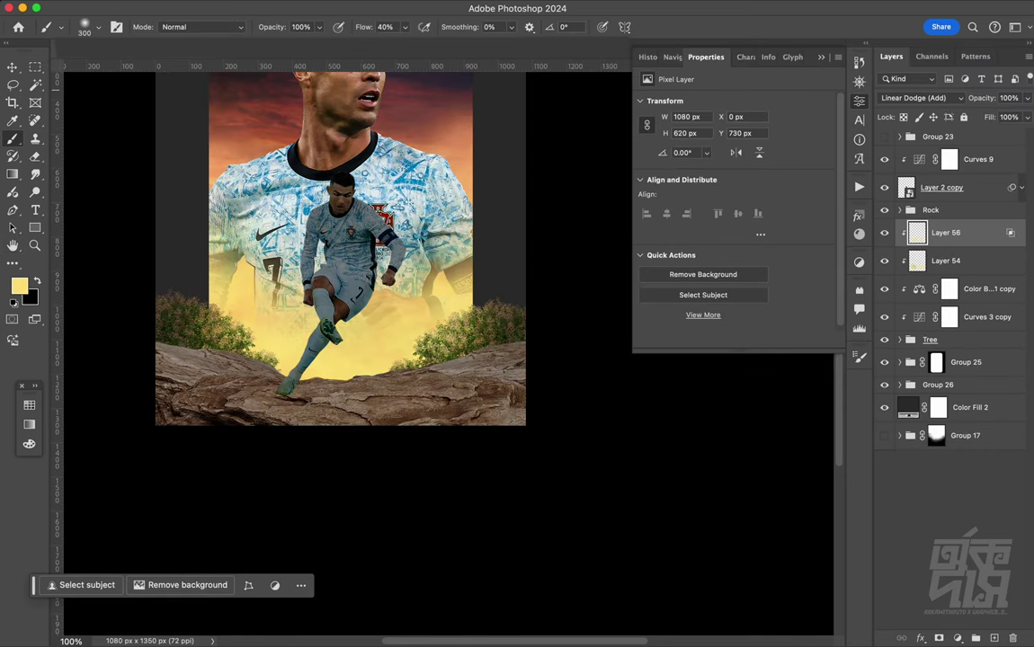
pyautogui.hscroll(-10, 359, 269)
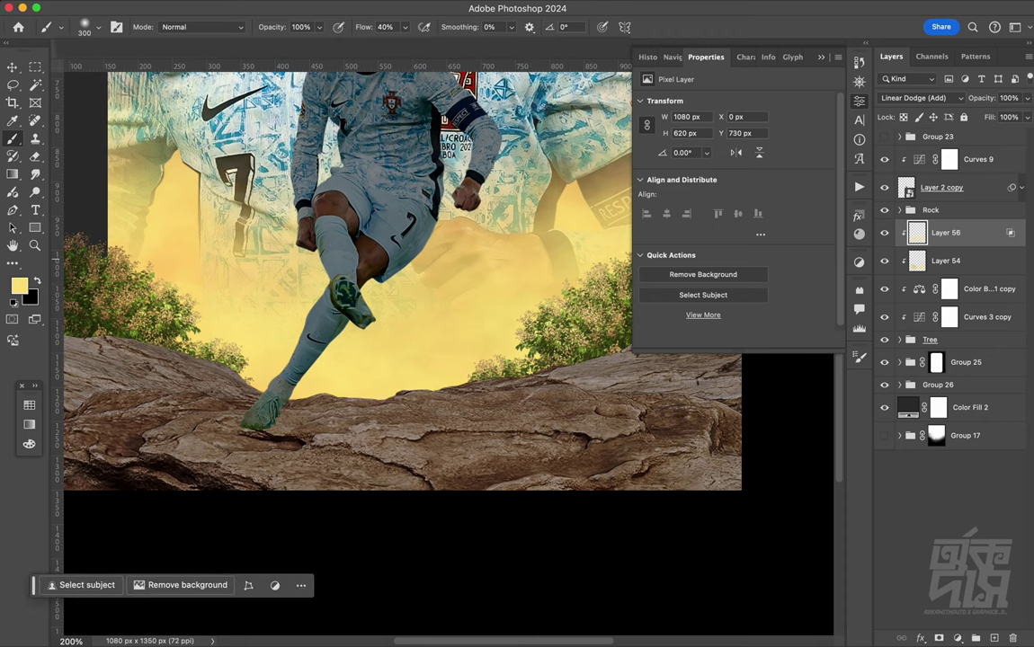
pyautogui.hotkey('ctrl', 'shift', 'alt', 'n')
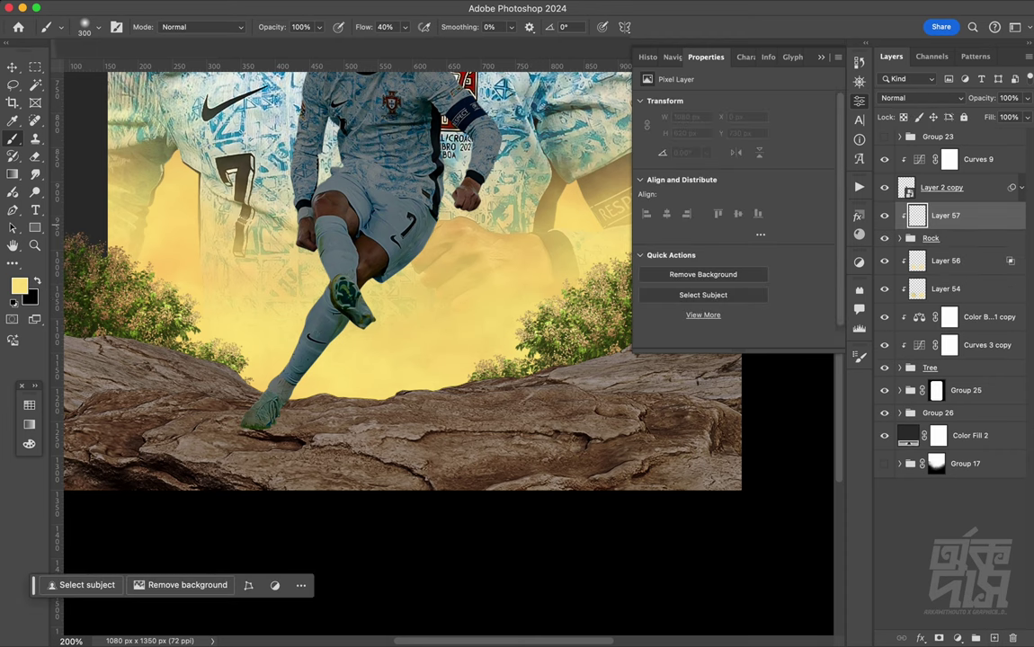
# Set Layer 57 to Overlay and paint soft yellow from the legs toward both bush clusters
pyautogui.click(922, 97)
pyautogui.click(900, 300)
pyautogui.hscroll(-5, 469, 351)
pyautogui.moveTo(470, 351)
pyautogui.mouseDown()
pyautogui.moveTo(294, 312)
pyautogui.moveTo(162, 300)
pyautogui.mouseUp()
pyautogui.hscroll(3, 359, 269)
pyautogui.hscroll(3, 360, 269)
pyautogui.moveTo(366, 332)
pyautogui.mouseDown()
pyautogui.moveTo(346, 355)
pyautogui.moveTo(526, 290)
pyautogui.mouseUp()
# Pan across the poster to review the warm light, then select Layer 54
pyautogui.hscroll(-3, 526, 290)
pyautogui.hscroll(-1, 526, 289)
pyautogui.hscroll(-3, 308, 300)
pyautogui.hscroll(5, 442, 339)
pyautogui.hscroll(2, 442, 342)
pyautogui.hscroll(2, 441, 343)
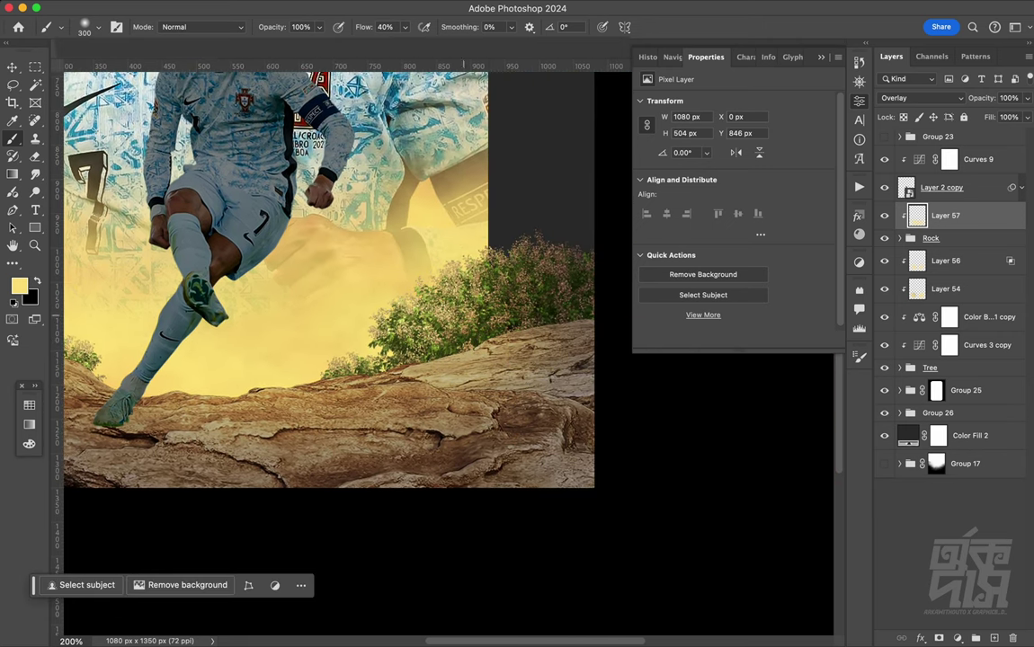
pyautogui.hscroll(-6, 260, 337)
pyautogui.scroll(1, 261, 337)
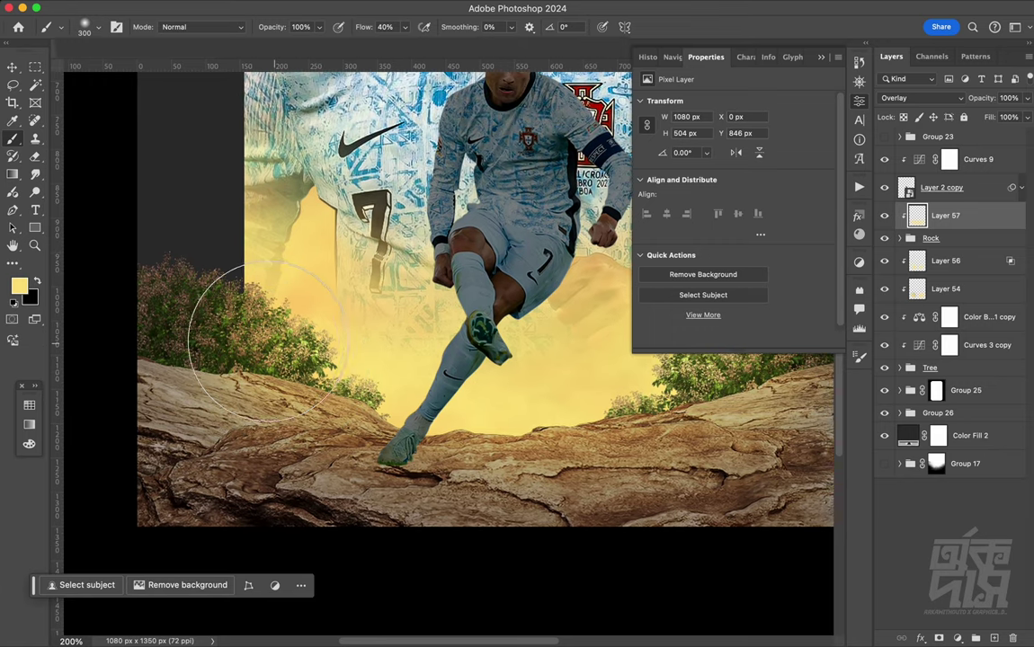
pyautogui.hscroll(2, 260, 337)
pyautogui.hscroll(2, 261, 337)
pyautogui.hscroll(3, 260, 337)
pyautogui.scroll(1, 261, 338)
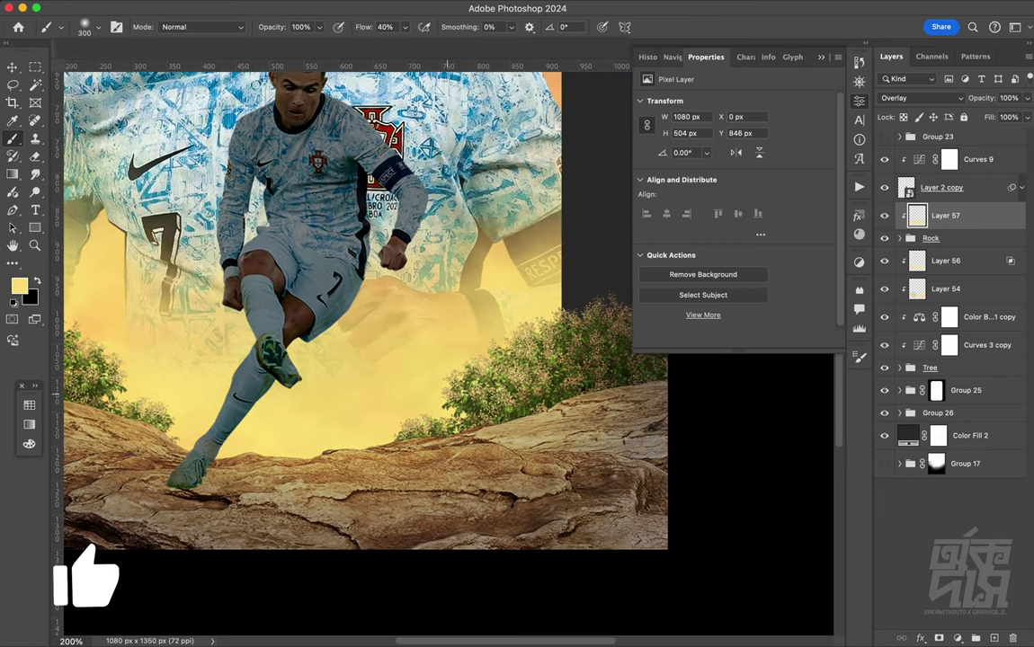
pyautogui.hscroll(-3, 612, 346)
pyautogui.hscroll(-1, 611, 346)
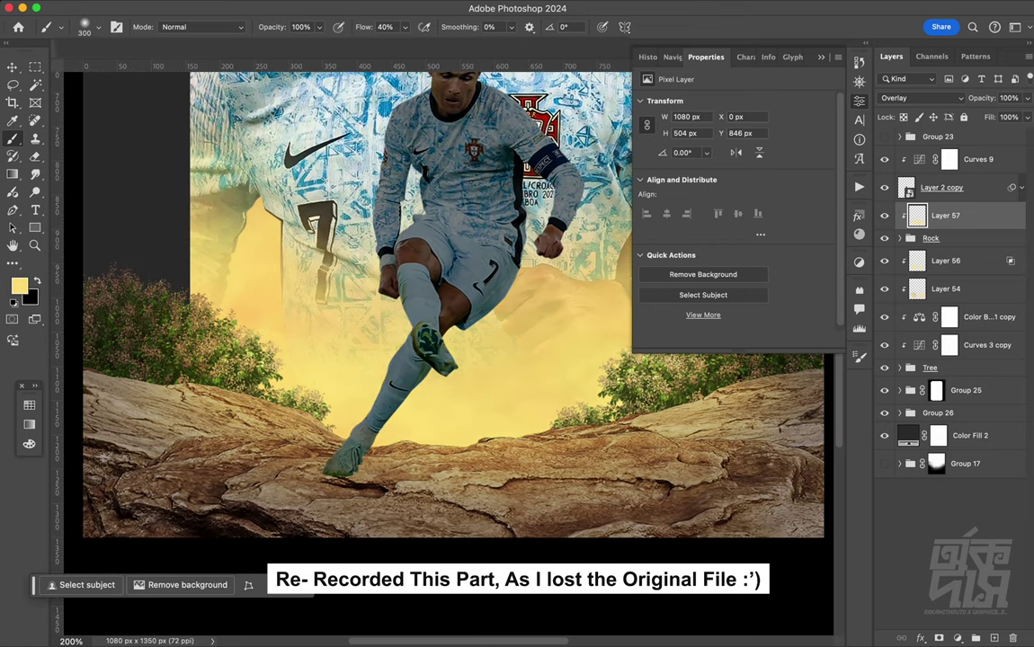
pyautogui.hscroll(1, 773, 231)
pyautogui.scroll(-1, 773, 231)
pyautogui.hscroll(-2, 692, 300)
pyautogui.hscroll(-1, 467, 296)
pyautogui.hotkey('alt', '[')
pyautogui.hotkey('alt', '[')
pyautogui.hotkey('alt', '[')
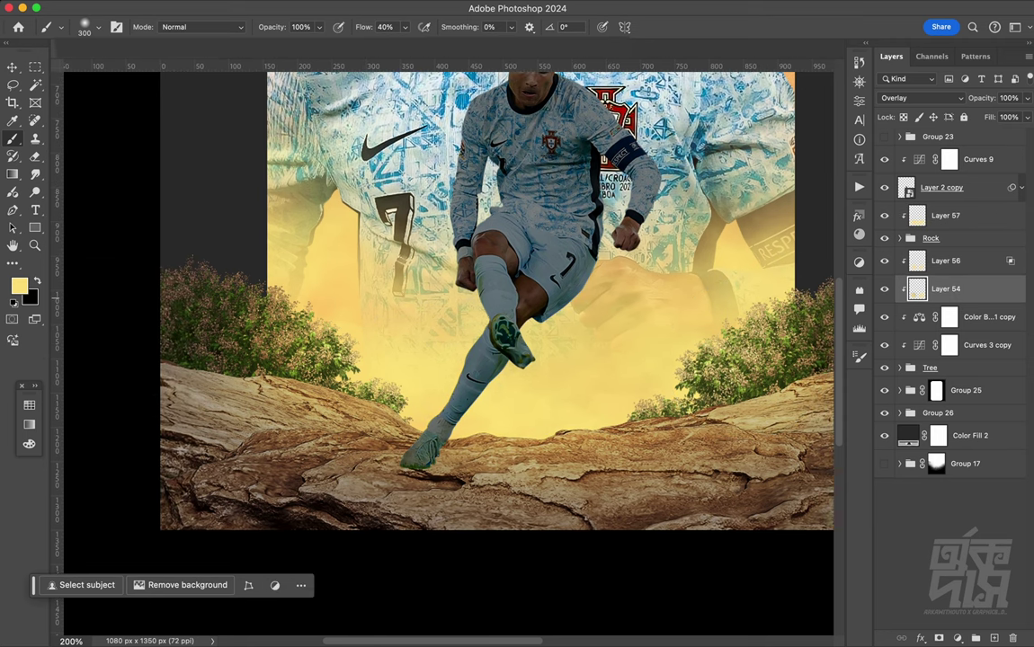
# Set Layer 58 to Multiply and paint dark green over the left rock edge and bushes at 200/150 px
pyautogui.click(921, 97)
pyautogui.click(896, 151)
pyautogui.keyDown('alt'); pyautogui.click(185, 292); pyautogui.keyUp('alt')
pyautogui.press('[')
pyautogui.press('[')
pyautogui.moveTo(171, 353); pyautogui.dragTo(254, 395)
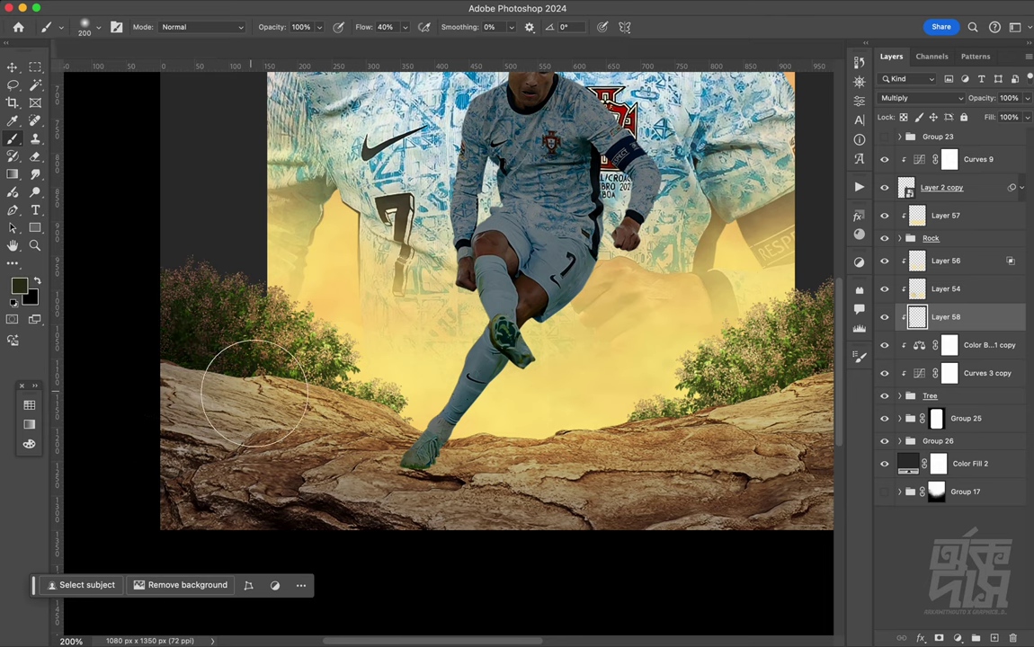
pyautogui.press('[')
pyautogui.press('[')
pyautogui.moveTo(211, 317)
pyautogui.mouseDown()
pyautogui.moveTo(214, 352)
pyautogui.moveTo(198, 368)
pyautogui.moveTo(143, 381)
pyautogui.mouseUp()
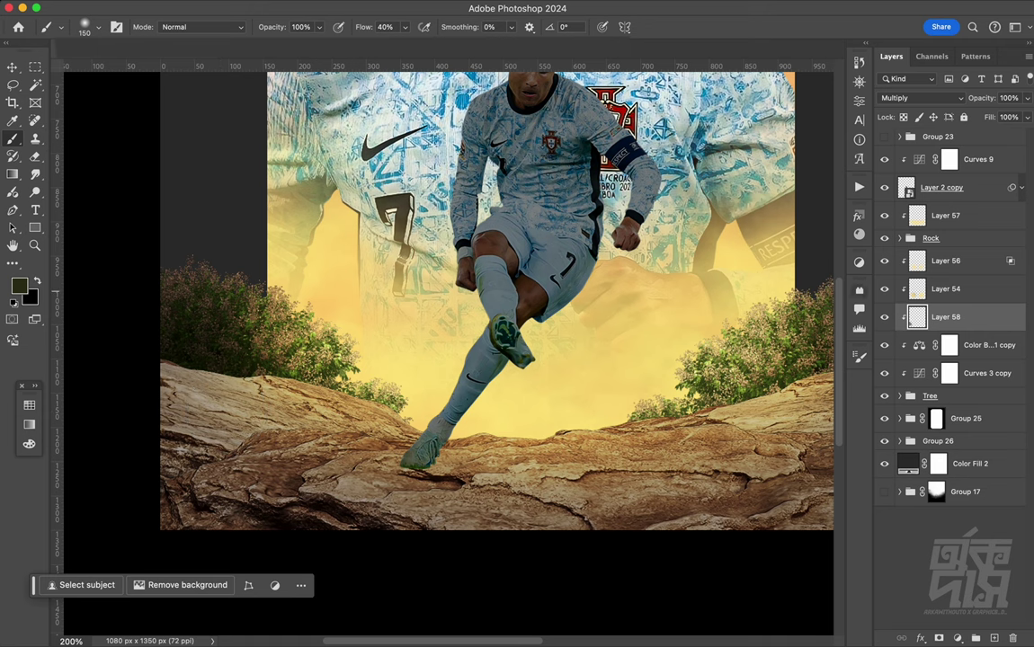
# Restrict Layer 58's shading with Blend If Underlying Layer 0 and 92/177
pyautogui.doubleClick(980, 316)
pyautogui.moveTo(717, 354); pyautogui.dragTo(701, 353)
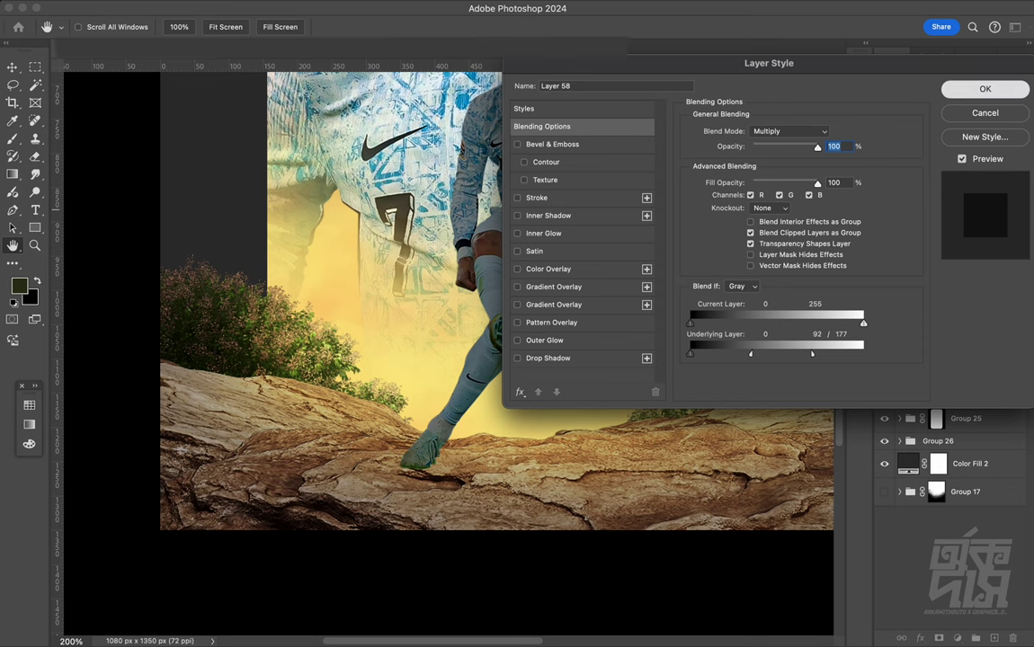
pyautogui.press('Return')
pyautogui.hscroll(5, 627, 371)
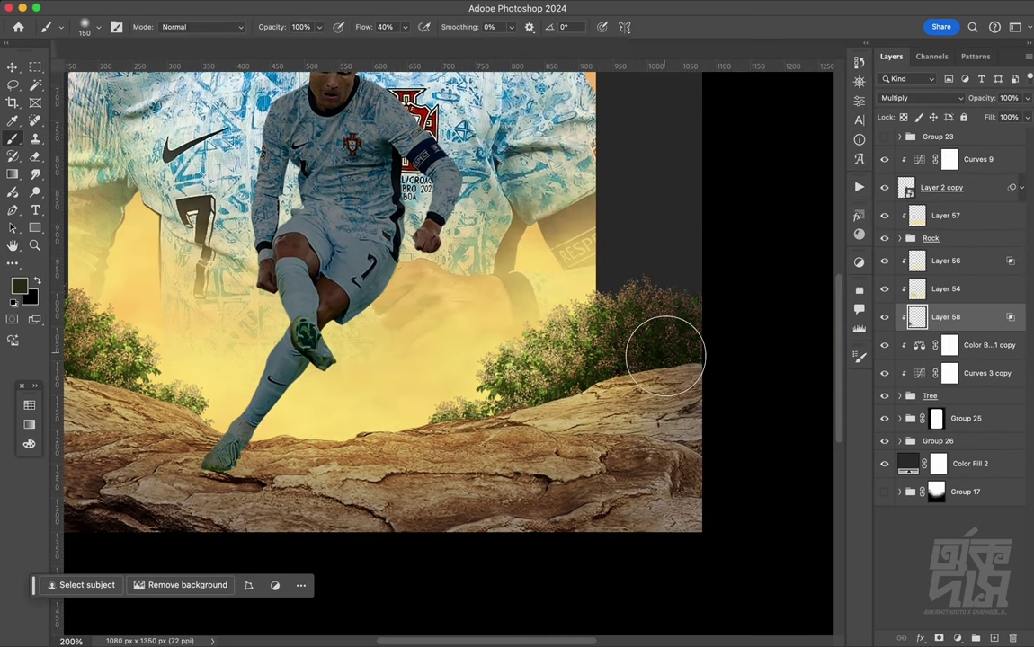
pyautogui.hscroll(-3, 602, 400)
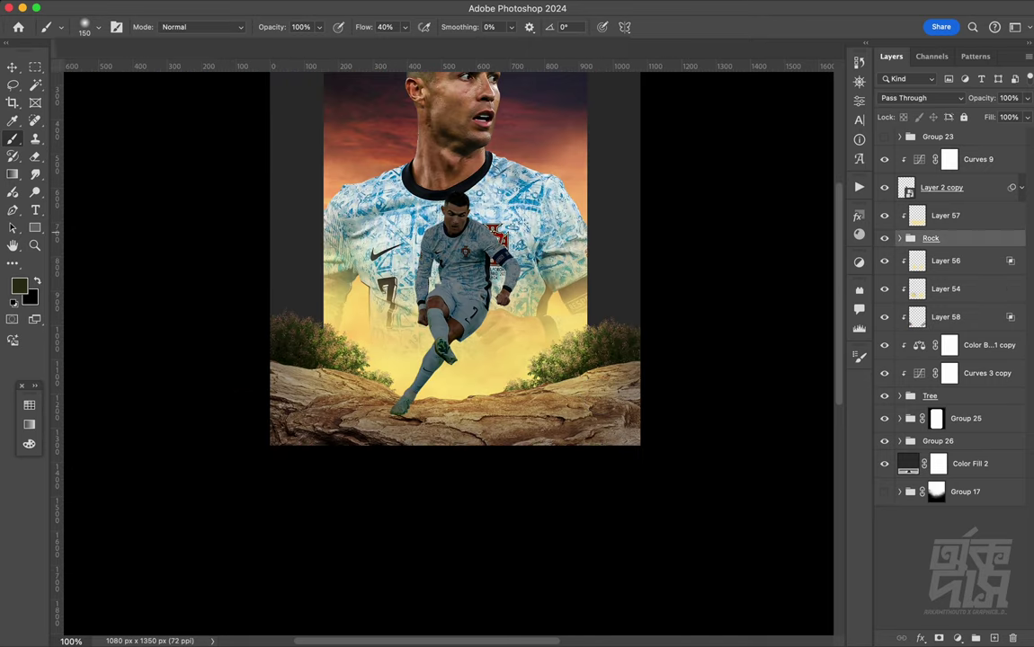
# Add a Multiply layer above the Rock group and sample a dark brown with a small brush
pyautogui.click(993, 639)
pyautogui.click(921, 97)
pyautogui.click(900, 143)
pyautogui.hscroll(-3, 450, 359)
pyautogui.scroll(-2, 449, 360)
pyautogui.keyDown('alt'); pyautogui.click(271, 455); pyautogui.keyUp('alt')
pyautogui.hscroll(5, 271, 455)
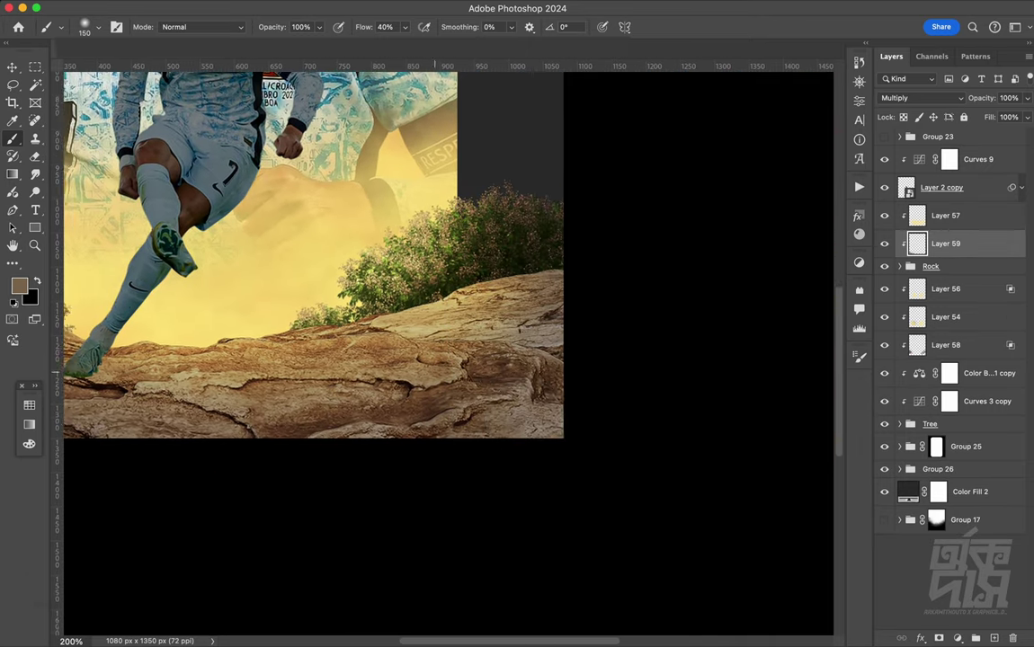
pyautogui.keyDown('alt'); pyautogui.click(517, 381); pyautogui.keyUp('alt')
pyautogui.press('[')
pyautogui.press('[')
pyautogui.press('[')
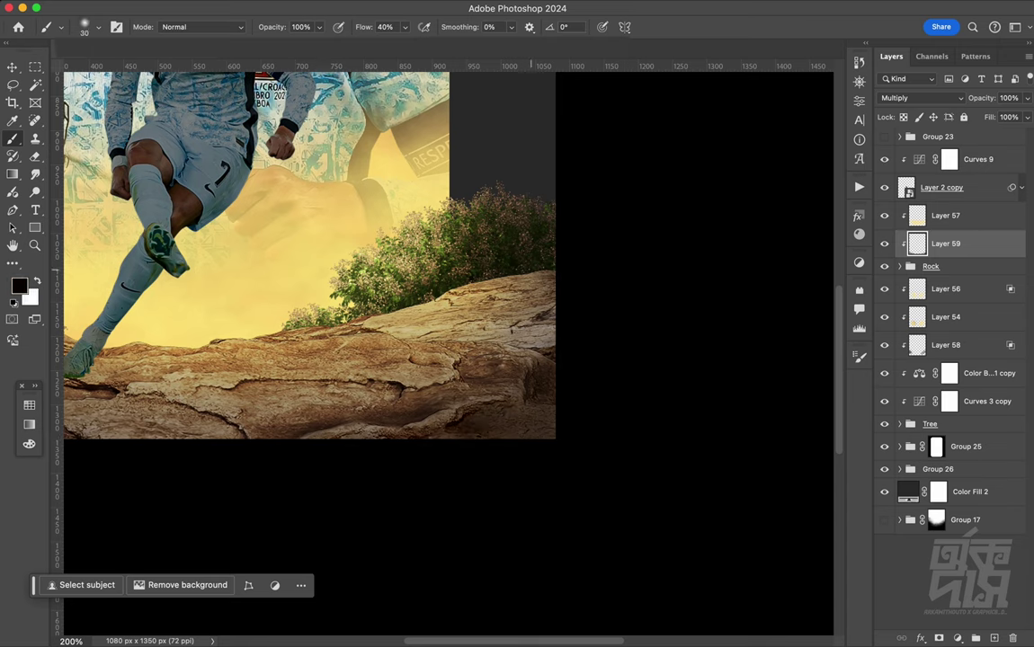
pyautogui.press(']')
pyautogui.press('[')
pyautogui.keyDown('alt'); pyautogui.click(477, 281); pyautogui.keyUp('alt')
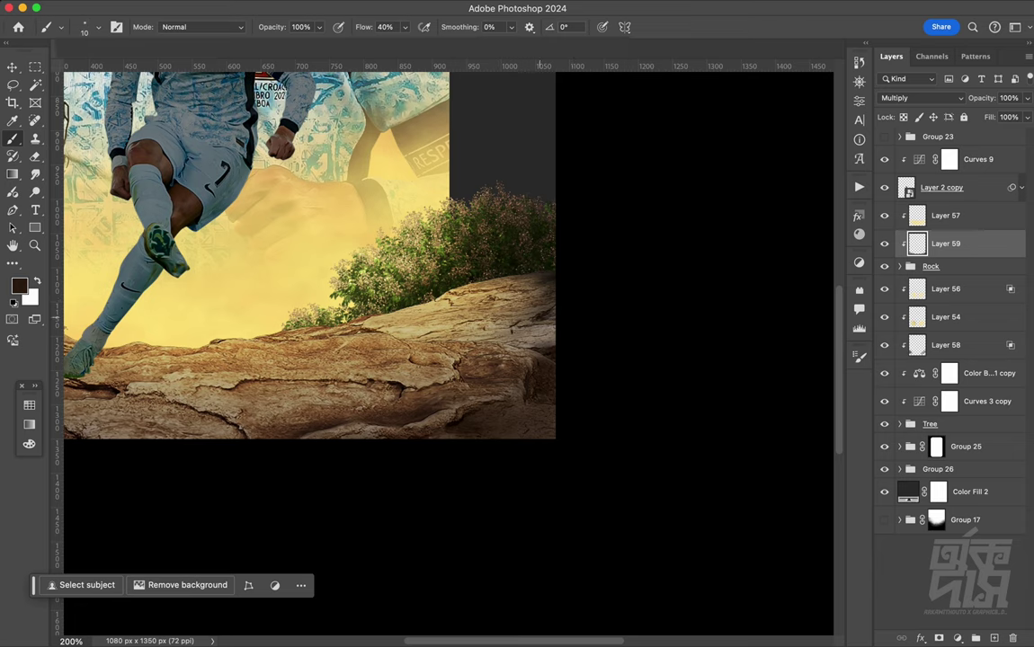
pyautogui.press('[')
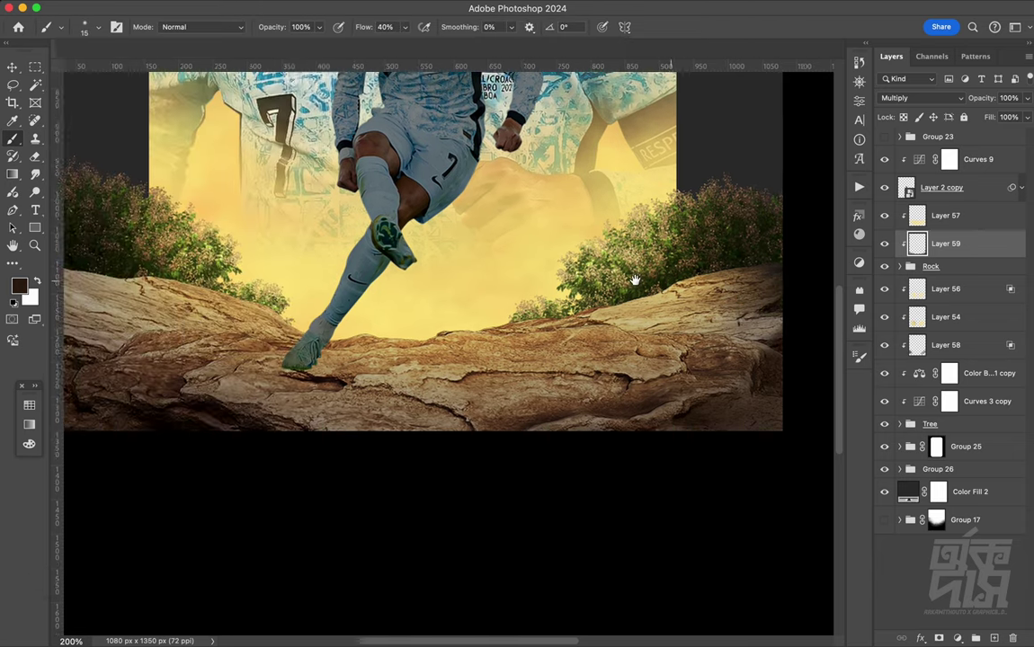
# Paint dark brown shadows along the rock's left and lower-right edges
pyautogui.moveTo(552, 344)
pyautogui.mouseDown()
pyautogui.moveTo(249, 368)
pyautogui.moveTo(227, 341)
pyautogui.mouseUp()
pyautogui.press(']')
pyautogui.press(']')
pyautogui.press(']')
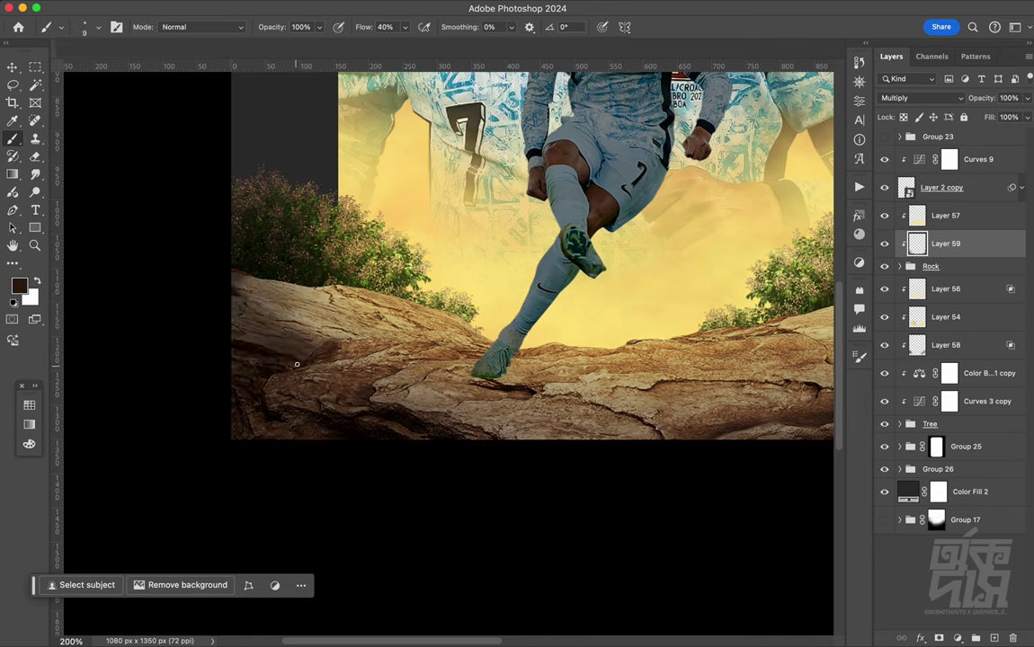
pyautogui.moveTo(243, 451); pyautogui.dragTo(353, 308)
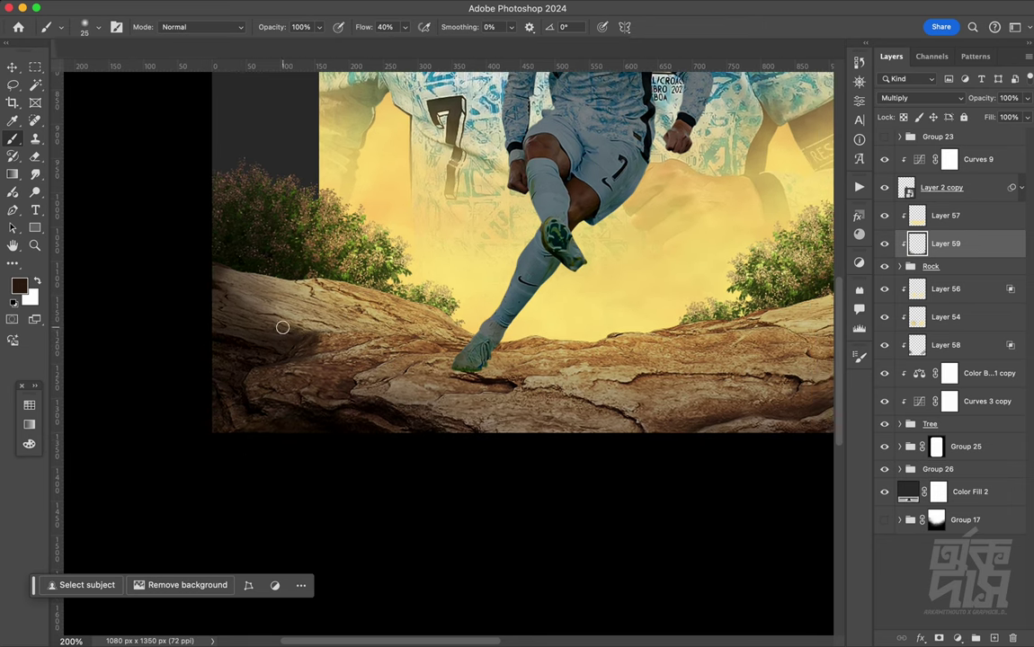
pyautogui.moveTo(522, 347); pyautogui.dragTo(253, 340)
pyautogui.press(']')
pyautogui.press(']')
pyautogui.press(']')
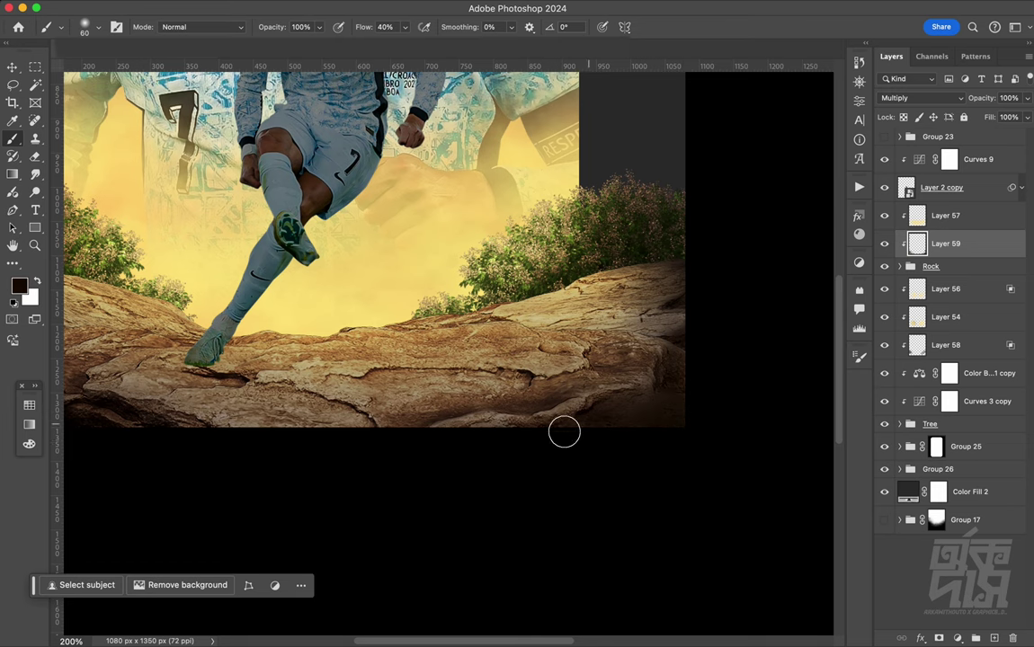
pyautogui.scroll(-3, 720, 411)
pyautogui.scroll(-2, 673, 419)
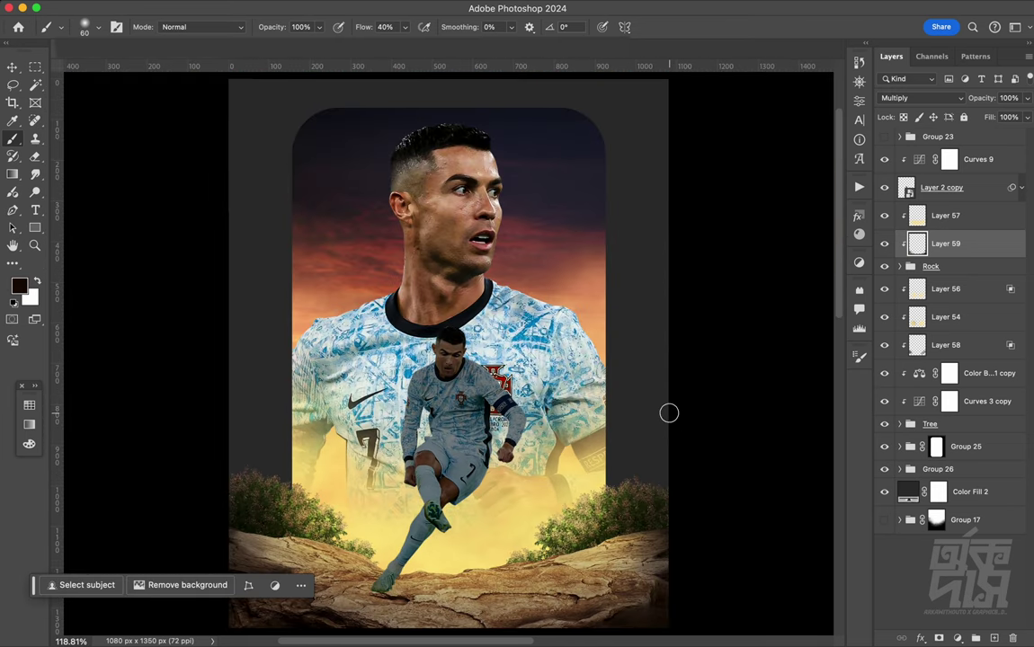
# Rotate the canvas to check the poster upside down, then reset the view upright
pyautogui.press('r')
pyautogui.moveTo(669, 413); pyautogui.dragTo(492, 295)
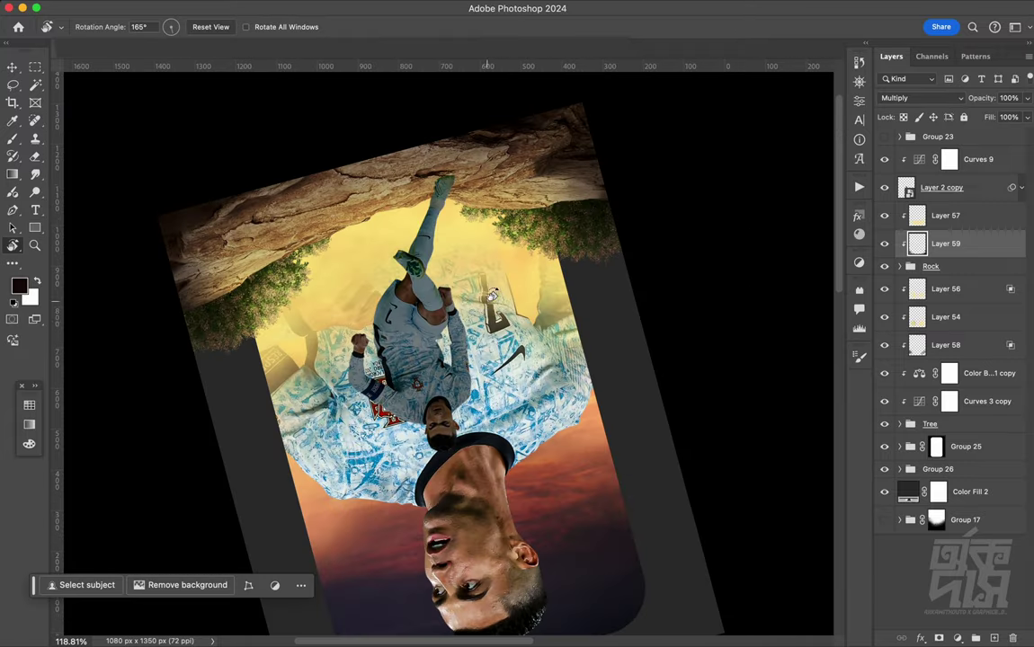
pyautogui.press('Escape')
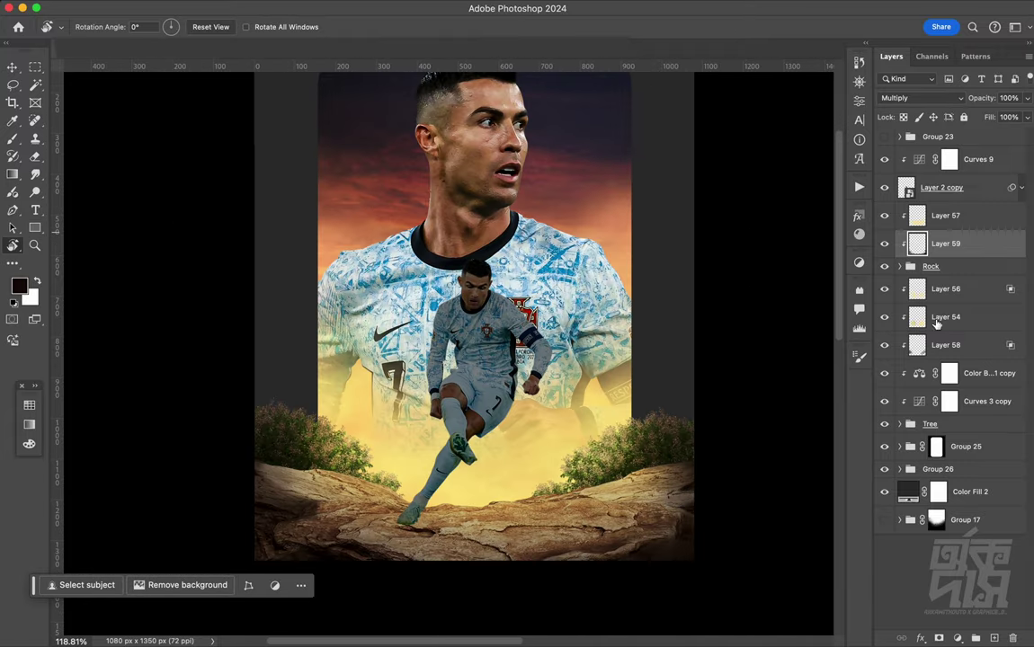
# Add a new layer, zoom in on the player's feet and rock, and shrink the brush
pyautogui.click(992, 639)
pyautogui.moveTo(944, 243); pyautogui.dragTo(926, 214)
pyautogui.press('super+1')
pyautogui.press('super+plus')
pyautogui.press('super+plus')
pyautogui.press('super+plus')
pyautogui.scroll(-10, 430, 382)
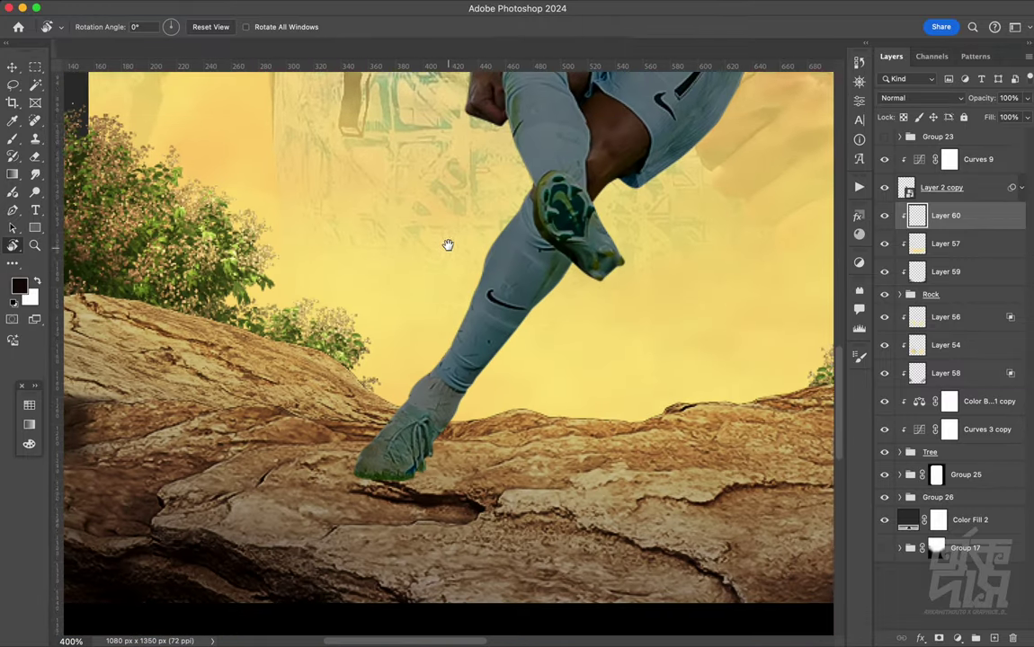
pyautogui.press('b')
pyautogui.press('[')
pyautogui.press('[')
pyautogui.press('[')
pyautogui.press('[')
pyautogui.press('[')
pyautogui.press('[')
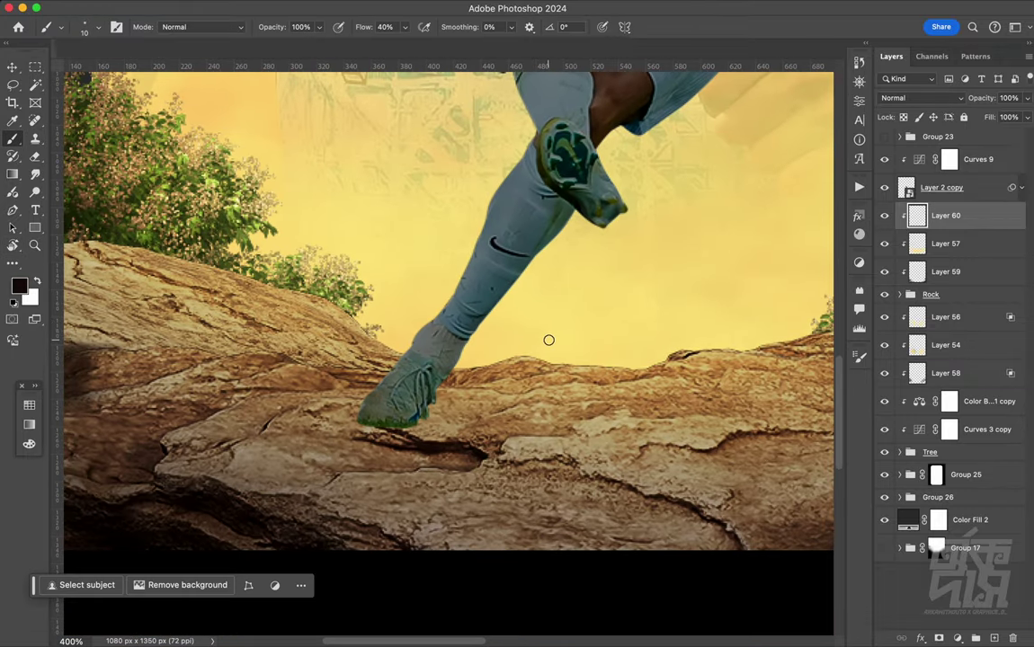
# Set the layer to Linear Dodge (Add) and paint yellow along the rock edge beside the foot
pyautogui.click(922, 98)
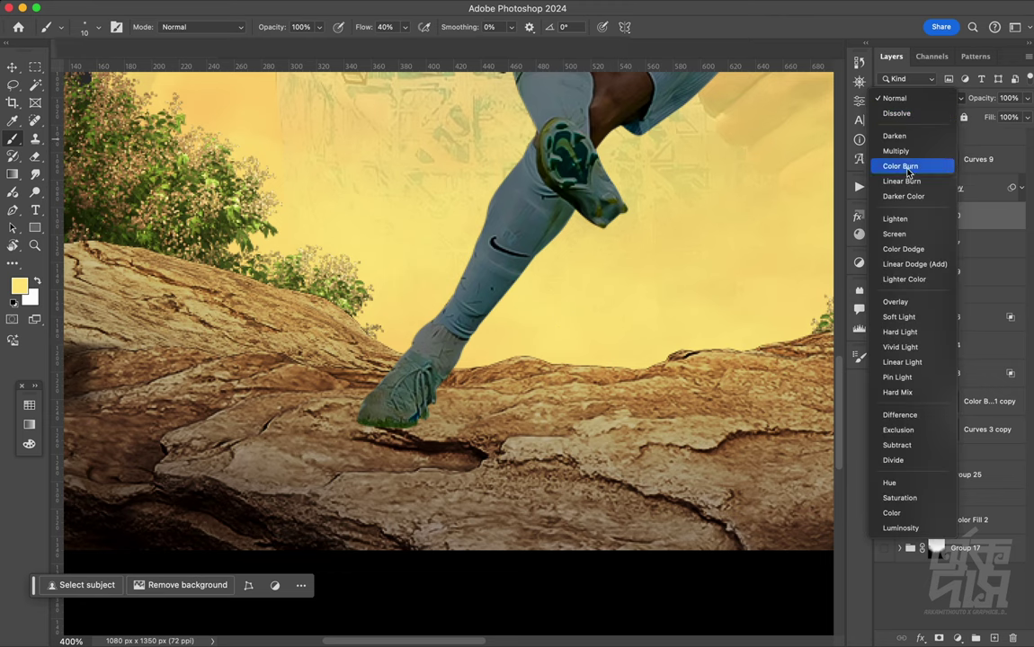
pyautogui.click(892, 252)
pyautogui.press('[')
pyautogui.press('[')
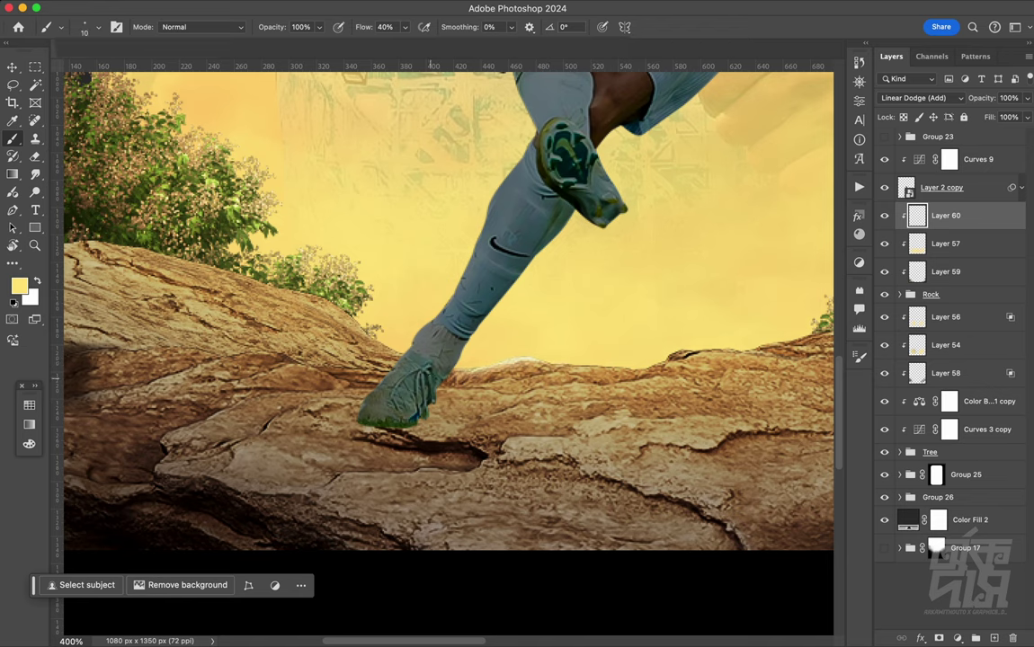
pyautogui.moveTo(496, 372)
pyautogui.mouseDown()
pyautogui.moveTo(554, 363)
pyautogui.moveTo(448, 379)
pyautogui.mouseUp()
pyautogui.press(']')
pyautogui.press(']')
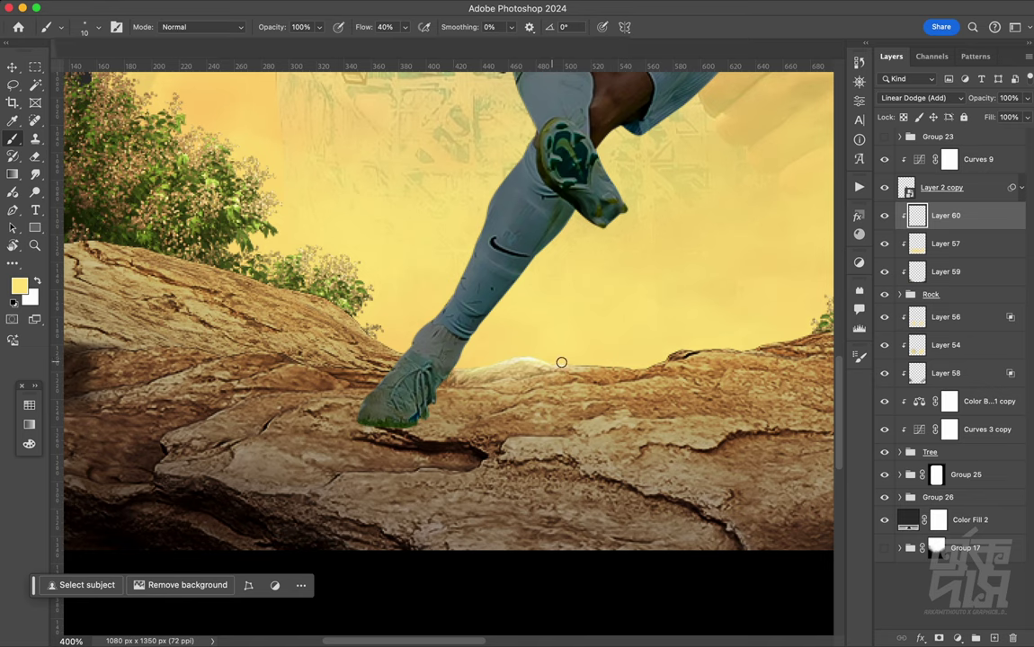
pyautogui.click(23, 285)
# Choose a light orange paint colour and adjust the brush size
pyautogui.click(866, 358)
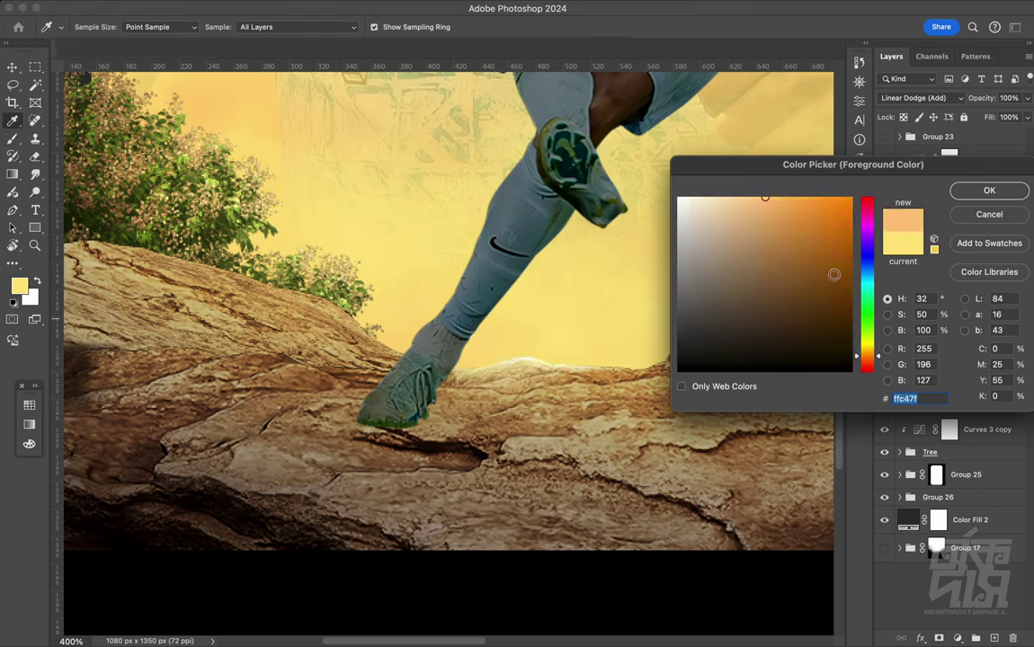
pyautogui.click(989, 190)
pyautogui.hscroll(5, 658, 284)
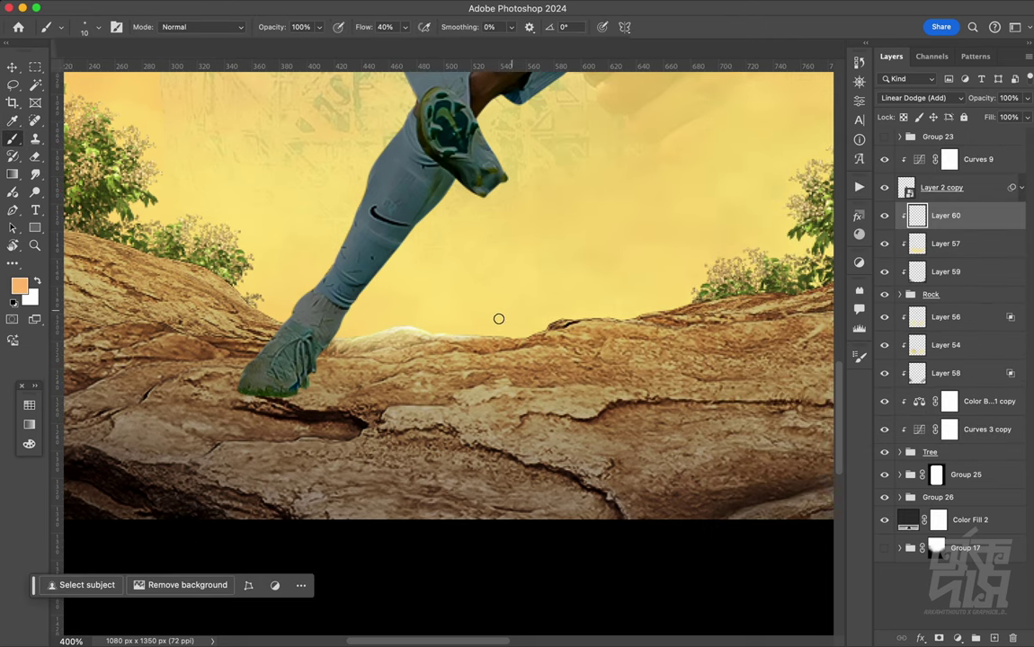
pyautogui.press(']')
pyautogui.press(']')
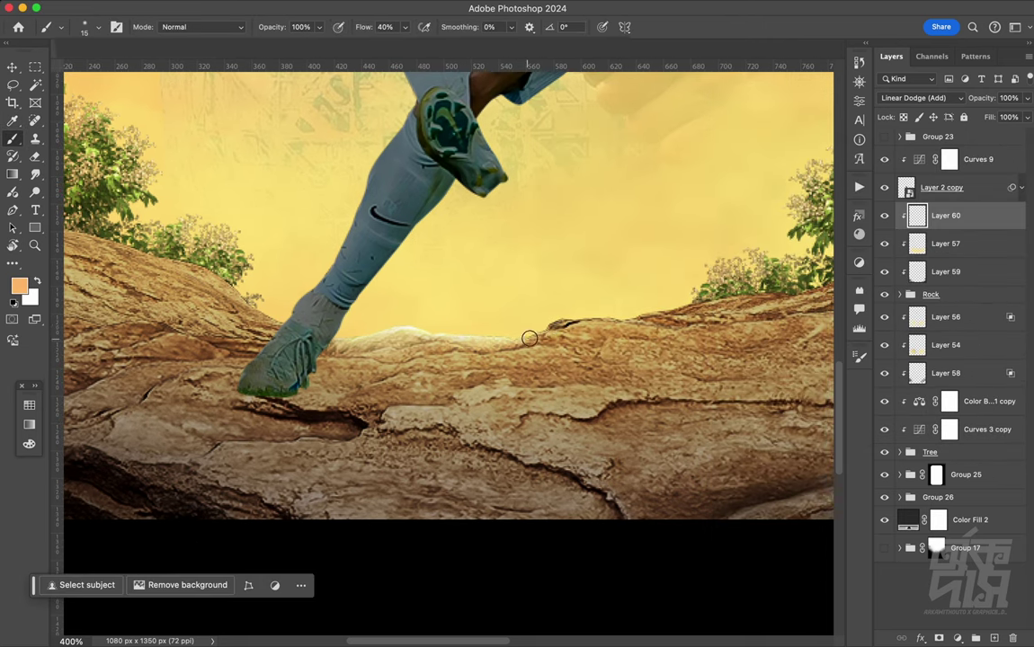
pyautogui.press('[')
# Paint orange rim light along the right-hand rock's top ridge and under the bush
pyautogui.moveTo(543, 330); pyautogui.dragTo(642, 326)
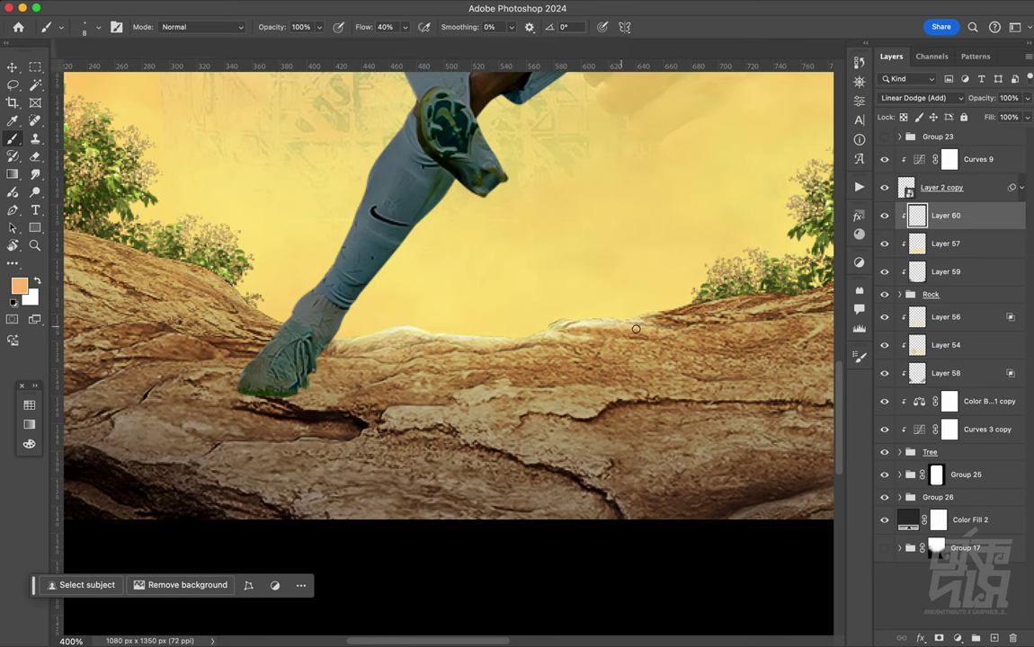
pyautogui.moveTo(622, 347); pyautogui.dragTo(727, 342)
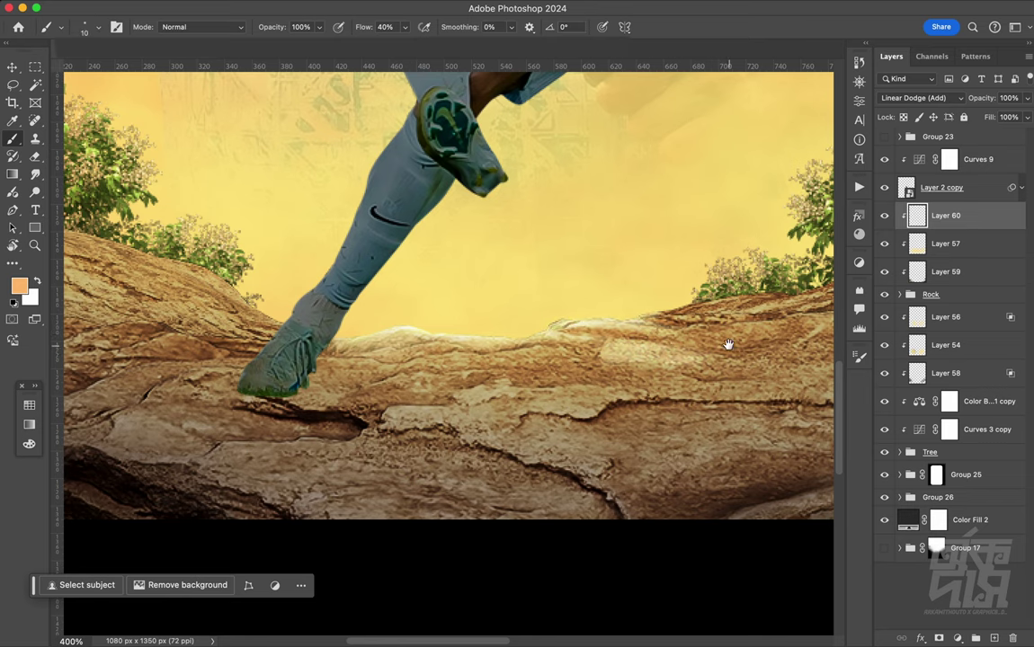
pyautogui.hscroll(3, 727, 342)
pyautogui.press('[')
pyautogui.press('[')
pyautogui.press('[')
pyautogui.hscroll(3, 629, 346)
pyautogui.press(']')
pyautogui.press(']')
pyautogui.press(']')
pyautogui.moveTo(522, 346); pyautogui.dragTo(760, 365)
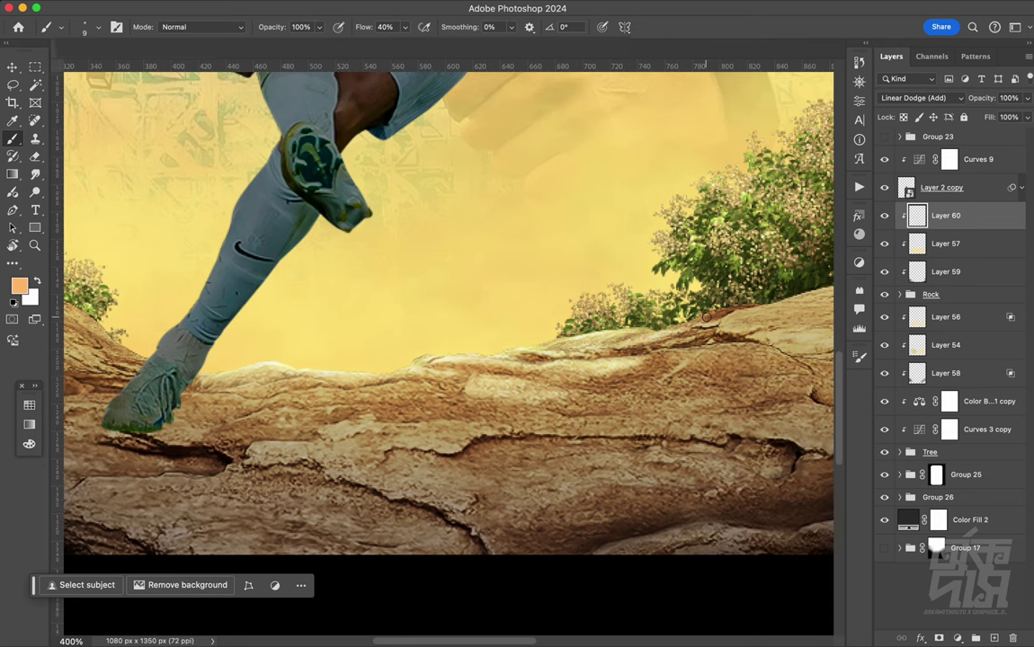
pyautogui.hscroll(3, 760, 365)
pyautogui.press('[')
pyautogui.press('[')
pyautogui.press('[')
pyautogui.moveTo(647, 358); pyautogui.dragTo(611, 278)
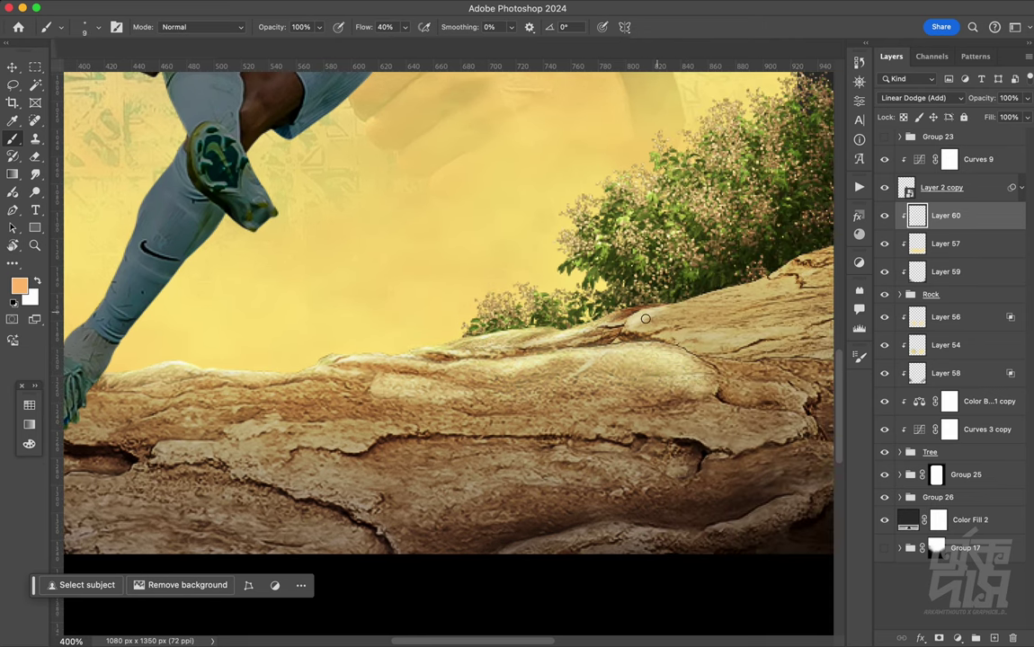
pyautogui.hscroll(3, 612, 279)
pyautogui.moveTo(531, 337); pyautogui.dragTo(575, 346)
pyautogui.moveTo(630, 325); pyautogui.dragTo(450, 319)
pyautogui.hscroll(-5, 450, 319)
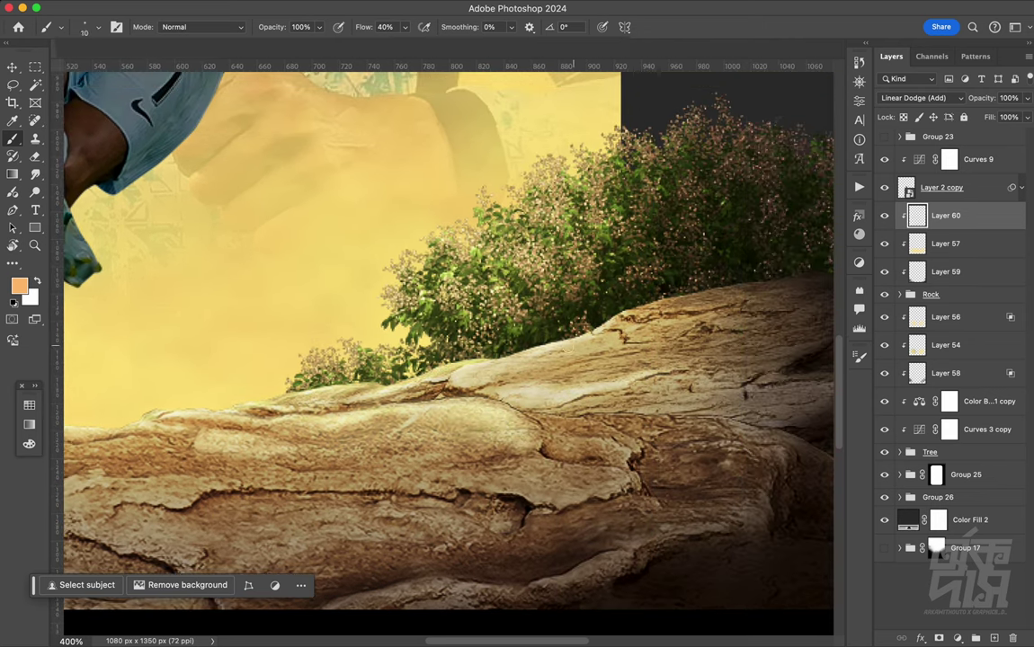
pyautogui.hscroll(-5, 450, 319)
pyautogui.press(']')
pyautogui.moveTo(553, 323); pyautogui.dragTo(473, 330)
# Paint orange rim light along the left rock's top edge, upper surface and lower ledge
pyautogui.hscroll(-3, 452, 329)
pyautogui.hscroll(-2, 452, 329)
pyautogui.hscroll(-3, 453, 329)
pyautogui.press('[')
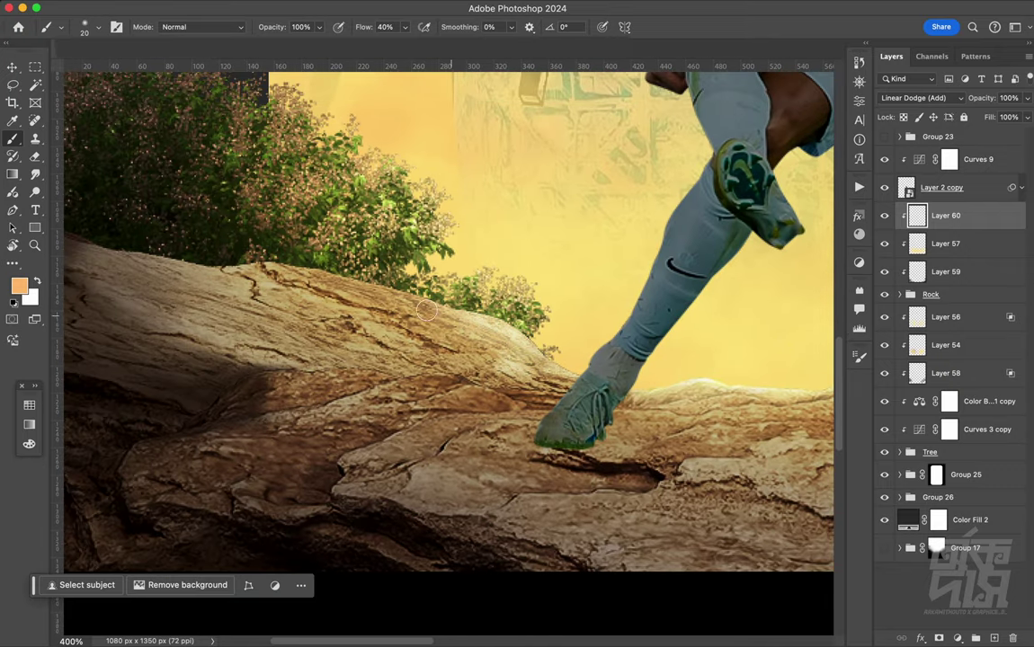
pyautogui.hscroll(-5, 381, 312)
pyautogui.scroll(3, 381, 311)
pyautogui.moveTo(381, 312); pyautogui.dragTo(490, 355)
pyautogui.press('[')
pyautogui.press('[')
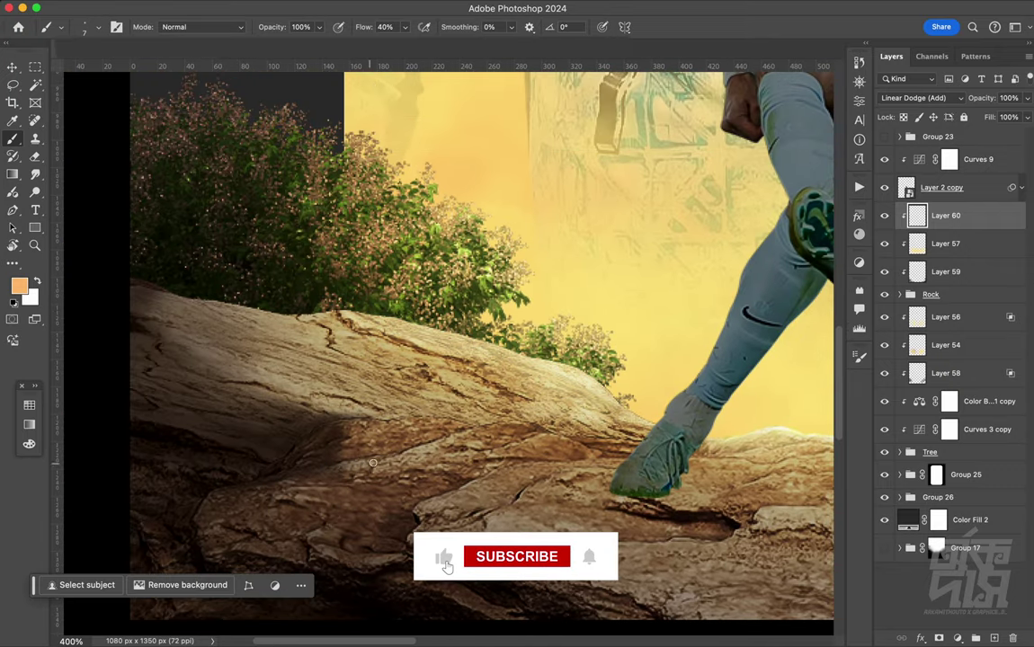
pyautogui.moveTo(328, 400); pyautogui.dragTo(522, 400)
pyautogui.press(']')
pyautogui.press(']')
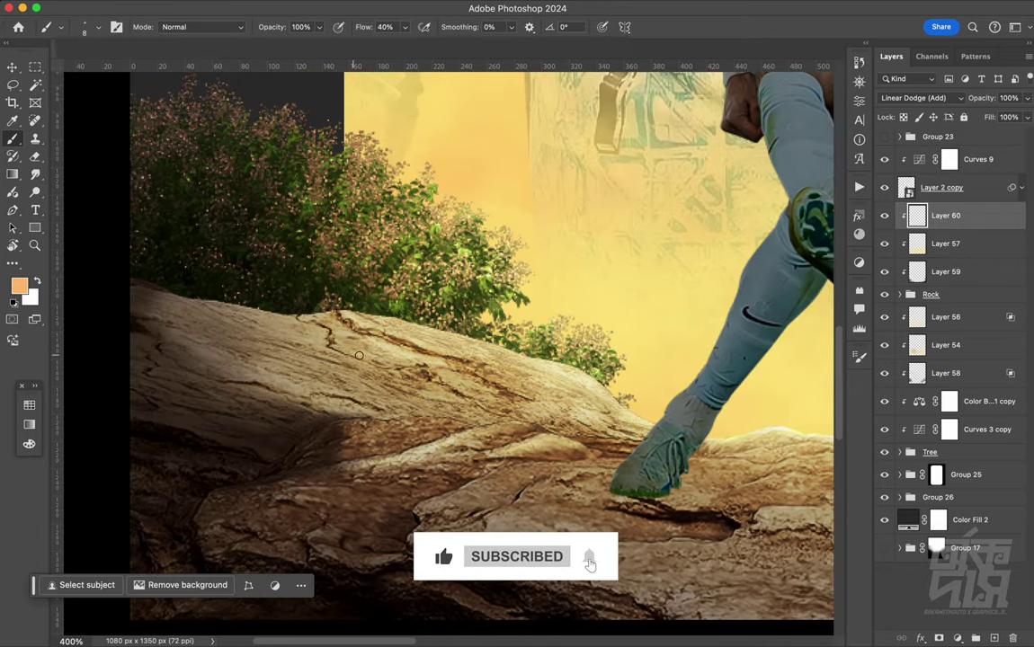
pyautogui.moveTo(573, 451); pyautogui.dragTo(366, 407)
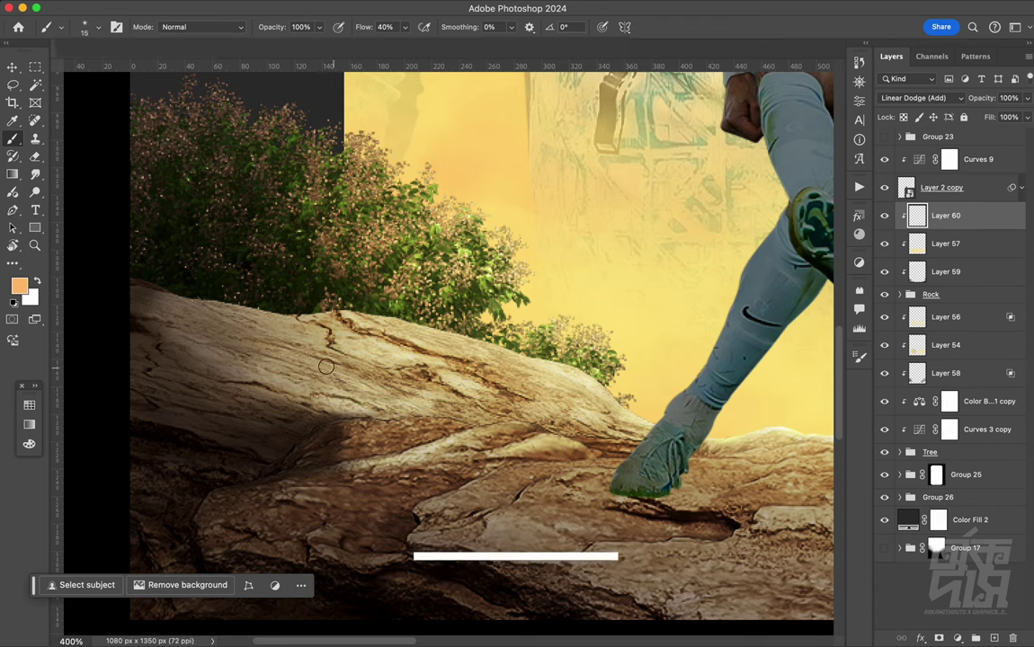
pyautogui.press(']')
pyautogui.press(']')
pyautogui.press(']')
pyautogui.moveTo(304, 335); pyautogui.dragTo(418, 306)
# At 2x zoom, refine and extend the orange highlights along both rocks' upper edges
pyautogui.press('super+1')
pyautogui.press('super+plus')
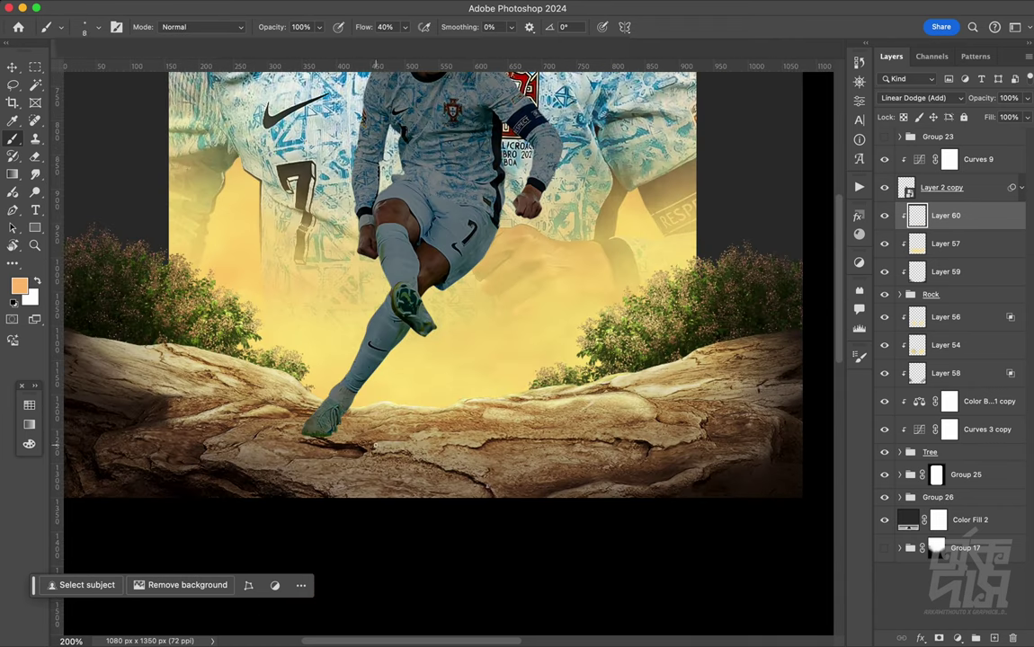
pyautogui.press('[')
pyautogui.press('[')
pyautogui.press('[')
pyautogui.moveTo(335, 396)
pyautogui.mouseDown()
pyautogui.moveTo(432, 377)
pyautogui.moveTo(478, 448)
pyautogui.moveTo(514, 452)
pyautogui.mouseUp()
pyautogui.press(']')
pyautogui.press(']')
pyautogui.press(']')
pyautogui.press('[')
pyautogui.press('[')
pyautogui.press('[')
pyautogui.moveTo(607, 357); pyautogui.dragTo(668, 310)
pyautogui.hscroll(-3, 669, 310)
pyautogui.scroll(-1, 669, 310)
pyautogui.press(']')
pyautogui.press(']')
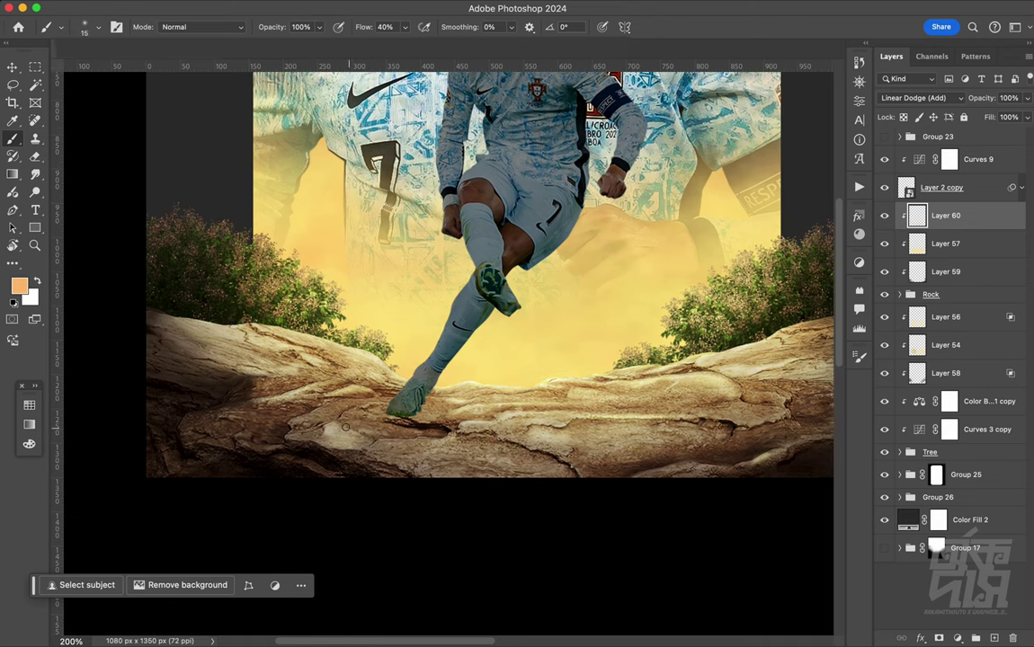
pyautogui.press('[')
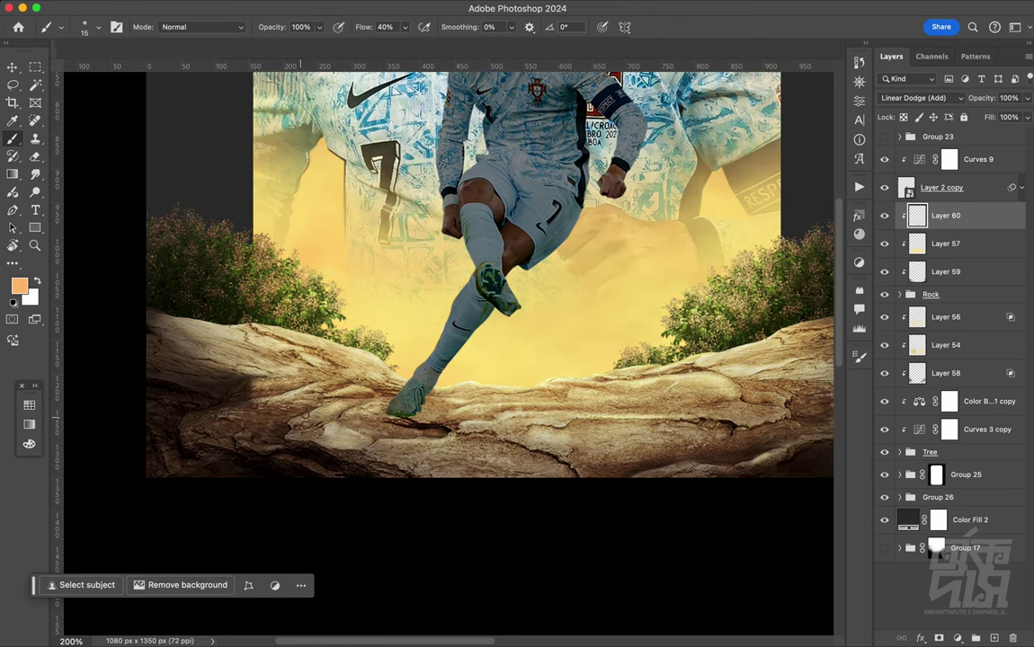
pyautogui.moveTo(378, 399); pyautogui.dragTo(185, 396)
pyautogui.moveTo(666, 355); pyautogui.dragTo(582, 355)
pyautogui.moveTo(575, 395); pyautogui.dragTo(342, 409)
pyautogui.moveTo(319, 365); pyautogui.dragTo(446, 355)
pyautogui.press(']')
pyautogui.press(']')
pyautogui.moveTo(536, 367); pyautogui.dragTo(494, 389)
# Zoom out to the full poster and add a new empty paint layer
pyautogui.hotkey('ctrl', '-')
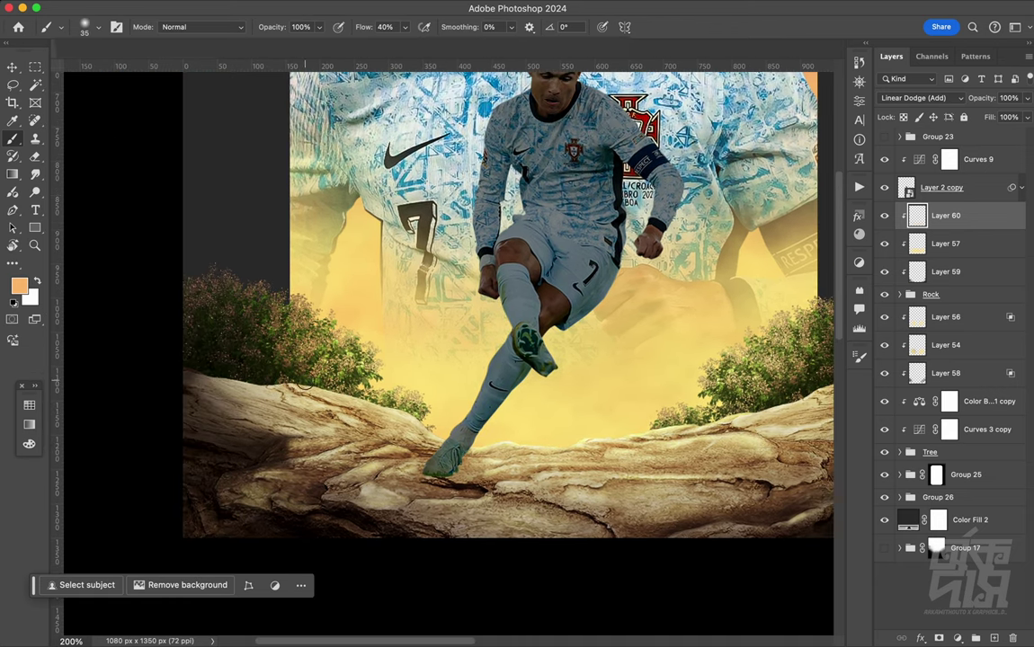
pyautogui.press('r')
pyautogui.hotkey('ctrl', 'shift', 'alt', 'n')
pyautogui.press('b')
pyautogui.rightClick(499, 273)
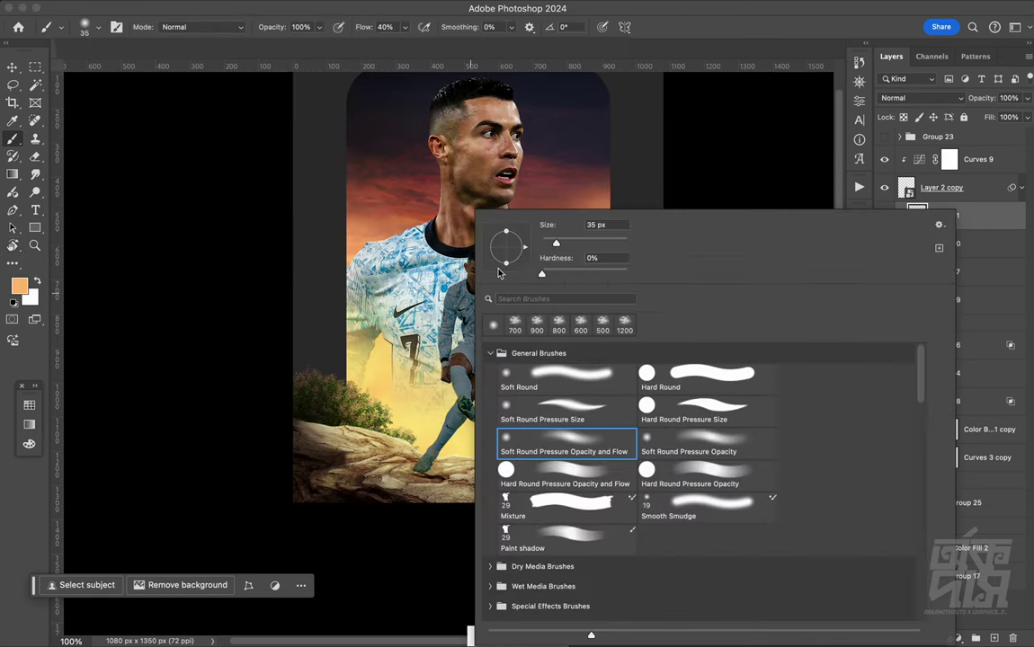
# Set Layer 61 to Multiply and brush rock-sampled near-black along the lower-left and lower-right rock edges
pyautogui.moveTo(578, 244); pyautogui.dragTo(582, 243)
pyautogui.click(922, 97)
pyautogui.click(890, 178)
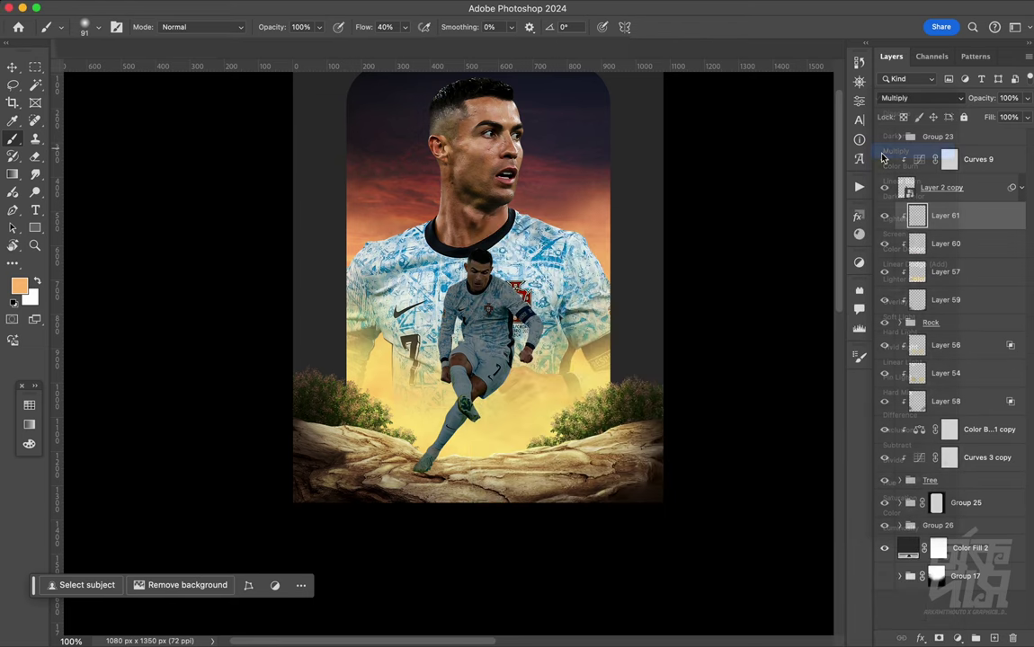
pyautogui.keyDown('alt'); pyautogui.click(309, 471); pyautogui.keyUp('alt')
pyautogui.keyDown('alt'); pyautogui.click(304, 499); pyautogui.keyUp('alt')
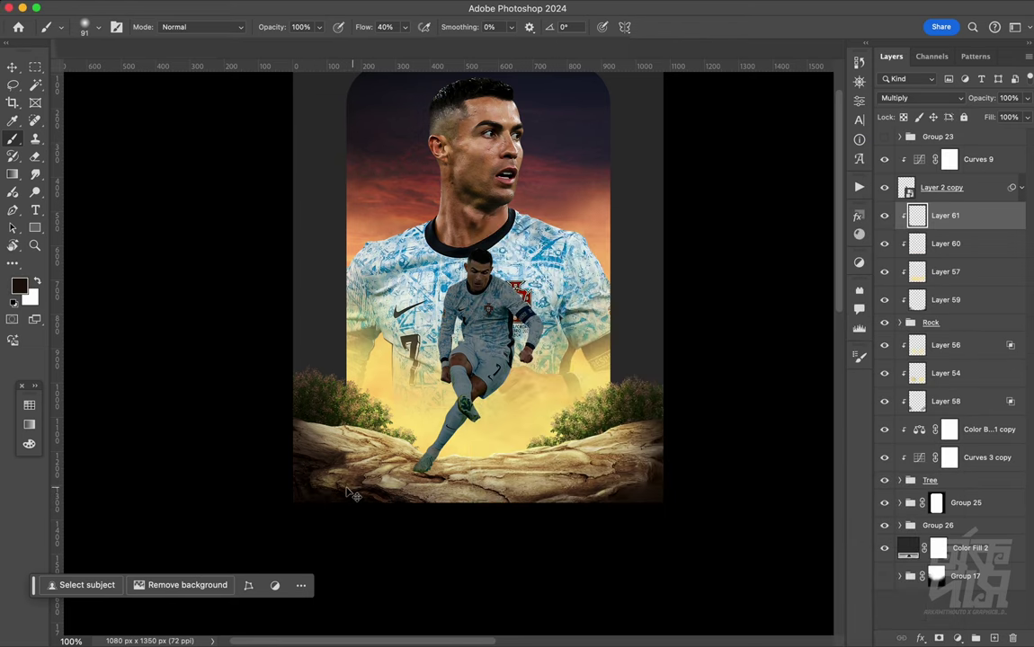
pyautogui.moveTo(341, 490); pyautogui.dragTo(401, 503)
pyautogui.moveTo(623, 481); pyautogui.dragTo(637, 503)
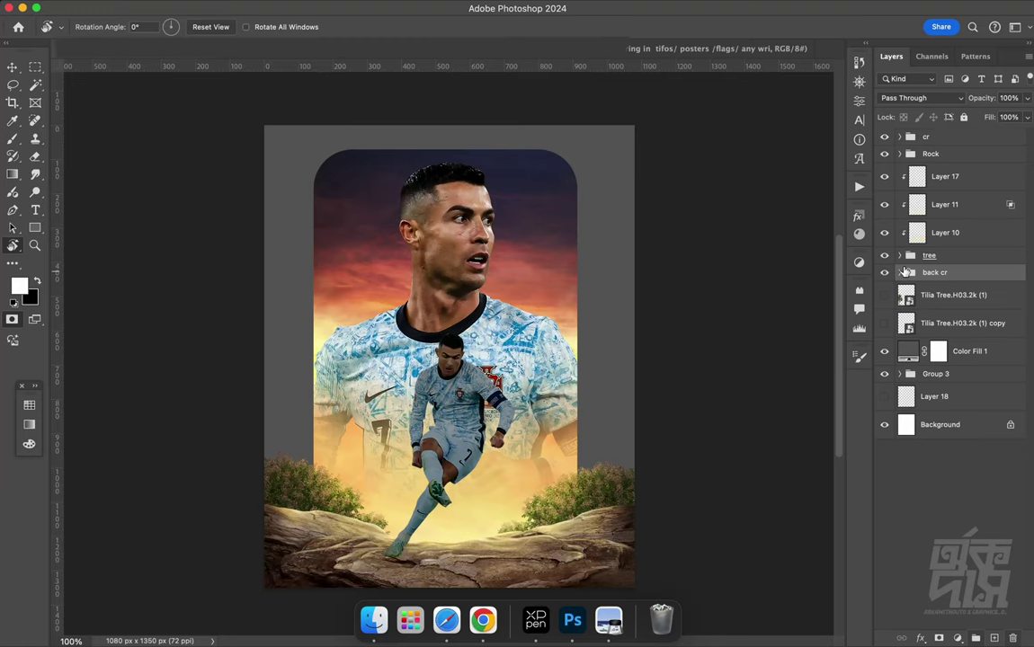
# On a new layer, paint a black Soft Round shadow under the player's shoe
pyautogui.click(994, 637)
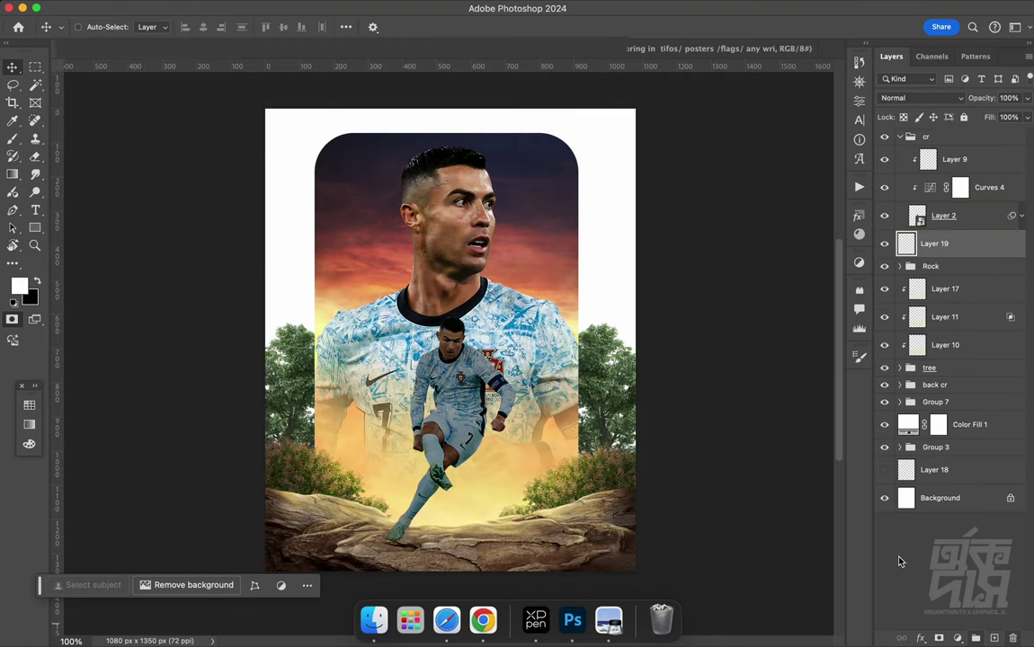
pyautogui.scroll(5, 435, 367)
pyautogui.scroll(-10, 435, 367)
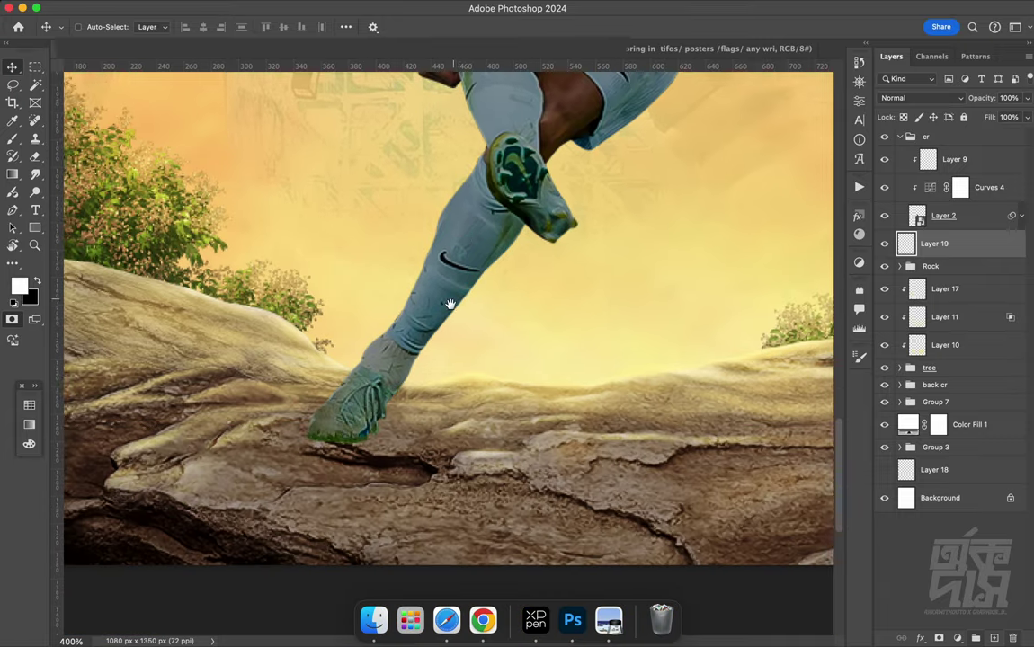
pyautogui.press('b')
pyautogui.rightClick(409, 334)
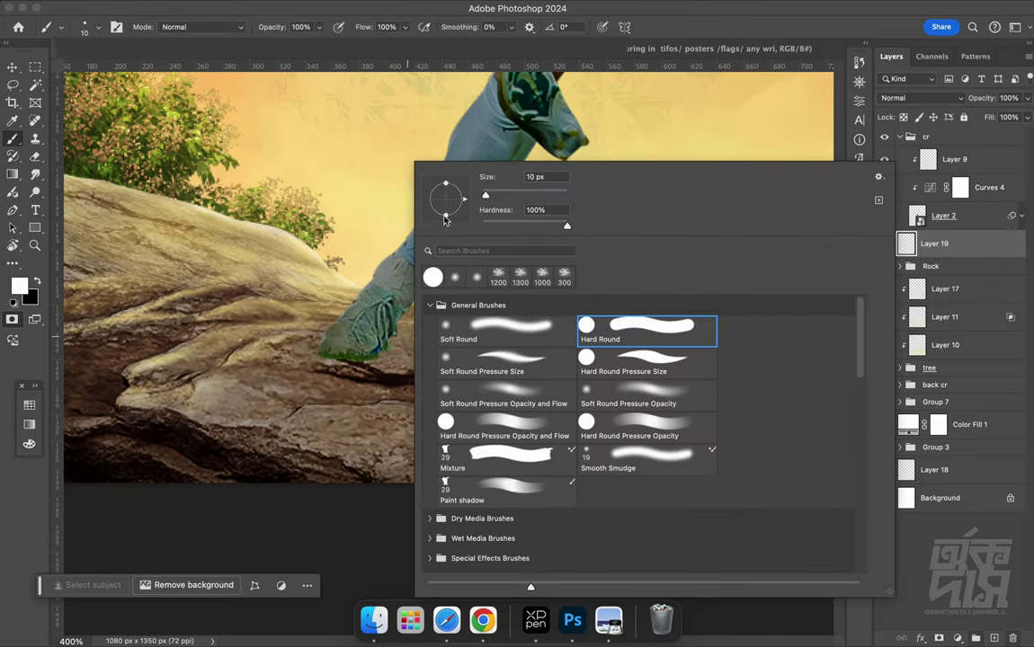
pyautogui.click(505, 393)
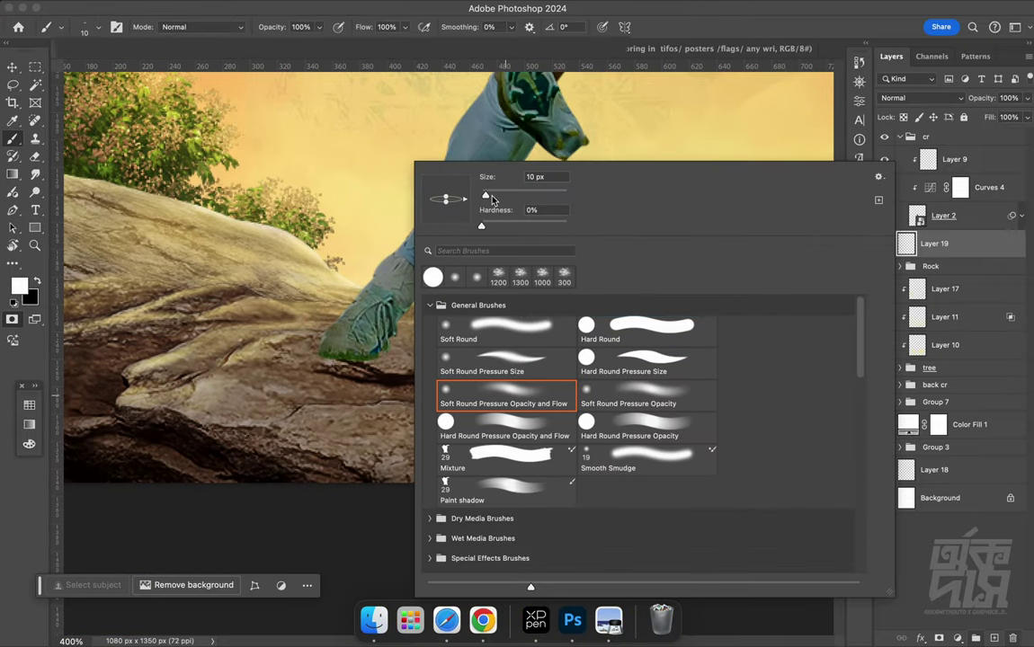
pyautogui.press('Escape')
pyautogui.press('x')
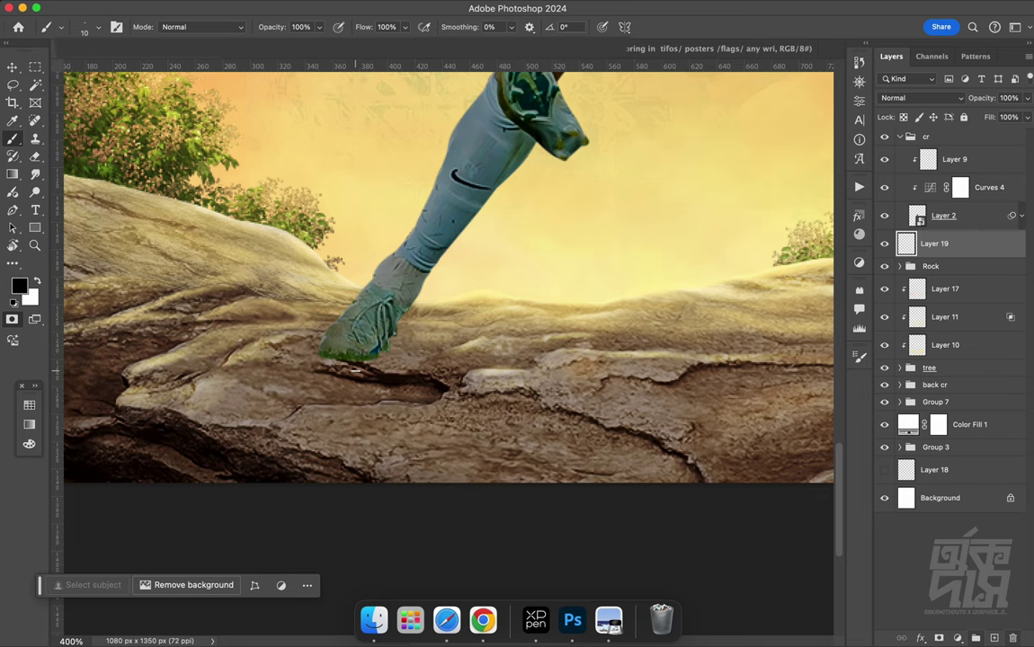
pyautogui.press(']')
pyautogui.press(']')
pyautogui.moveTo(390, 357); pyautogui.dragTo(438, 380)
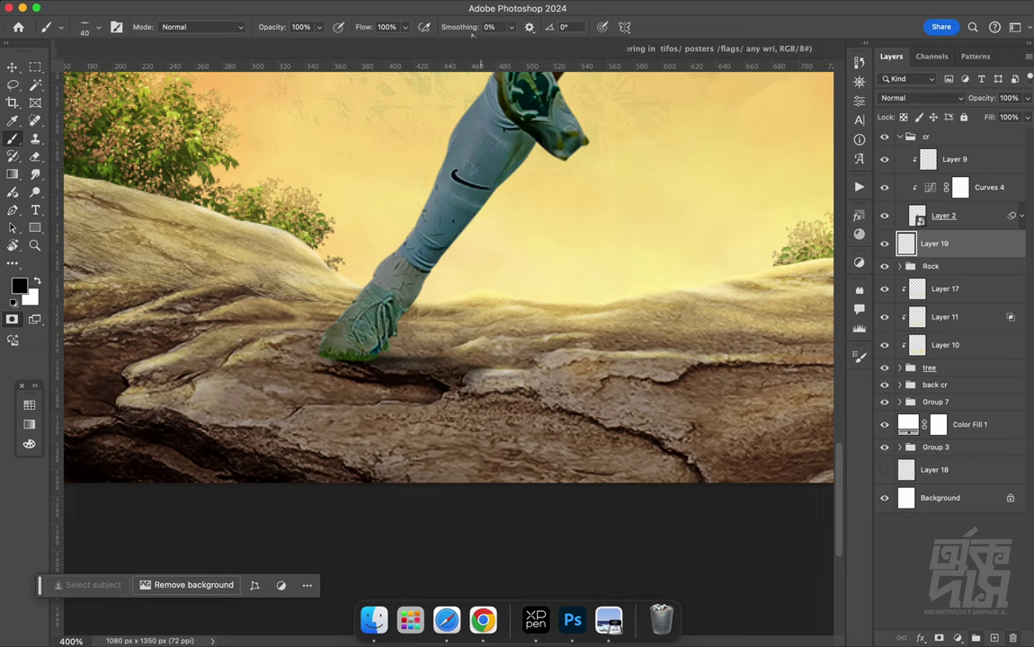
# Set Layer 19 to Multiply and extend larger dark shadows across the rock
pyautogui.click(899, 97)
pyautogui.click(899, 151)
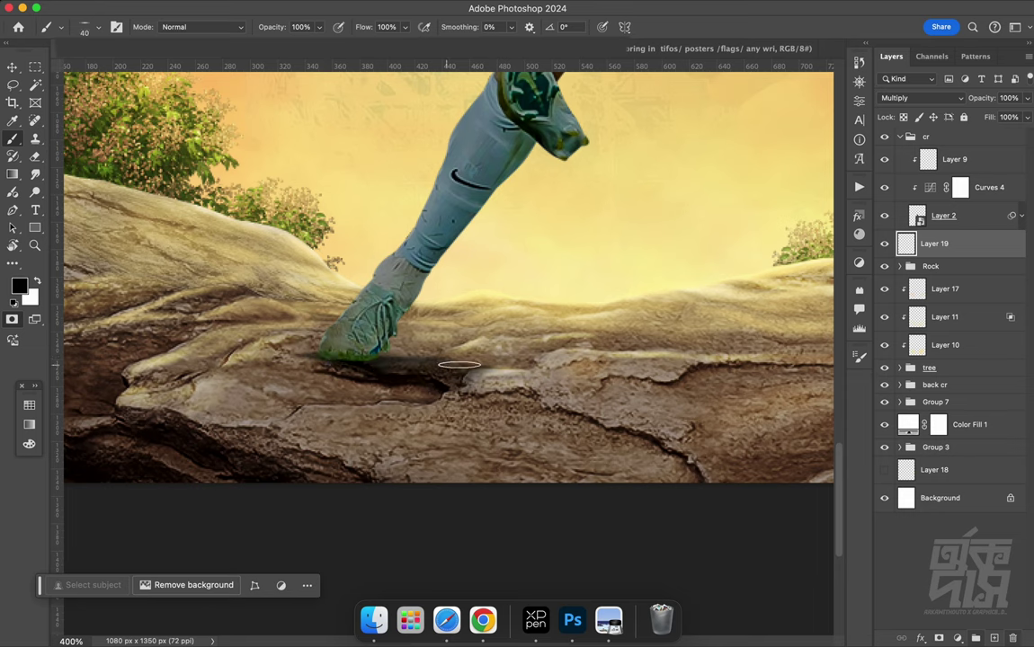
pyautogui.moveTo(407, 377); pyautogui.dragTo(537, 365)
pyautogui.press(']')
pyautogui.press(']')
pyautogui.press(']')
pyautogui.press(']')
pyautogui.press(']')
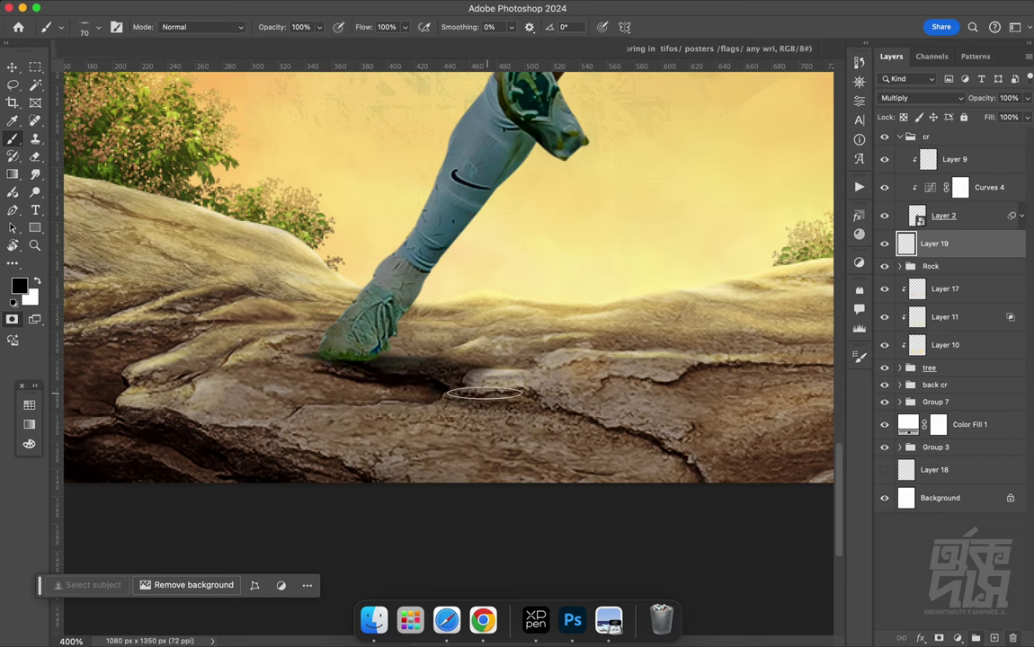
pyautogui.moveTo(414, 382); pyautogui.dragTo(585, 395)
pyautogui.press('[')
pyautogui.press('[')
pyautogui.press('[')
pyautogui.press('[')
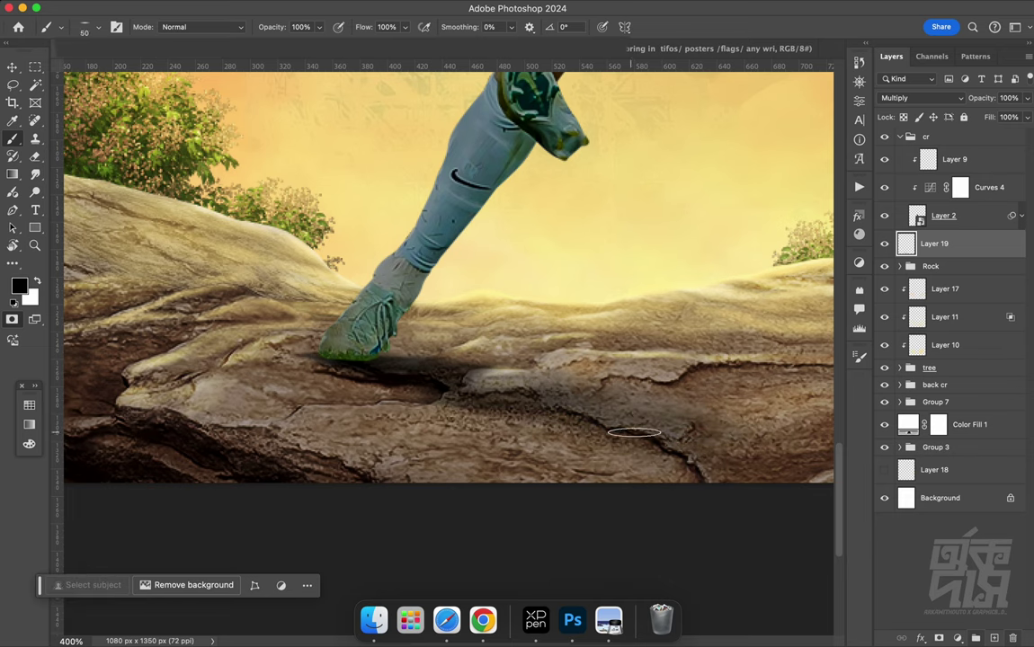
pyautogui.press(']')
pyautogui.press(']')
pyautogui.press(']')
pyautogui.press(']')
pyautogui.press(']')
pyautogui.press(']')
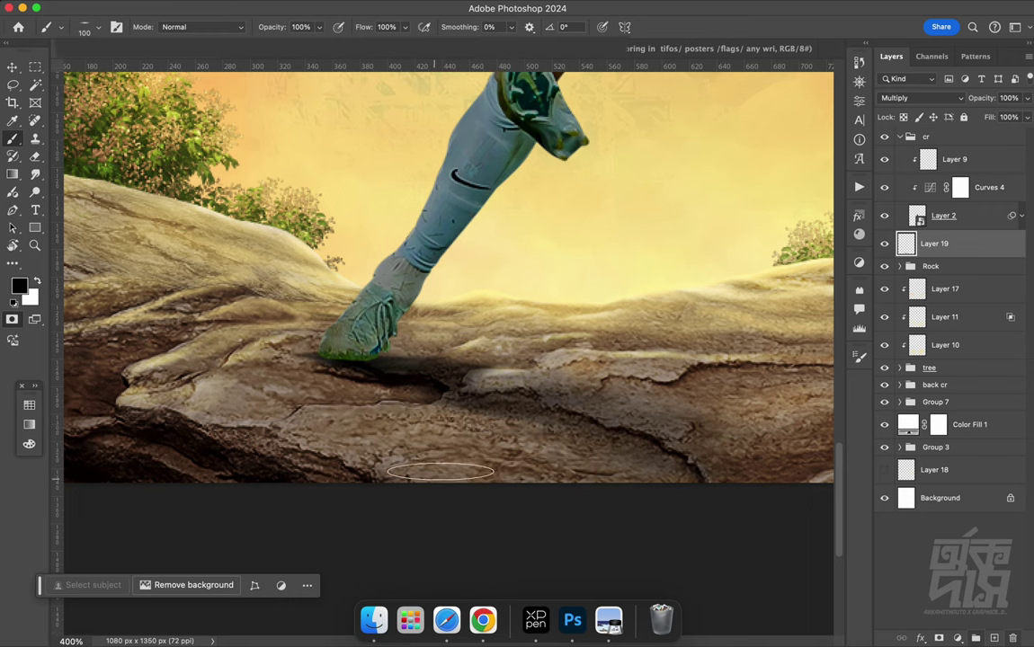
pyautogui.hscroll(5, 540, 431)
pyautogui.press(']')
pyautogui.press(']')
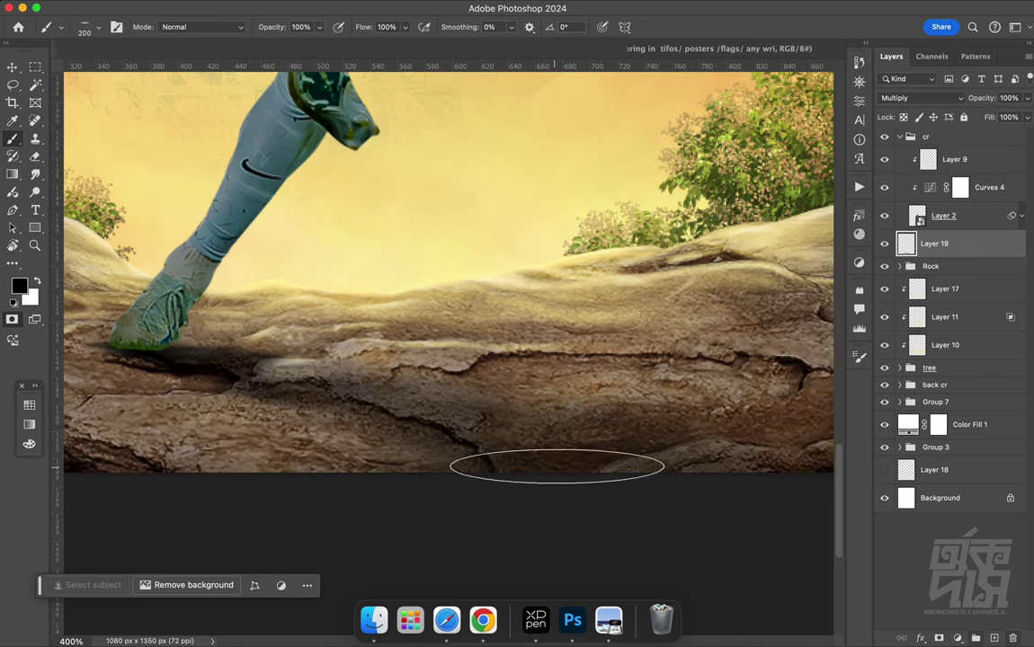
pyautogui.hscroll(-3, 419, 410)
pyautogui.scroll(2, 419, 410)
pyautogui.press('[')
pyautogui.press('[')
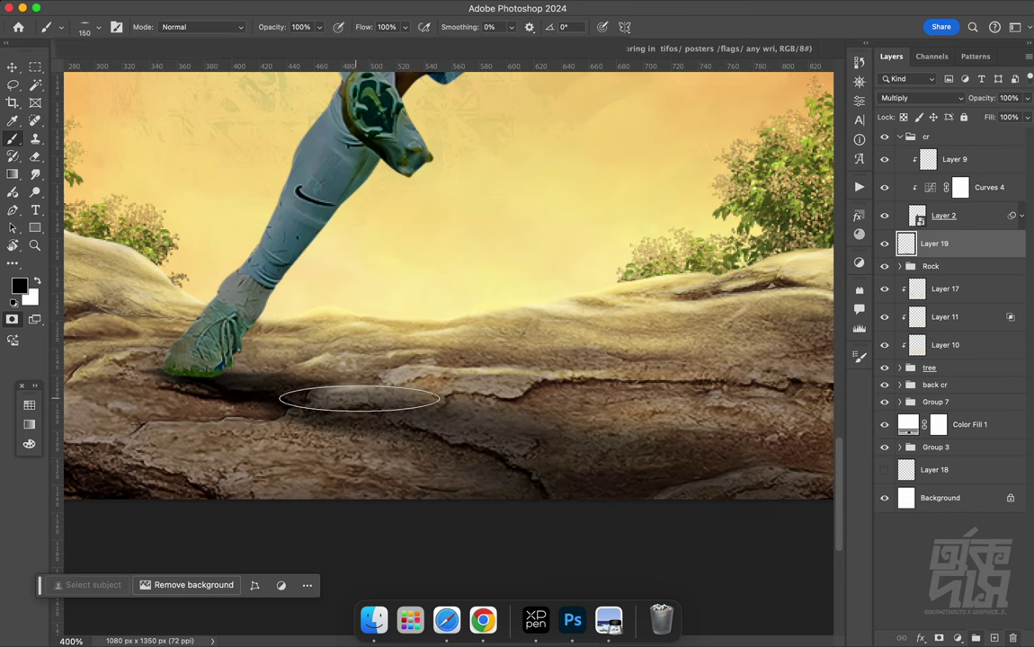
pyautogui.moveTo(522, 459); pyautogui.dragTo(515, 457)
pyautogui.press(']')
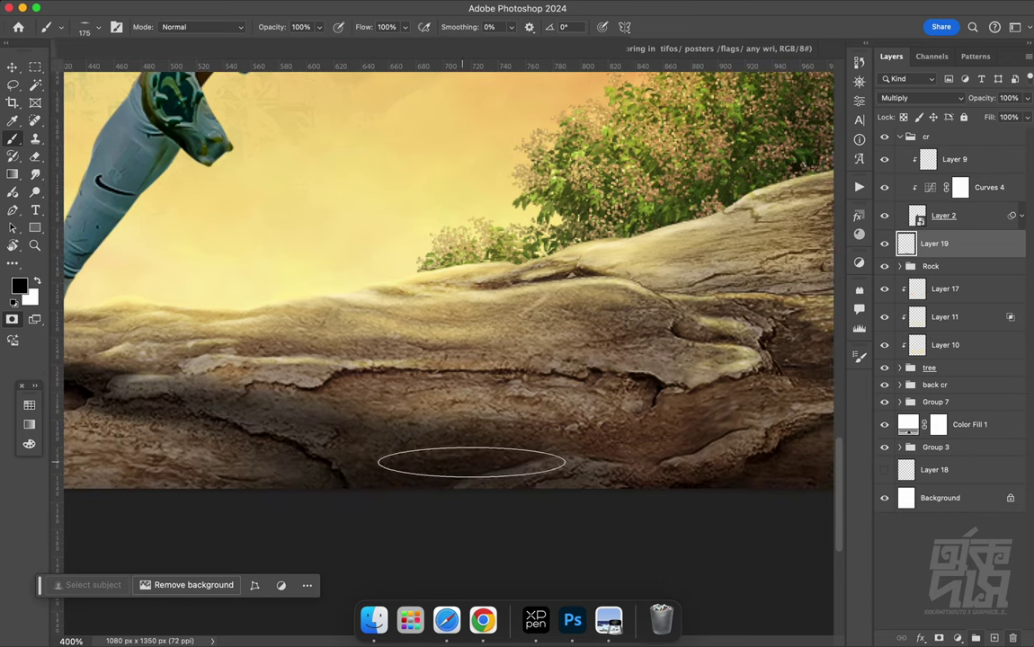
pyautogui.moveTo(368, 445); pyautogui.dragTo(468, 436)
pyautogui.hotkey('ctrl', '-')
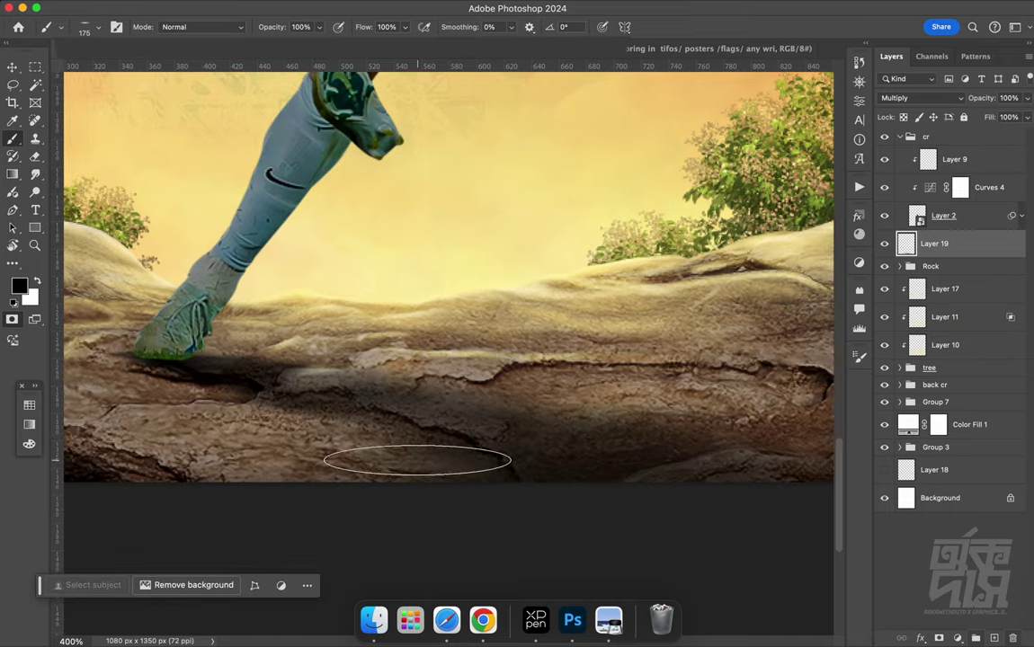
pyautogui.hotkey('ctrl', '0')
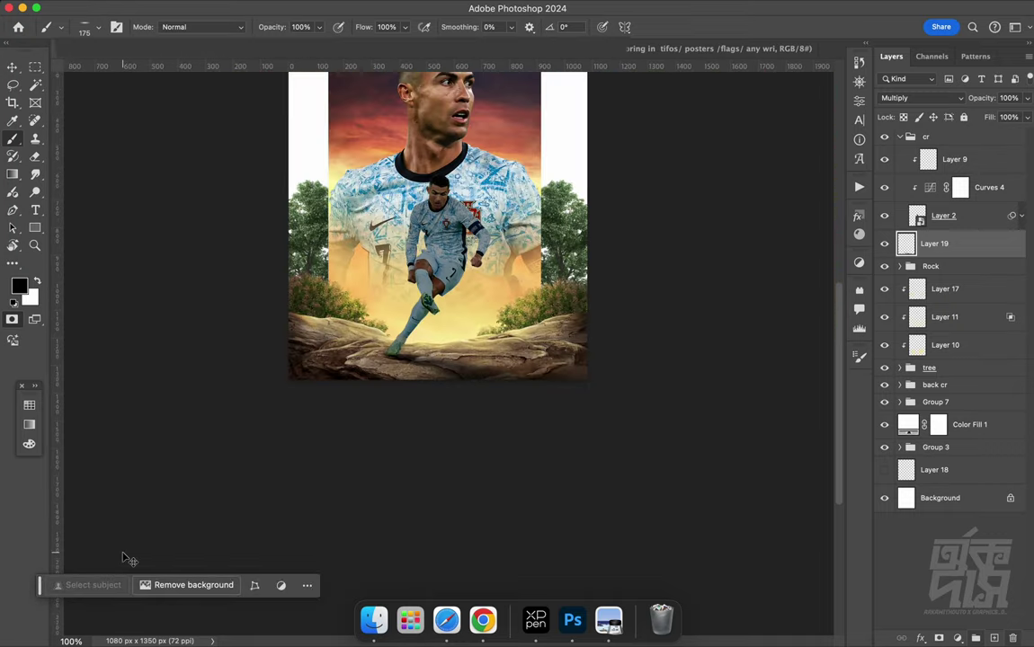
# Rotate and zoom the view in on the player's legs and the rock
pyautogui.press('r')
pyautogui.moveTo(122, 550)
pyautogui.mouseDown()
pyautogui.moveTo(605, 337)
pyautogui.moveTo(528, 331)
pyautogui.mouseUp()
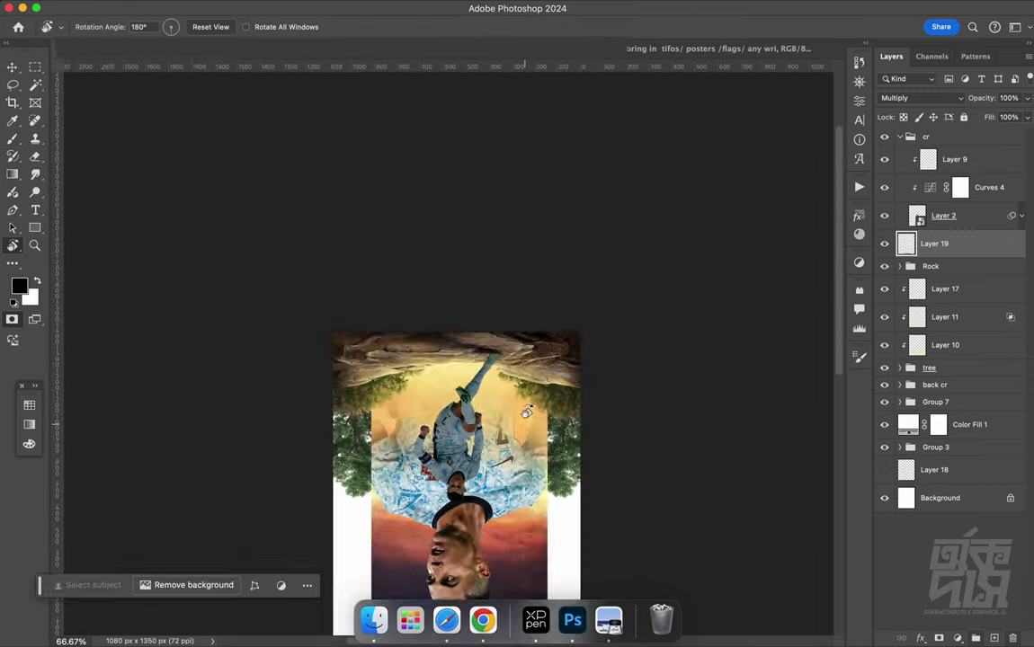
pyautogui.hotkey('ctrl', '+')
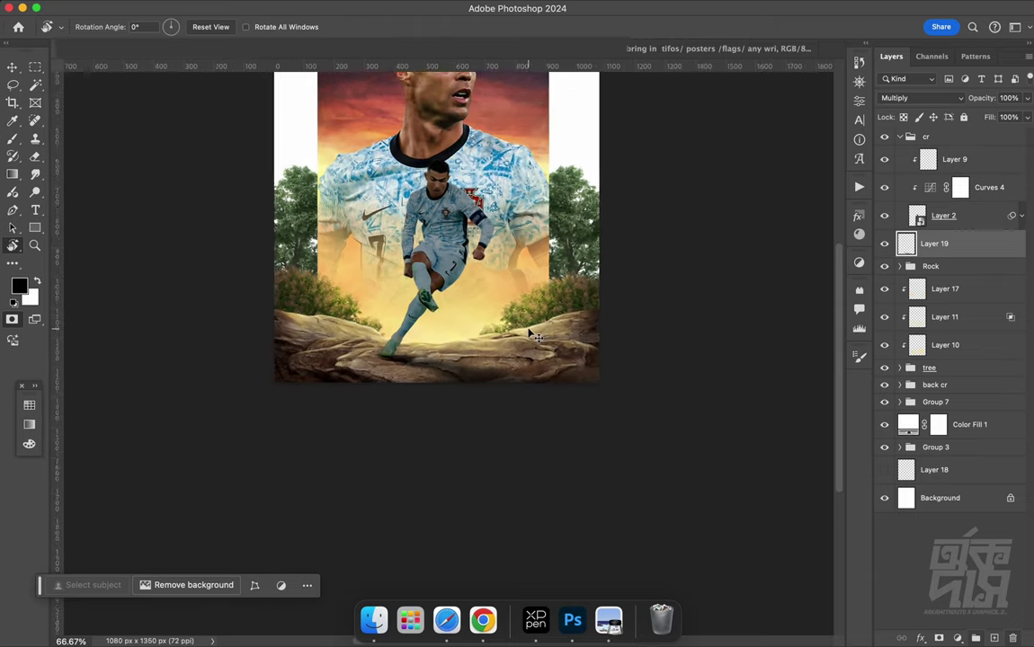
pyautogui.hotkey('ctrl', '+')
pyautogui.hotkey('ctrl', '+')
pyautogui.press('e')
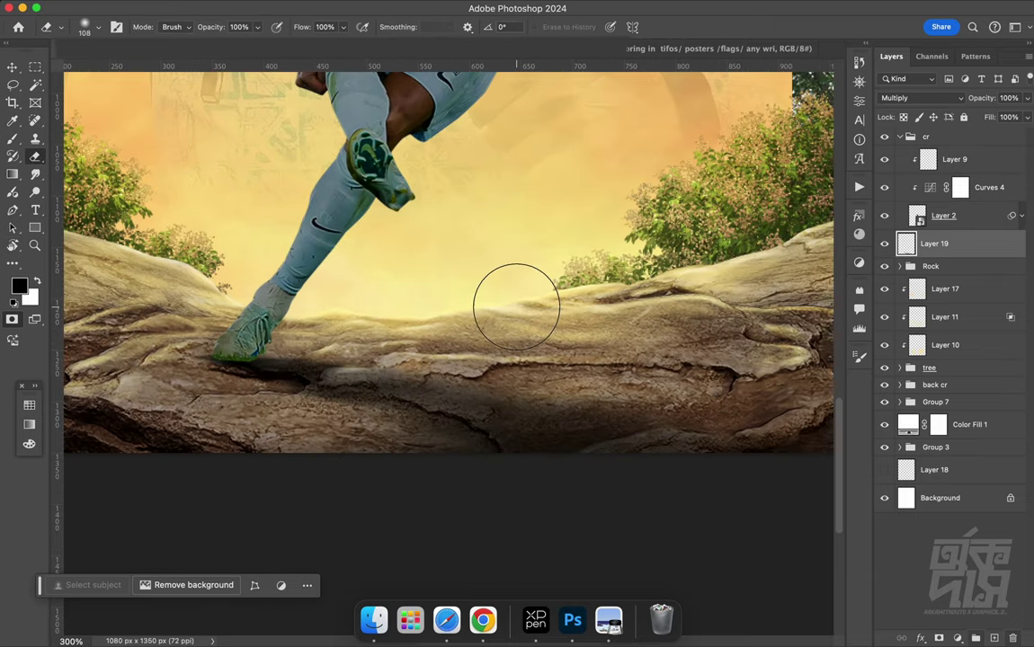
pyautogui.rightClick(517, 301)
pyautogui.press('Escape')
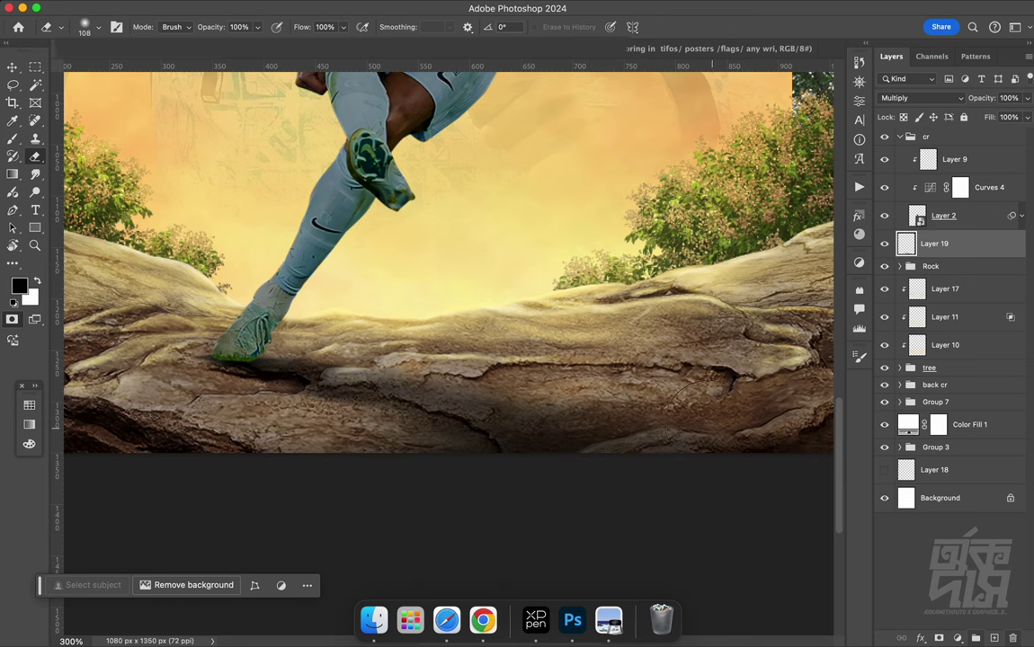
# Raise the highlight point of the Curves 4 adjustment
pyautogui.scroll(6, 623, 427)
pyautogui.scroll(3, 676, 362)
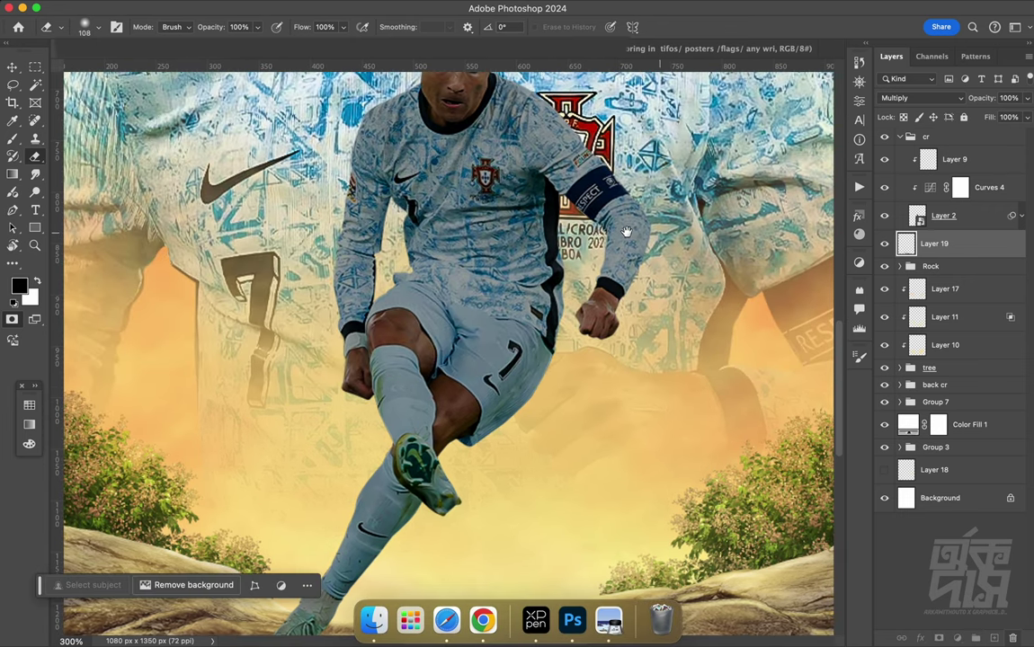
pyautogui.scroll(3, 662, 233)
pyautogui.scroll(2, 662, 233)
pyautogui.doubleClick(929, 187)
pyautogui.moveTo(822, 190); pyautogui.dragTo(824, 165)
# Add a new Layer 20 blended as Linear Dodge (Add) above Curves 4
pyautogui.click(994, 639)
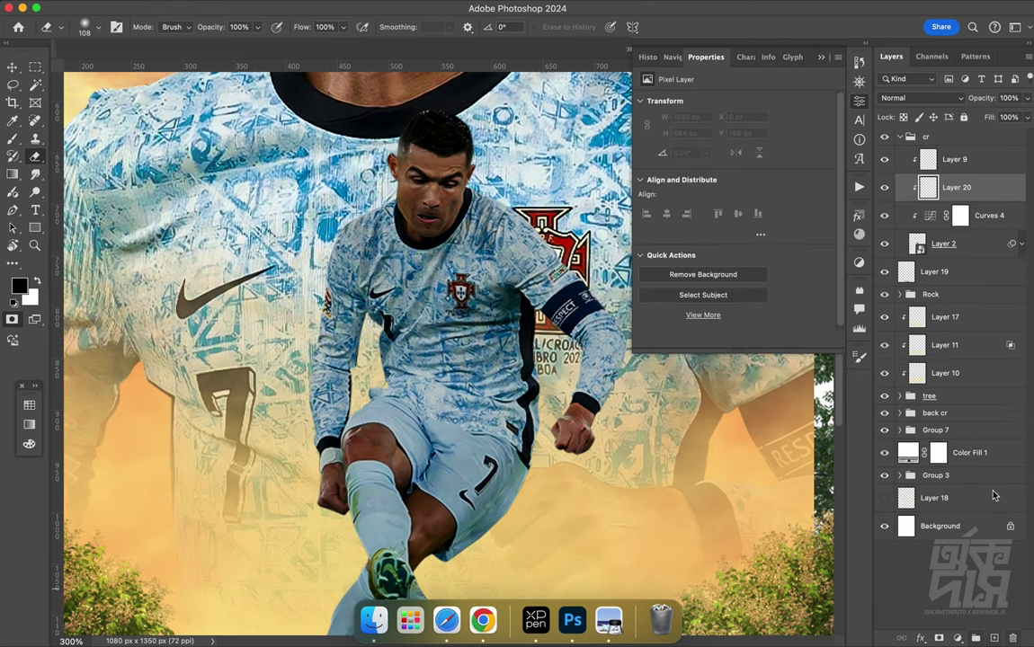
pyautogui.click(917, 97)
pyautogui.click(914, 264)
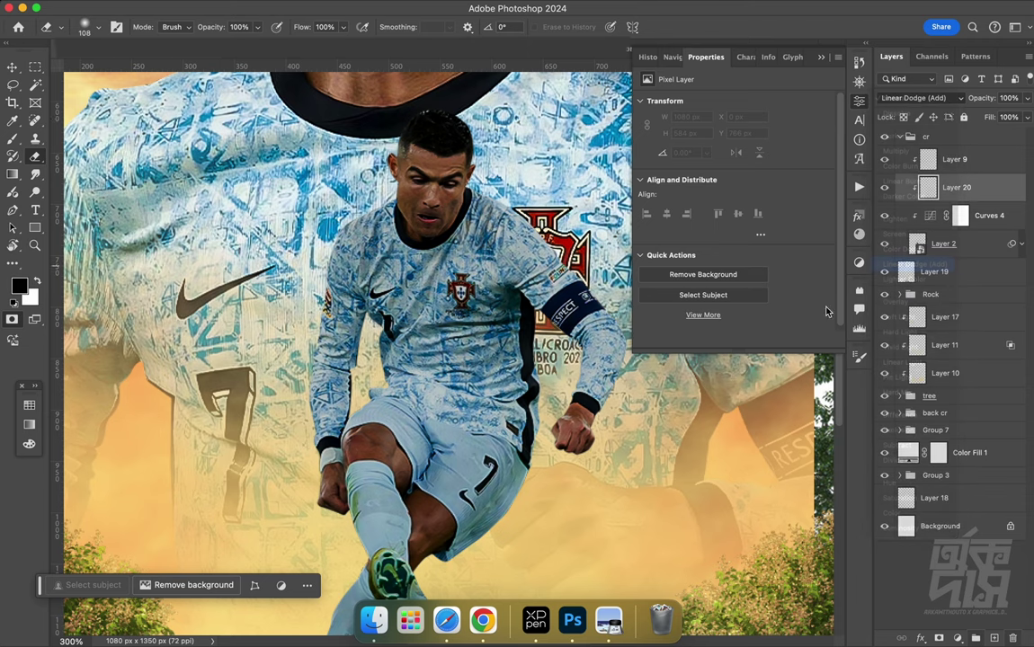
pyautogui.scroll(-5, 468, 297)
pyautogui.scroll(1, 459, 283)
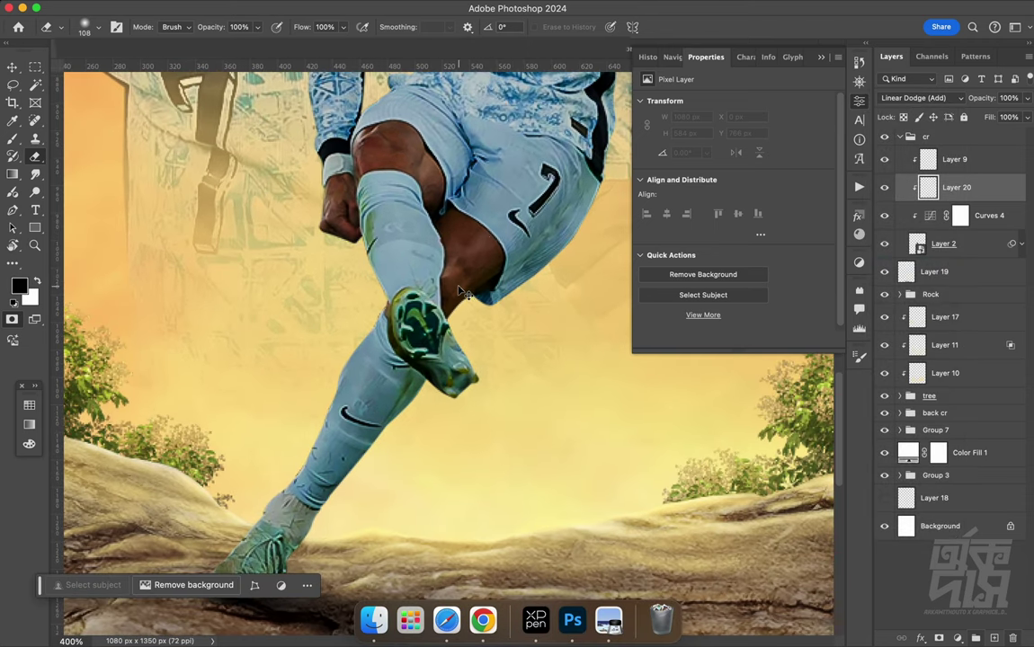
# With a warm tan 28 px brush, paint rim light along the sock and shin
pyautogui.press('b')
pyautogui.keyDown('alt'); pyautogui.click(247, 234); pyautogui.keyUp('alt')
pyautogui.rightClick(308, 164)
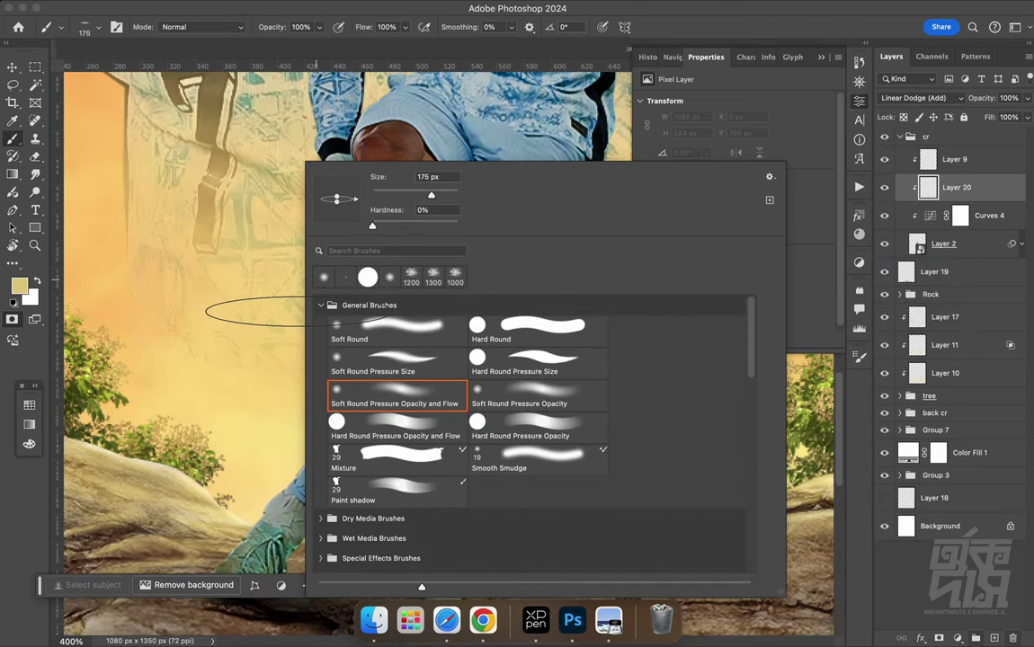
pyautogui.write('28')
pyautogui.press('Return')
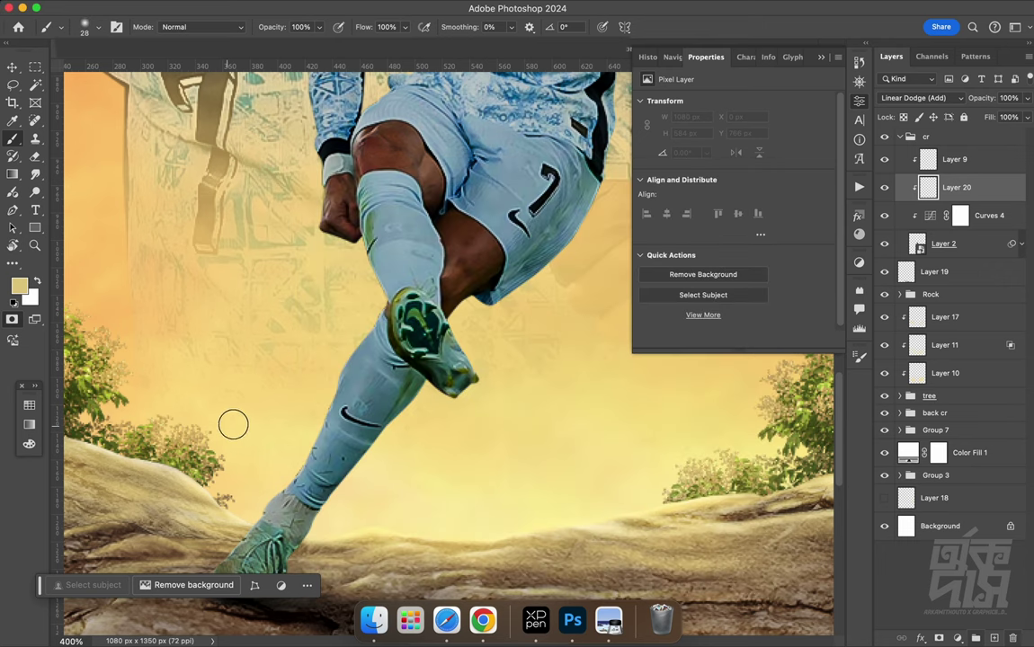
pyautogui.moveTo(266, 459); pyautogui.dragTo(288, 404)
pyautogui.press('[')
pyautogui.moveTo(358, 300); pyautogui.dragTo(354, 326)
pyautogui.moveTo(383, 286); pyautogui.dragTo(349, 368)
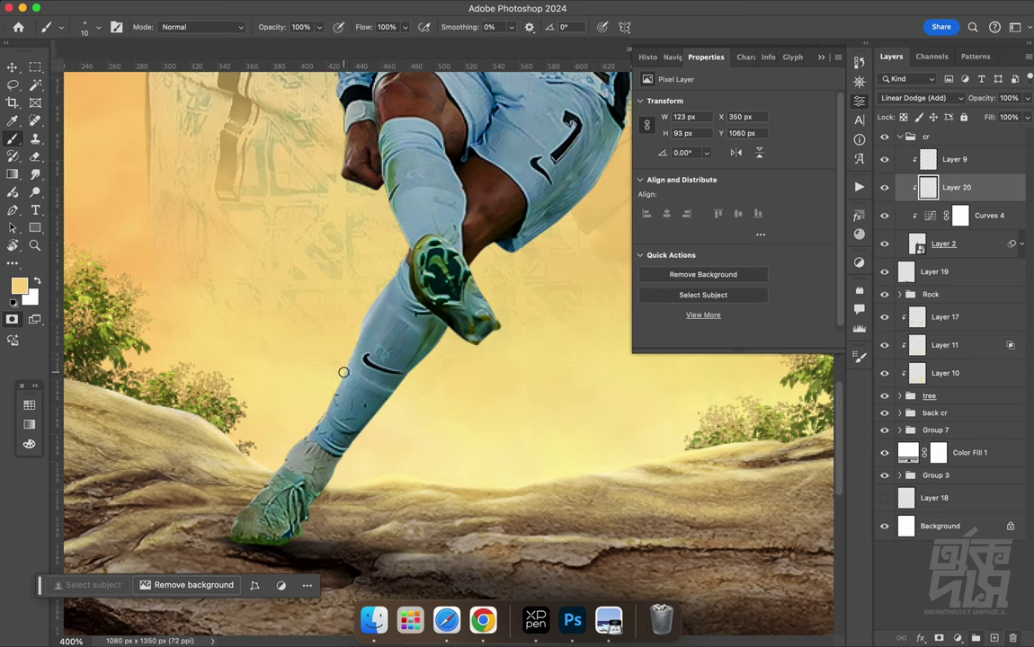
pyautogui.moveTo(350, 371)
pyautogui.mouseDown()
pyautogui.moveTo(353, 382)
pyautogui.moveTo(359, 345)
pyautogui.moveTo(392, 287)
pyautogui.mouseUp()
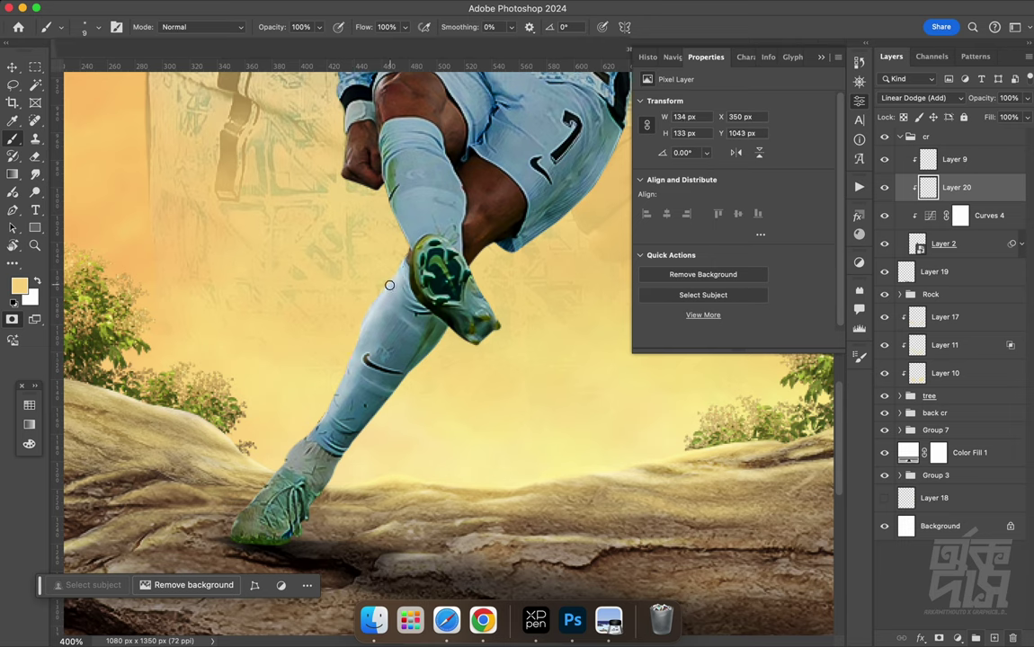
# Paint warm rim light along the leg's left edge near the ankle and boot
pyautogui.press(']')
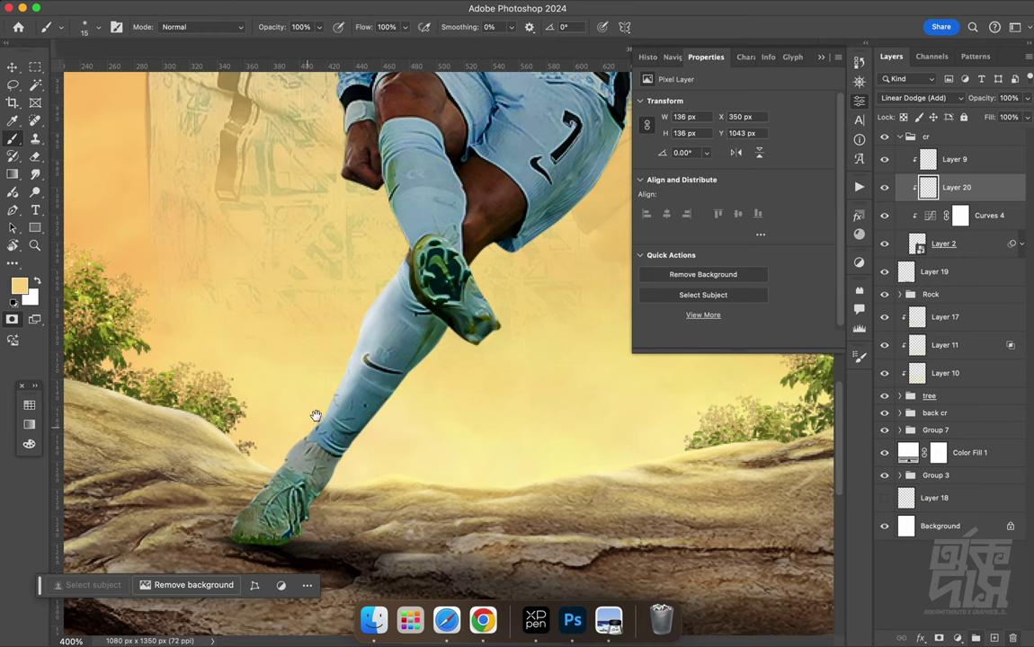
pyautogui.moveTo(313, 419); pyautogui.dragTo(348, 332)
pyautogui.moveTo(329, 389); pyautogui.dragTo(366, 376)
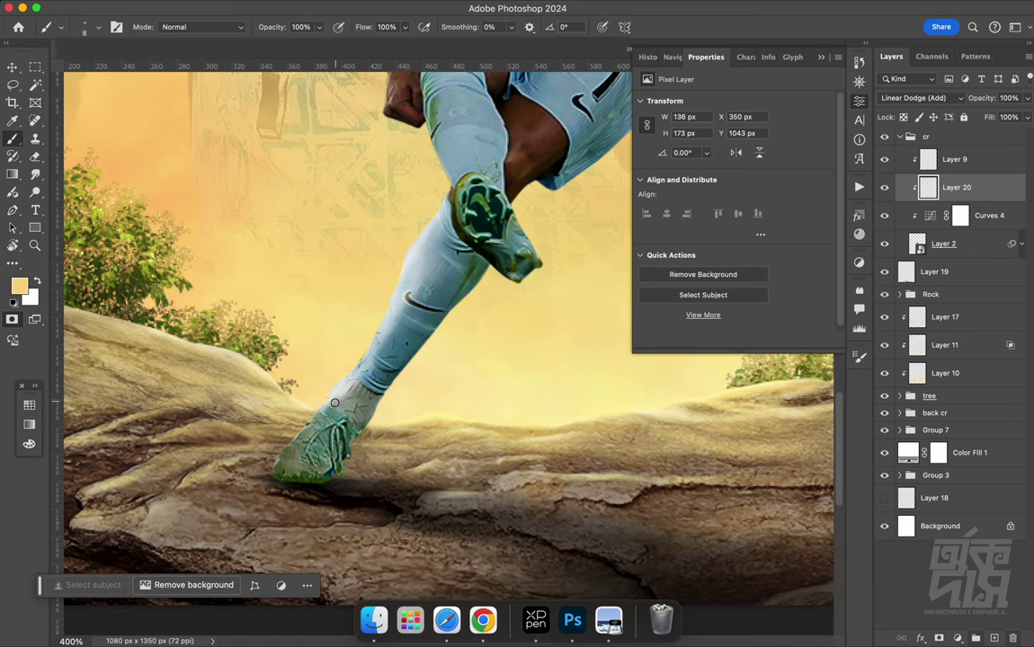
pyautogui.moveTo(331, 407); pyautogui.dragTo(324, 430)
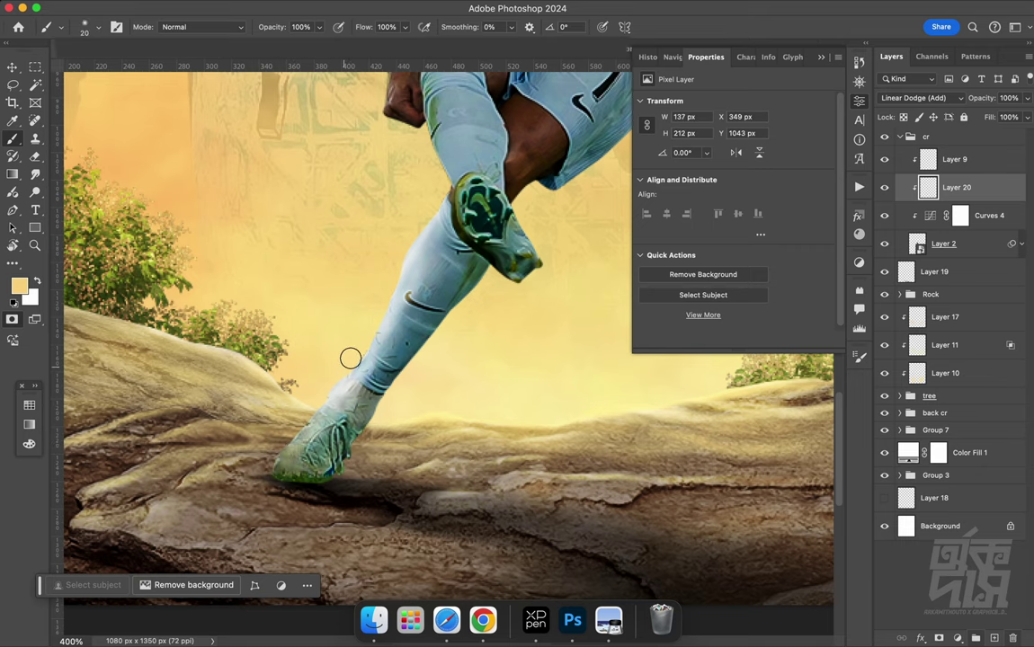
pyautogui.scroll(5, 405, 265)
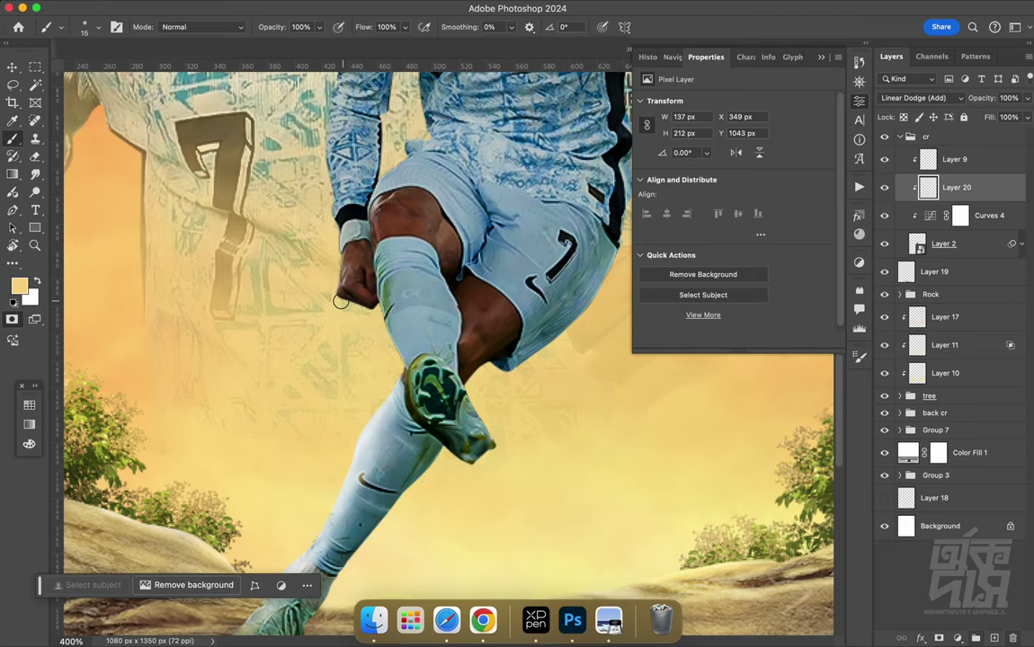
pyautogui.scroll(-2, 663, 392)
pyautogui.click(955, 639)
# Add a clipped Color Balance: midtones Red +14, Blue −18; highlights Blue −10
pyautogui.click(935, 528)
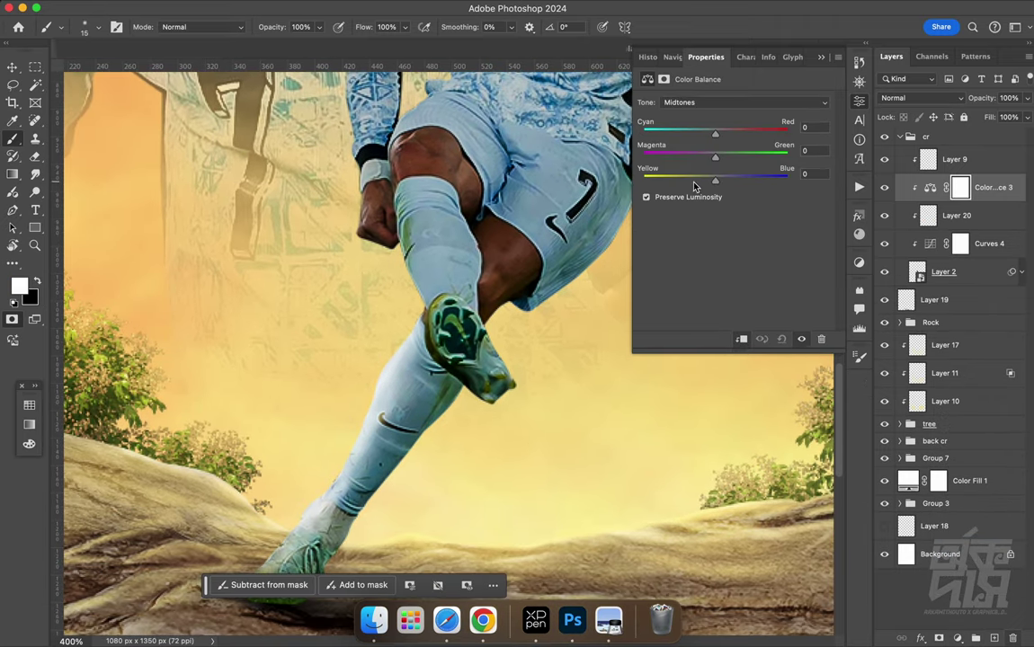
pyautogui.moveTo(714, 133); pyautogui.dragTo(725, 136)
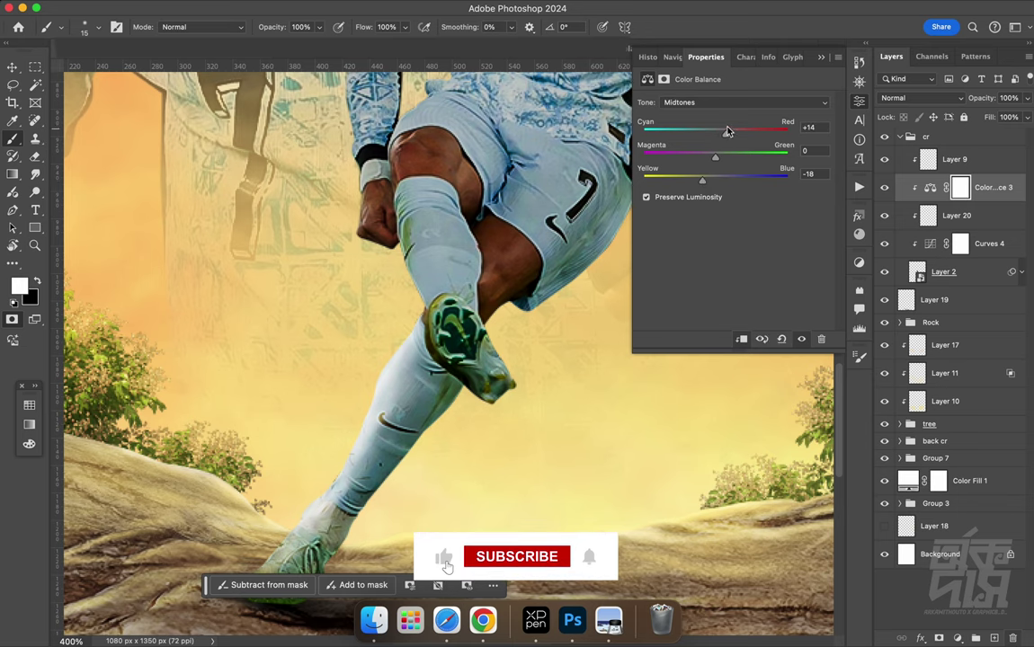
pyautogui.click(730, 102)
pyautogui.moveTo(715, 181); pyautogui.dragTo(708, 183)
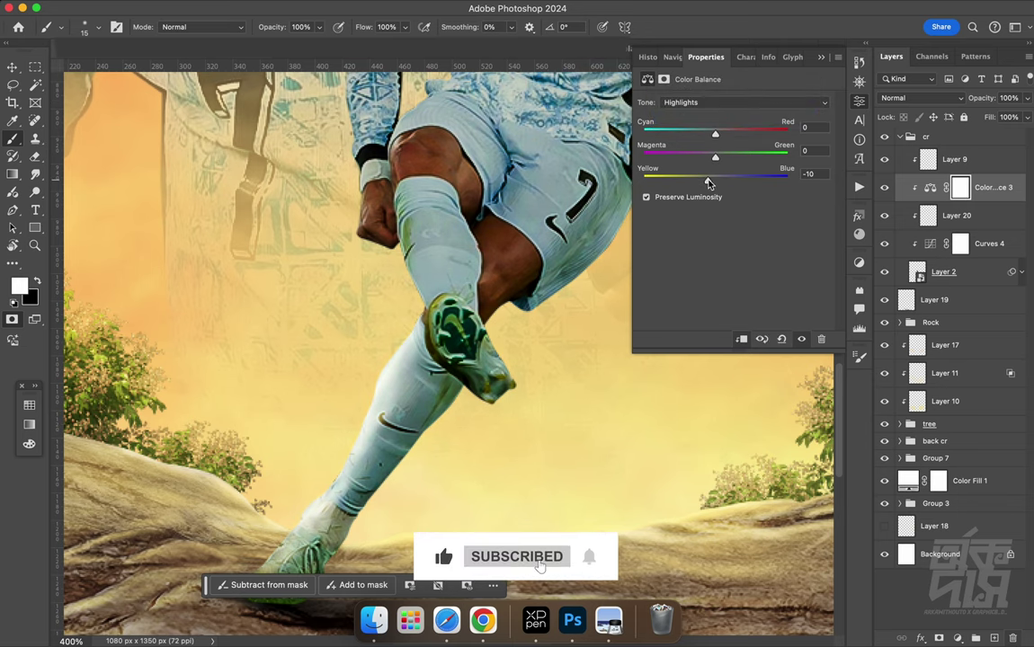
pyautogui.click(956, 216)
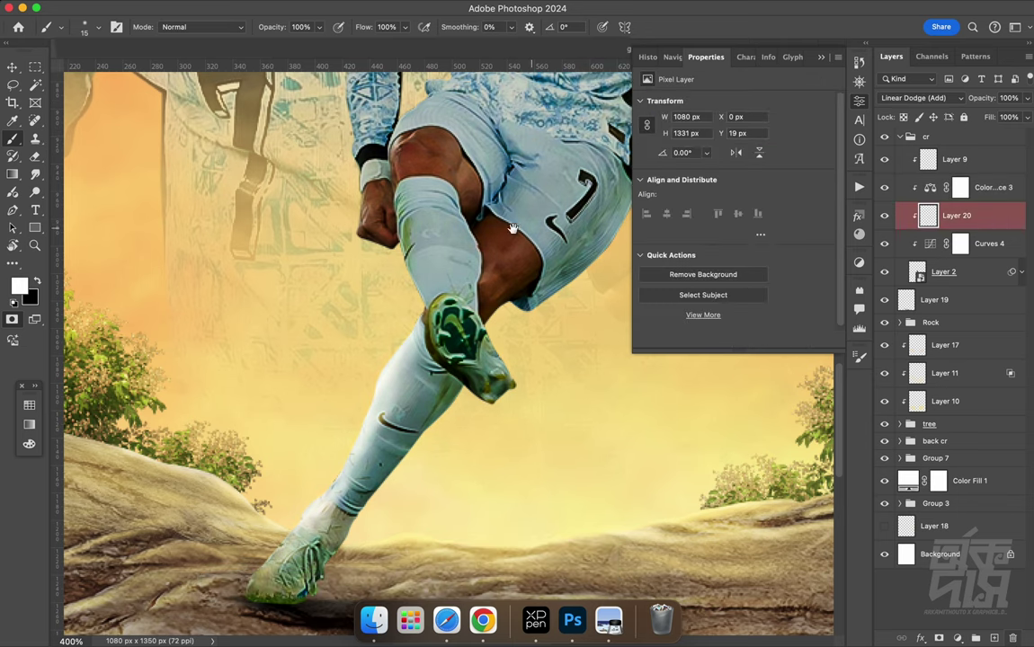
pyautogui.moveTo(396, 90); pyautogui.dragTo(354, 247)
# Sample a warm orange and paint rim light down the sleeve and neck edges
pyautogui.press('[')
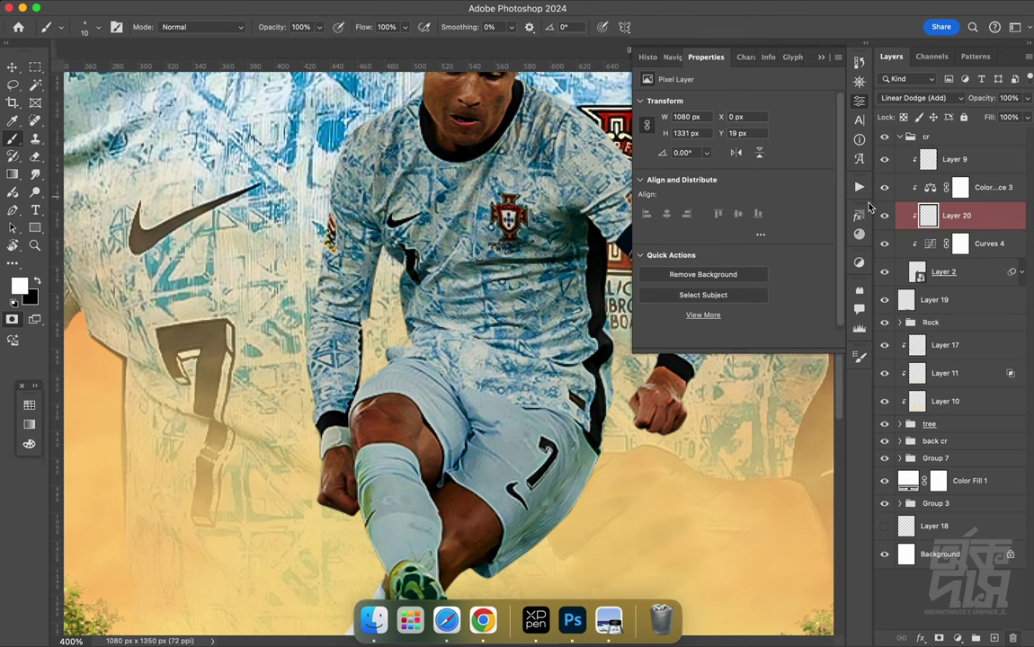
pyautogui.click(295, 245)
pyautogui.press('Return')
pyautogui.moveTo(310, 117); pyautogui.dragTo(292, 404)
pyautogui.press('[')
pyautogui.scroll(3, 296, 315)
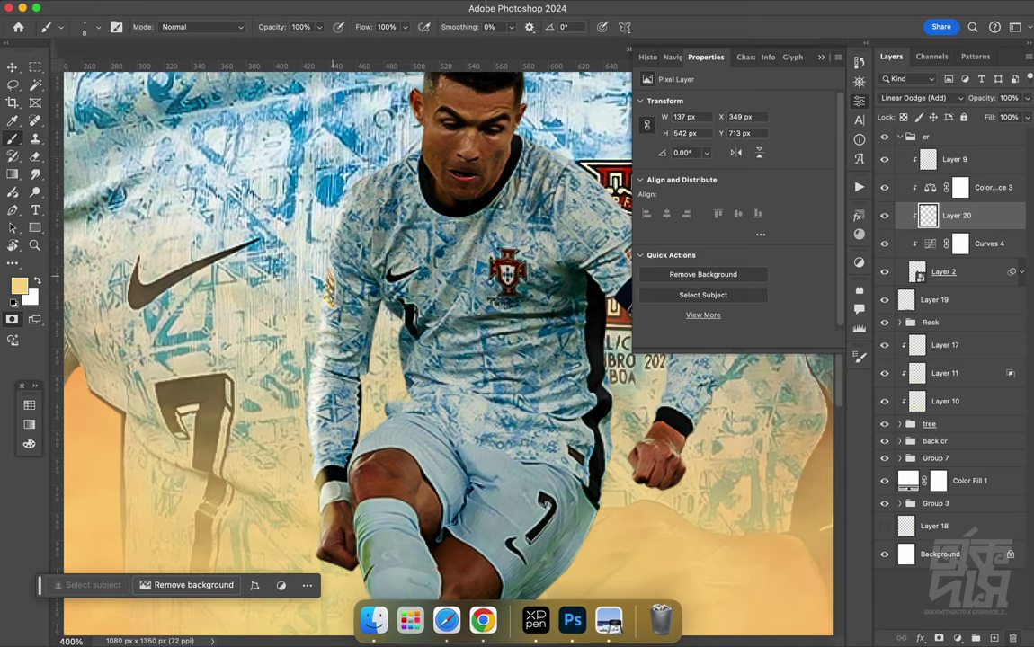
pyautogui.scroll(4, 297, 297)
pyautogui.press(']')
pyautogui.moveTo(340, 215)
pyautogui.mouseDown()
pyautogui.moveTo(301, 297)
pyautogui.moveTo(296, 382)
pyautogui.mouseUp()
pyautogui.moveTo(306, 315); pyautogui.dragTo(356, 270)
# Add warm rim light along the player's arm and shorts
pyautogui.press('[')
pyautogui.scroll(-2, 376, 435)
pyautogui.moveTo(376, 436); pyautogui.dragTo(369, 486)
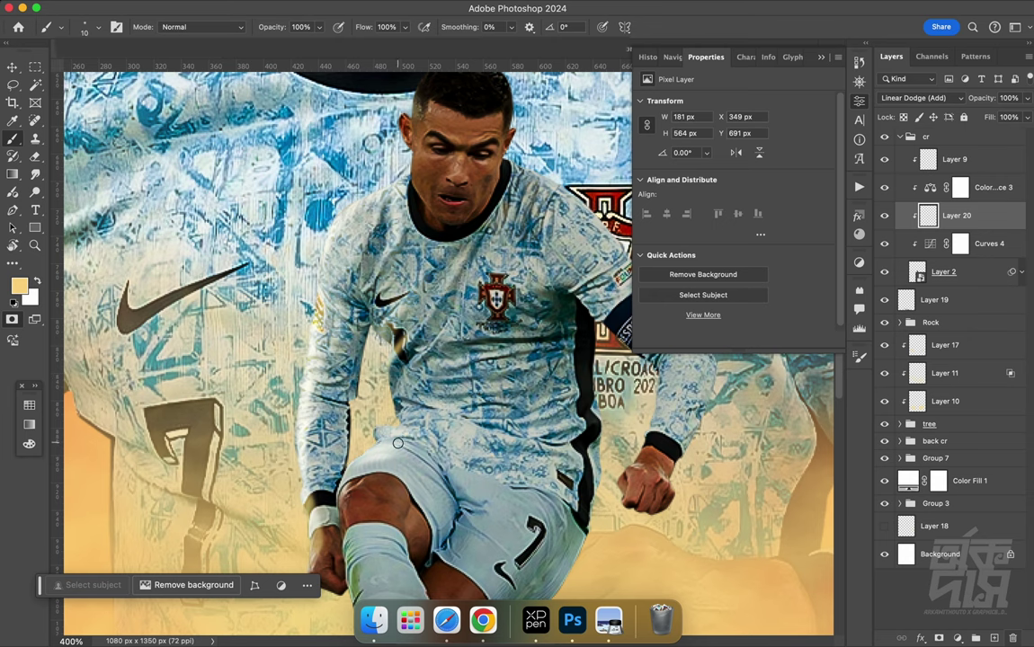
pyautogui.press(']')
pyautogui.moveTo(369, 486)
pyautogui.mouseDown()
pyautogui.moveTo(308, 322)
pyautogui.moveTo(306, 405)
pyautogui.mouseUp()
pyautogui.press(']')
pyautogui.press(']')
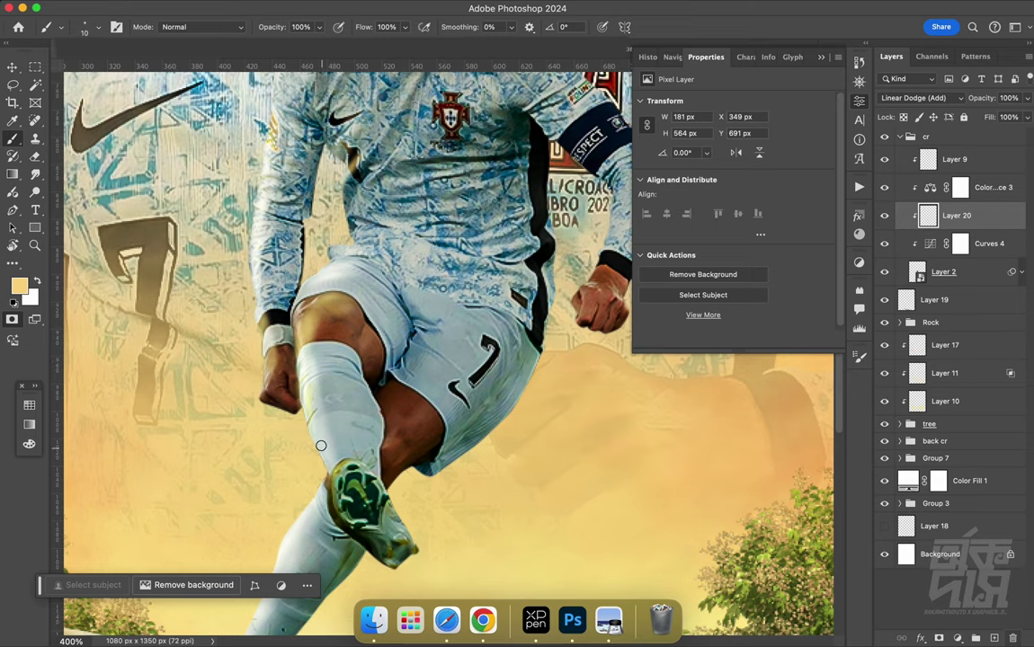
pyautogui.scroll(5, 321, 446)
pyautogui.hscroll(3, 405, 432)
pyautogui.press('[')
pyautogui.press('[')
pyautogui.scroll(2, 485, 419)
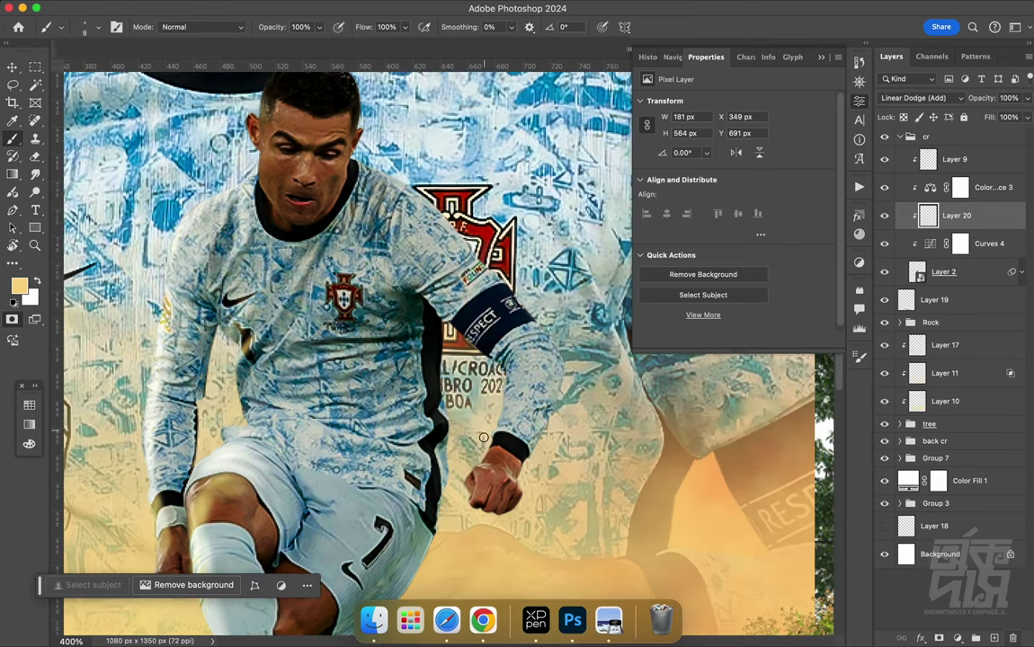
# Rotate the canvas a quarter turn and paint warm light over the player's hair
pyautogui.press('super+1')
pyautogui.press('r')
pyautogui.moveTo(455, 270)
pyautogui.mouseDown()
pyautogui.moveTo(276, 333)
pyautogui.moveTo(419, 268)
pyautogui.moveTo(557, 275)
pyautogui.mouseUp()
pyautogui.press('super+plus')
pyautogui.press('super+plus')
pyautogui.press('b')
pyautogui.press(']')
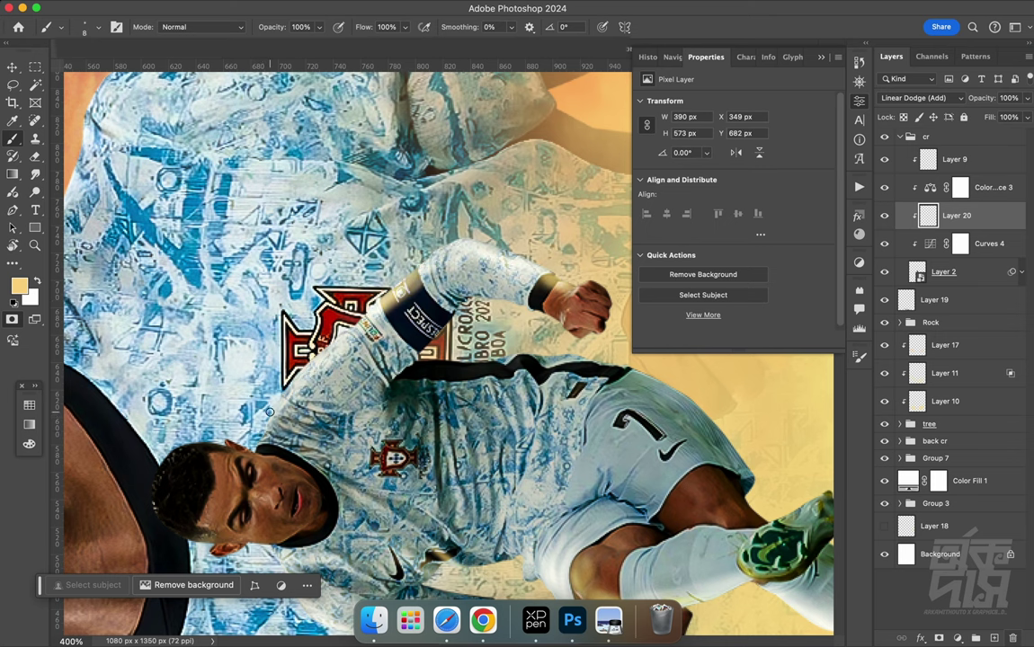
pyautogui.moveTo(274, 413); pyautogui.dragTo(331, 306)
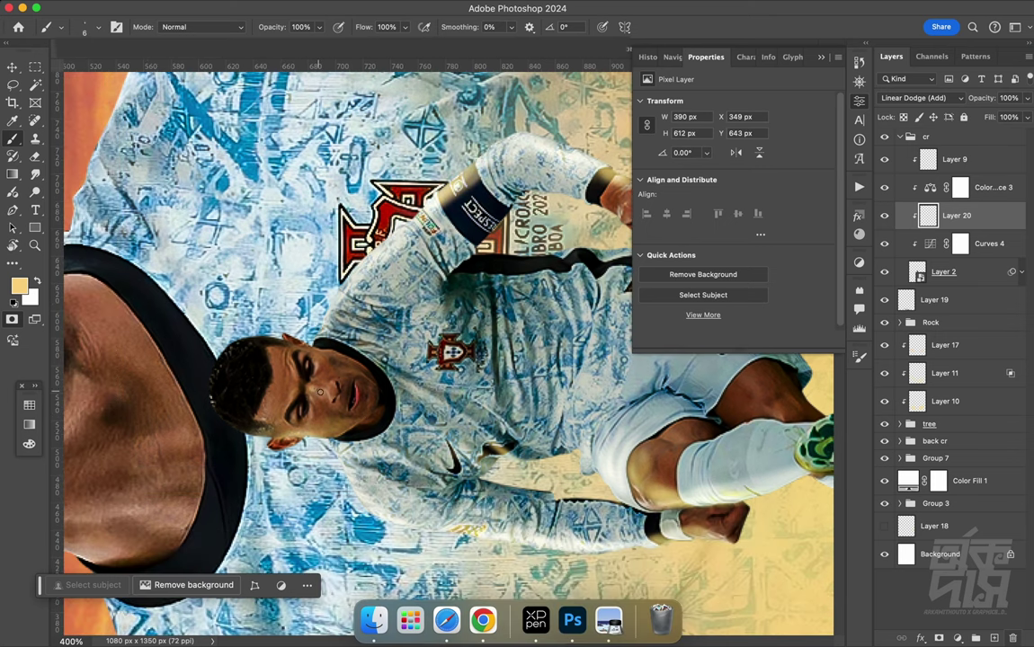
pyautogui.moveTo(241, 385); pyautogui.dragTo(284, 425)
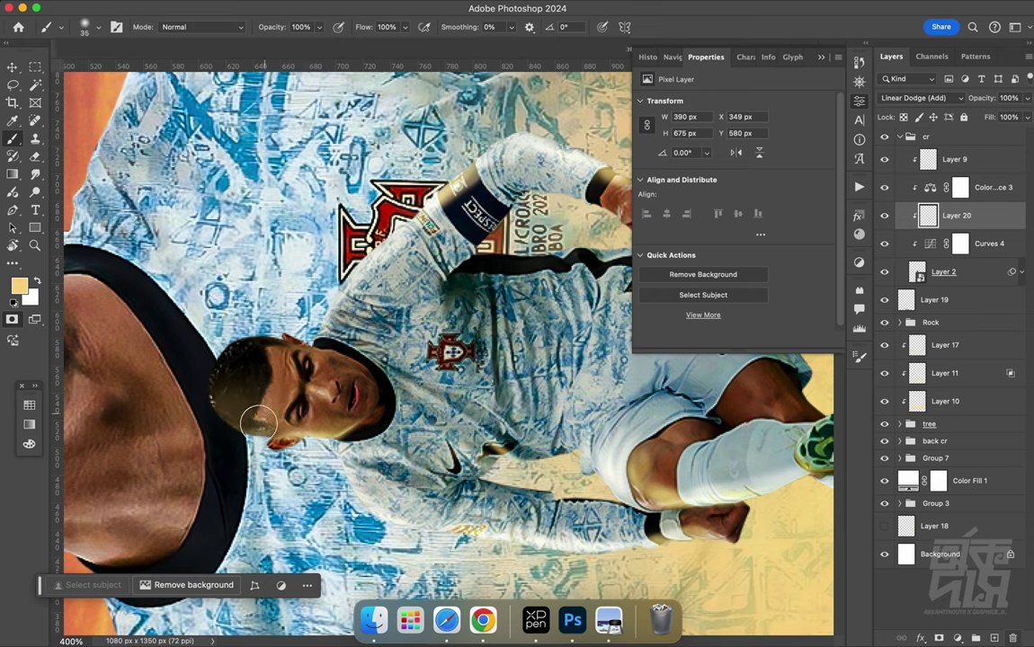
# Paint fine warm light along the jersey's upper edge and collar
pyautogui.hscroll(5, 330, 352)
pyautogui.scroll(3, 330, 351)
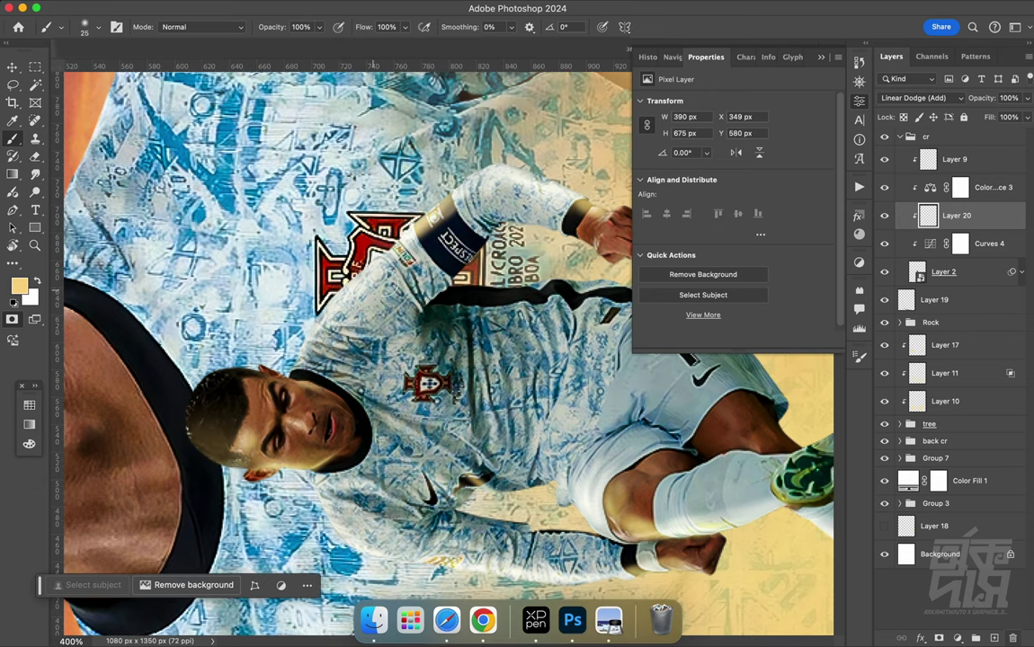
pyautogui.press(']')
pyautogui.press(']')
pyautogui.press(']')
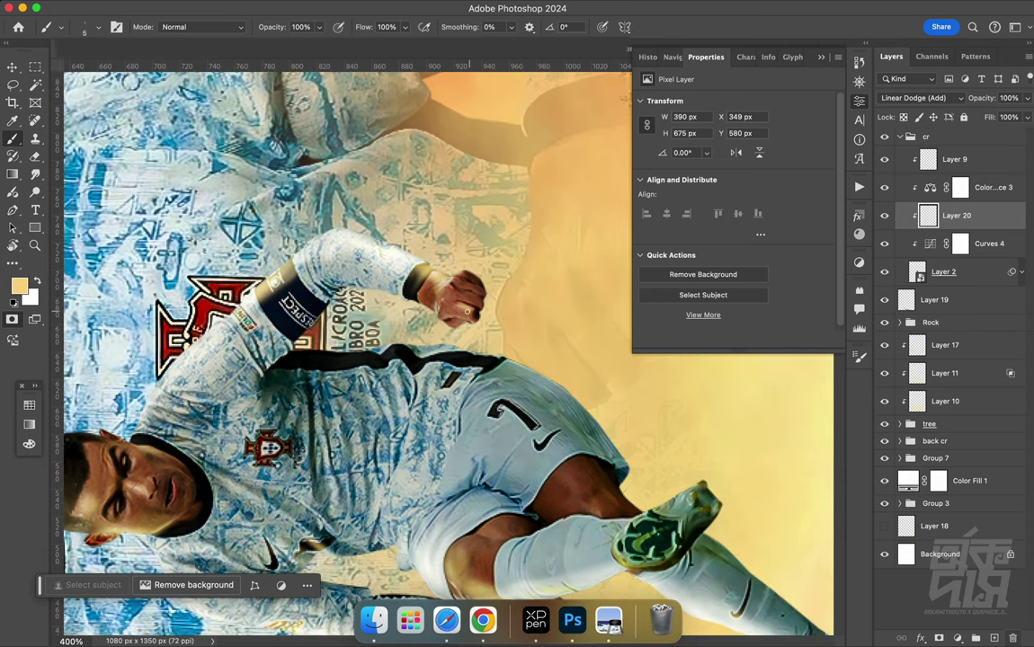
pyautogui.scroll(-3, 449, 296)
pyautogui.hscroll(5, 496, 289)
pyautogui.press(']')
pyautogui.press(']')
pyautogui.press(']')
pyautogui.press('[')
pyautogui.press('[')
pyautogui.press('[')
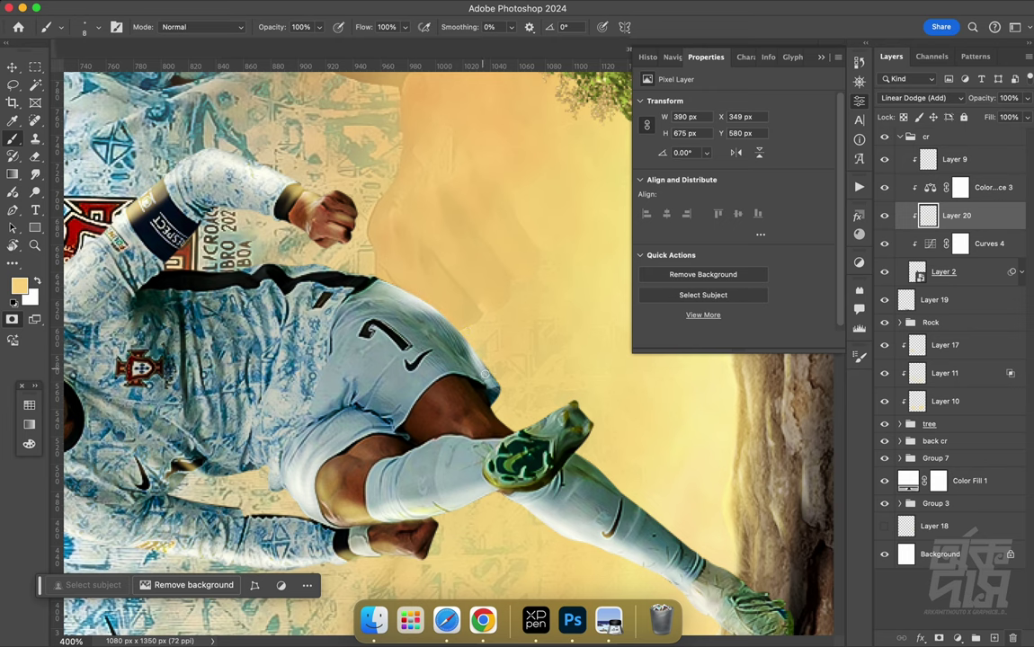
pyautogui.hscroll(-10, 344, 364)
pyautogui.press('[')
pyautogui.press('[')
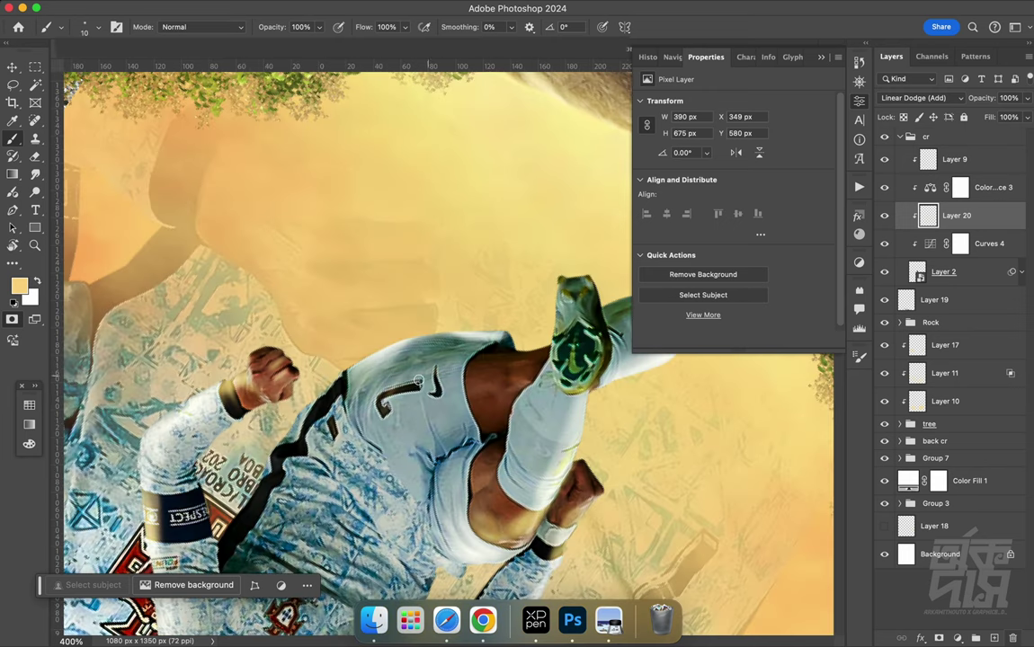
pyautogui.moveTo(374, 392)
pyautogui.mouseDown()
pyautogui.moveTo(415, 340)
pyautogui.moveTo(359, 378)
pyautogui.moveTo(454, 360)
pyautogui.mouseUp()
# Fit the whole poster in view and rotate the canvas back upright
pyautogui.press(']')
pyautogui.press(']')
pyautogui.press(']')
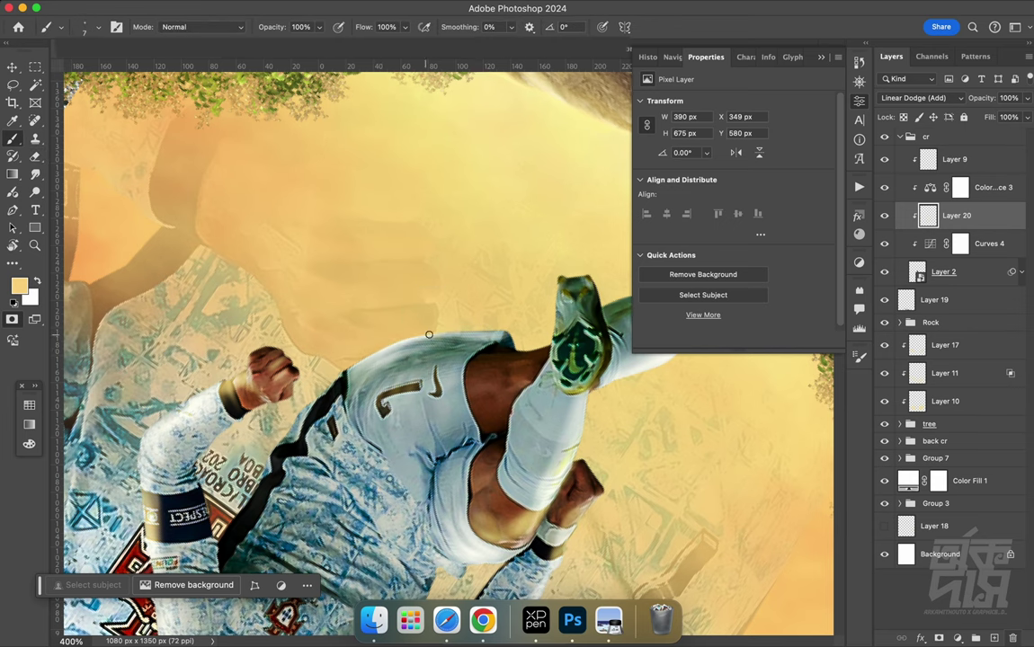
pyautogui.hscroll(3, 518, 408)
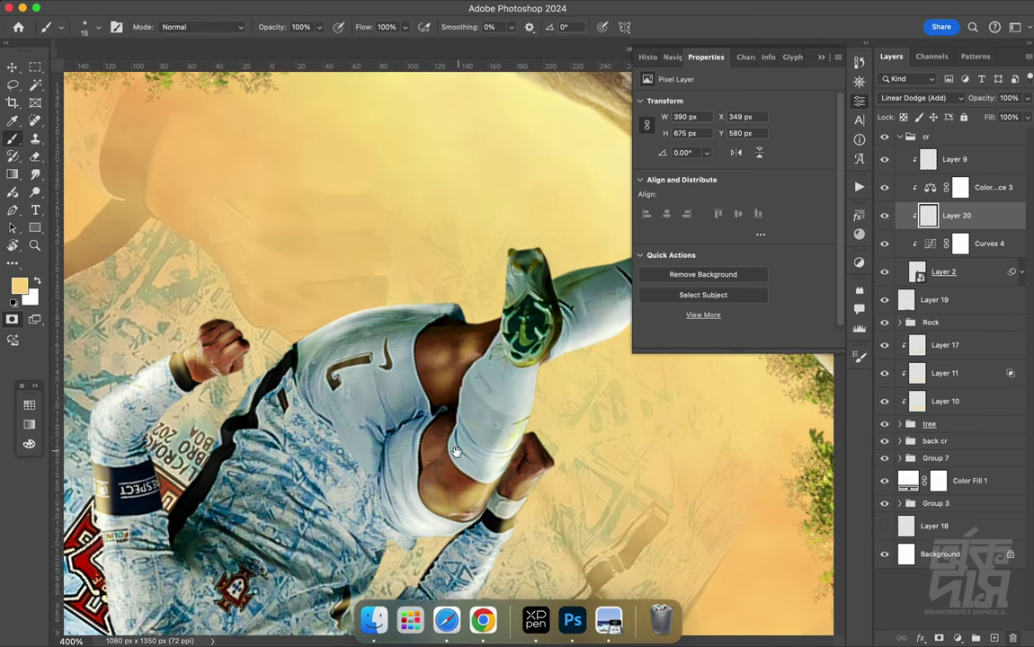
pyautogui.scroll(-3, 518, 408)
pyautogui.hscroll(3, 486, 414)
pyautogui.press(']')
pyautogui.hscroll(-5, 441, 428)
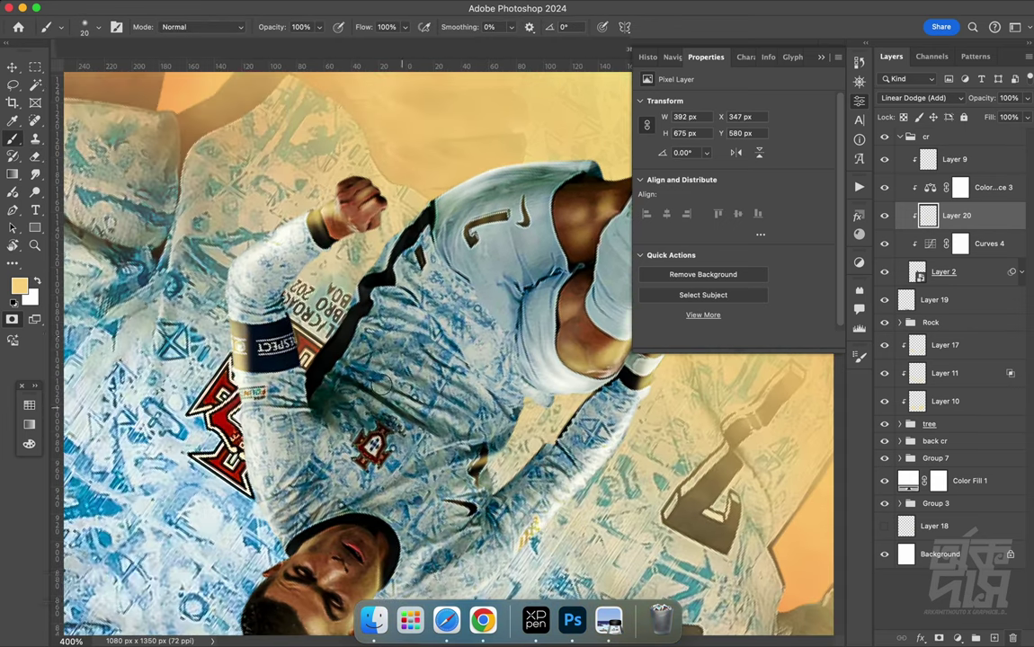
pyautogui.press('[')
pyautogui.press('[')
pyautogui.press('[')
pyautogui.press('[')
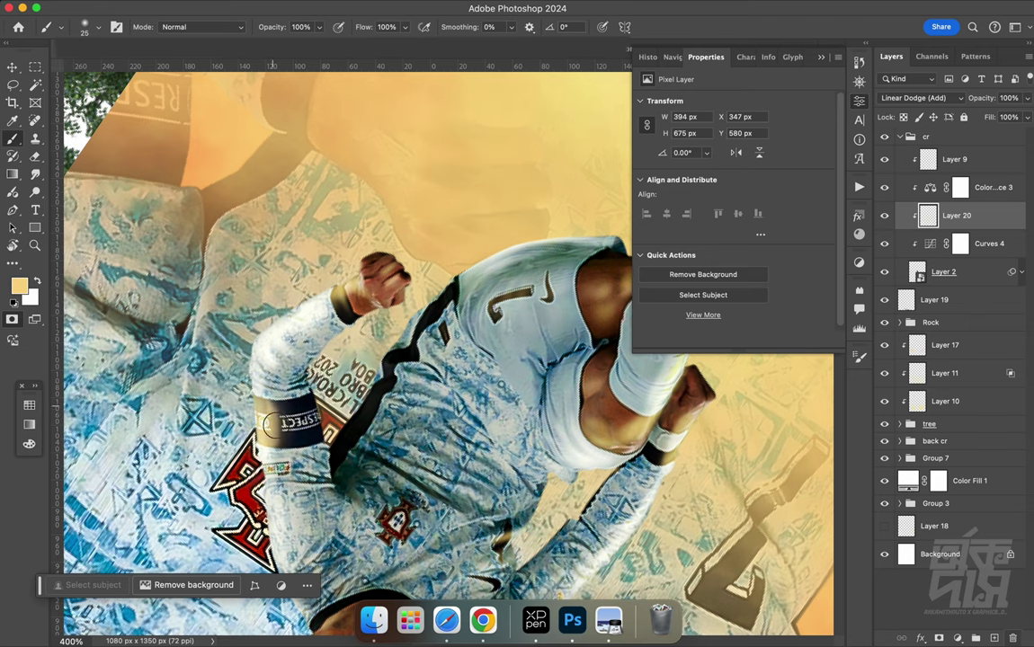
pyautogui.scroll(-3, 238, 396)
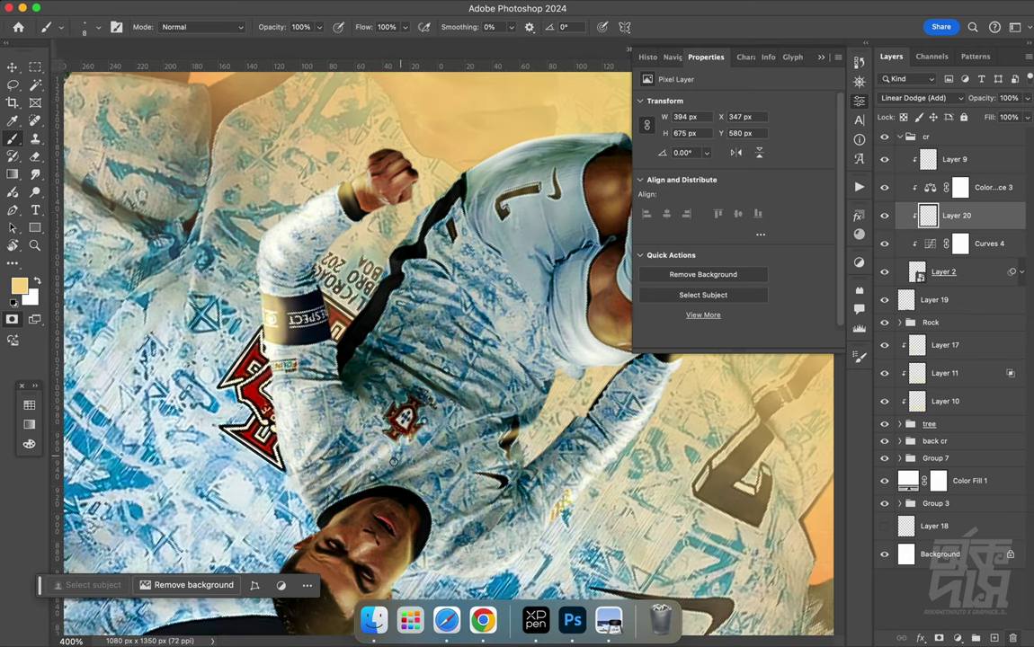
pyautogui.press('super+0')
pyautogui.press('r')
pyautogui.moveTo(385, 446); pyautogui.dragTo(485, 409)
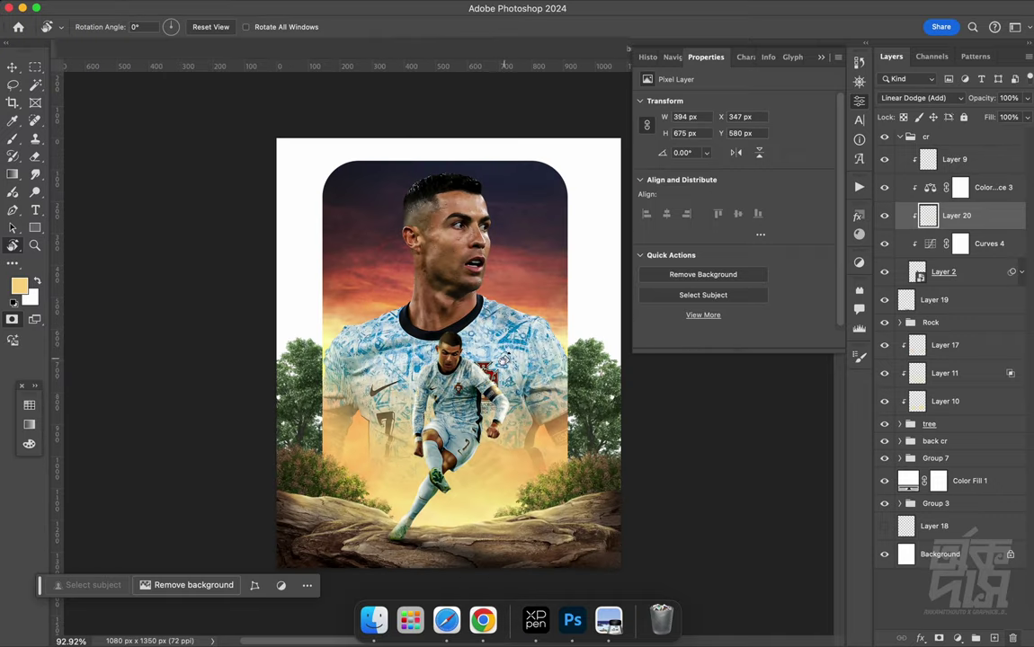
# Add Layer 21 above Layer 20 and set its blend mode to Multiply
pyautogui.click(996, 639)
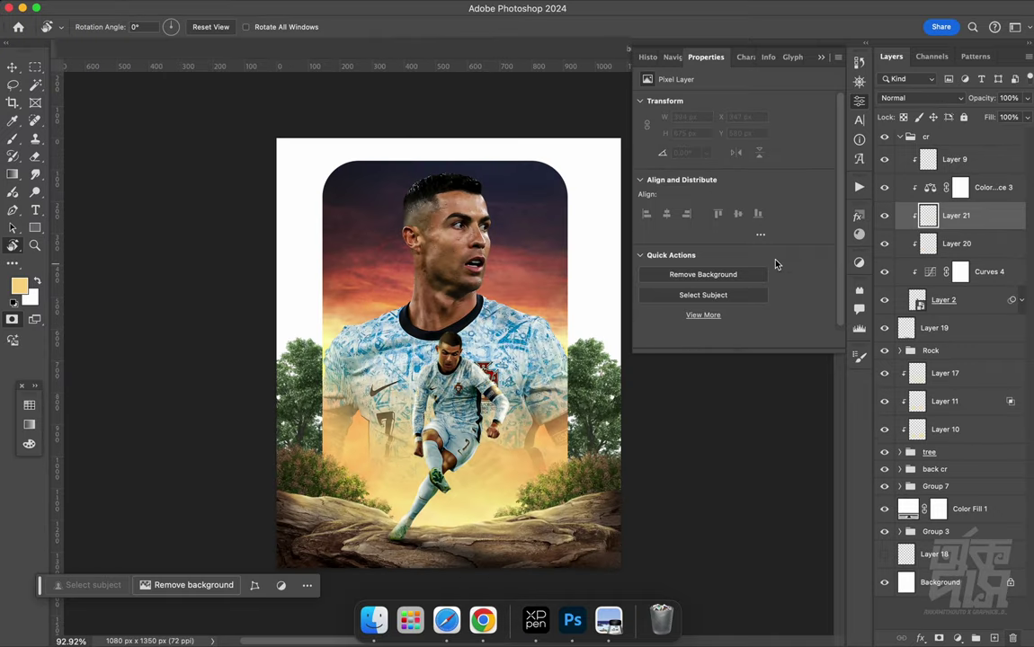
pyautogui.scroll(5, 455, 388)
pyautogui.press('b')
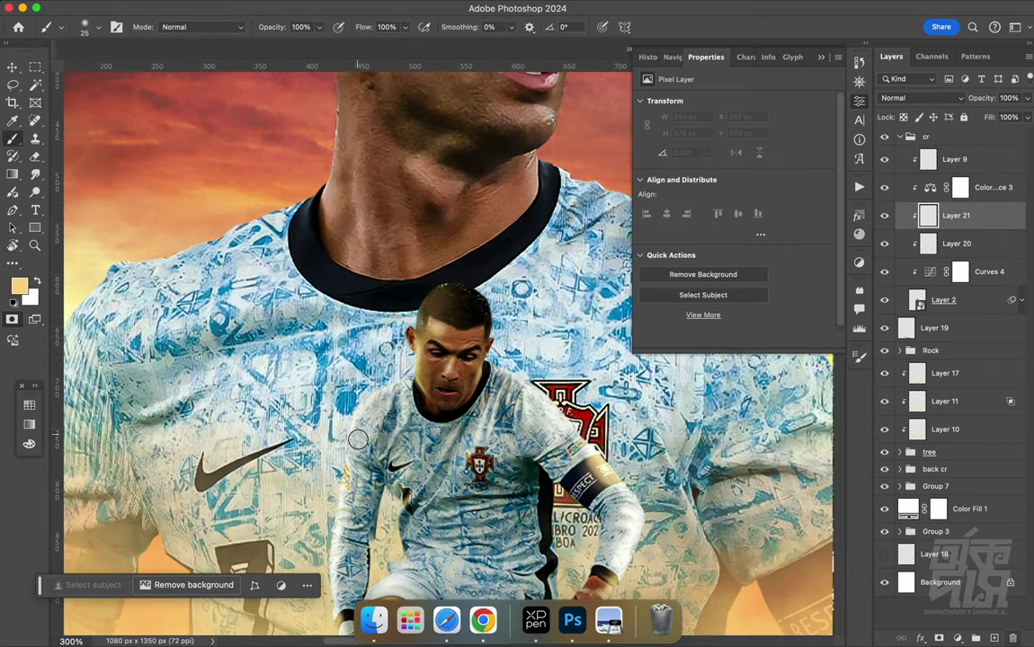
pyautogui.scroll(-1, 342, 373)
pyautogui.click(342, 373)
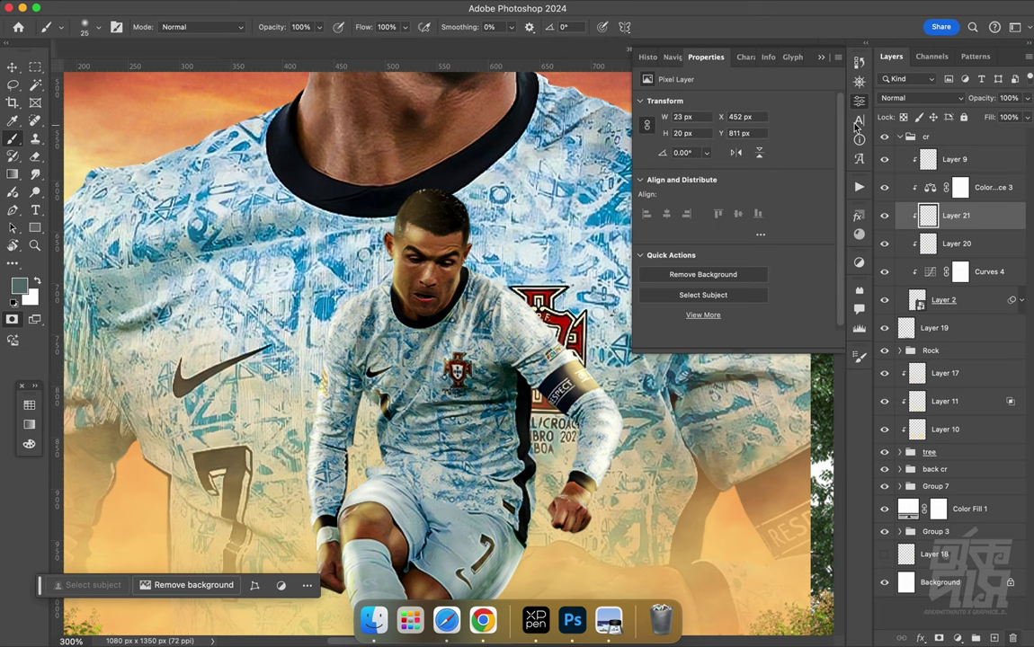
pyautogui.click(921, 97)
pyautogui.click(899, 155)
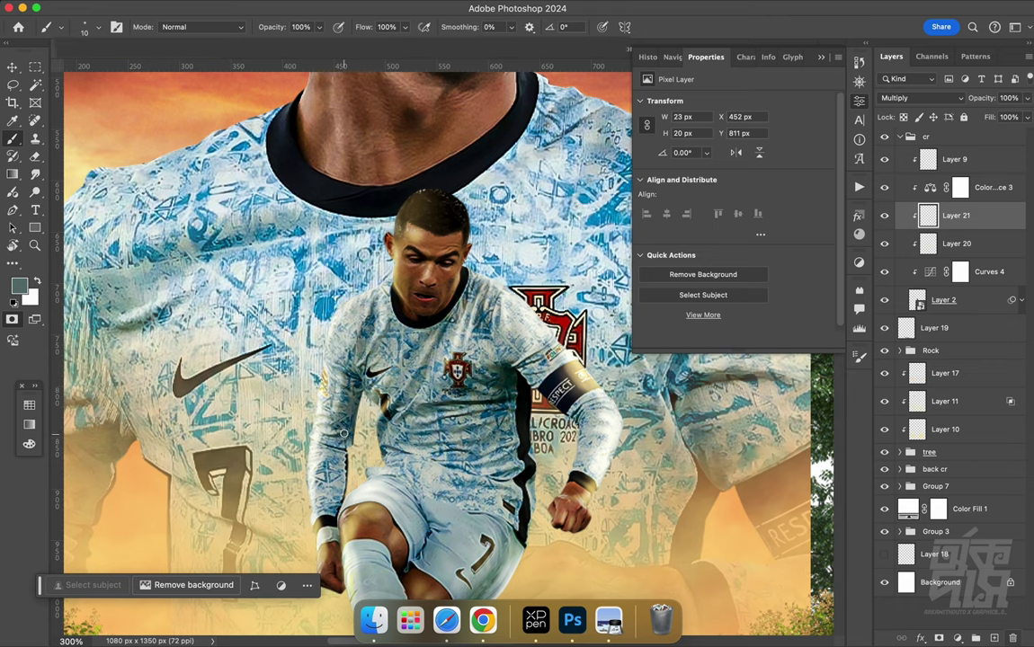
# Paint shadow strokes and shade the player's shoulder with a darker teal
pyautogui.moveTo(334, 519); pyautogui.dragTo(342, 477)
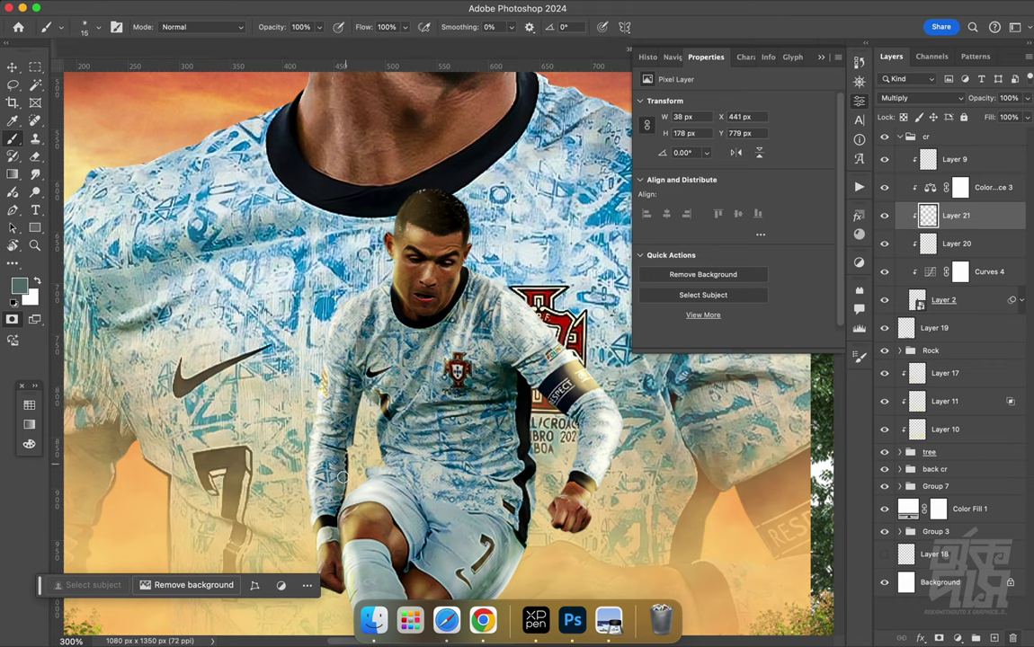
pyautogui.moveTo(316, 346)
pyautogui.mouseDown()
pyautogui.moveTo(313, 329)
pyautogui.moveTo(393, 356)
pyautogui.moveTo(377, 380)
pyautogui.mouseUp()
pyautogui.press(']')
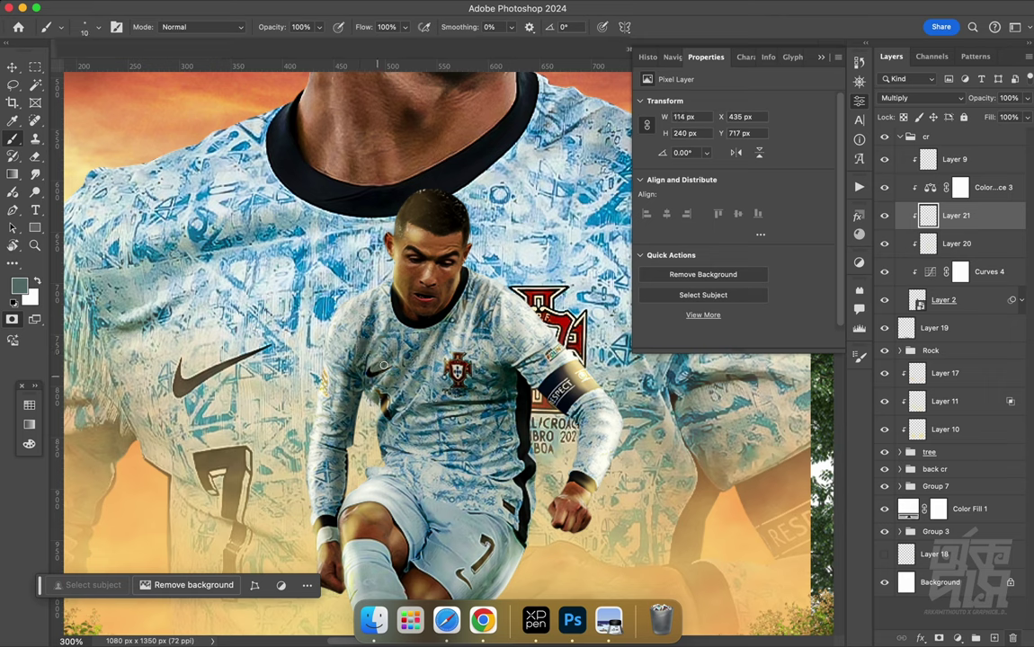
pyautogui.click(18, 285)
pyautogui.click(925, 188)
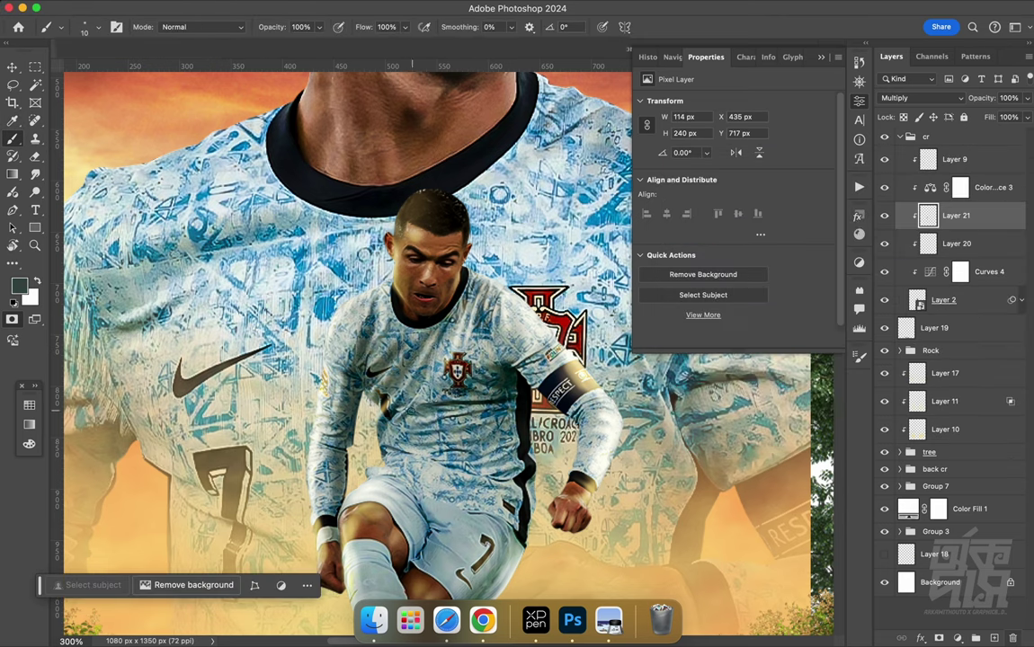
pyautogui.press(']')
pyautogui.moveTo(427, 279)
pyautogui.mouseDown()
pyautogui.moveTo(433, 329)
pyautogui.moveTo(485, 337)
pyautogui.mouseUp()
# Sample a teal colour and paint darker shading across the shorts
pyautogui.press(']')
pyautogui.press(']')
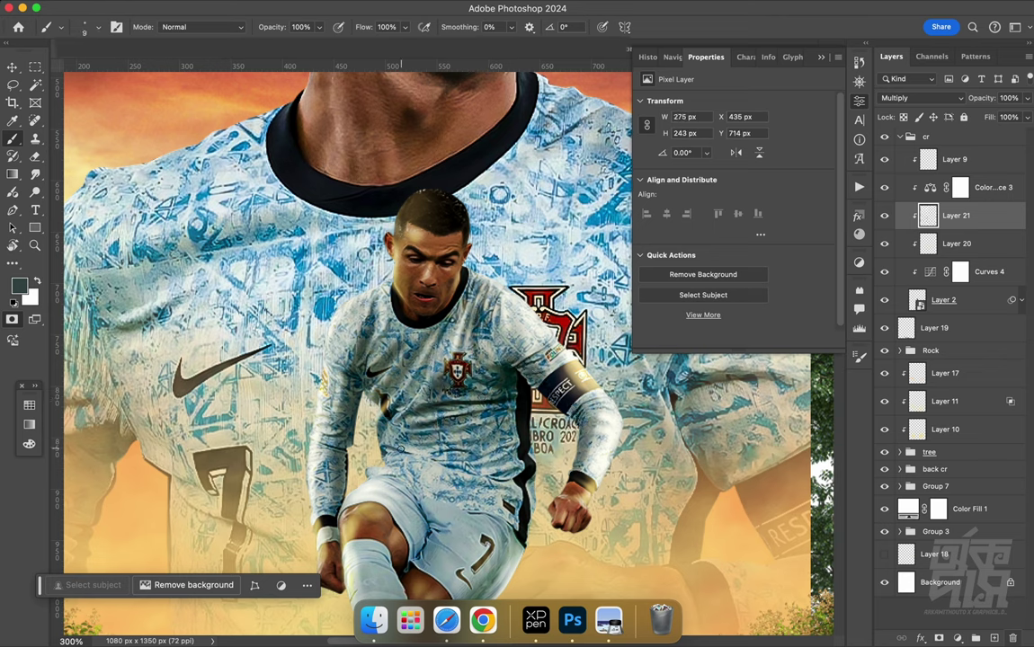
pyautogui.press(']')
pyautogui.press(']')
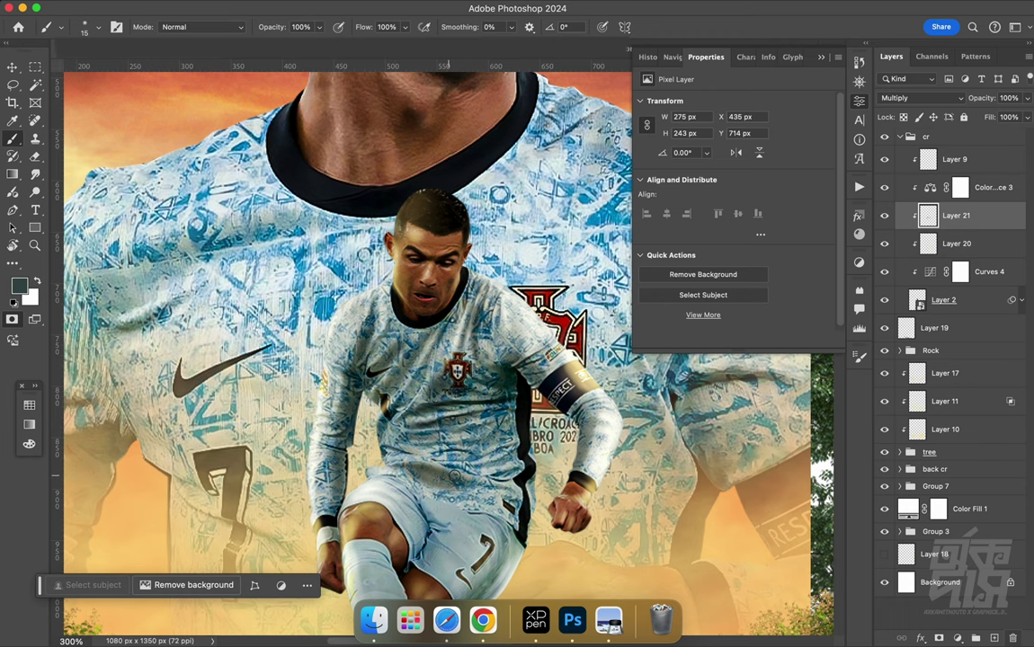
pyautogui.press(']')
pyautogui.scroll(2, 431, 312)
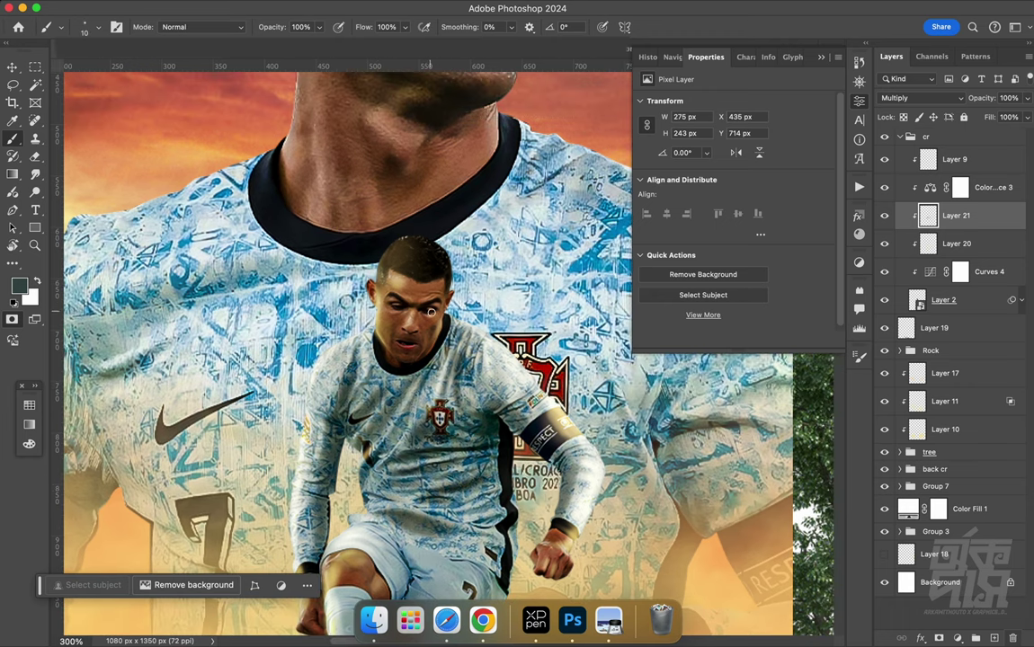
pyautogui.press(']')
pyautogui.scroll(-2, 419, 322)
pyautogui.scroll(-3, 369, 388)
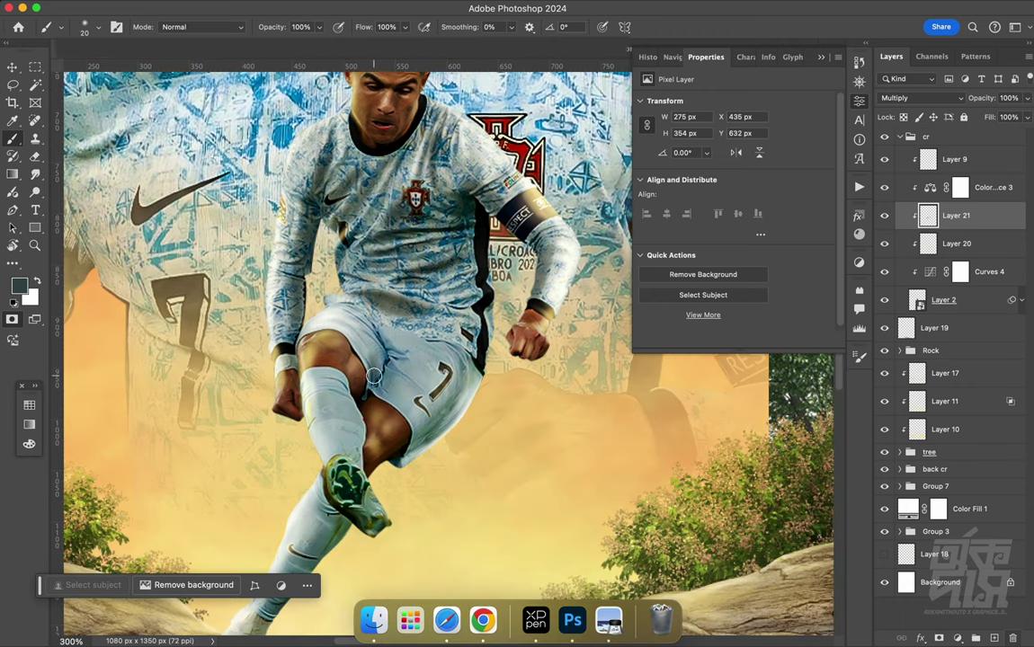
pyautogui.keyDown('alt'); pyautogui.click(381, 374); pyautogui.keyUp('alt')
pyautogui.moveTo(351, 341)
pyautogui.mouseDown()
pyautogui.moveTo(333, 306)
pyautogui.moveTo(355, 350)
pyautogui.moveTo(351, 301)
pyautogui.mouseUp()
pyautogui.press(']')
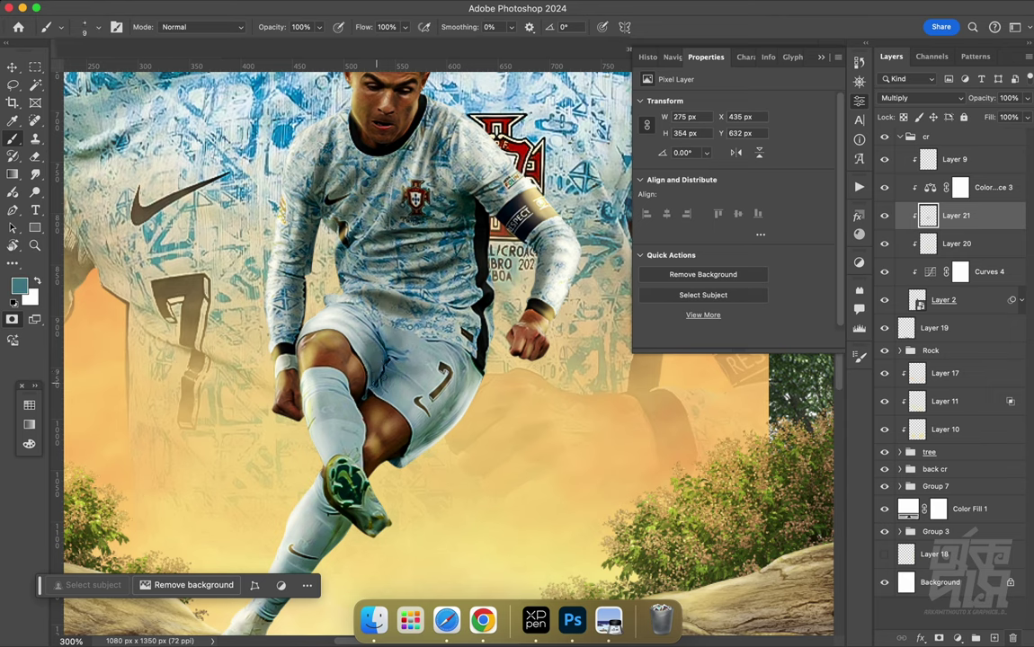
pyautogui.press(']')
pyautogui.moveTo(315, 342); pyautogui.dragTo(350, 279)
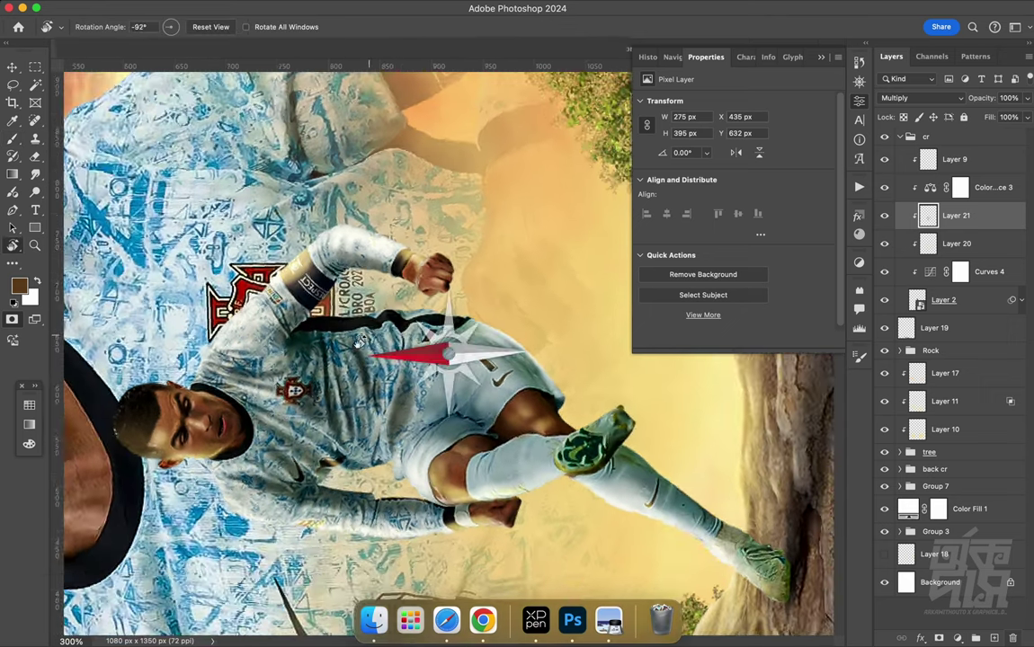
# Shade the shorts near the knee and paint black shading near the boot
pyautogui.moveTo(386, 359); pyautogui.dragTo(504, 269)
pyautogui.keyDown('alt'); pyautogui.click(420, 378); pyautogui.keyUp('alt')
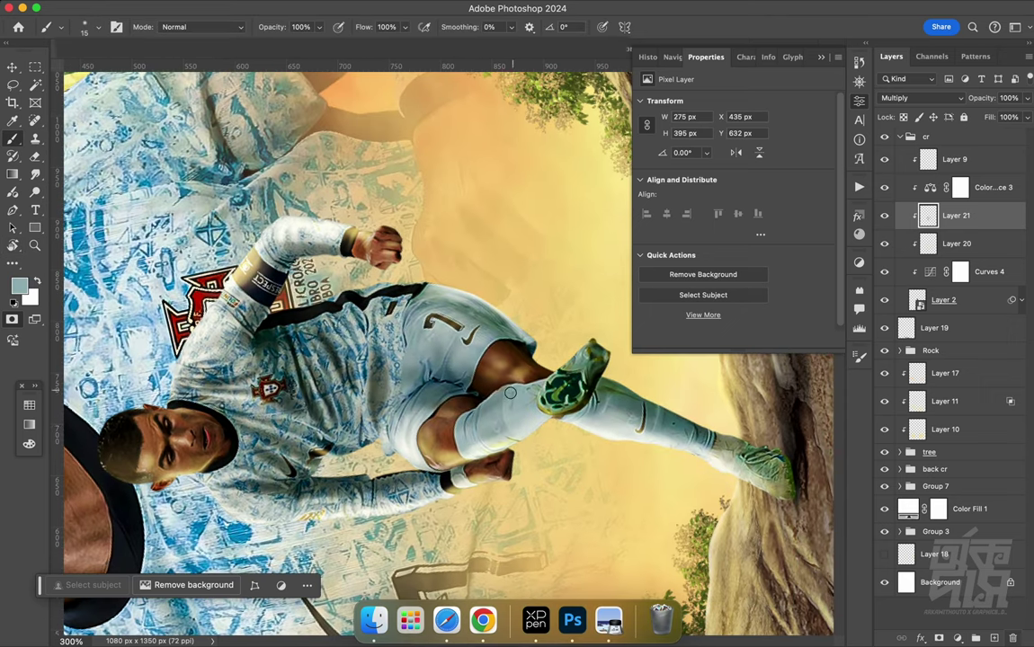
pyautogui.moveTo(486, 343); pyautogui.dragTo(440, 373)
pyautogui.moveTo(490, 349); pyautogui.dragTo(525, 319)
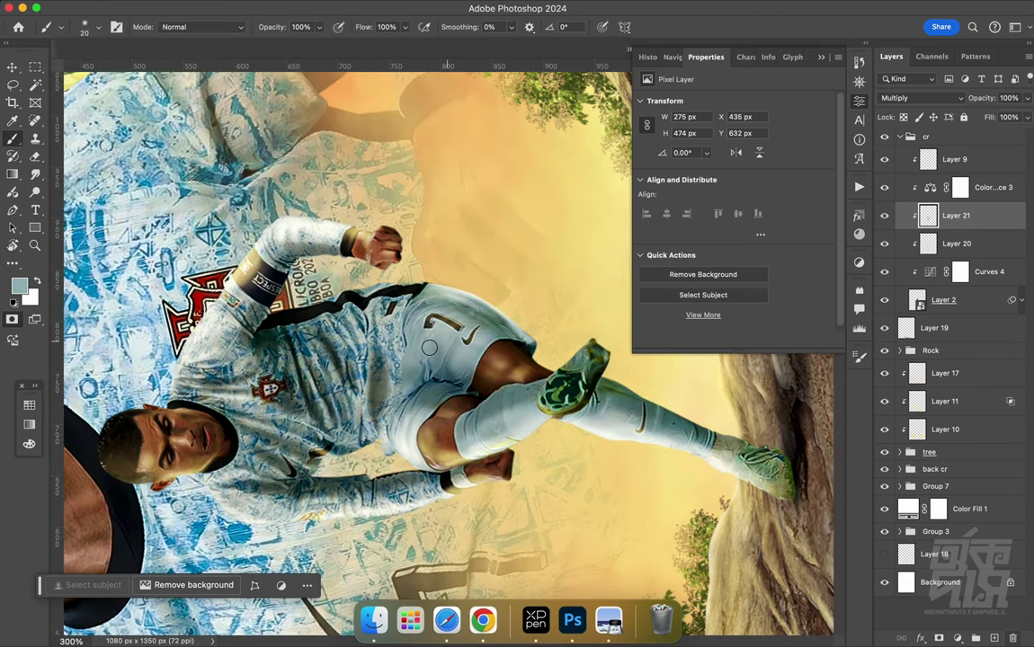
pyautogui.press('r')
pyautogui.moveTo(477, 339); pyautogui.dragTo(565, 367)
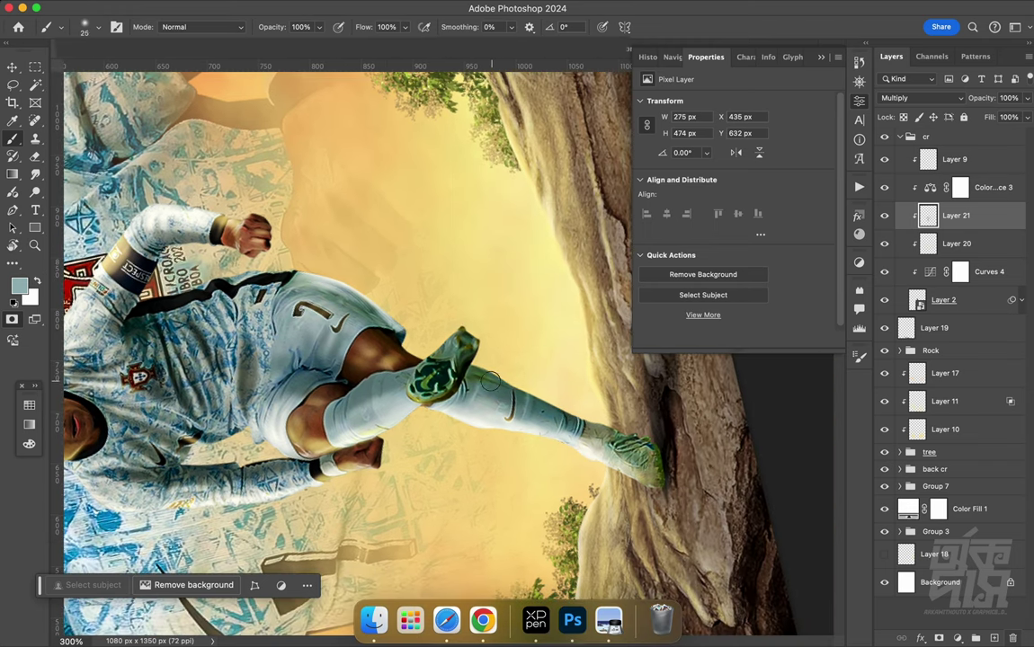
pyautogui.press('Escape')
pyautogui.press('d')
pyautogui.moveTo(270, 472); pyautogui.dragTo(326, 509)
# Fit and reorient the poster view, then add a new empty Layer 22
pyautogui.scroll(3, 349, 485)
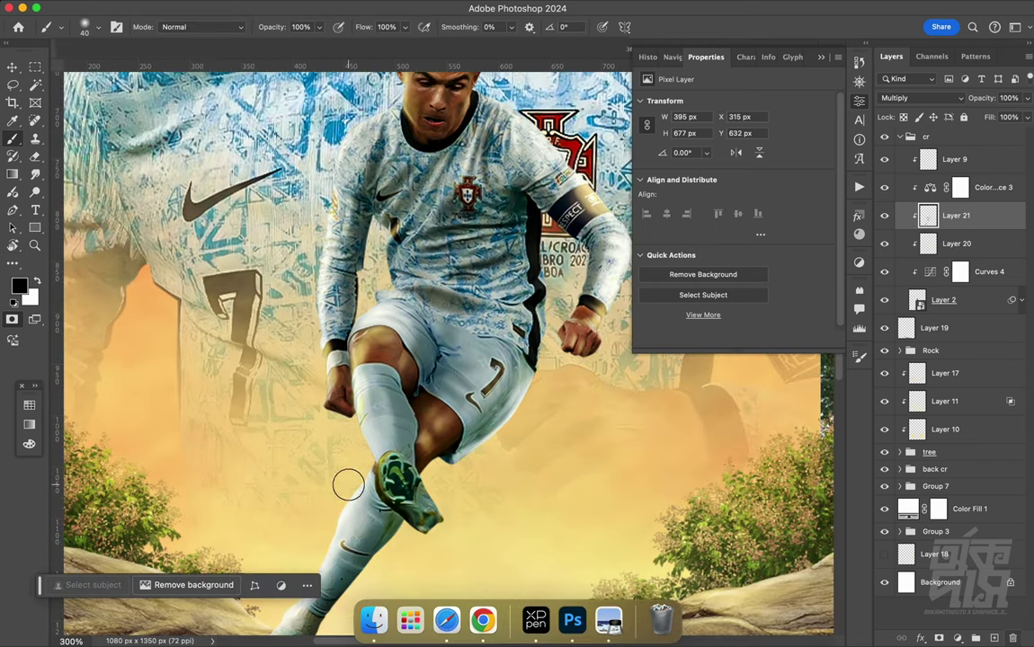
pyautogui.hotkey('ctrl', 'p')
pyautogui.click(681, 459)
pyautogui.hotkey('ctrl', '0')
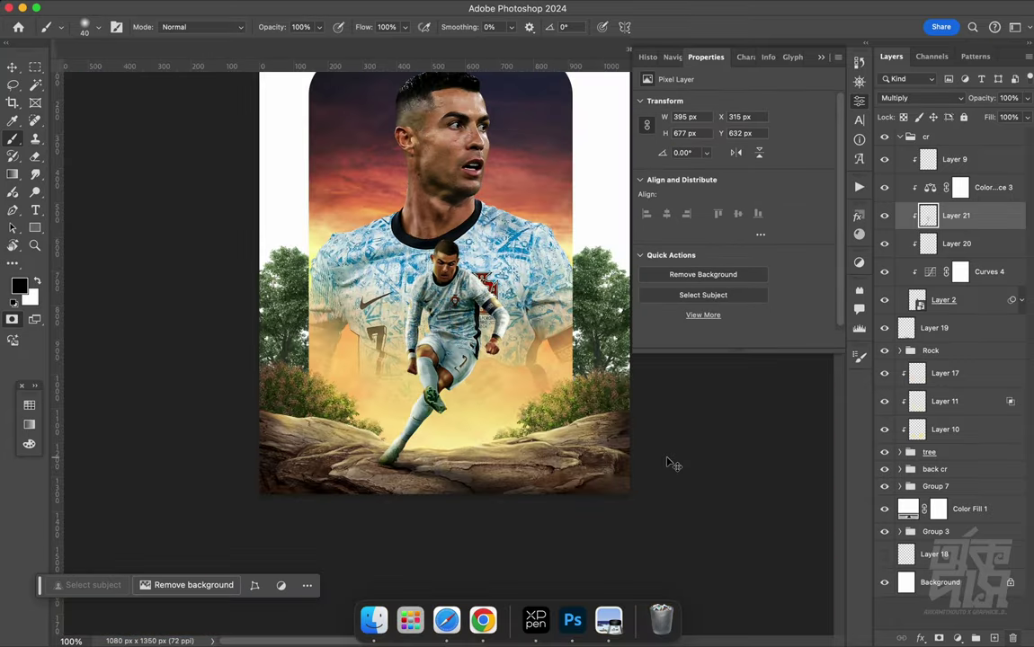
pyautogui.press('r')
pyautogui.moveTo(667, 462); pyautogui.dragTo(387, 566)
pyautogui.moveTo(517, 377)
pyautogui.mouseDown()
pyautogui.moveTo(486, 369)
pyautogui.moveTo(515, 382)
pyautogui.moveTo(560, 346)
pyautogui.moveTo(819, 455)
pyautogui.mouseUp()
pyautogui.click(992, 638)
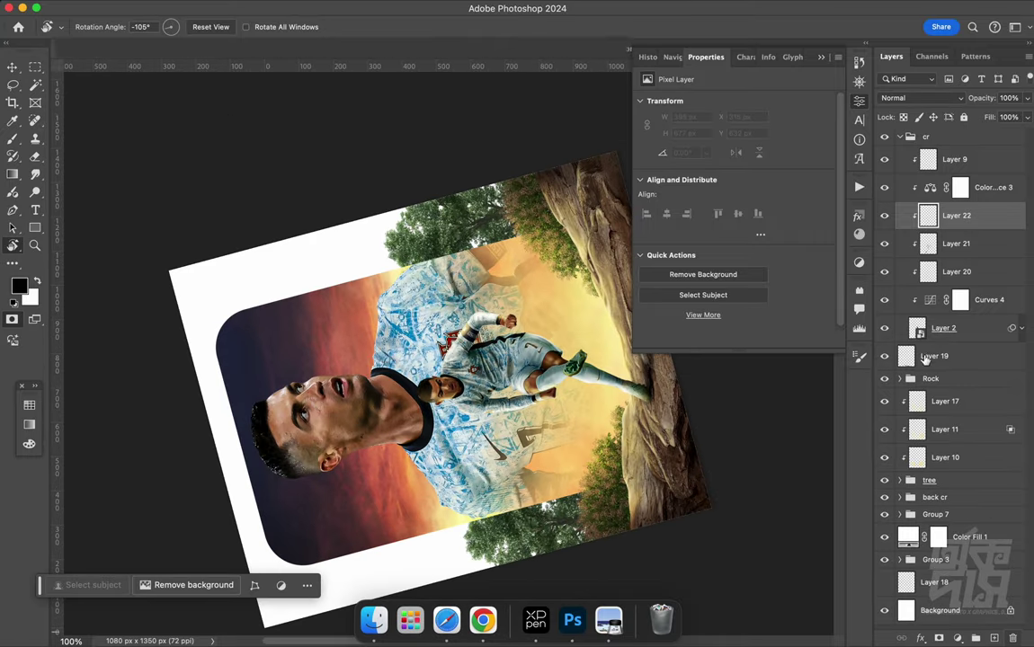
# Turn the view upright and switch to the Hard Round Pressure Size brush
pyautogui.scroll(5, 373, 270)
pyautogui.scroll(3, 373, 270)
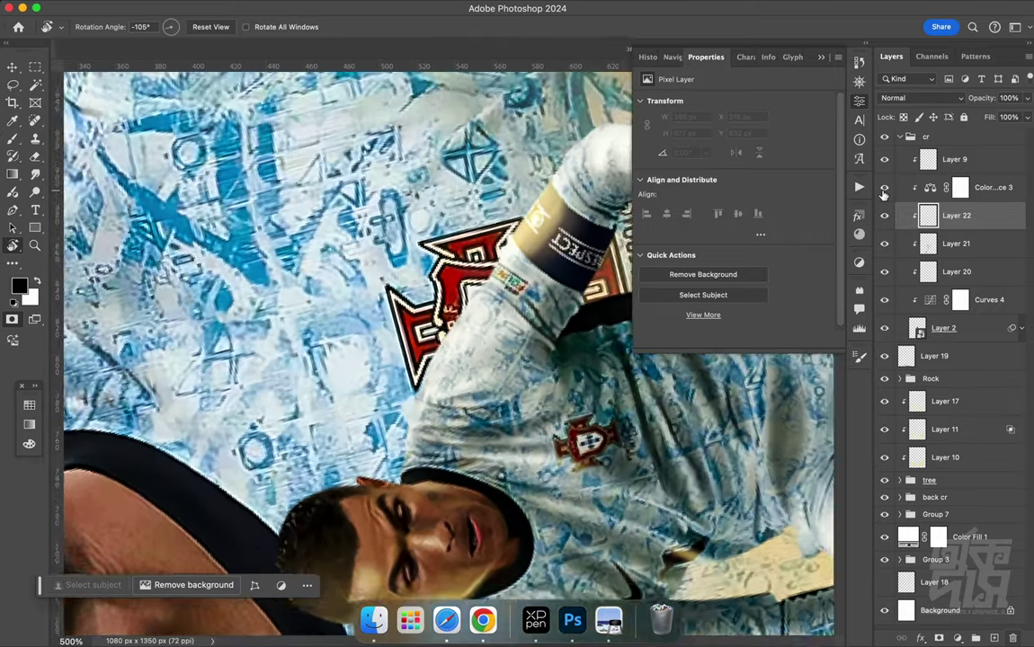
pyautogui.scroll(2, 373, 269)
pyautogui.moveTo(373, 270); pyautogui.dragTo(404, 260)
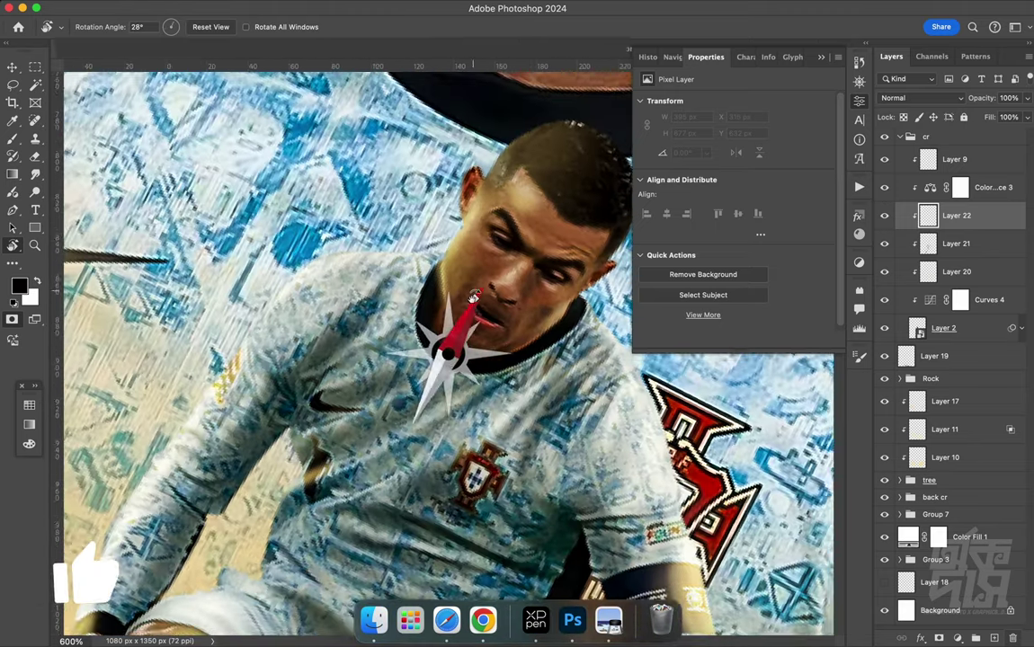
pyautogui.press('b')
pyautogui.rightClick(558, 364)
pyautogui.click(558, 364)
pyautogui.click(676, 360)
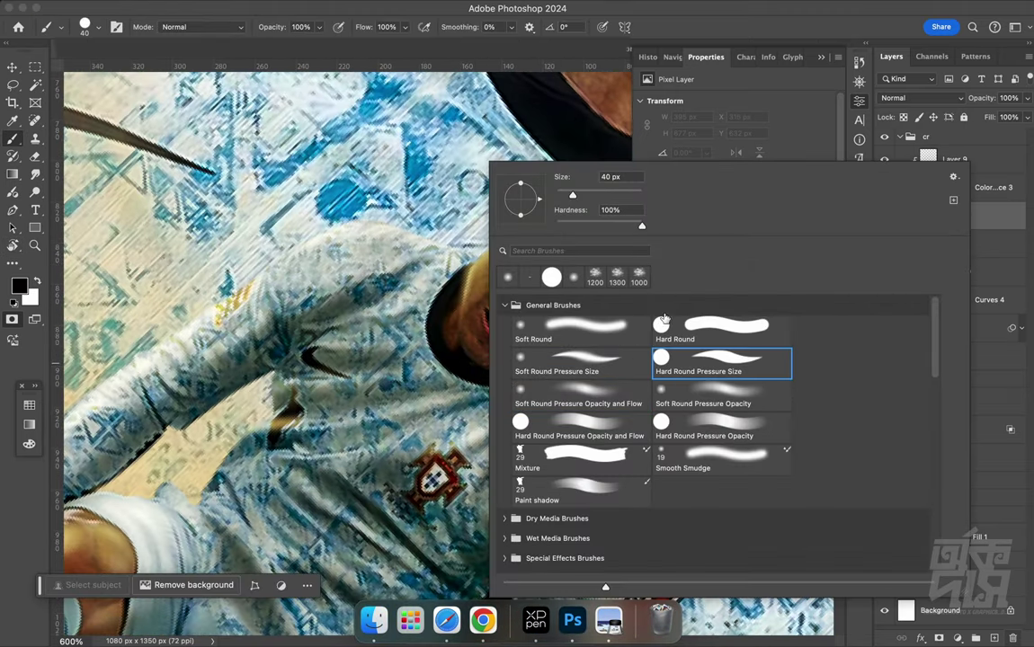
# Set Layer 22 to Linear Dodge (Add) and paint warm yellow light on the head top
pyautogui.click(921, 97)
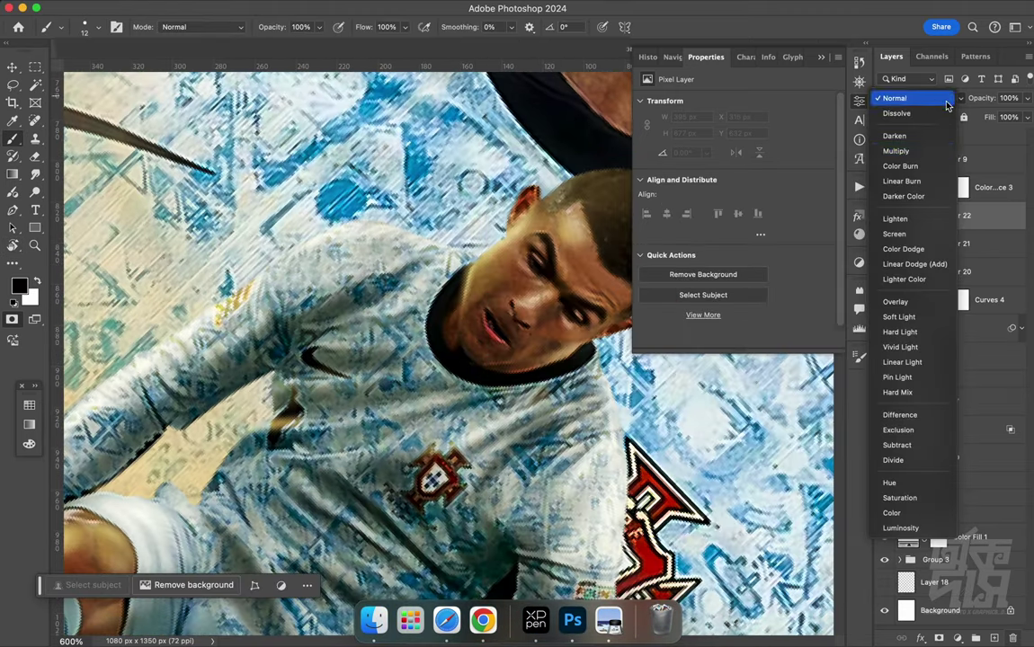
pyautogui.click(904, 261)
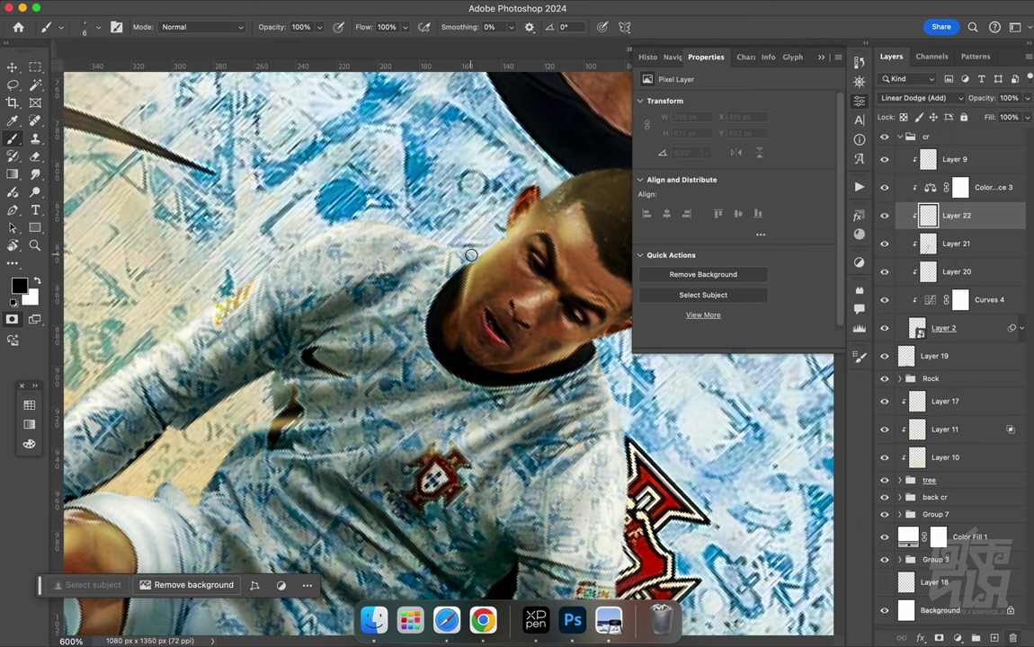
pyautogui.moveTo(506, 241); pyautogui.dragTo(486, 254)
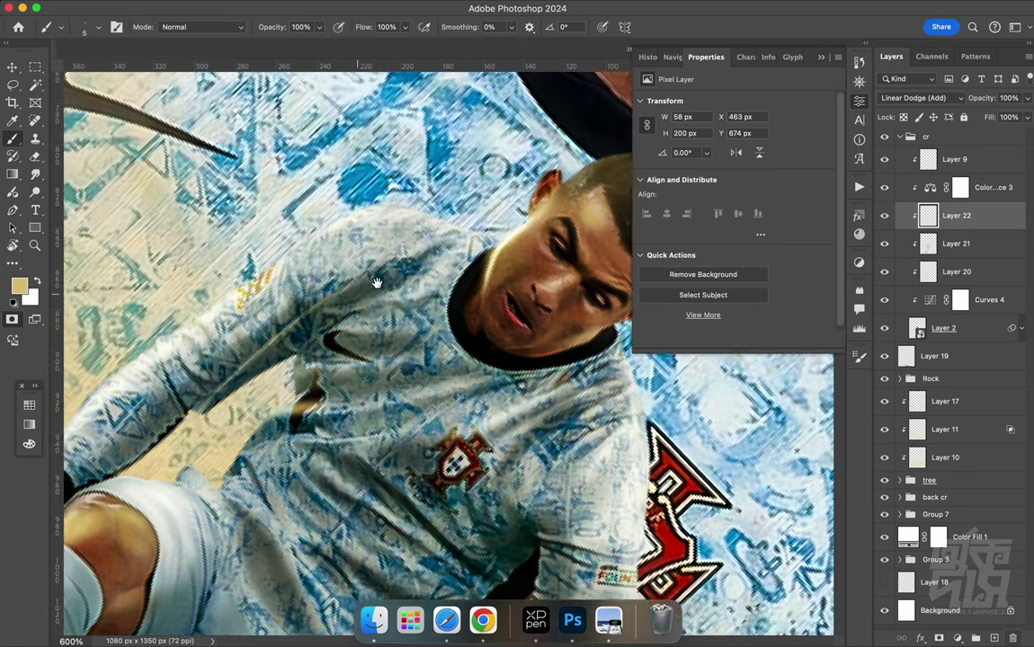
pyautogui.scroll(-5, 172, 433)
pyautogui.keyDown('alt'); pyautogui.click(143, 490); pyautogui.keyUp('alt')
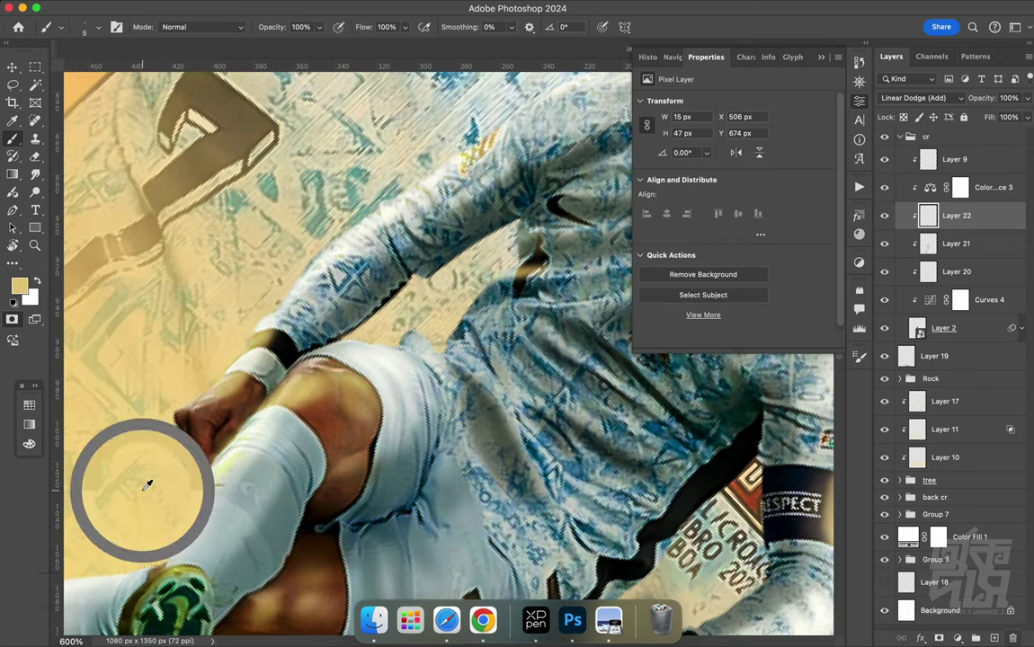
pyautogui.scroll(10, 353, 342)
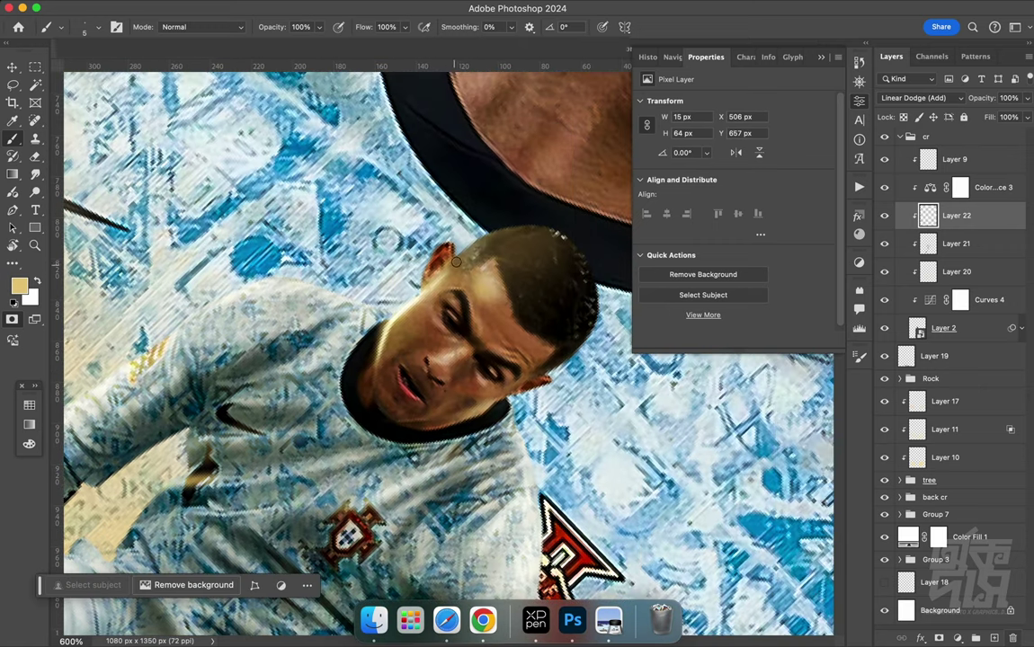
pyautogui.moveTo(449, 267); pyautogui.dragTo(491, 234)
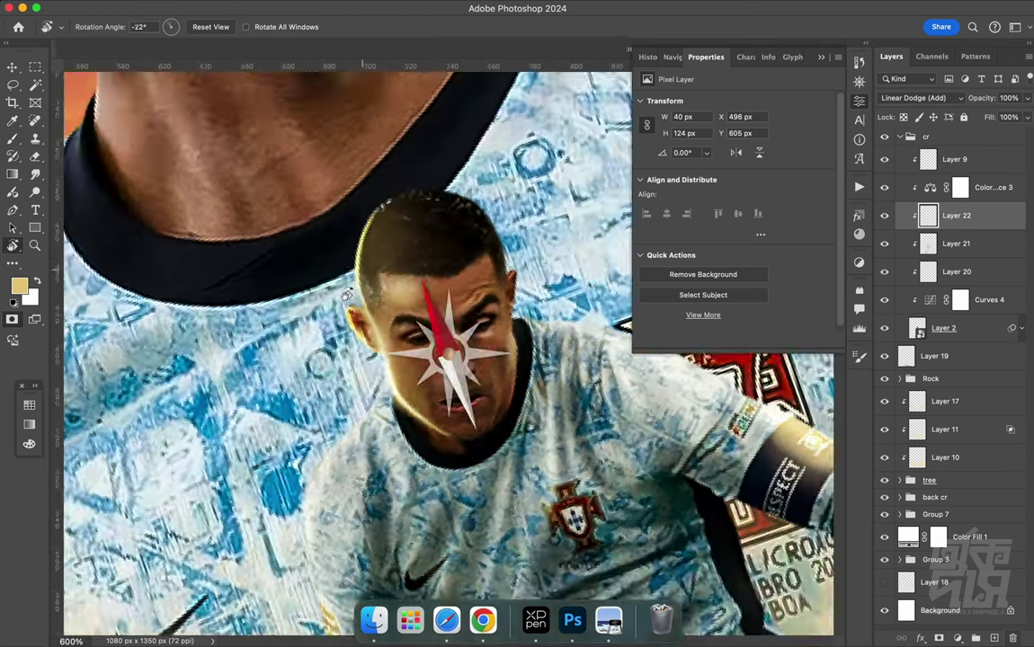
# Paint golden rim light along the head, shoulder and arm
pyautogui.moveTo(504, 468); pyautogui.dragTo(280, 363)
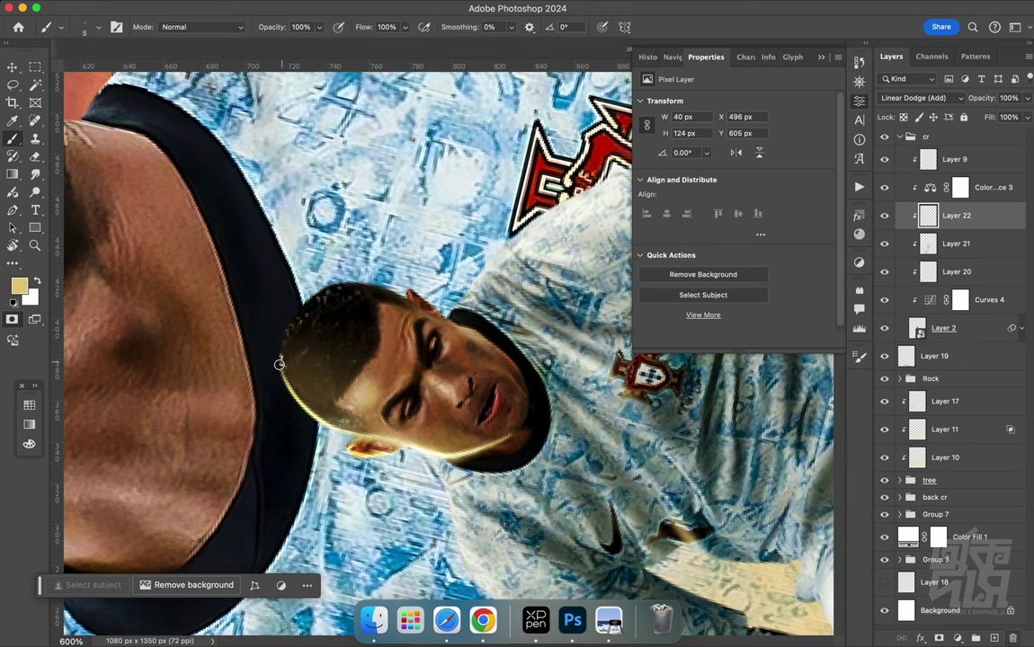
pyautogui.hscroll(5, 282, 357)
pyautogui.hscroll(5, 283, 368)
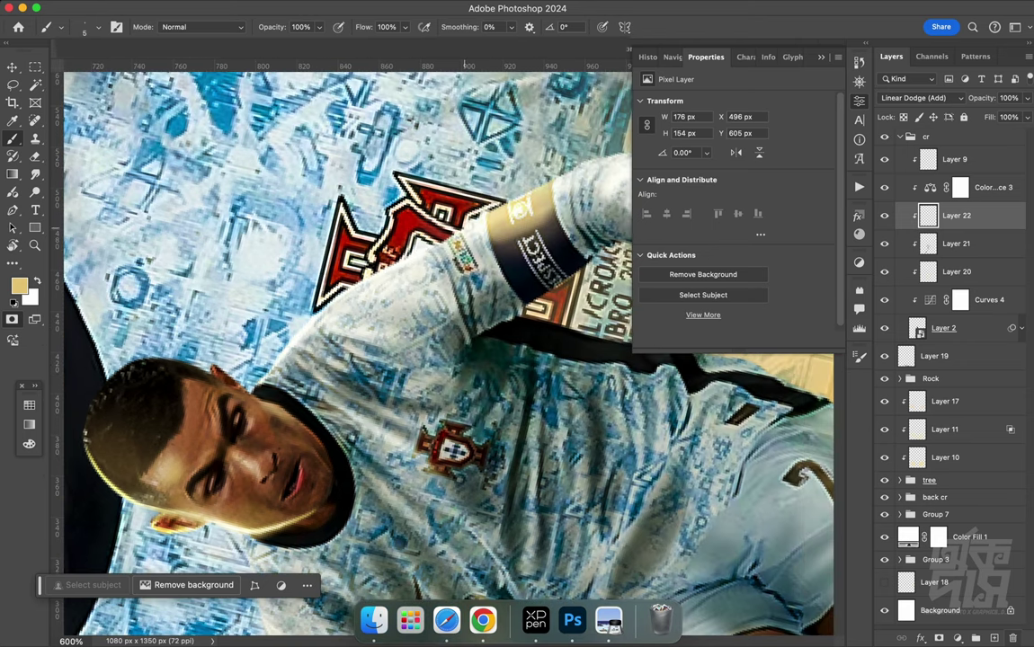
pyautogui.hscroll(5, 348, 252)
pyautogui.moveTo(333, 256)
pyautogui.mouseDown()
pyautogui.moveTo(472, 202)
pyautogui.moveTo(399, 254)
pyautogui.moveTo(348, 271)
pyautogui.mouseUp()
pyautogui.hscroll(3, 399, 255)
pyautogui.scroll(2, 400, 255)
pyautogui.moveTo(383, 390)
pyautogui.mouseDown()
pyautogui.moveTo(252, 321)
pyautogui.moveTo(472, 211)
pyautogui.moveTo(395, 279)
pyautogui.moveTo(408, 290)
pyautogui.mouseUp()
# Add more rim light along the body's edge and a faint line along the arm
pyautogui.hscroll(5, 396, 279)
pyautogui.hscroll(5, 432, 270)
pyautogui.hscroll(1, 350, 329)
pyautogui.moveTo(350, 329)
pyautogui.mouseDown()
pyautogui.moveTo(473, 293)
pyautogui.moveTo(490, 215)
pyautogui.moveTo(484, 345)
pyautogui.moveTo(297, 296)
pyautogui.mouseUp()
pyautogui.moveTo(113, 393)
pyautogui.mouseDown()
pyautogui.moveTo(484, 270)
pyautogui.moveTo(388, 307)
pyautogui.mouseUp()
pyautogui.moveTo(473, 270)
pyautogui.mouseDown()
pyautogui.moveTo(384, 319)
pyautogui.moveTo(404, 312)
pyautogui.mouseUp()
pyautogui.scroll(3, 309, 402)
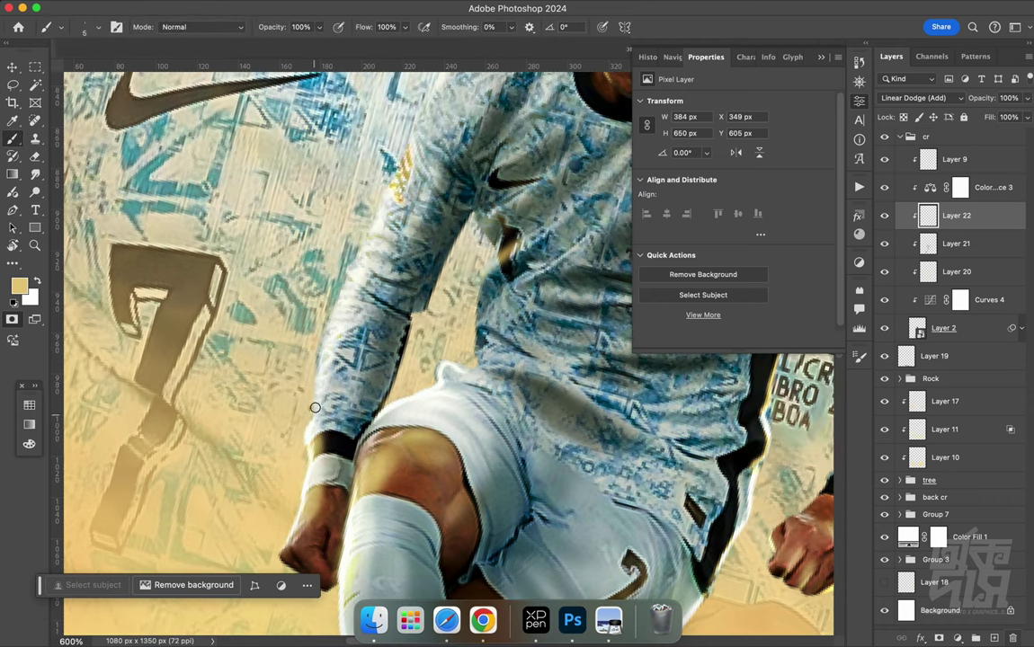
pyautogui.scroll(3, 339, 429)
pyautogui.scroll(3, 371, 455)
pyautogui.scroll(-2, 410, 450)
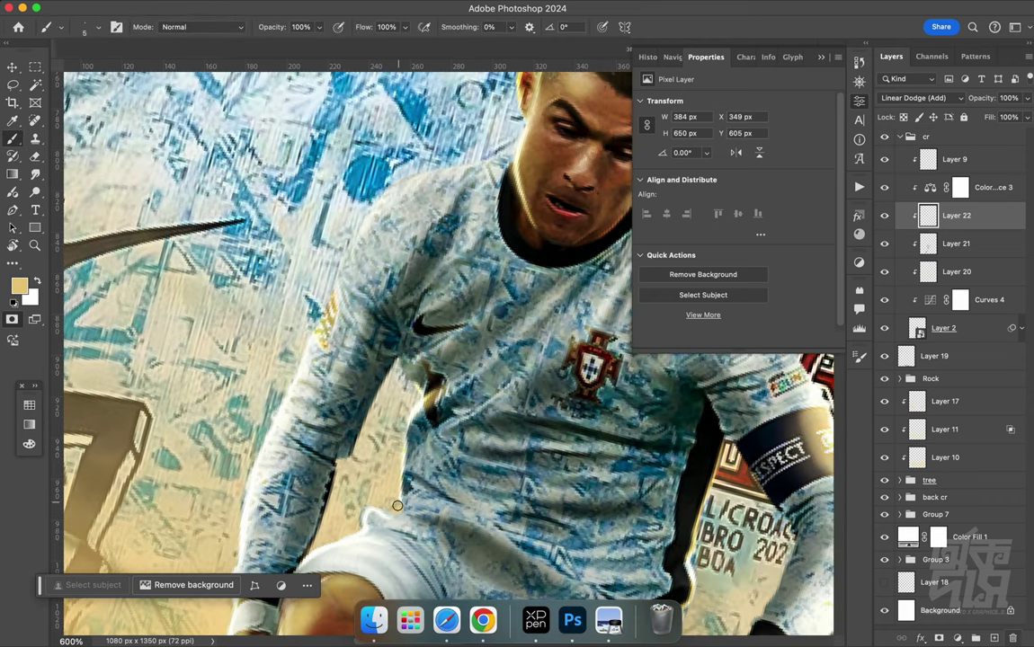
pyautogui.scroll(3, 364, 378)
pyautogui.scroll(-1, 323, 292)
pyautogui.scroll(2, 453, 277)
pyautogui.hscroll(2, 454, 277)
# Set Layer 23 to Linear Dodge (Add) and brighten the hair top and face near the ear
pyautogui.press('r')
pyautogui.moveTo(450, 314); pyautogui.dragTo(503, 270)
pyautogui.click(910, 97)
pyautogui.click(915, 264)
pyautogui.press('b')
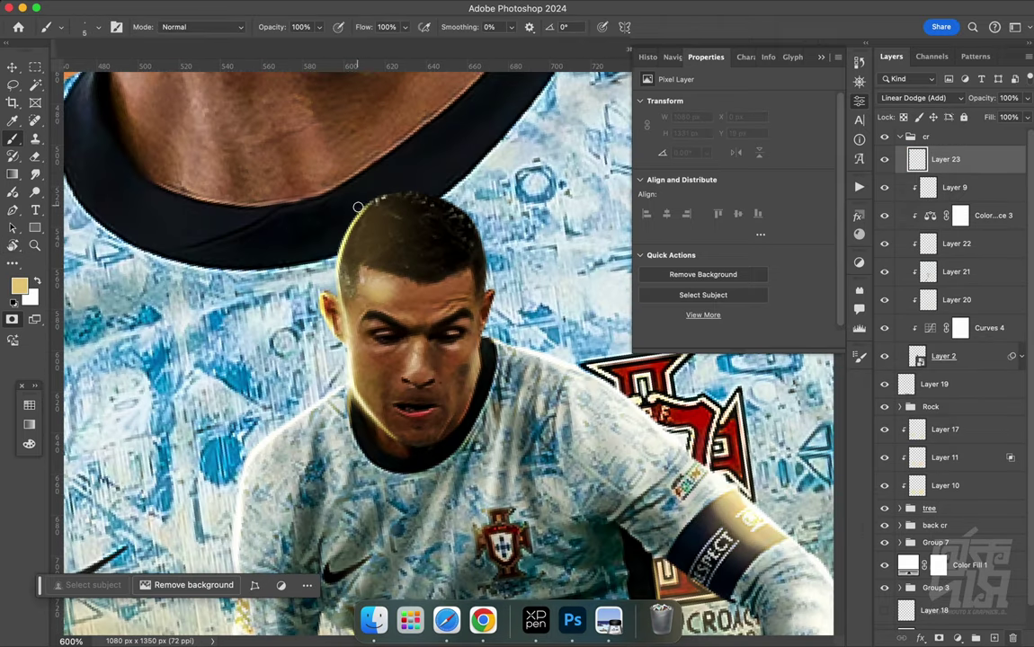
pyautogui.moveTo(356, 214)
pyautogui.mouseDown()
pyautogui.moveTo(424, 207)
pyautogui.moveTo(469, 265)
pyautogui.mouseUp()
pyautogui.moveTo(386, 193); pyautogui.dragTo(468, 264)
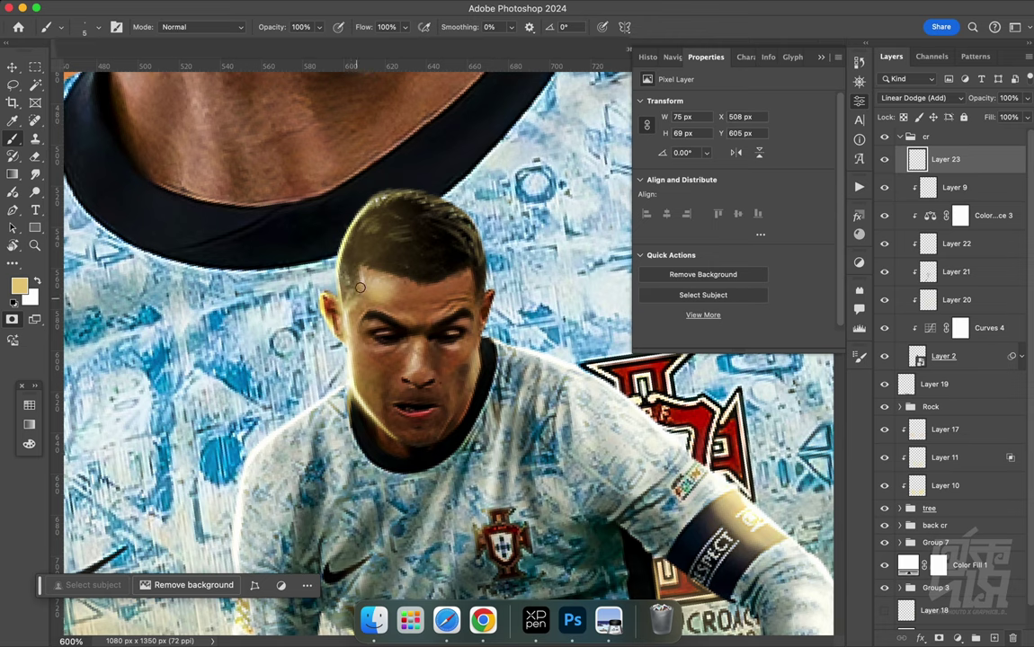
pyautogui.moveTo(480, 360); pyautogui.dragTo(473, 305)
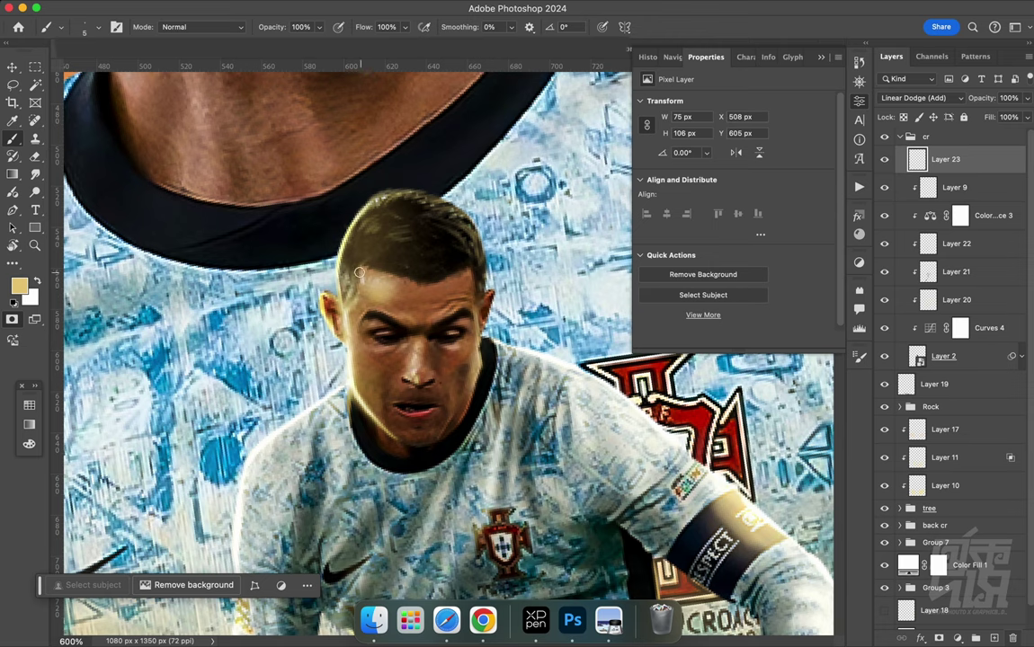
# Fit the whole poster in view and rotate the canvas
pyautogui.hotkey('ctrl', '0')
pyautogui.press('r')
pyautogui.moveTo(413, 435)
pyautogui.mouseDown()
pyautogui.moveTo(472, 288)
pyautogui.moveTo(439, 324)
pyautogui.moveTo(495, 310)
pyautogui.mouseUp()
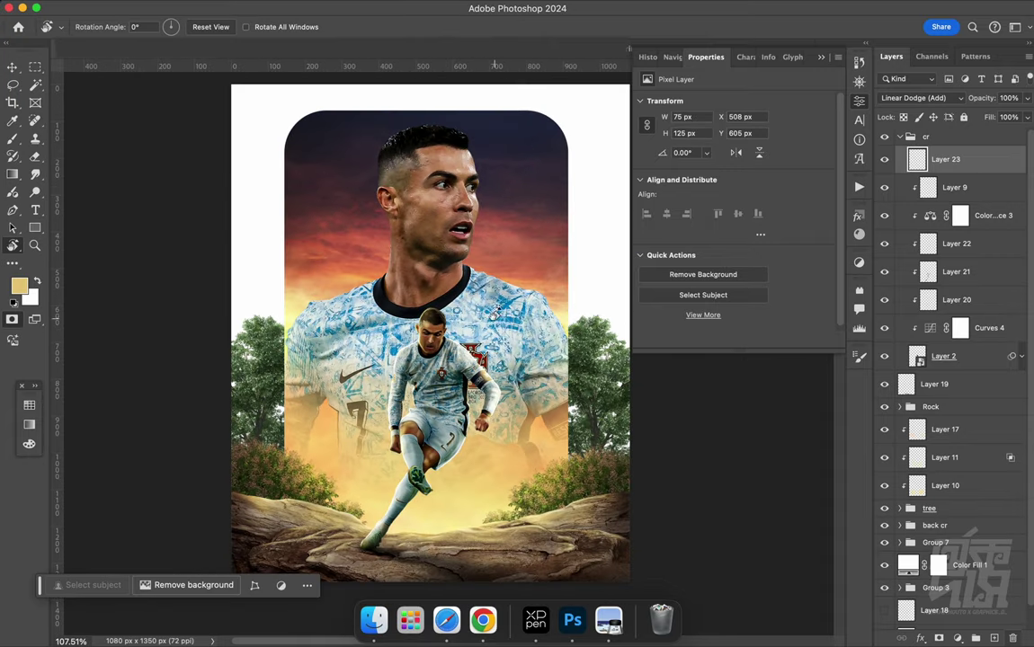
# Copy the player's Color Balance 3 and Curves 4 adjustments into the back cr group
pyautogui.click(900, 138)
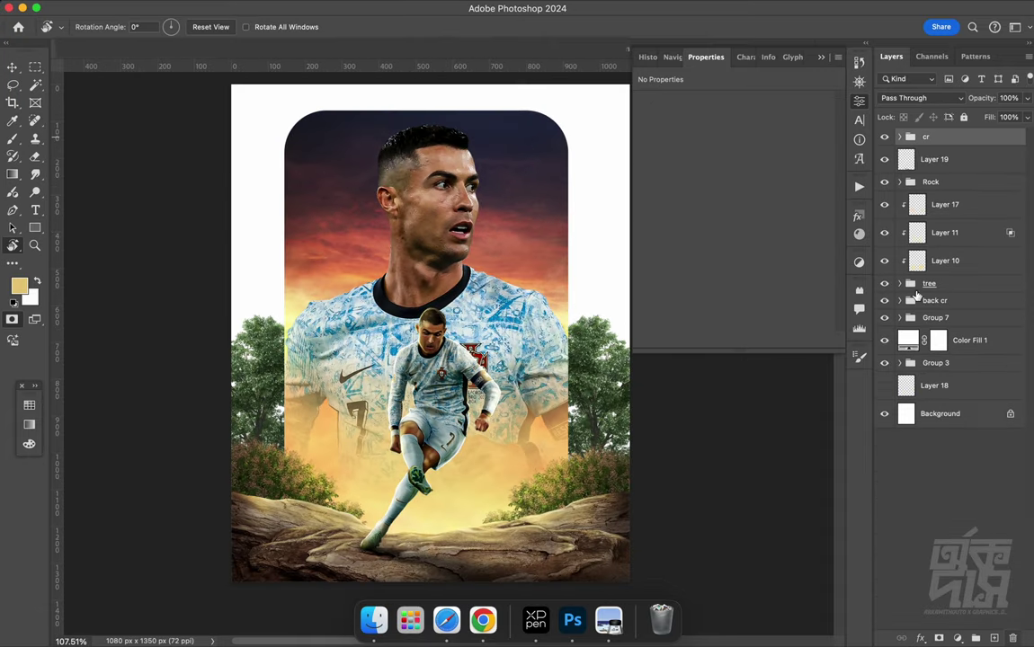
pyautogui.click(928, 284)
pyautogui.click(900, 301)
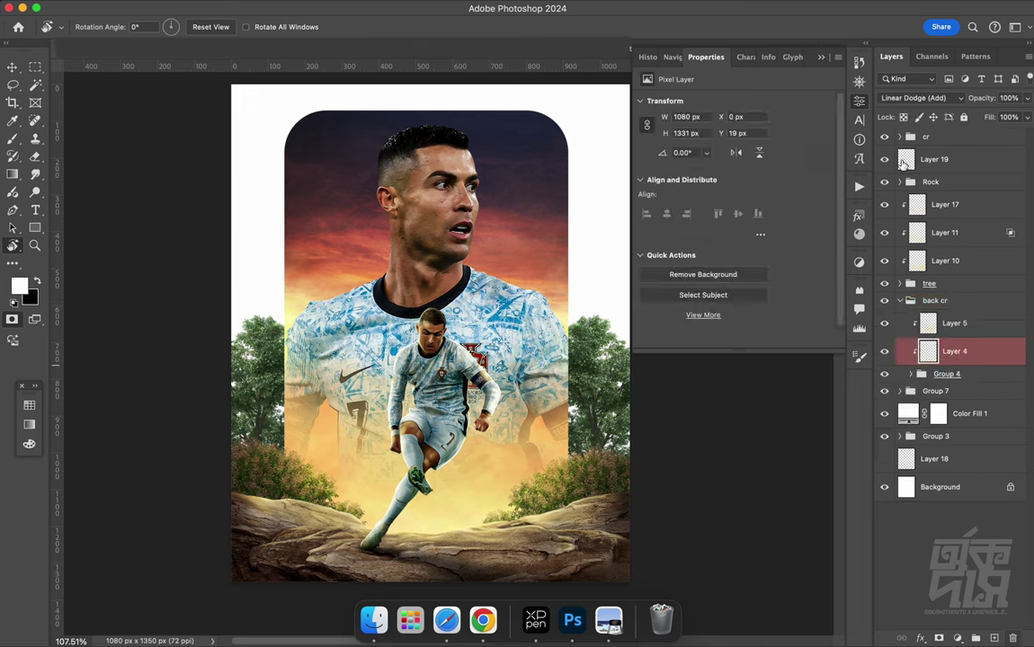
pyautogui.click(899, 140)
pyautogui.click(901, 136)
pyautogui.moveTo(930, 214); pyautogui.dragTo(985, 548)
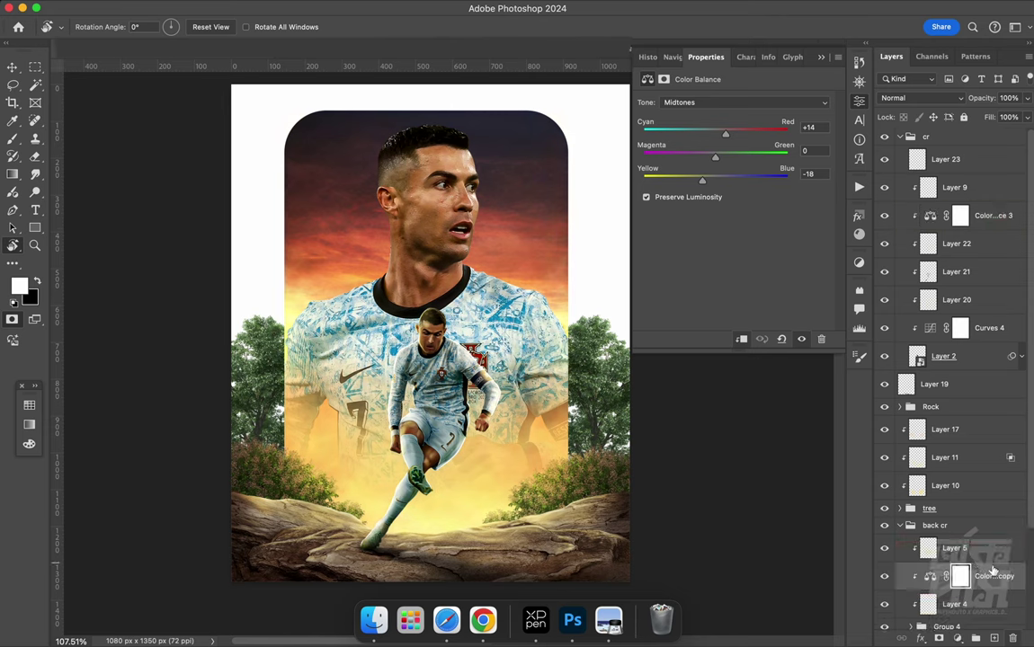
pyautogui.click(900, 138)
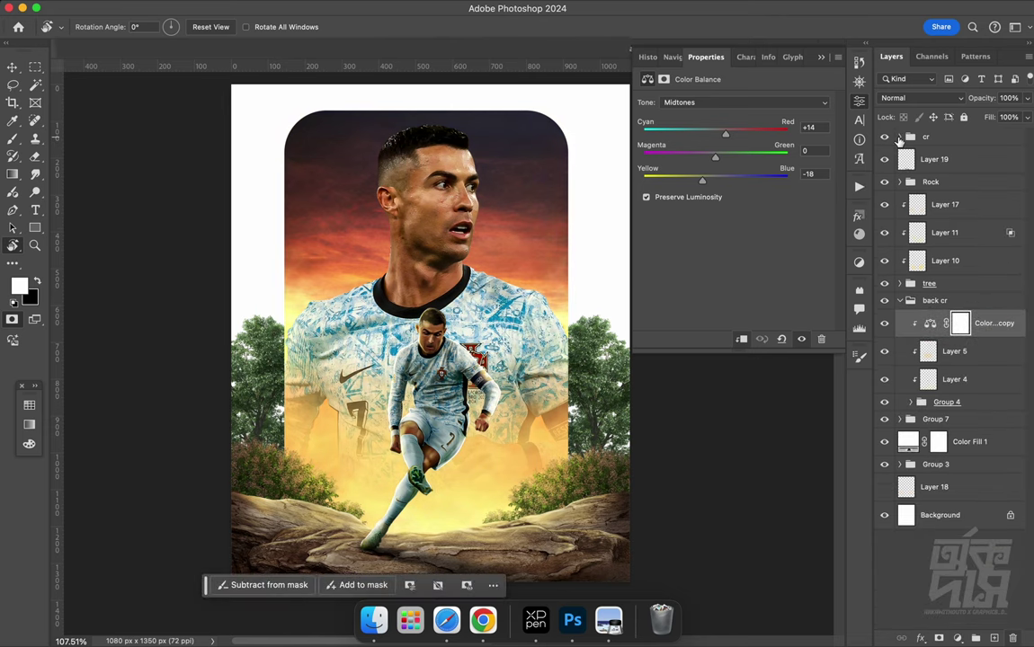
pyautogui.click(980, 328)
pyautogui.moveTo(930, 327); pyautogui.dragTo(951, 557)
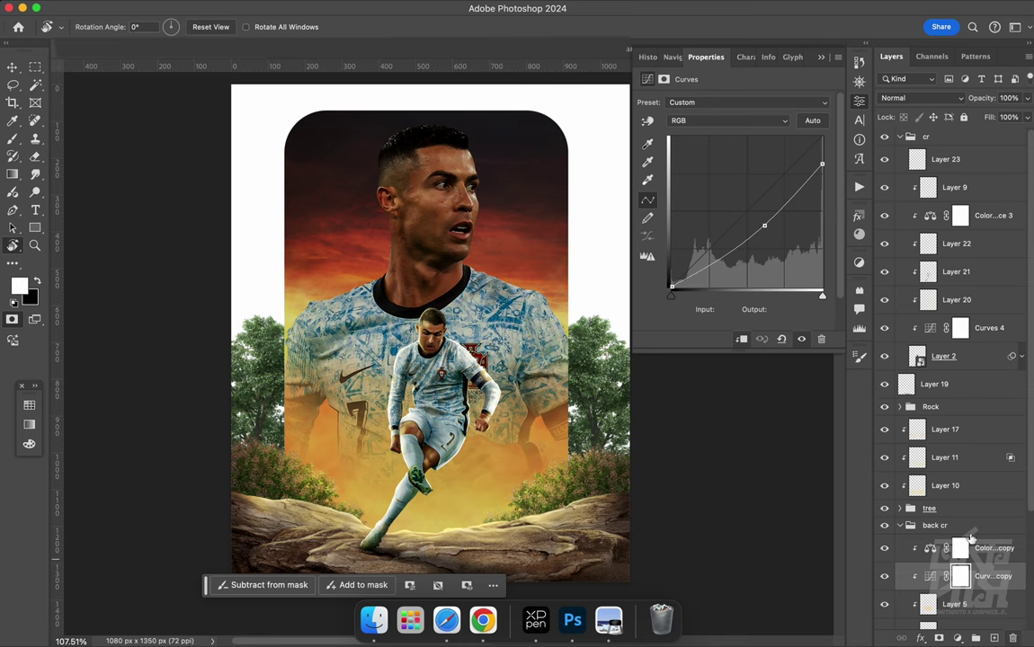
# Move both adjustment copies into Group 2 above Layer 1 and clip them to it
pyautogui.click(900, 138)
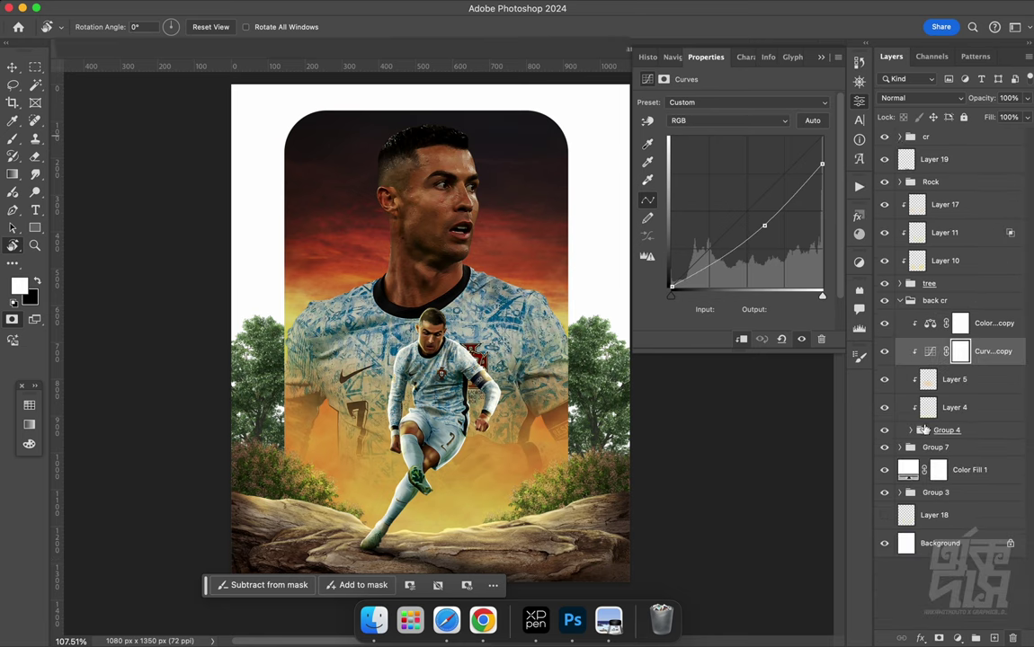
pyautogui.click(911, 431)
pyautogui.keyDown('shift'); pyautogui.click(998, 326); pyautogui.keyUp('shift')
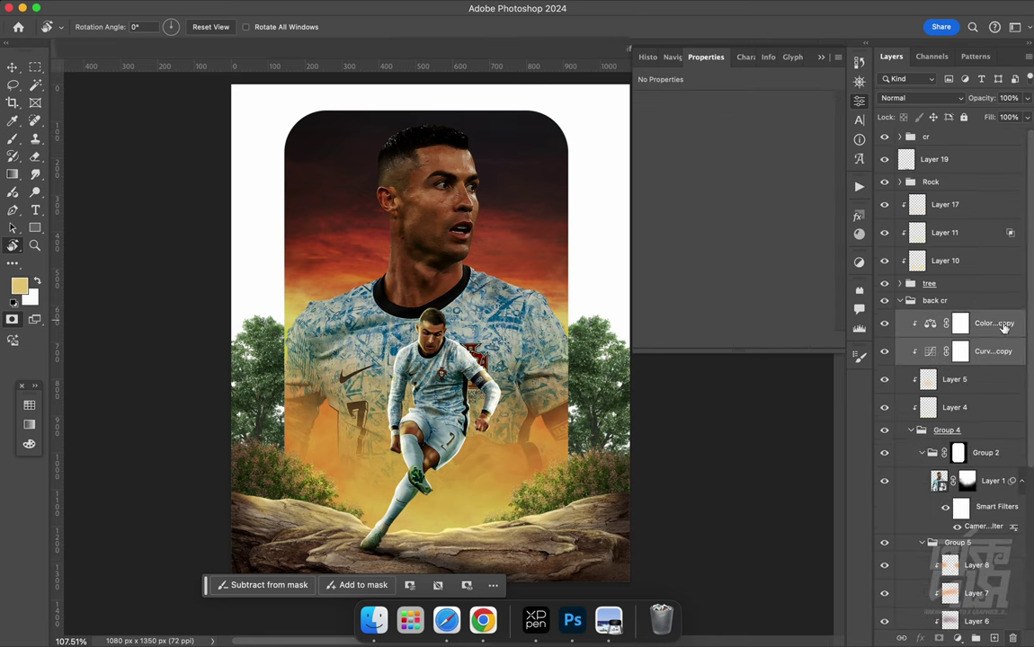
pyautogui.moveTo(997, 325); pyautogui.dragTo(980, 476)
pyautogui.keyDown('alt'); pyautogui.click(981, 465); pyautogui.keyUp('alt')
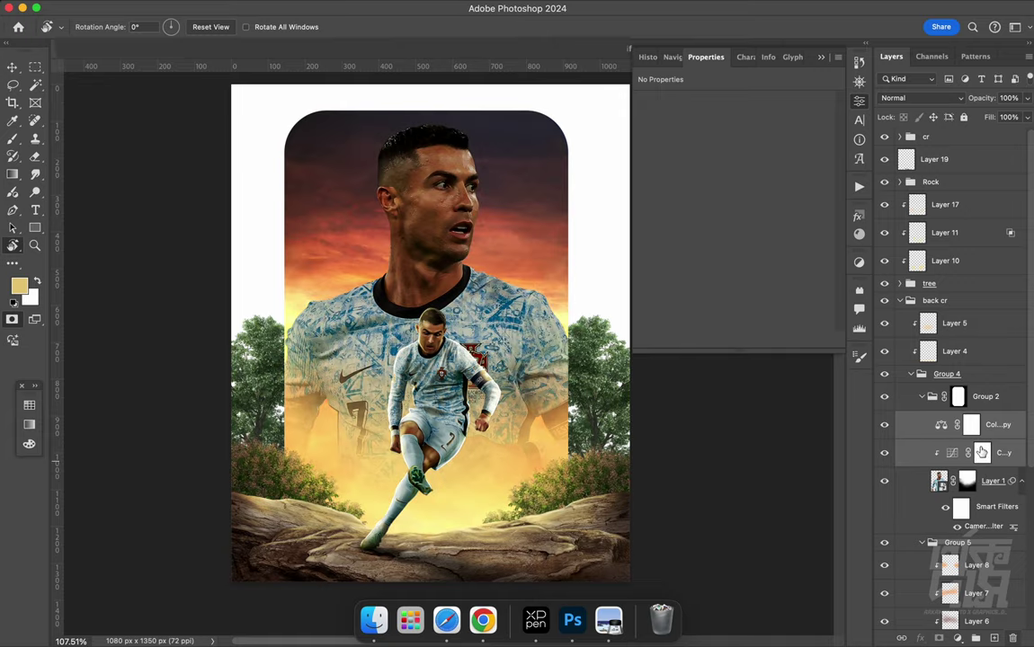
pyautogui.keyDown('alt'); pyautogui.click(988, 439); pyautogui.keyUp('alt')
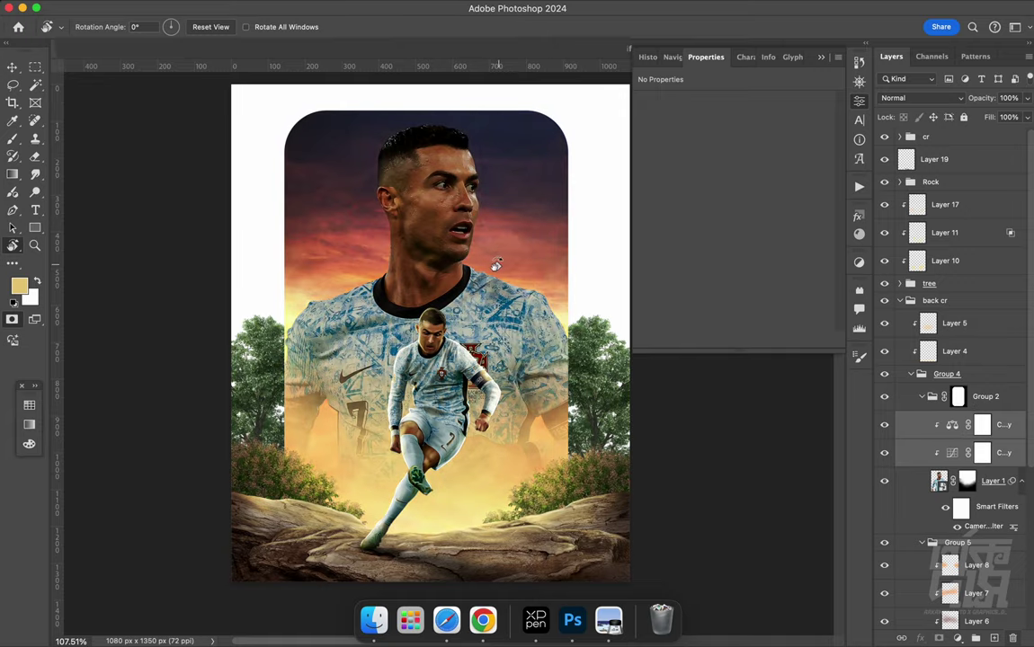
# Lower the Curves copy's top output point to tone down the portrait's highlights
pyautogui.moveTo(497, 265); pyautogui.dragTo(509, 374)
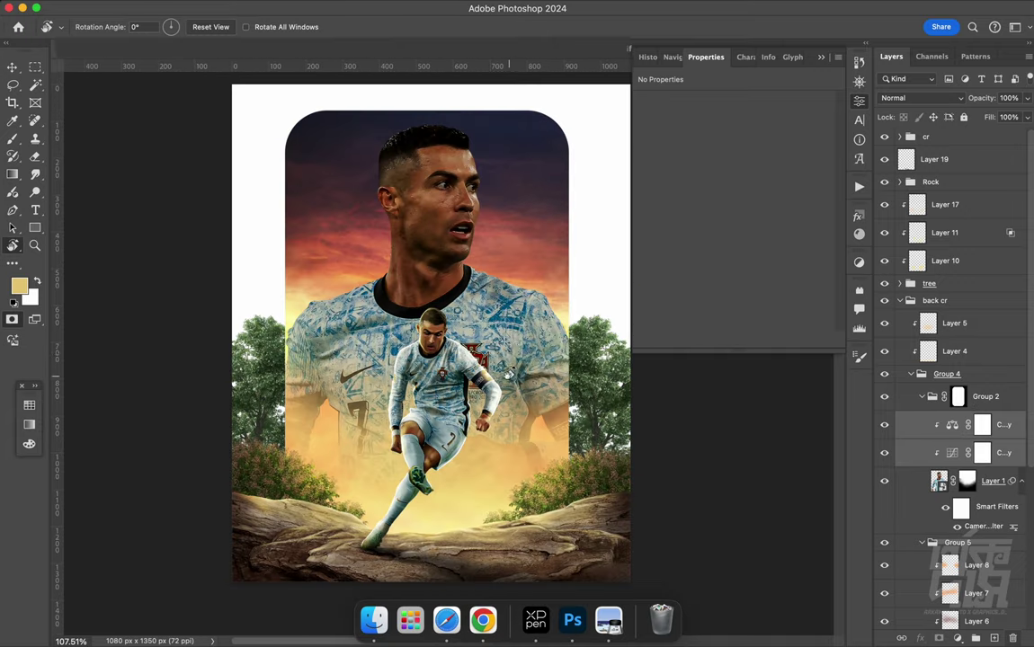
pyautogui.click(952, 452)
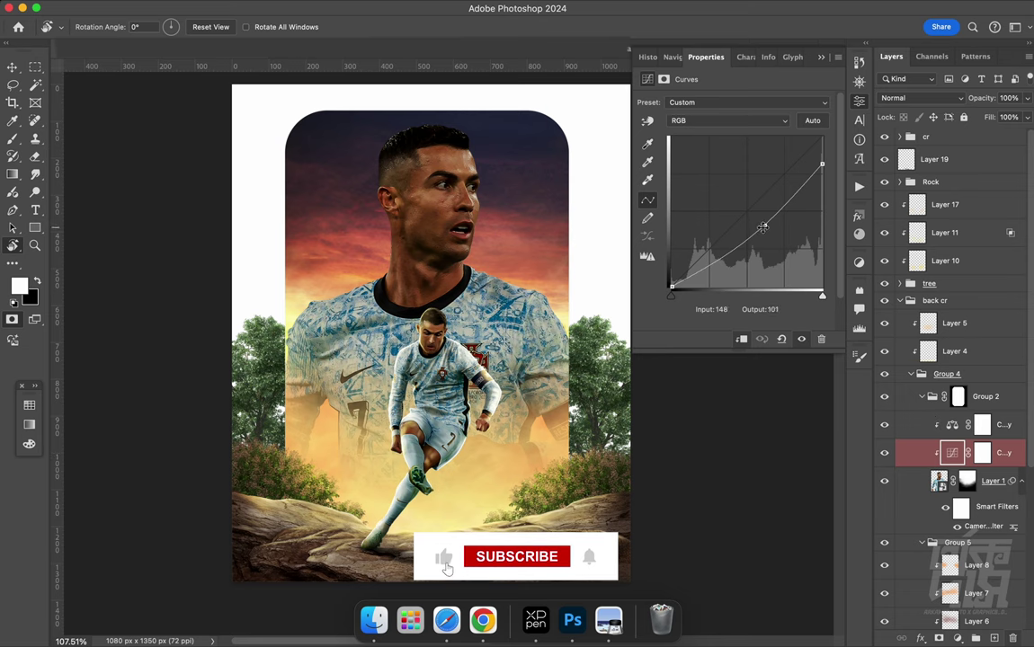
pyautogui.moveTo(822, 165); pyautogui.dragTo(821, 158)
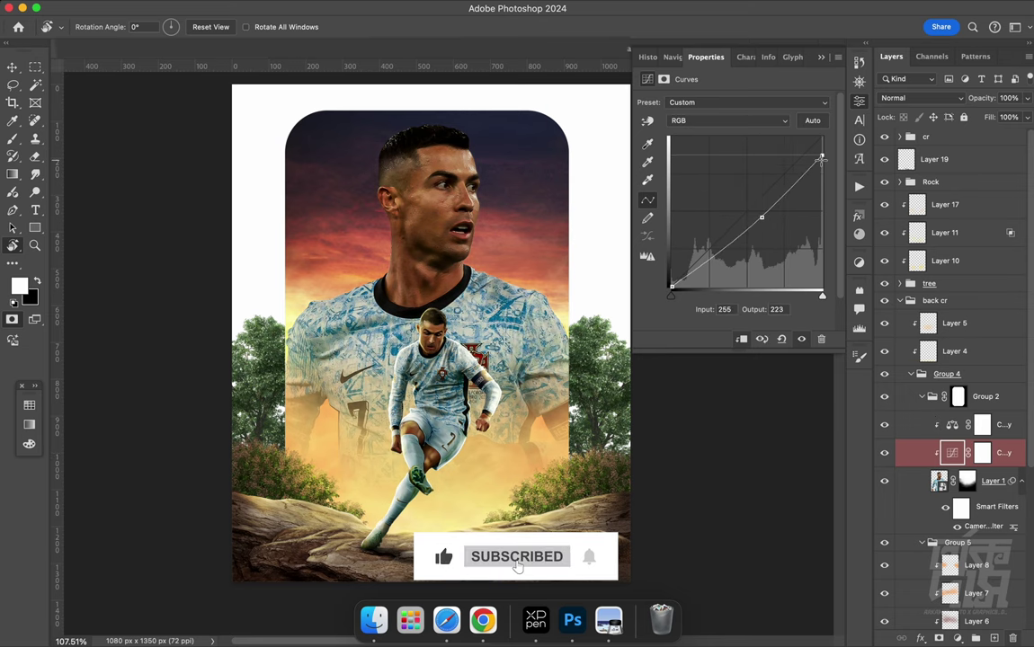
pyautogui.moveTo(604, 282); pyautogui.dragTo(387, 276)
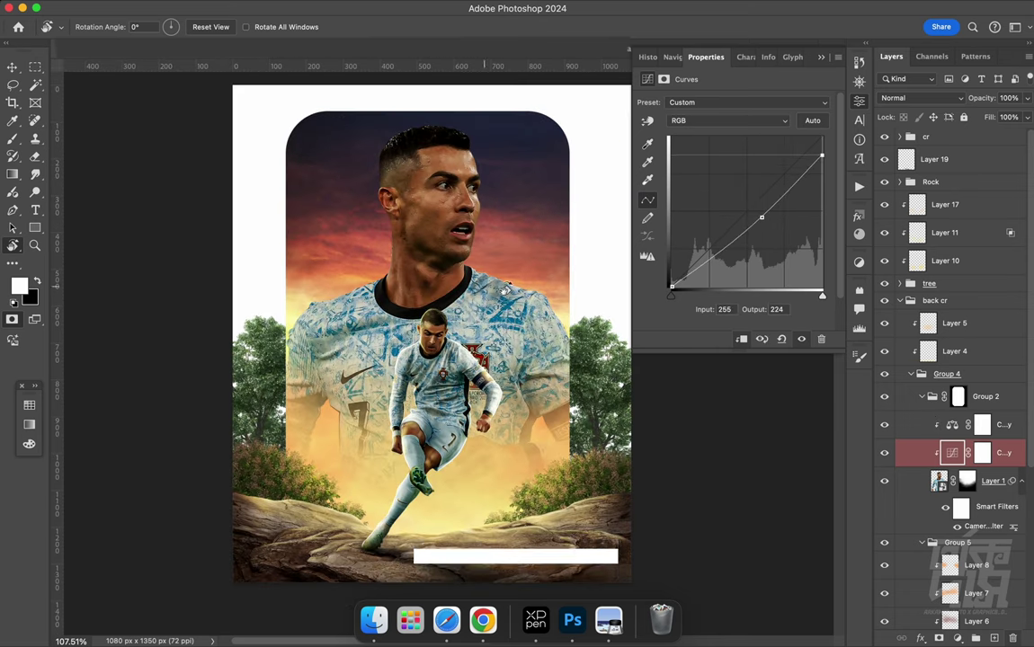
# Add a new empty layer in Group 2 between the Color Balance and Curves copies
pyautogui.press('b')
pyautogui.click(930, 422)
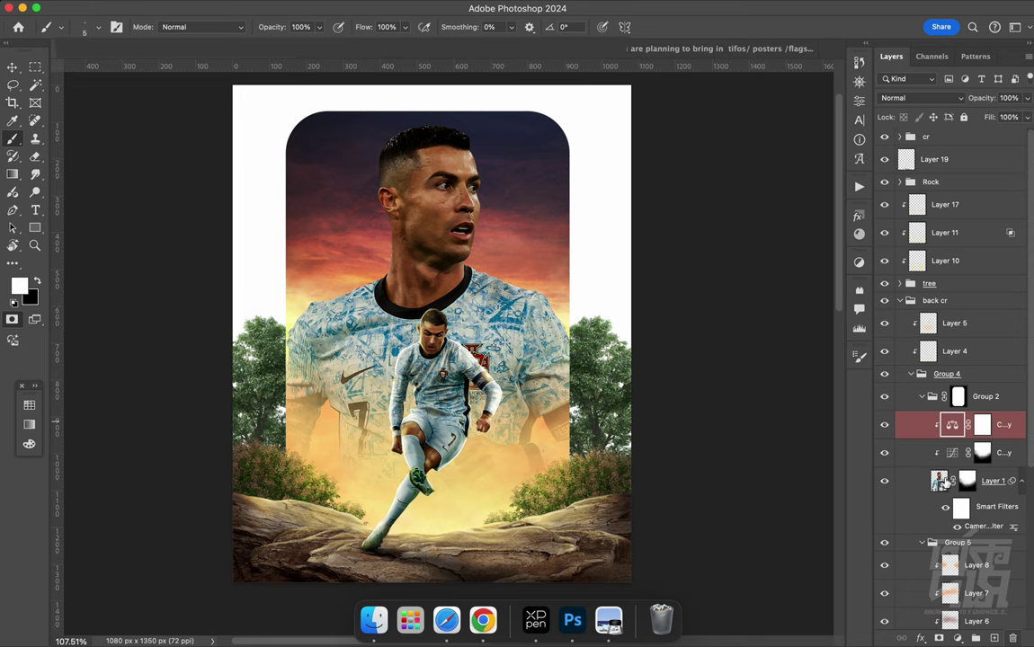
pyautogui.click(926, 453)
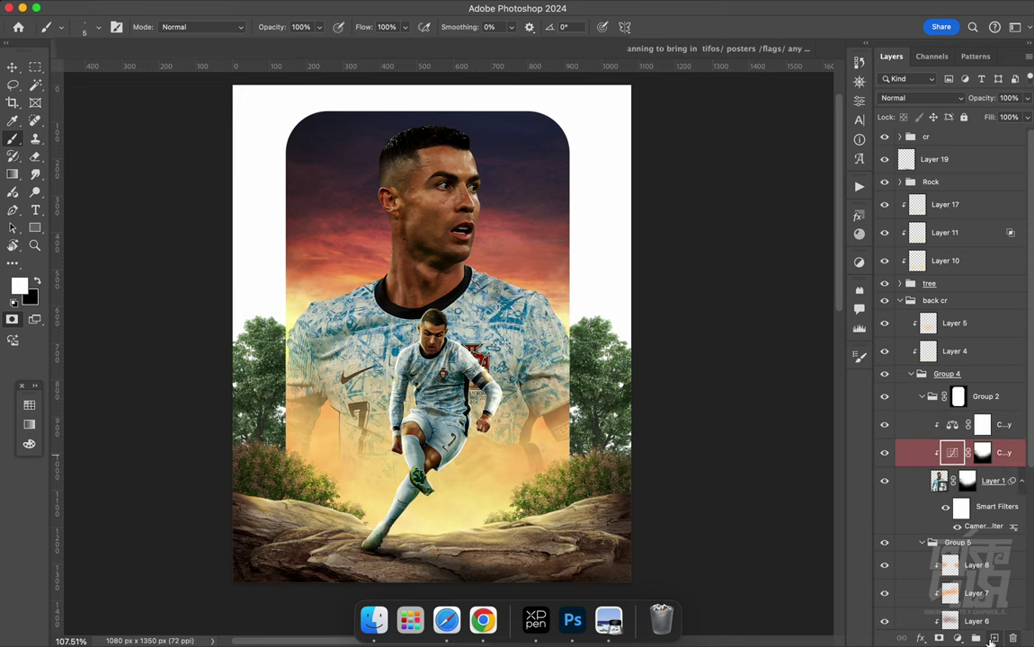
pyautogui.click(993, 638)
# Choose the Soft Round Pressure Opacity and Flow brush and rotate the canvas view
pyautogui.rightClick(486, 338)
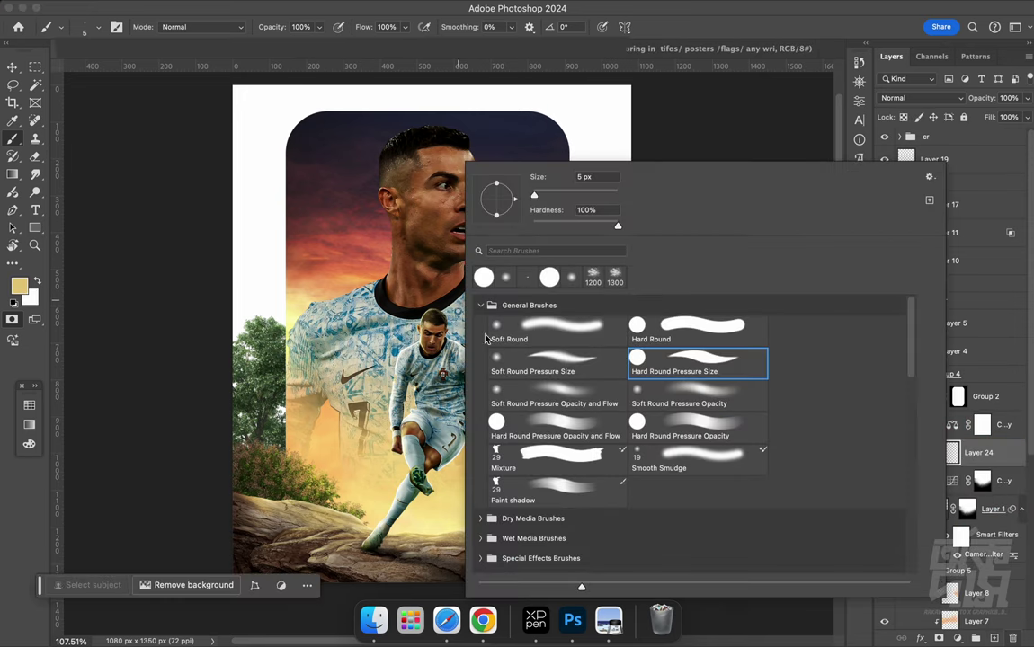
pyautogui.click(569, 410)
pyautogui.click(347, 263)
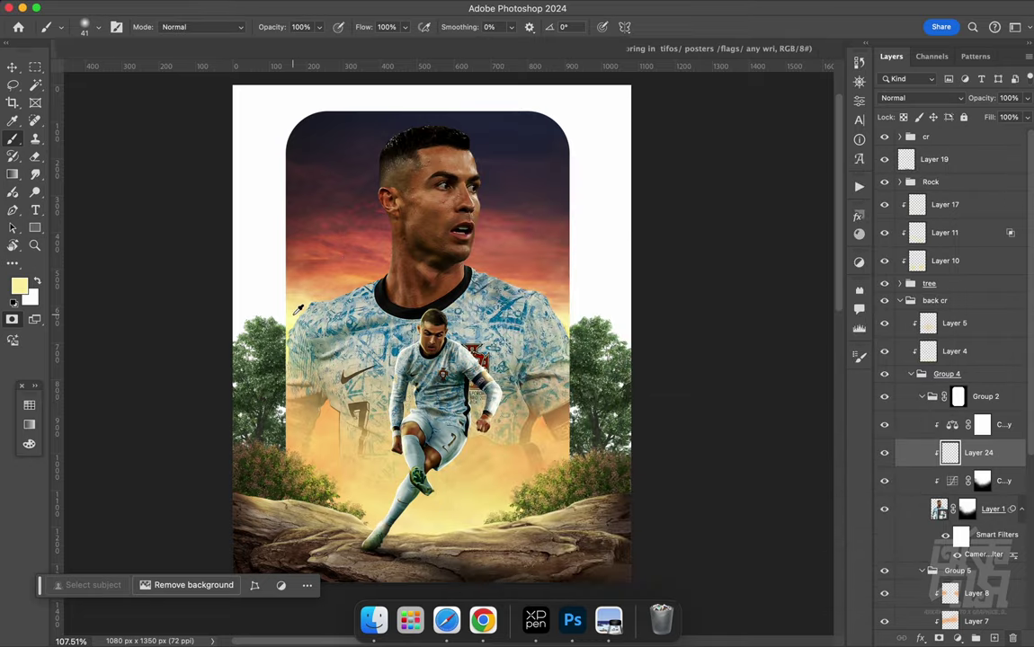
pyautogui.press('r')
pyautogui.moveTo(312, 268)
pyautogui.mouseDown()
pyautogui.moveTo(485, 319)
pyautogui.moveTo(472, 270)
pyautogui.mouseUp()
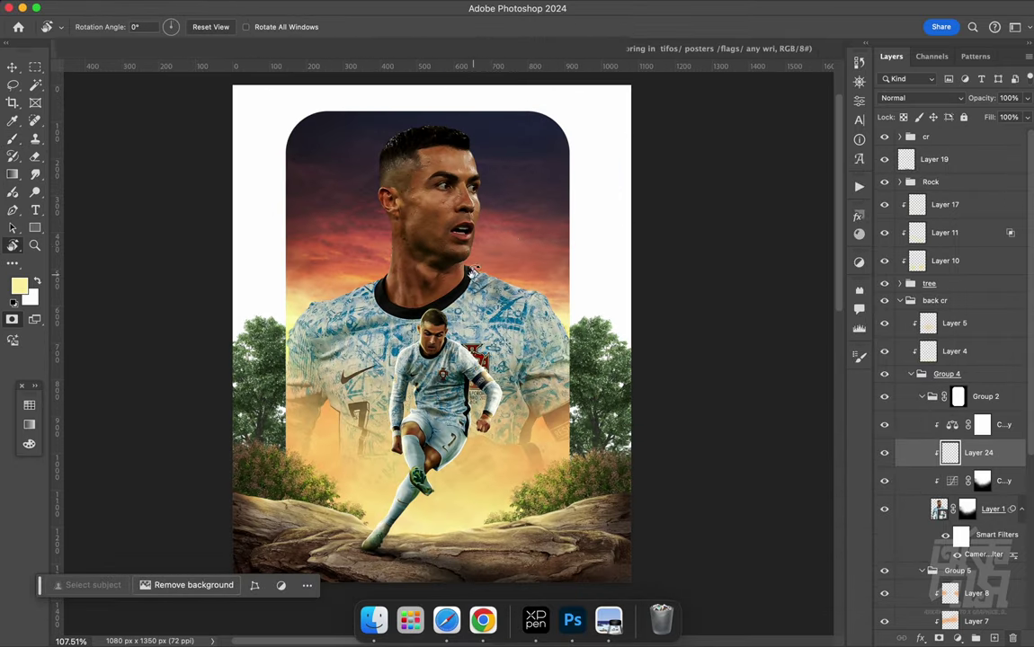
pyautogui.scroll(-5, 1007, 539)
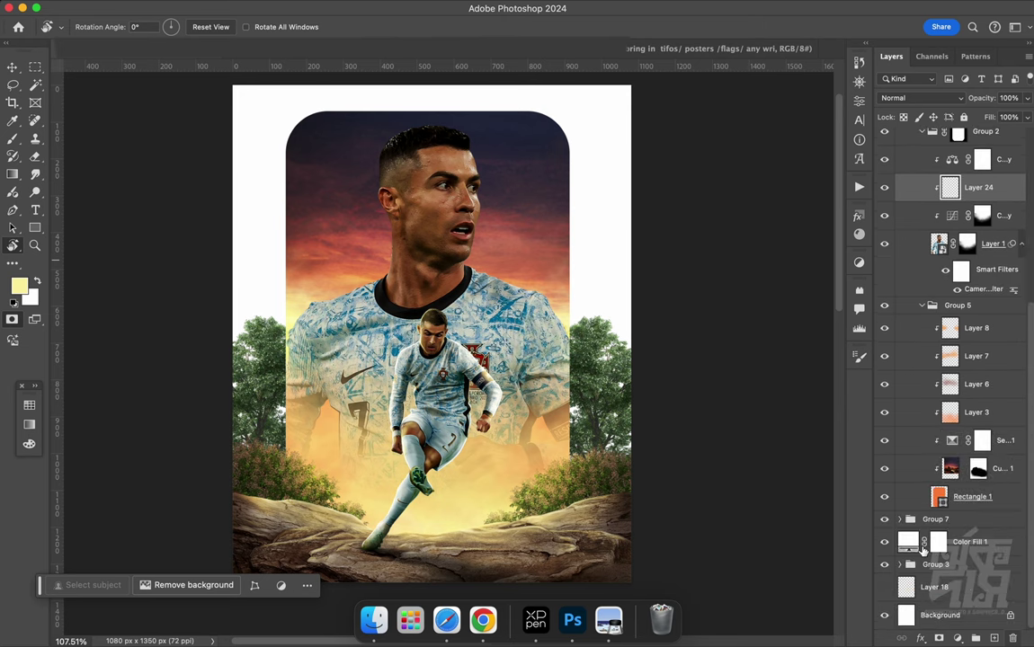
# Set Color Fill 1 to black 000000, then view the whole poster
pyautogui.doubleClick(908, 541)
pyautogui.click(687, 366)
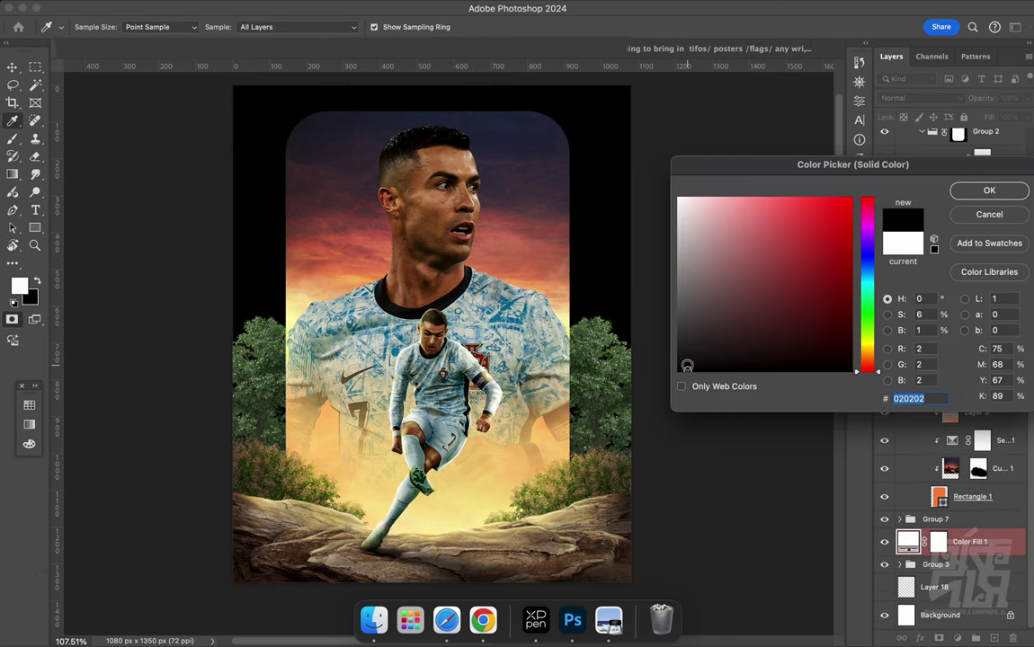
pyautogui.click(678, 370)
pyautogui.click(988, 191)
pyautogui.press('r')
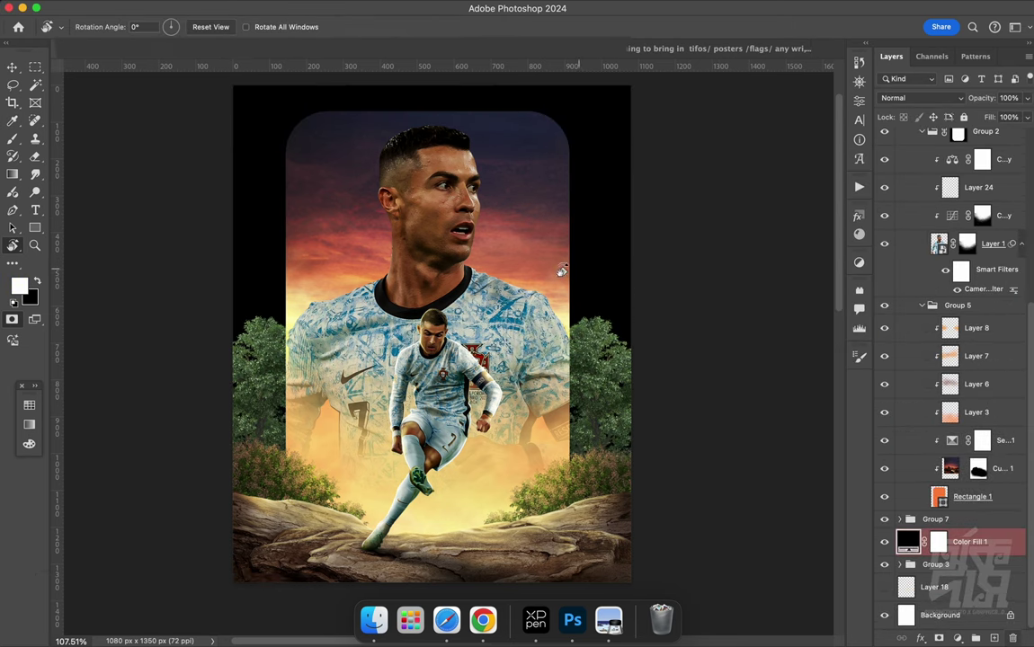
pyautogui.moveTo(561, 270)
pyautogui.mouseDown()
pyautogui.moveTo(475, 277)
pyautogui.moveTo(522, 225)
pyautogui.mouseUp()
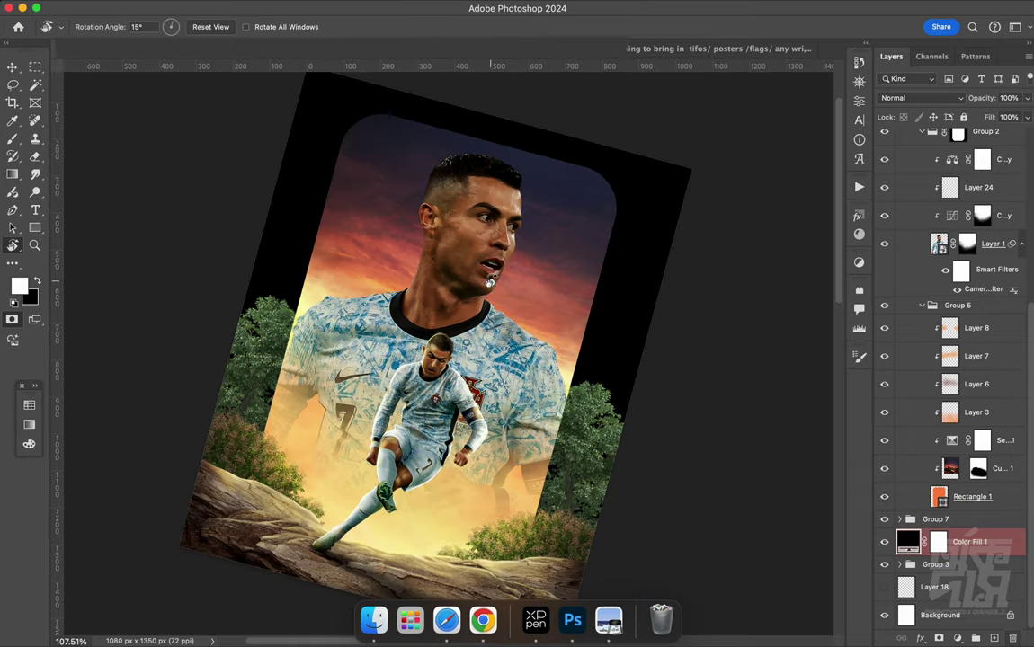
pyautogui.hotkey('ctrl', '1')
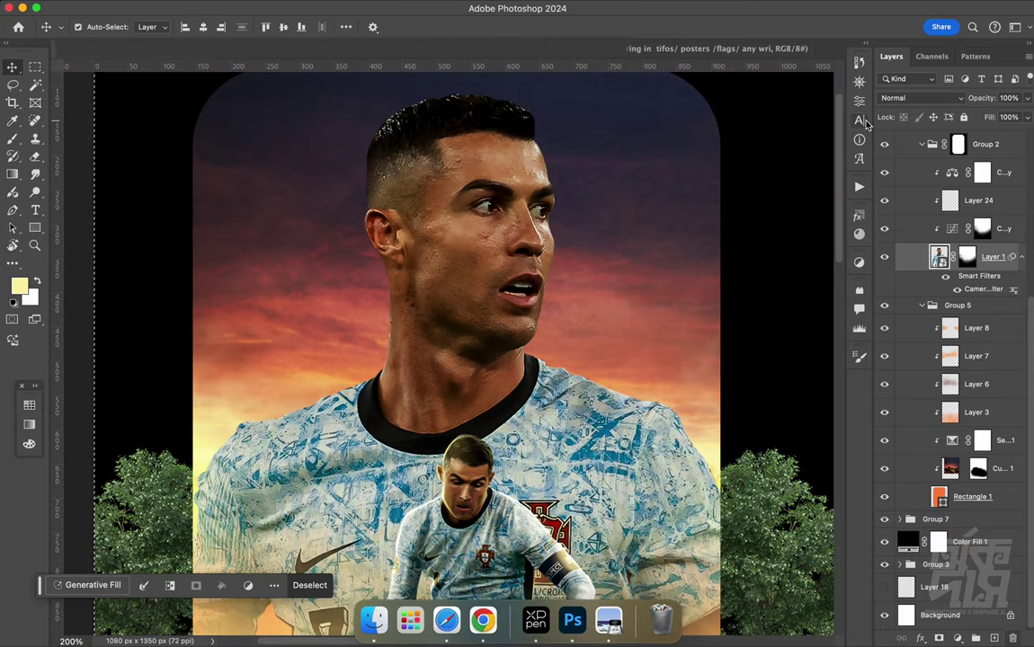
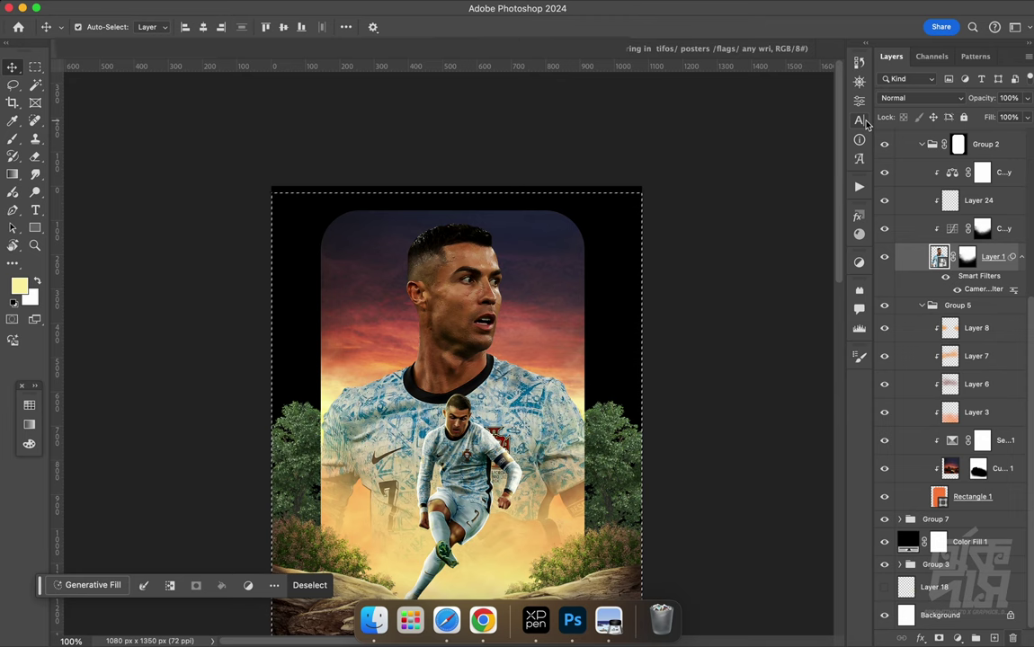
# Deselect, zoom in on the portrait, and set Layer 24 to Linear Dodge (Add)
pyautogui.hotkey('ctrl', 'd')
pyautogui.hotkey('ctrl', '+')
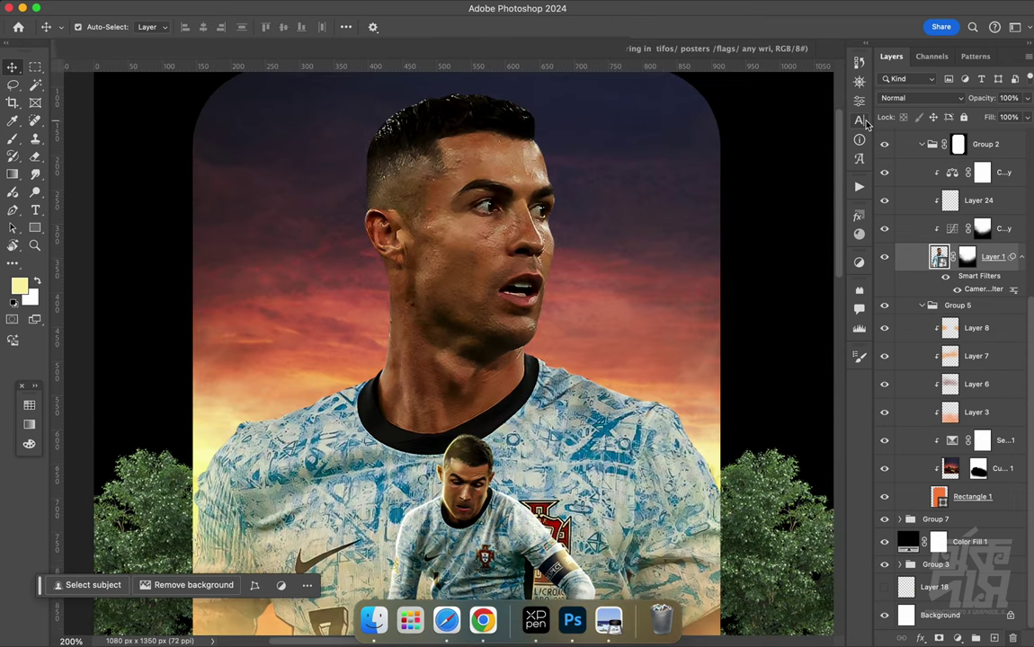
pyautogui.hotkey('ctrl', '+')
pyautogui.click(962, 208)
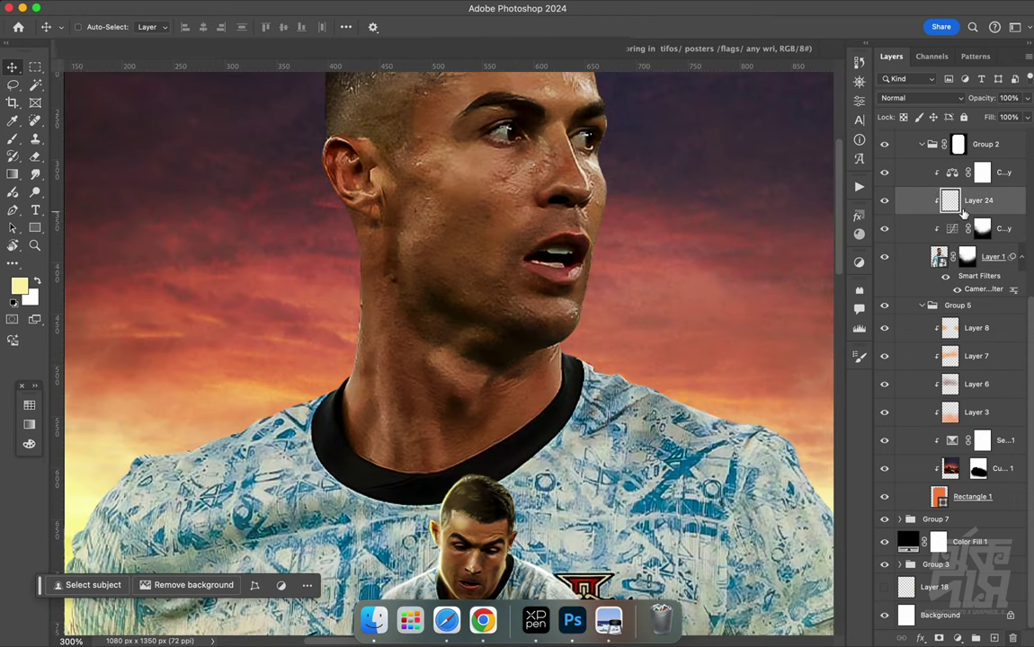
pyautogui.click(907, 98)
pyautogui.click(912, 263)
pyautogui.press('b')
# Paint soft glow along the shirt shoulder and the shirt's left edge with a 20 px brush
pyautogui.moveTo(392, 280); pyautogui.dragTo(426, 249)
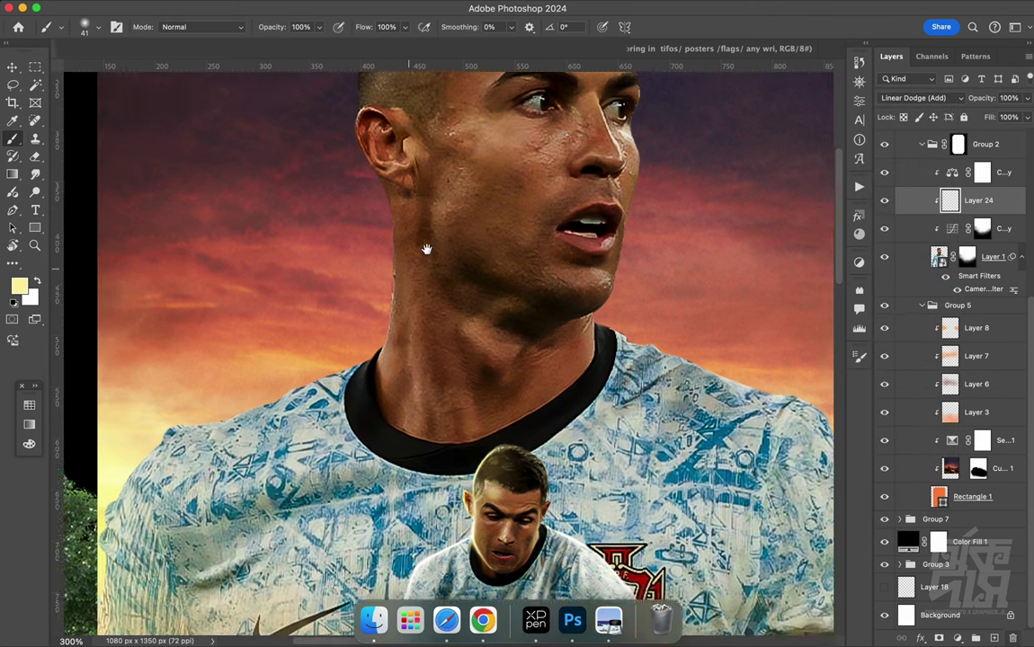
pyautogui.scroll(-5, 426, 249)
pyautogui.hscroll(-5, 426, 249)
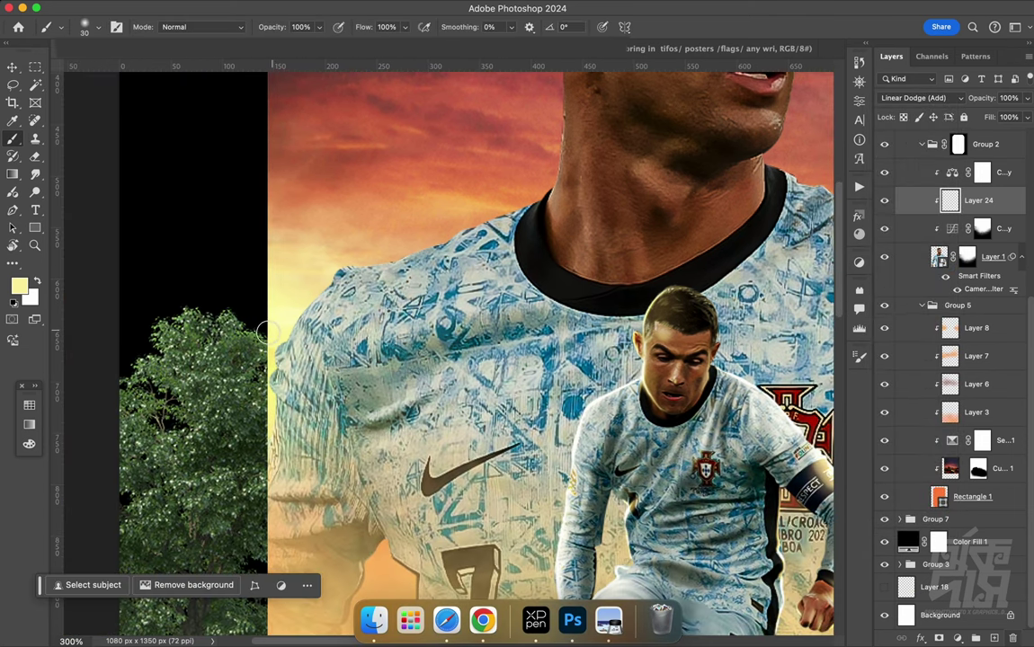
pyautogui.moveTo(342, 252)
pyautogui.mouseDown()
pyautogui.moveTo(360, 254)
pyautogui.moveTo(468, 193)
pyautogui.mouseUp()
pyautogui.press('[')
pyautogui.press(']')
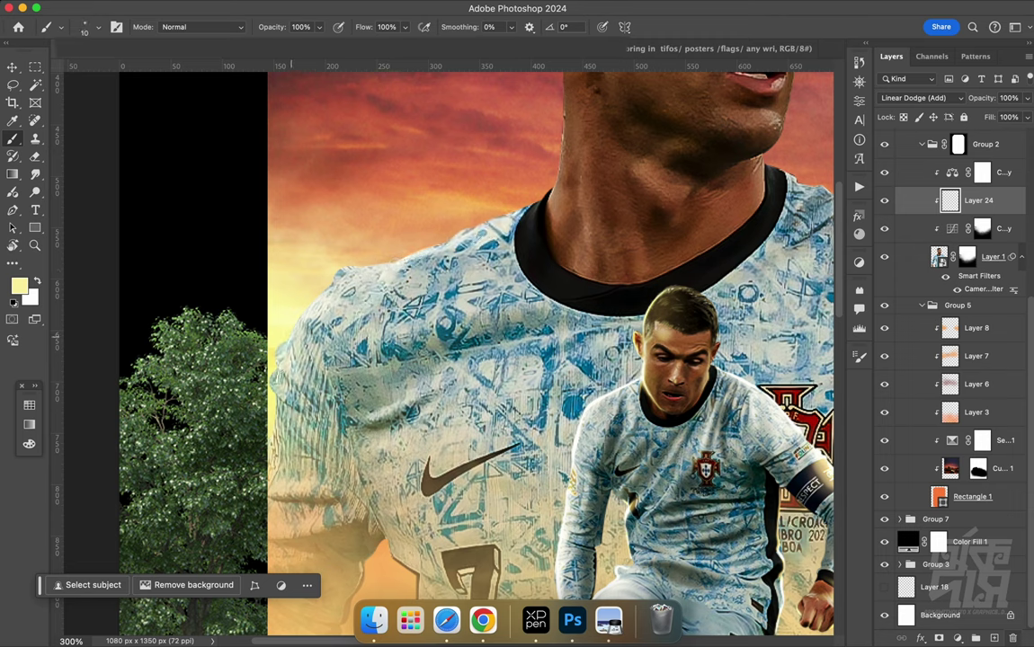
pyautogui.press('[')
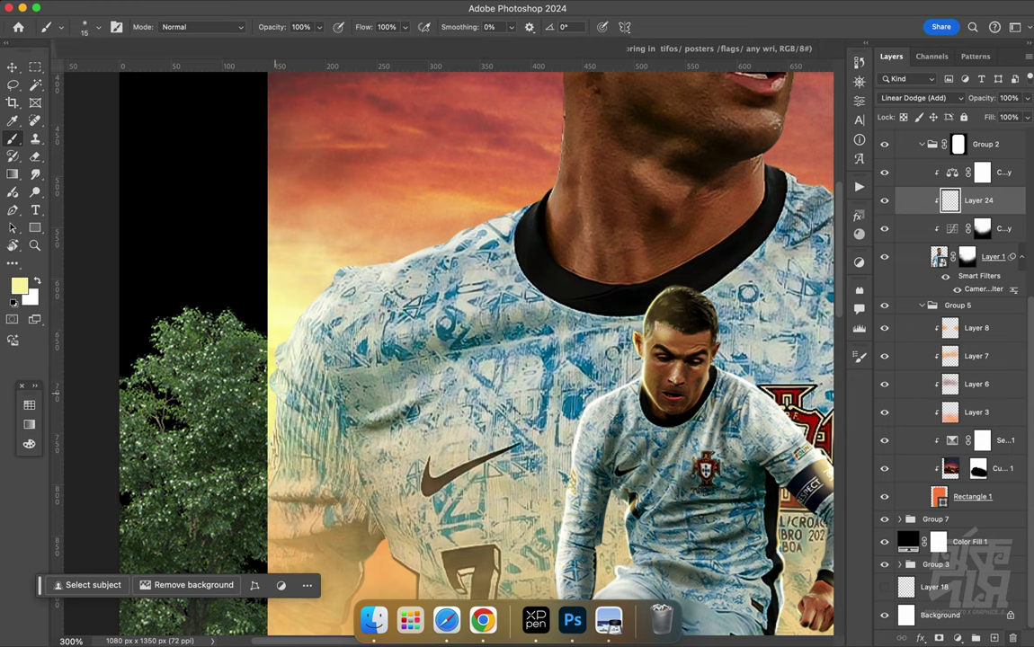
pyautogui.press(']')
pyautogui.moveTo(270, 360); pyautogui.dragTo(265, 400)
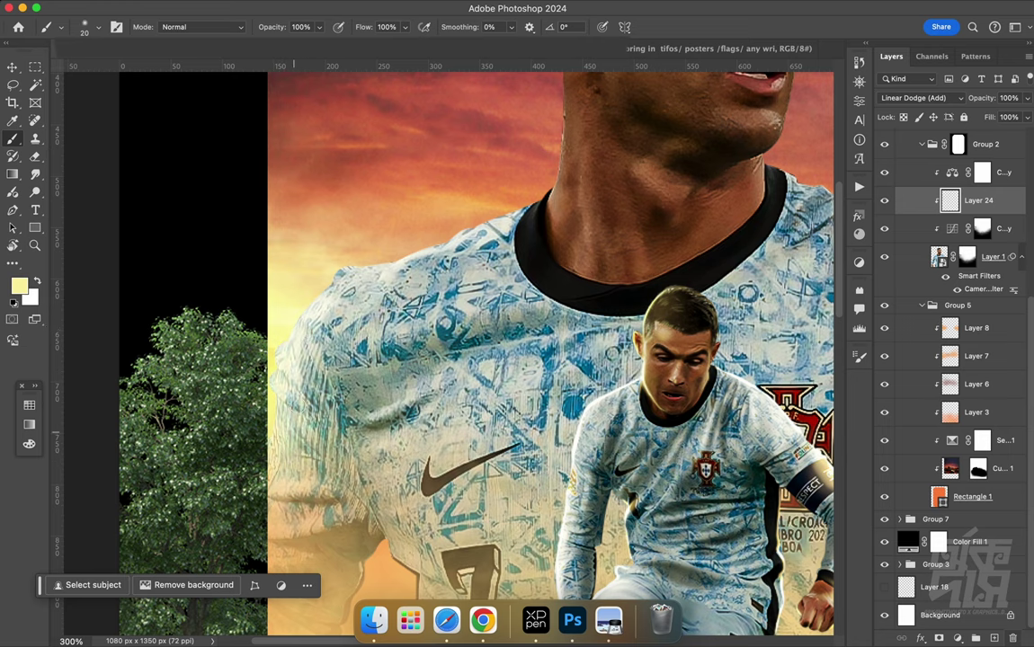
pyautogui.scroll(5, 315, 324)
pyautogui.hscroll(5, 314, 324)
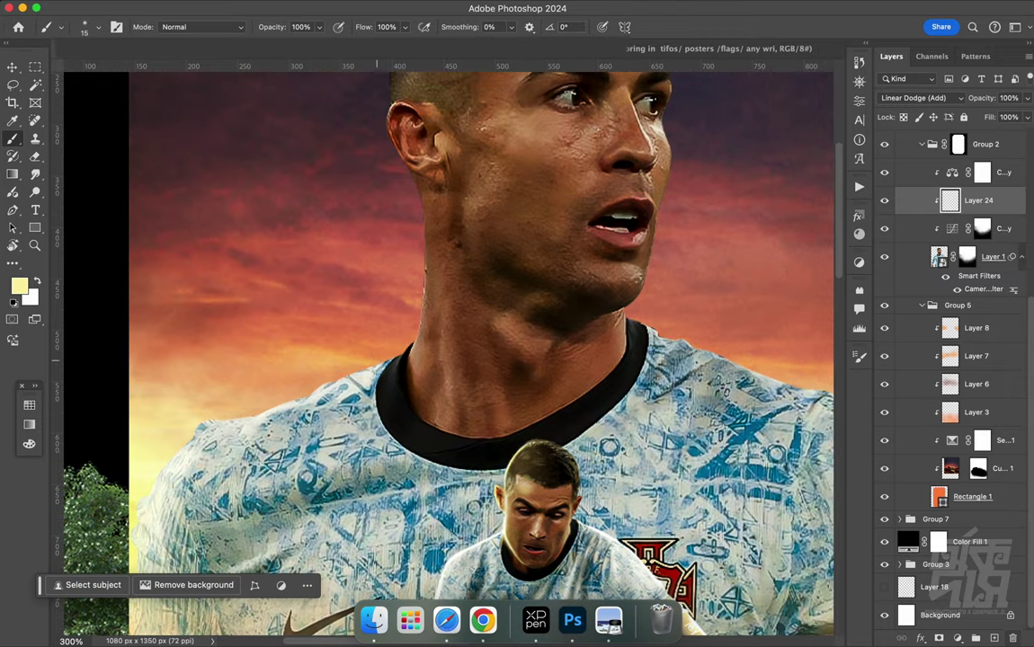
# Sample collar, neck and cream colours and paint glowing strokes on the neck and collar
pyautogui.keyDown('alt'); pyautogui.click(394, 361); pyautogui.keyUp('alt')
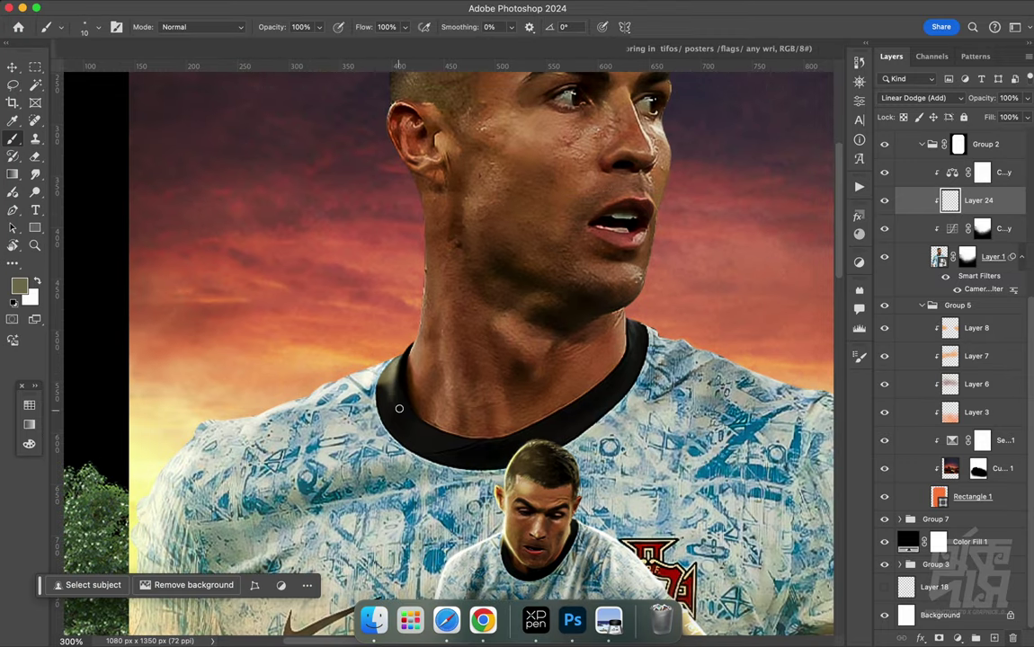
pyautogui.press('r')
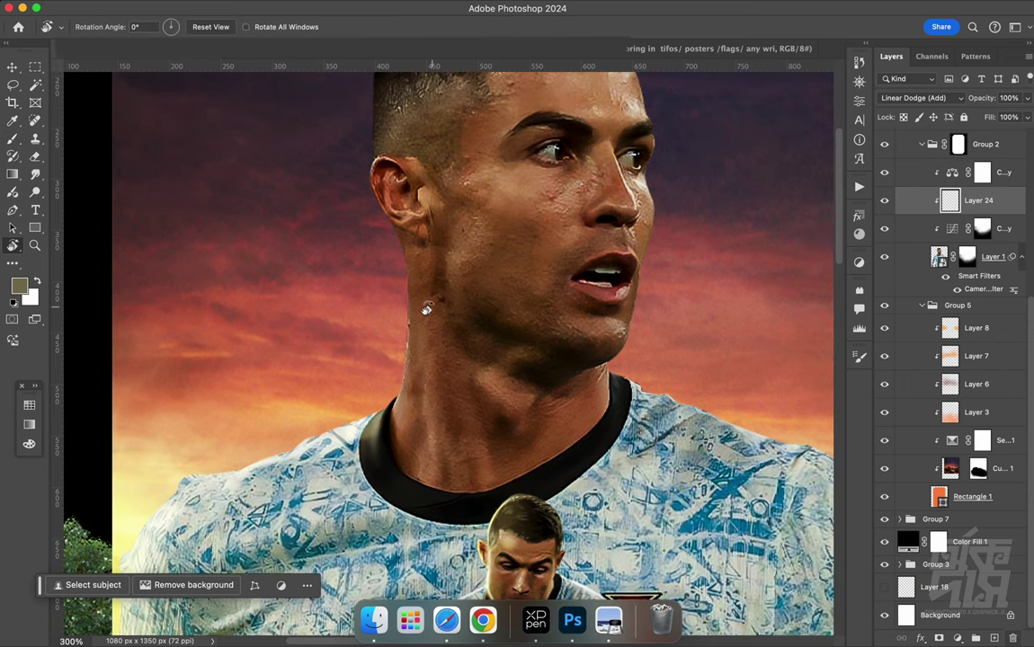
pyautogui.moveTo(432, 296); pyautogui.dragTo(489, 270)
pyautogui.keyDown('alt'); pyautogui.click(407, 312); pyautogui.keyUp('alt')
pyautogui.moveTo(407, 312); pyautogui.dragTo(423, 312)
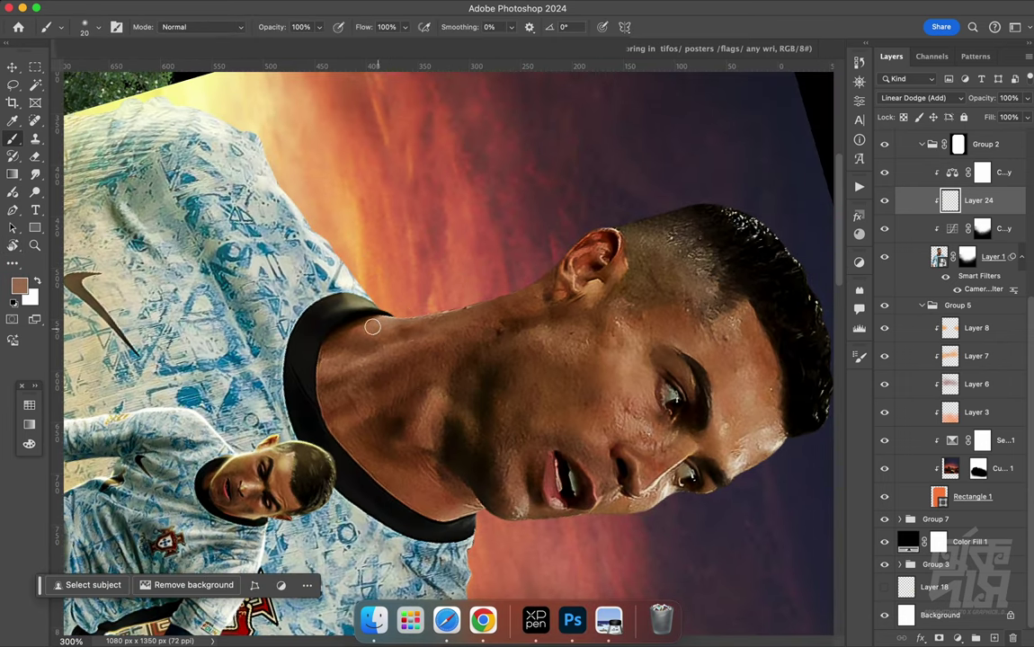
pyautogui.moveTo(510, 305); pyautogui.dragTo(526, 276)
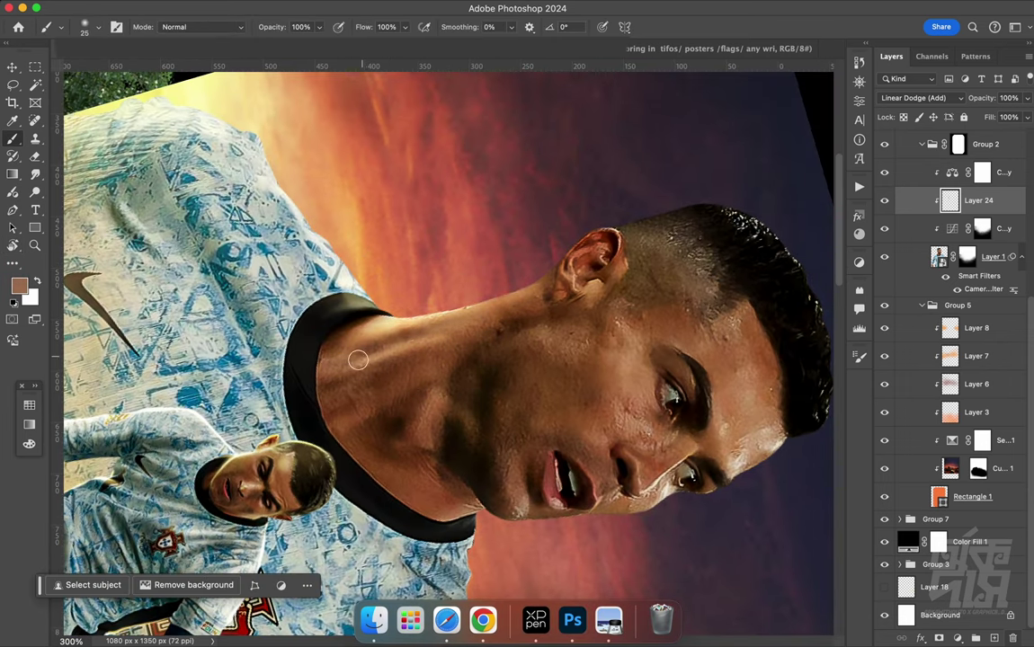
pyautogui.keyDown('alt'); pyautogui.click(351, 291); pyautogui.keyUp('alt')
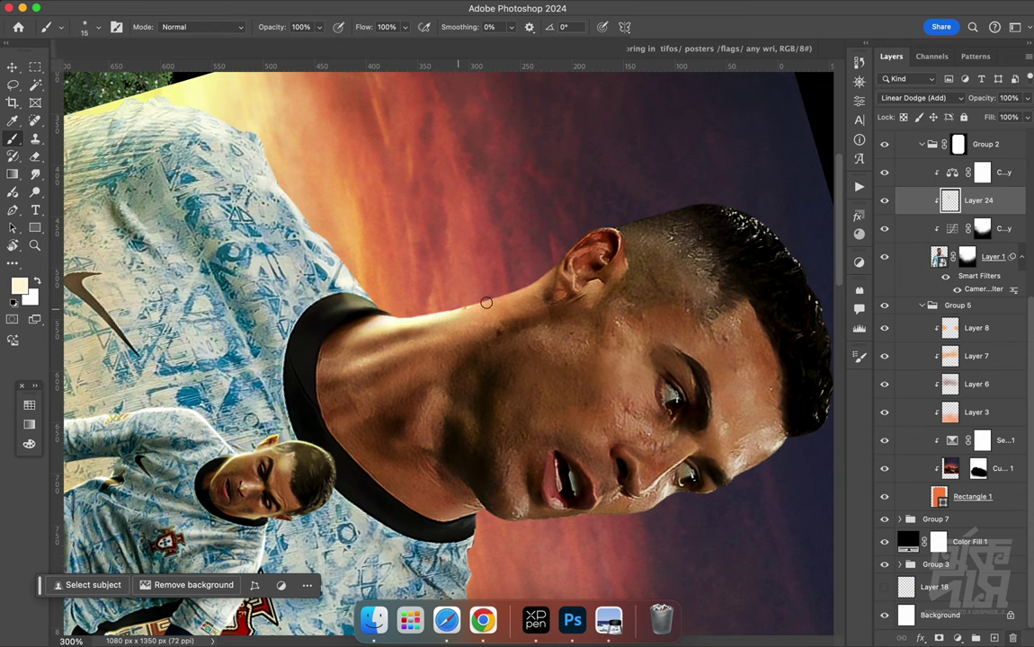
pyautogui.press('r')
pyautogui.moveTo(485, 297); pyautogui.dragTo(433, 371)
pyautogui.press(']')
pyautogui.press('[')
pyautogui.press('[')
pyautogui.press('[')
pyautogui.press('[')
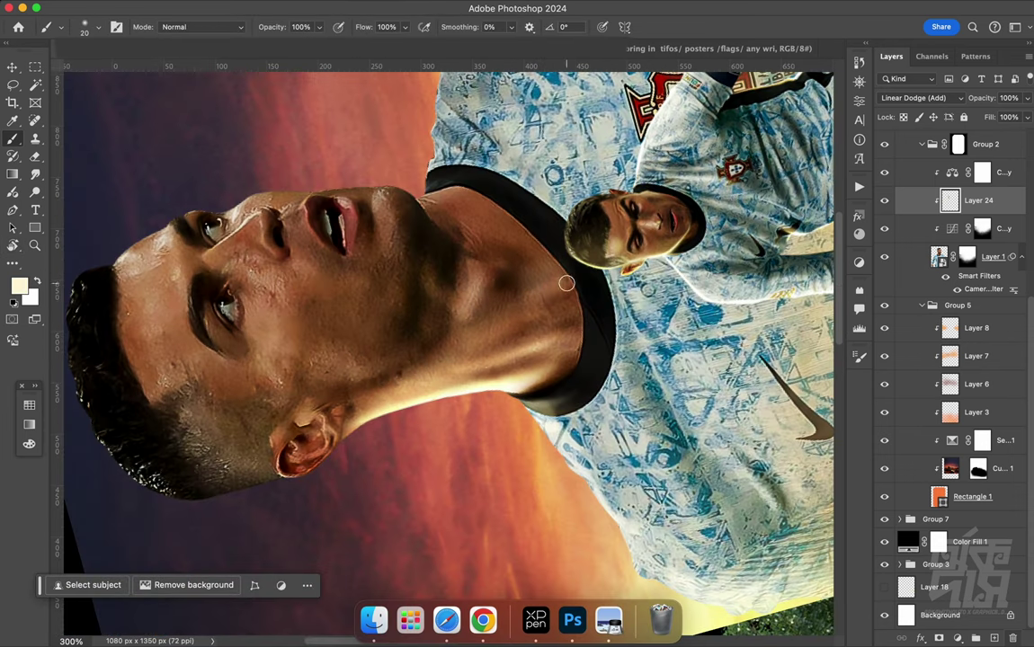
pyautogui.press('r')
pyautogui.moveTo(565, 281); pyautogui.dragTo(363, 399)
pyautogui.press('r')
pyautogui.moveTo(426, 387); pyautogui.dragTo(374, 298)
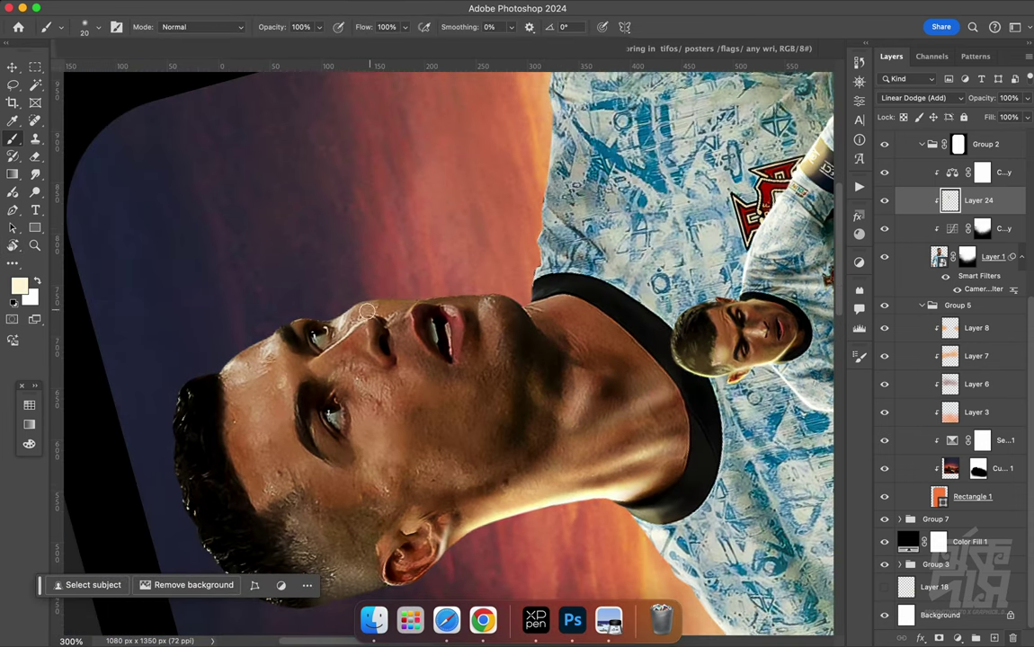
pyautogui.press(']')
pyautogui.press(']')
pyautogui.press(']')
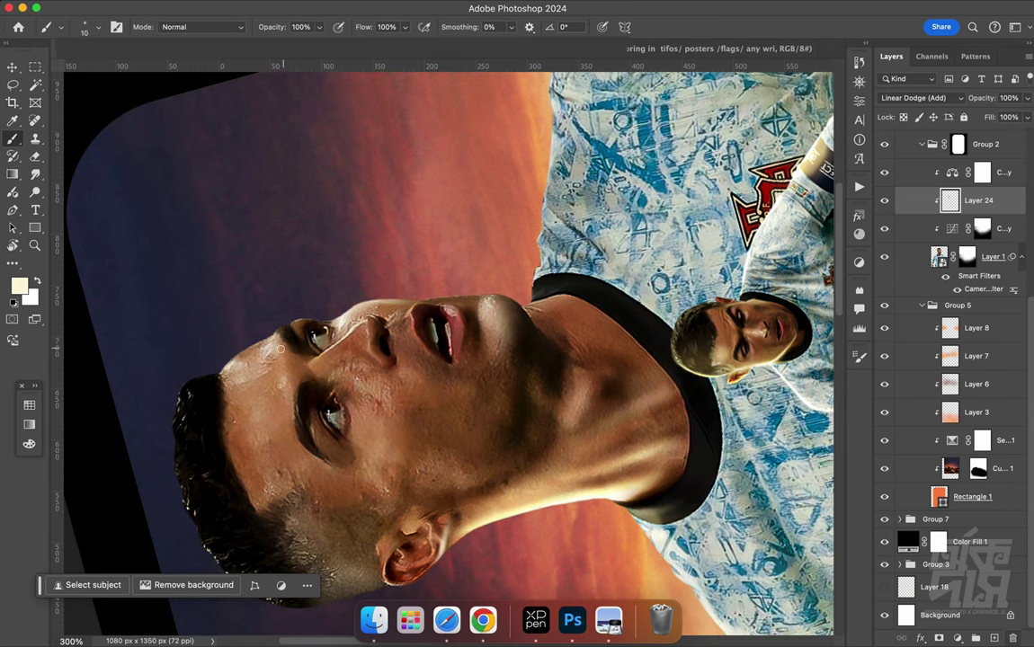
# Sample tan skin tones and lighten the left cheek and under-eye area with a 40 px brush
pyautogui.keyDown('alt'); pyautogui.click(250, 390); pyautogui.keyUp('alt')
pyautogui.press('r')
pyautogui.press('Escape')
pyautogui.keyDown('alt'); pyautogui.click(282, 415); pyautogui.keyUp('alt')
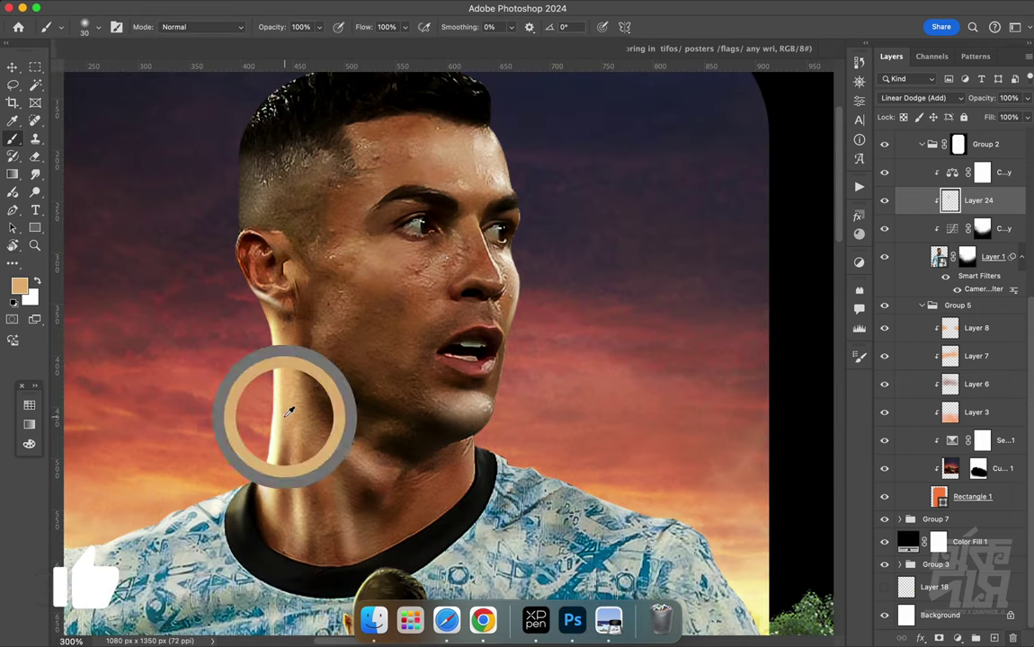
pyautogui.press(']')
pyautogui.moveTo(390, 324); pyautogui.dragTo(369, 234)
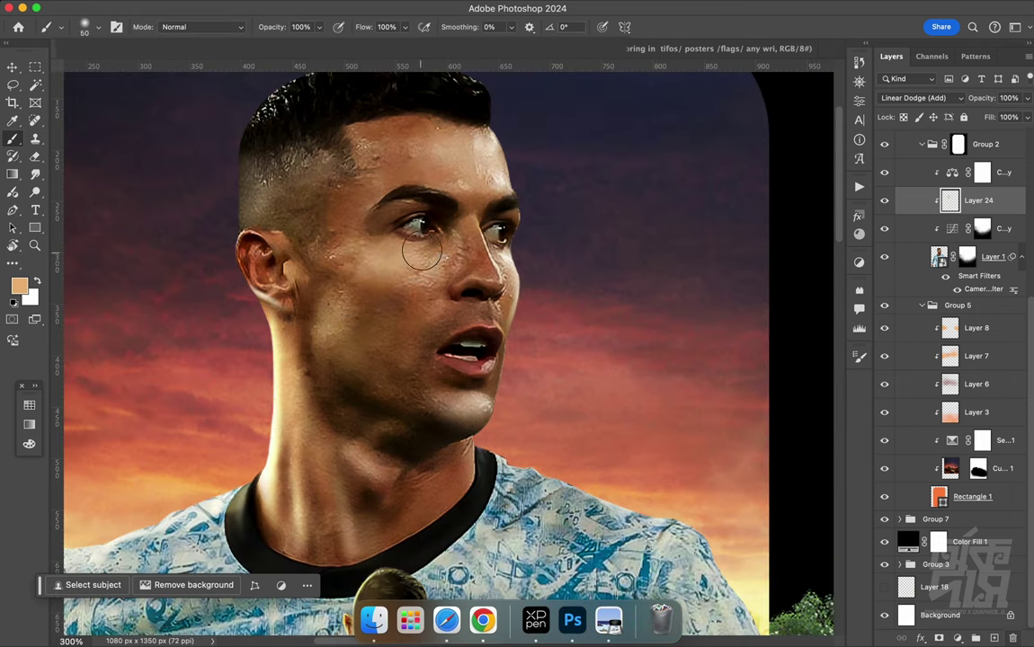
pyautogui.press('[')
pyautogui.press('[')
pyautogui.press('[')
pyautogui.press(']')
pyautogui.press(']')
pyautogui.press(']')
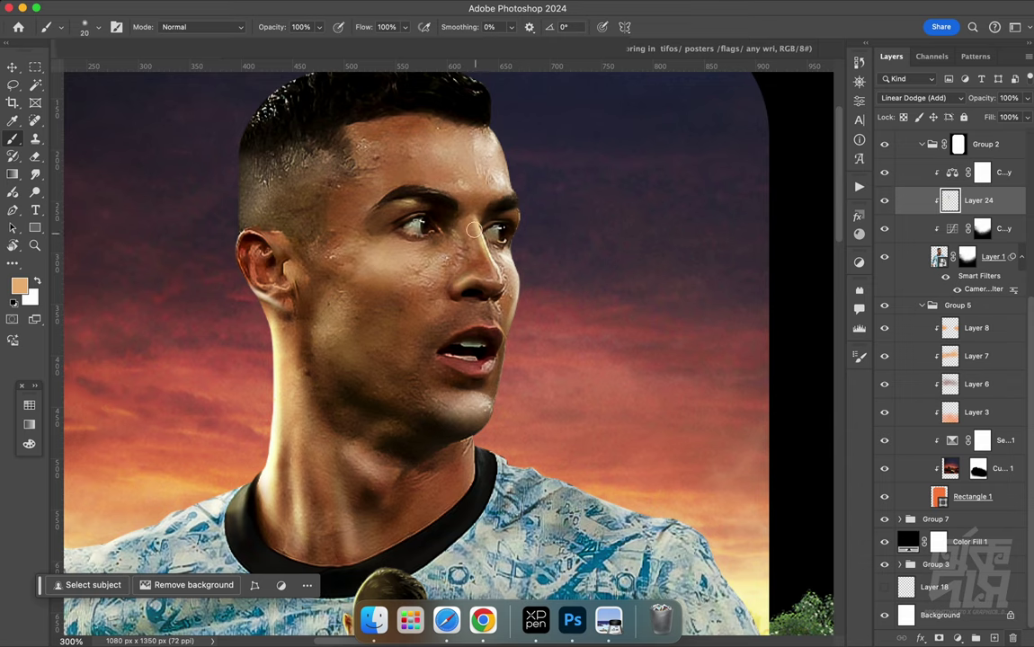
pyautogui.press('[')
pyautogui.press('[')
pyautogui.press('[')
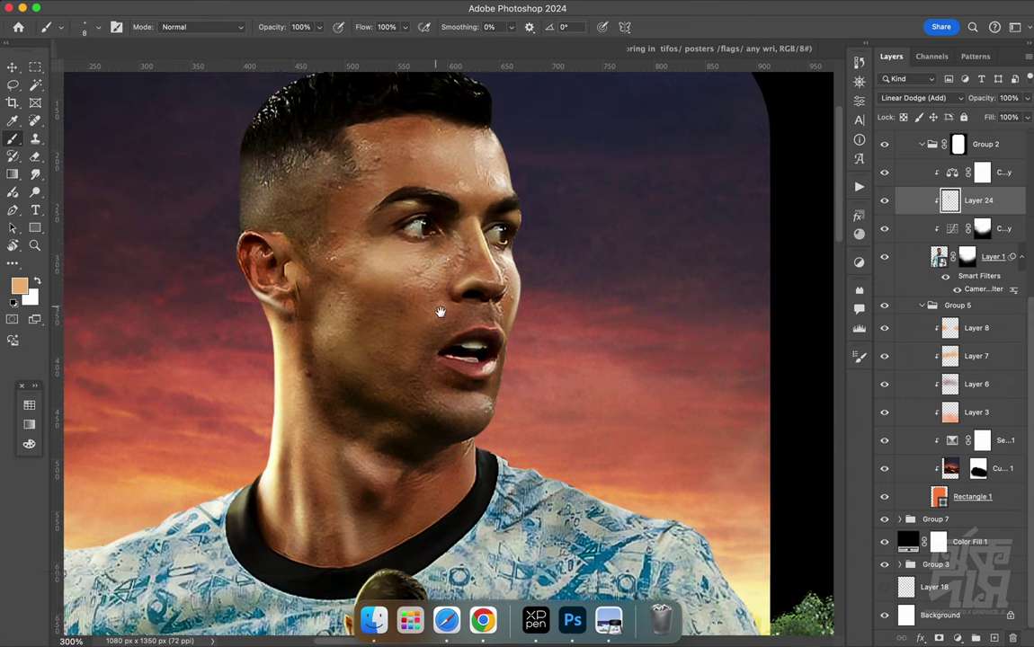
# Brighten the neck and collar with glow strokes using a 60 px brush
pyautogui.scroll(3, 439, 305)
pyautogui.hscroll(-3, 439, 305)
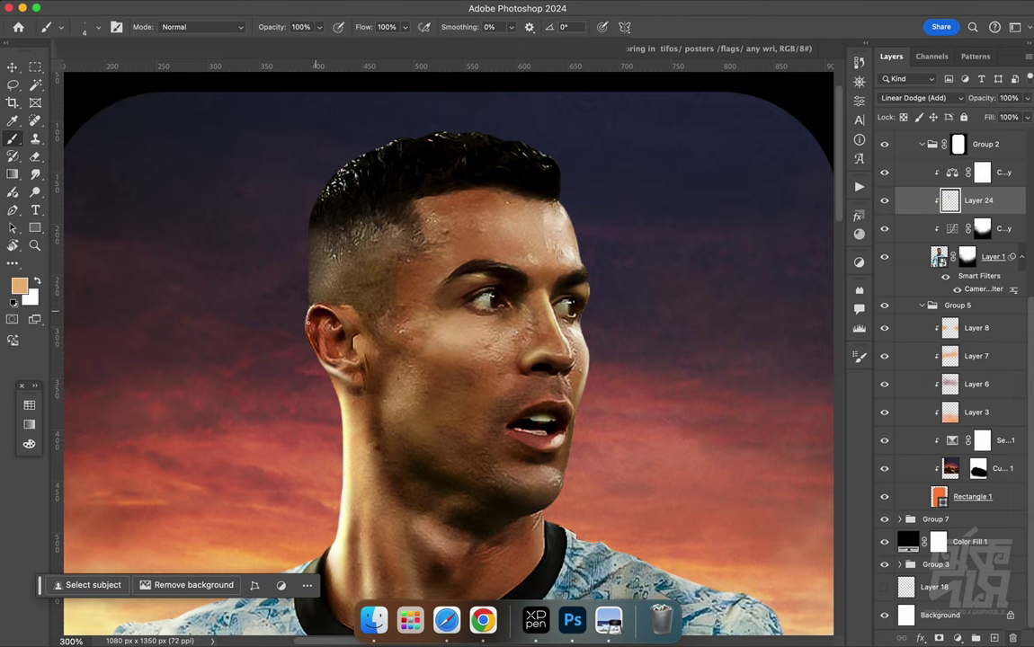
pyautogui.scroll(3, 321, 316)
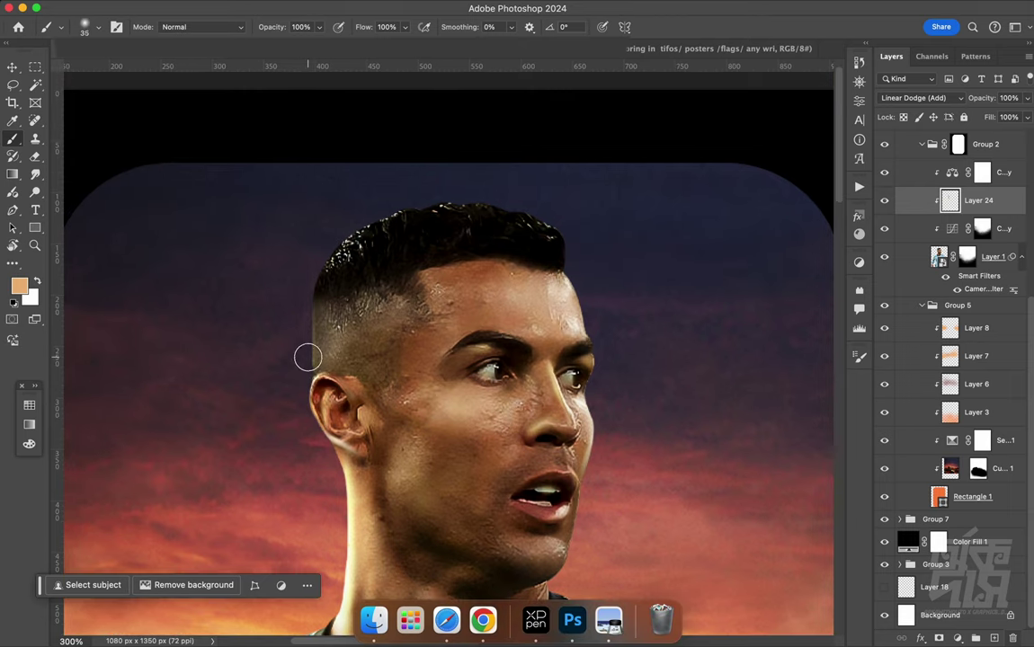
pyautogui.press('[')
pyautogui.press('[')
pyautogui.press('[')
pyautogui.scroll(1, 294, 317)
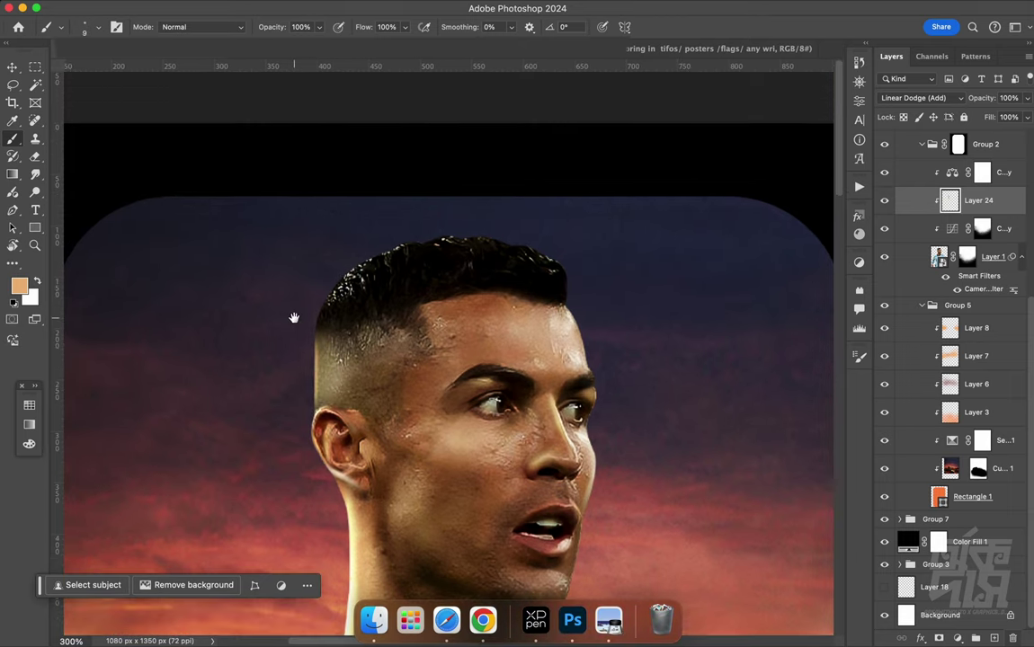
pyautogui.scroll(1, 285, 310)
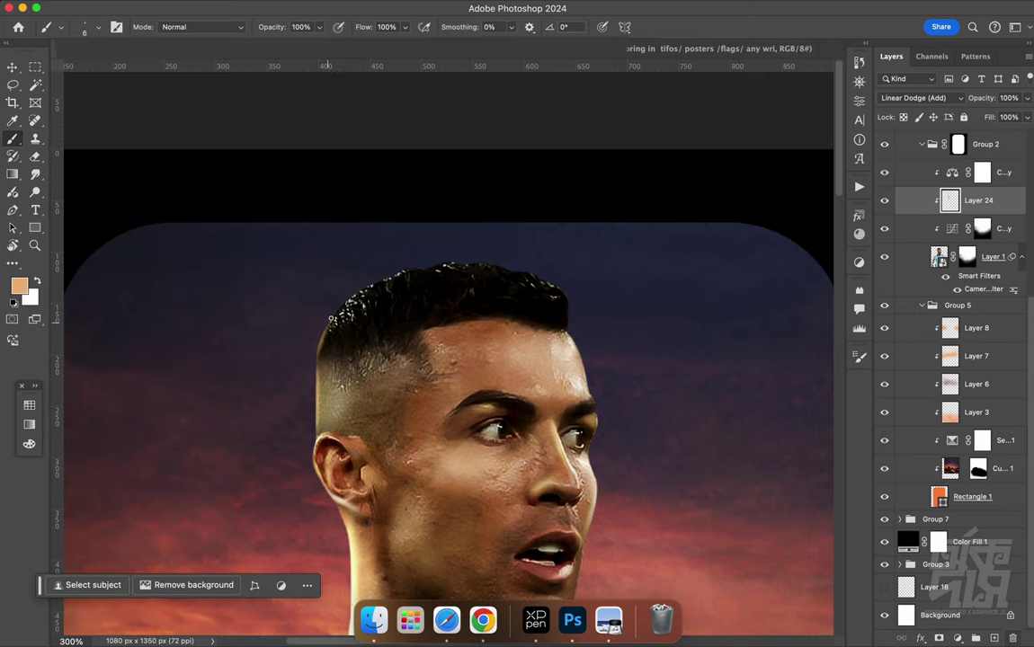
pyautogui.scroll(-4, 323, 334)
pyautogui.scroll(-10, 337, 351)
pyautogui.press(']')
pyautogui.press(']')
pyautogui.press(']')
pyautogui.scroll(-4, 404, 342)
pyautogui.scroll(8, 432, 323)
pyautogui.hscroll(4, 450, 310)
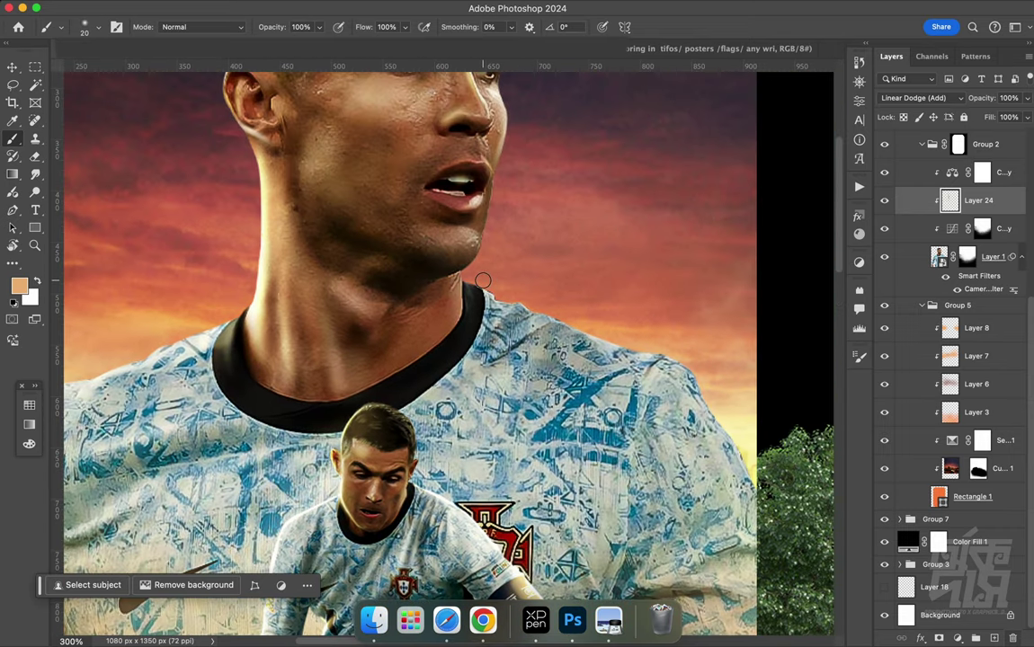
pyautogui.moveTo(486, 298)
pyautogui.mouseDown()
pyautogui.moveTo(463, 286)
pyautogui.moveTo(522, 310)
pyautogui.moveTo(436, 297)
pyautogui.mouseUp()
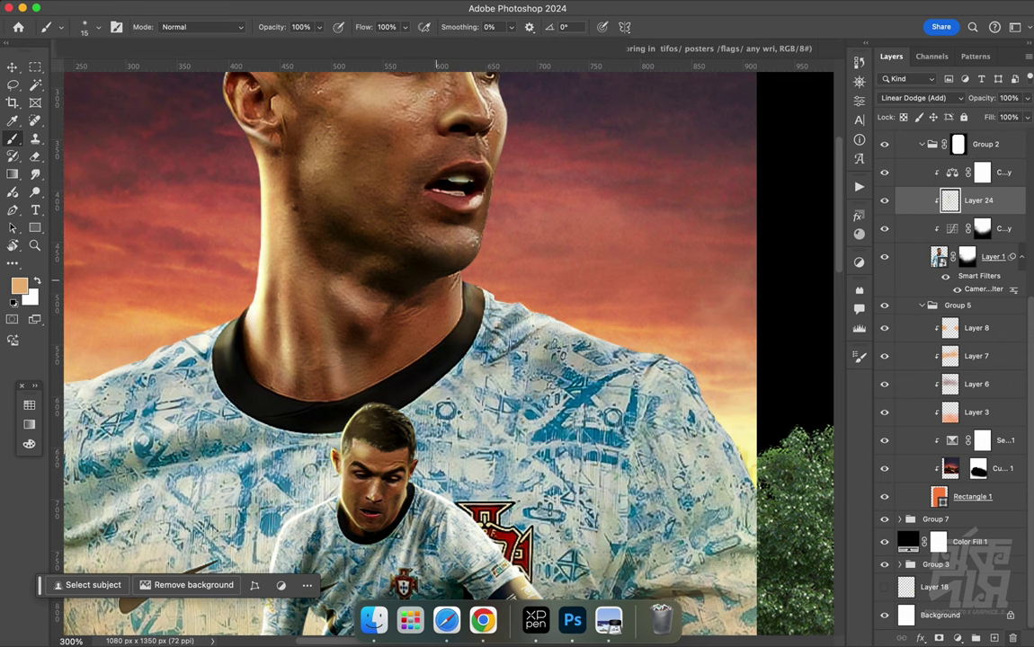
# Add a 25 px glow stroke along the shirt shoulder, then fit the whole poster on screen
pyautogui.press(']')
pyautogui.press(']')
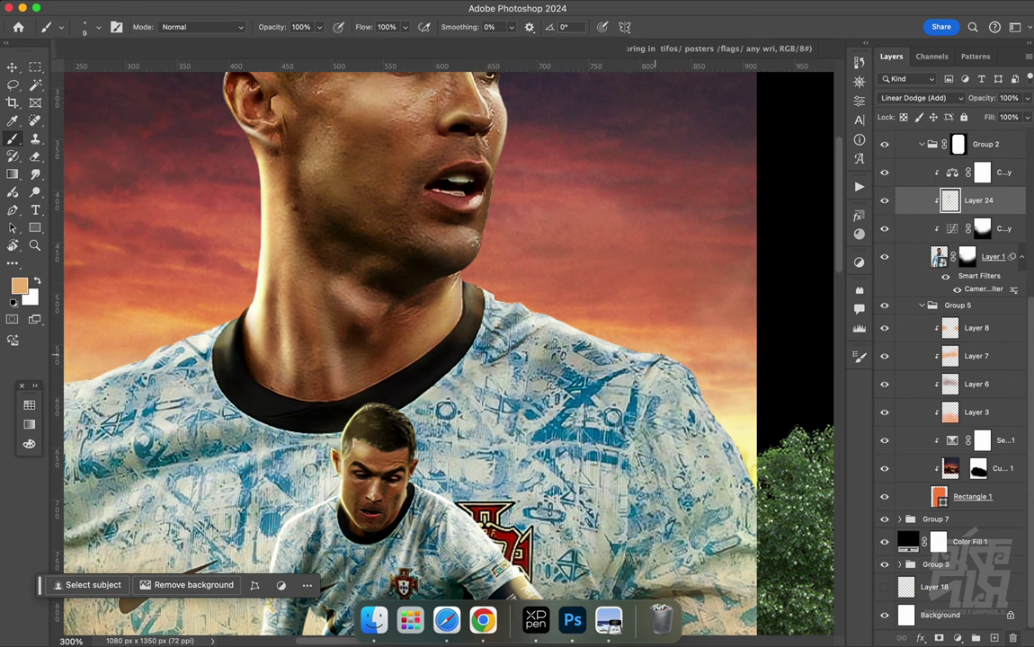
pyautogui.scroll(-3, 584, 337)
pyautogui.hscroll(3, 585, 337)
pyautogui.scroll(-2, 594, 360)
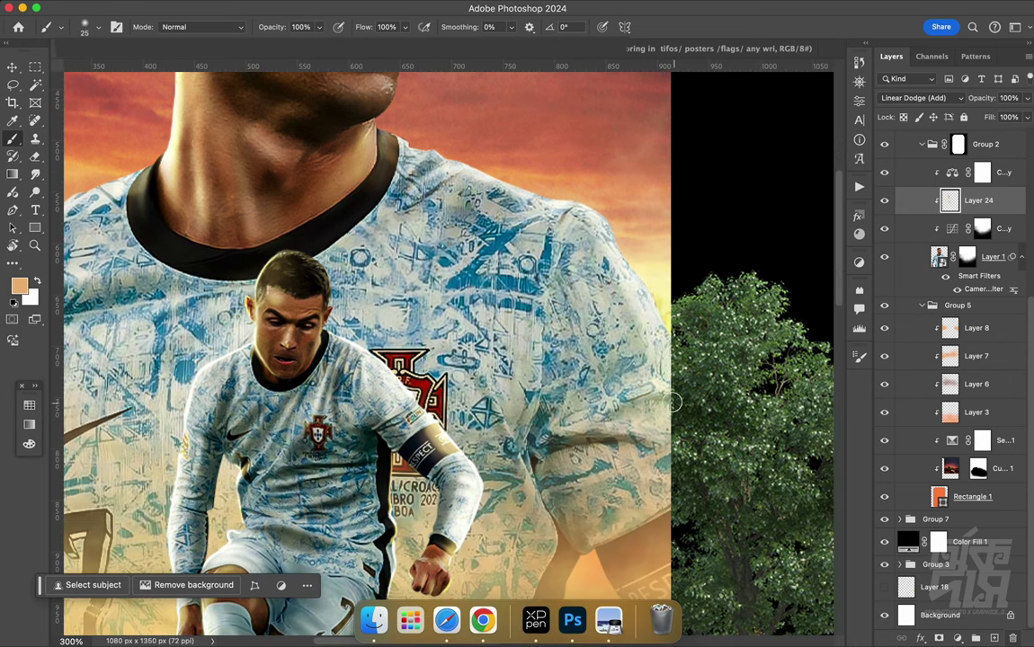
pyautogui.scroll(2, 601, 393)
pyautogui.press(']')
pyautogui.moveTo(481, 423); pyautogui.dragTo(539, 252)
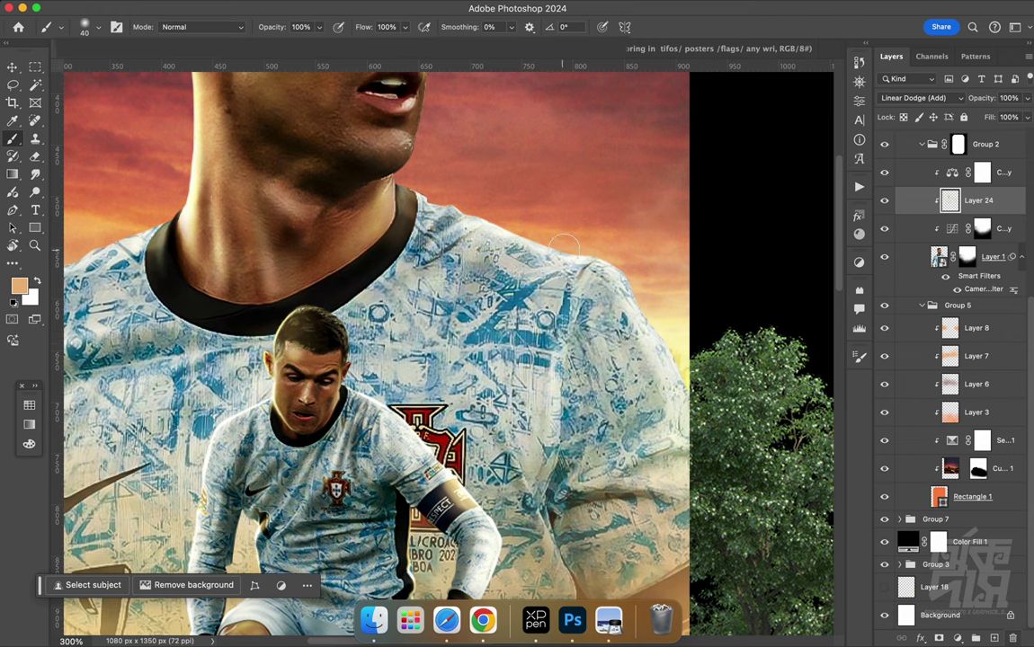
pyautogui.scroll(-2, 600, 416)
pyautogui.scroll(2, 539, 360)
pyautogui.hscroll(-3, 540, 359)
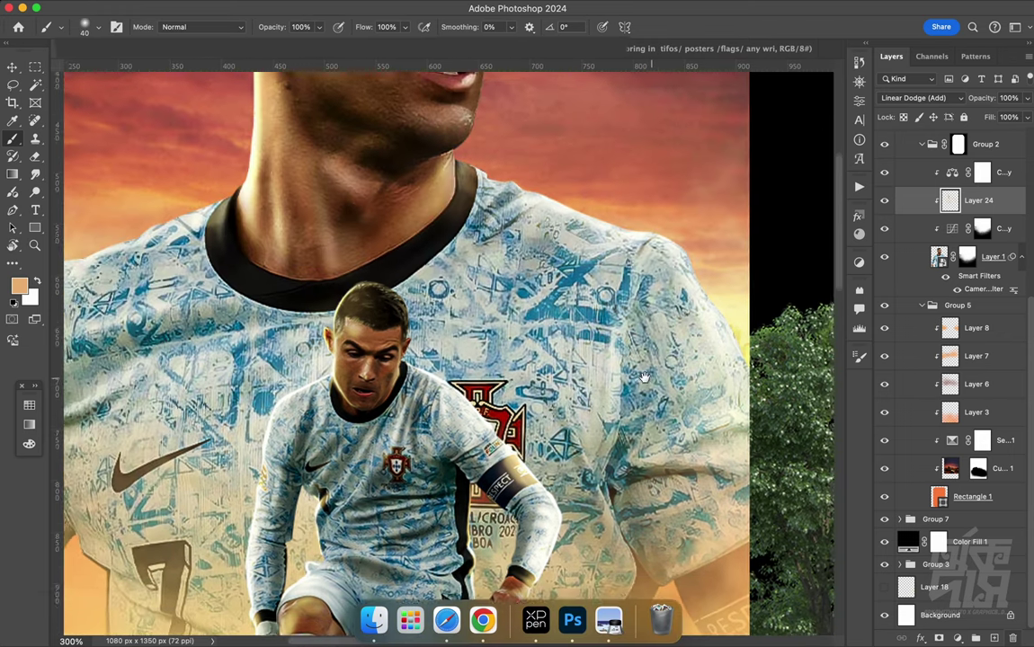
pyautogui.press(']')
pyautogui.press(']')
pyautogui.press(']')
pyautogui.press('super+0')
pyautogui.press('r')
pyautogui.moveTo(447, 346)
pyautogui.mouseDown()
pyautogui.moveTo(530, 322)
pyautogui.moveTo(467, 378)
pyautogui.mouseUp()
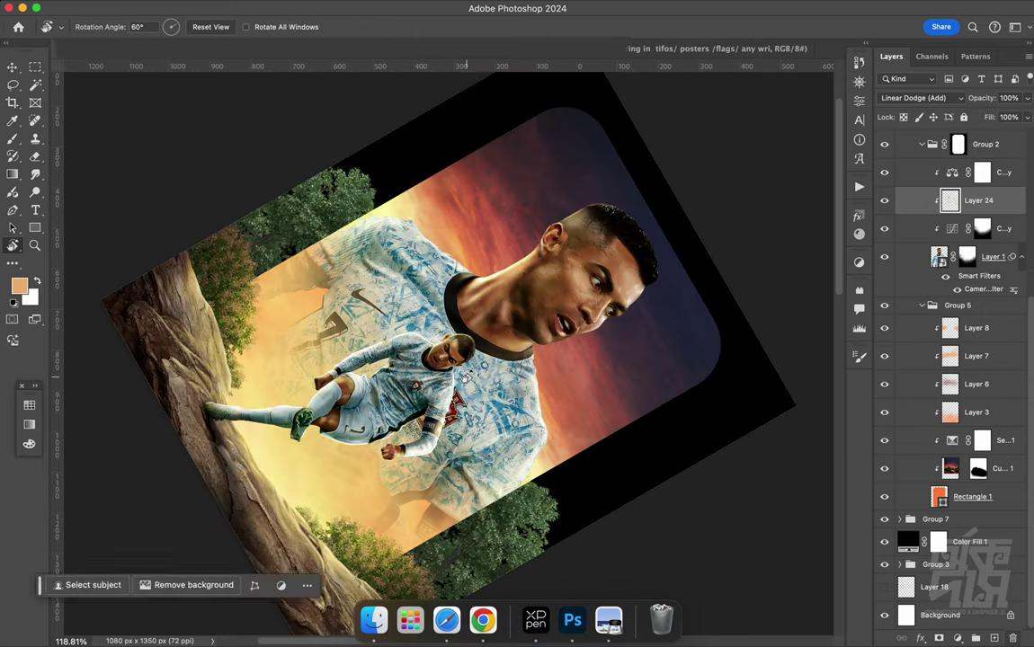
# Add a Curves adjustment clipped to Group 7, pulling highlights and midtones down to darken the trees
pyautogui.press('Escape')
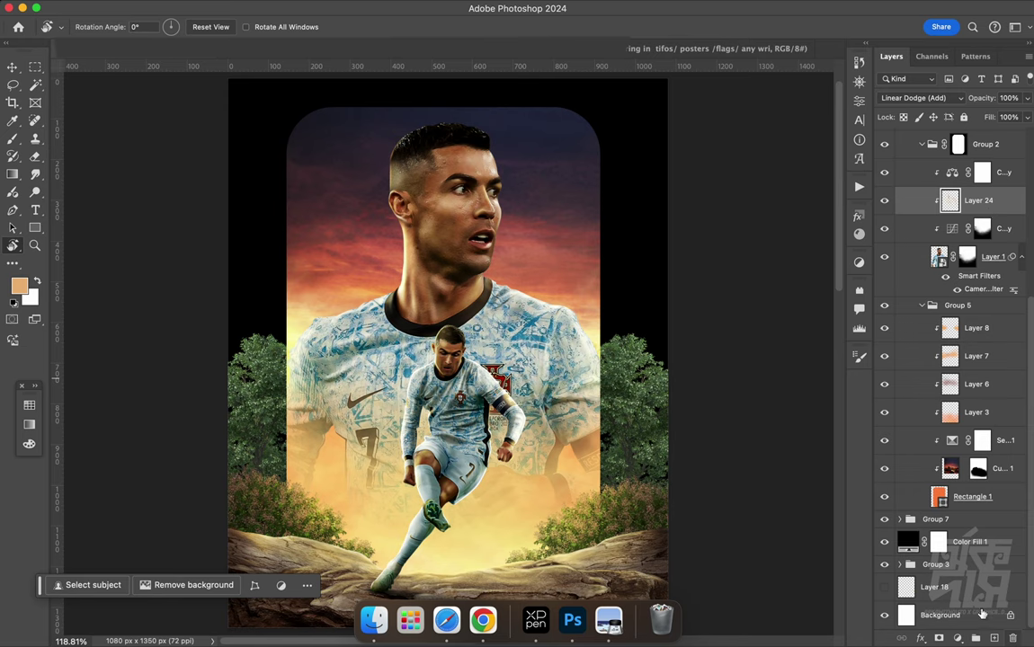
pyautogui.click(935, 520)
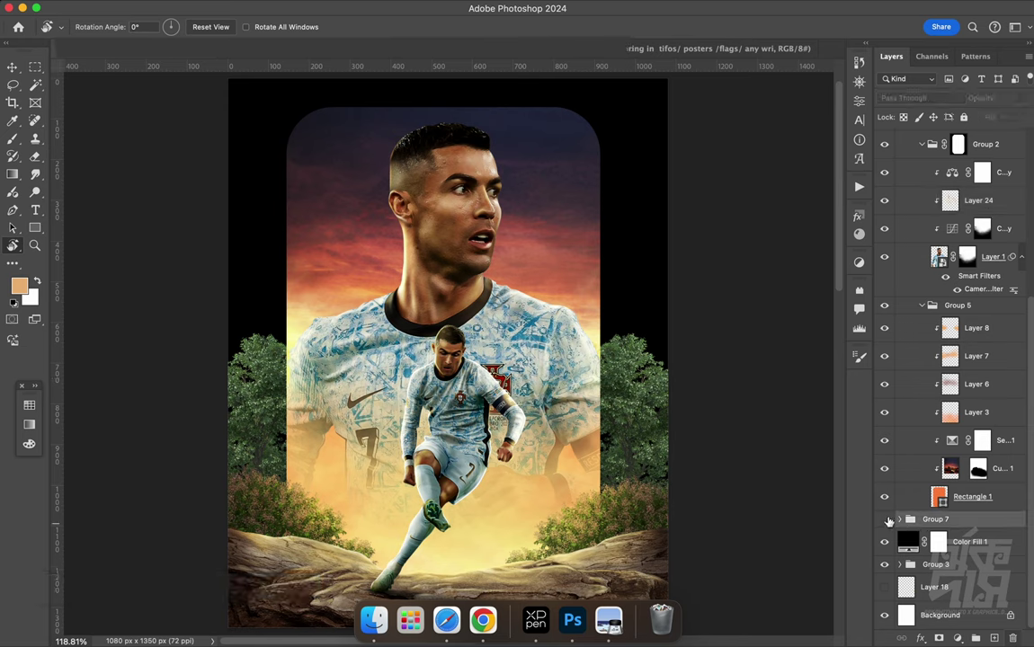
pyautogui.click(955, 638)
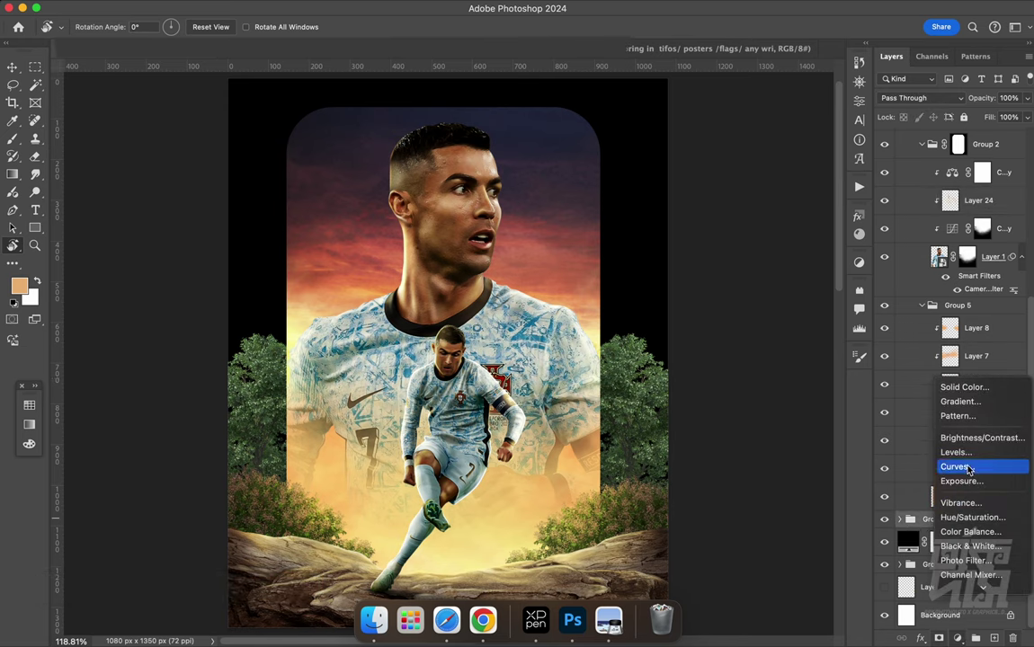
pyautogui.click(971, 467)
pyautogui.click(742, 339)
pyautogui.moveTo(821, 138); pyautogui.dragTo(821, 197)
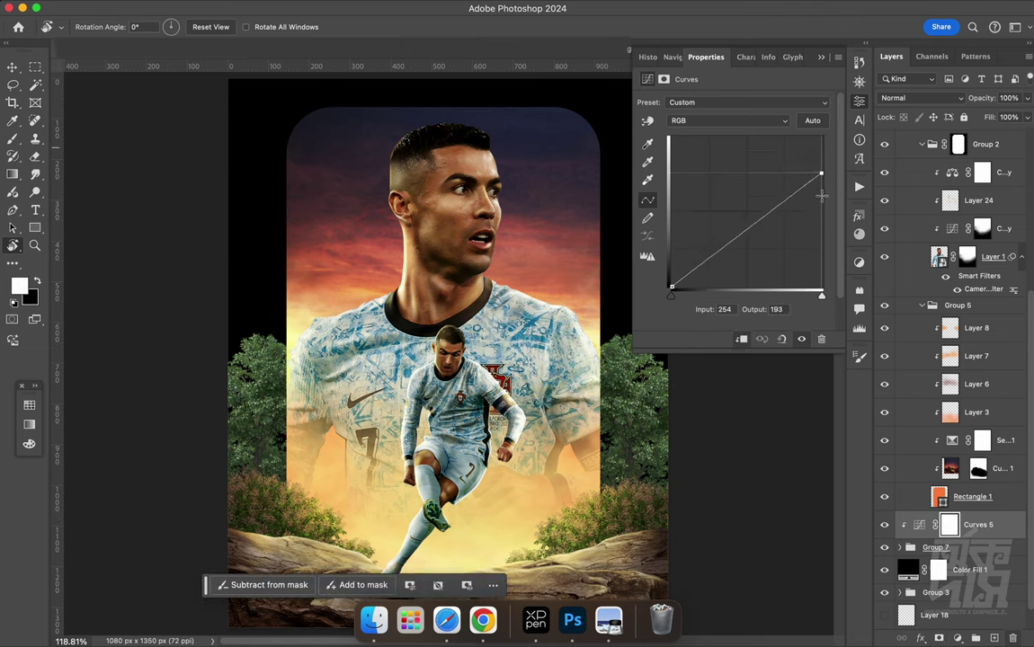
pyautogui.click(761, 239)
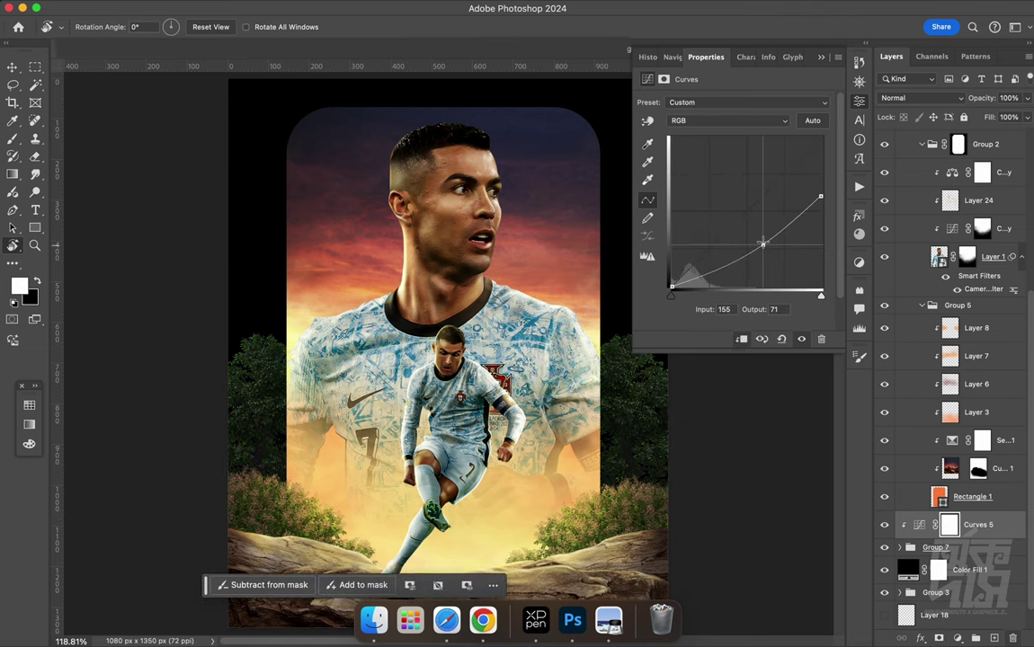
pyautogui.moveTo(821, 196); pyautogui.dragTo(821, 194)
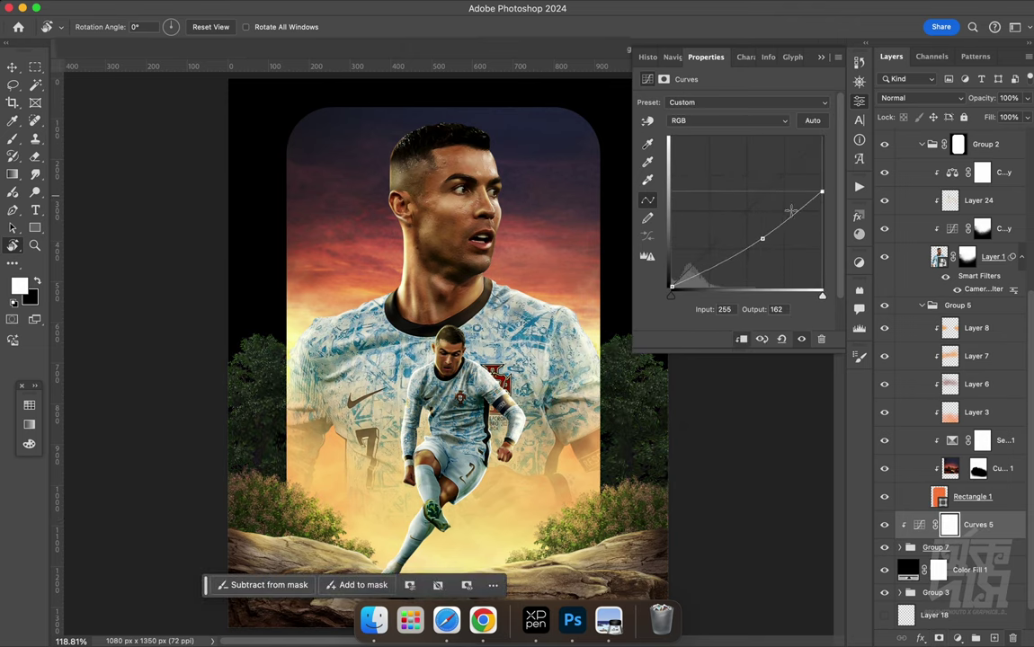
pyautogui.hscroll(2, 485, 324)
pyautogui.scroll(-2, 485, 324)
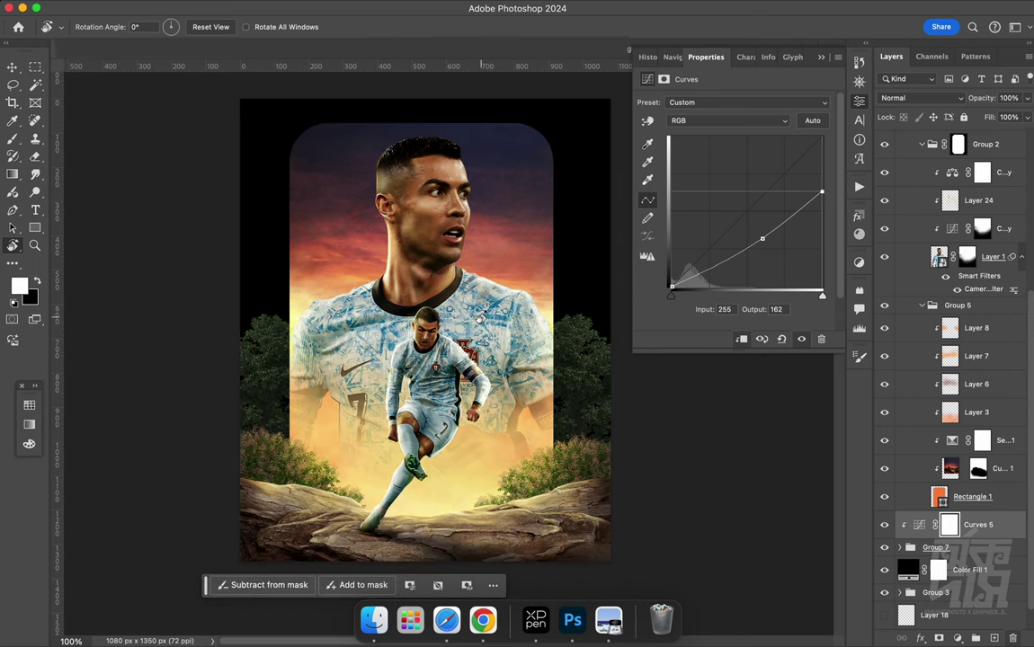
pyautogui.click(940, 637)
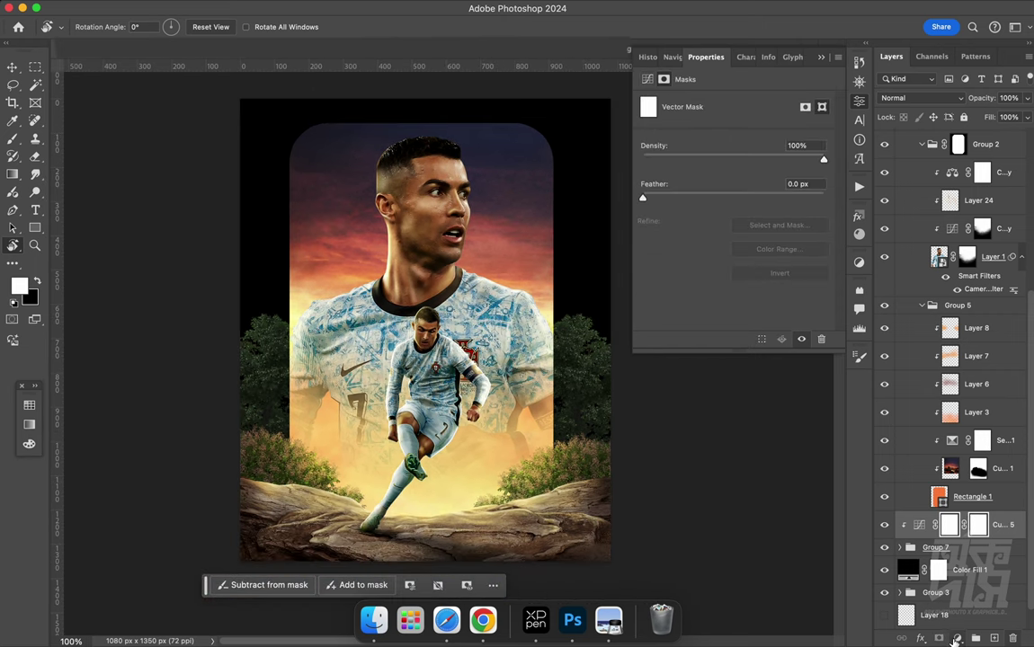
# Add a clipped Color Balance (midtones +29 red, +1 green, −9 yellow) and create Layer 25
pyautogui.click(964, 533)
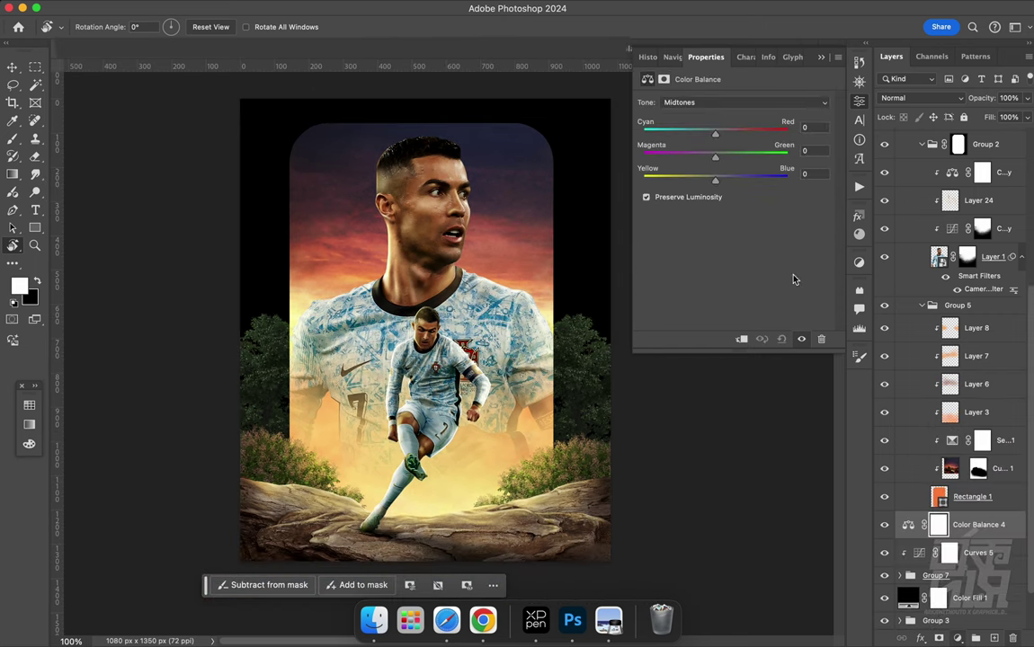
pyautogui.click(742, 339)
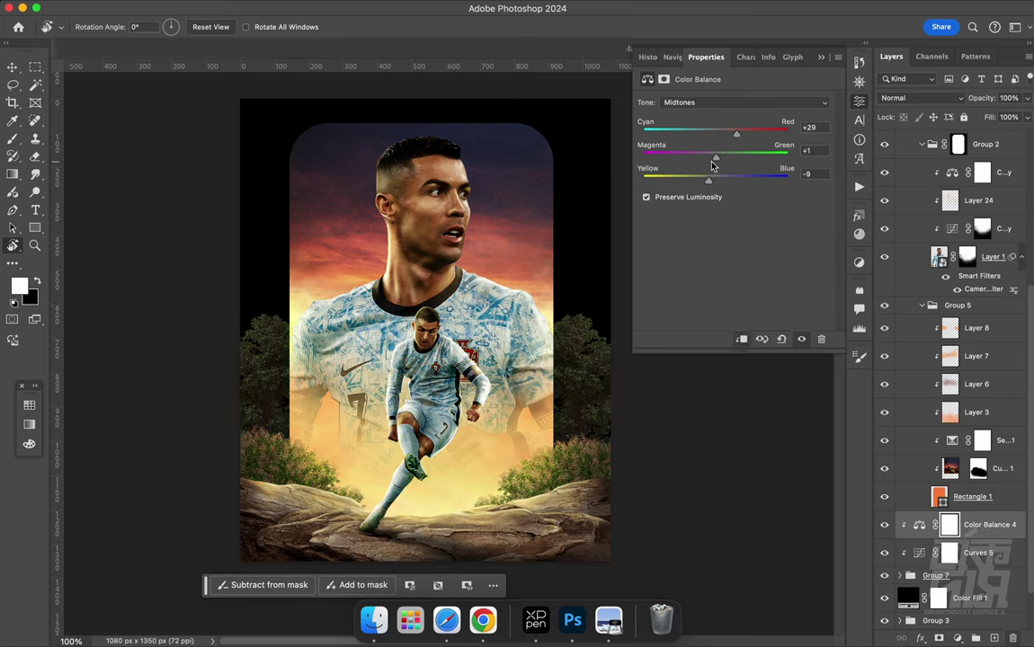
pyautogui.click(994, 637)
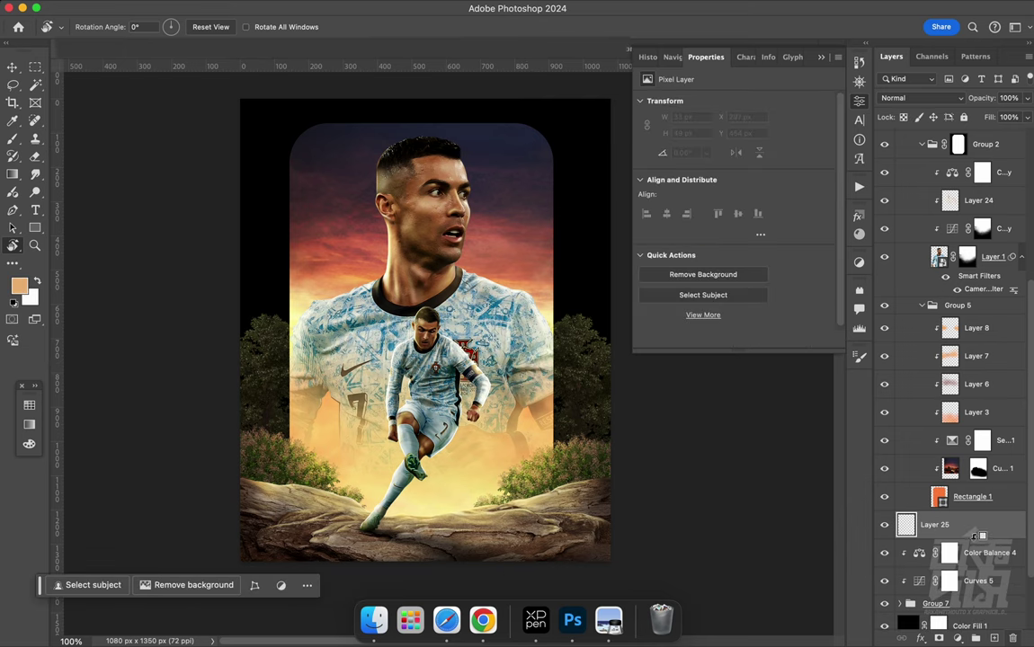
# Clip Layer 25 to the trees, set it to Multiply, and paint black shading with a large soft brush
pyautogui.keyDown('alt'); pyautogui.click(977, 536); pyautogui.keyUp('alt')
pyautogui.press('b')
pyautogui.rightClick(353, 316)
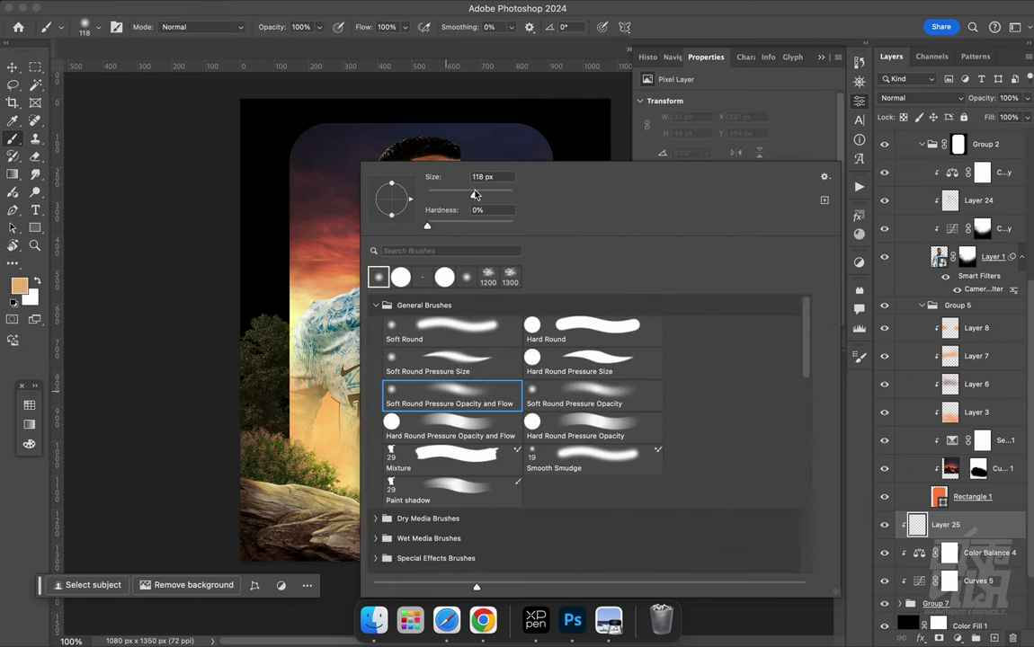
pyautogui.click(922, 97)
pyautogui.click(910, 155)
pyautogui.keyDown('alt'); pyautogui.click(282, 398); pyautogui.keyUp('alt')
pyautogui.press(']')
pyautogui.press(']')
pyautogui.press(']')
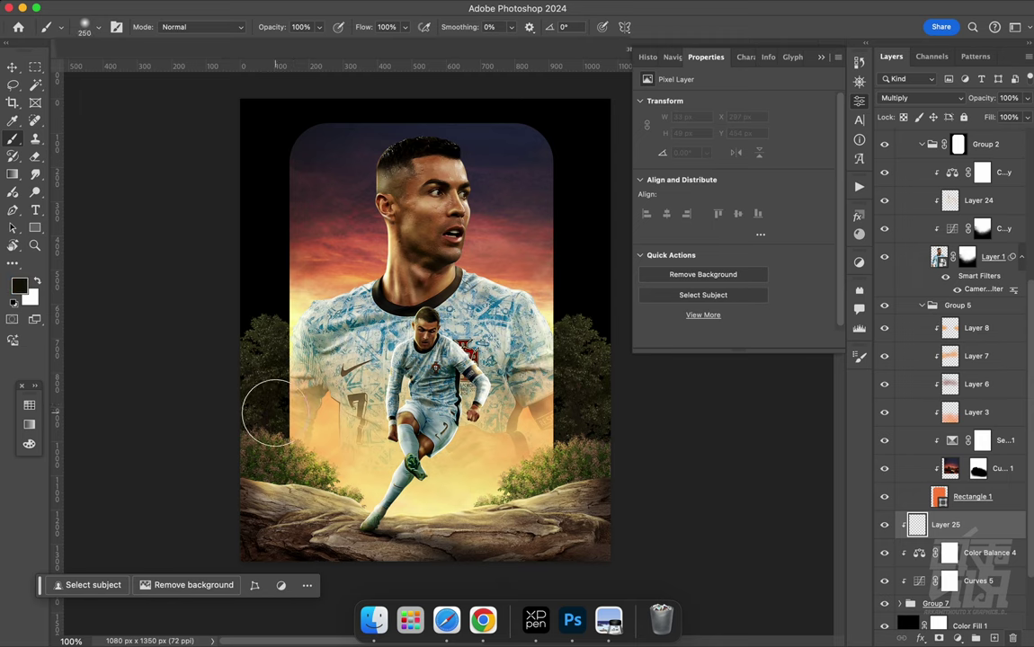
pyautogui.press(']')
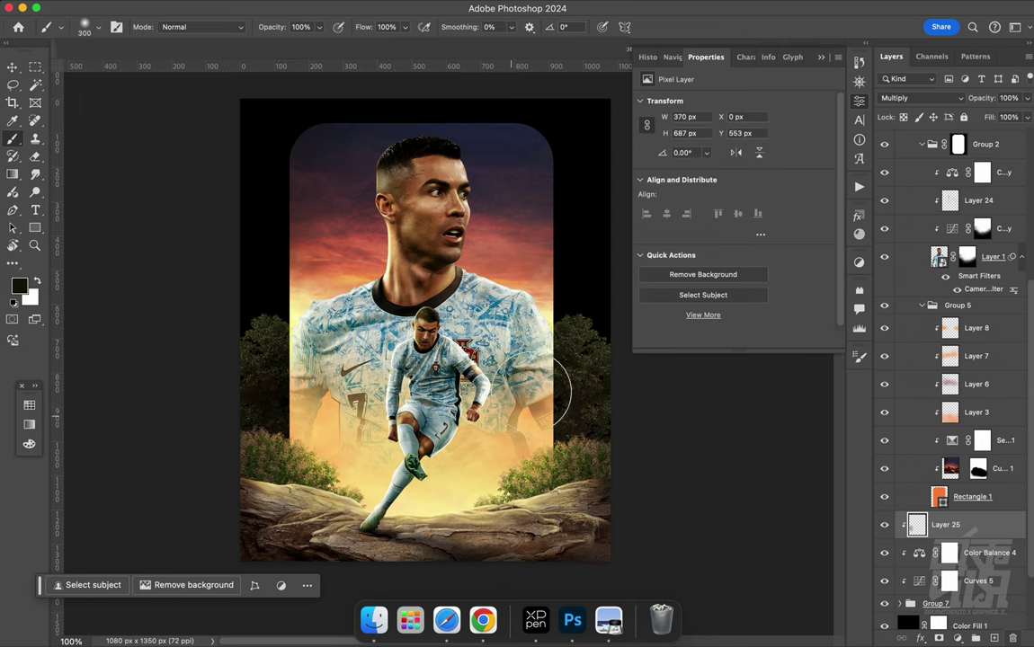
pyautogui.moveTo(554, 422)
pyautogui.mouseDown()
pyautogui.moveTo(588, 449)
pyautogui.moveTo(572, 427)
pyautogui.moveTo(540, 423)
pyautogui.mouseUp()
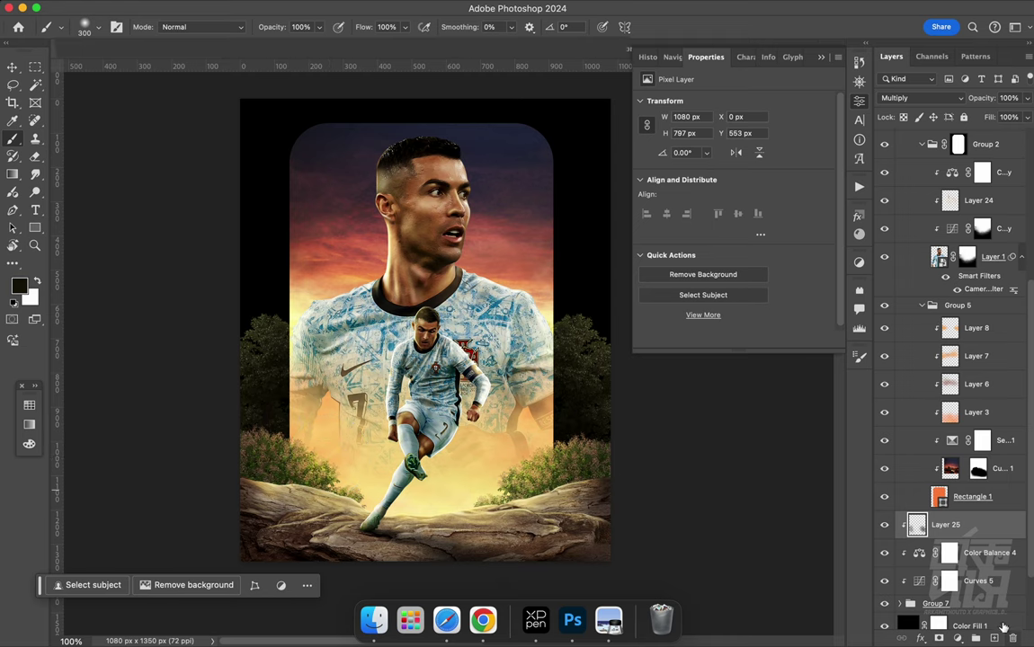
# Create Layer 26 clipped to the trees
pyautogui.hotkey('ctrl', 'shift', 'alt', 'n')
pyautogui.keyDown('alt'); pyautogui.click(971, 536); pyautogui.keyUp('alt')
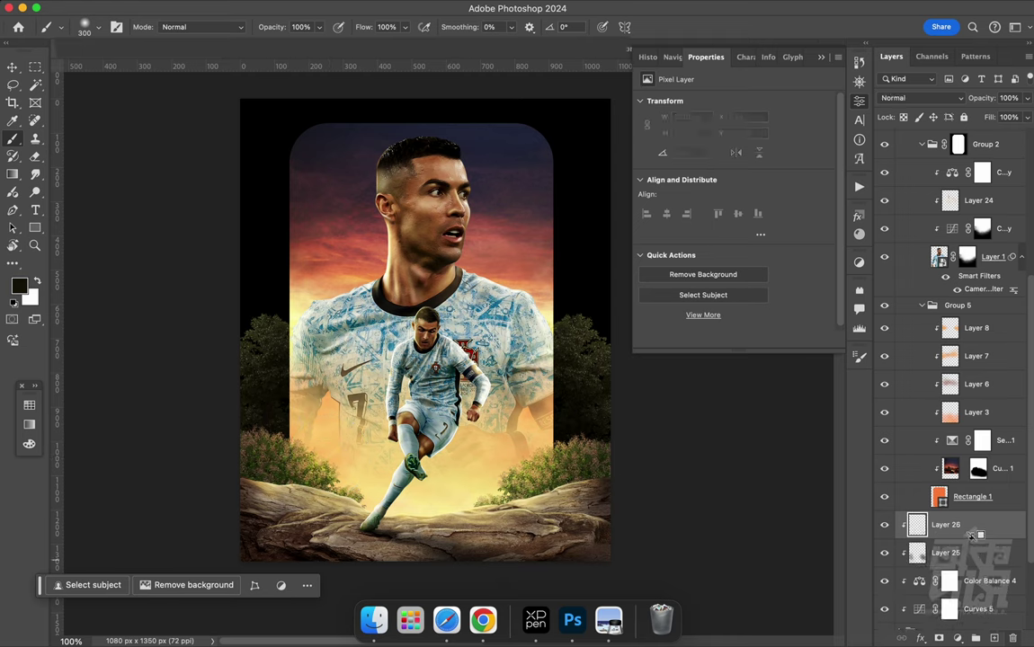
pyautogui.click(921, 97)
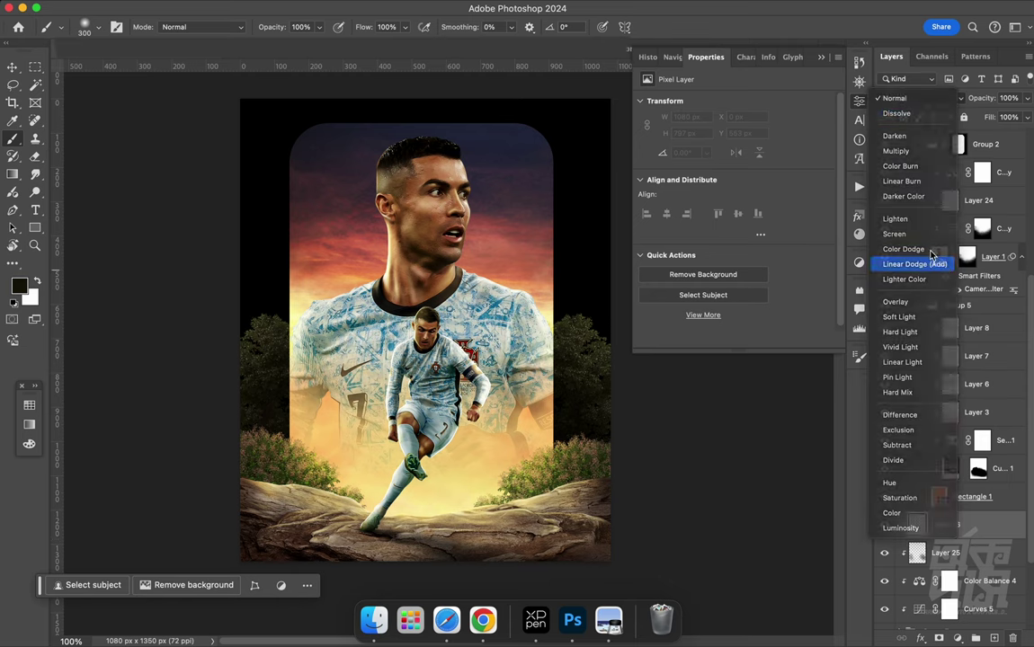
# Set Layer 26 to Linear Dodge (Add), limited by a split Blend If Underlying slider to brighter areas
pyautogui.click(900, 264)
pyautogui.click(820, 57)
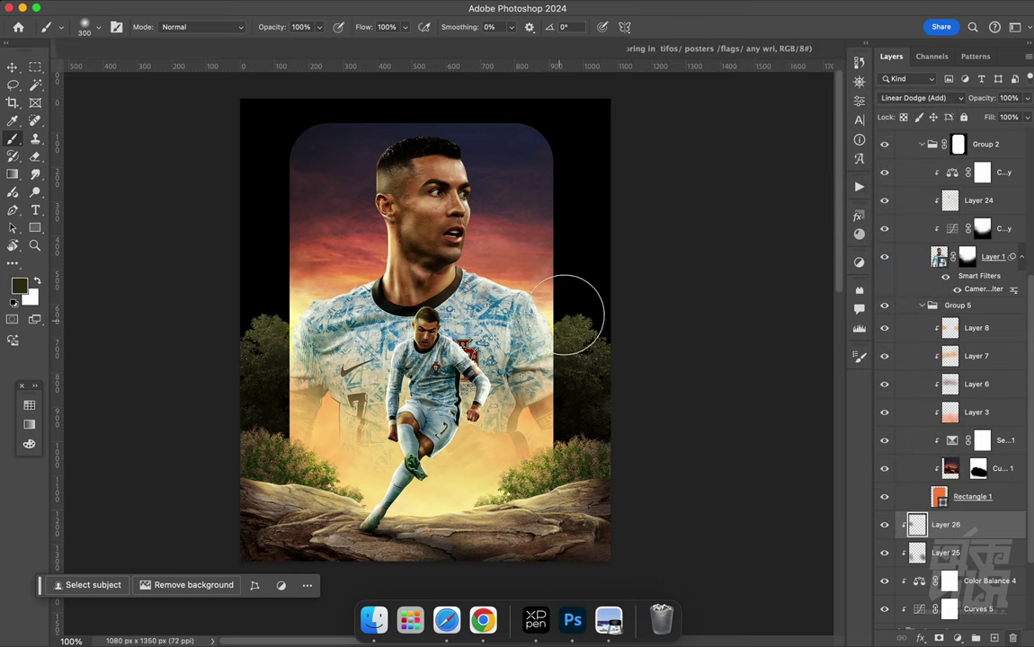
pyautogui.doubleClick(917, 522)
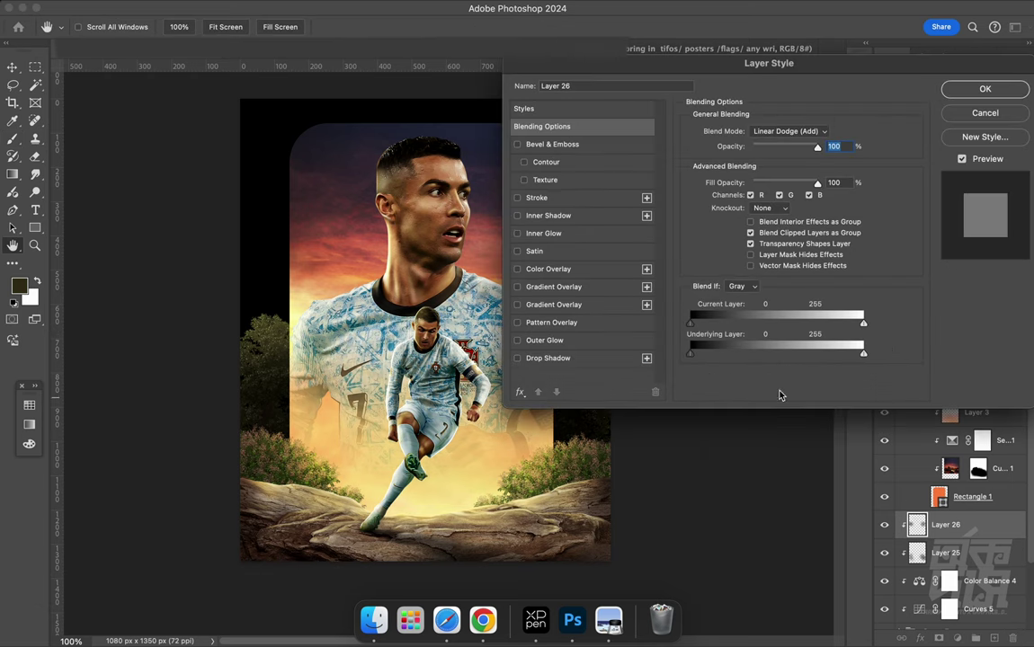
pyautogui.moveTo(690, 353); pyautogui.dragTo(757, 355)
pyautogui.click(978, 96)
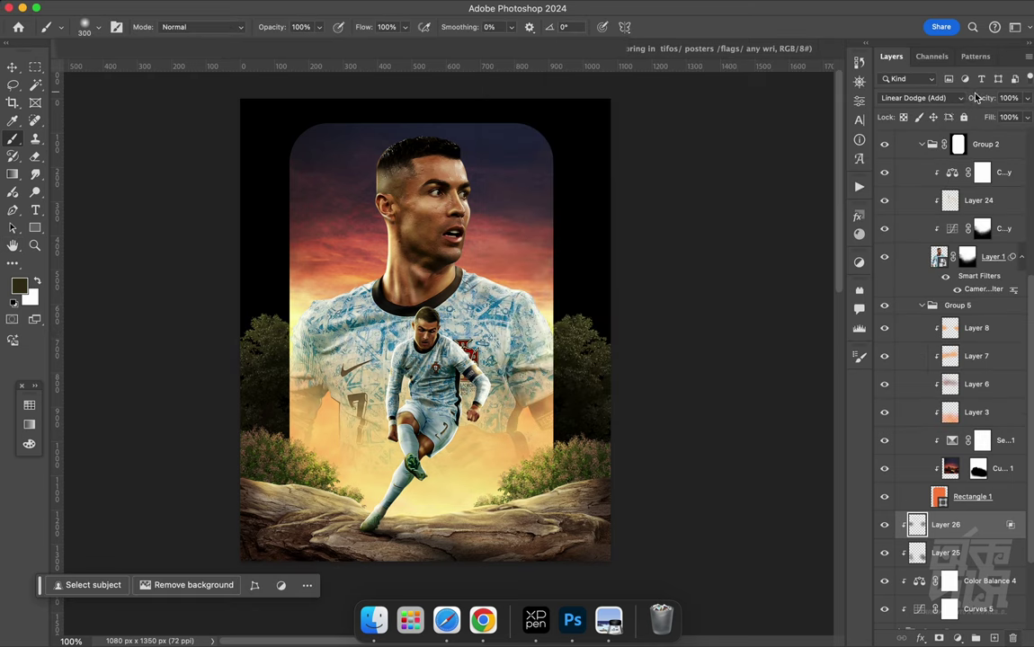
# Add clipped Layer 27 in Overlay, make white the foreground colour, and create Layer 28
pyautogui.click(994, 638)
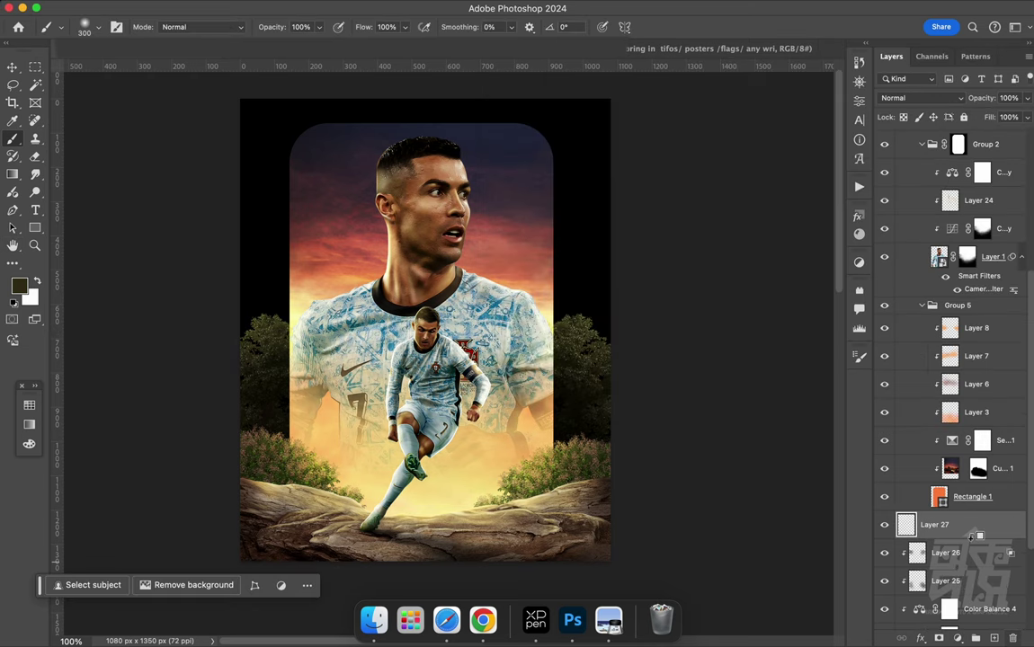
pyautogui.keyDown('alt'); pyautogui.click(972, 536); pyautogui.keyUp('alt')
pyautogui.click(904, 101)
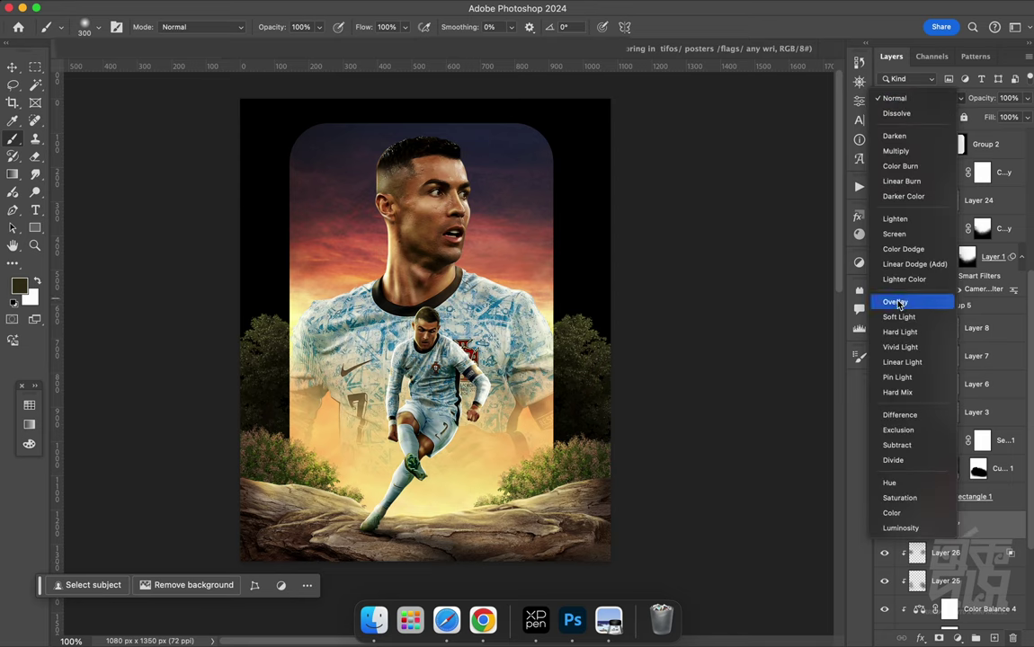
pyautogui.click(899, 298)
pyautogui.press('d')
pyautogui.press('x')
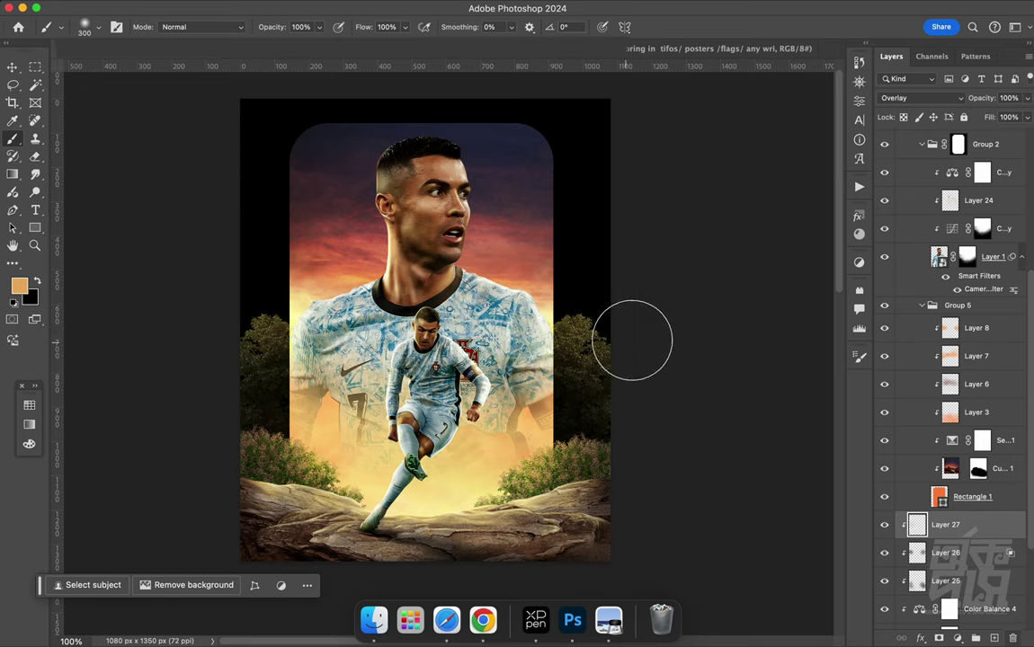
pyautogui.click(990, 637)
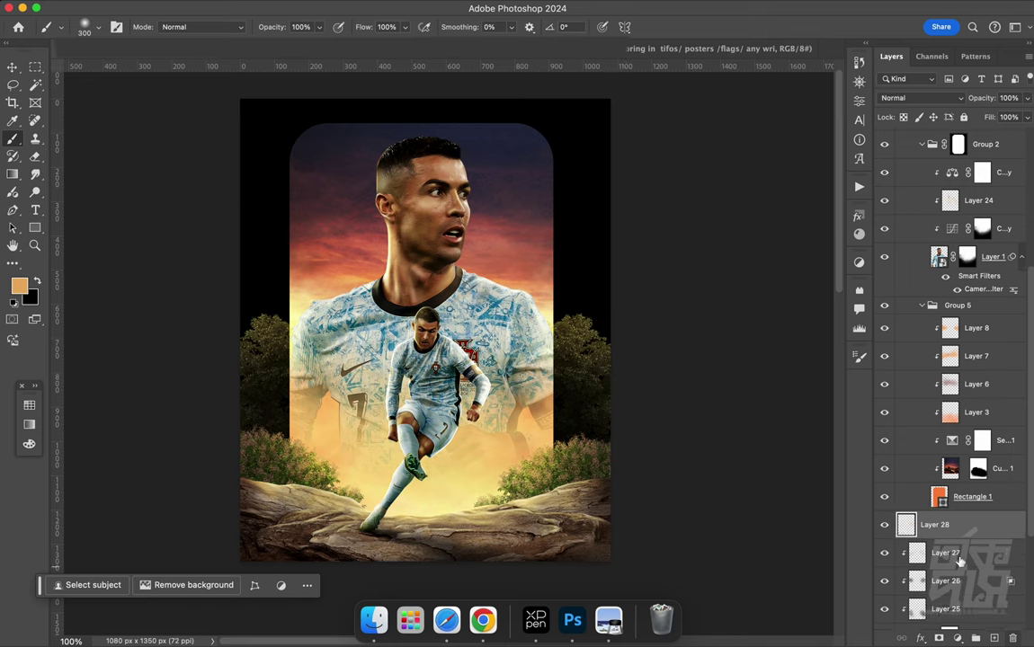
# Set Layer 28 to Linear Dodge (Add) with Blend If Underlying limited to tones above 29/99
pyautogui.click(914, 99)
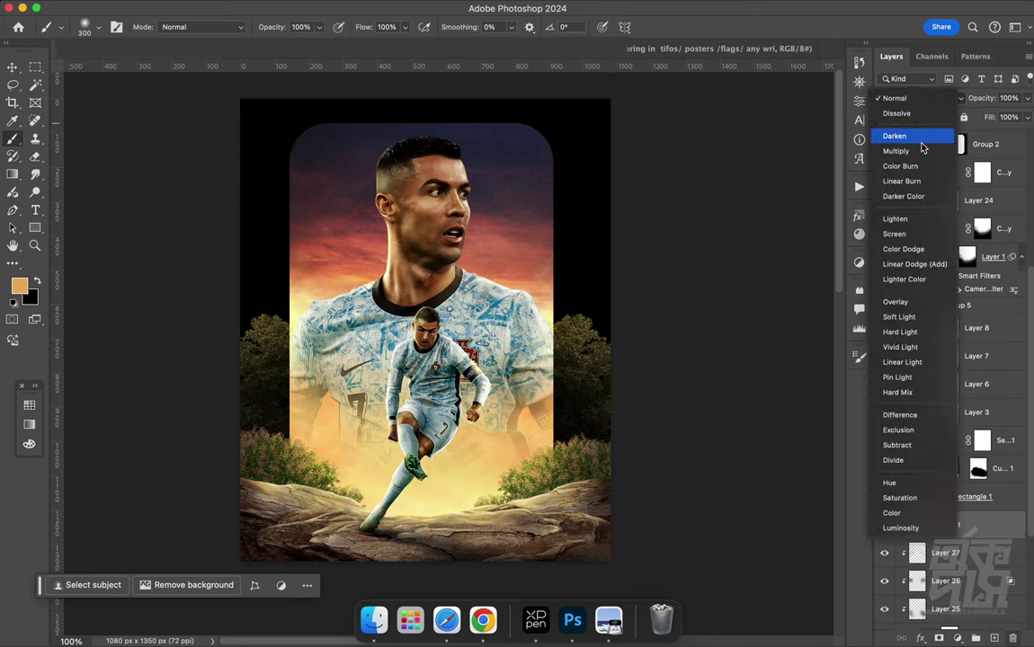
pyautogui.click(904, 263)
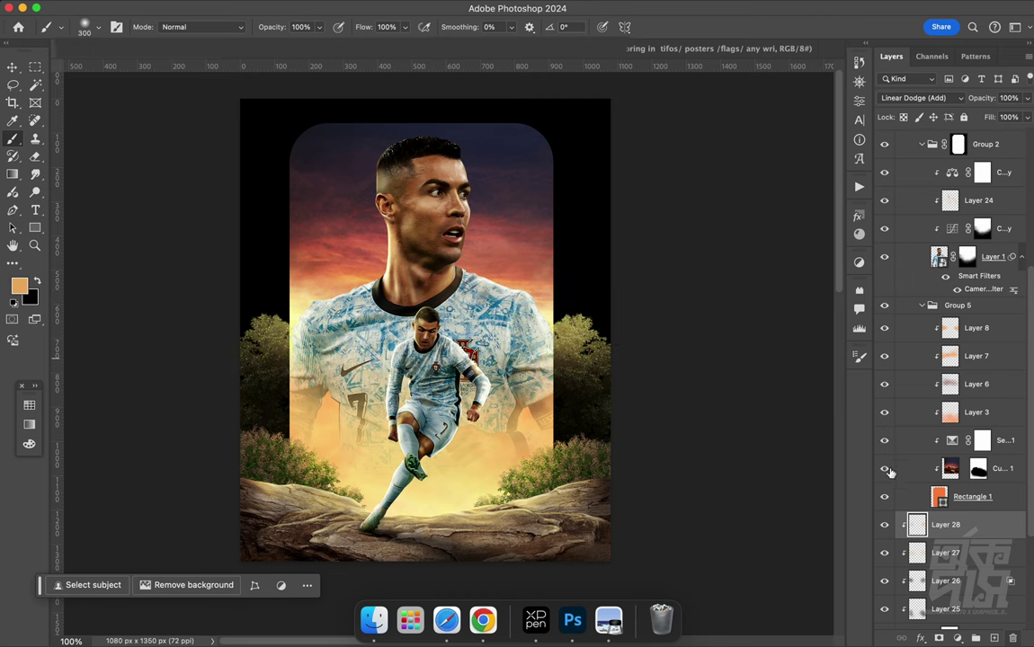
pyautogui.doubleClick(998, 524)
pyautogui.moveTo(707, 356); pyautogui.dragTo(751, 352)
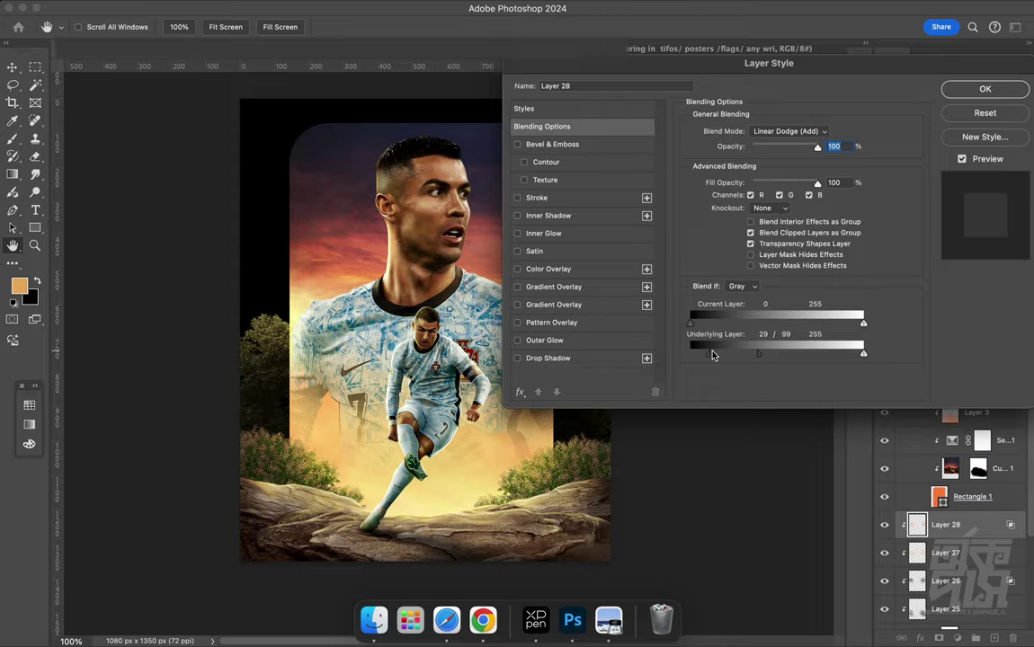
pyautogui.click(980, 88)
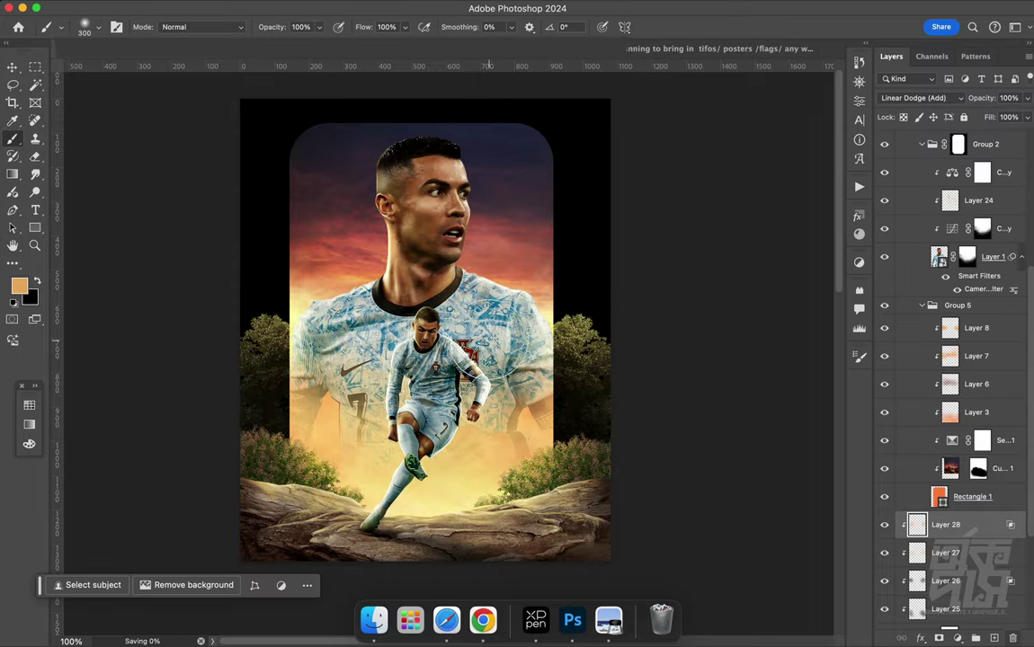
pyautogui.press('r')
pyautogui.moveTo(540, 270); pyautogui.dragTo(469, 379)
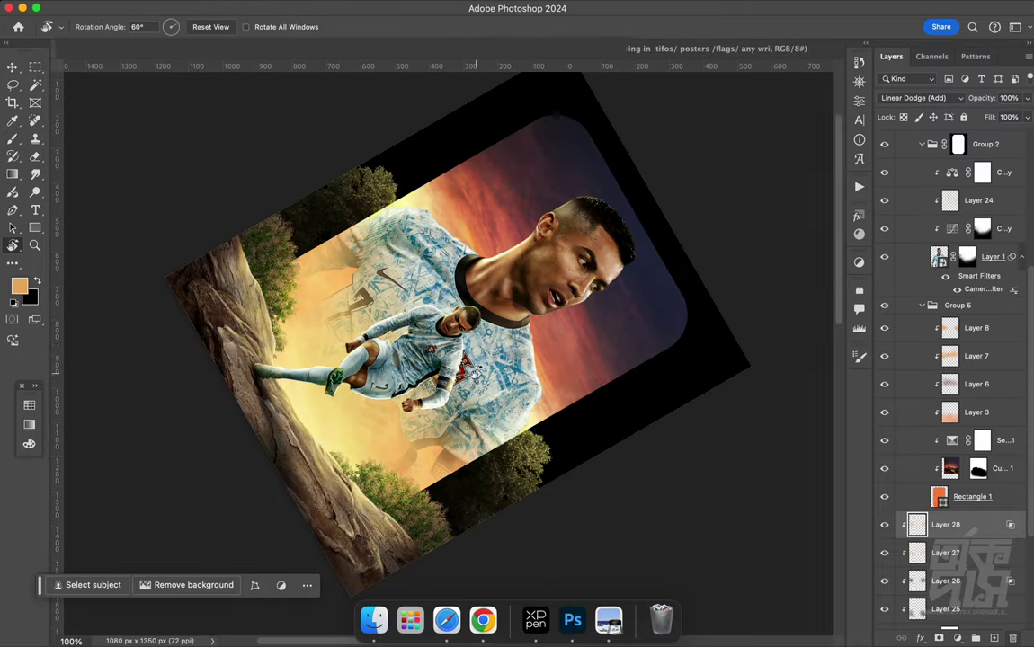
pyautogui.moveTo(470, 379)
pyautogui.mouseDown()
pyautogui.moveTo(452, 369)
pyautogui.moveTo(493, 326)
pyautogui.mouseUp()
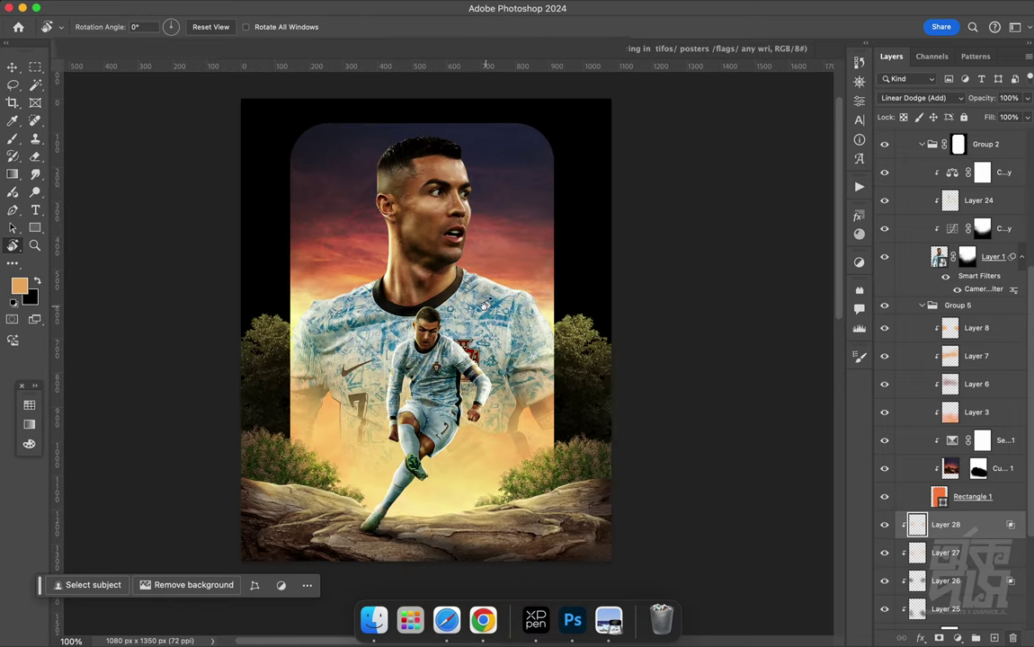
pyautogui.click(987, 175)
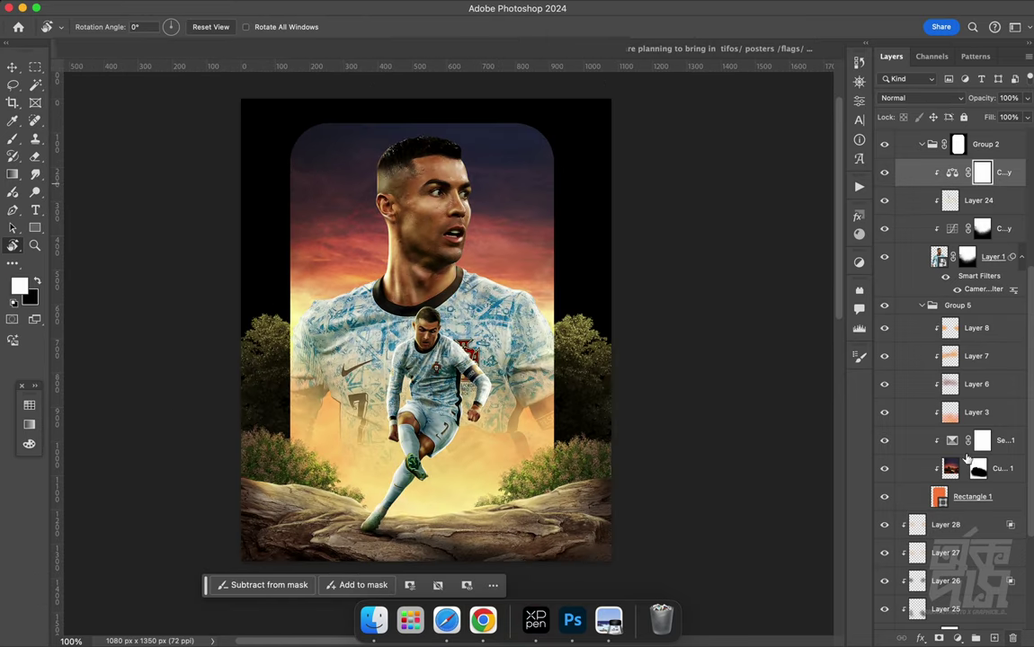
# Create Layer 29 in Group 2 and set up a 12 px soft round brush
pyautogui.click(993, 637)
pyautogui.scroll(5, 469, 346)
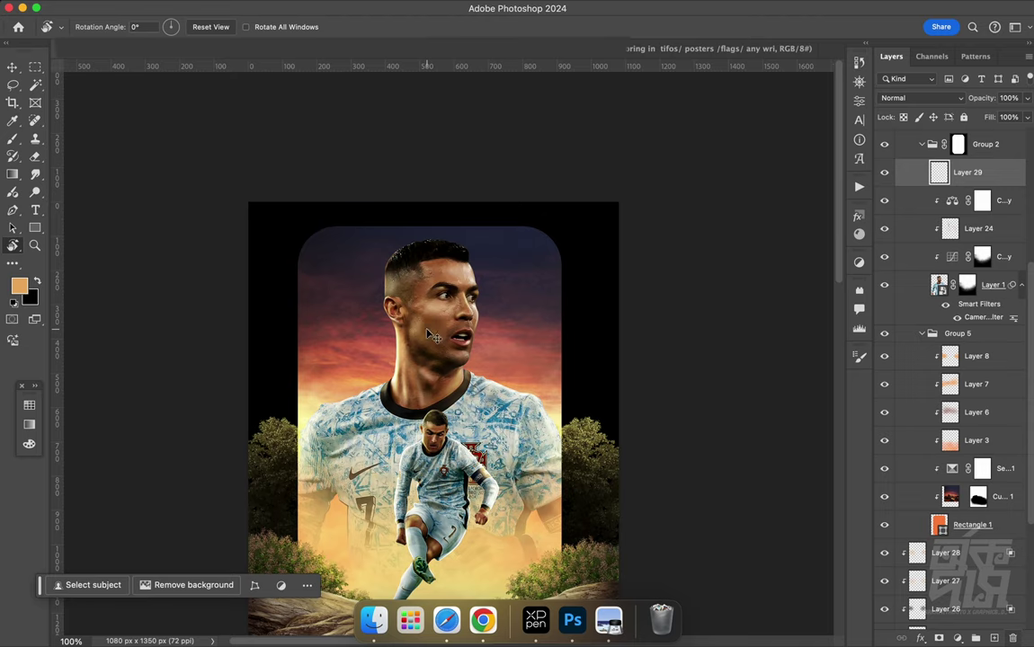
pyautogui.scroll(2, 454, 337)
pyautogui.scroll(8, 423, 326)
pyautogui.scroll(5, 283, 259)
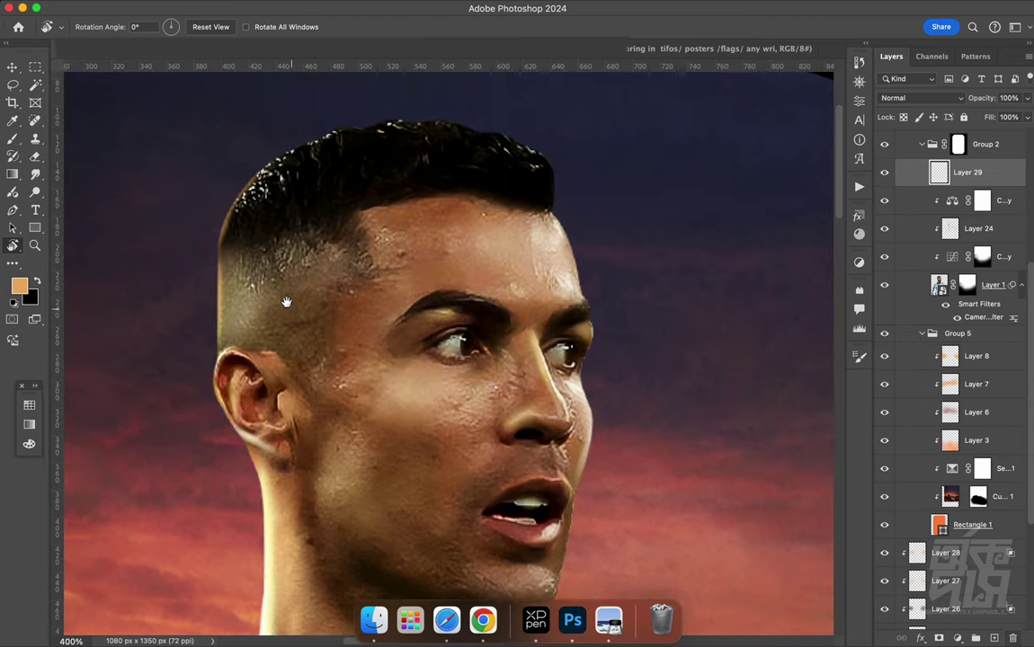
pyautogui.scroll(2, 284, 300)
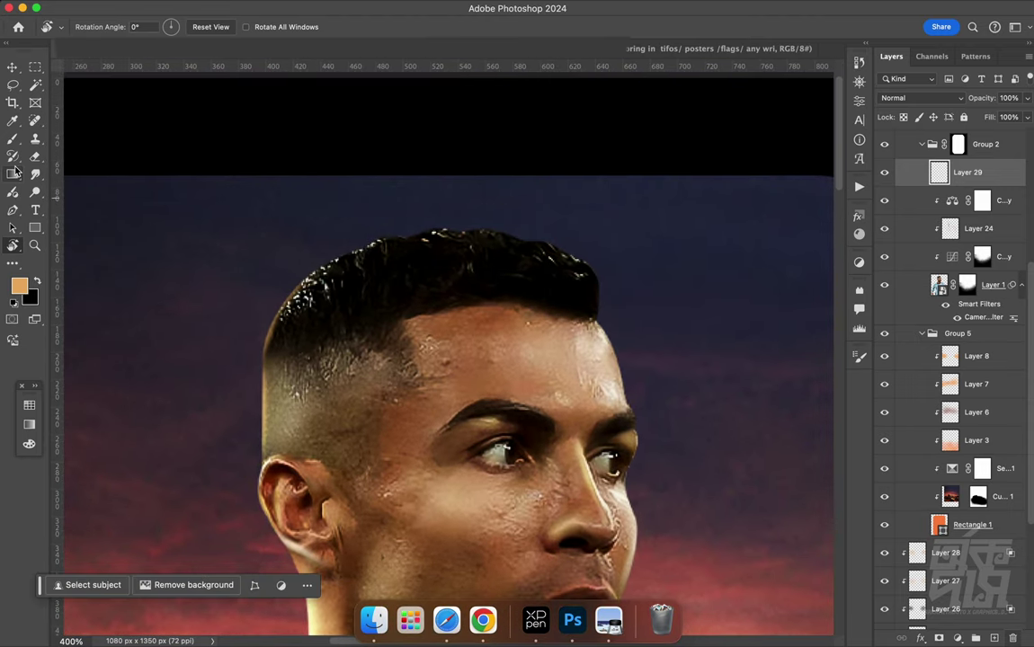
pyautogui.click(13, 138)
pyautogui.rightClick(314, 266)
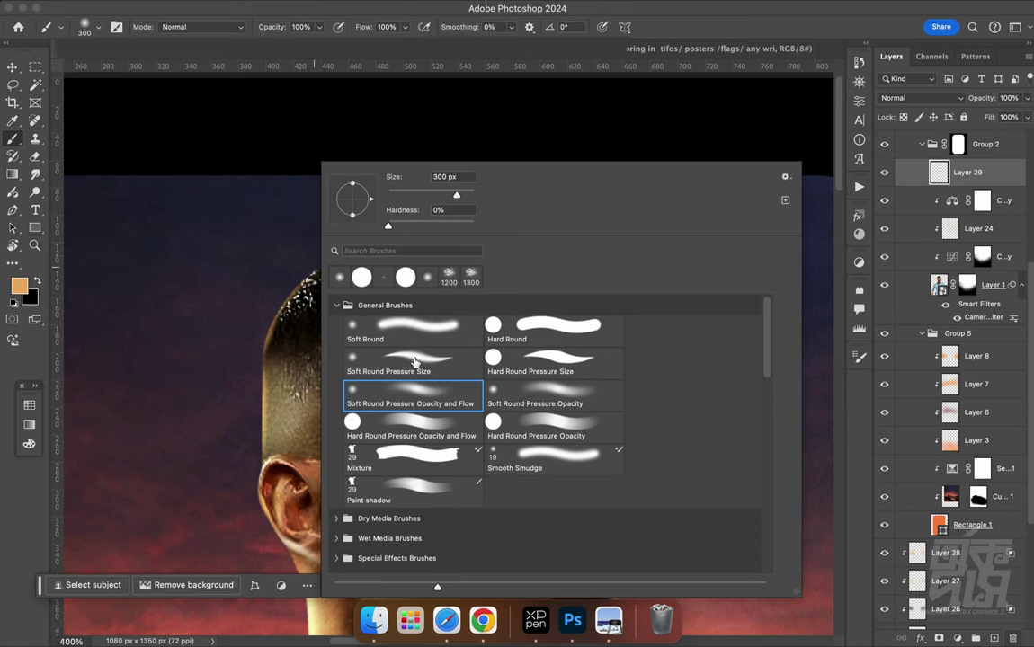
pyautogui.click(438, 177)
pyautogui.write('12')
pyautogui.press('Return')
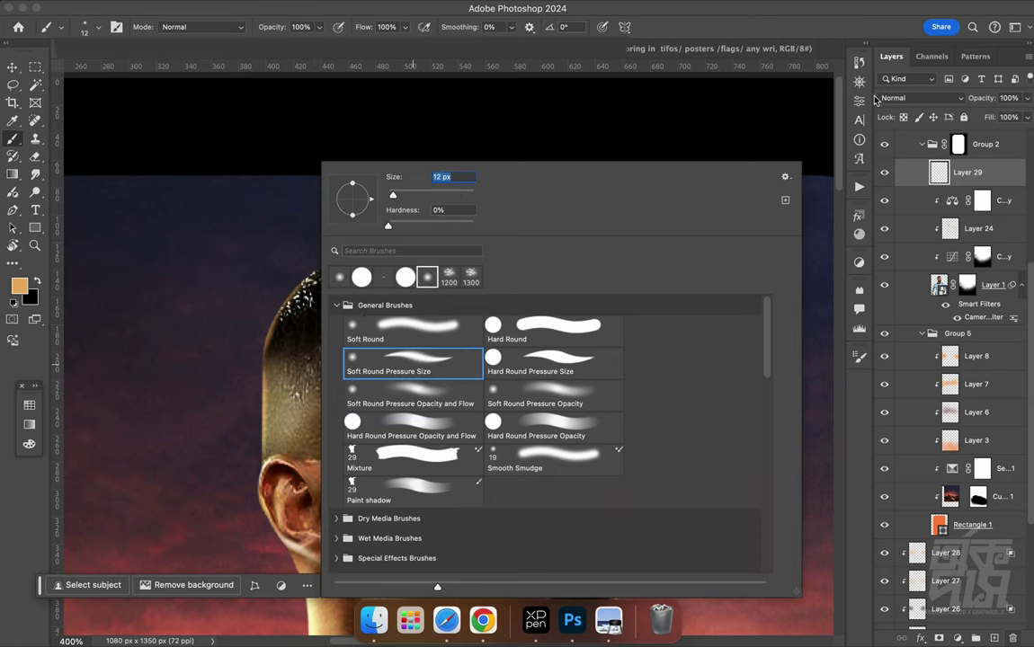
# Set Layer 29 to Linear Dodge (Add), enable pressure opacity, and paint strands along the left hairline
pyautogui.click(922, 97)
pyautogui.click(909, 262)
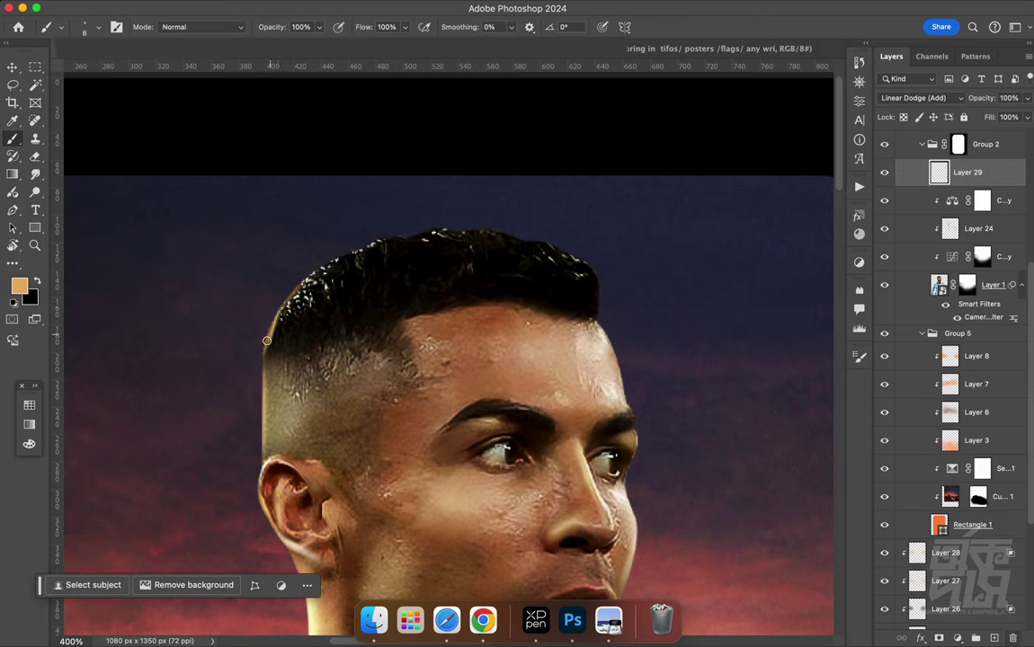
pyautogui.click(338, 26)
pyautogui.moveTo(310, 270); pyautogui.dragTo(410, 220)
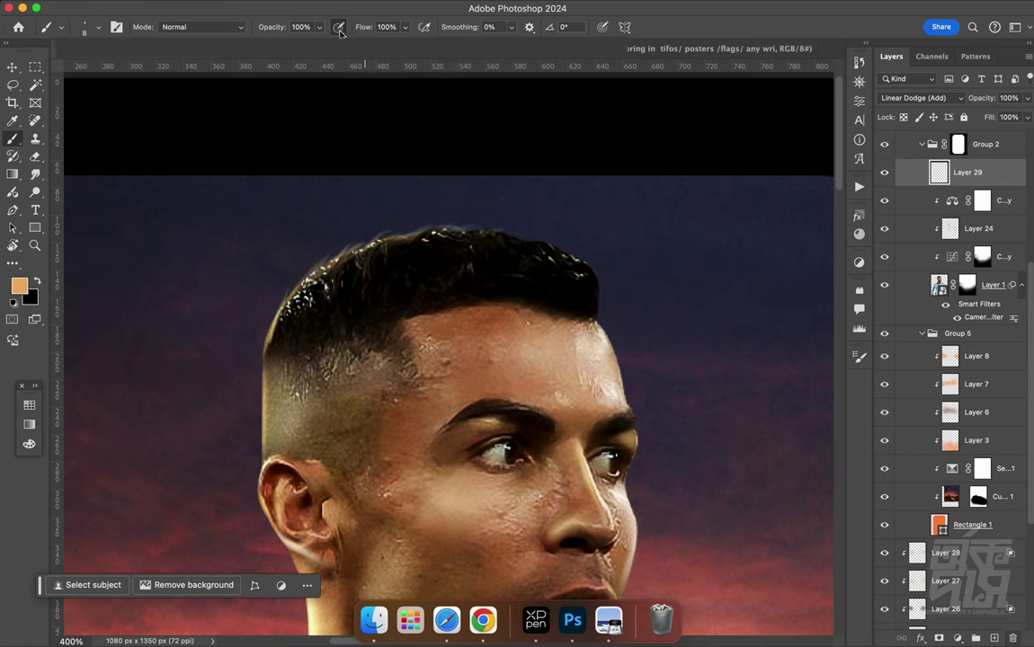
pyautogui.moveTo(360, 29); pyautogui.dragTo(317, 79)
# Paint highlight strands along the hair's left, top and top-right edges, then view at 100%
pyautogui.moveTo(293, 304); pyautogui.dragTo(294, 285)
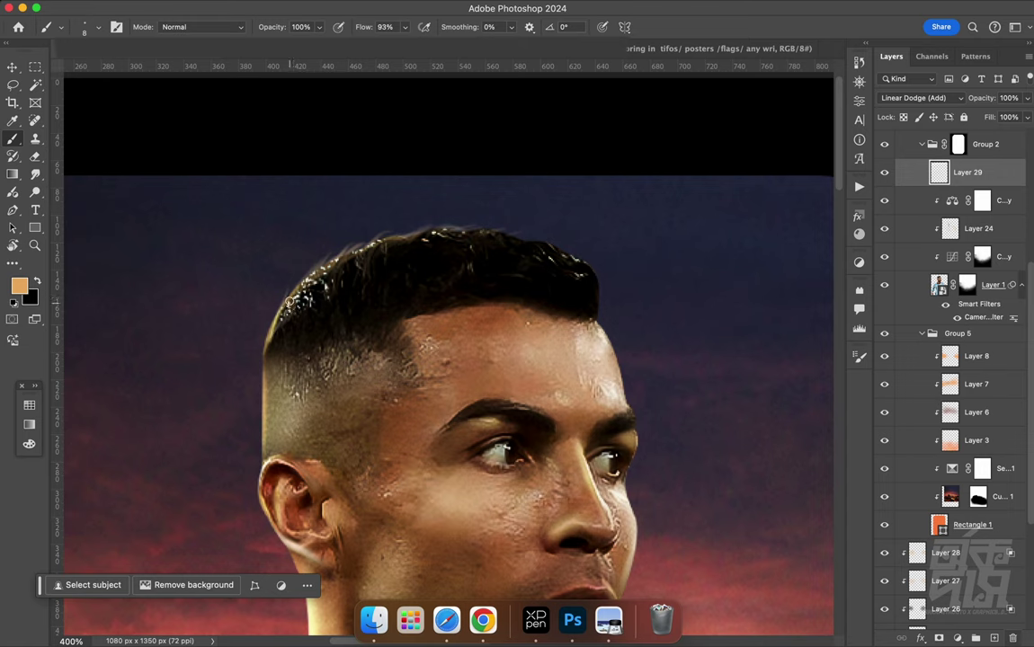
pyautogui.moveTo(325, 284)
pyautogui.mouseDown()
pyautogui.moveTo(388, 257)
pyautogui.moveTo(355, 220)
pyautogui.moveTo(458, 229)
pyautogui.mouseUp()
pyautogui.moveTo(545, 252); pyautogui.dragTo(593, 287)
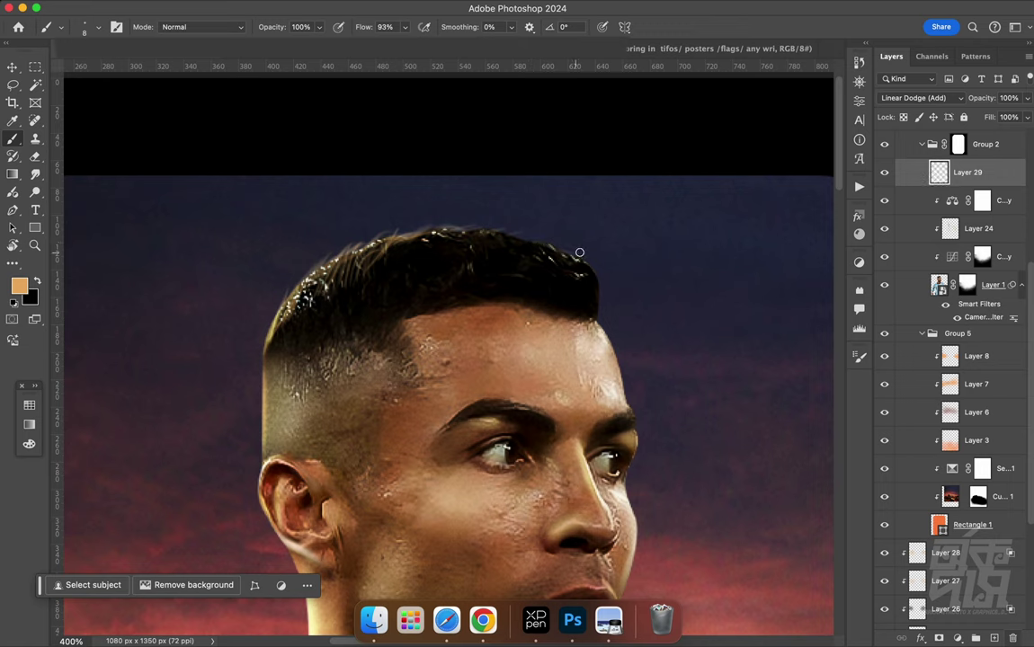
pyautogui.moveTo(506, 246); pyautogui.dragTo(508, 238)
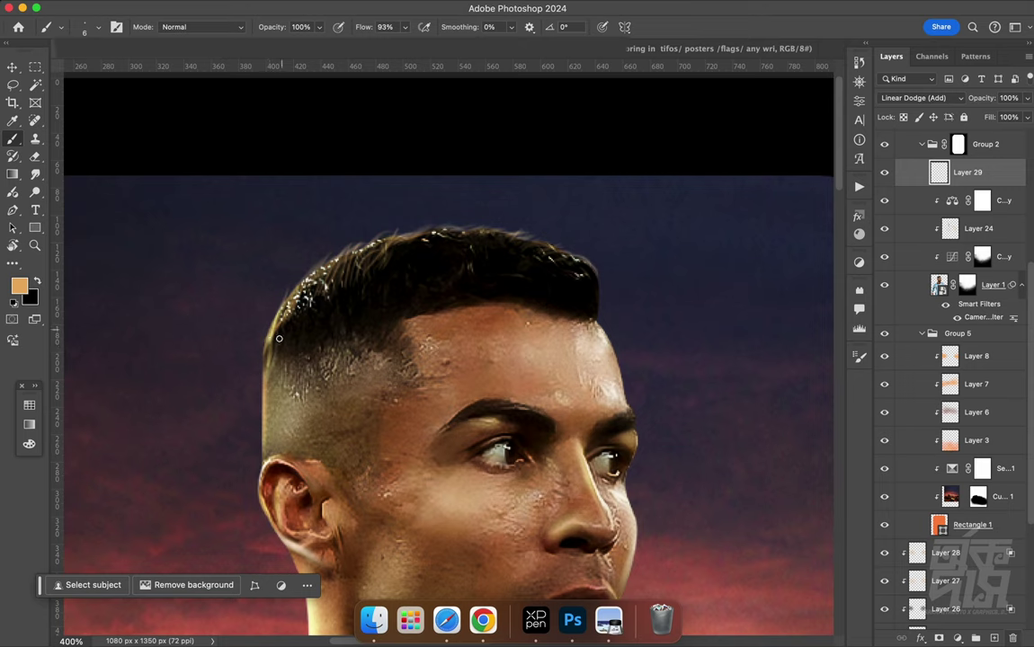
pyautogui.moveTo(288, 316); pyautogui.dragTo(312, 312)
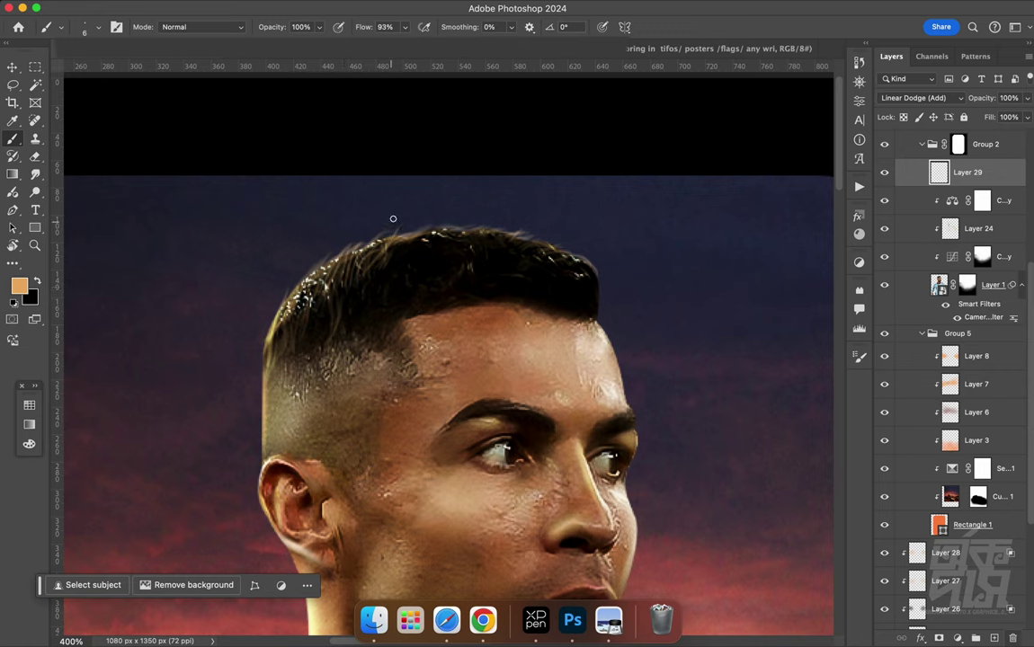
pyautogui.moveTo(408, 239); pyautogui.dragTo(540, 256)
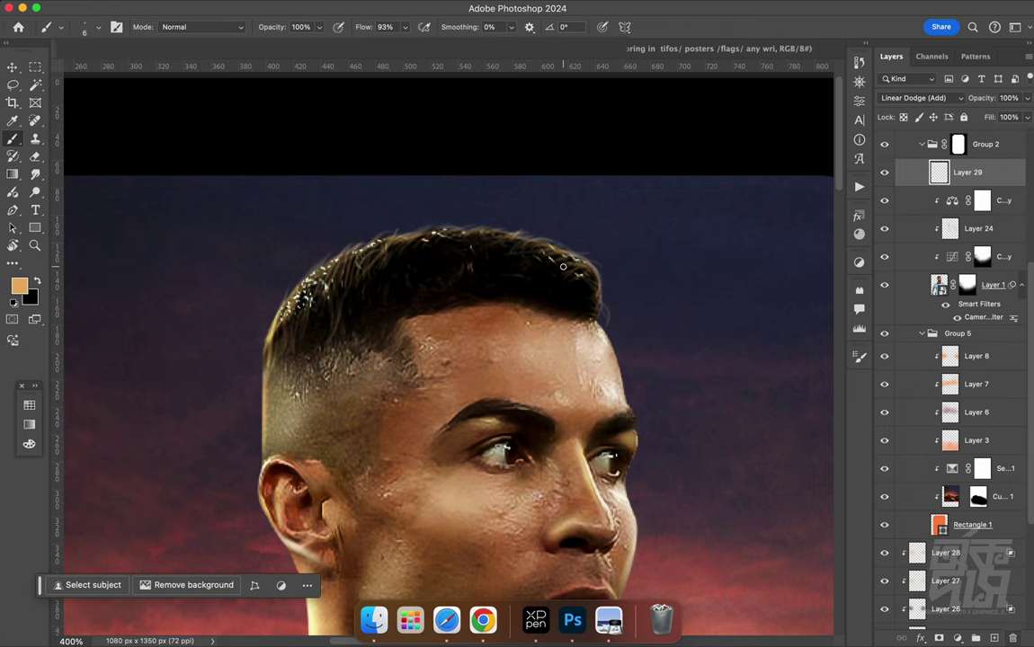
pyautogui.press('super+1')
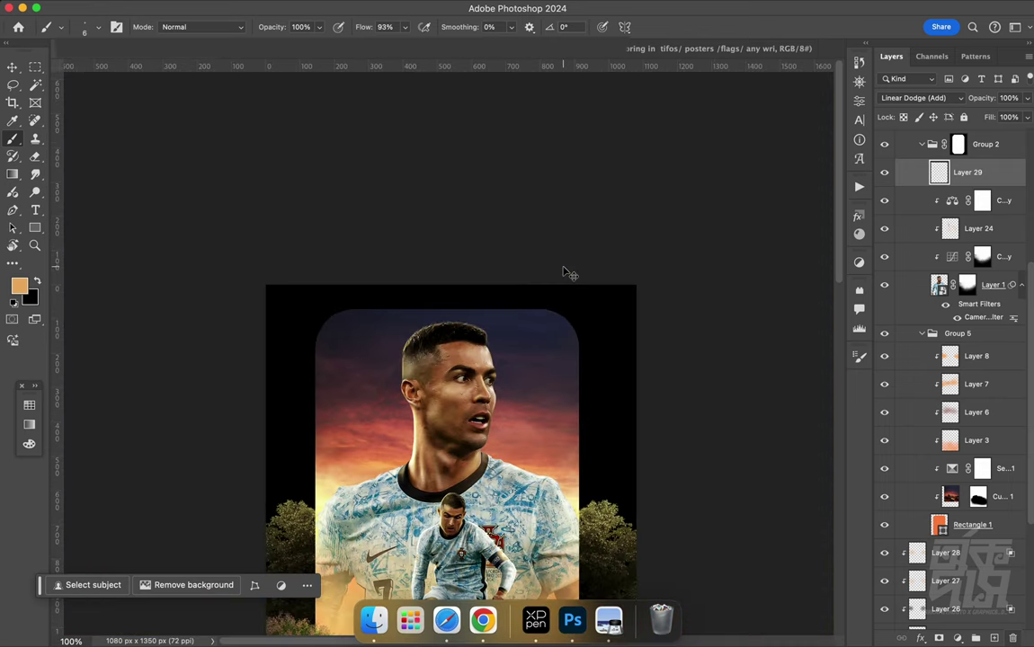
# Zoom out to 66.67%, tilt the view, and select the Rectangle 1 layer
pyautogui.press('super+minus')
pyautogui.press('r')
pyautogui.moveTo(563, 270)
pyautogui.mouseDown()
pyautogui.moveTo(459, 333)
pyautogui.moveTo(489, 312)
pyautogui.mouseUp()
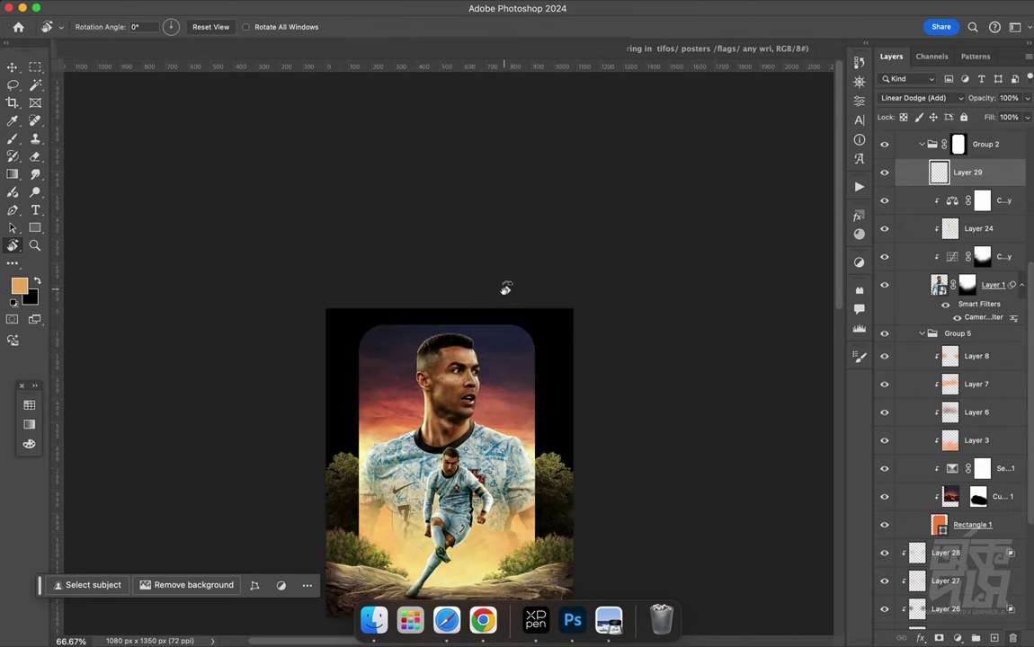
pyautogui.scroll(-5, 1007, 485)
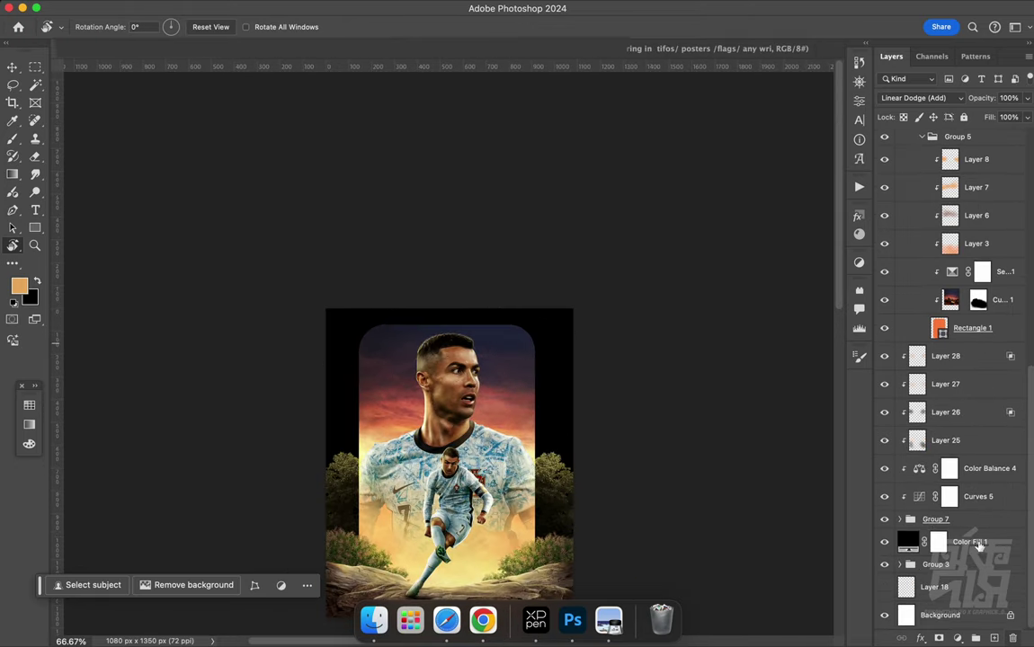
pyautogui.click(978, 544)
pyautogui.click(987, 522)
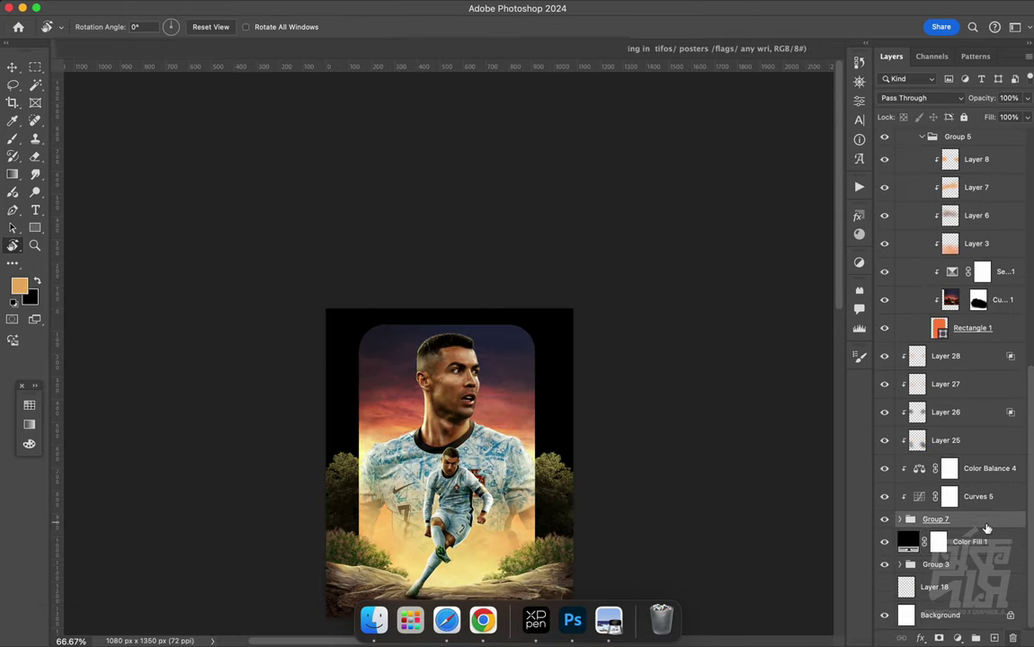
pyautogui.click(977, 329)
# Add clipped Layer 30 with a dark navy foreground colour and Multiply blending
pyautogui.hotkey('ctrl', 'shift', 'alt', 'n')
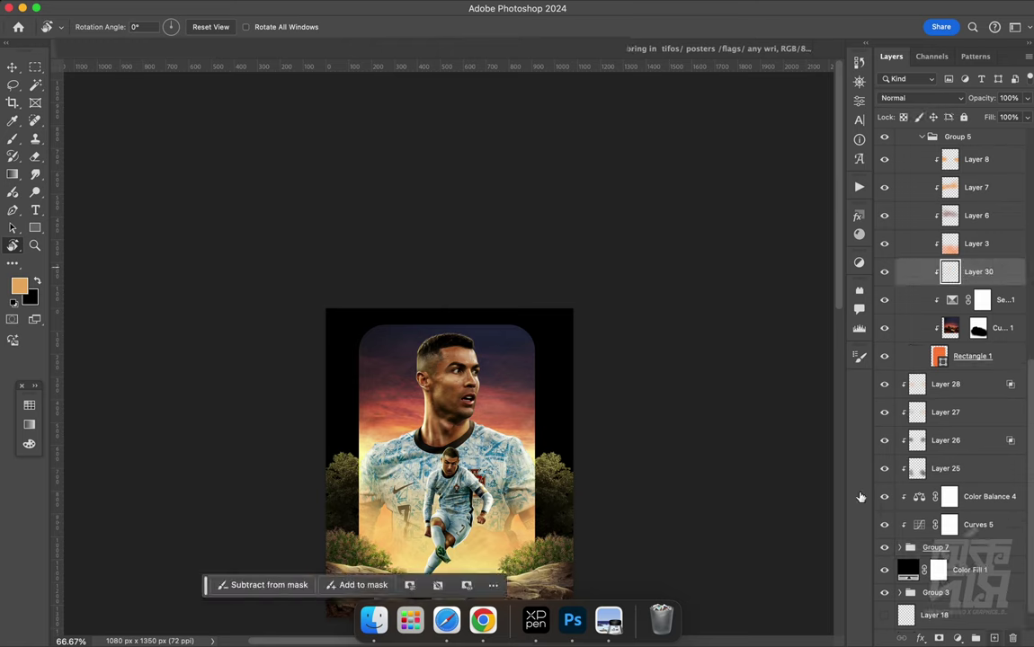
pyautogui.press('g')
pyautogui.keyDown('alt'); pyautogui.click(436, 315); pyautogui.keyUp('alt')
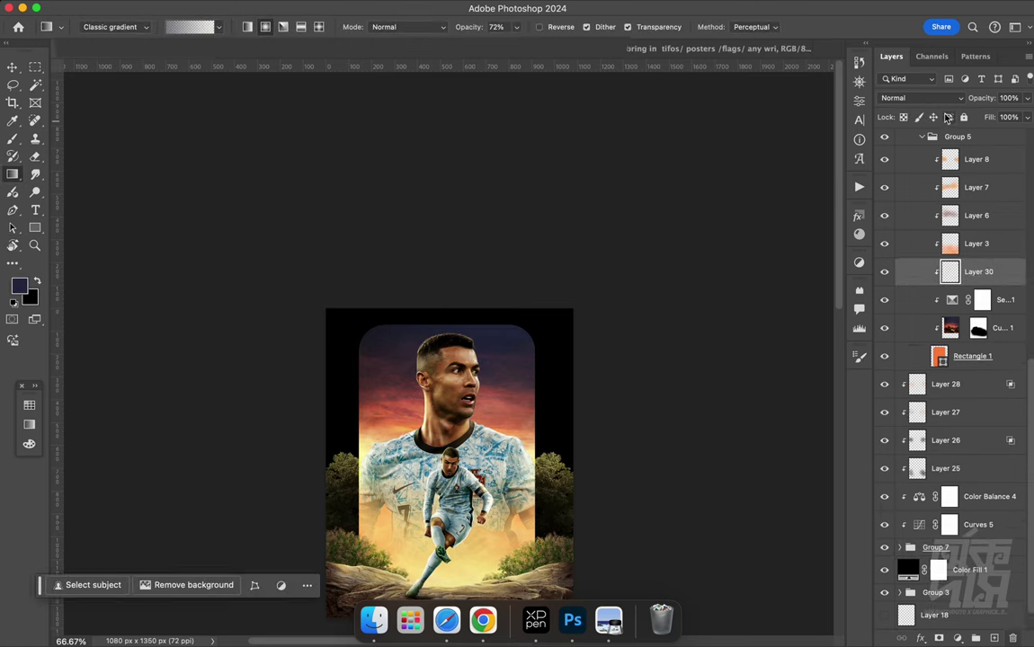
pyautogui.click(922, 98)
pyautogui.click(962, 145)
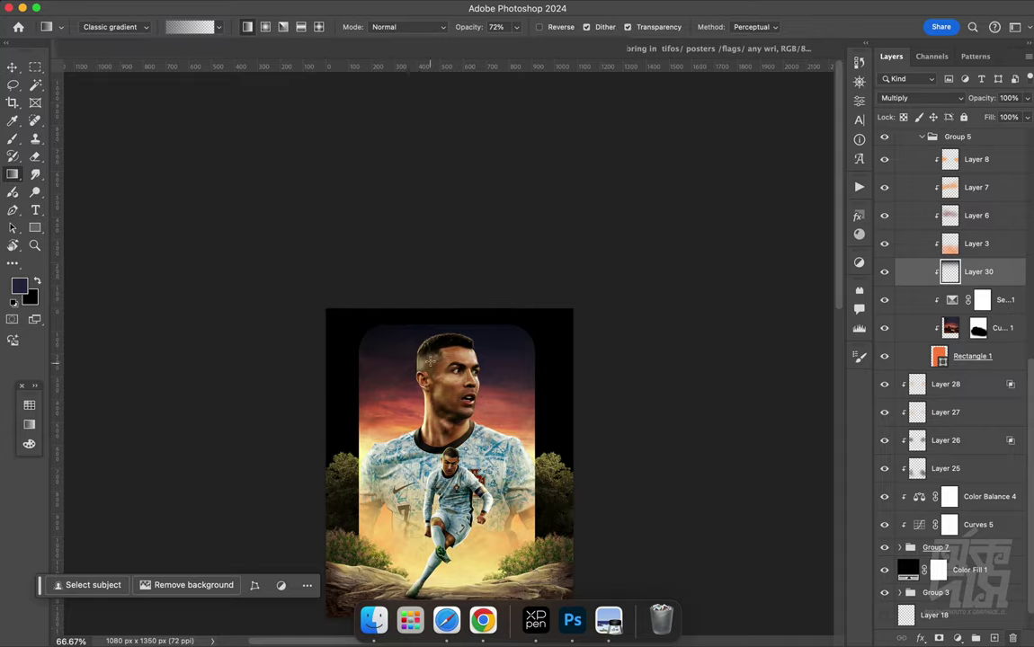
# Tilt the view to check the poster, then reset rotation and zoom to 100%
pyautogui.press('r')
pyautogui.moveTo(436, 346)
pyautogui.mouseDown()
pyautogui.moveTo(506, 329)
pyautogui.moveTo(395, 321)
pyautogui.mouseUp()
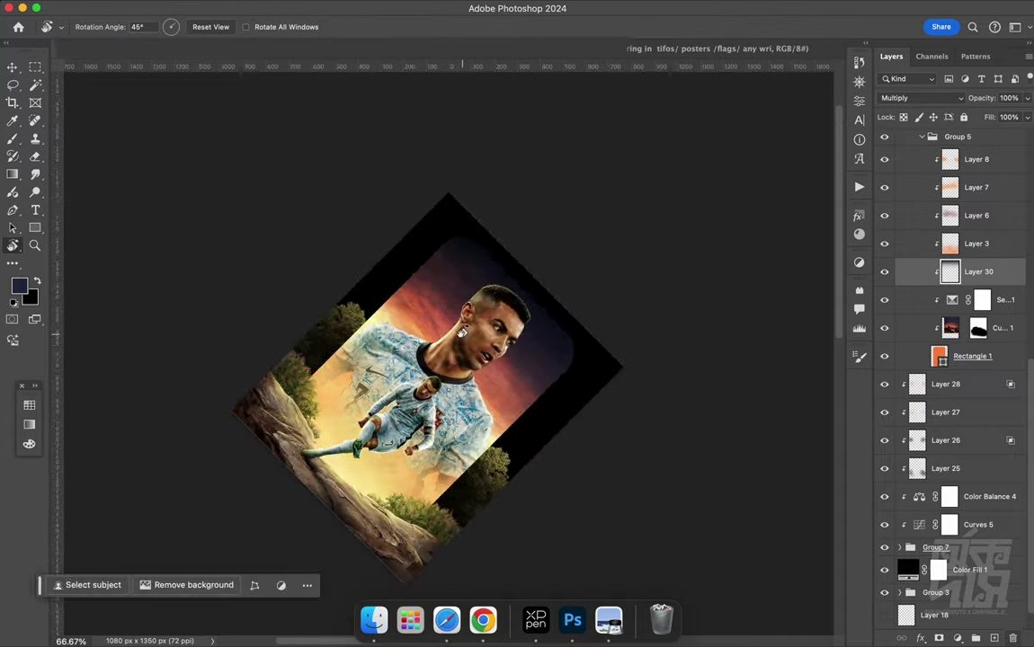
pyautogui.press('Escape')
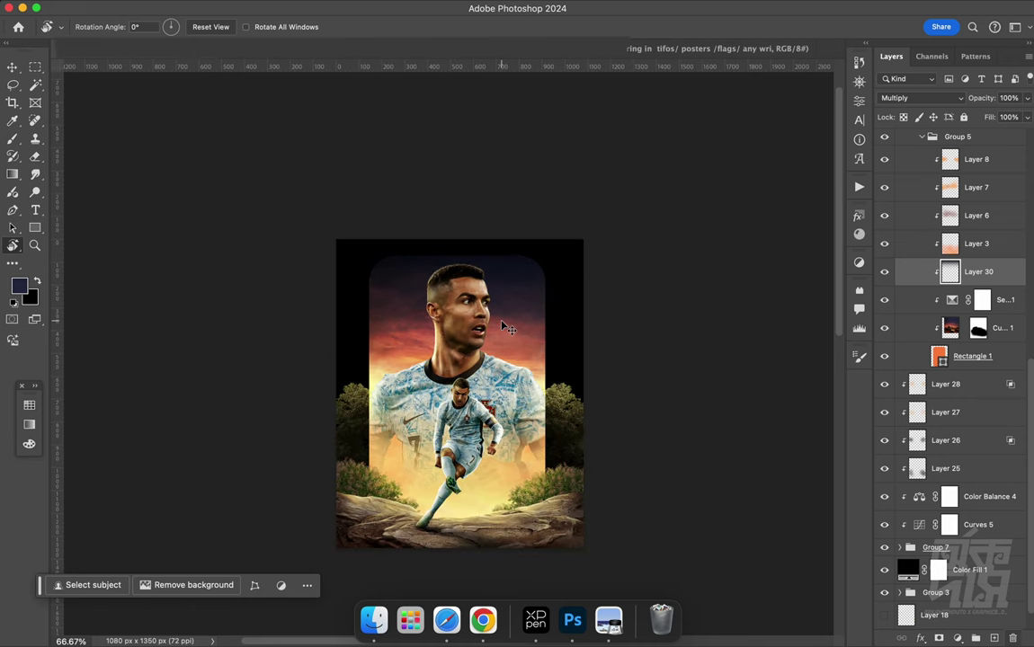
pyautogui.press('super+1')
pyautogui.scroll(5, 988, 360)
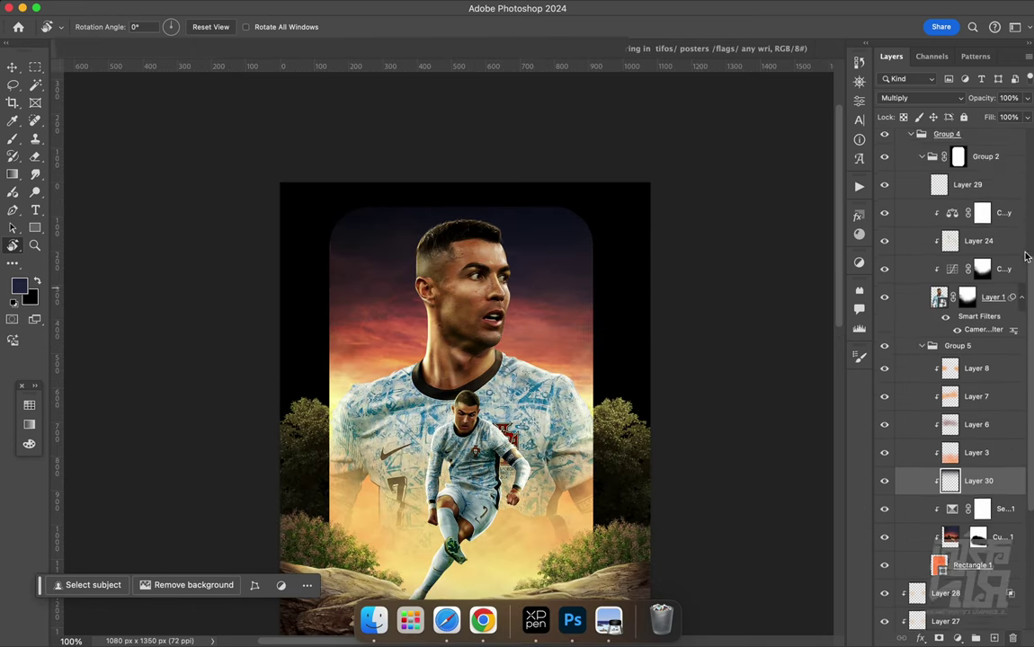
# Add a new layer above back cr and test a tan gradient, then undo it
pyautogui.click(936, 303)
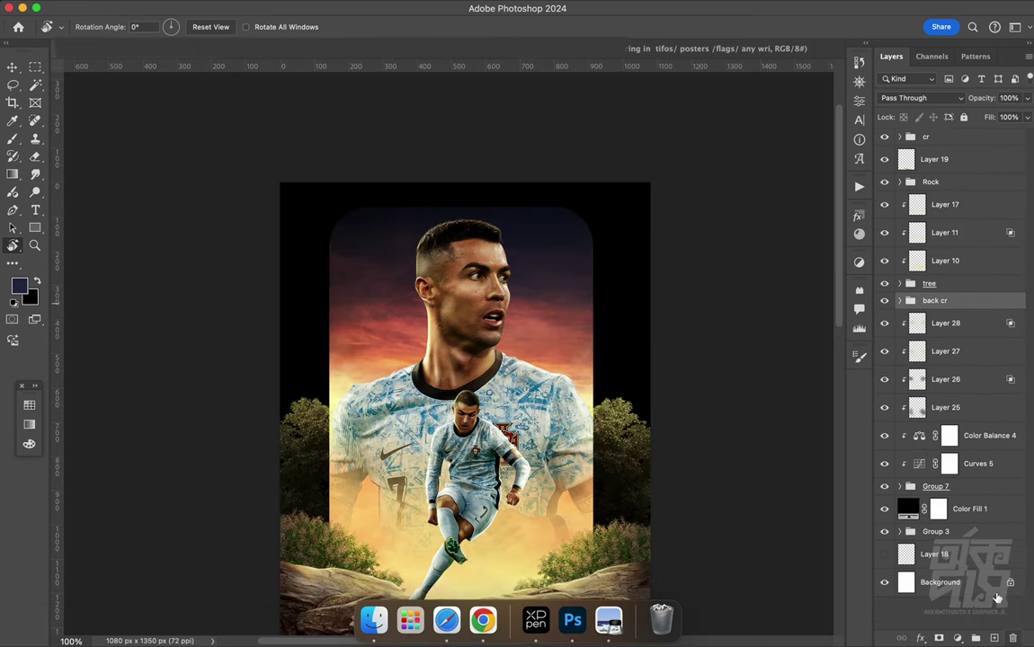
pyautogui.click(994, 638)
pyautogui.press('g')
pyautogui.keyDown('alt'); pyautogui.click(511, 454); pyautogui.keyUp('alt')
pyautogui.moveTo(564, 432); pyautogui.dragTo(621, 467)
pyautogui.hotkey('ctrl', 'z')
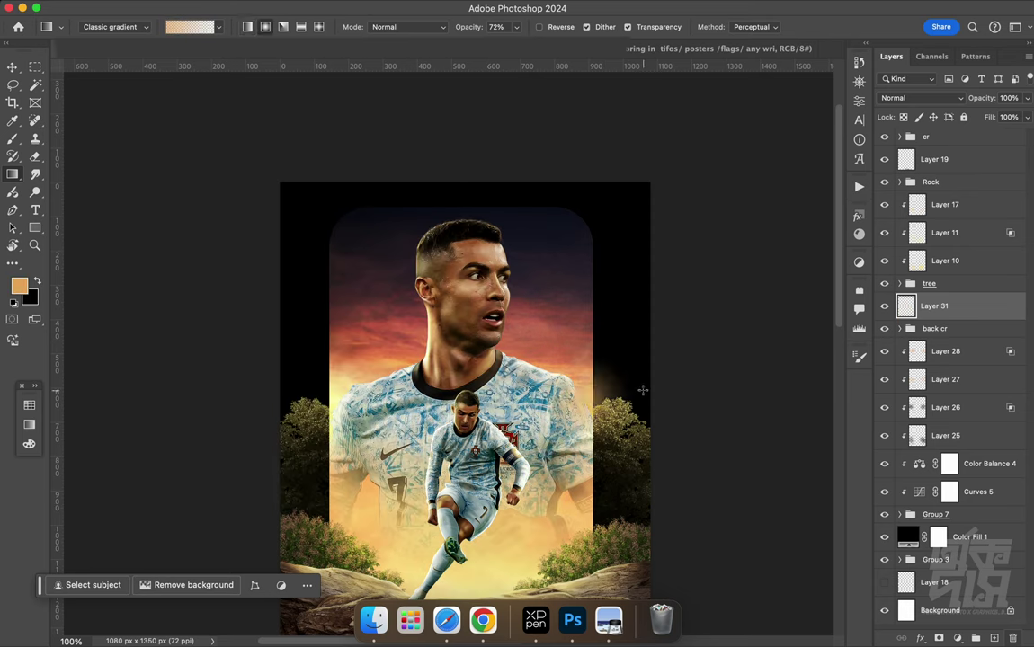
# Set Layer 31 to Linear Dodge (Add) and scale its content to 72.64%
pyautogui.click(922, 98)
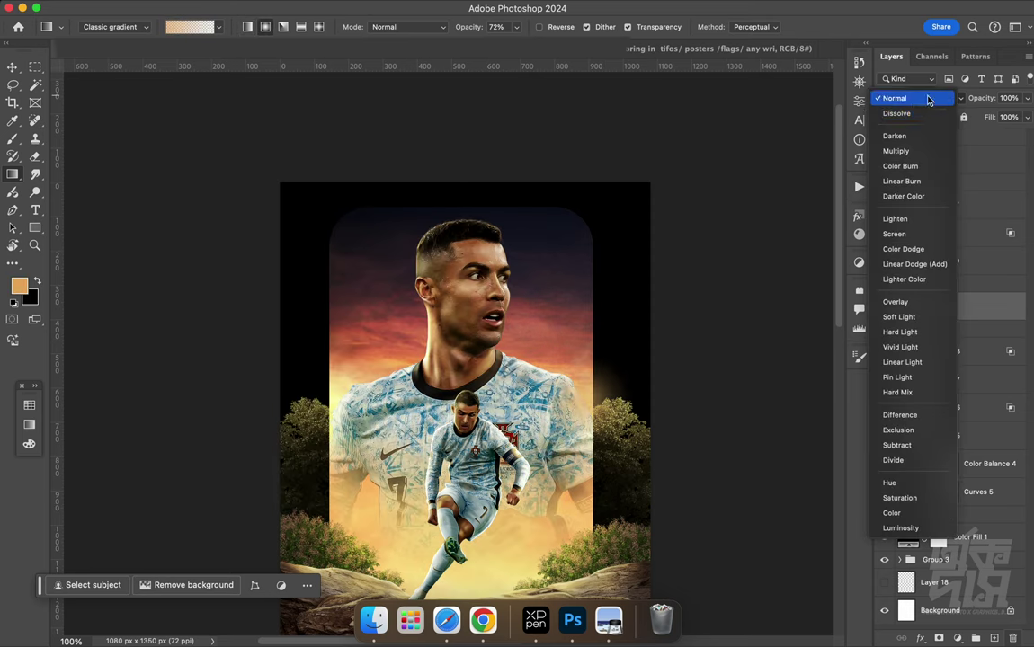
pyautogui.click(906, 264)
pyautogui.hotkey('ctrl', 't')
pyautogui.moveTo(634, 462); pyautogui.dragTo(610, 419)
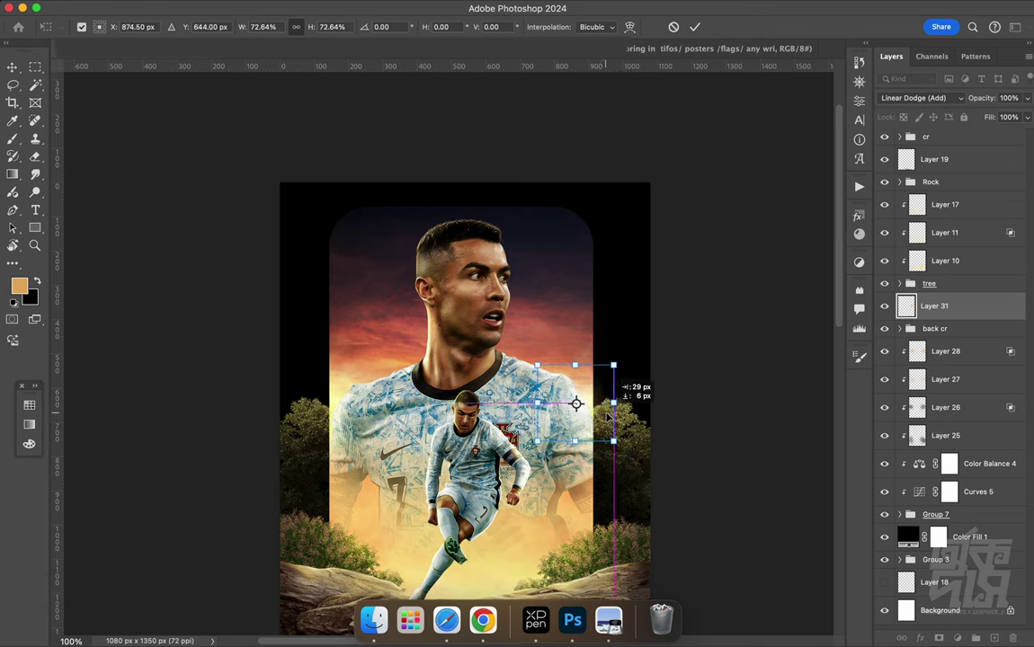
pyautogui.press('Return')
# Draw a soft radial glow beside the jersey, then add empty Layer 32
pyautogui.press('g')
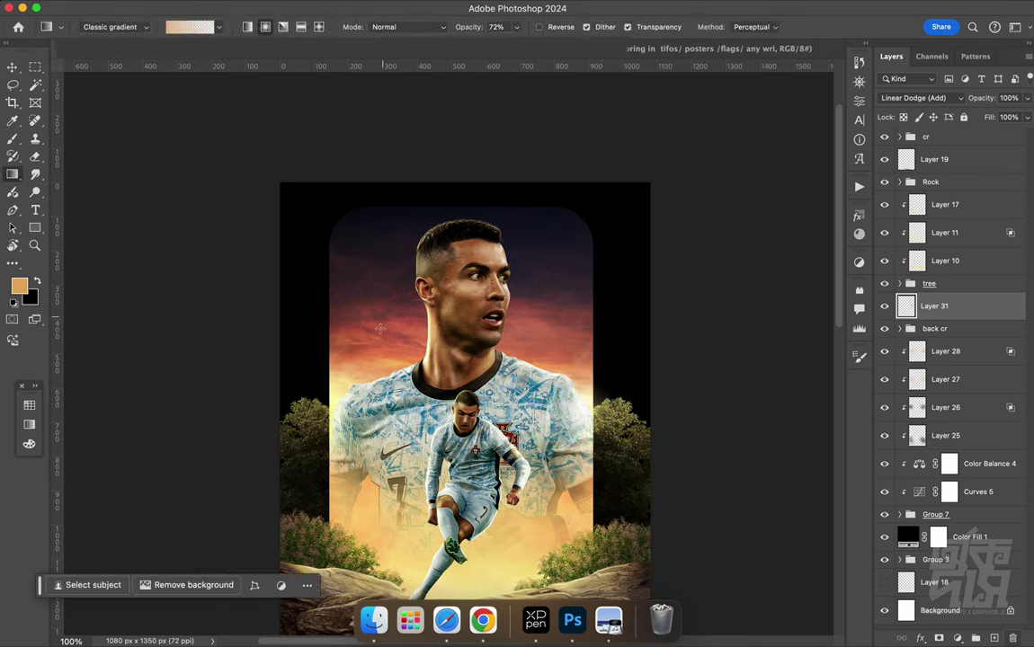
pyautogui.moveTo(364, 387)
pyautogui.mouseDown()
pyautogui.moveTo(346, 342)
pyautogui.moveTo(384, 377)
pyautogui.mouseUp()
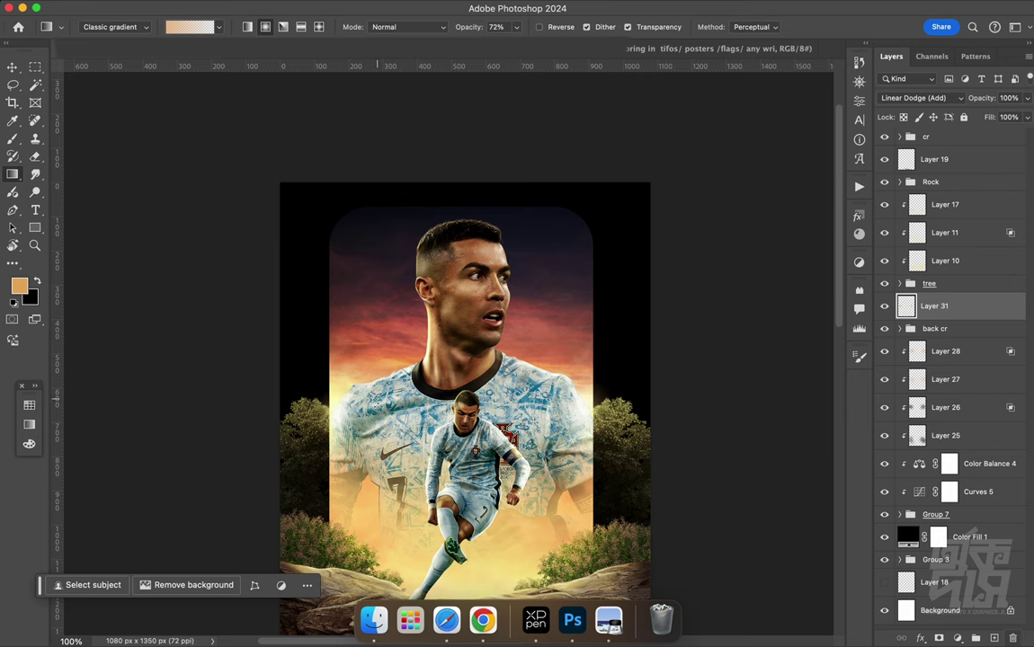
pyautogui.scroll(-3, 398, 436)
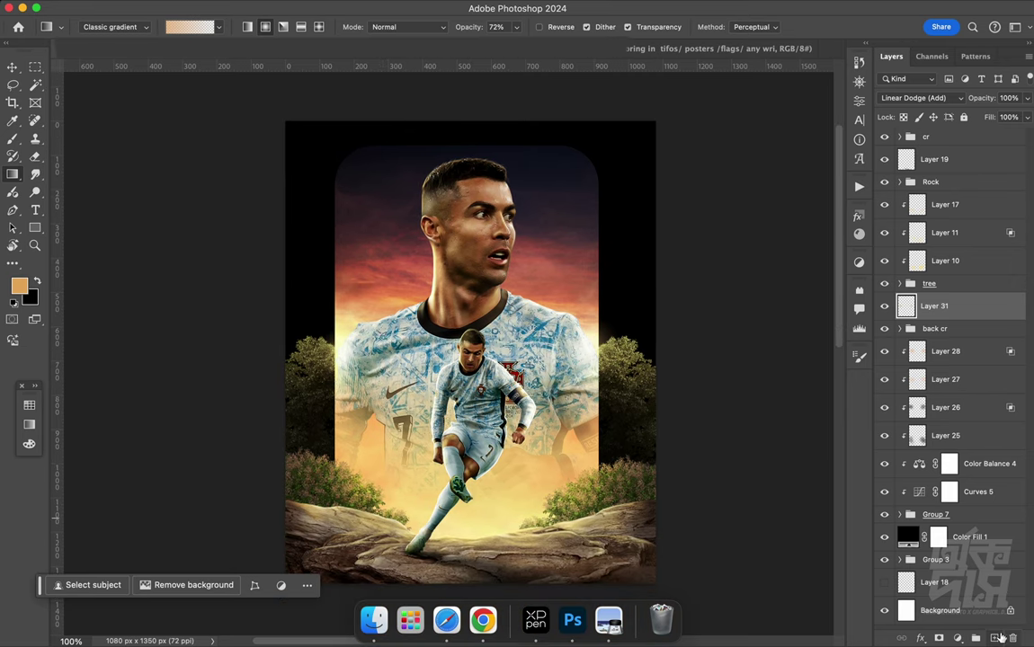
pyautogui.hotkey('ctrl', 'shift', 'alt', 'n')
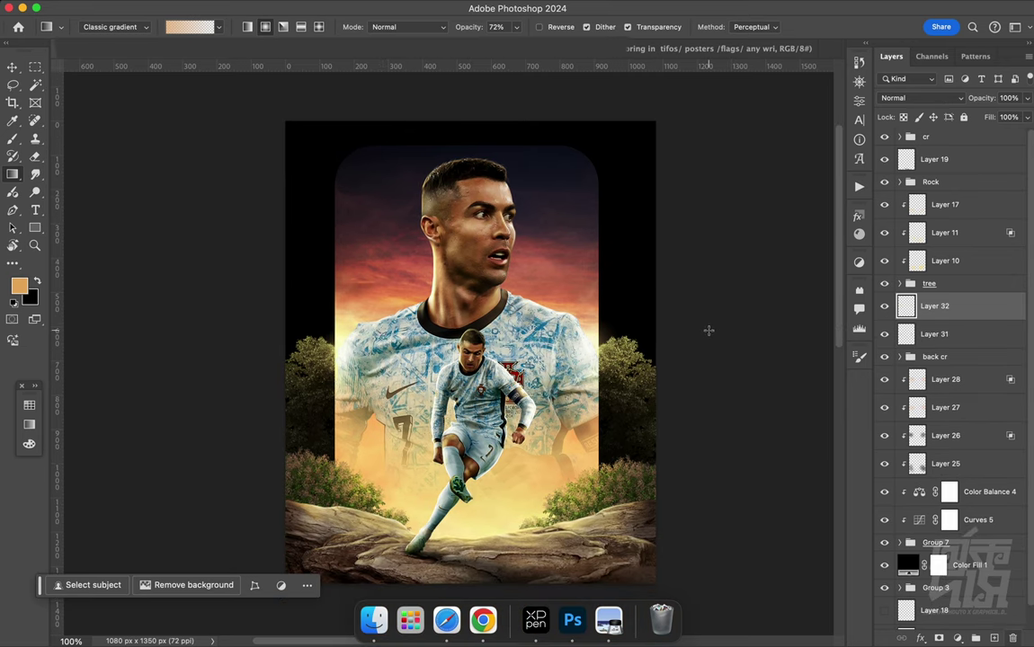
# Set Layer 32 to Linear Dodge (Add) and paint a deeper orange gradient over the lower poster
pyautogui.press('XF86AudioMute')
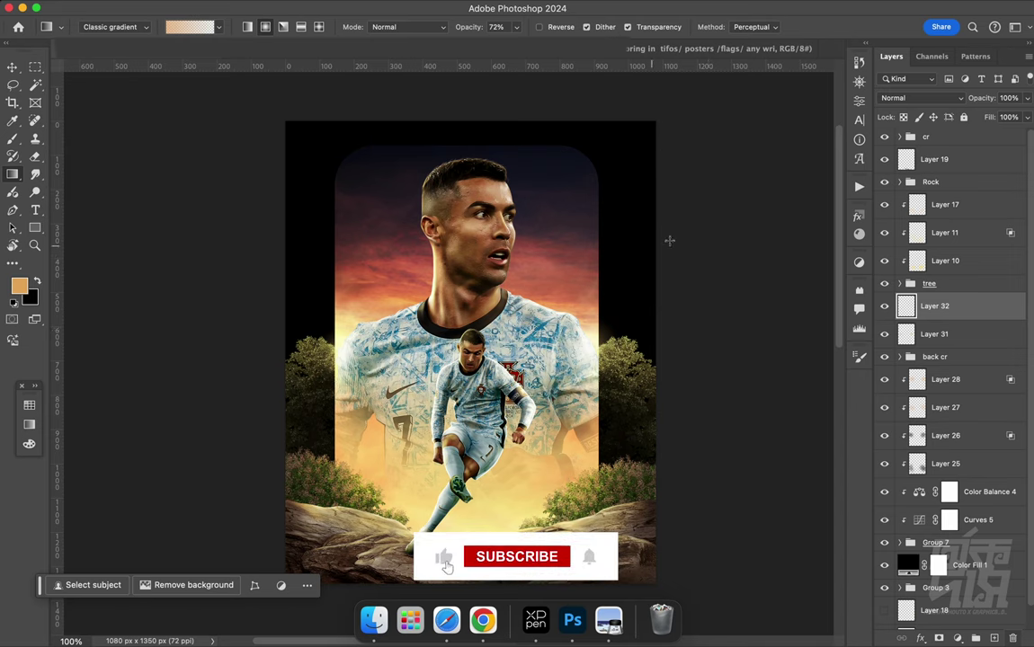
pyautogui.click(917, 97)
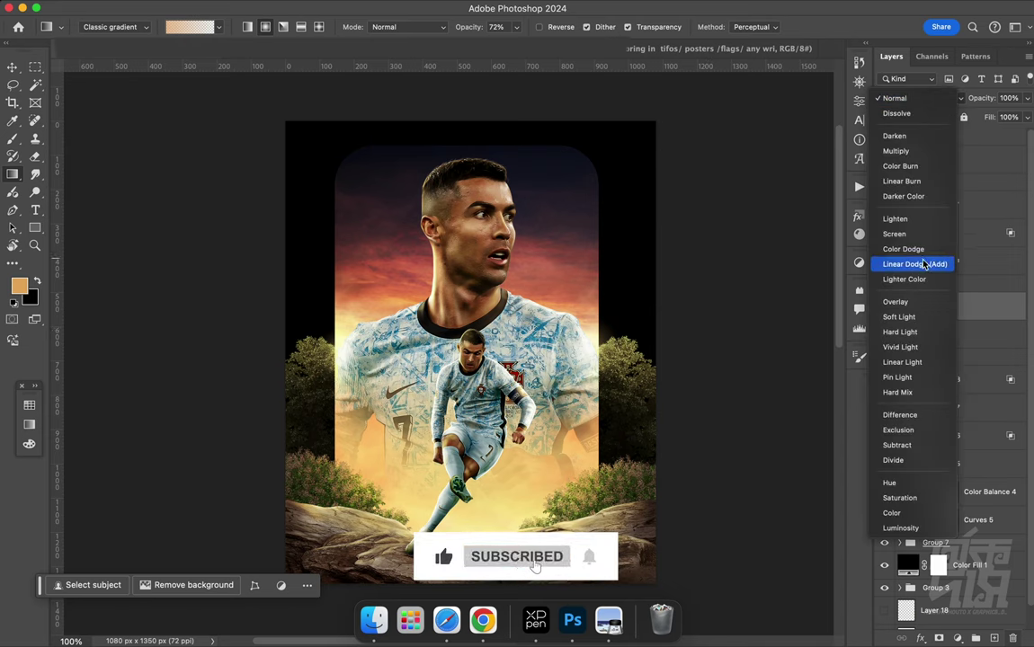
pyautogui.click(908, 264)
pyautogui.click(22, 283)
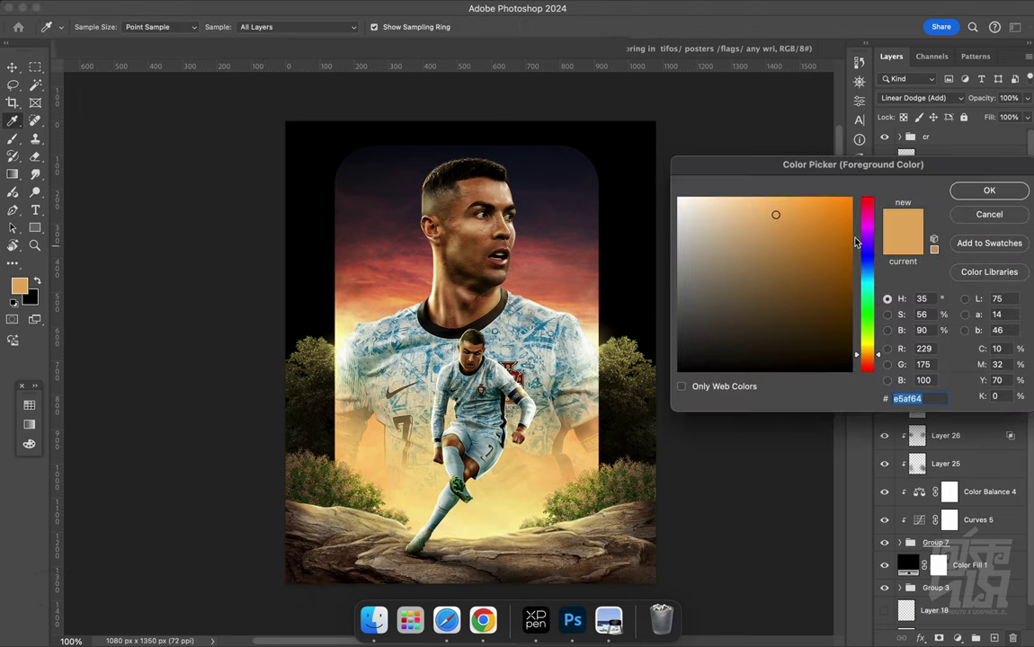
pyautogui.click(794, 215)
pyautogui.click(980, 190)
pyautogui.press('g')
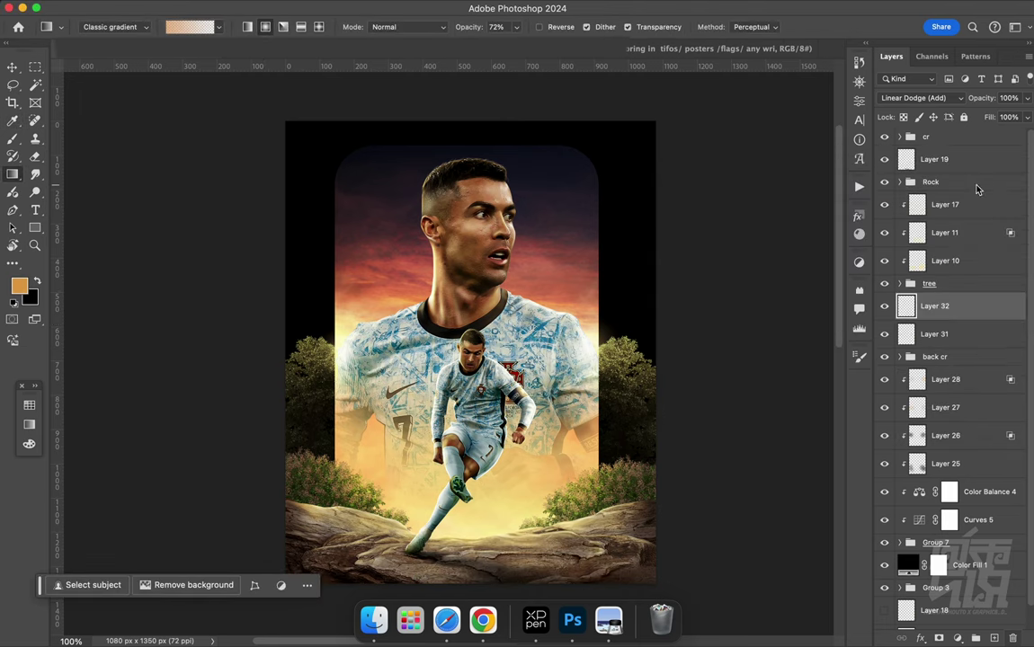
pyautogui.moveTo(471, 515); pyautogui.dragTo(533, 490)
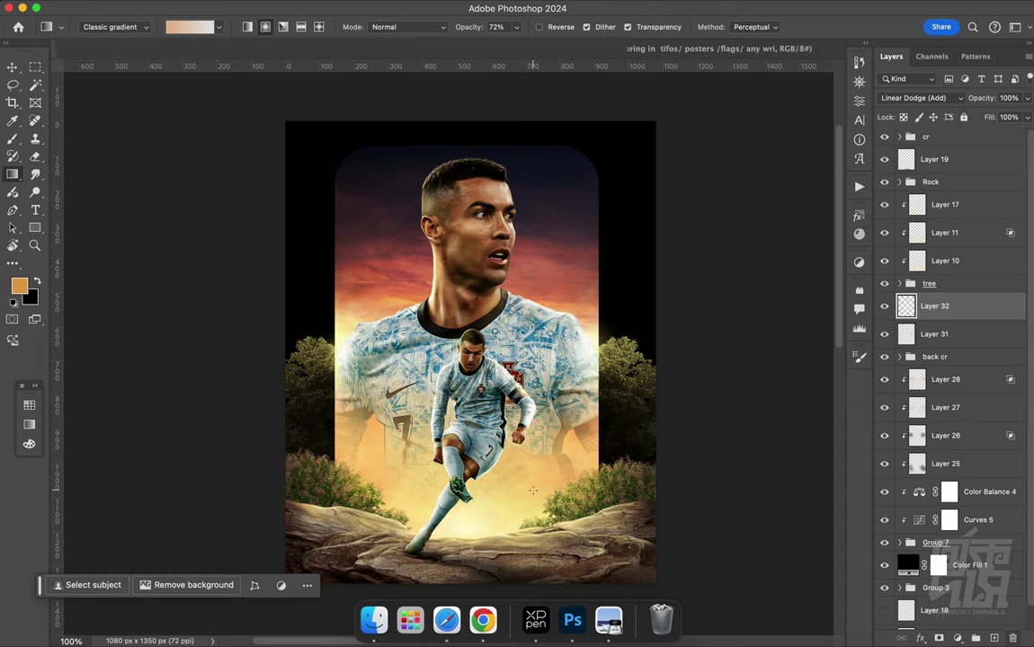
# Move the Linear Dodge glow layer to the top and brighten the glow around the feet and rocks
pyautogui.moveTo(935, 306); pyautogui.dragTo(935, 173)
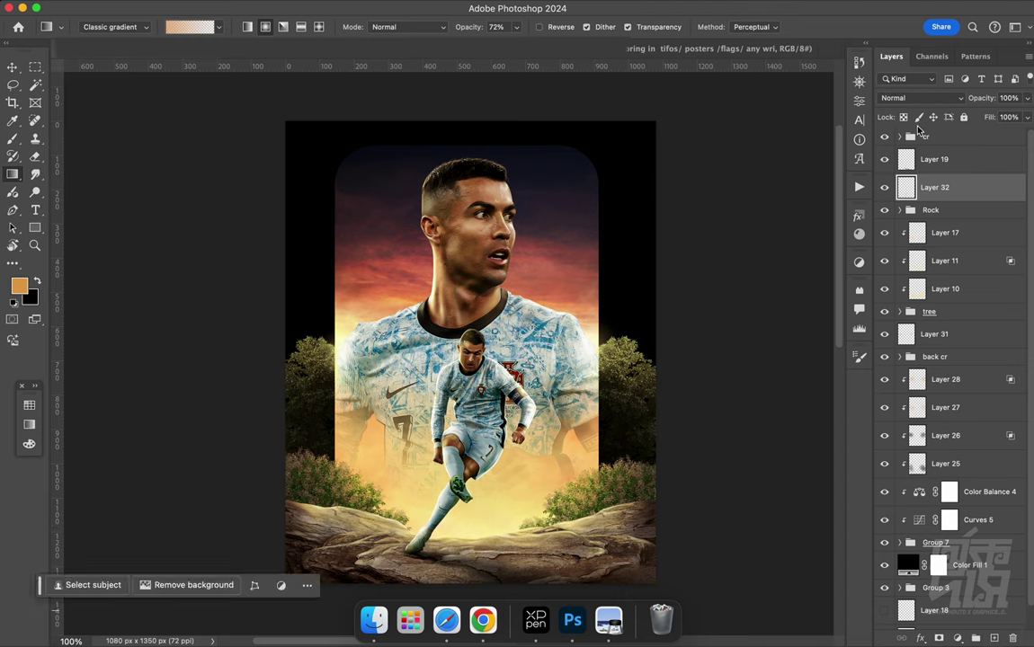
pyautogui.click(919, 97)
pyautogui.click(917, 263)
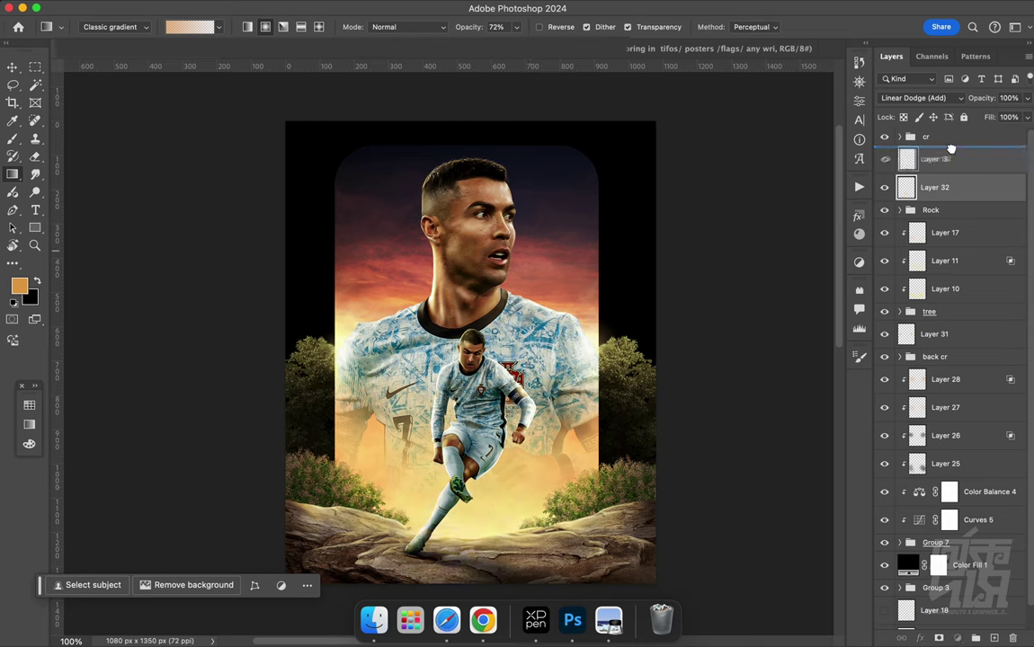
pyautogui.moveTo(935, 187); pyautogui.dragTo(935, 138)
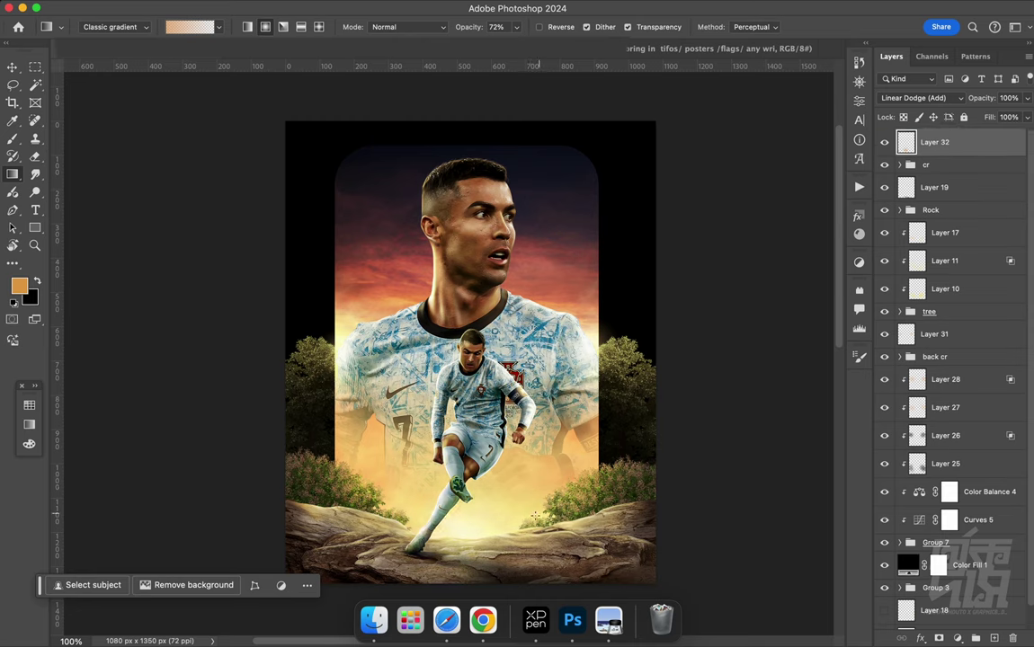
pyautogui.moveTo(468, 534); pyautogui.dragTo(553, 513)
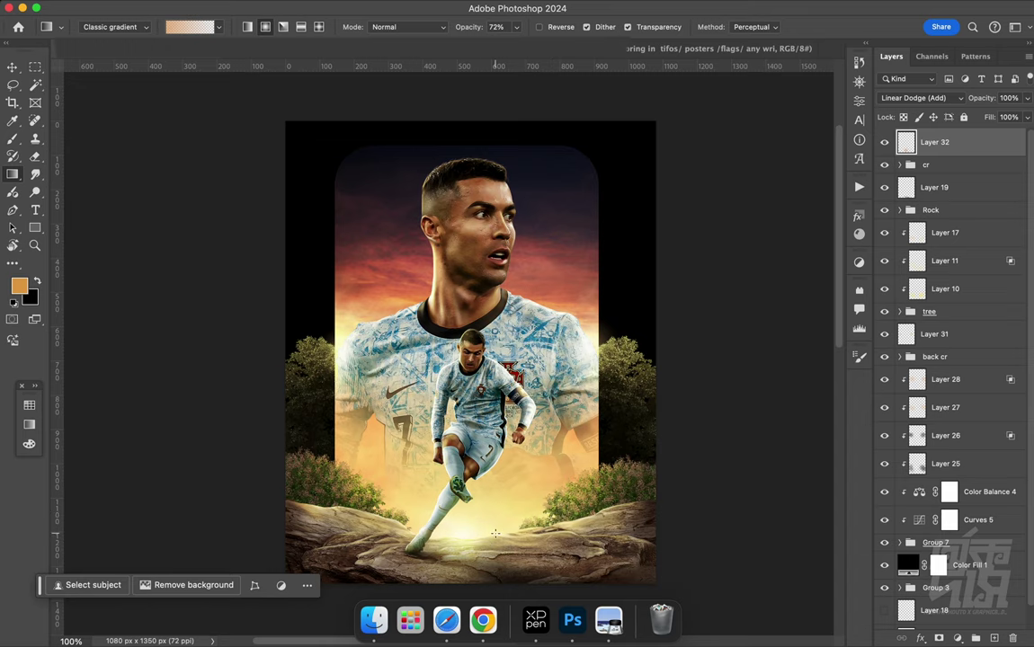
# Check the glow upside down, save the poster, and add a new layer above back cr
pyautogui.press('r')
pyautogui.moveTo(466, 275)
pyautogui.mouseDown()
pyautogui.moveTo(532, 312)
pyautogui.moveTo(531, 378)
pyautogui.moveTo(533, 329)
pyautogui.moveTo(534, 360)
pyautogui.mouseUp()
pyautogui.hotkey('ctrl', 's')
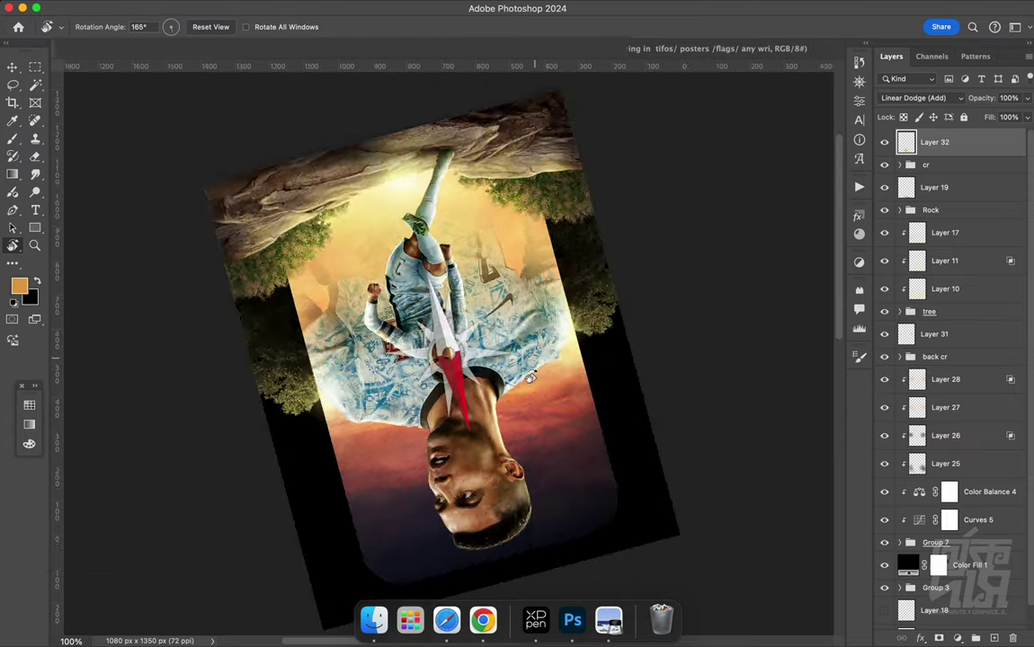
pyautogui.moveTo(534, 359); pyautogui.dragTo(554, 351)
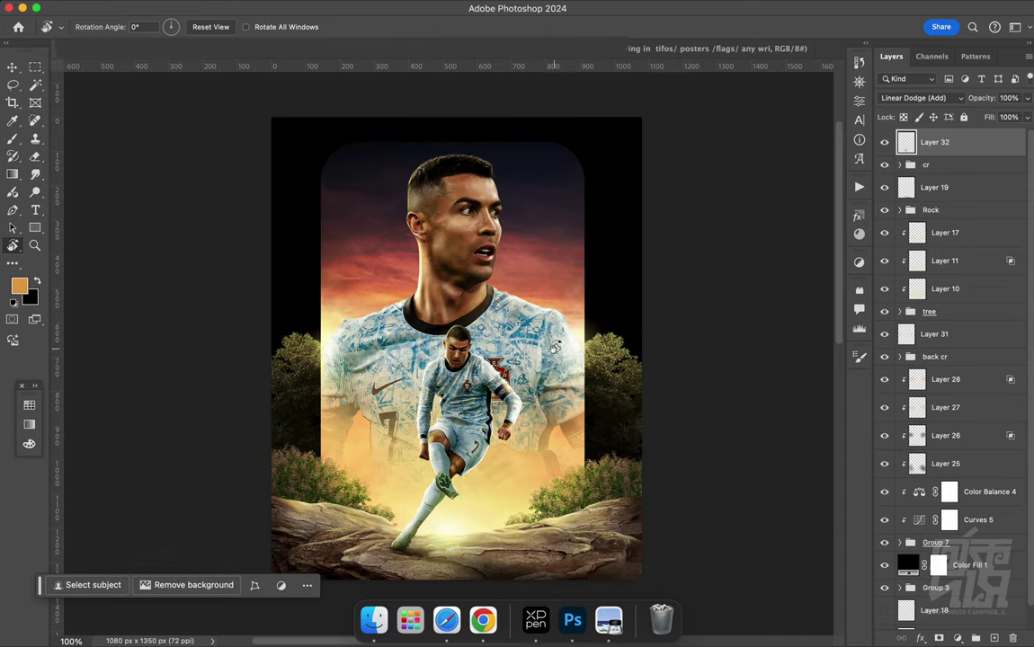
pyautogui.click(964, 357)
pyautogui.hotkey('ctrl', 'shift', 'alt', 'n')
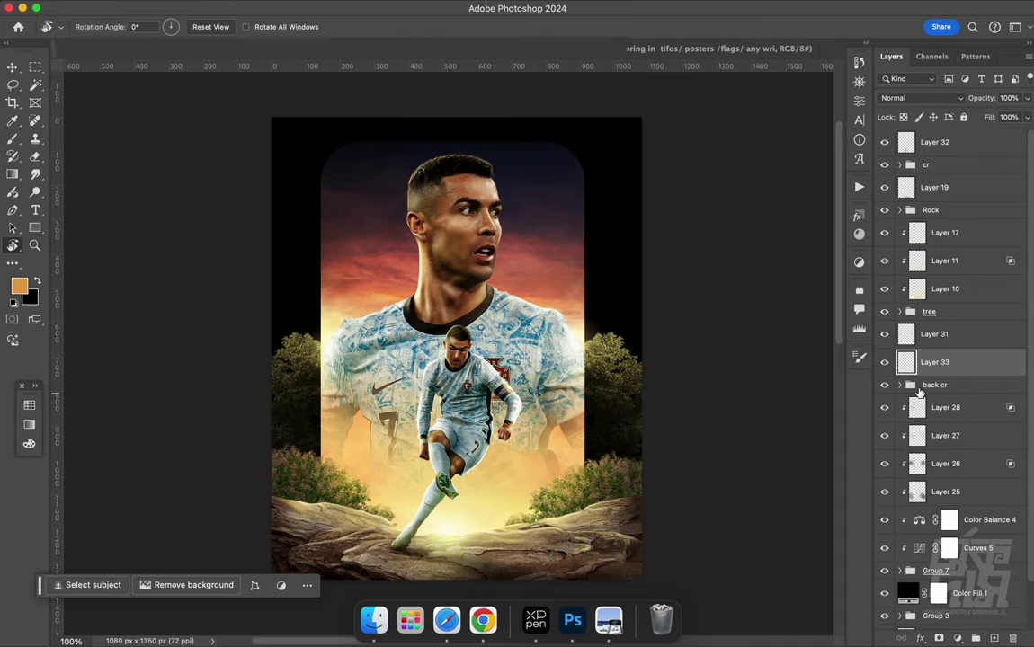
# Move Layer 33 into back cr, zoom on the face, and choose the Soft Round Pressure Opacity and Flow brush
pyautogui.moveTo(919, 391); pyautogui.dragTo(926, 387)
pyautogui.hotkey('ctrl', '+')
pyautogui.hotkey('ctrl', '+')
pyautogui.hotkey('ctrl', '+')
pyautogui.hotkey('ctrl', '+')
pyautogui.scroll(5, 475, 317)
pyautogui.scroll(5, 498, 264)
pyautogui.press('b')
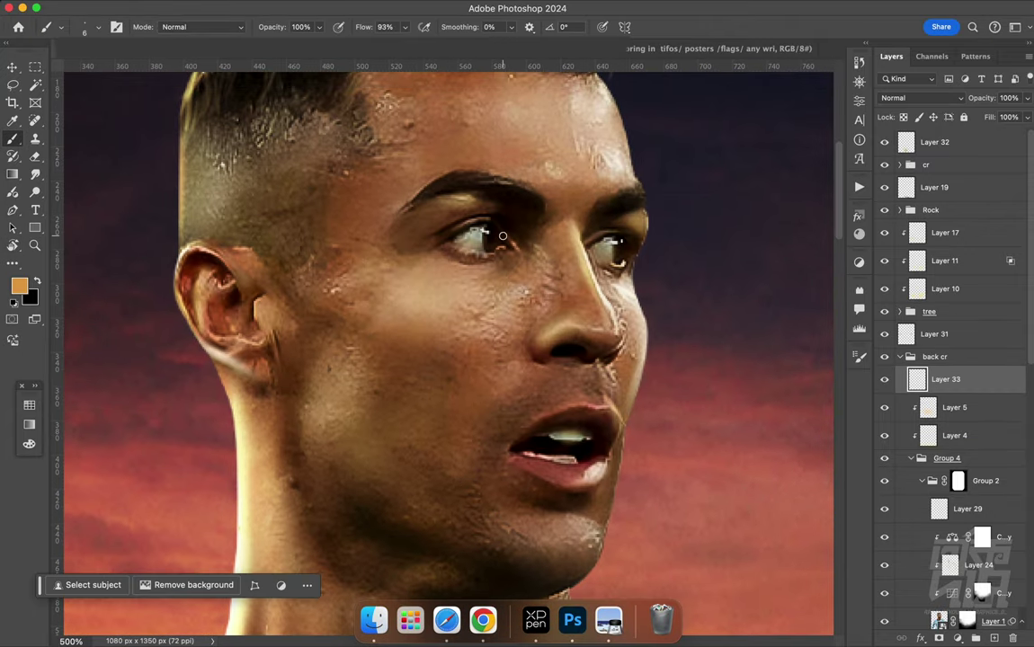
pyautogui.rightClick(500, 265)
pyautogui.click(600, 400)
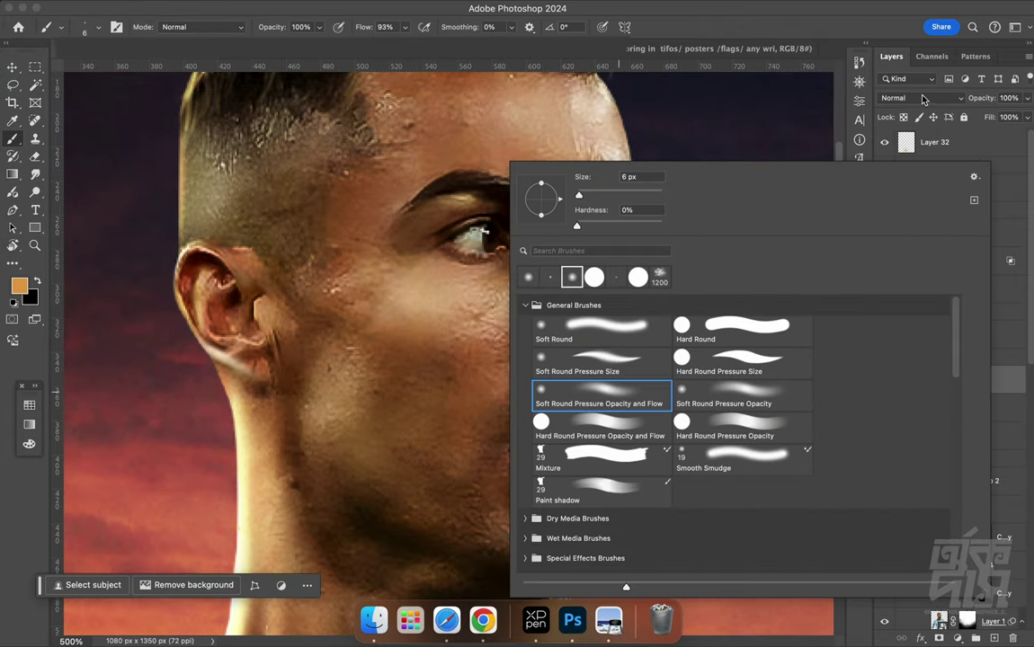
# Set Layer 33 to Overlay and paint white over both eyes' catchlights
pyautogui.click(922, 97)
pyautogui.click(913, 304)
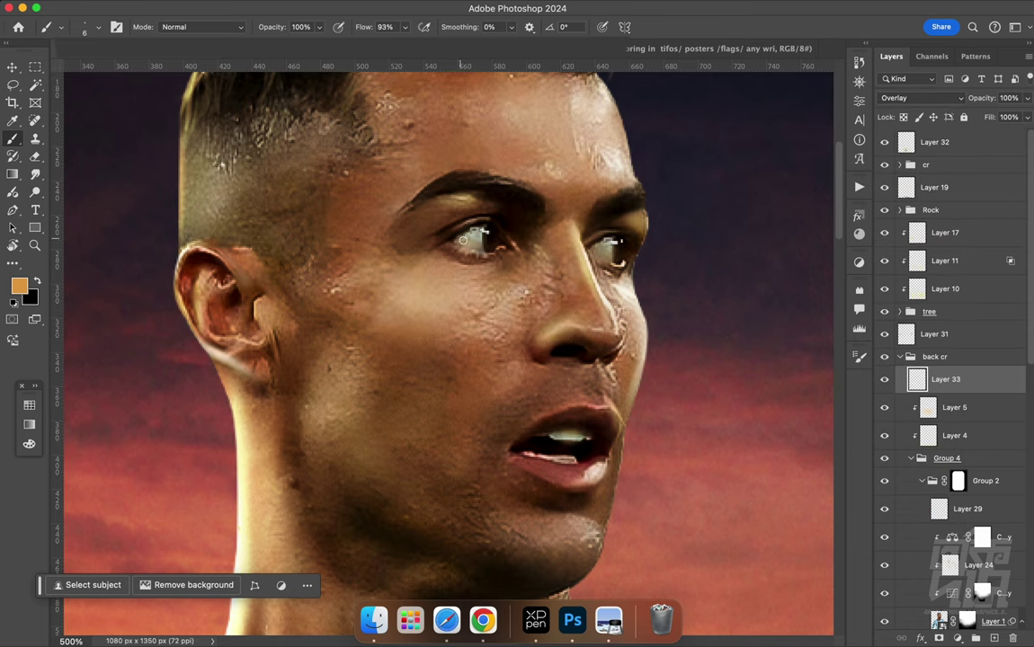
pyautogui.keyDown('alt'); pyautogui.click(472, 236); pyautogui.keyUp('alt')
pyautogui.moveTo(464, 235); pyautogui.dragTo(479, 247)
pyautogui.moveTo(595, 247); pyautogui.dragTo(601, 250)
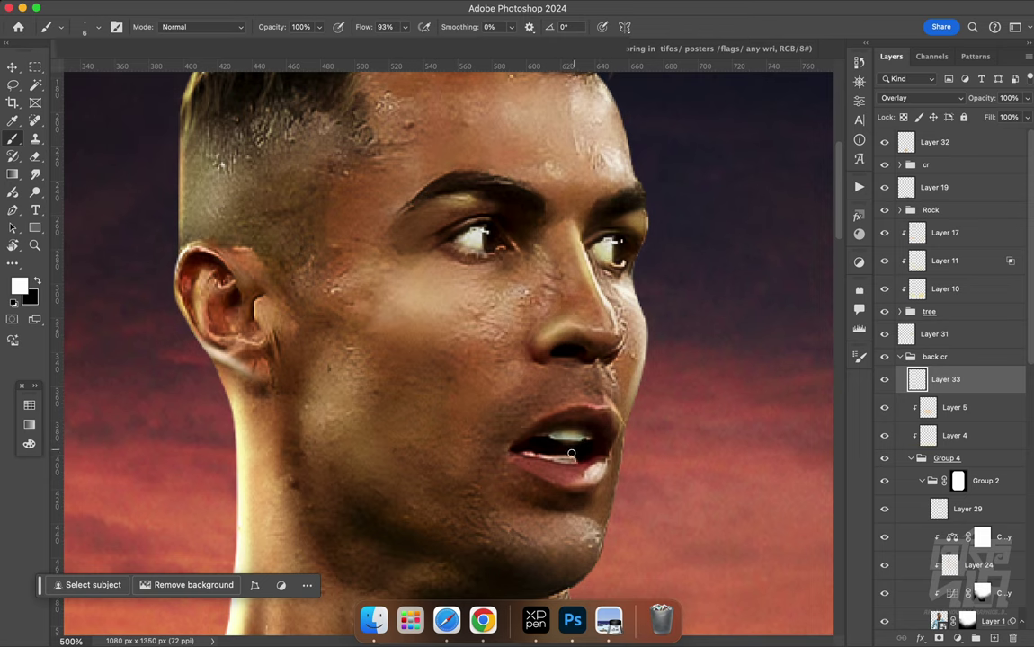
# Review the whole poster in a rotated view, then collapse back cr and select down to Group 7
pyautogui.hotkey('ctrl', '0')
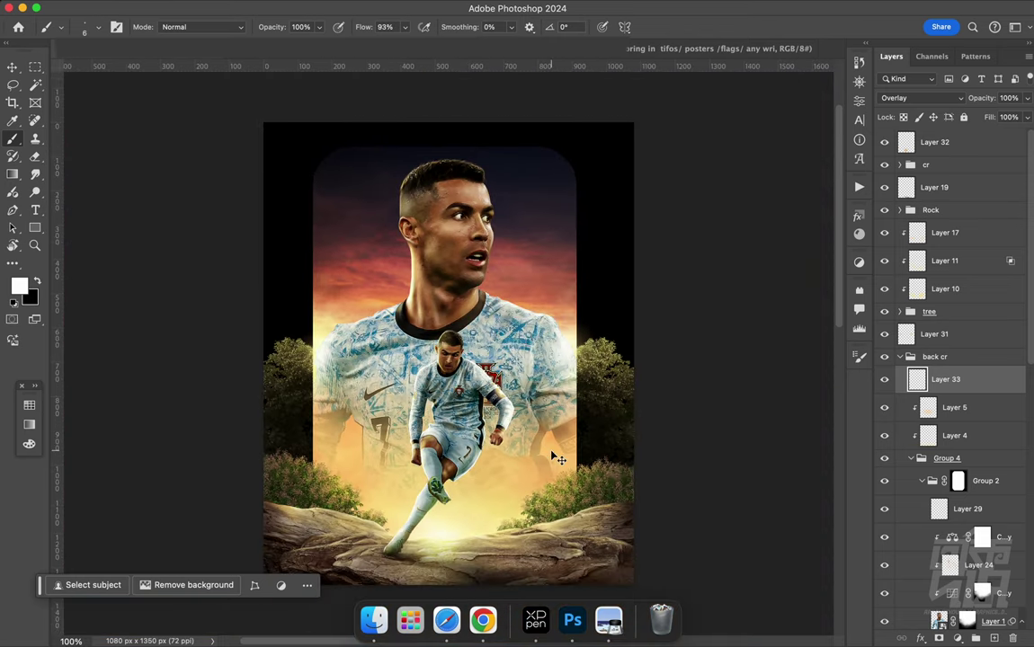
pyautogui.press('r')
pyautogui.moveTo(494, 403)
pyautogui.mouseDown()
pyautogui.moveTo(467, 309)
pyautogui.moveTo(506, 340)
pyautogui.moveTo(463, 333)
pyautogui.mouseUp()
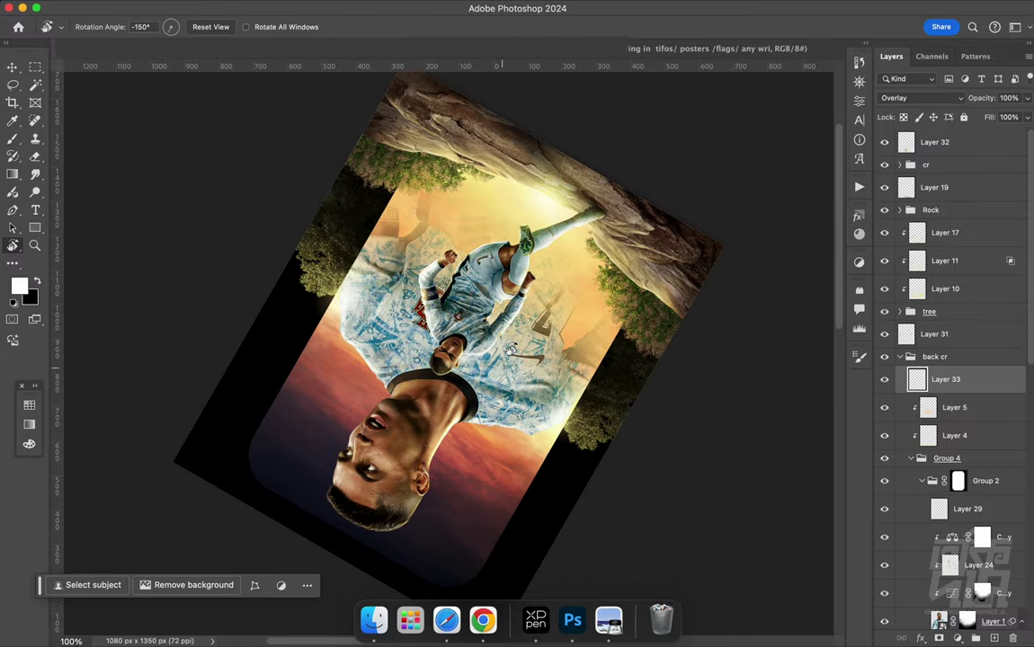
pyautogui.moveTo(495, 281); pyautogui.dragTo(504, 298)
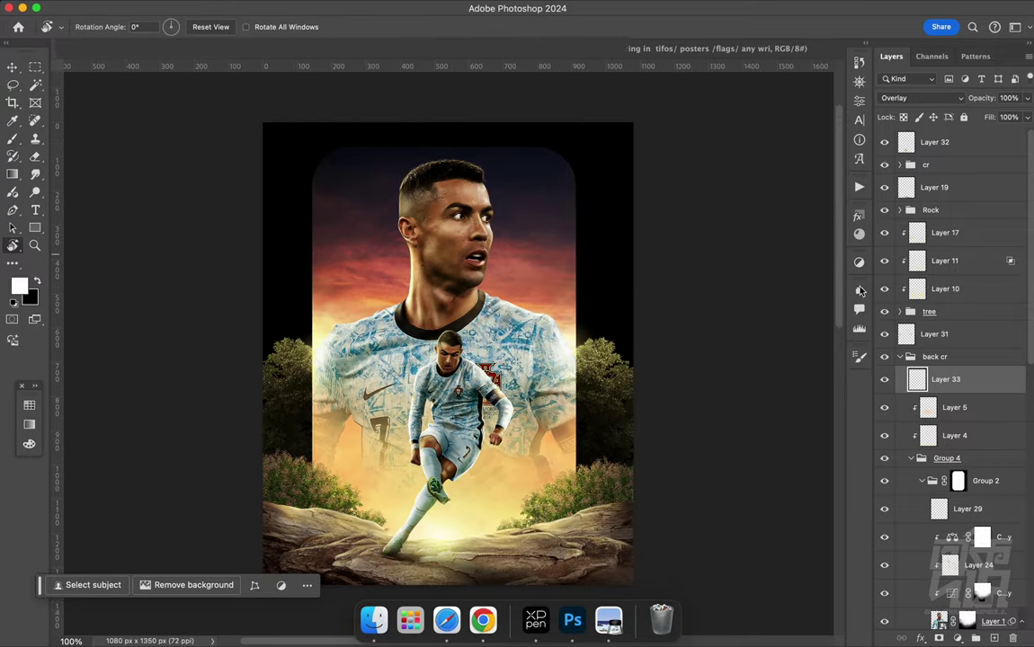
pyautogui.click(903, 359)
pyautogui.click(944, 543)
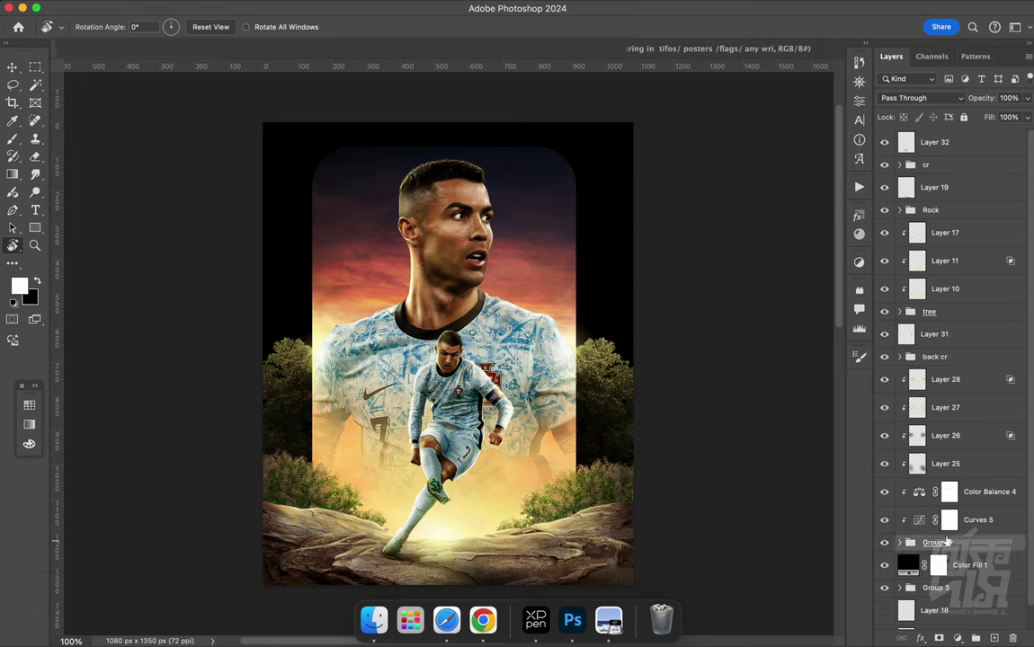
# Group the background layers into Group 8 and the tree layers up to Layer 17 into Group 9
pyautogui.hotkey('ctrl', 'g')
pyautogui.click(960, 311)
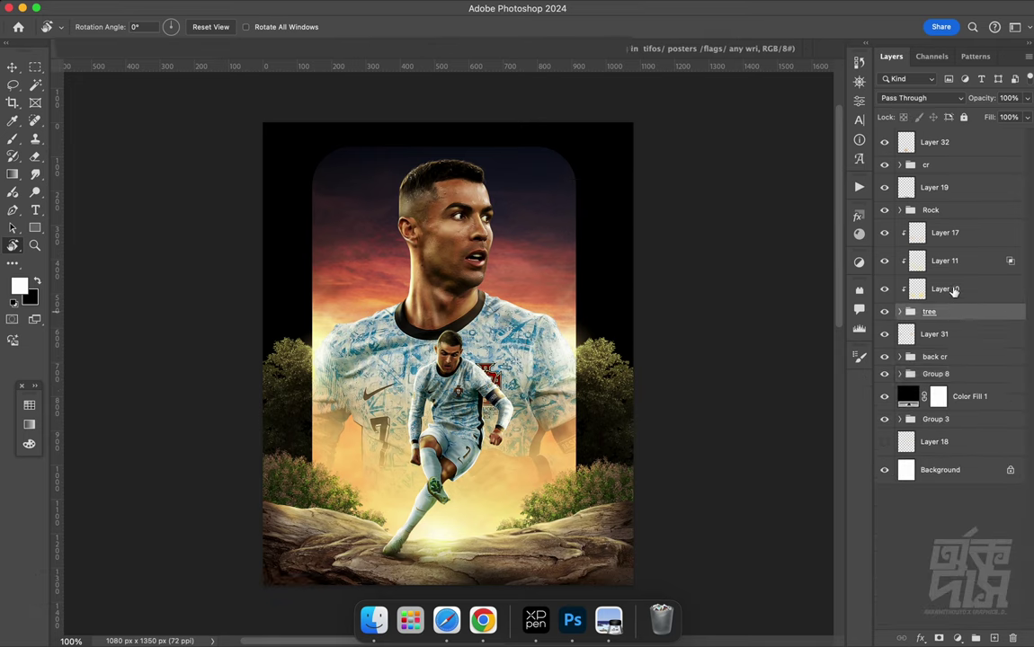
pyautogui.keyDown('shift'); pyautogui.click(961, 232); pyautogui.keyUp('shift')
pyautogui.hotkey('ctrl', 'g')
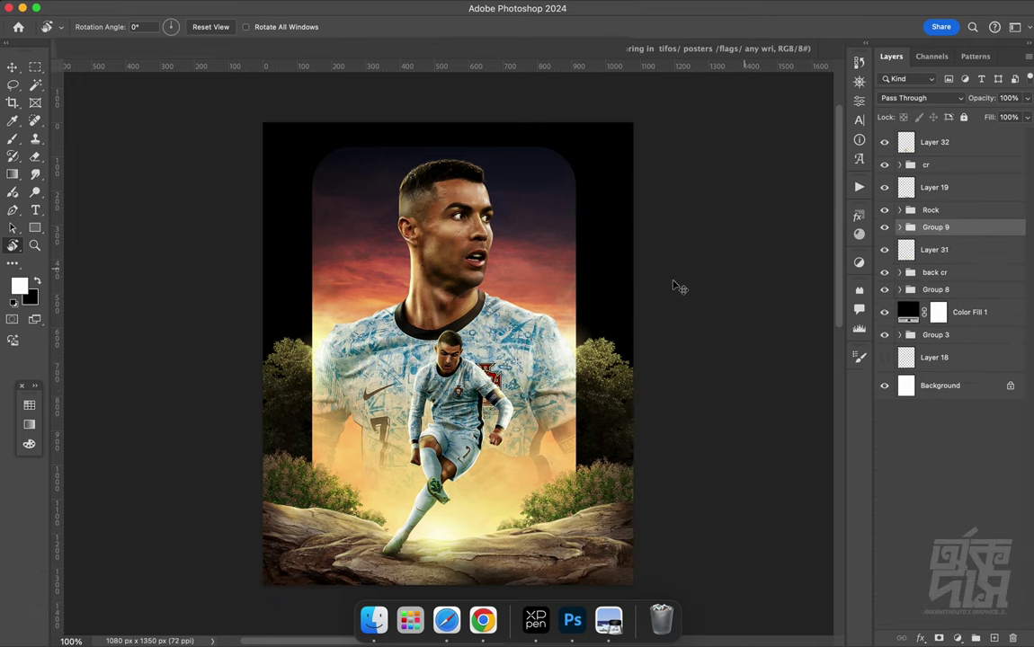
# In ronaldo2.jpeg, make an elliptical selection fitted around the blurred football
pyautogui.hotkey('ctrl', 'Tab')
pyautogui.moveTo(454, 352); pyautogui.dragTo(231, 308)
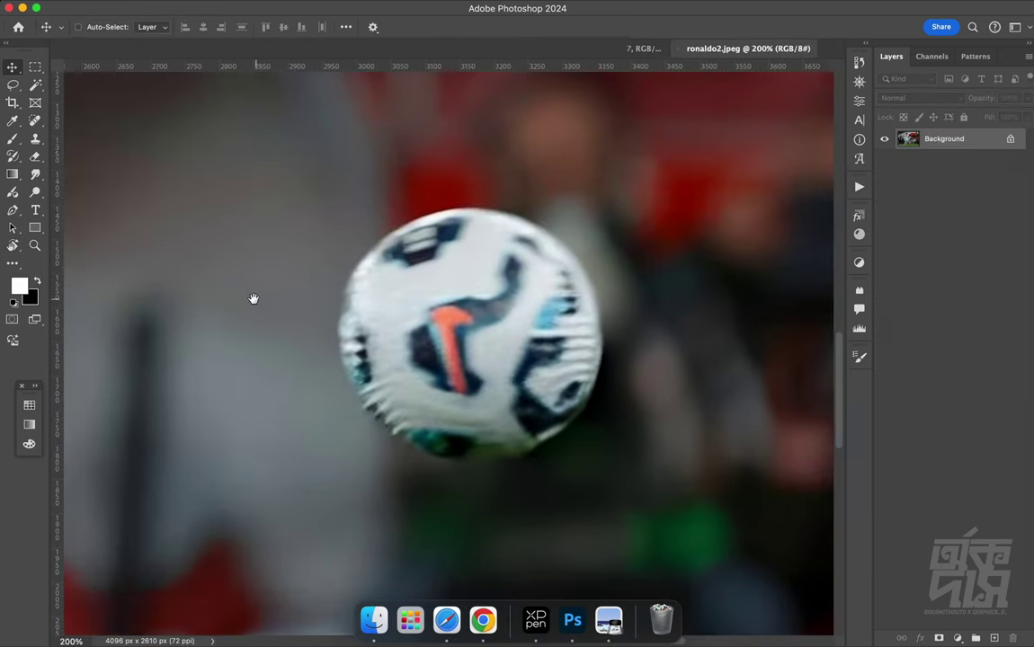
pyautogui.click(35, 68)
pyautogui.moveTo(406, 270)
pyautogui.mouseDown()
pyautogui.moveTo(545, 427)
pyautogui.moveTo(476, 371)
pyautogui.mouseUp()
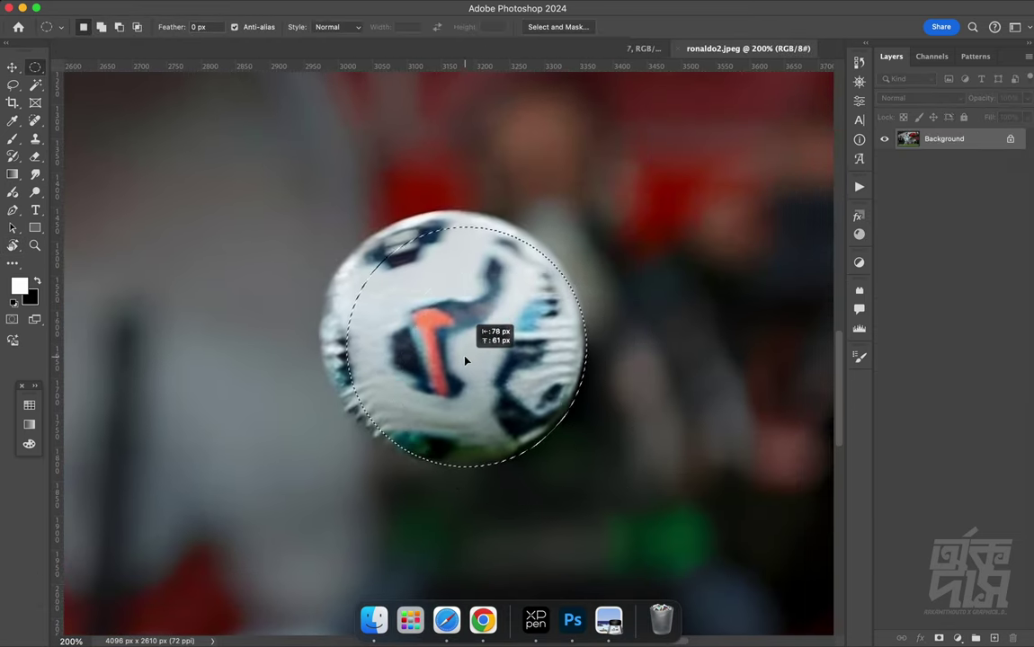
pyautogui.rightClick(445, 308)
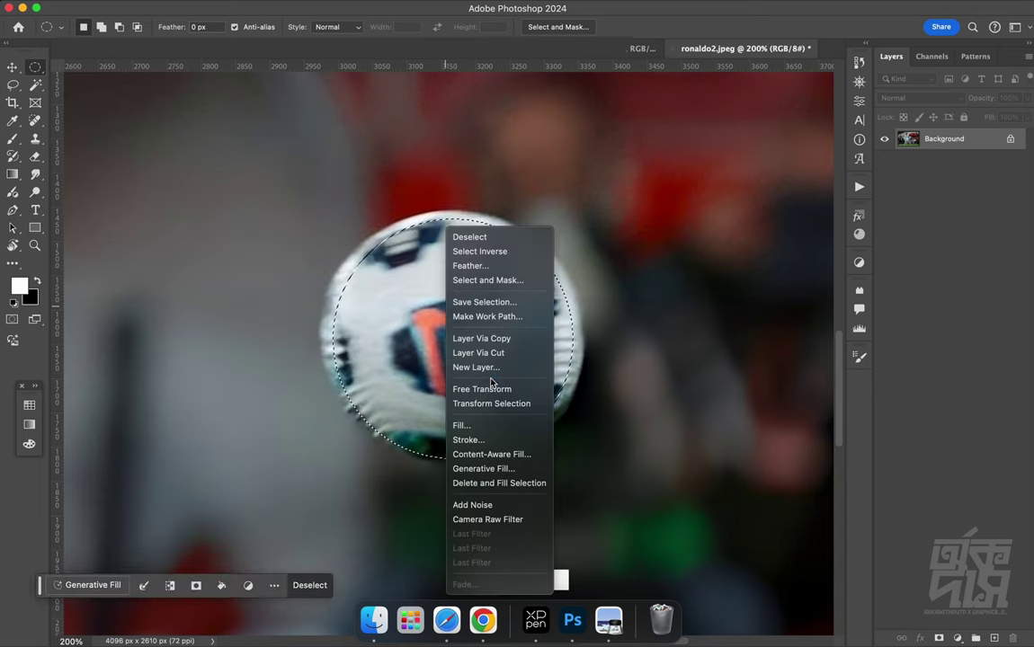
pyautogui.click(458, 403)
pyautogui.moveTo(574, 340); pyautogui.dragTo(583, 342)
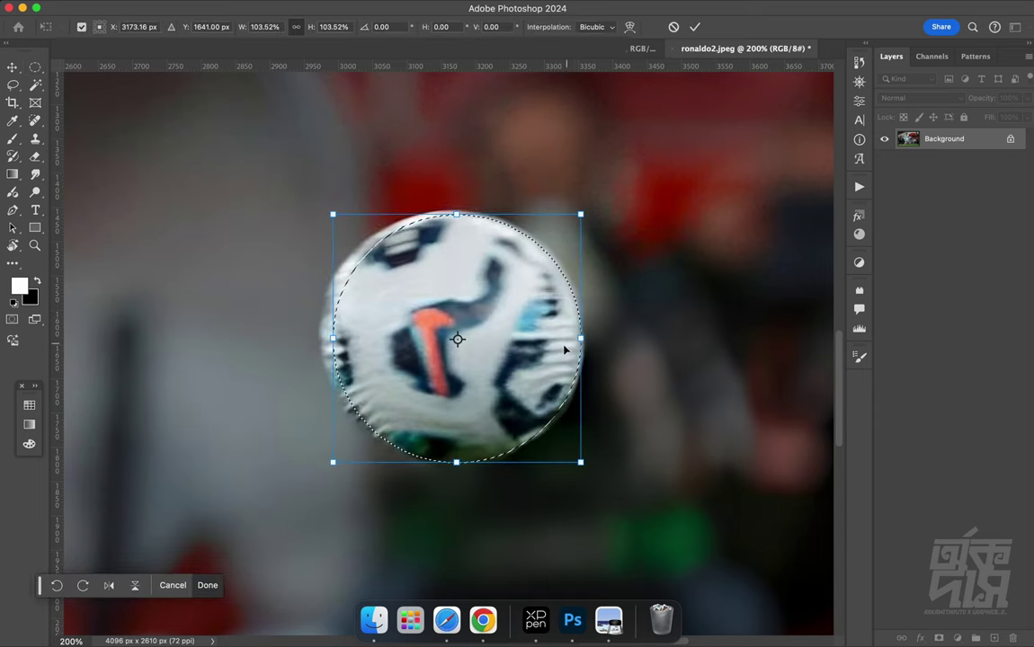
pyautogui.press('Return')
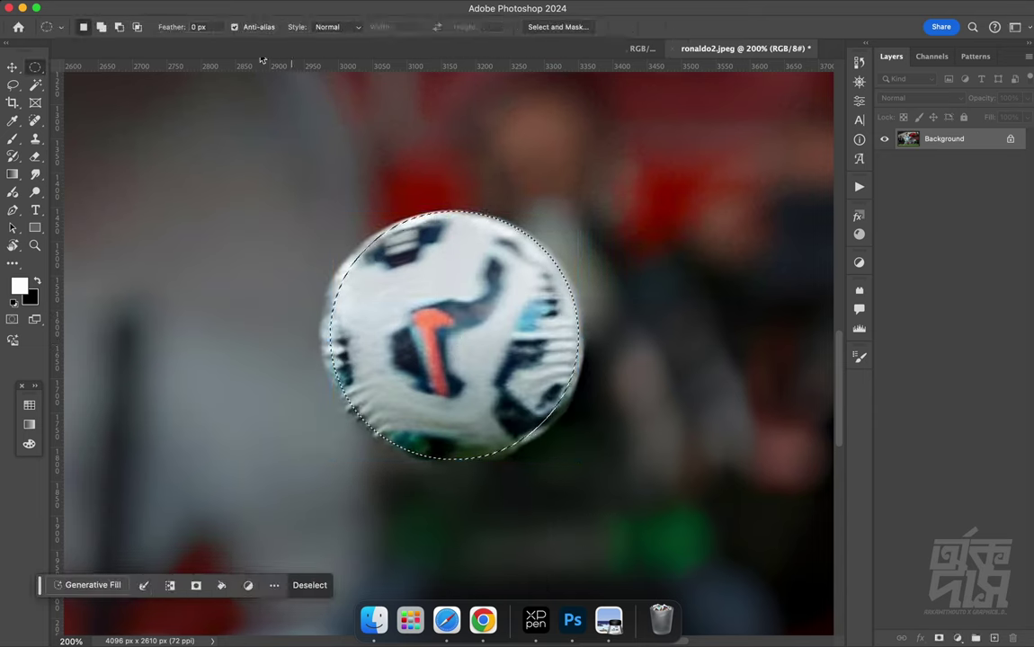
# Paste the football into the poster below Group 4 and move it to the right edge
pyautogui.hotkey('ctrl', 'Tab')
pyautogui.press('z')
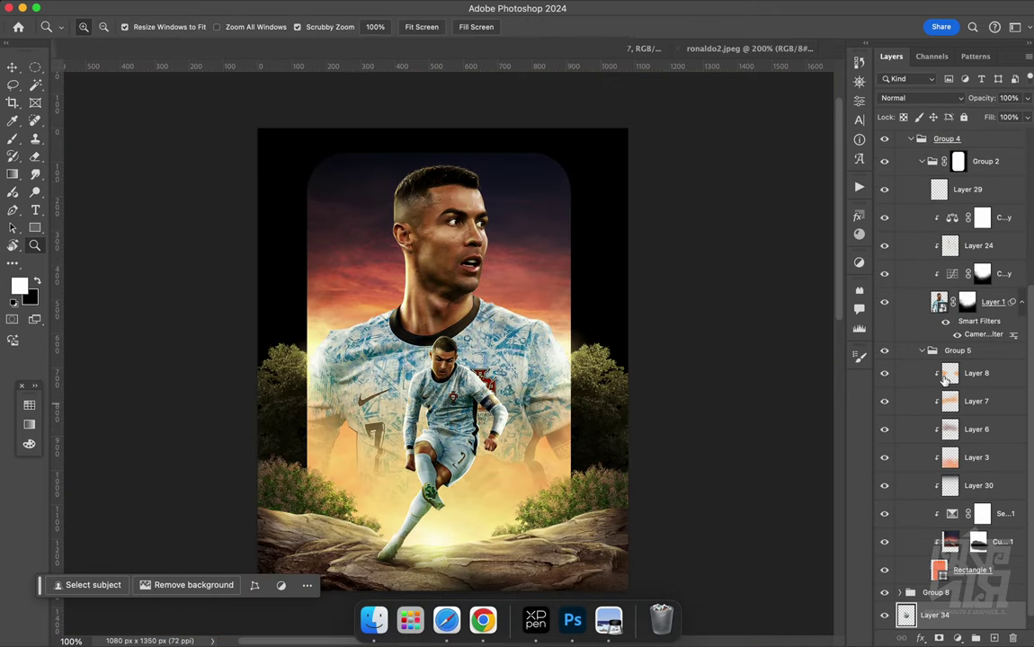
pyautogui.click(911, 140)
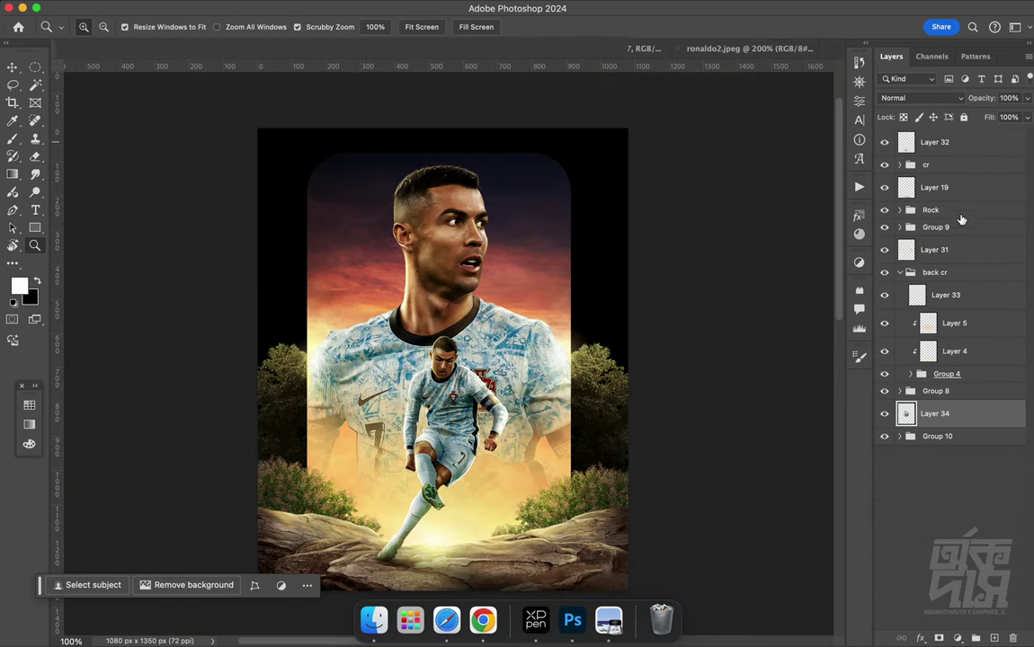
pyautogui.click(958, 165)
pyautogui.hotkey('ctrl', 'v')
pyautogui.press('v')
pyautogui.moveTo(473, 410)
pyautogui.mouseDown()
pyautogui.moveTo(658, 480)
pyautogui.moveTo(697, 375)
pyautogui.mouseUp()
# Convert the ball layer to a Smart Object and shrink it to about 55%
pyautogui.rightClick(953, 166)
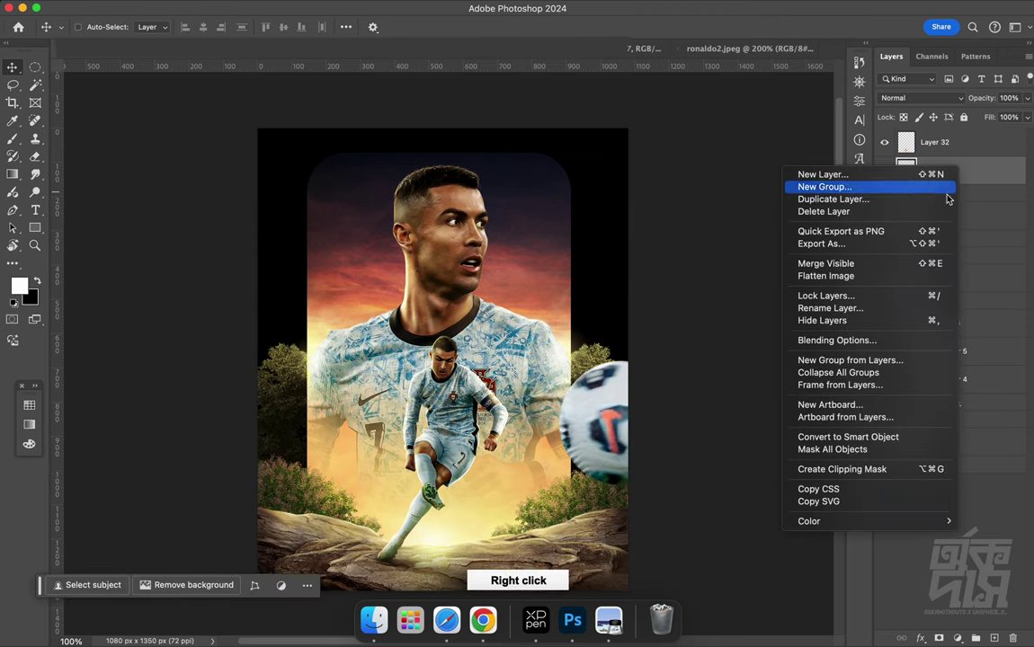
pyautogui.click(910, 444)
pyautogui.hotkey('ctrl', 't')
pyautogui.moveTo(683, 422); pyautogui.dragTo(606, 449)
pyautogui.press('Return')
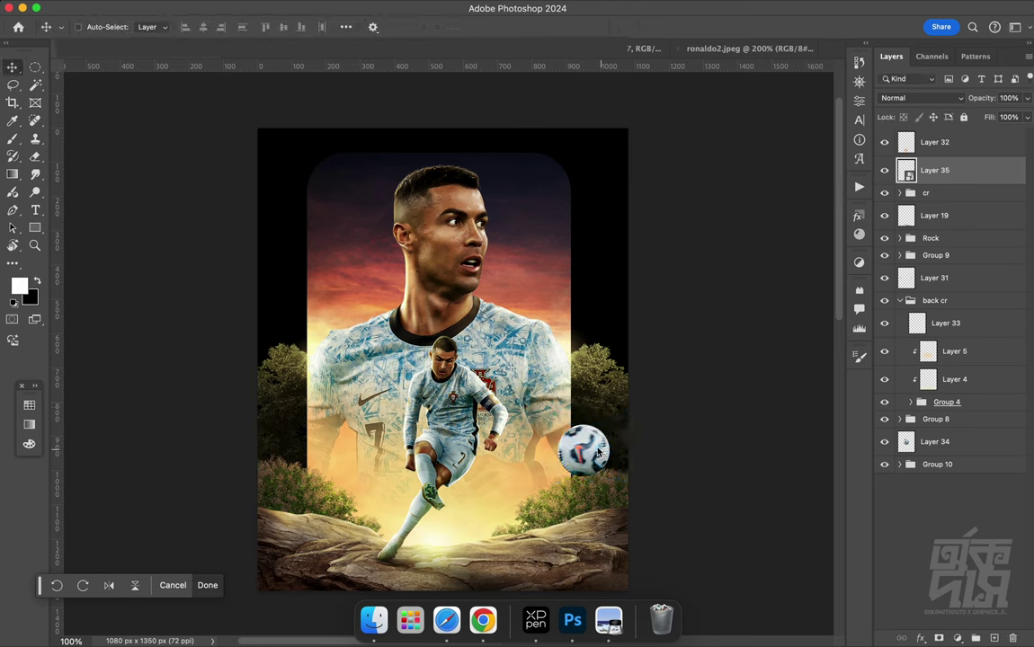
pyautogui.click(353, 6)
pyautogui.moveTo(354, 162)
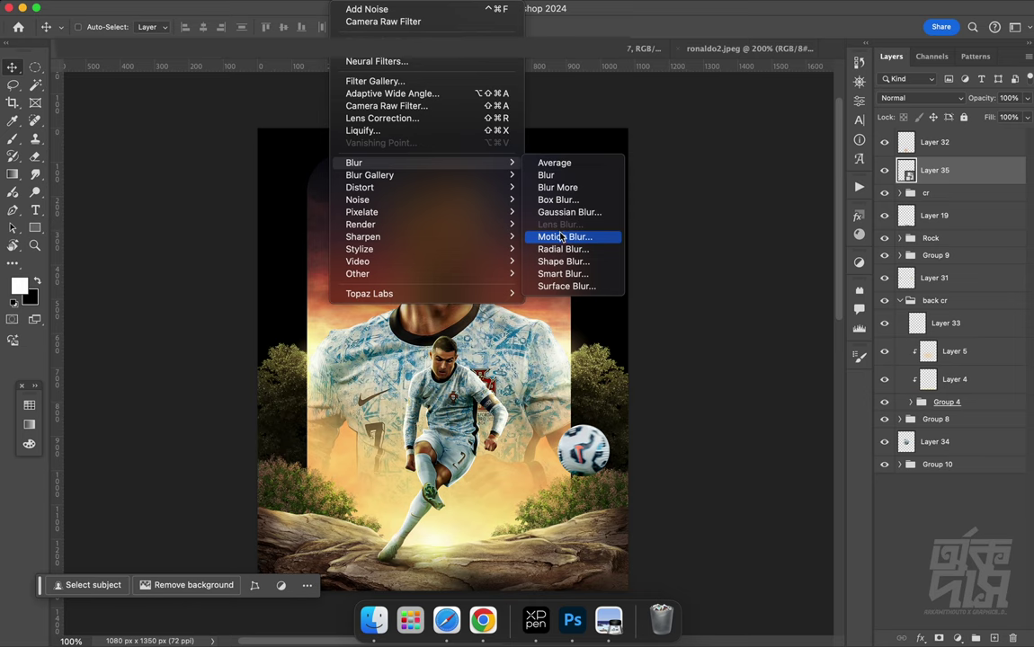
# Apply a Motion Blur of 11° angle and 10 pixels distance to the football, then check the view
pyautogui.click(561, 237)
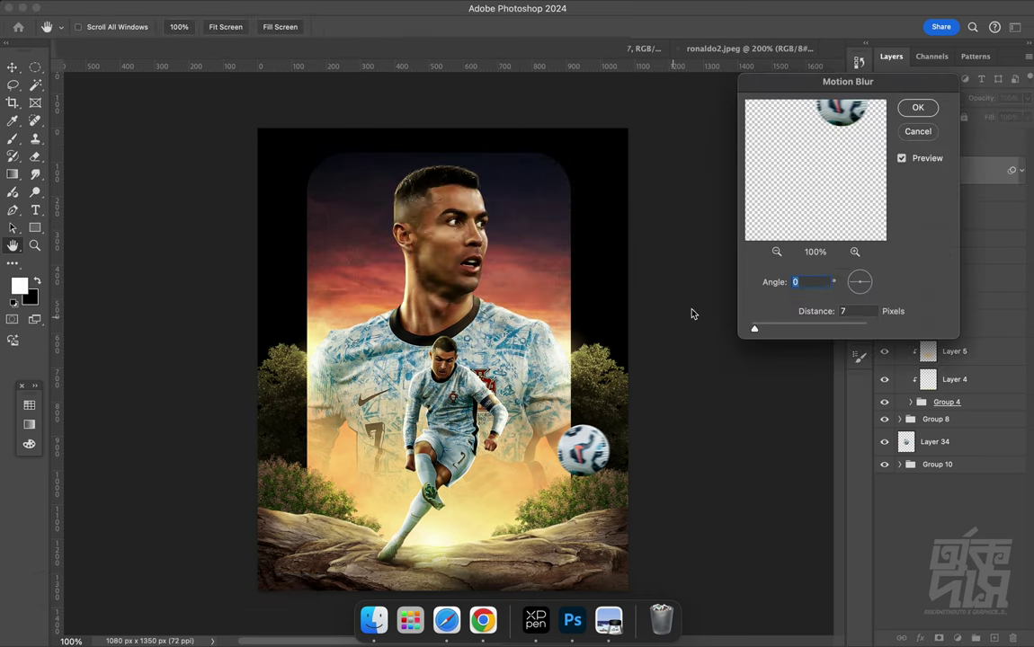
pyautogui.moveTo(871, 286); pyautogui.dragTo(874, 284)
pyautogui.moveTo(765, 333); pyautogui.dragTo(760, 332)
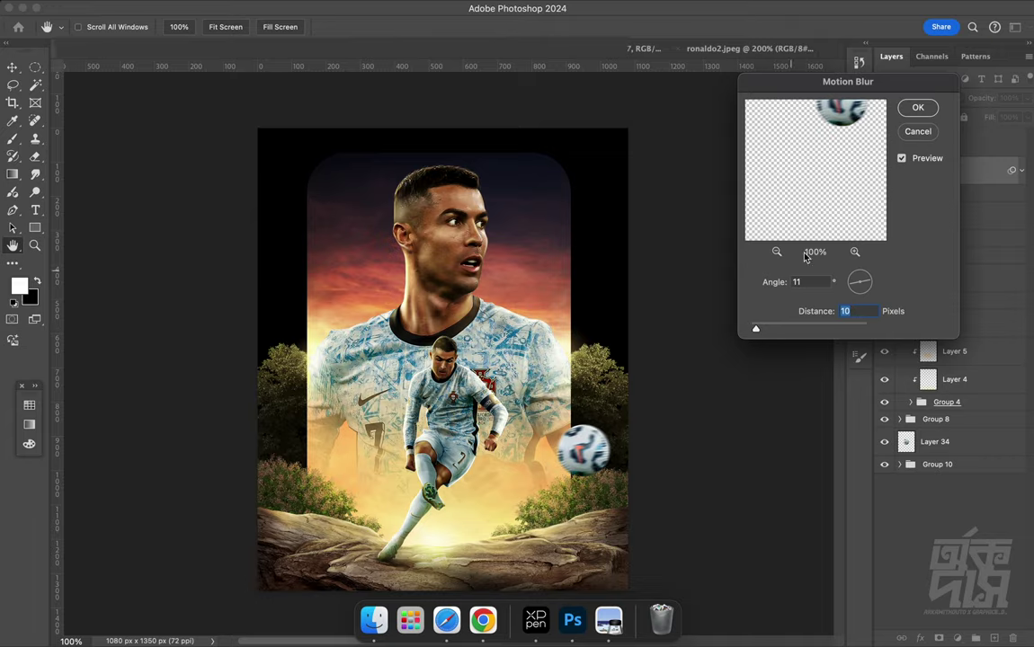
pyautogui.click(918, 108)
pyautogui.press('r')
pyautogui.moveTo(354, 299); pyautogui.dragTo(526, 407)
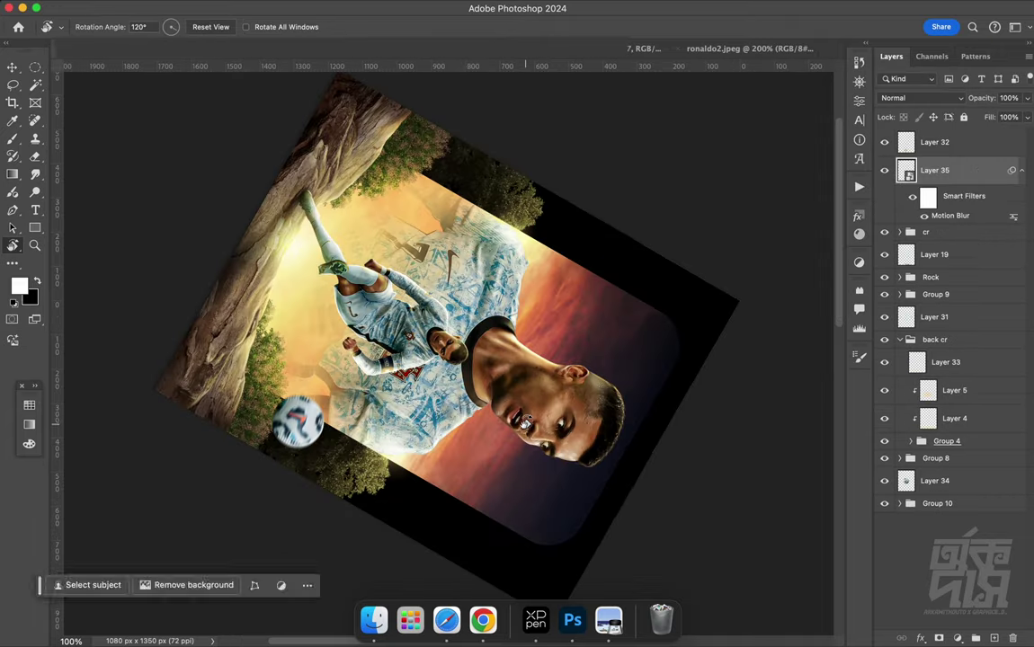
pyautogui.press('Escape')
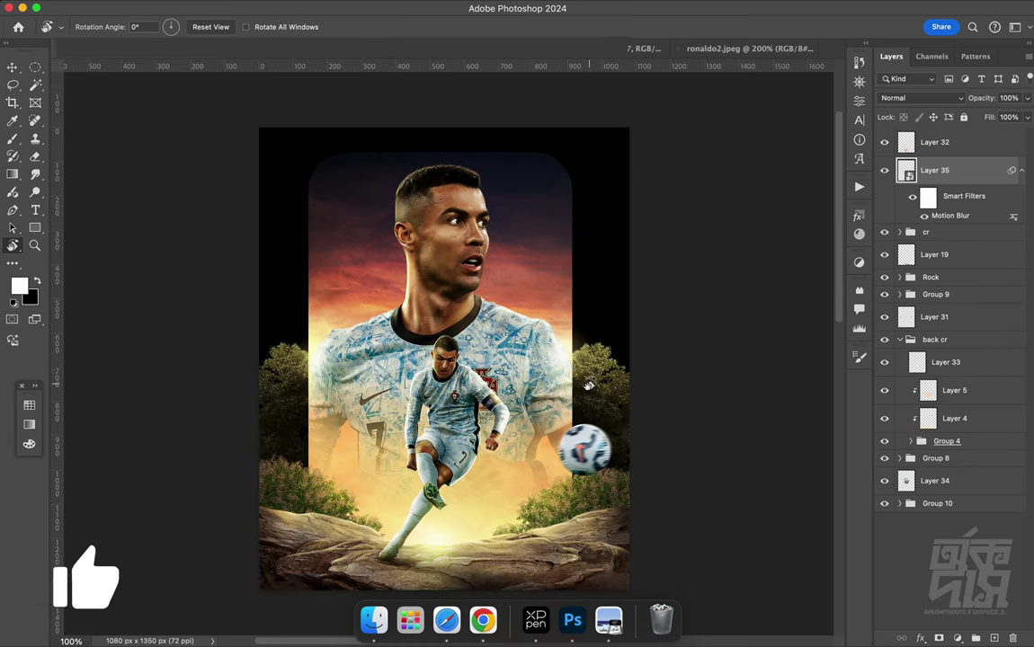
pyautogui.click(957, 638)
# Add a Curves layer clipped to the ball and pull the curve down to darken it
pyautogui.click(971, 464)
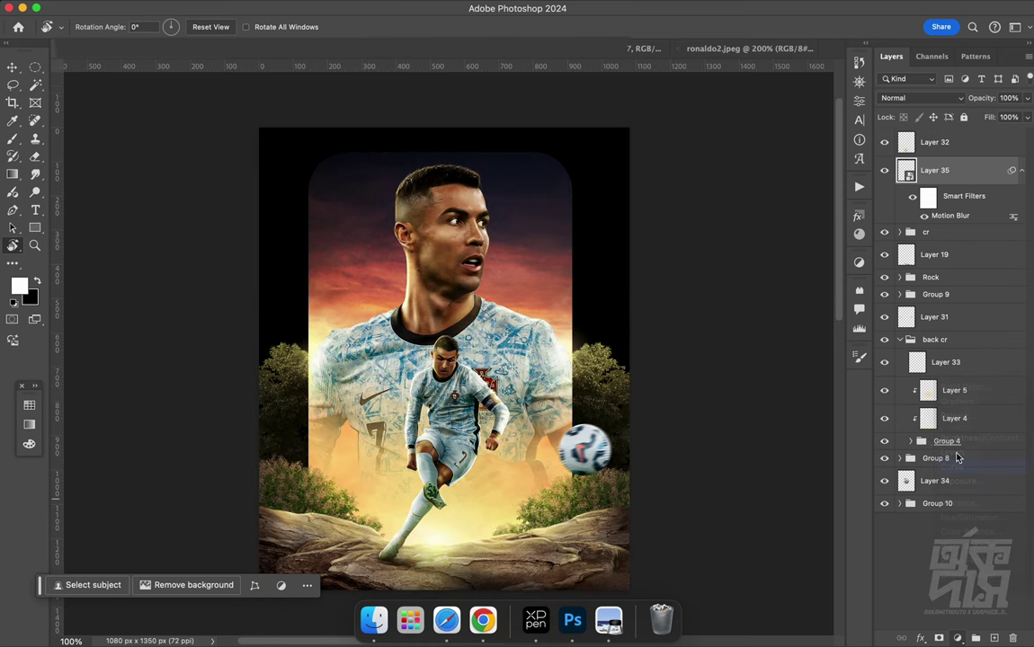
pyautogui.click(742, 339)
pyautogui.moveTo(821, 138); pyautogui.dragTo(821, 199)
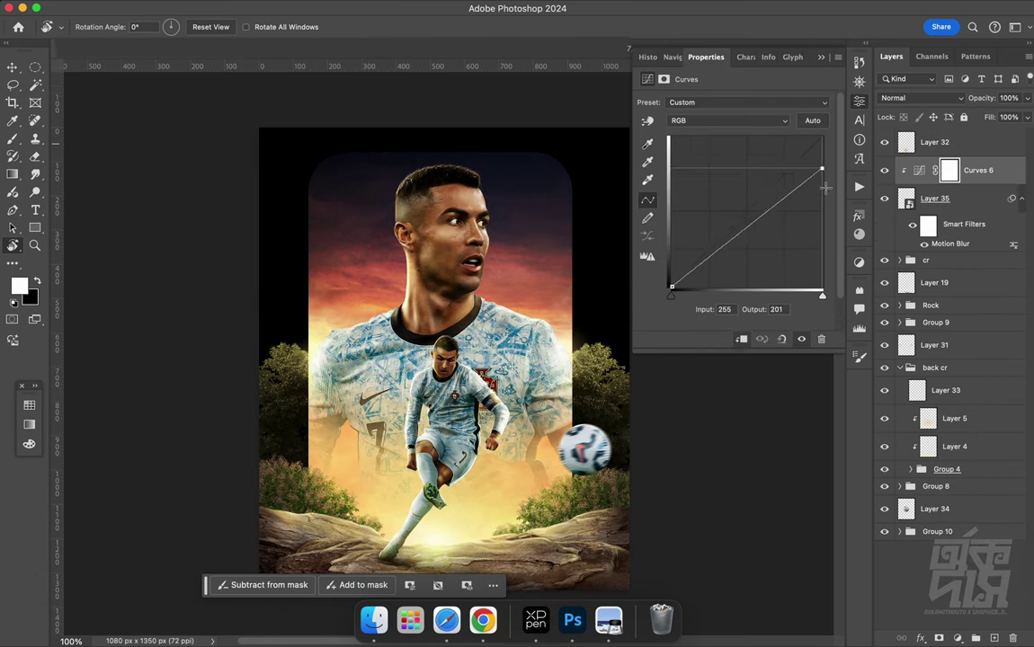
pyautogui.moveTo(768, 230); pyautogui.dragTo(768, 235)
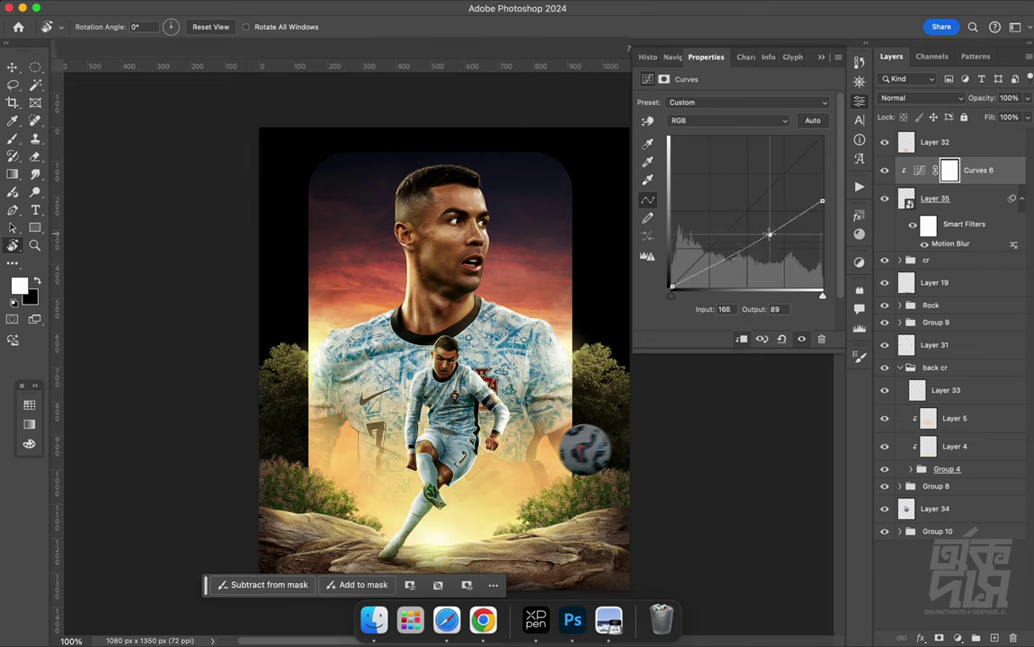
# Add a Color Balance layer shifting midtones toward yellow and highlights toward red
pyautogui.click(957, 638)
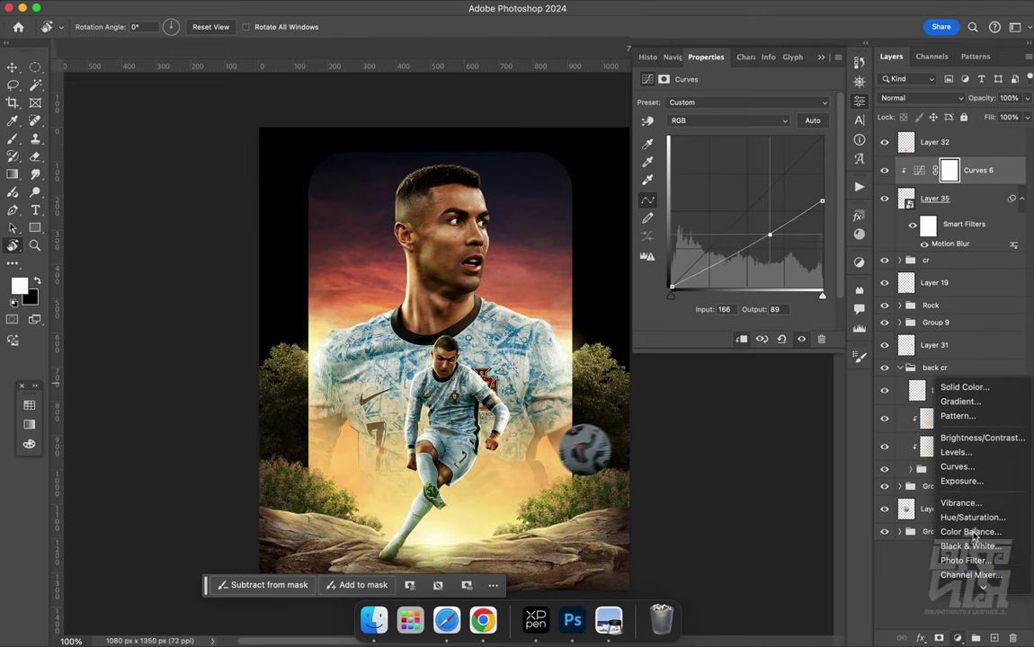
pyautogui.click(971, 532)
pyautogui.moveTo(713, 176)
pyautogui.mouseDown()
pyautogui.moveTo(702, 183)
pyautogui.moveTo(724, 160)
pyautogui.mouseUp()
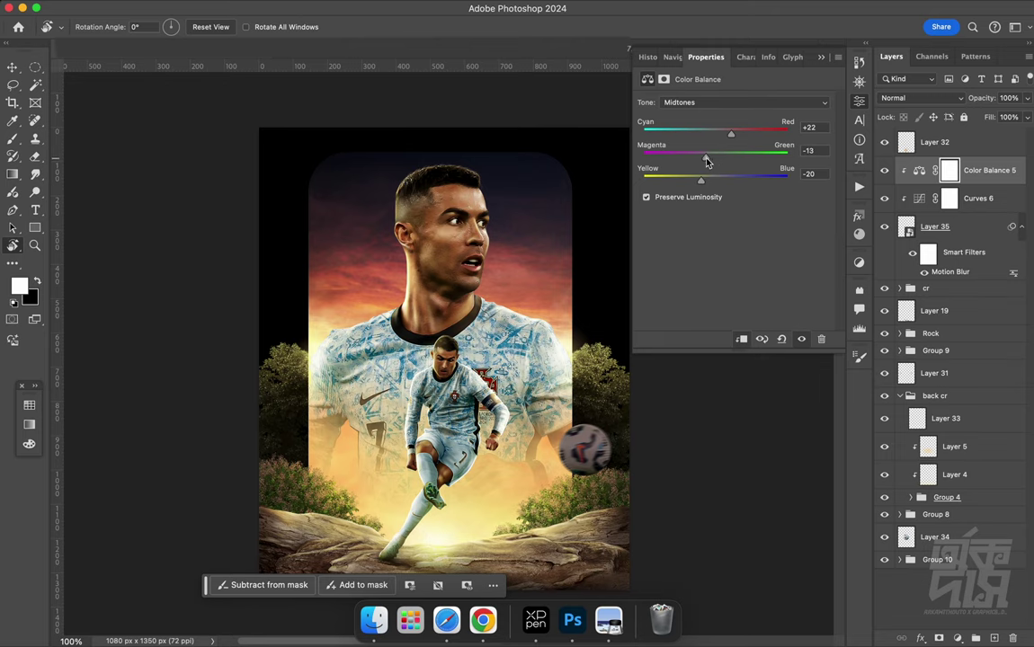
pyautogui.click(723, 102)
pyautogui.moveTo(709, 184); pyautogui.dragTo(711, 181)
pyautogui.moveTo(715, 134); pyautogui.dragTo(730, 132)
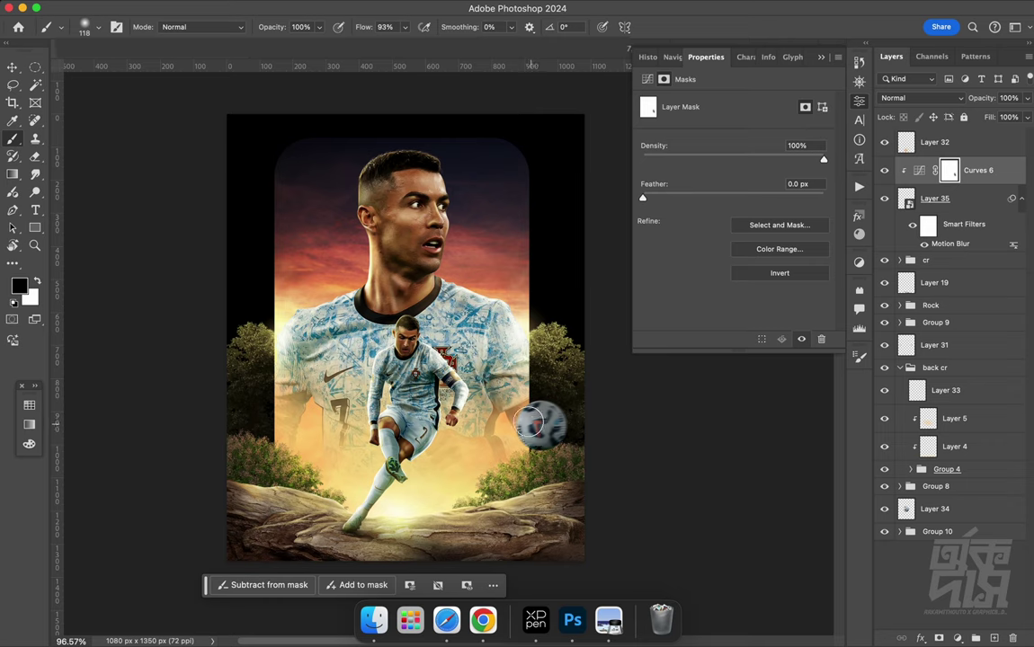
# Add a clipped Color Balance layer warming the ball: midtones Red +17, Yellow −25
pyautogui.press('x')
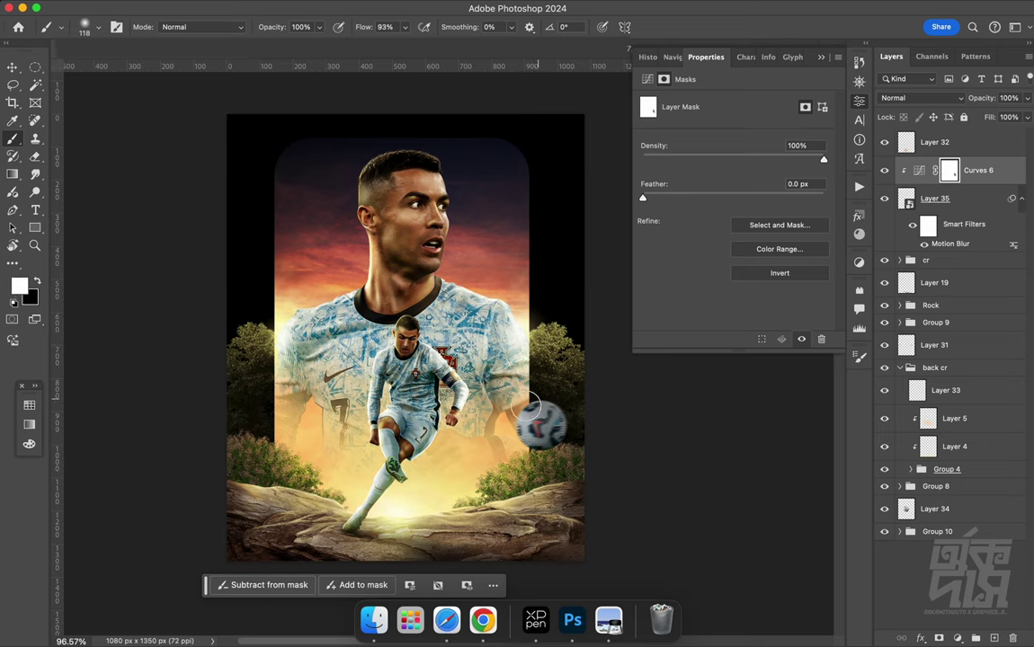
pyautogui.press('x')
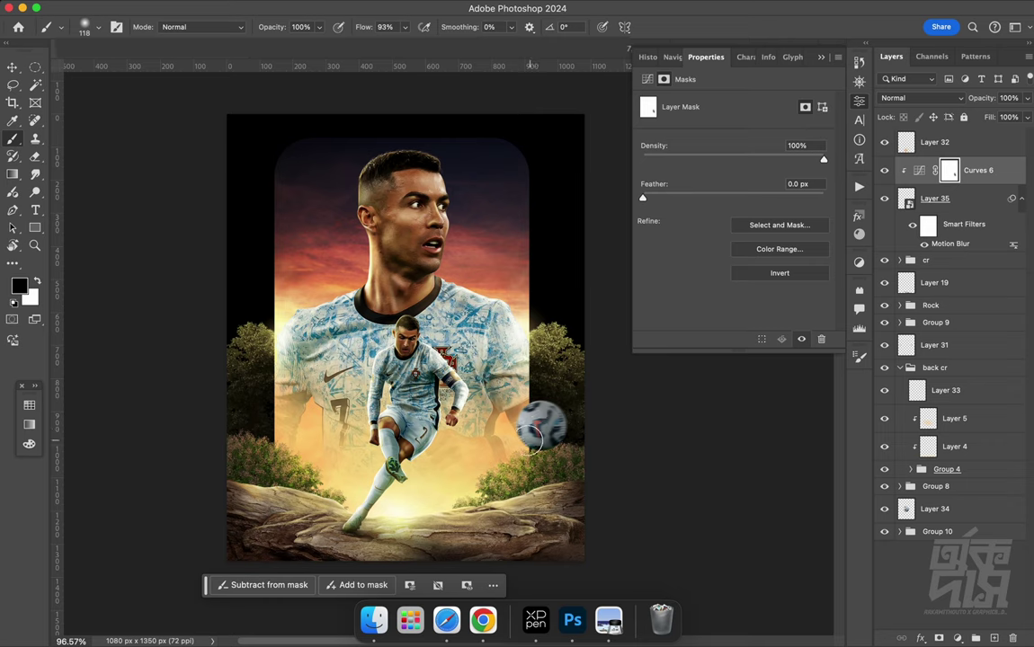
pyautogui.press('x')
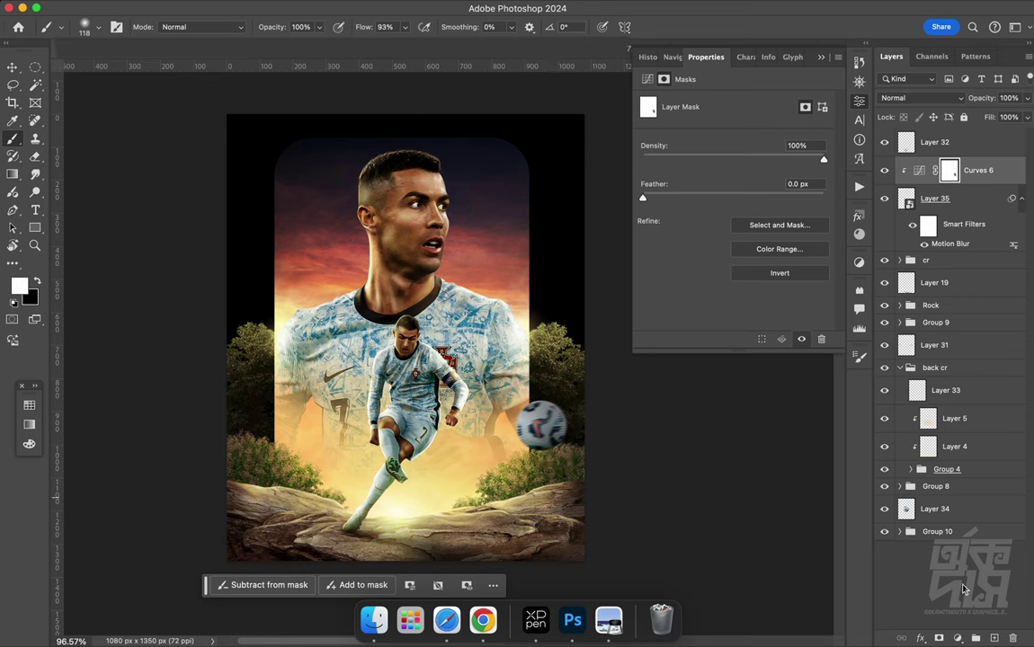
pyautogui.click(955, 639)
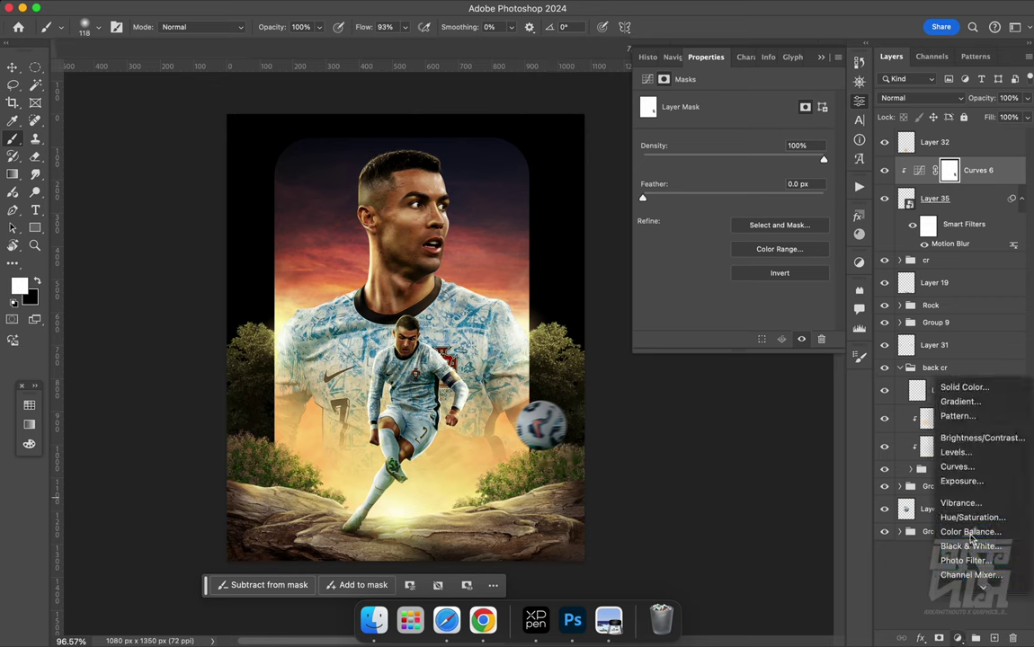
pyautogui.click(962, 529)
pyautogui.click(742, 339)
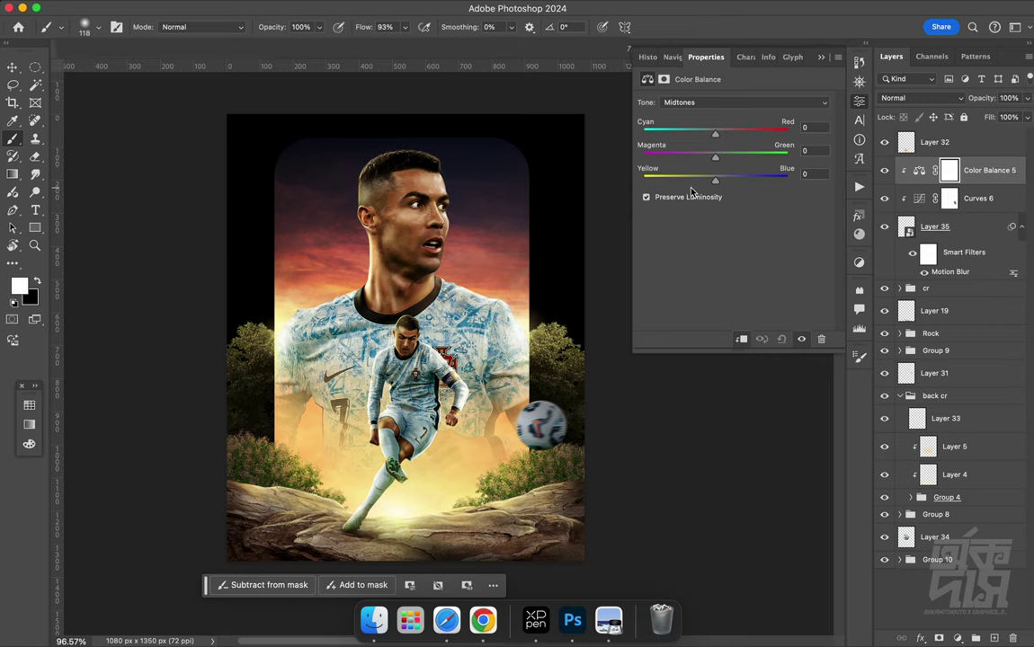
pyautogui.moveTo(720, 136); pyautogui.dragTo(732, 135)
pyautogui.moveTo(716, 179); pyautogui.dragTo(692, 181)
pyautogui.click(993, 637)
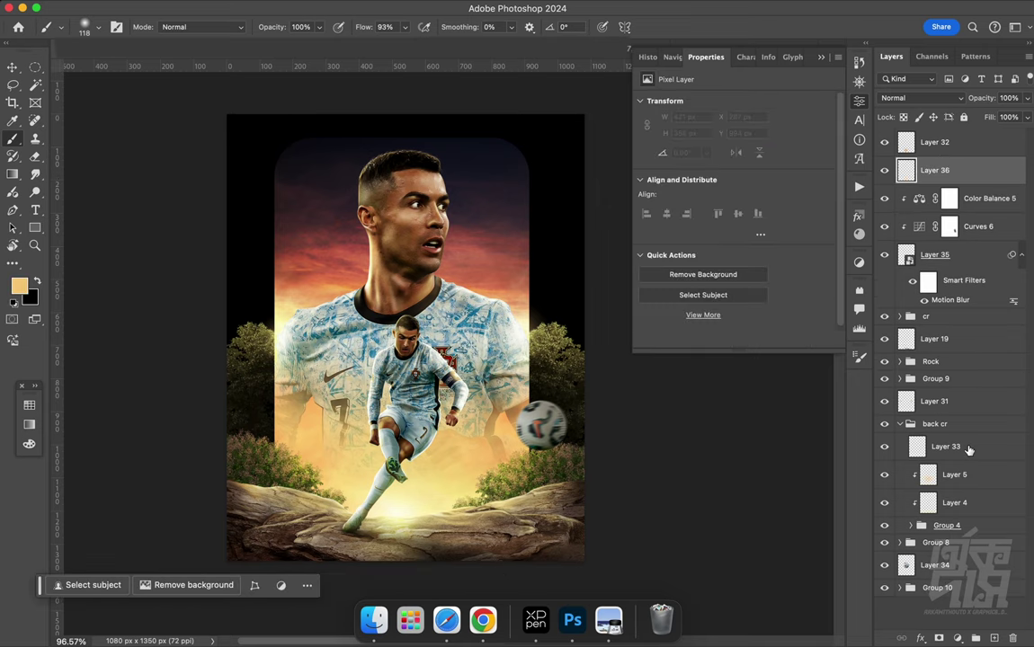
# Clip the new layer to the ball and paint white highlights along the ball's edge
pyautogui.keyDown('alt'); pyautogui.click(940, 185); pyautogui.keyUp('alt')
pyautogui.press('d')
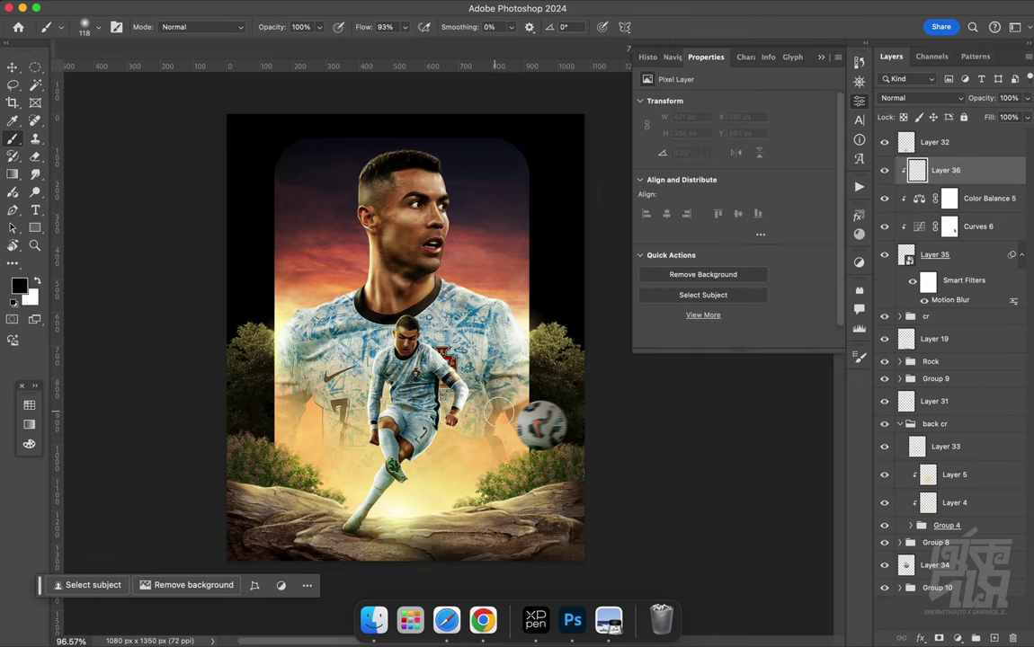
pyautogui.press('x')
pyautogui.moveTo(526, 449)
pyautogui.mouseDown()
pyautogui.moveTo(554, 395)
pyautogui.moveTo(477, 360)
pyautogui.mouseUp()
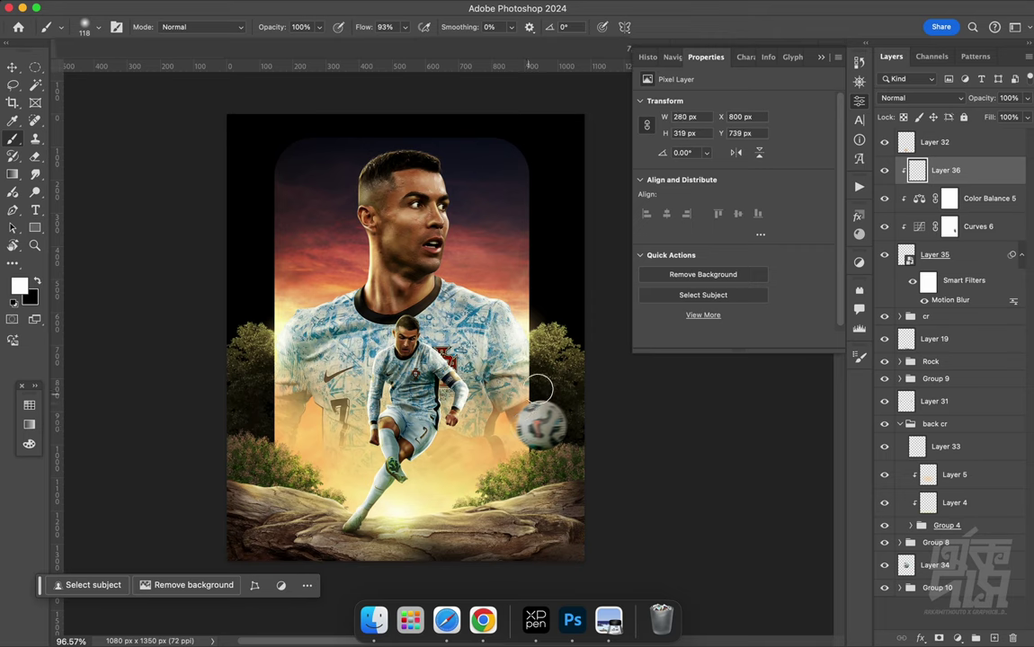
pyautogui.moveTo(509, 428)
pyautogui.mouseDown()
pyautogui.moveTo(490, 360)
pyautogui.moveTo(517, 359)
pyautogui.moveTo(514, 386)
pyautogui.mouseUp()
pyautogui.press('r')
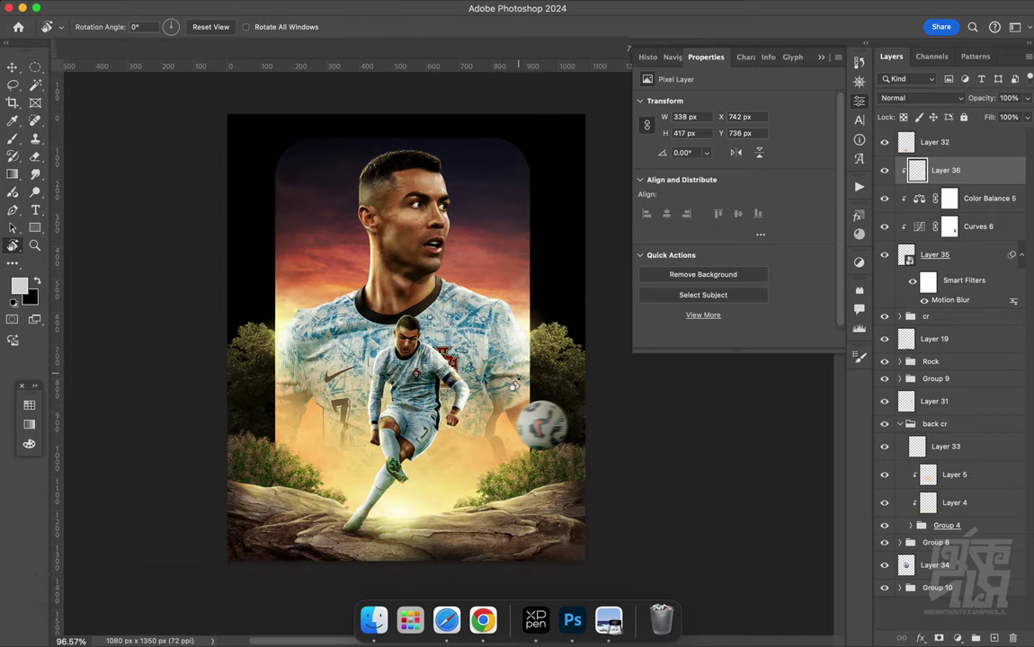
pyautogui.moveTo(513, 386); pyautogui.dragTo(528, 355)
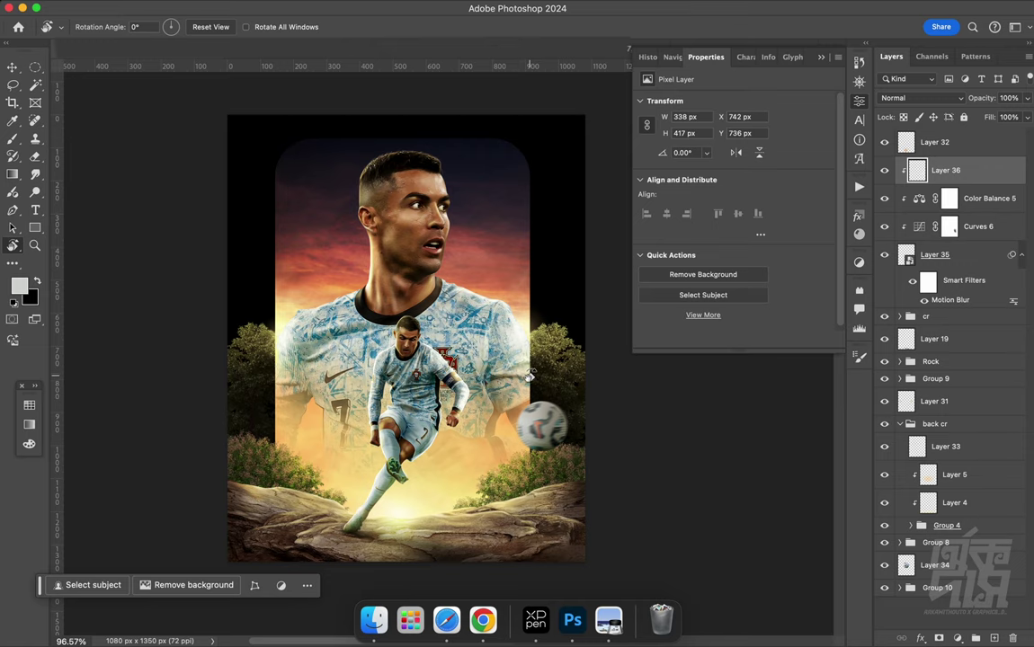
# Paint a faint extra highlight near the ball, save, and reset the view upright
pyautogui.press('b')
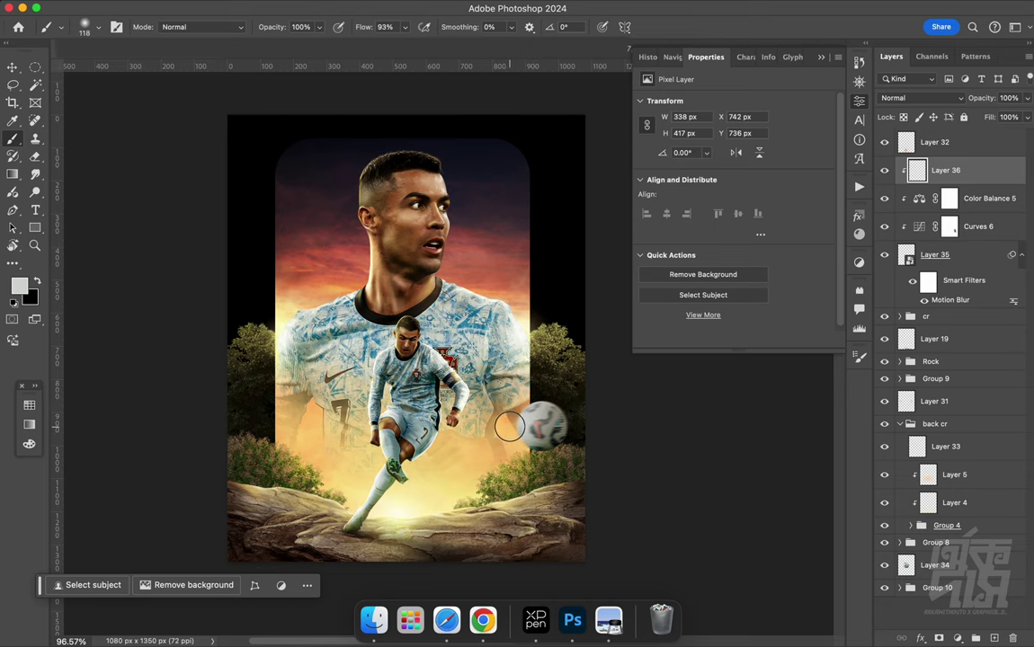
pyautogui.moveTo(503, 412)
pyautogui.mouseDown()
pyautogui.moveTo(485, 360)
pyautogui.moveTo(341, 297)
pyautogui.mouseUp()
pyautogui.press('cmd+s')
pyautogui.press('r')
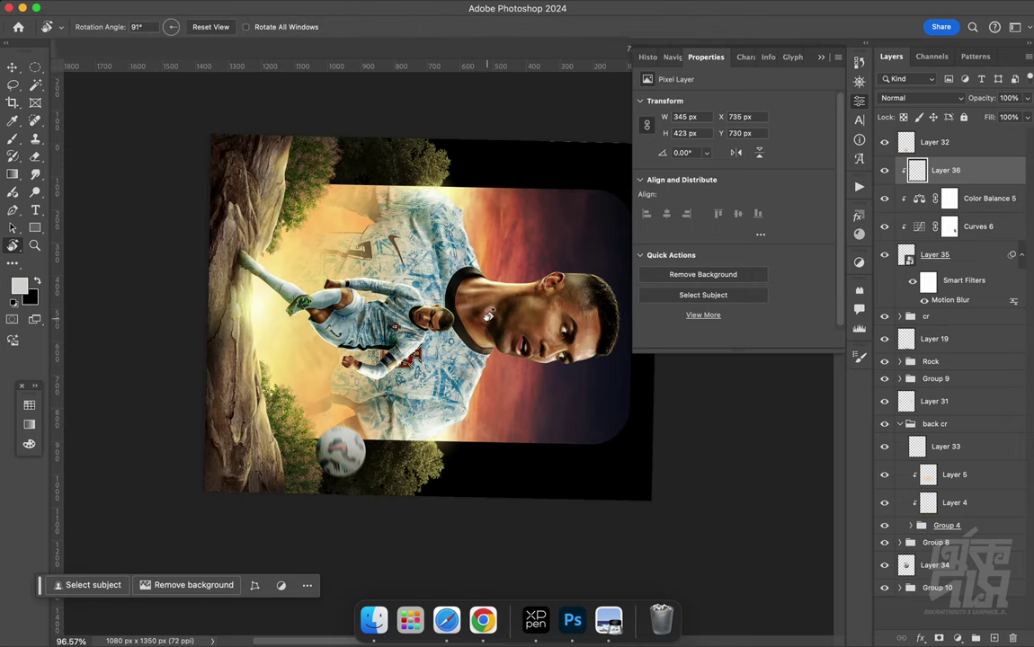
pyautogui.press('Escape')
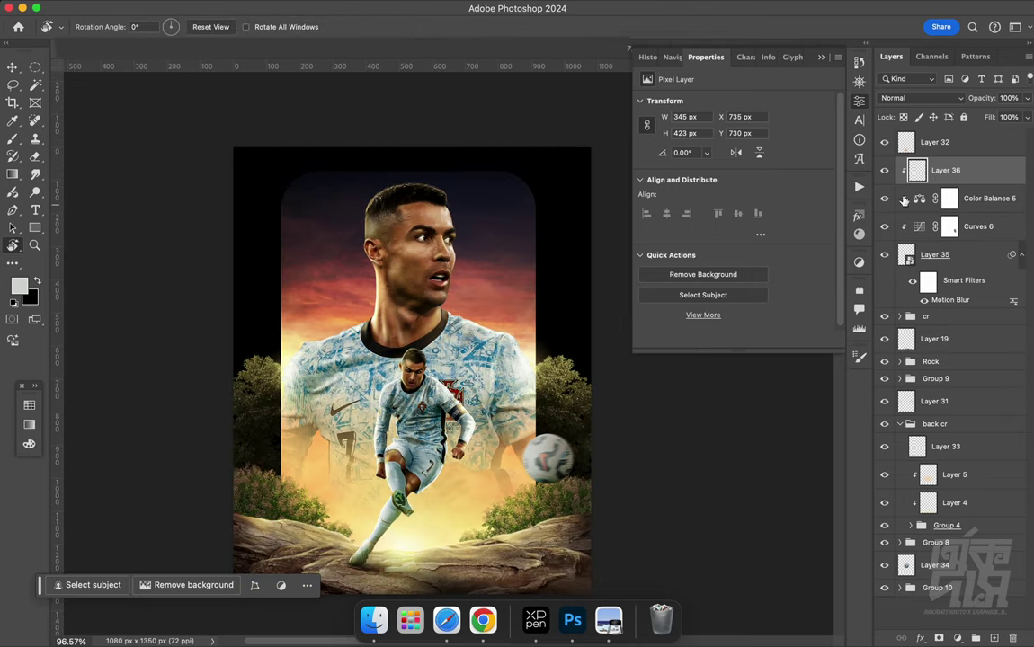
pyautogui.keyDown('shift'); pyautogui.click(966, 268); pyautogui.keyUp('shift')
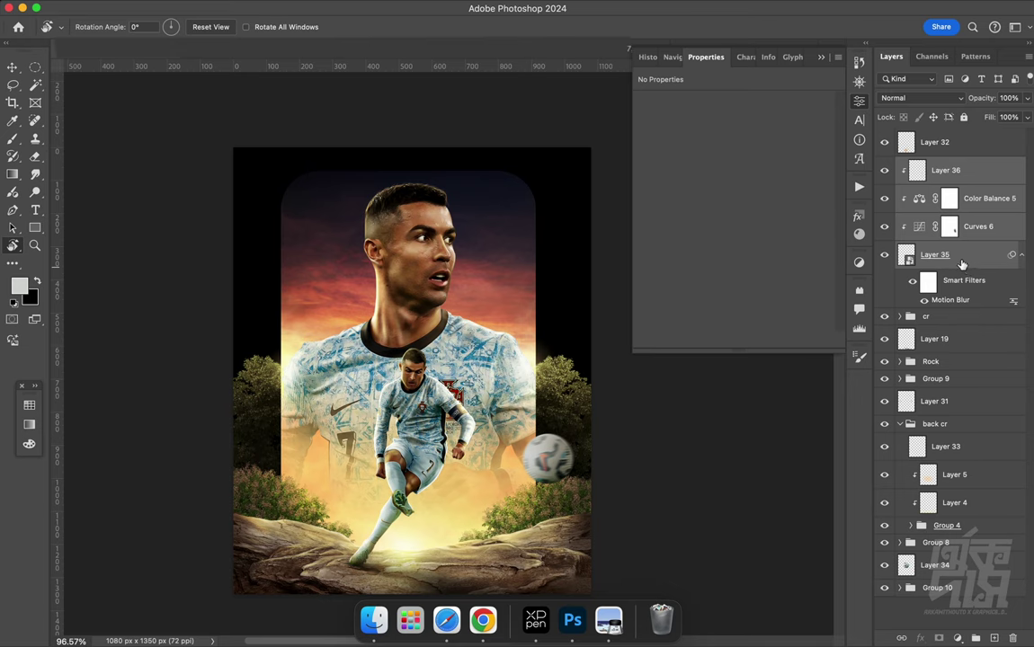
# Group the football layers into Group 11 and select Layer 32 at the top
pyautogui.keyDown('shift'); pyautogui.click(935, 254); pyautogui.keyUp('shift')
pyautogui.press('super+g')
pyautogui.click(935, 142)
pyautogui.click(958, 637)
pyautogui.click(960, 545)
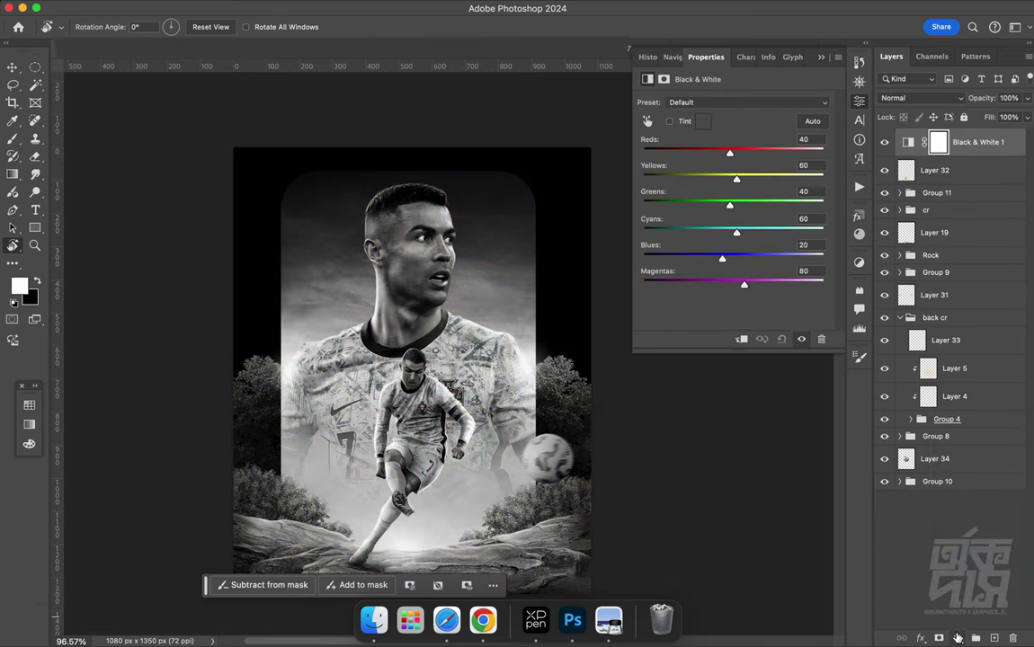
pyautogui.press('super+z')
# Add a top Color Balance layer warming the highlights: +5 red, −3 yellow
pyautogui.click(957, 637)
pyautogui.click(969, 532)
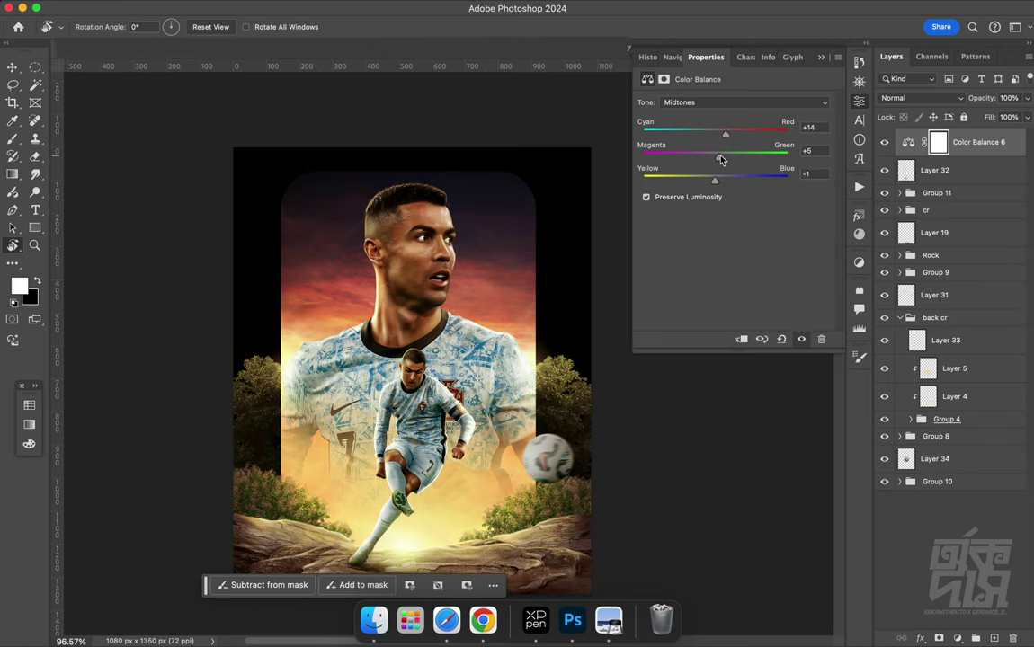
pyautogui.click(735, 102)
pyautogui.scroll(-2, 587, 244)
pyautogui.moveTo(429, 316)
pyautogui.mouseDown()
pyautogui.moveTo(483, 340)
pyautogui.moveTo(469, 292)
pyautogui.mouseUp()
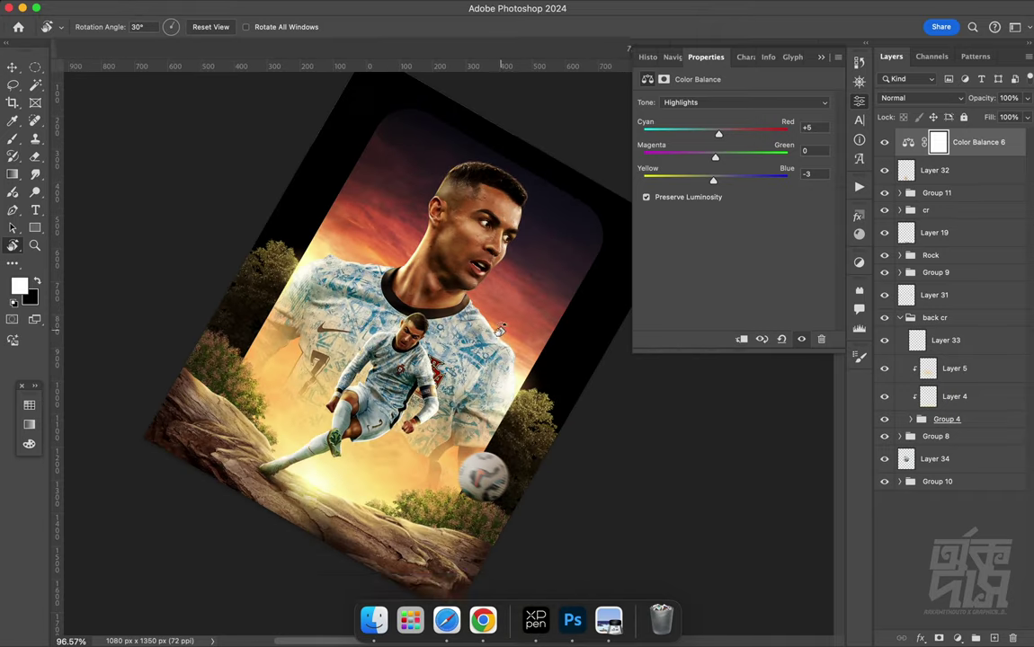
pyautogui.moveTo(483, 241)
pyautogui.mouseDown()
pyautogui.moveTo(504, 449)
pyautogui.moveTo(503, 272)
pyautogui.mouseUp()
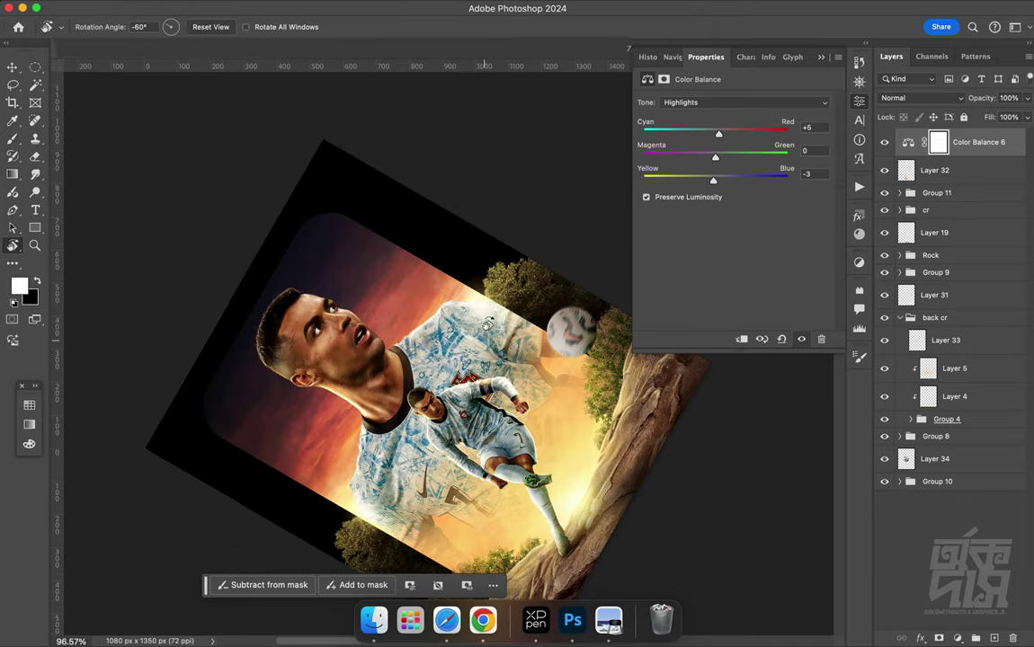
pyautogui.scroll(-2, 440, 243)
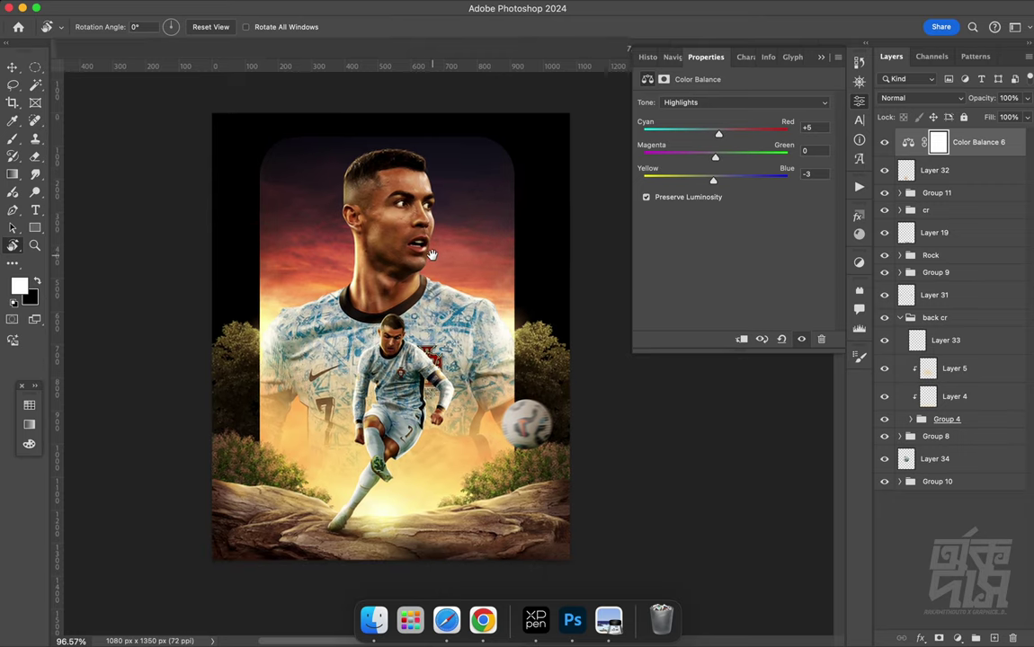
pyautogui.moveTo(469, 303); pyautogui.dragTo(482, 360)
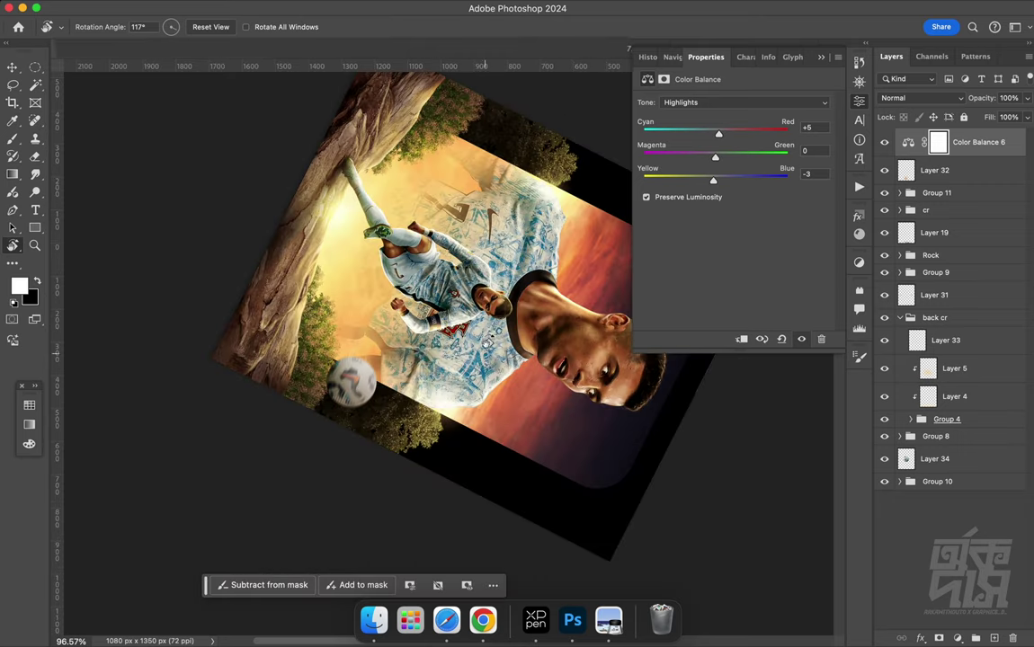
pyautogui.press('v')
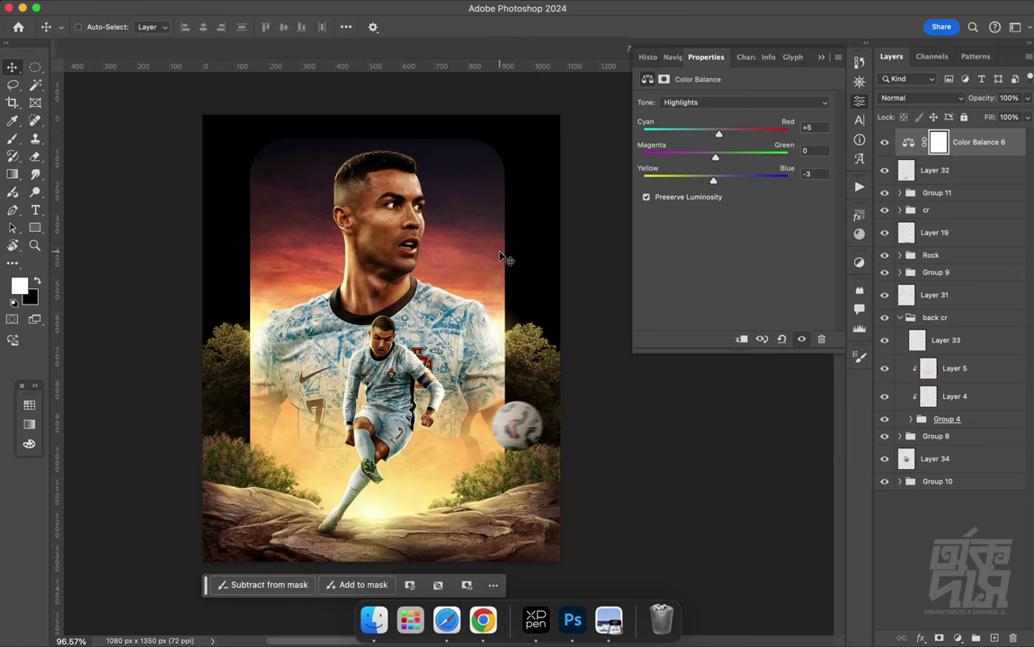
# Hide Layer 34 and brush a soft warm orange glow across the background on Layer 37
pyautogui.click(899, 318)
pyautogui.click(935, 335)
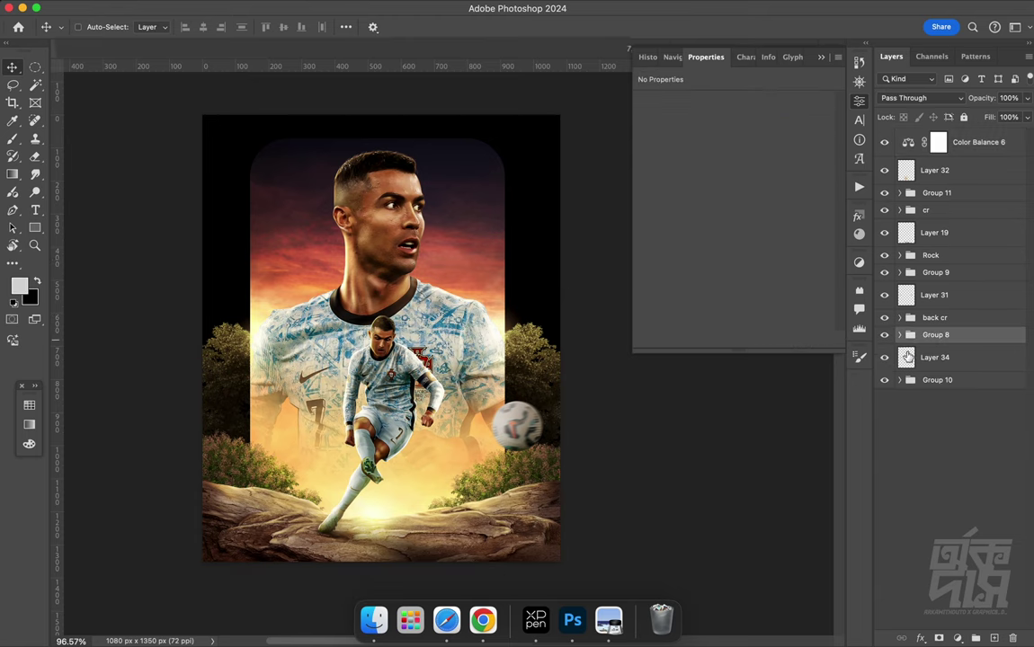
pyautogui.click(899, 357)
pyautogui.press('b')
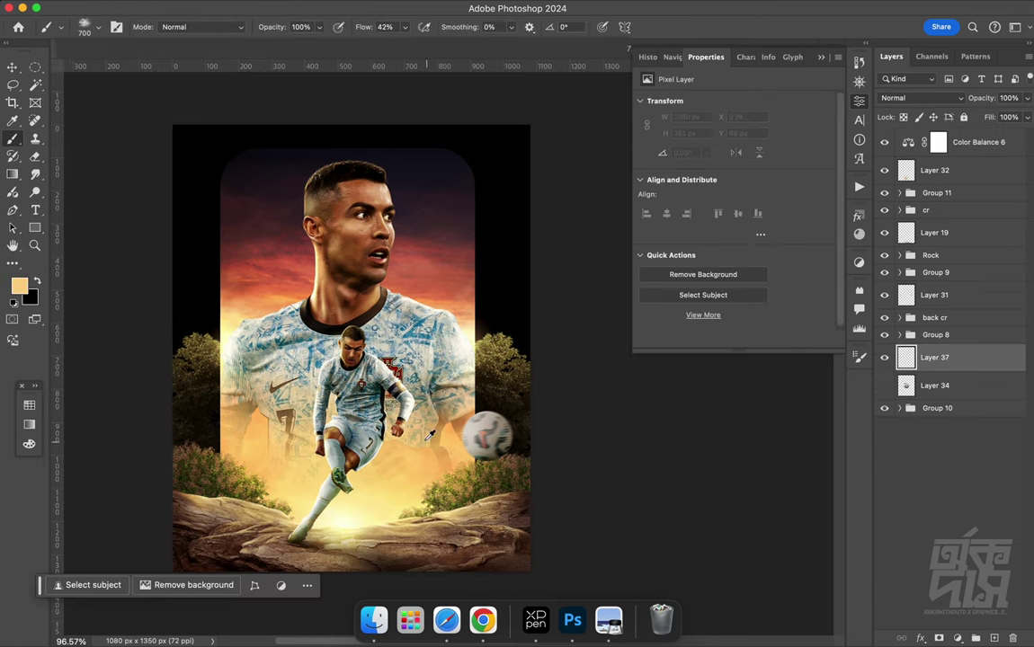
pyautogui.moveTo(193, 353)
pyautogui.mouseDown()
pyautogui.moveTo(104, 387)
pyautogui.moveTo(297, 359)
pyautogui.mouseUp()
pyautogui.moveTo(355, 310)
pyautogui.mouseDown()
pyautogui.moveTo(476, 337)
pyautogui.moveTo(568, 289)
pyautogui.mouseUp()
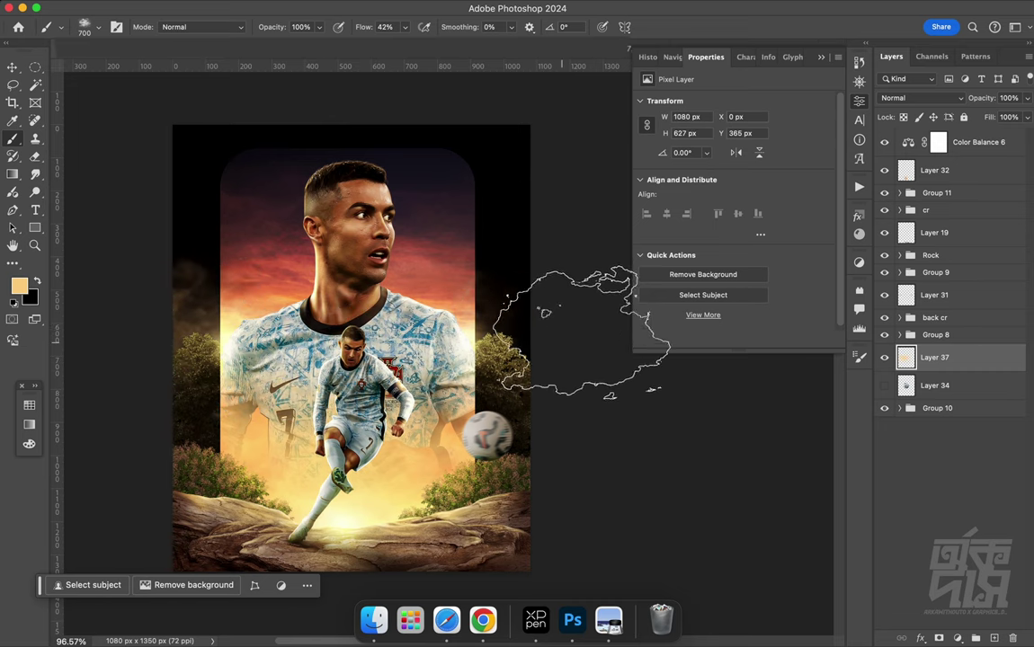
pyautogui.moveTo(509, 249)
pyautogui.mouseDown()
pyautogui.moveTo(548, 244)
pyautogui.moveTo(90, 261)
pyautogui.mouseUp()
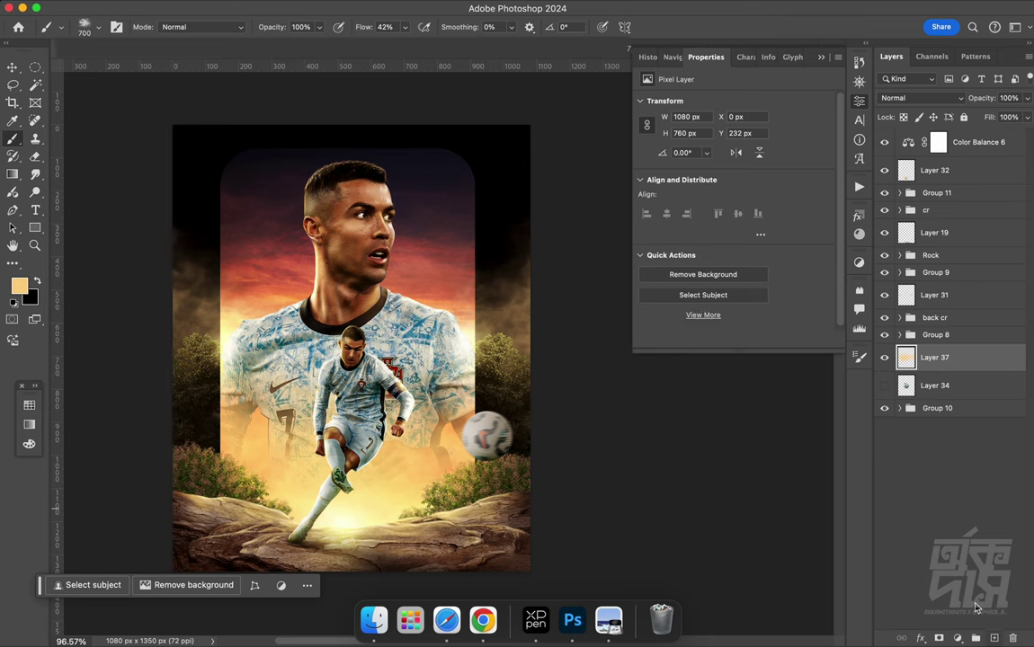
pyautogui.click(902, 99)
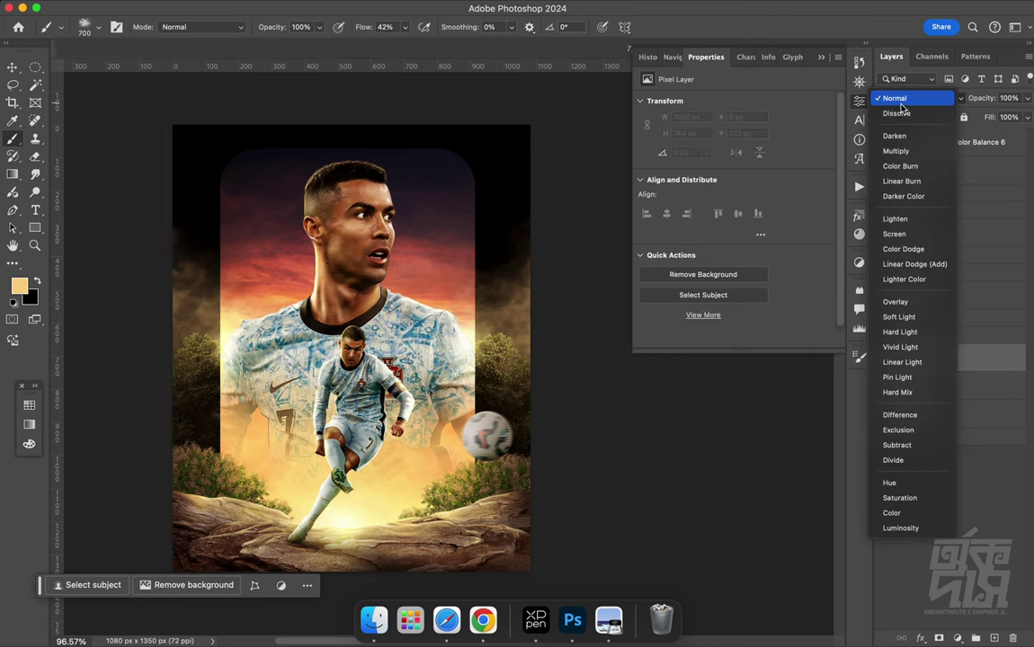
# Set the glow layer to Linear Dodge (Add) and paint soft glow strokes on both sides
pyautogui.click(916, 265)
pyautogui.press('[')
pyautogui.press('[')
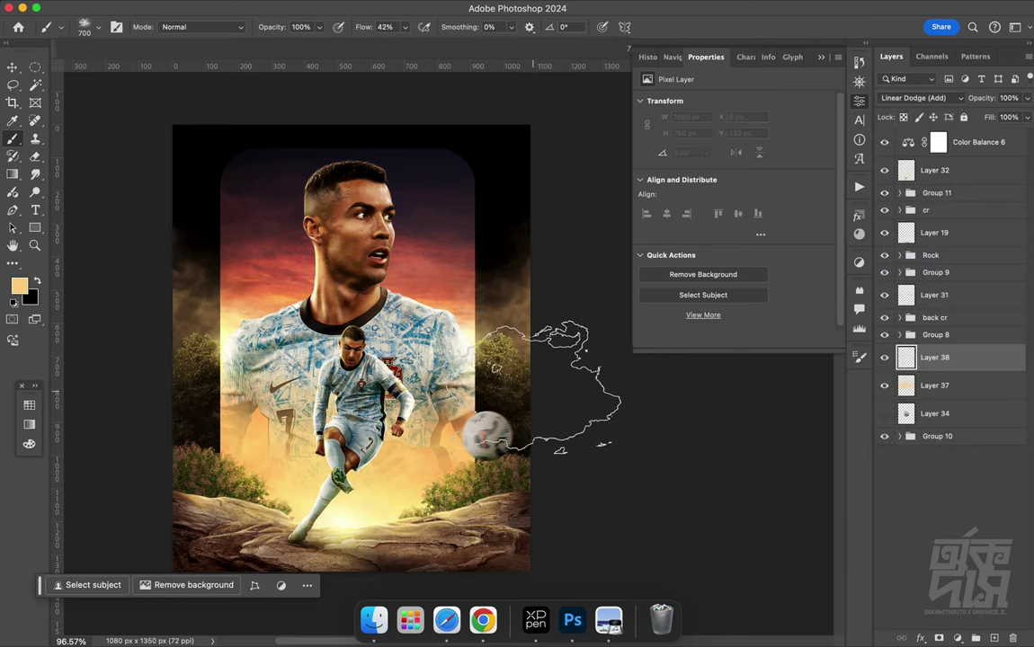
pyautogui.moveTo(530, 369); pyautogui.dragTo(558, 341)
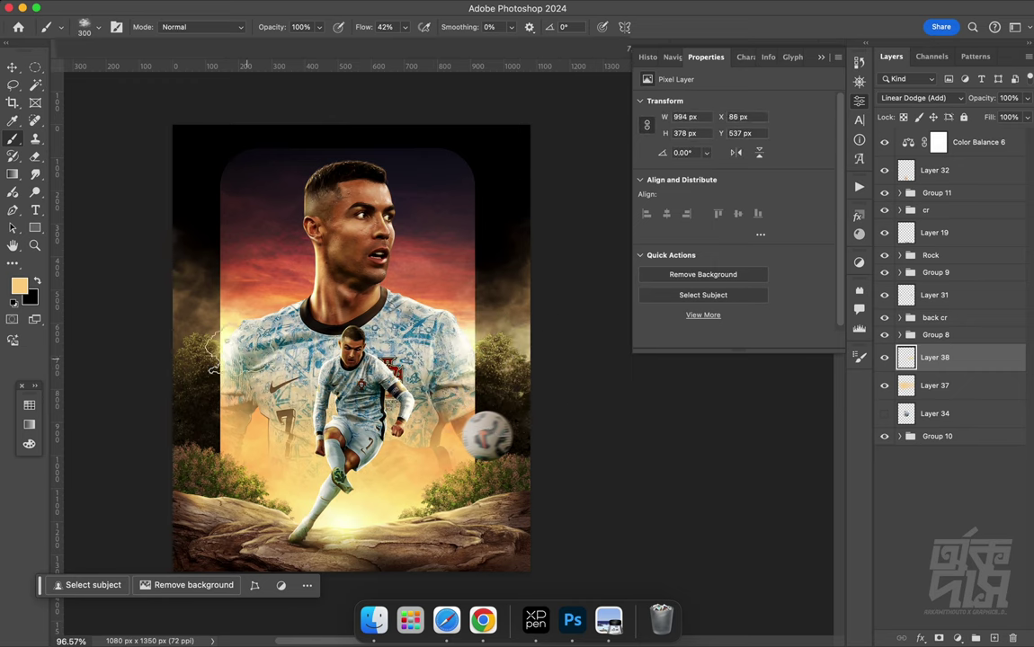
pyautogui.moveTo(170, 369); pyautogui.dragTo(108, 324)
pyautogui.press(']')
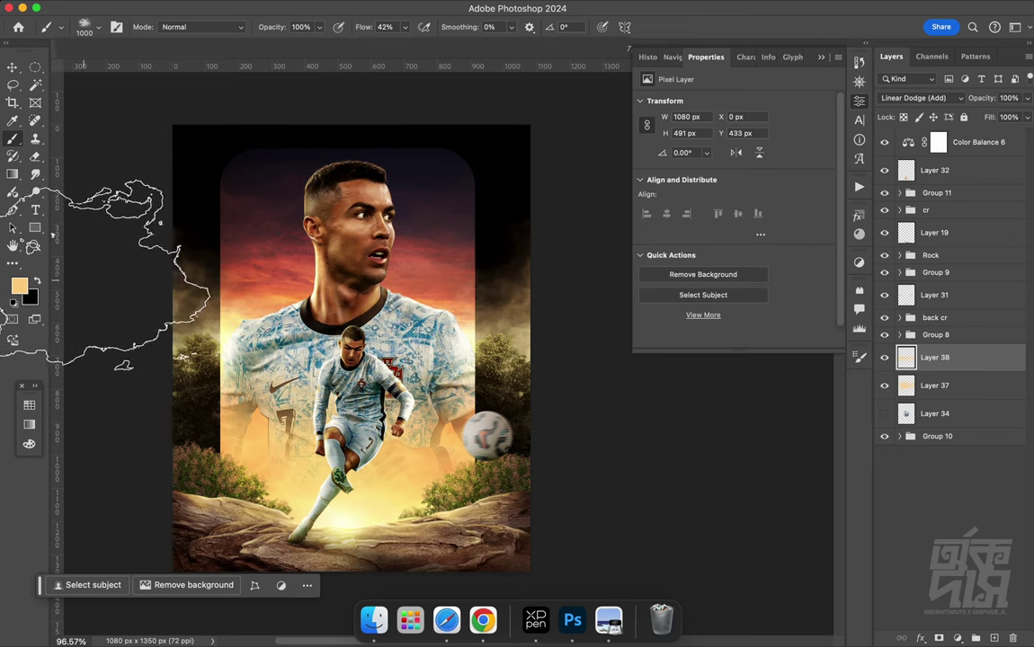
pyautogui.press(']')
pyautogui.press(']')
pyautogui.press(']')
pyautogui.click(260, 265)
pyautogui.hotkey('ctrl', 'z')
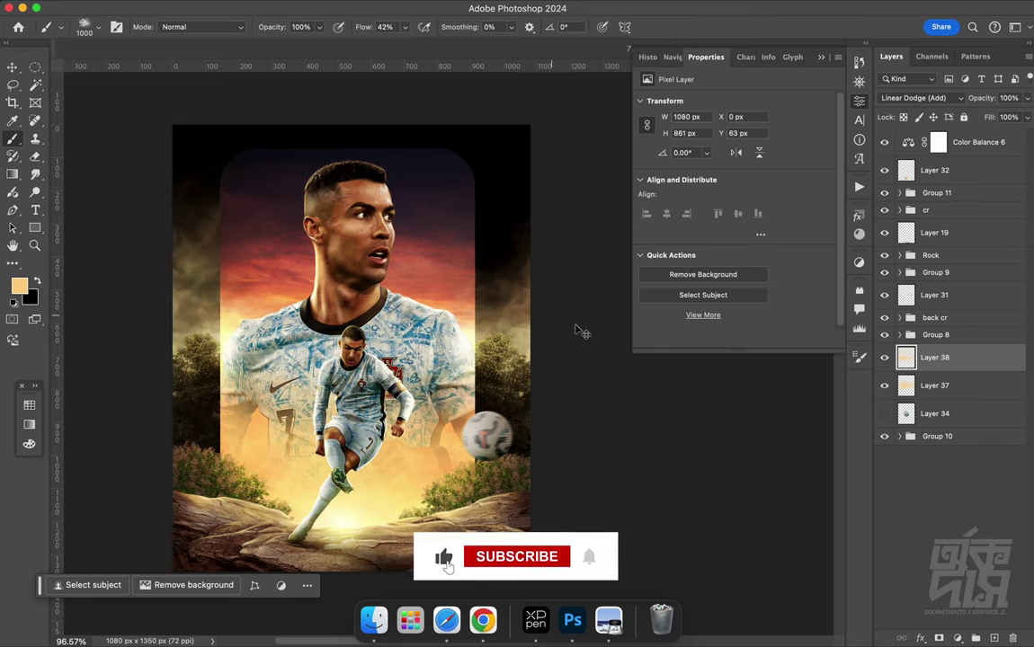
# Add Layer 39 and dab extra glow over the portrait's face
pyautogui.click(993, 638)
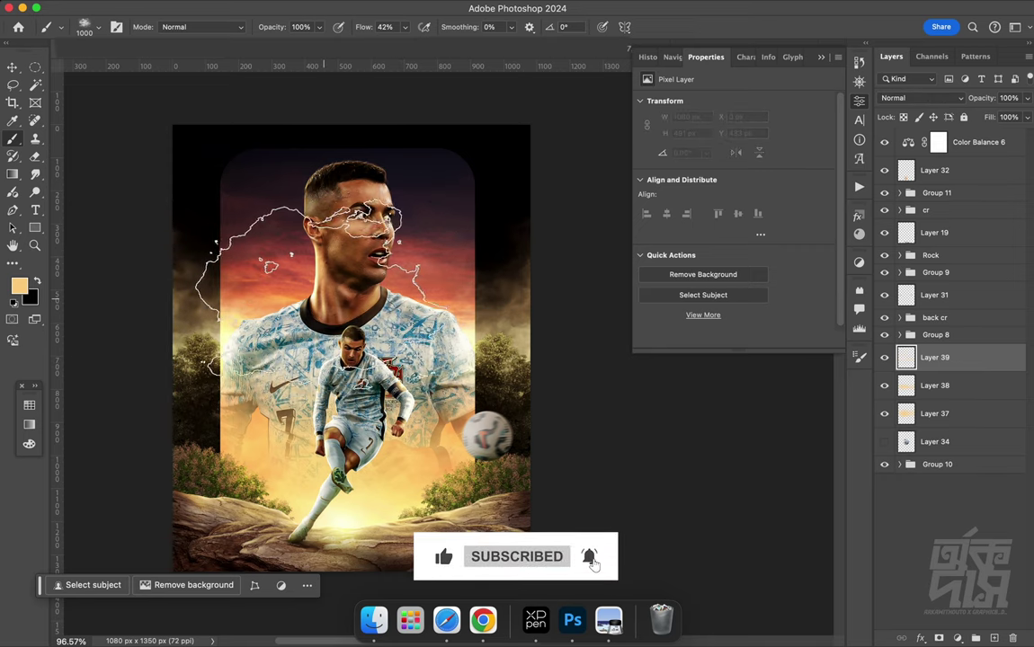
pyautogui.click(382, 279)
pyautogui.hotkey('ctrl', 'z')
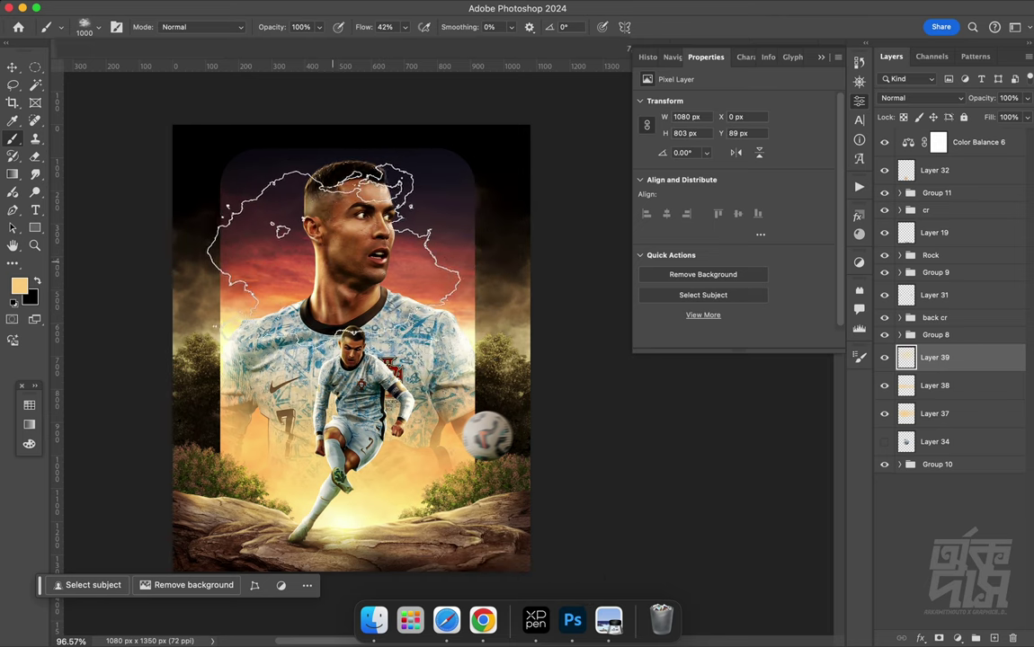
pyautogui.click(354, 249)
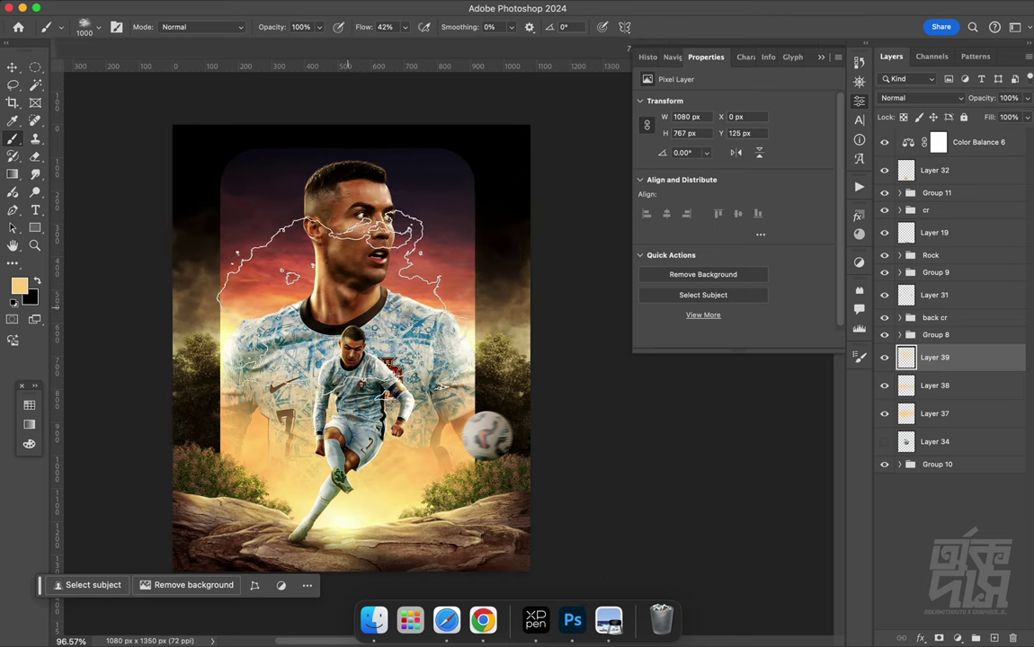
pyautogui.click(360, 266)
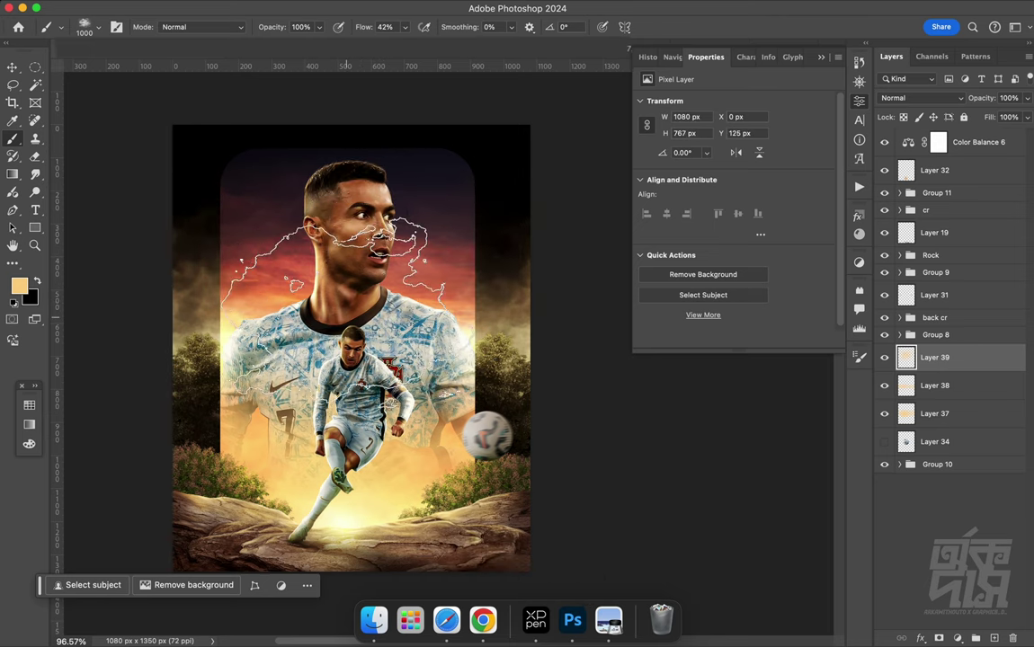
pyautogui.press('[')
pyautogui.press('[')
pyautogui.press('[')
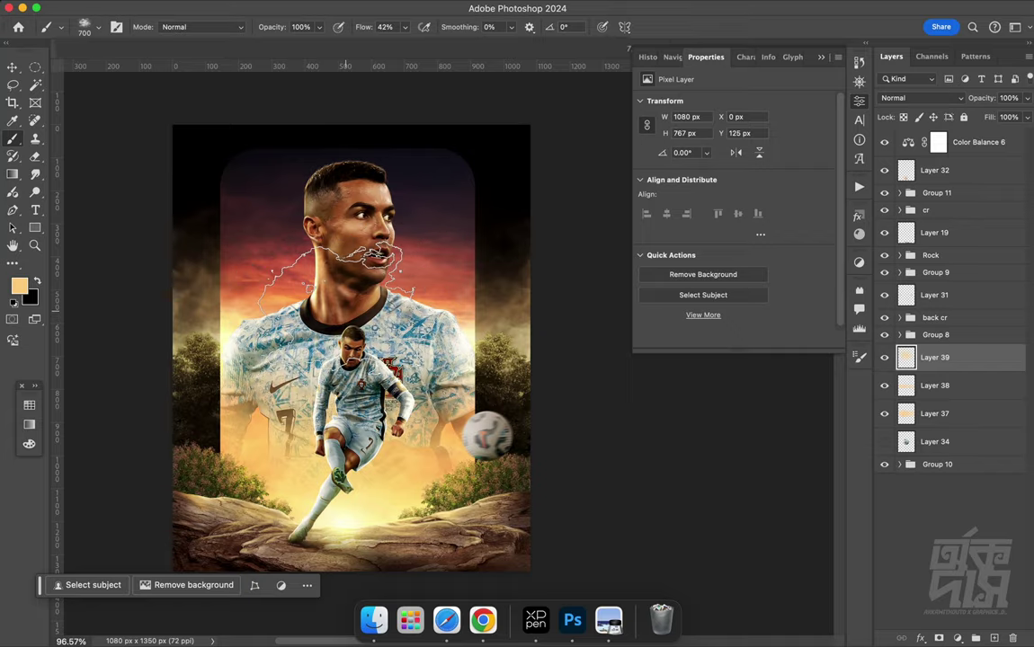
pyautogui.press('r')
pyautogui.moveTo(355, 260)
pyautogui.mouseDown()
pyautogui.moveTo(522, 359)
pyautogui.moveTo(488, 329)
pyautogui.mouseUp()
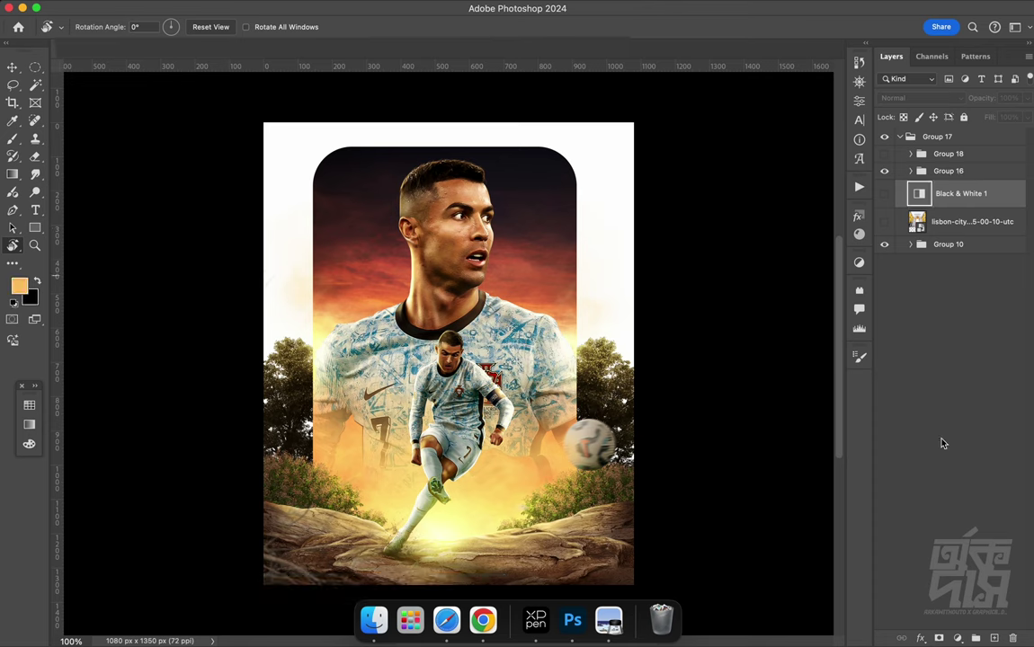
# Delete Black & White 1, show lisbon-city, and paste the sky image into a new layer
pyautogui.click(1012, 638)
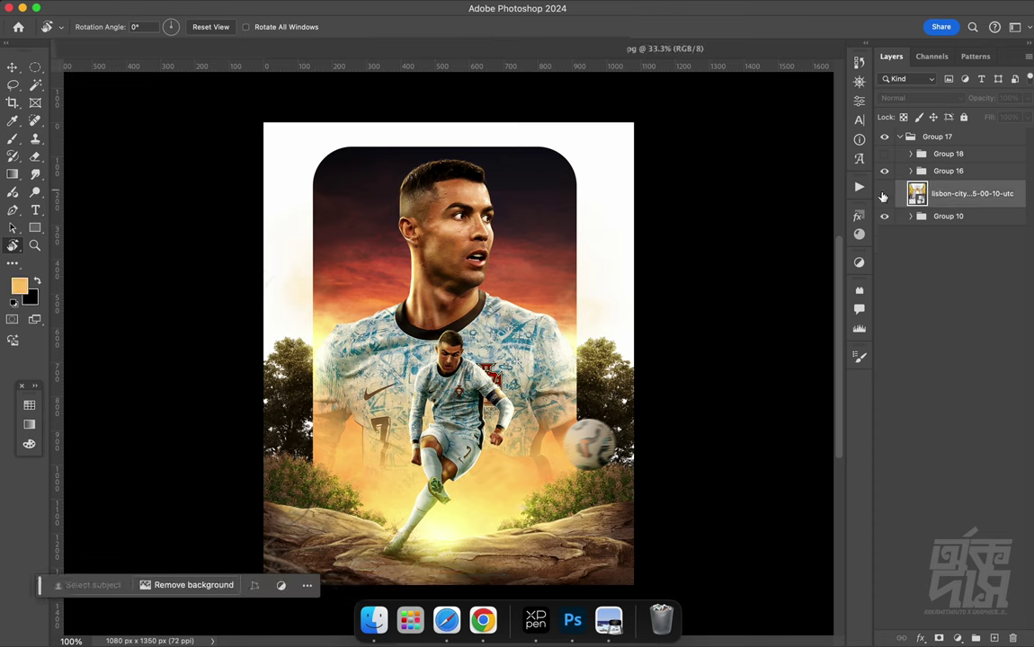
pyautogui.click(884, 194)
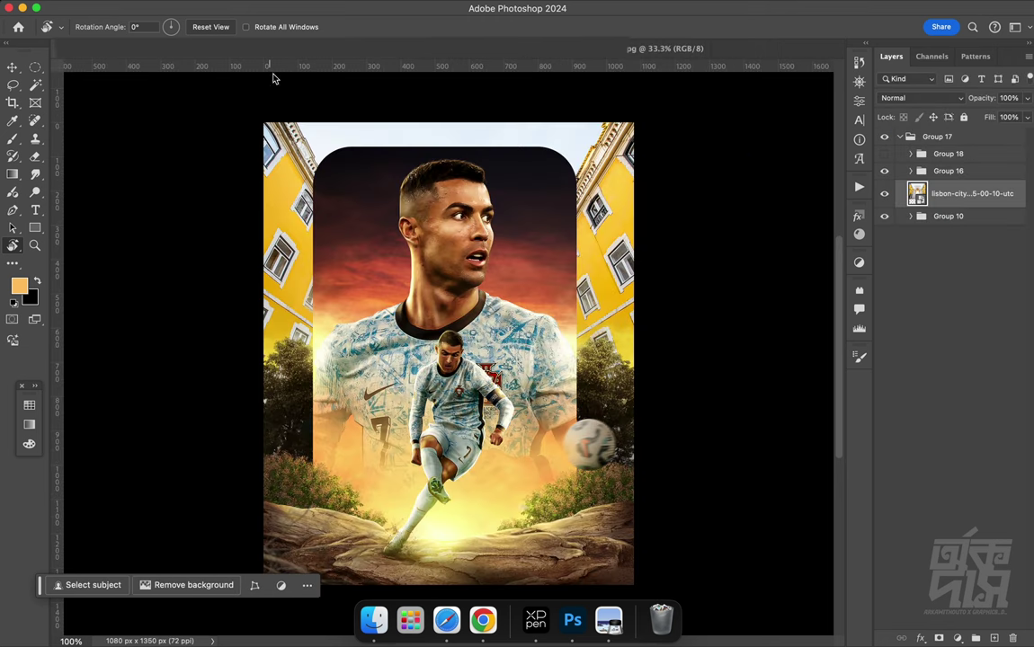
pyautogui.hotkey('ctrl', 'shift', 'alt', 'n')
pyautogui.hotkey('ctrl', 'v')
pyautogui.press('v')
pyautogui.moveTo(486, 294)
pyautogui.mouseDown()
pyautogui.moveTo(481, 233)
pyautogui.moveTo(320, 261)
pyautogui.mouseUp()
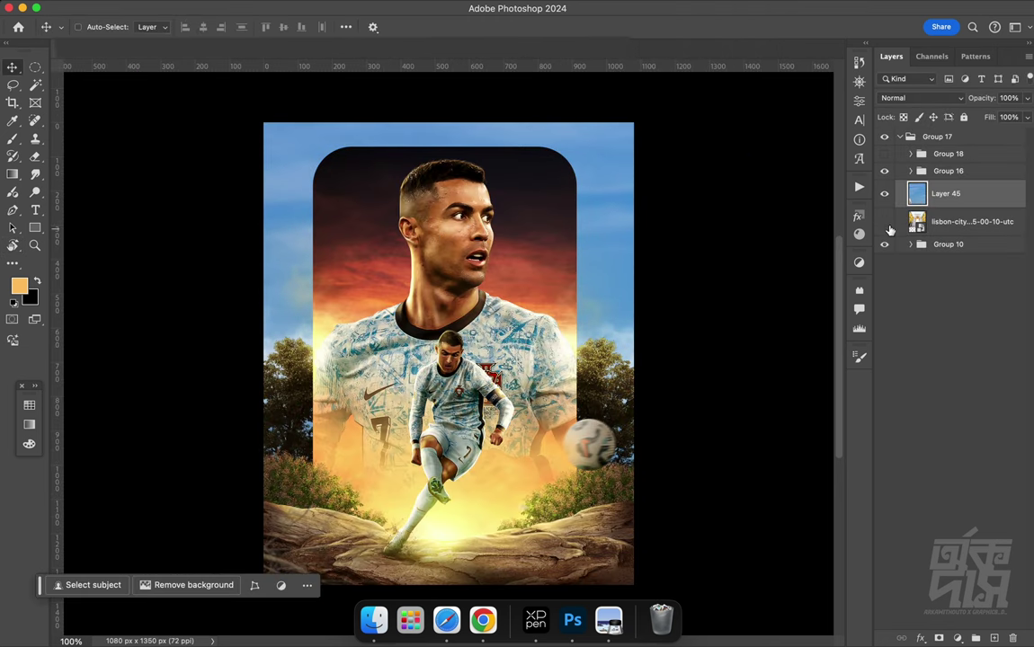
# Scale the sky to about 47.5% and position it to fill the poster
pyautogui.hotkey('ctrl', 't')
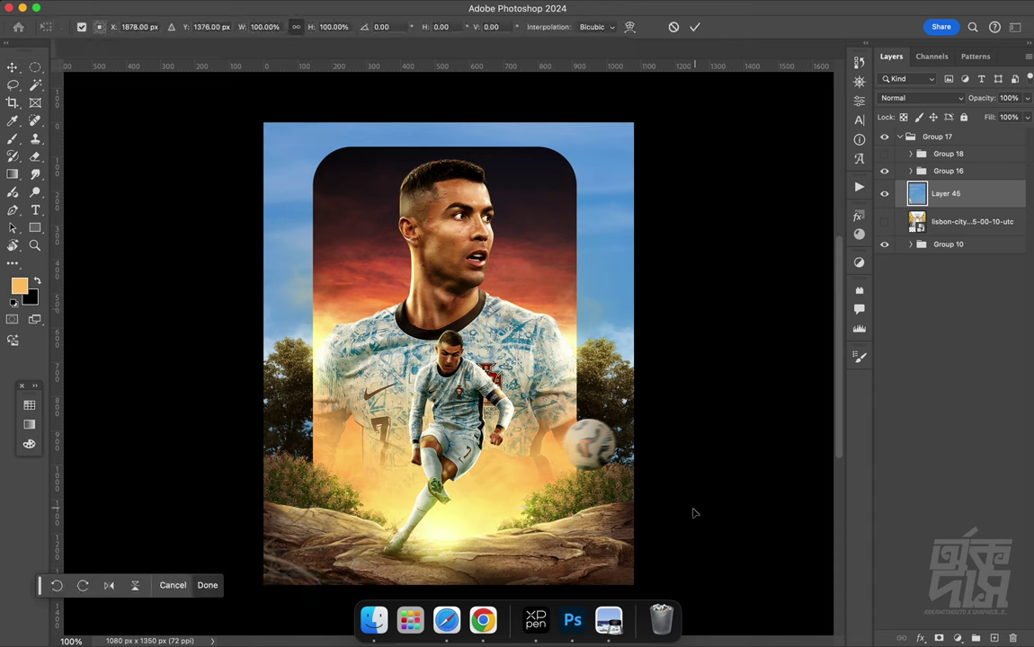
pyautogui.moveTo(311, 27); pyautogui.dragTo(284, 61)
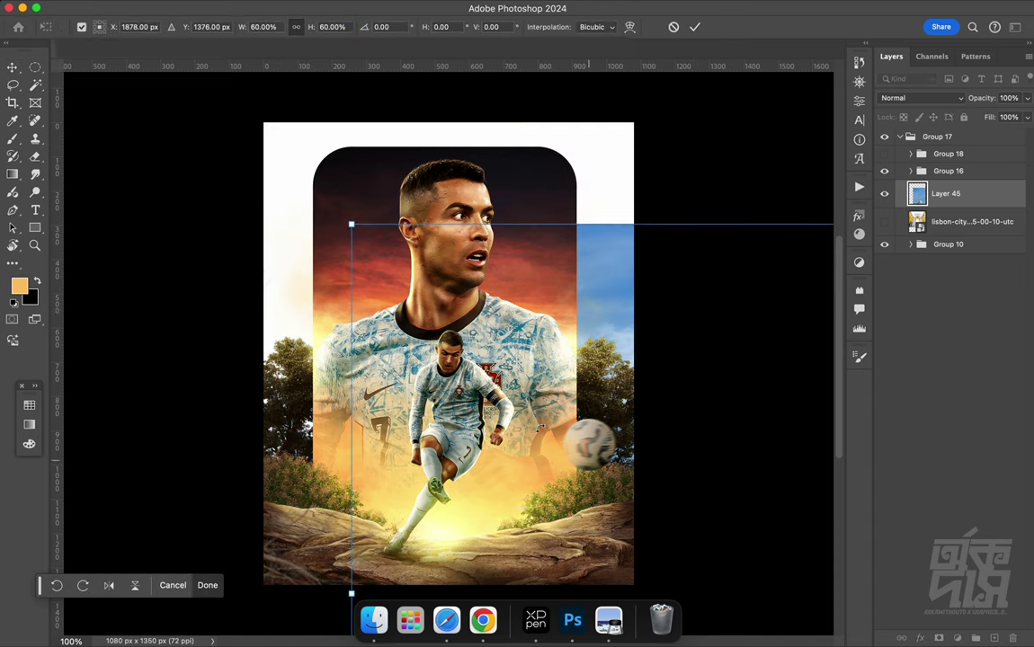
pyautogui.moveTo(597, 470); pyautogui.dragTo(338, 344)
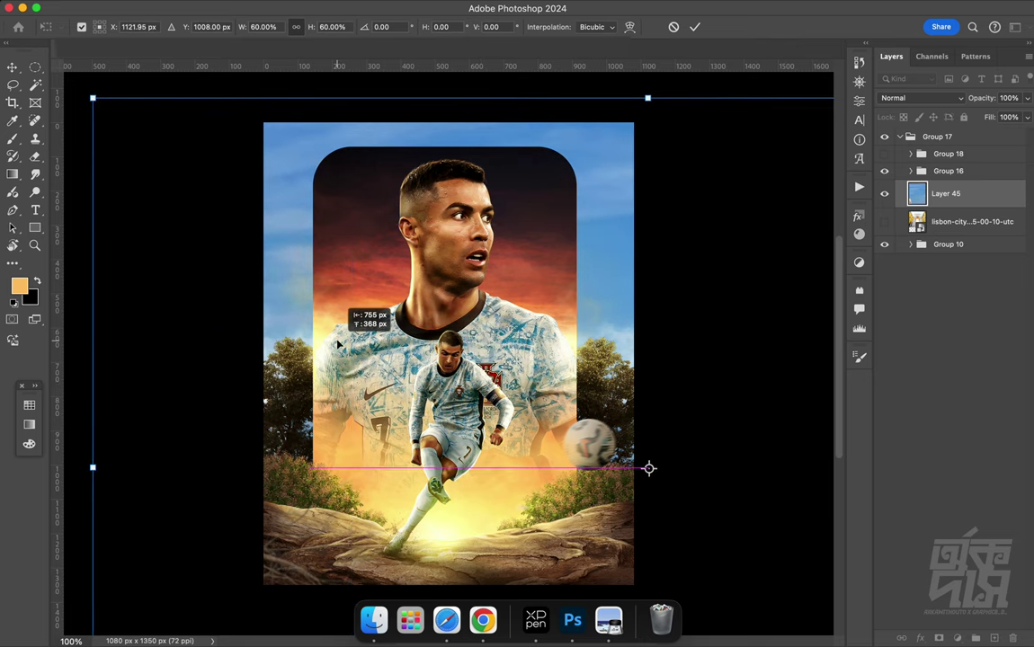
pyautogui.moveTo(338, 345)
pyautogui.mouseDown()
pyautogui.moveTo(468, 310)
pyautogui.moveTo(445, 117)
pyautogui.moveTo(486, 273)
pyautogui.mouseUp()
pyautogui.moveTo(445, 381)
pyautogui.mouseDown()
pyautogui.moveTo(457, 216)
pyautogui.moveTo(397, 267)
pyautogui.moveTo(498, 357)
pyautogui.moveTo(533, 369)
pyautogui.moveTo(492, 314)
pyautogui.mouseUp()
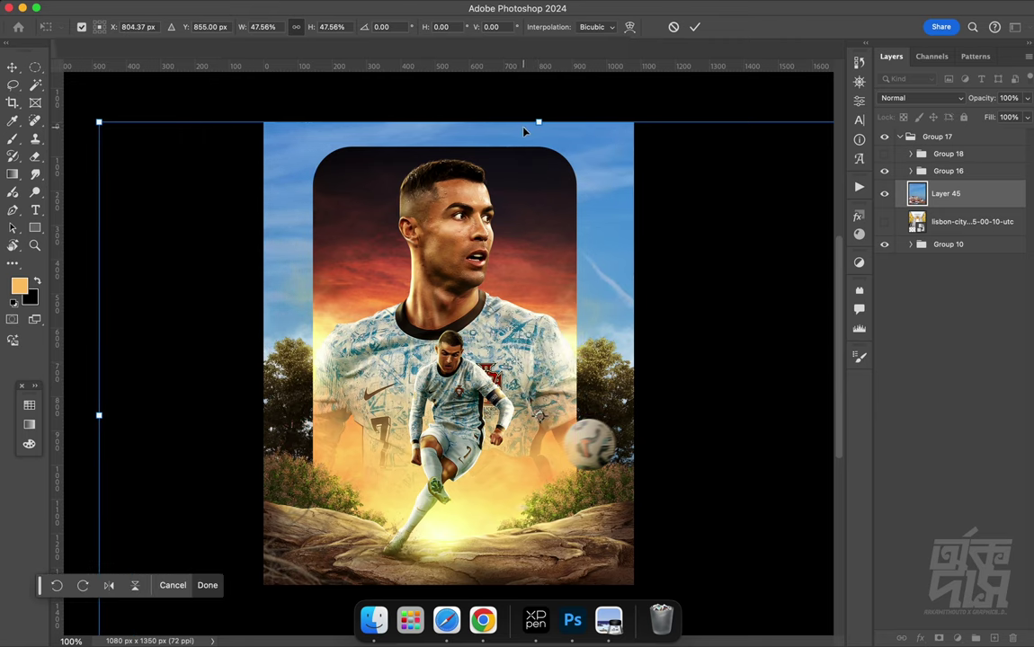
pyautogui.moveTo(526, 122); pyautogui.dragTo(526, 116)
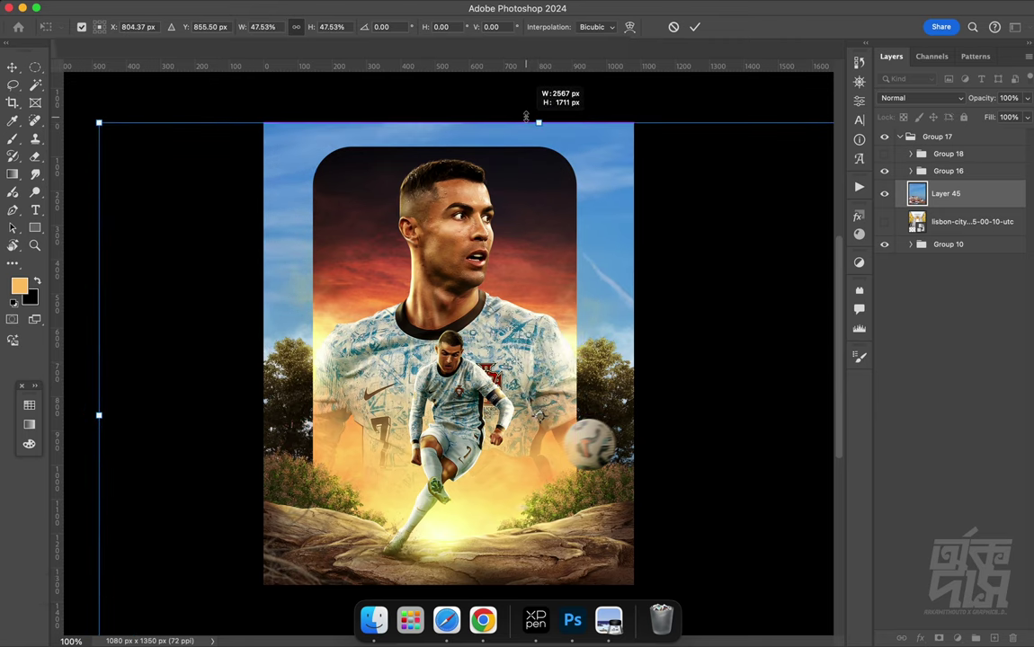
pyautogui.moveTo(458, 257)
pyautogui.mouseDown()
pyautogui.moveTo(498, 289)
pyautogui.moveTo(402, 254)
pyautogui.mouseUp()
pyautogui.click(695, 28)
# Add a Curves adjustment lifting the curve to input 170, output 204
pyautogui.press('r')
pyautogui.moveTo(598, 111); pyautogui.dragTo(490, 363)
pyautogui.press('Escape')
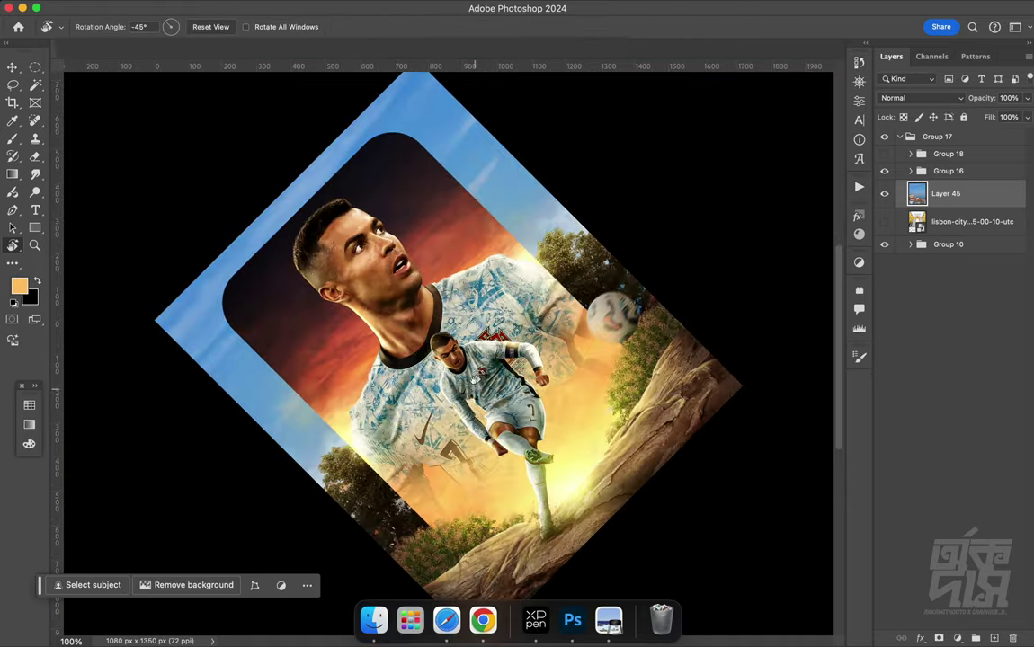
pyautogui.click(959, 637)
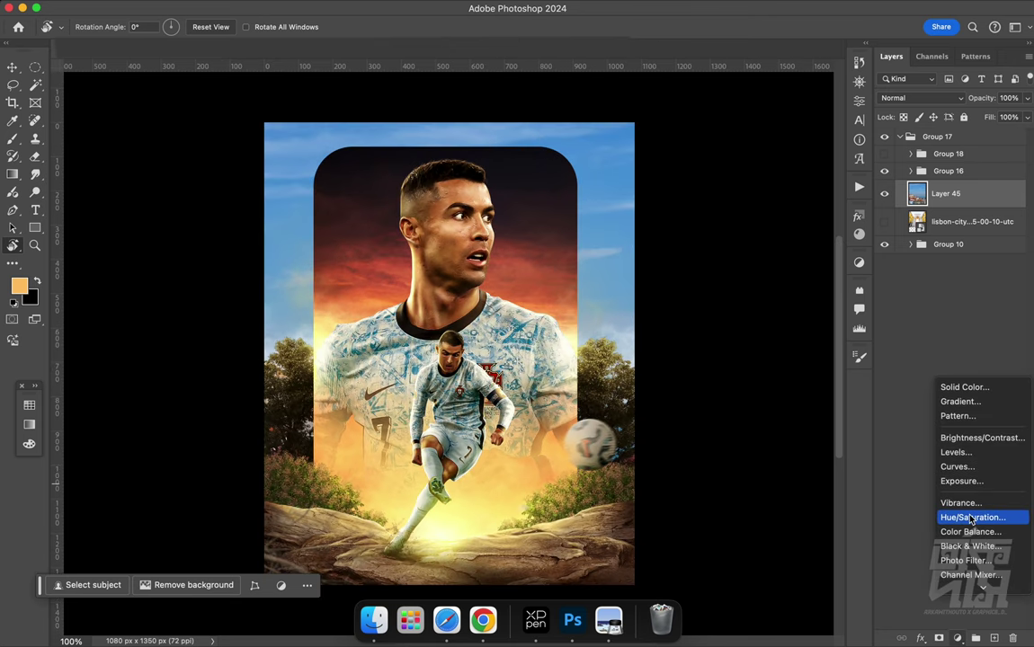
pyautogui.click(966, 469)
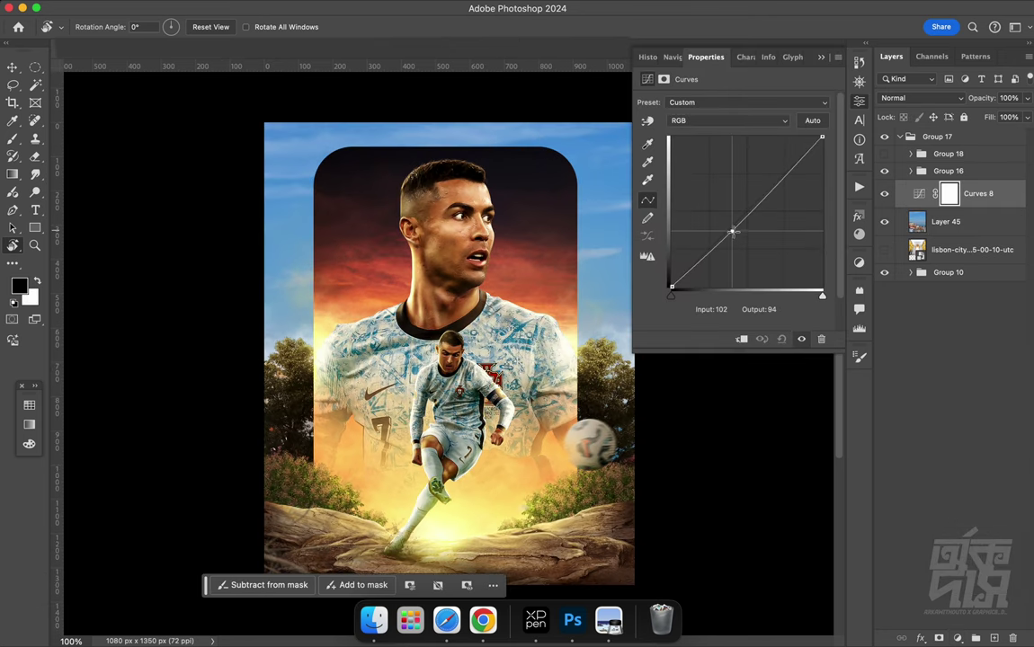
pyautogui.moveTo(733, 232); pyautogui.dragTo(735, 237)
pyautogui.moveTo(769, 188); pyautogui.dragTo(770, 181)
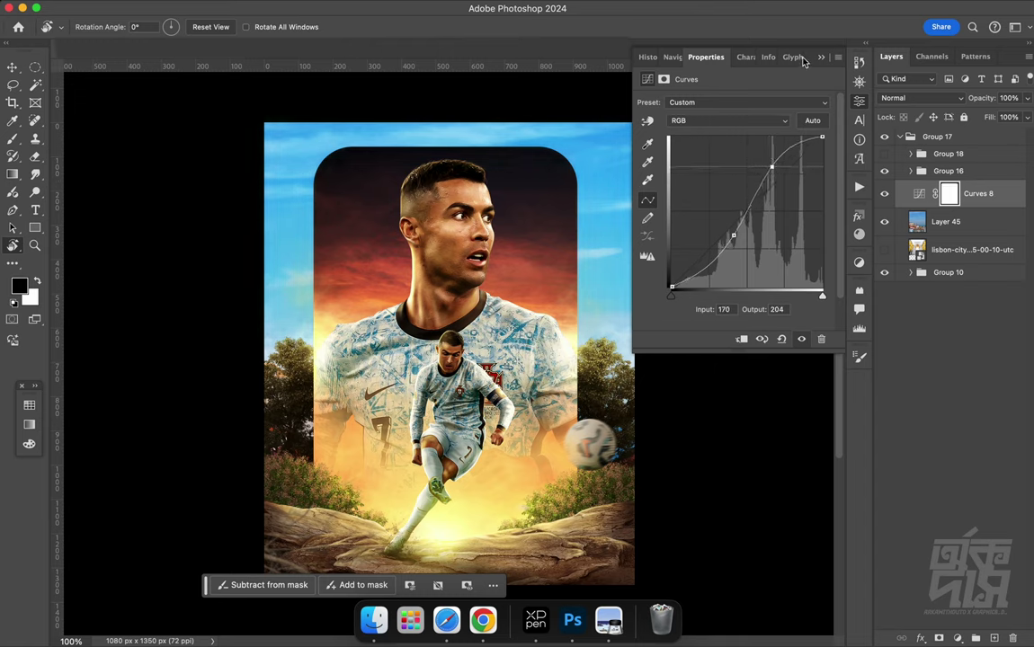
pyautogui.click(821, 56)
# Create Layer 46 with a large brush loaded with light sky blue for clouds
pyautogui.click(977, 638)
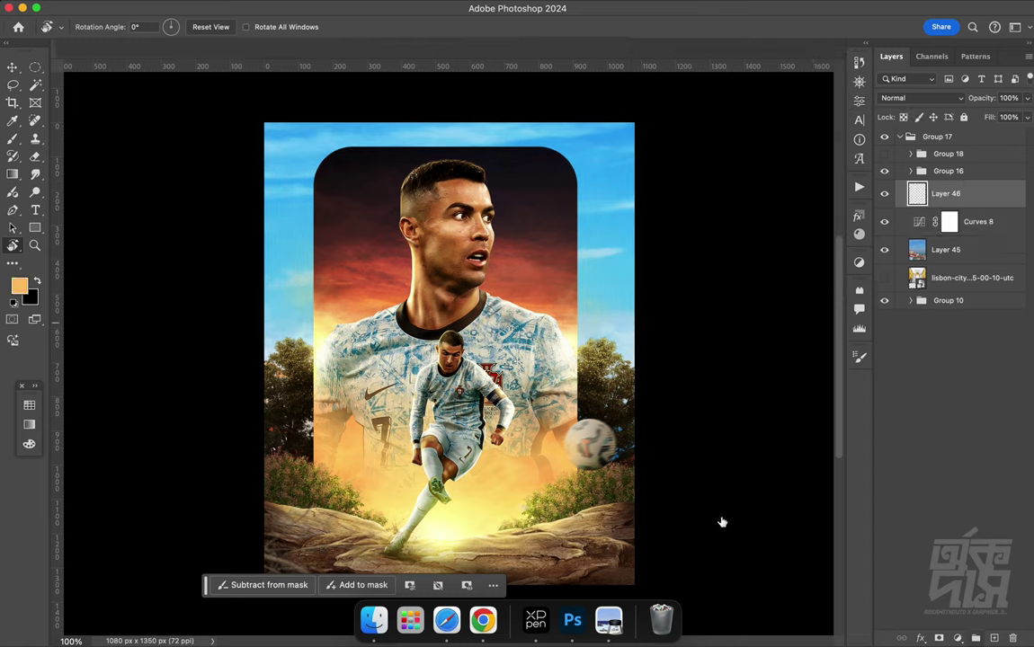
pyautogui.press('b')
pyautogui.rightClick(347, 273)
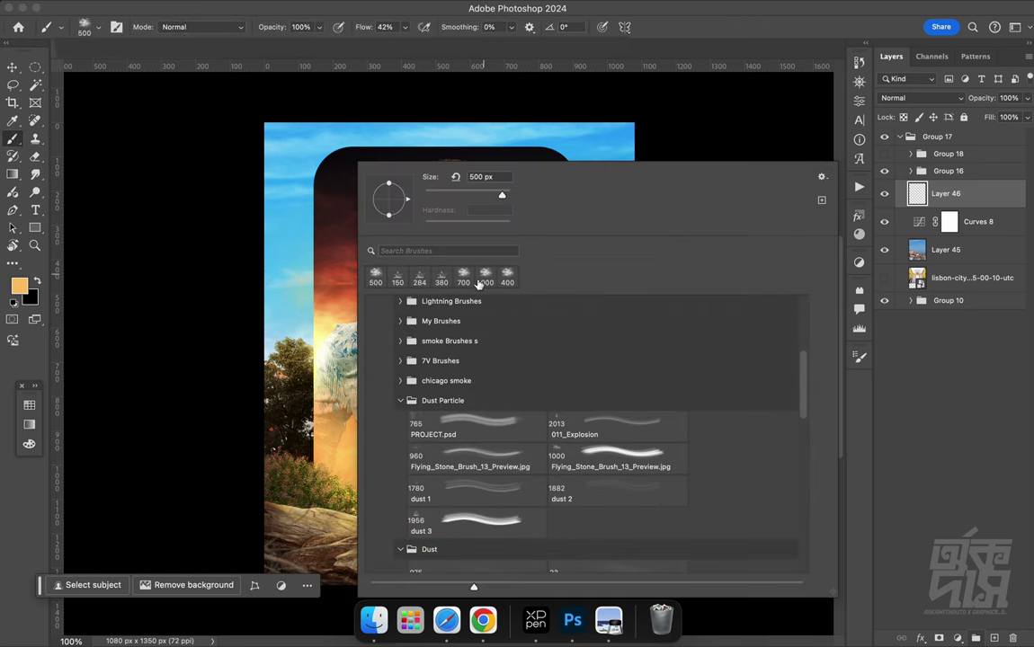
pyautogui.keyDown('alt'); pyautogui.click(267, 339); pyautogui.keyUp('alt')
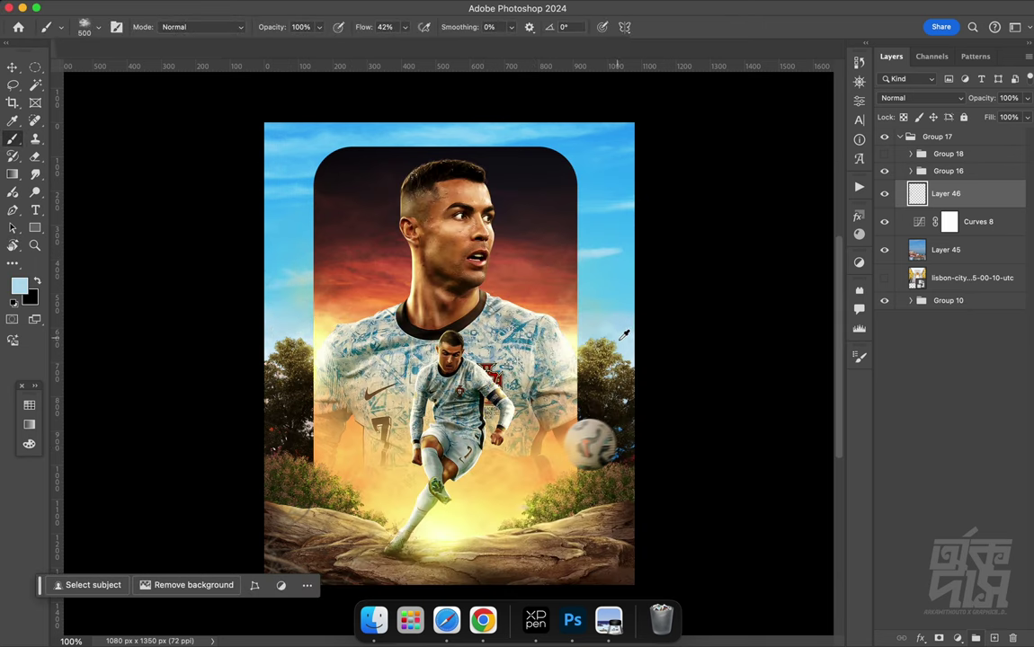
pyautogui.press(']')
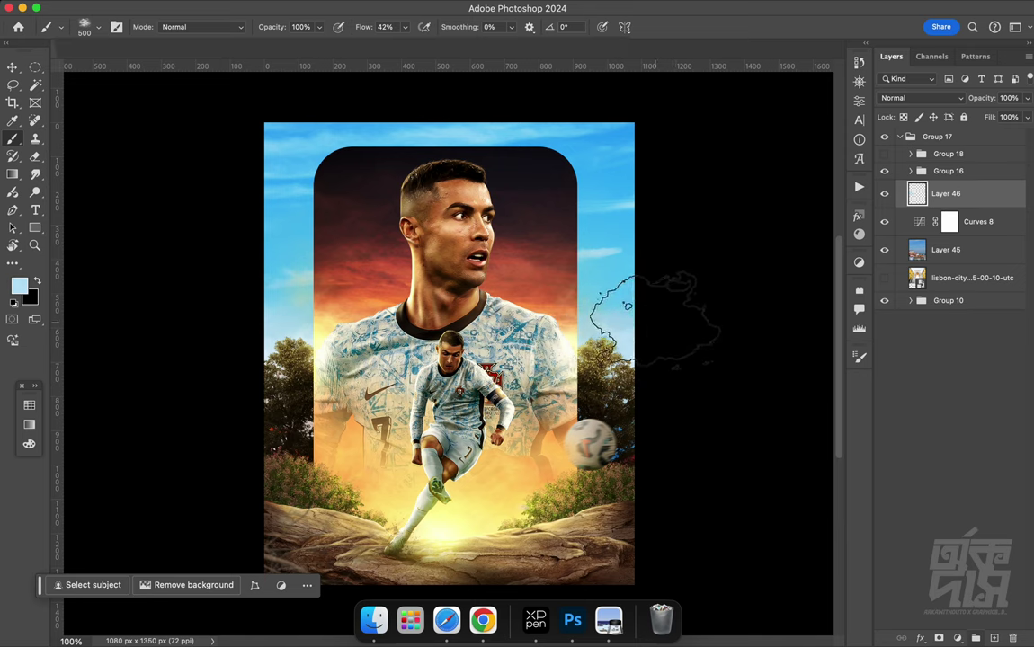
pyautogui.press(']')
pyautogui.press(']')
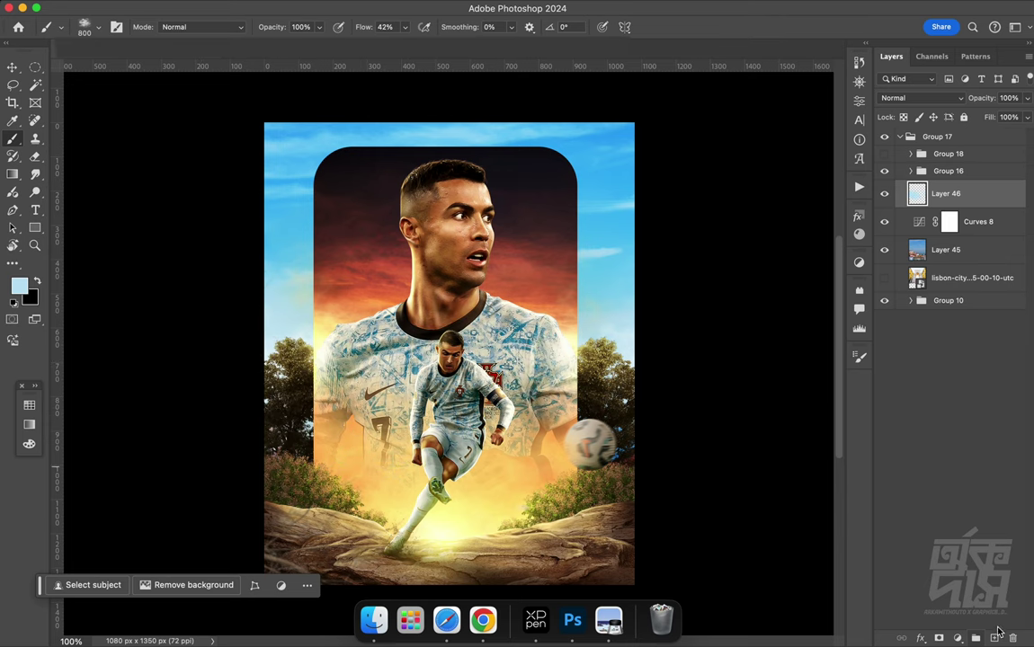
# Add Layer 47 above Layer 46 in Linear Dodge (Add) and enlarge the brush to about 1100
pyautogui.click(995, 637)
pyautogui.click(912, 98)
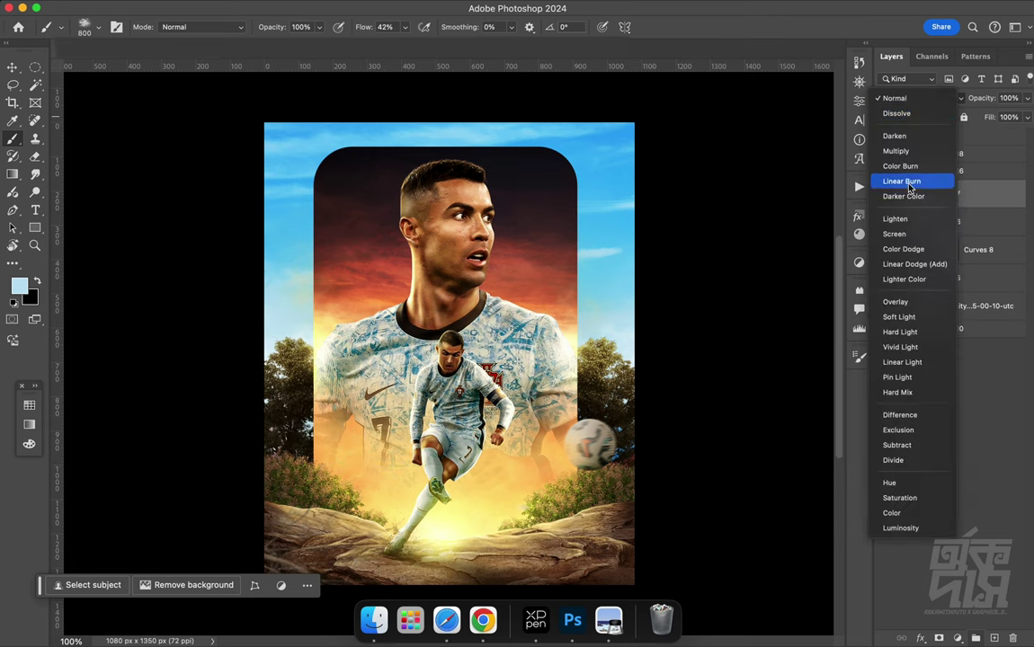
pyautogui.click(930, 266)
pyautogui.press(']')
pyautogui.press(']')
pyautogui.press(']')
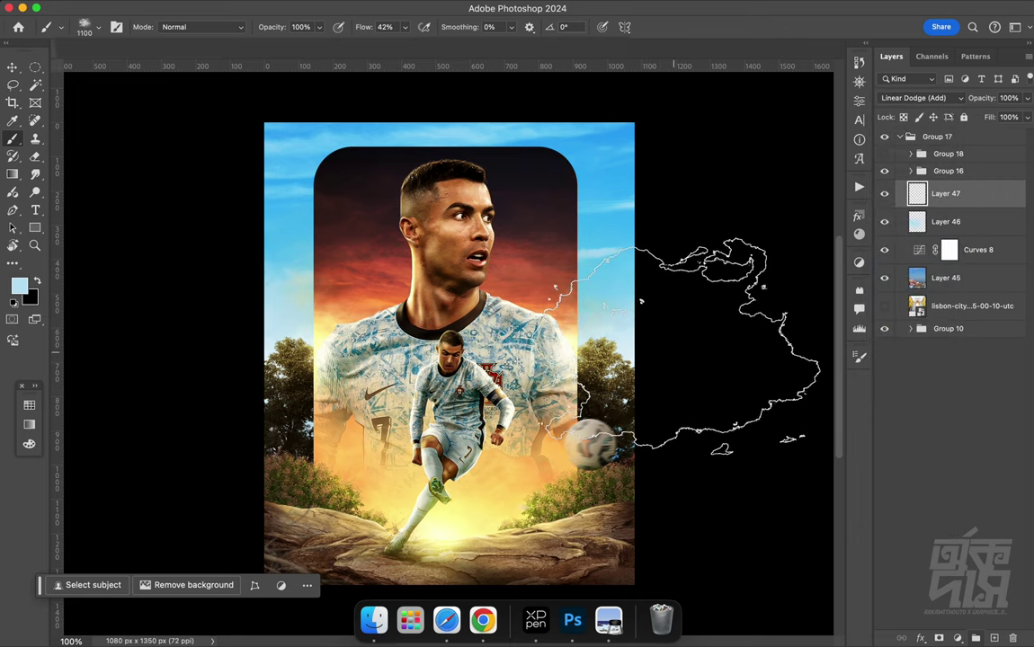
pyautogui.press(']')
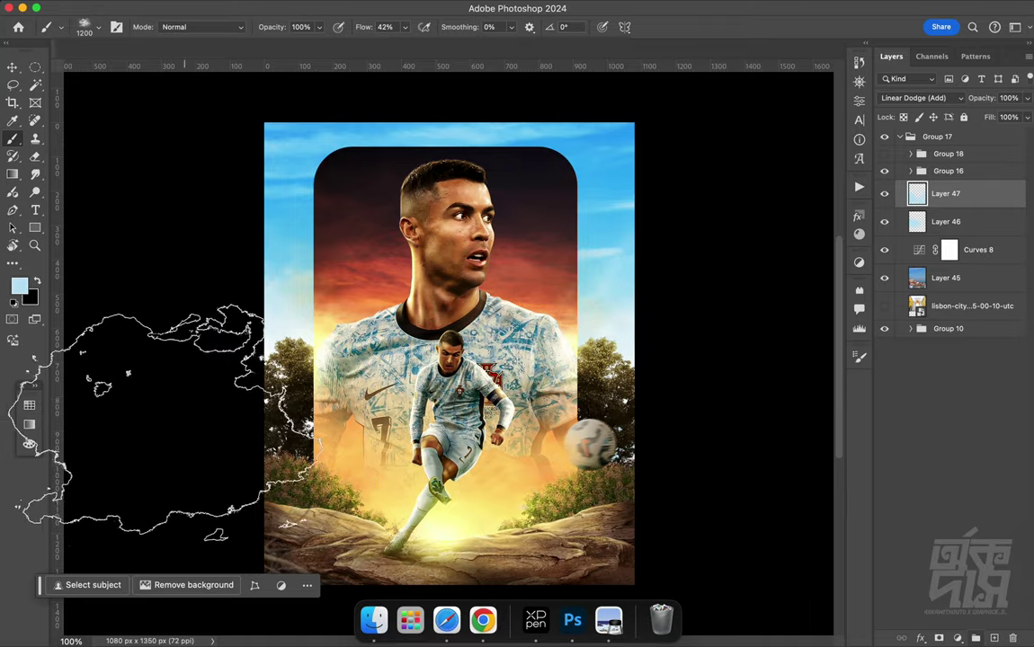
pyautogui.press('r')
pyautogui.moveTo(461, 326)
pyautogui.mouseDown()
pyautogui.moveTo(493, 339)
pyautogui.moveTo(423, 311)
pyautogui.mouseUp()
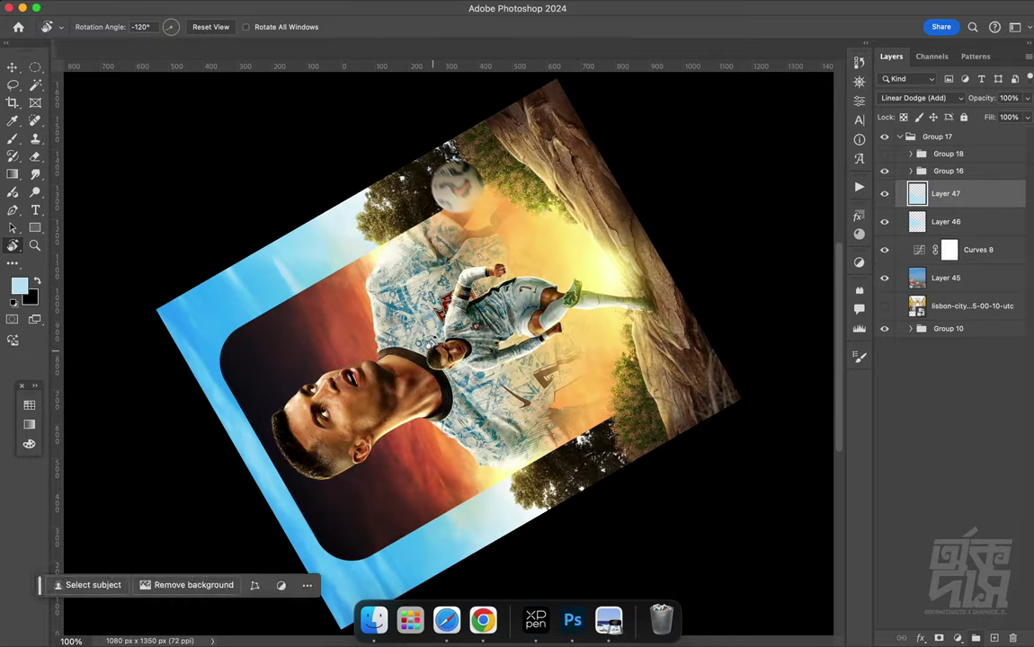
pyautogui.press('Escape')
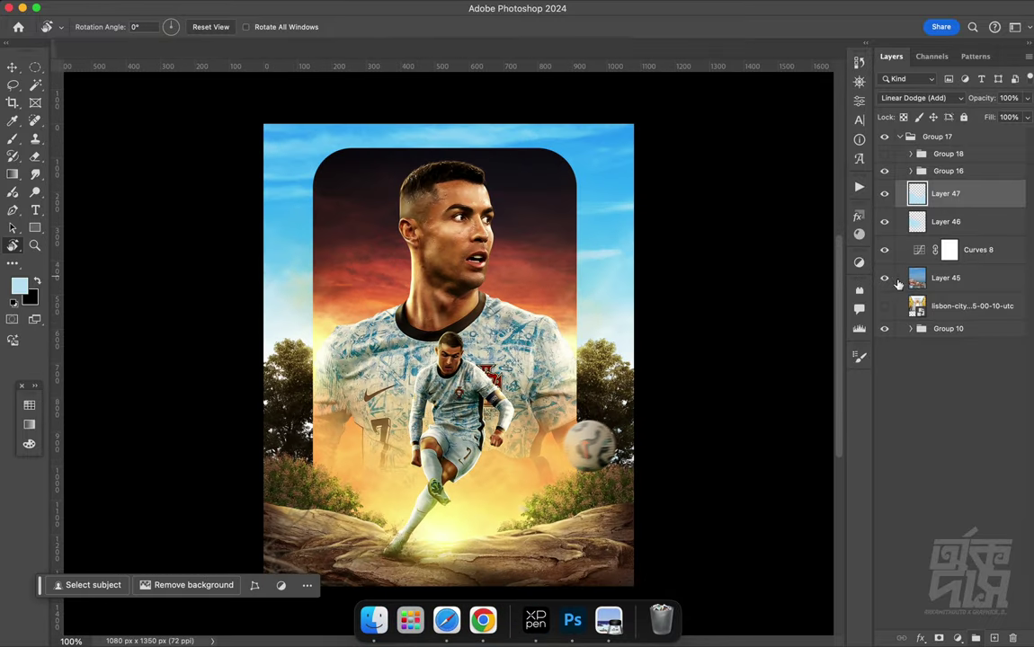
# Add Color Balance 9 above Group 16 with highlights Cyan −18, Magenta −5, Blue +25
pyautogui.click(944, 171)
pyautogui.click(911, 171)
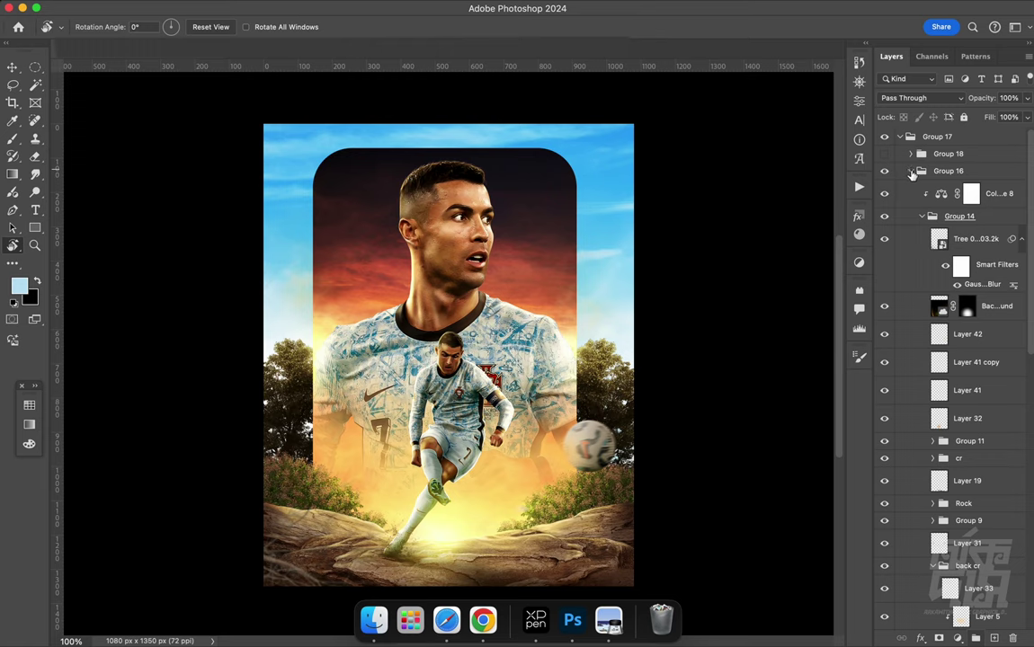
pyautogui.click(911, 171)
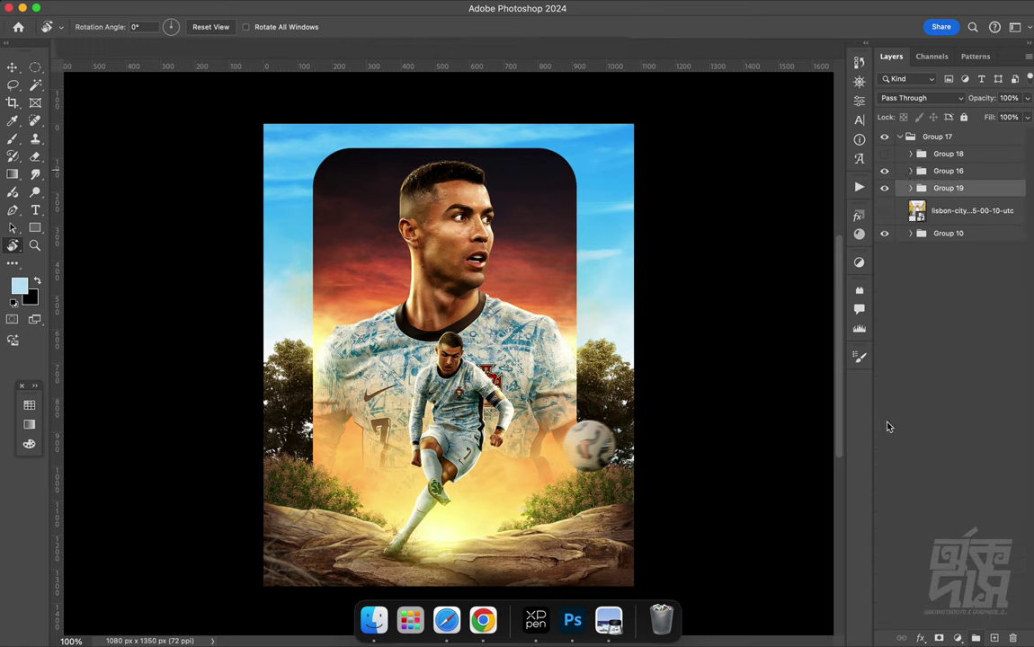
pyautogui.click(958, 639)
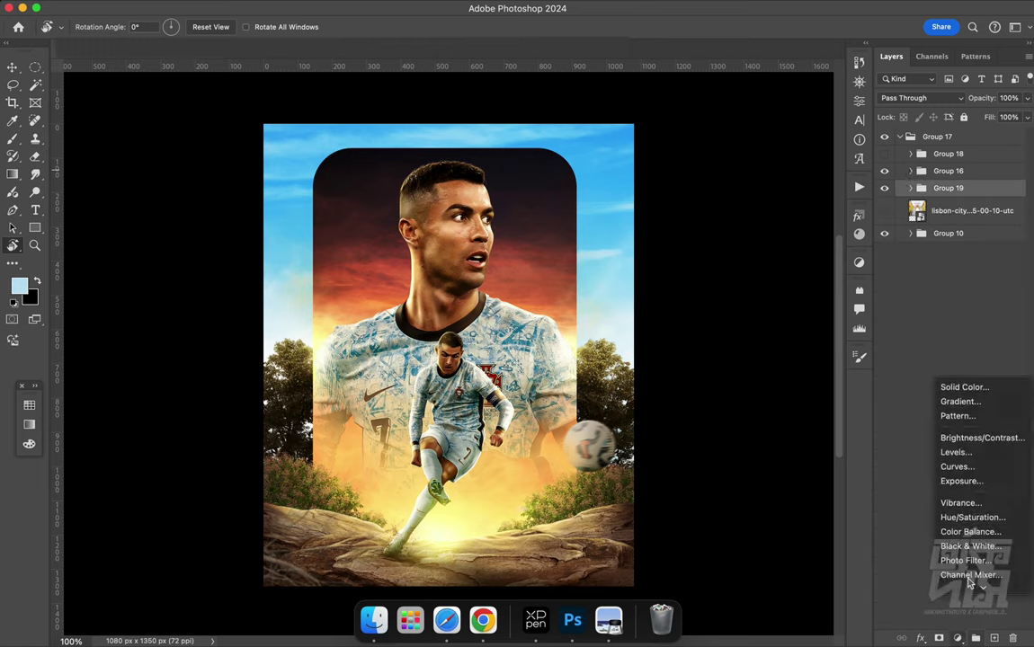
pyautogui.click(970, 532)
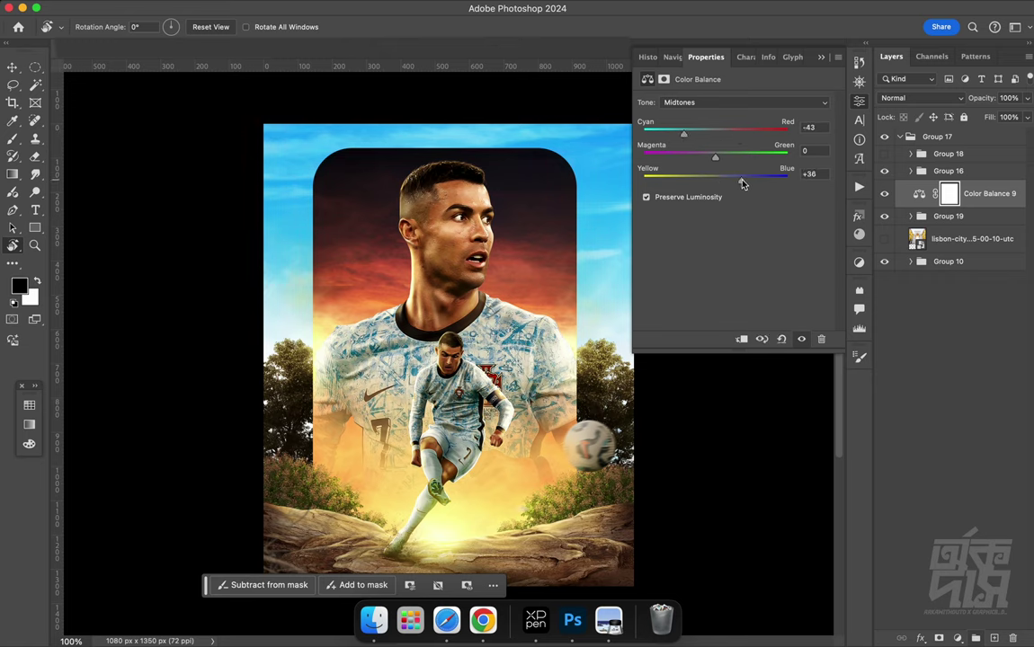
pyautogui.click(730, 102)
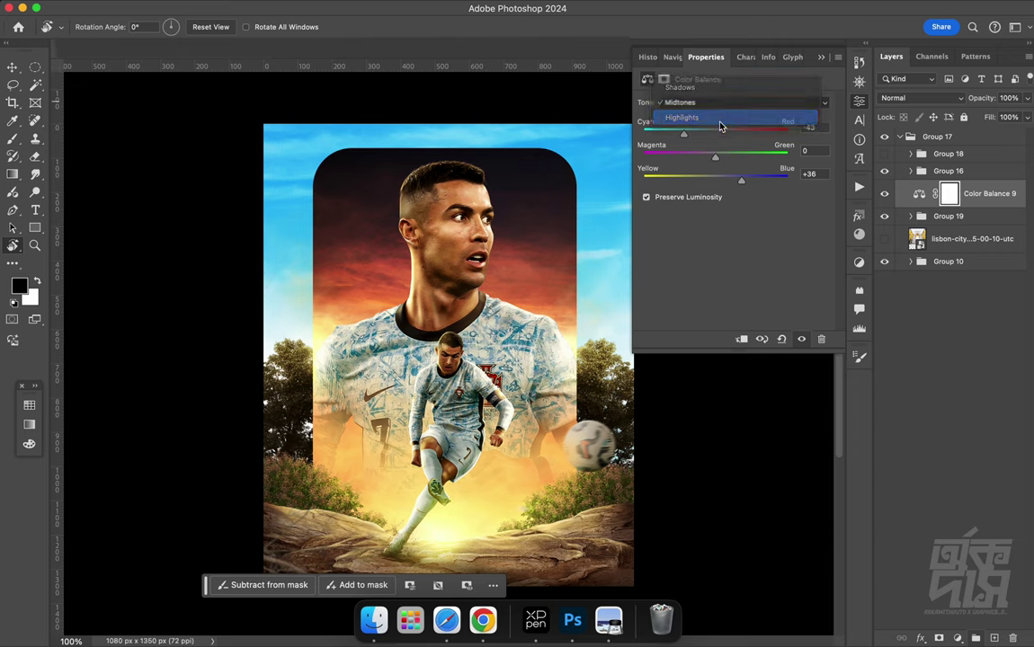
pyautogui.moveTo(714, 133); pyautogui.dragTo(701, 134)
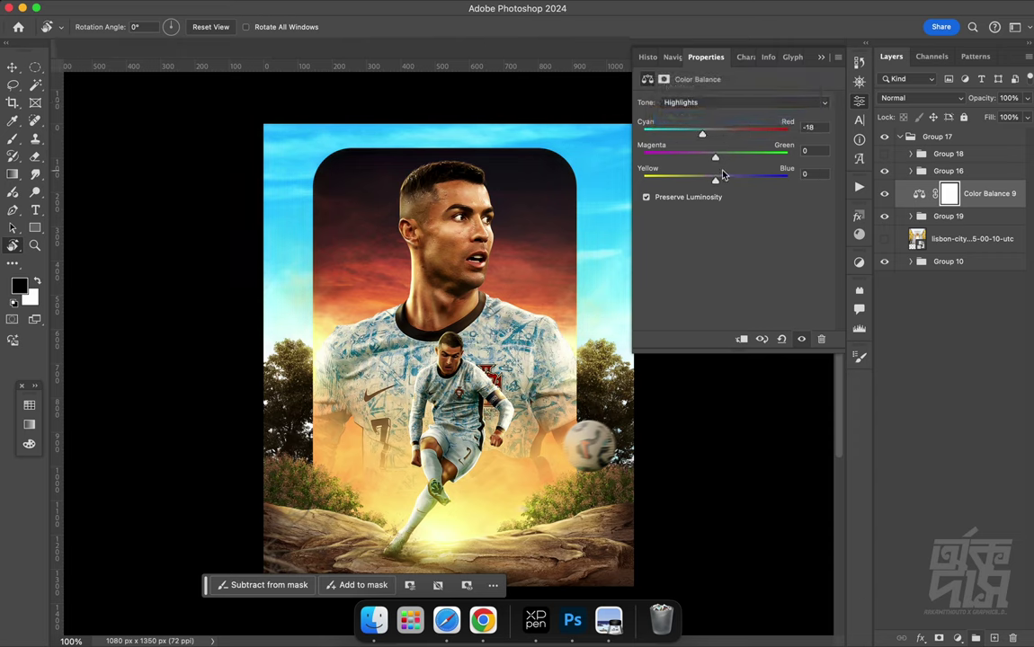
pyautogui.moveTo(732, 178); pyautogui.dragTo(735, 182)
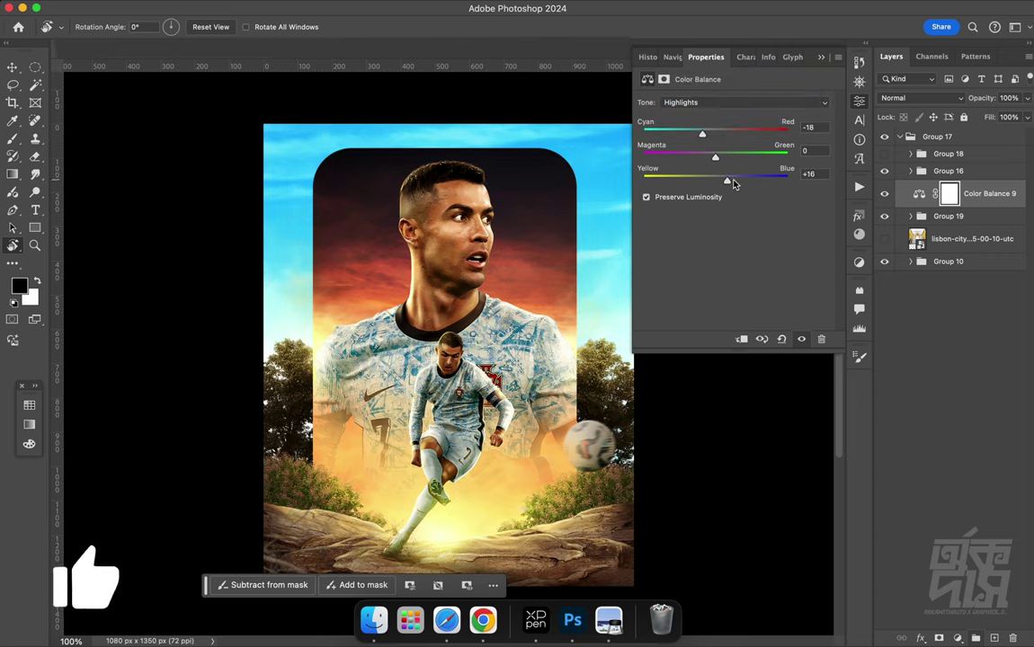
pyautogui.moveTo(734, 182); pyautogui.dragTo(714, 158)
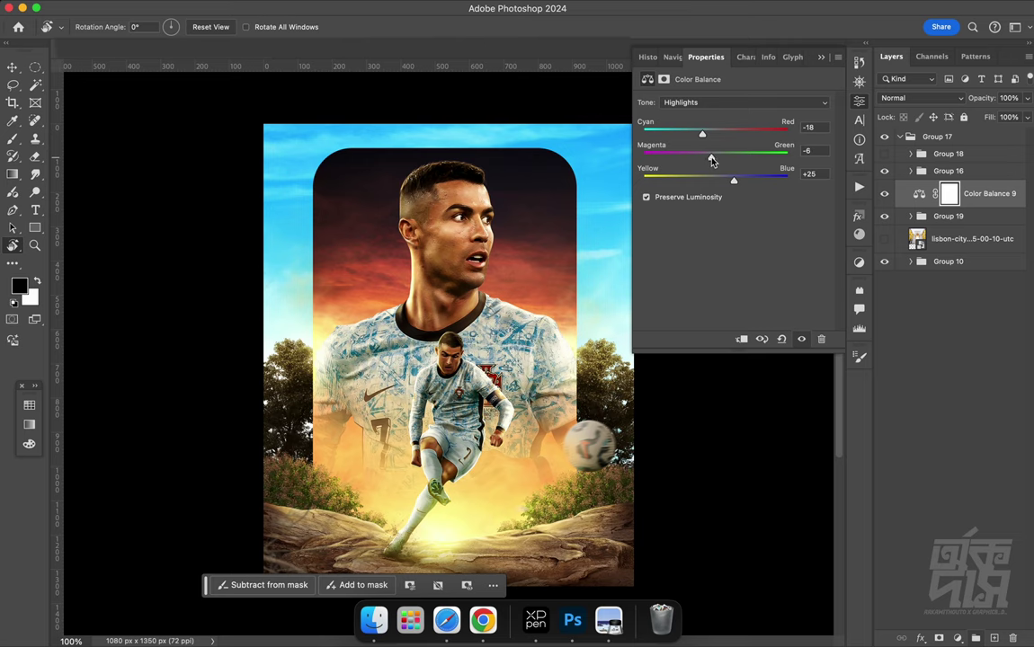
pyautogui.click(821, 58)
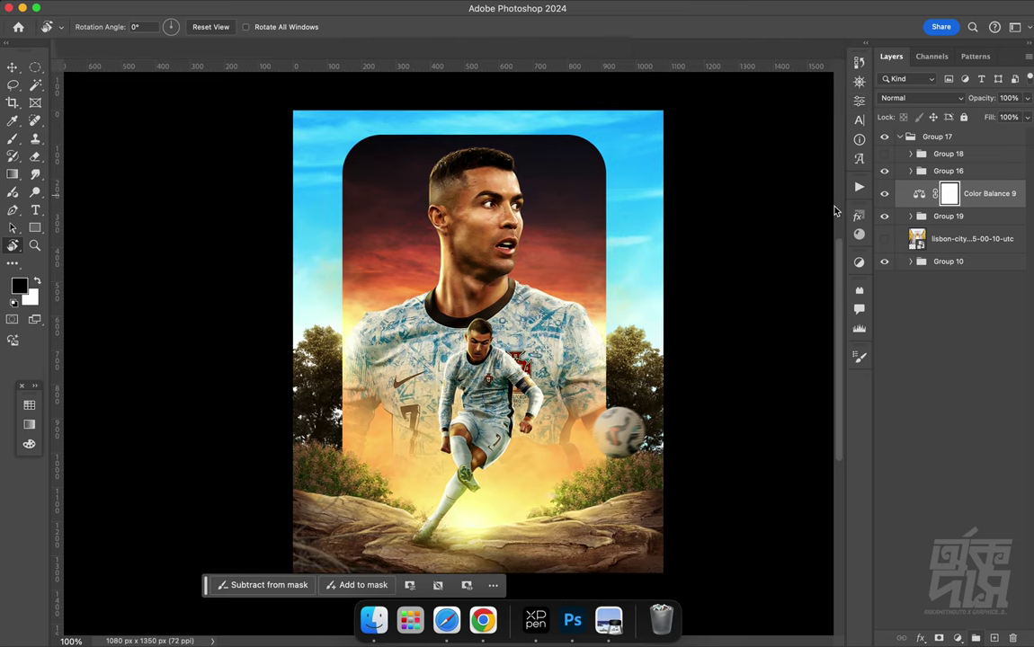
pyautogui.moveTo(591, 271); pyautogui.dragTo(342, 355)
# Toggle Color Balance 9 off and on to compare, then add Layer 48 above Group 16
pyautogui.press('Escape')
pyautogui.click(885, 196)
pyautogui.click(883, 197)
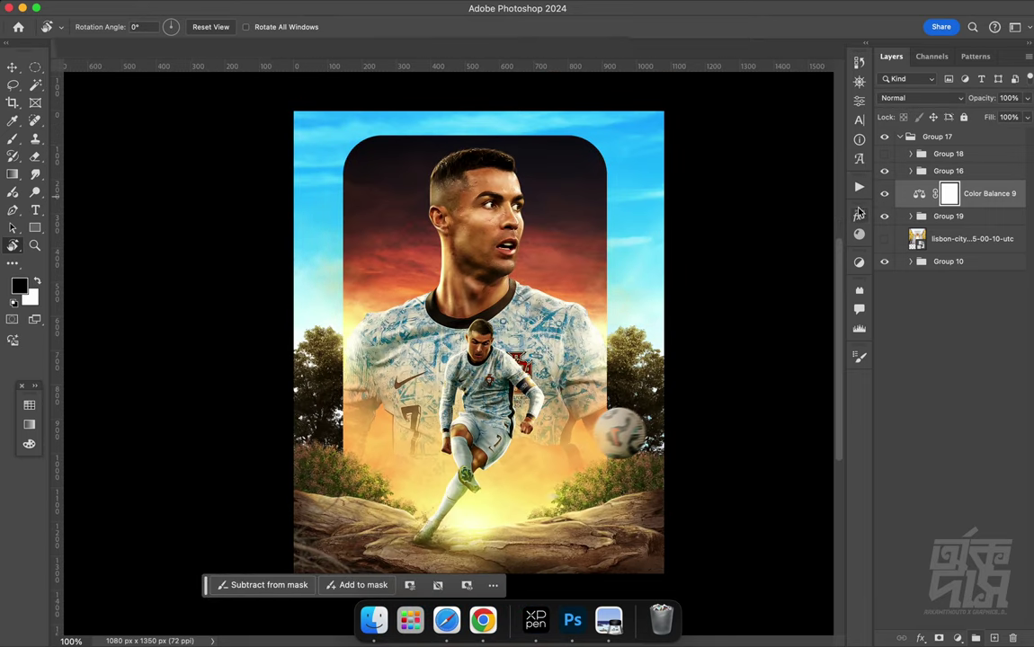
pyautogui.click(993, 638)
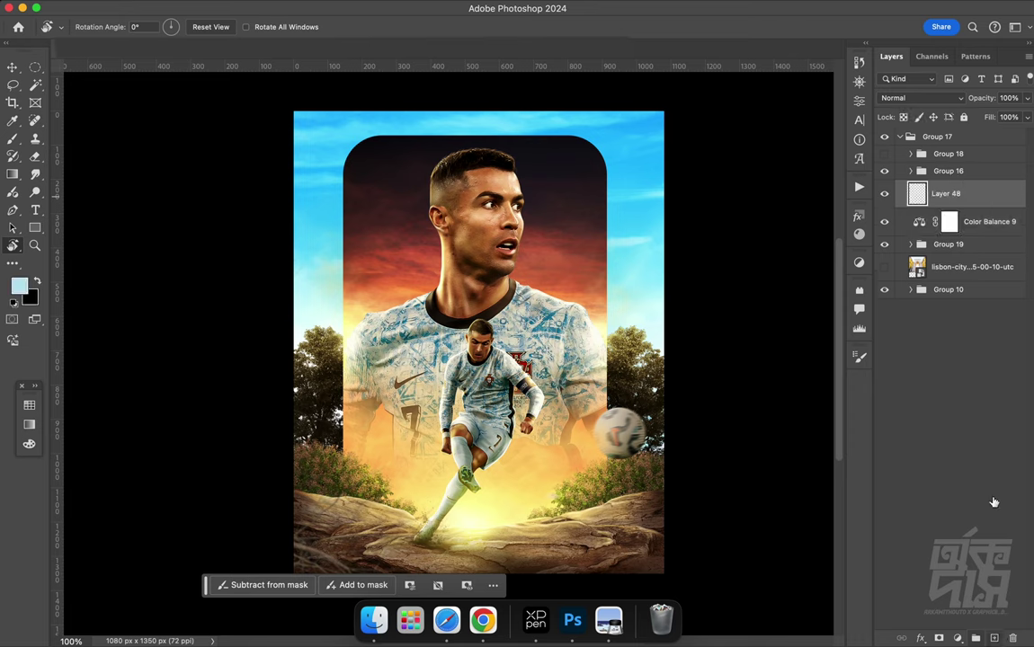
pyautogui.moveTo(944, 193); pyautogui.dragTo(964, 172)
# Pick the Gradient tool with a pale colour sampled from the image and select Group 19
pyautogui.press('g')
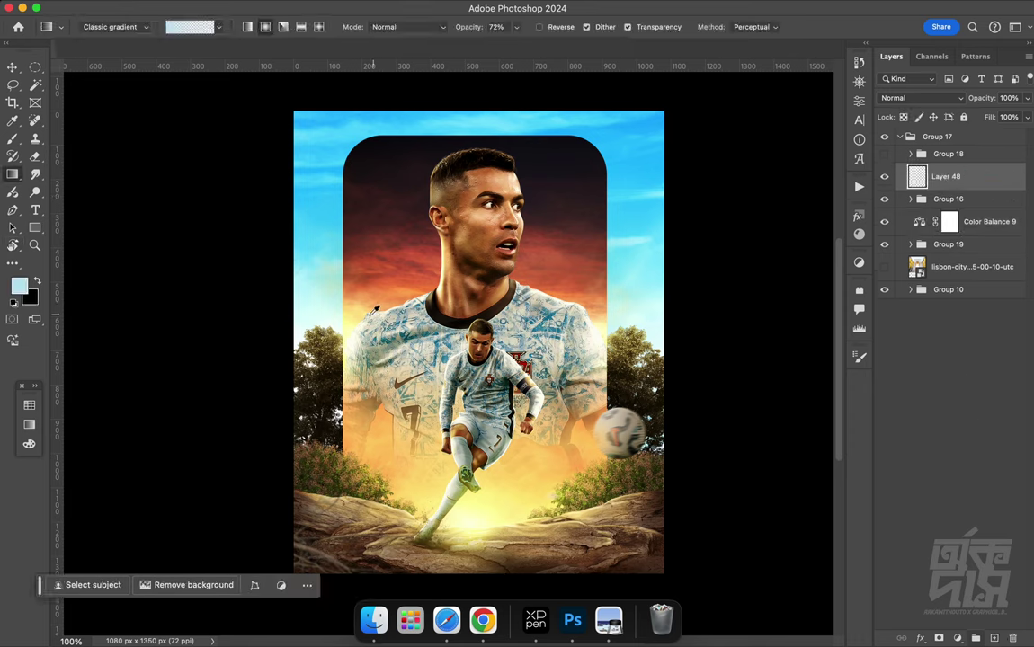
pyautogui.keyDown('alt'); pyautogui.click(313, 292); pyautogui.keyUp('alt')
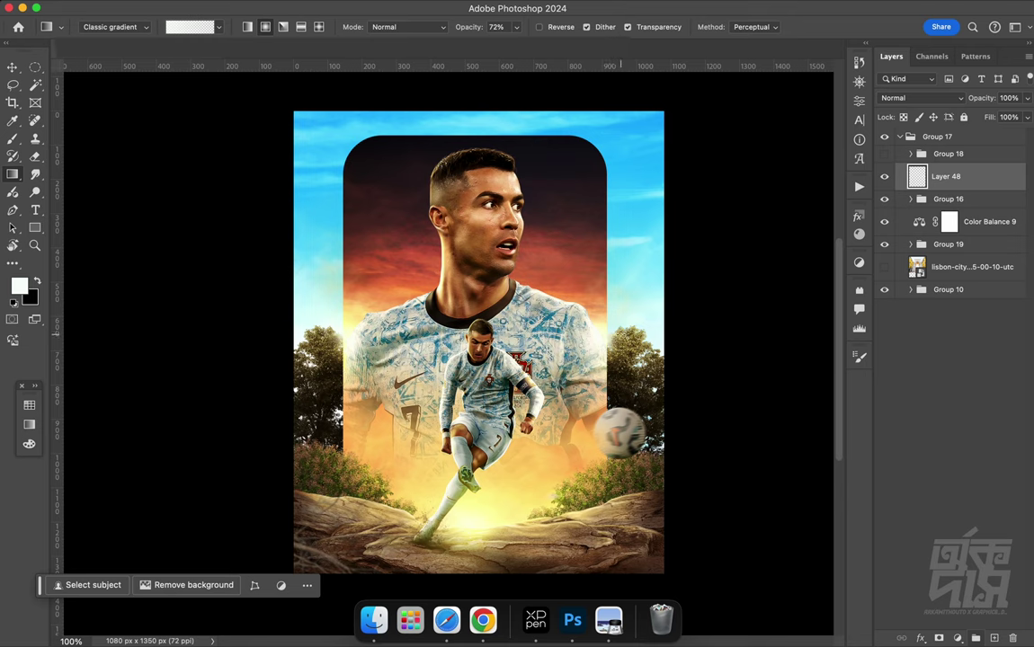
pyautogui.press('e')
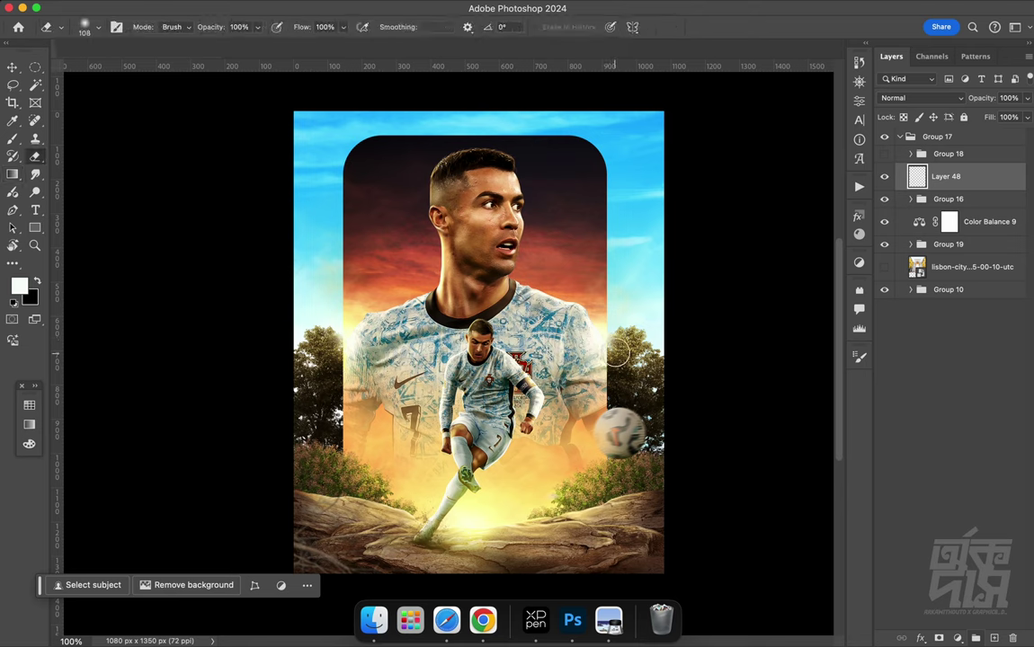
pyautogui.press('g')
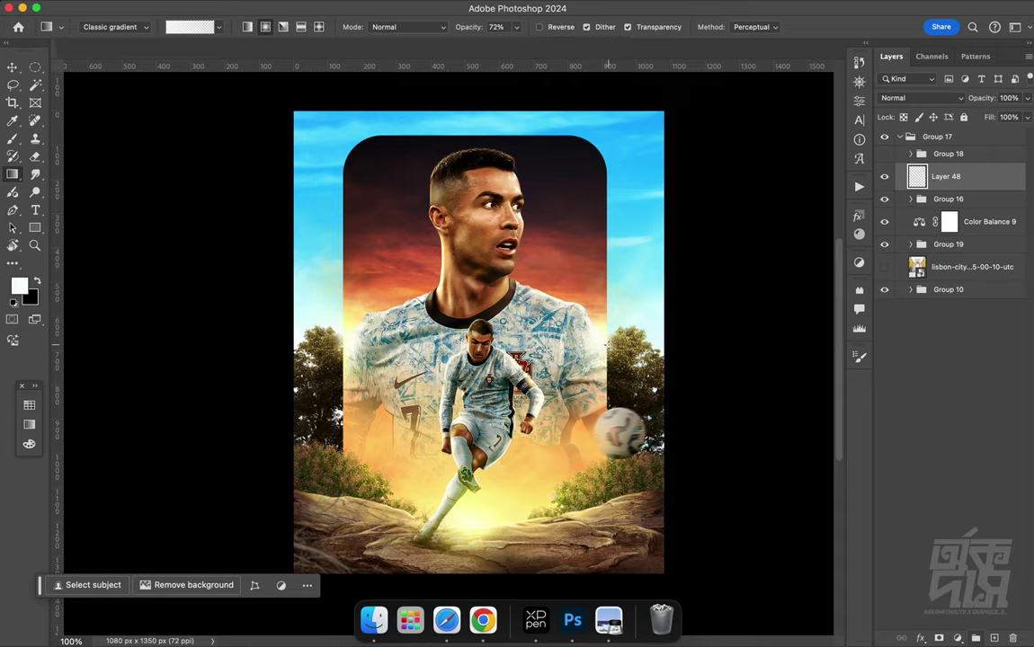
pyautogui.press('r')
pyautogui.moveTo(574, 387); pyautogui.dragTo(517, 344)
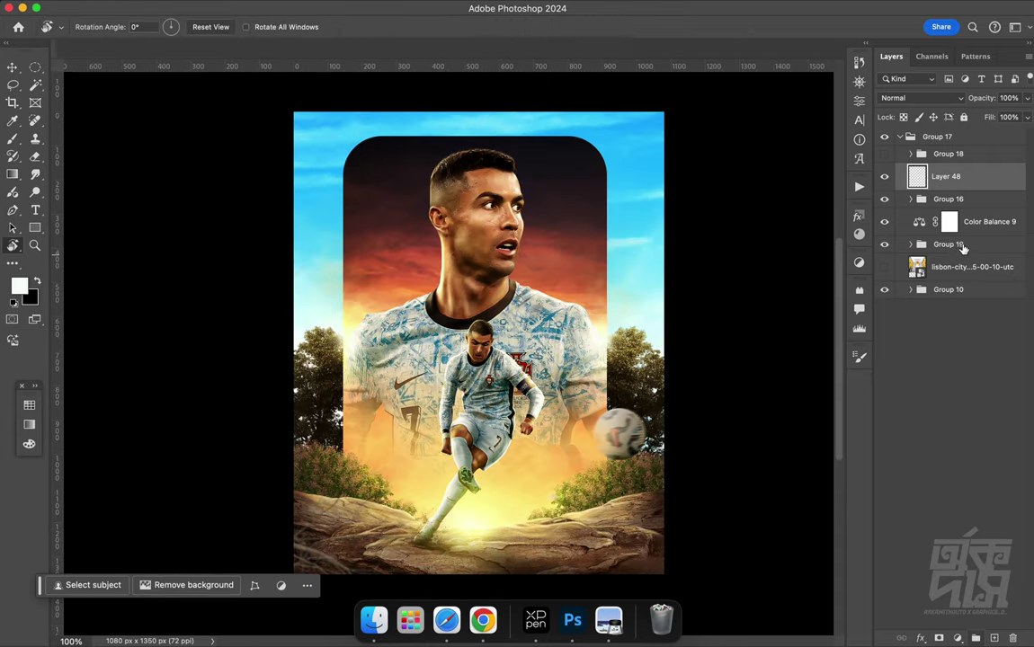
pyautogui.click(959, 246)
# Add a Multiply layer above Group 19 with sky-blue gradients darkening the top of the sky
pyautogui.click(995, 638)
pyautogui.press('g')
pyautogui.keyDown('alt'); pyautogui.click(570, 140); pyautogui.keyUp('alt')
pyautogui.click(925, 100)
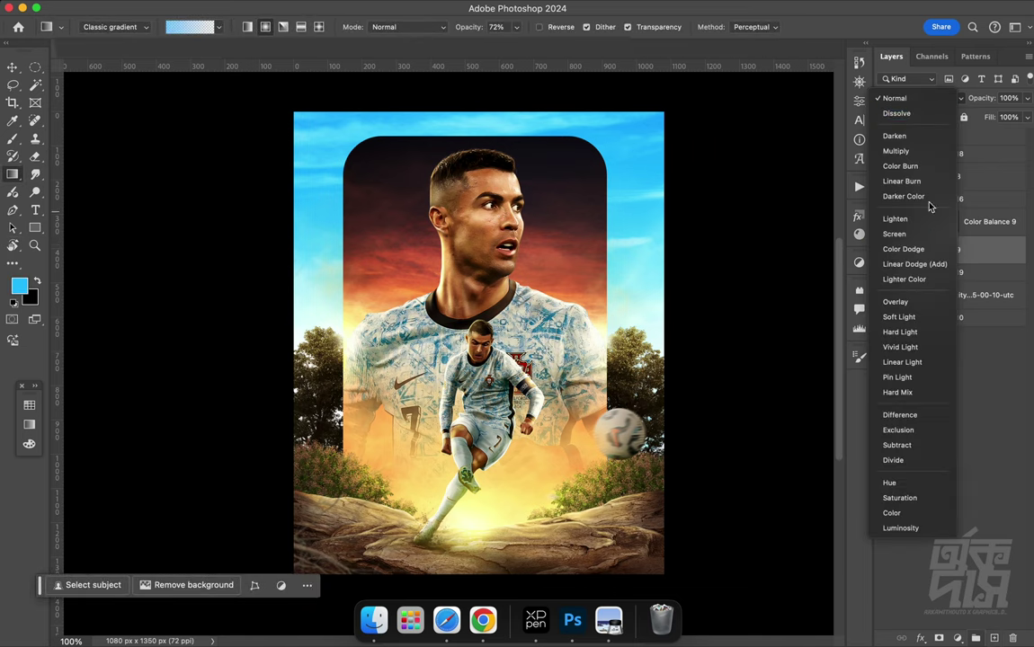
pyautogui.click(908, 151)
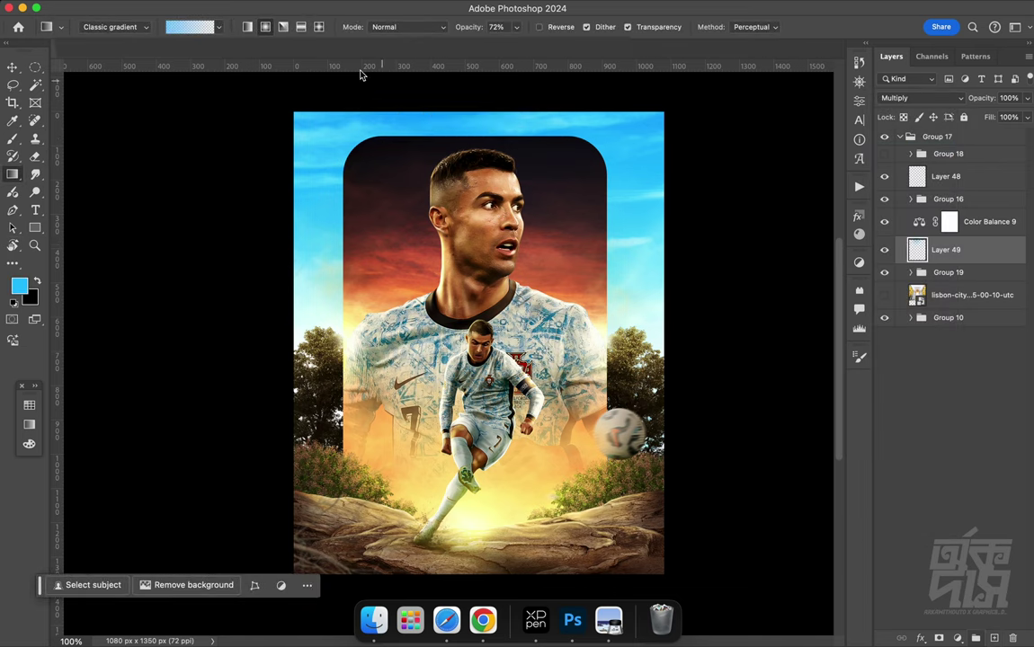
pyautogui.moveTo(423, 205); pyautogui.dragTo(424, 207)
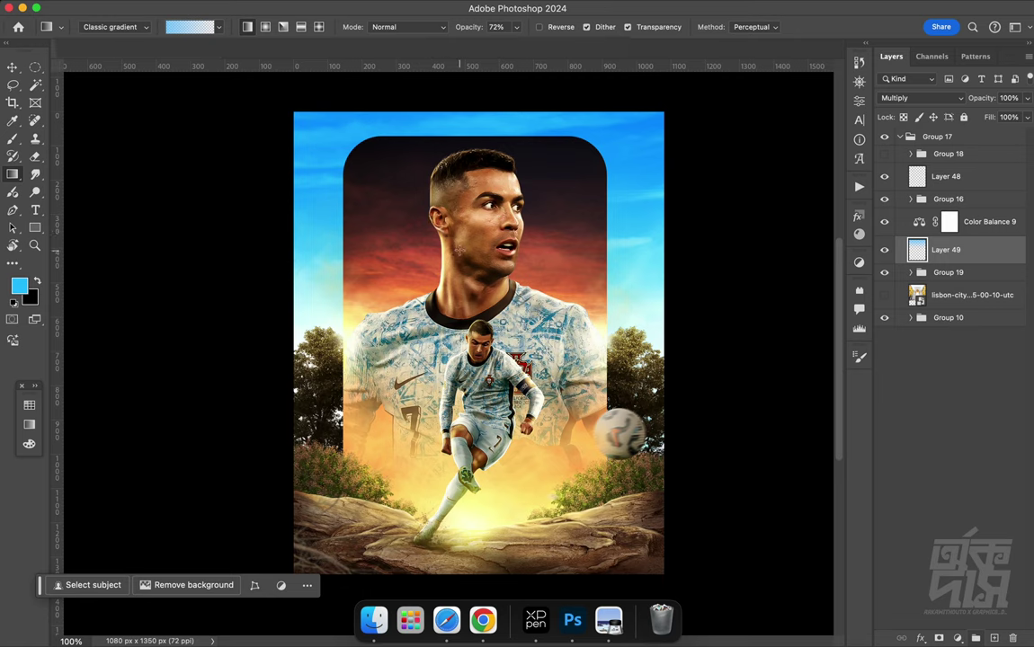
pyautogui.moveTo(466, 119); pyautogui.dragTo(466, 137)
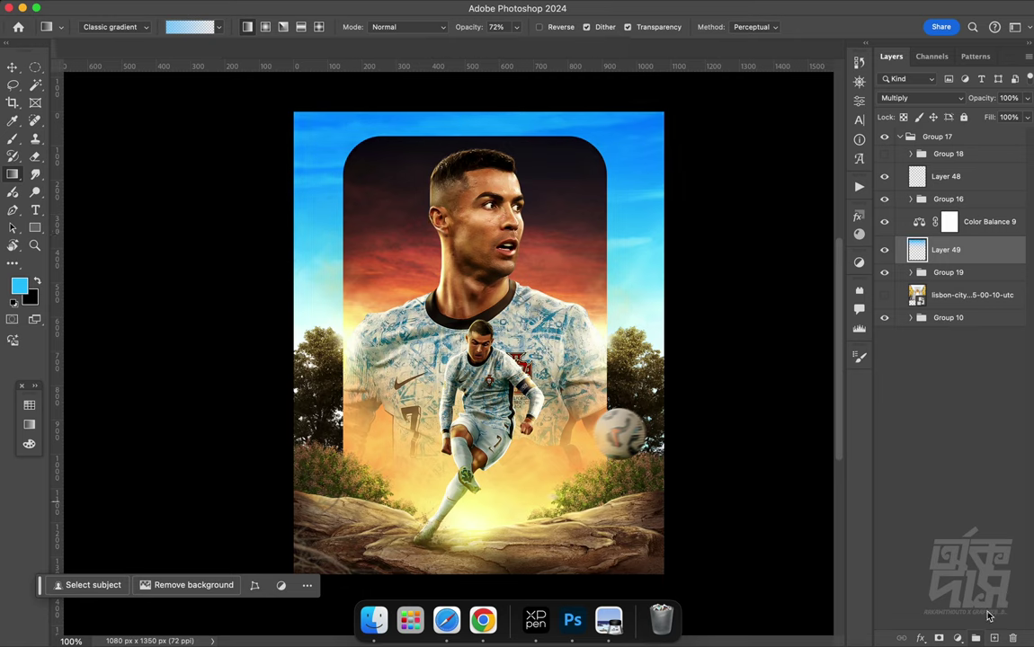
# Add Layer 50 and stamp all visible layers into a merged Layer 51 on top
pyautogui.click(993, 638)
pyautogui.click(919, 97)
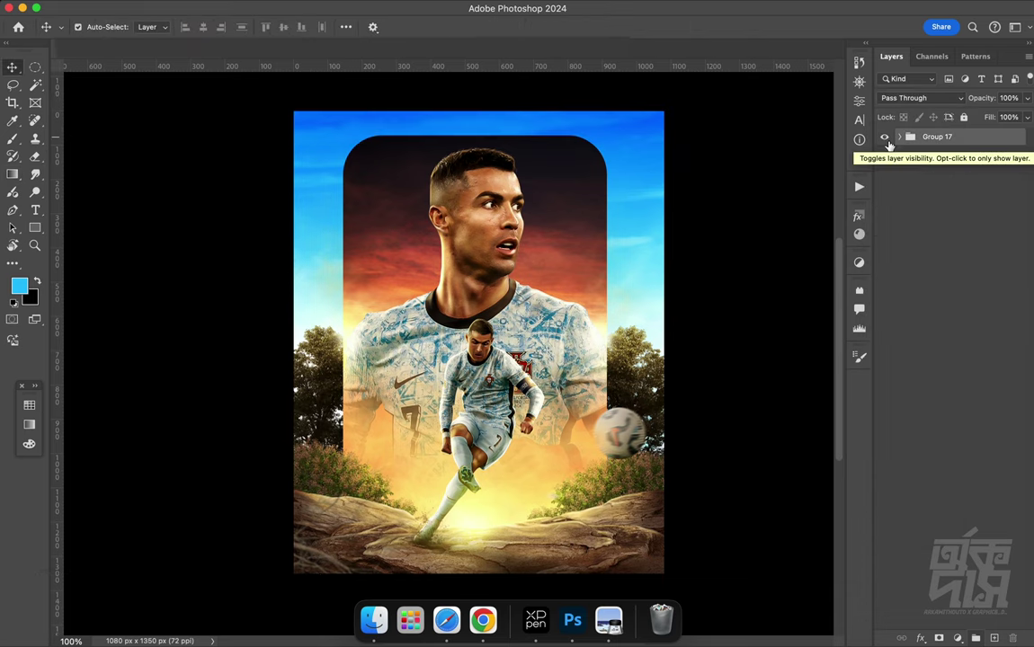
pyautogui.press('super+shift+alt+e')
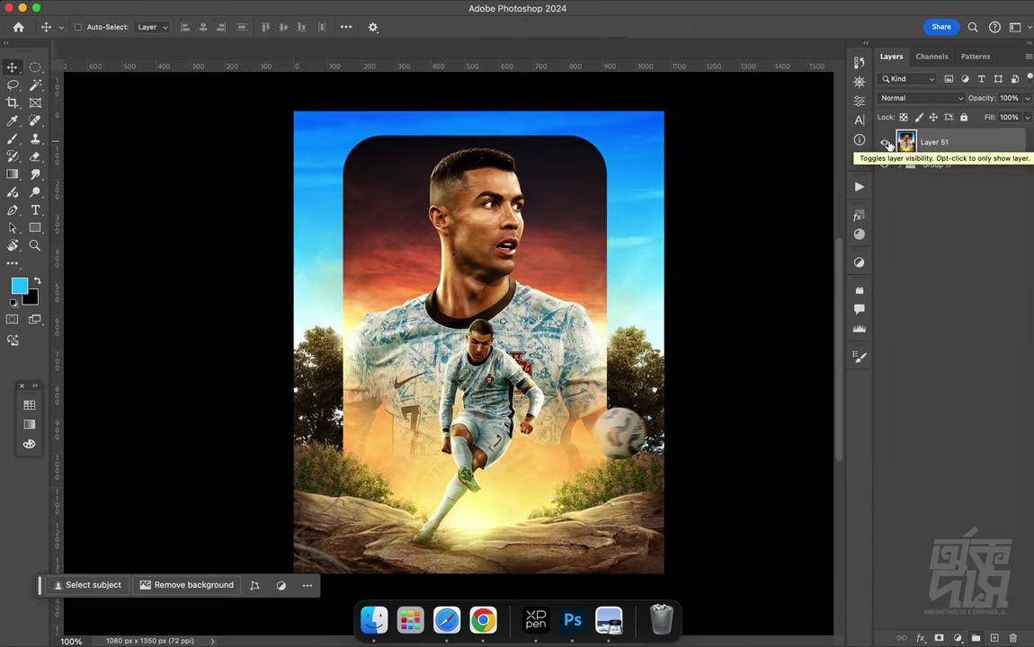
# Convert Layer 51 into a smart object and start a Camera Raw Filter on it
pyautogui.rightClick(914, 141)
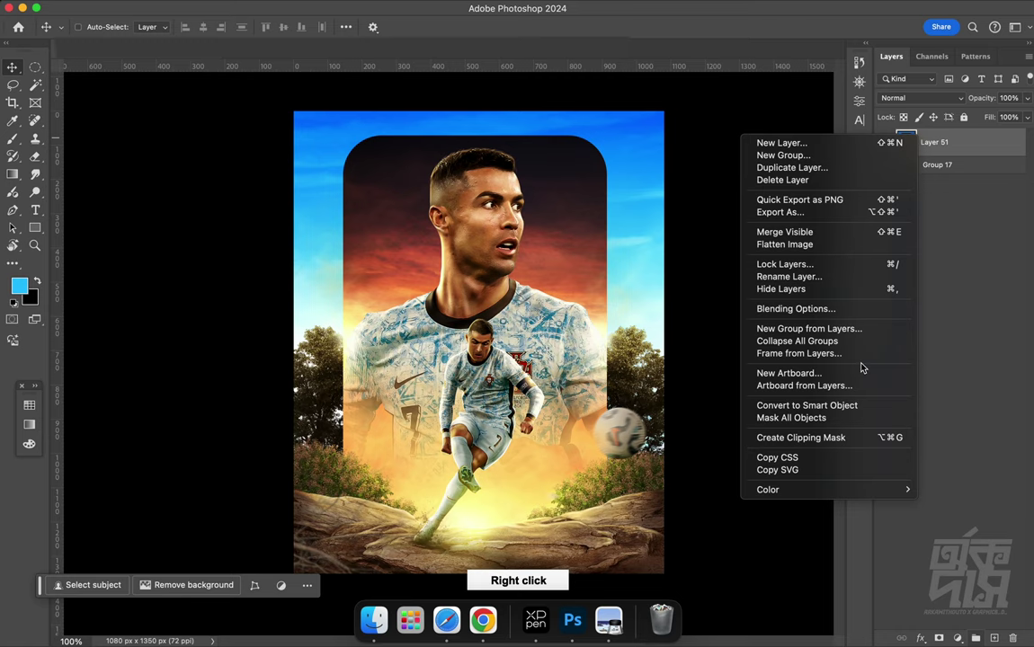
pyautogui.click(854, 407)
pyautogui.press('r')
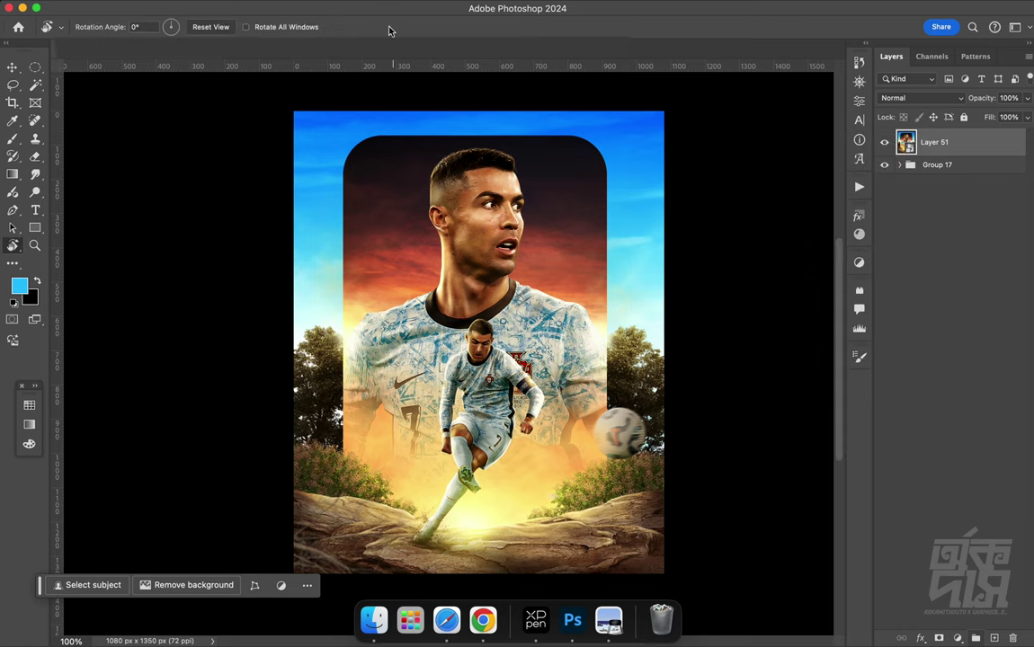
pyautogui.click(352, 9)
pyautogui.click(398, 144)
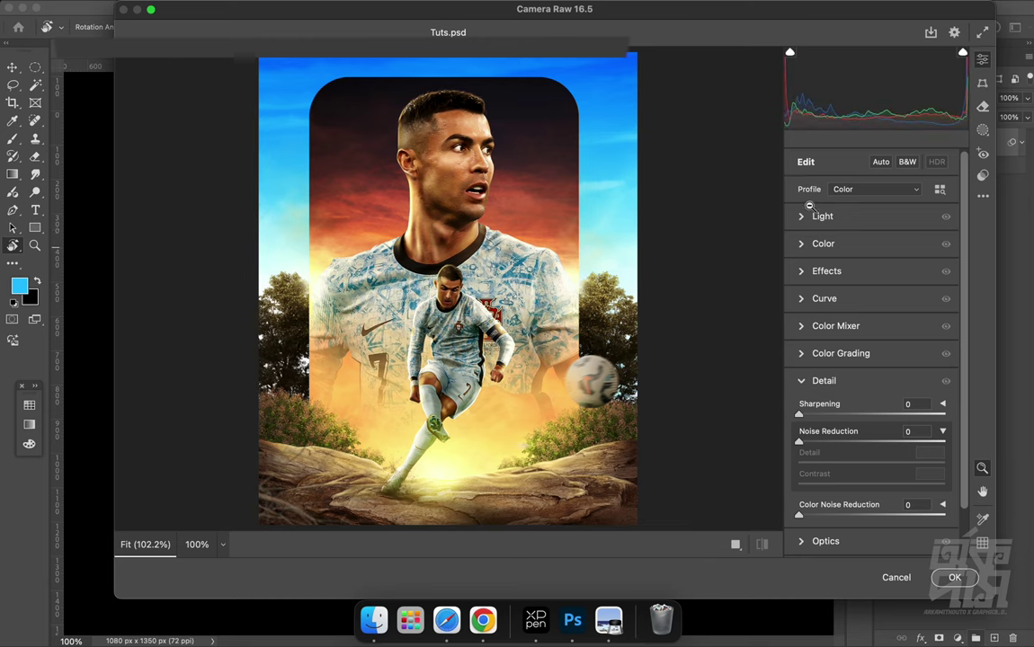
# Apply Camera Raw with slight contrast, vibrance +9, sharpening 13 and clarity +2
pyautogui.click(818, 217)
pyautogui.moveTo(876, 271); pyautogui.dragTo(881, 271)
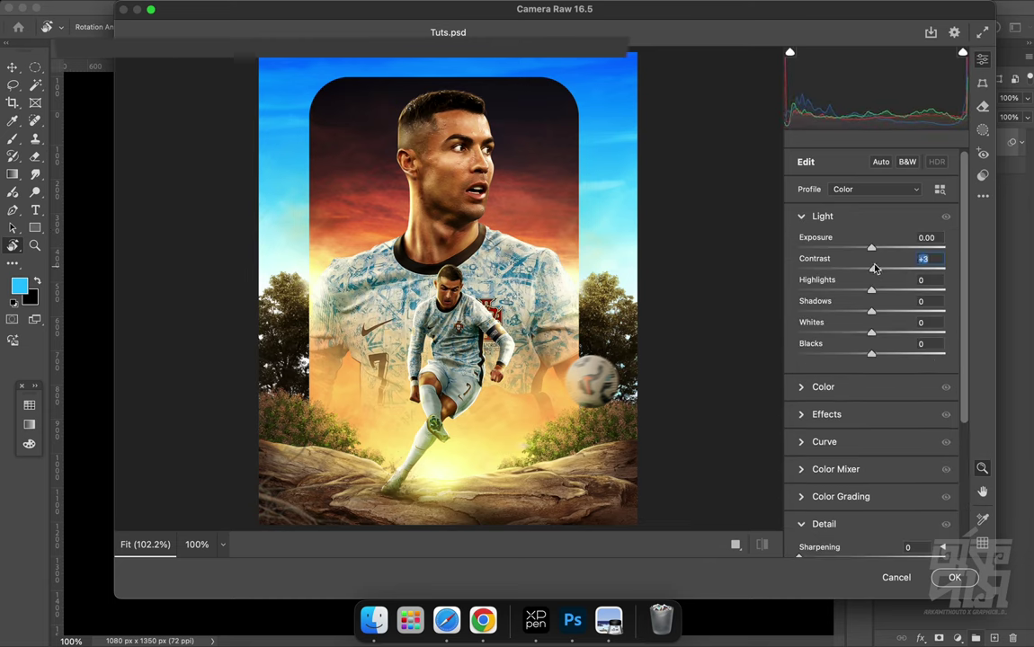
pyautogui.click(814, 223)
pyautogui.click(803, 244)
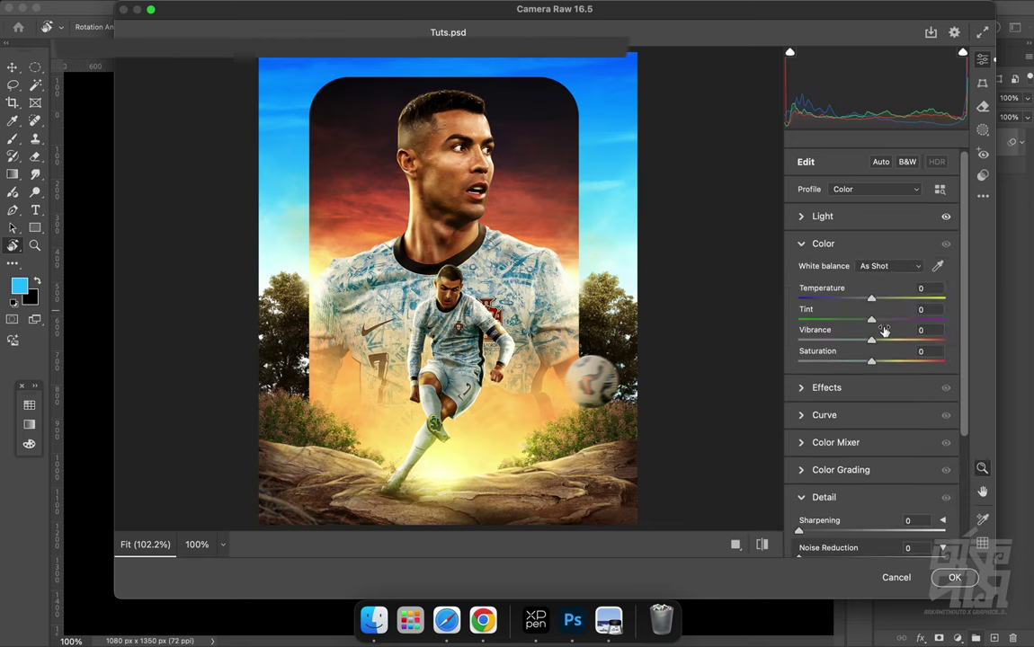
pyautogui.moveTo(884, 332); pyautogui.dragTo(882, 340)
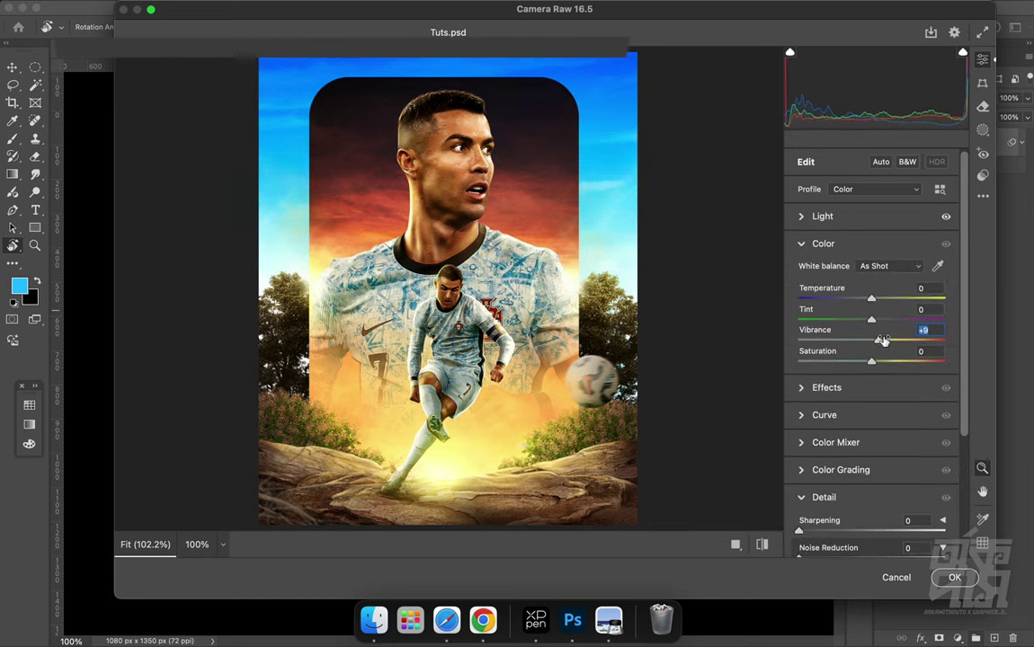
pyautogui.click(801, 244)
pyautogui.moveTo(799, 413); pyautogui.dragTo(821, 413)
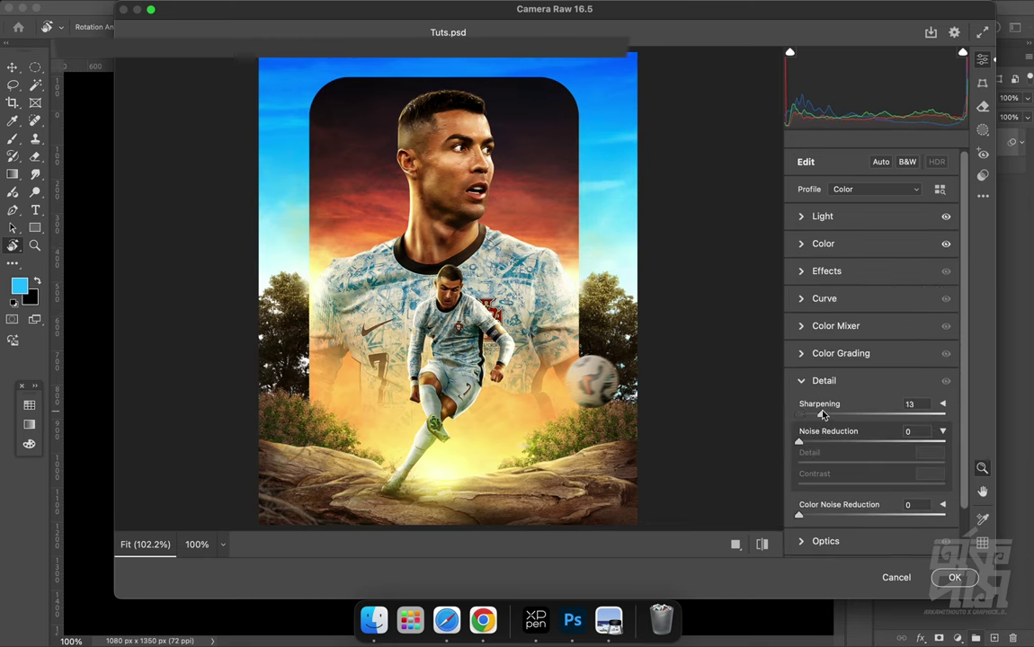
pyautogui.click(803, 272)
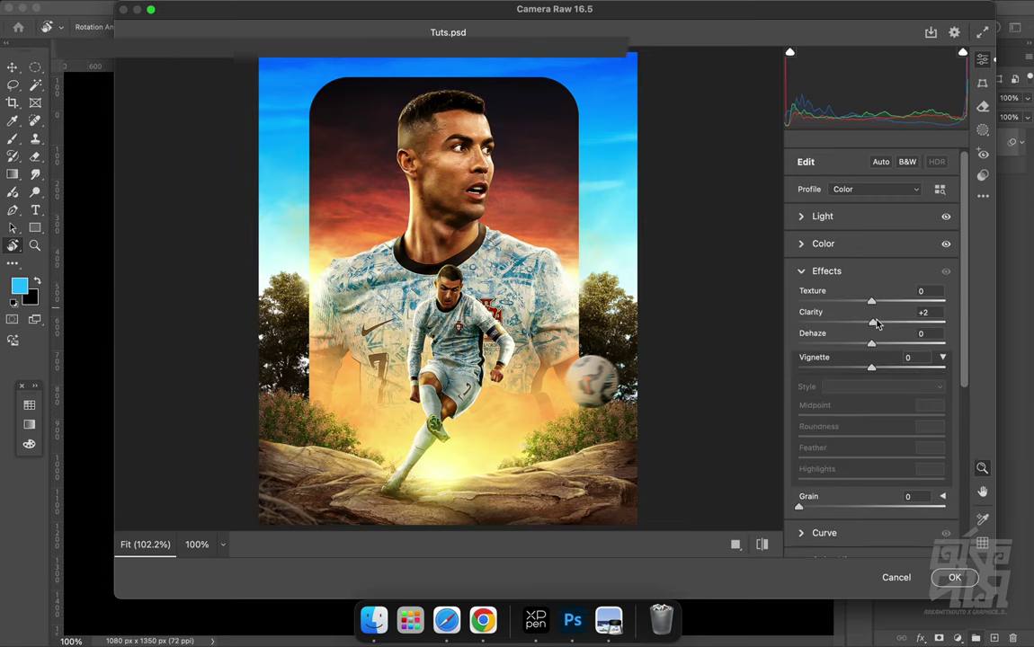
pyautogui.click(950, 576)
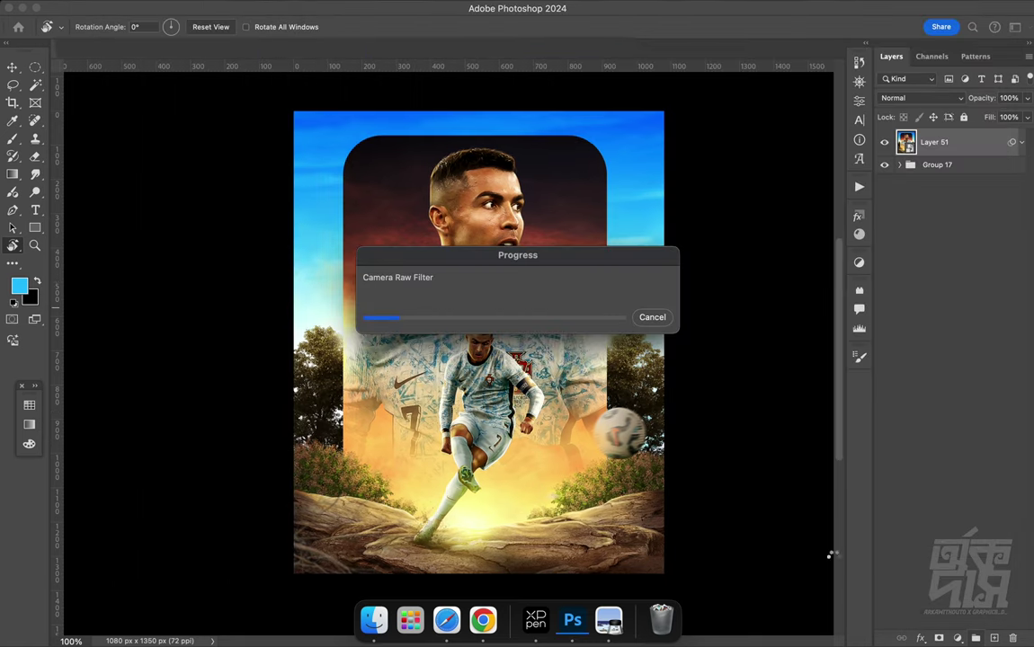
pyautogui.moveTo(421, 256)
pyautogui.mouseDown()
pyautogui.moveTo(458, 409)
pyautogui.moveTo(415, 288)
pyautogui.moveTo(468, 258)
pyautogui.mouseUp()
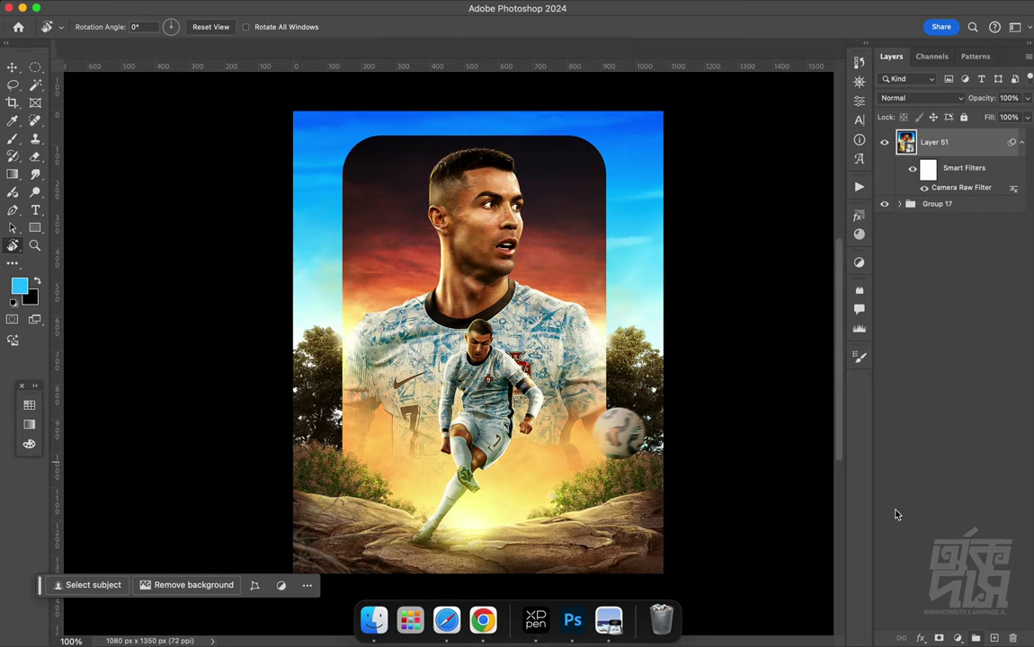
# Add a Selective Color layer nudging the Blacks by Cyan -2, Magenta +2, Yellow +1
pyautogui.click(958, 638)
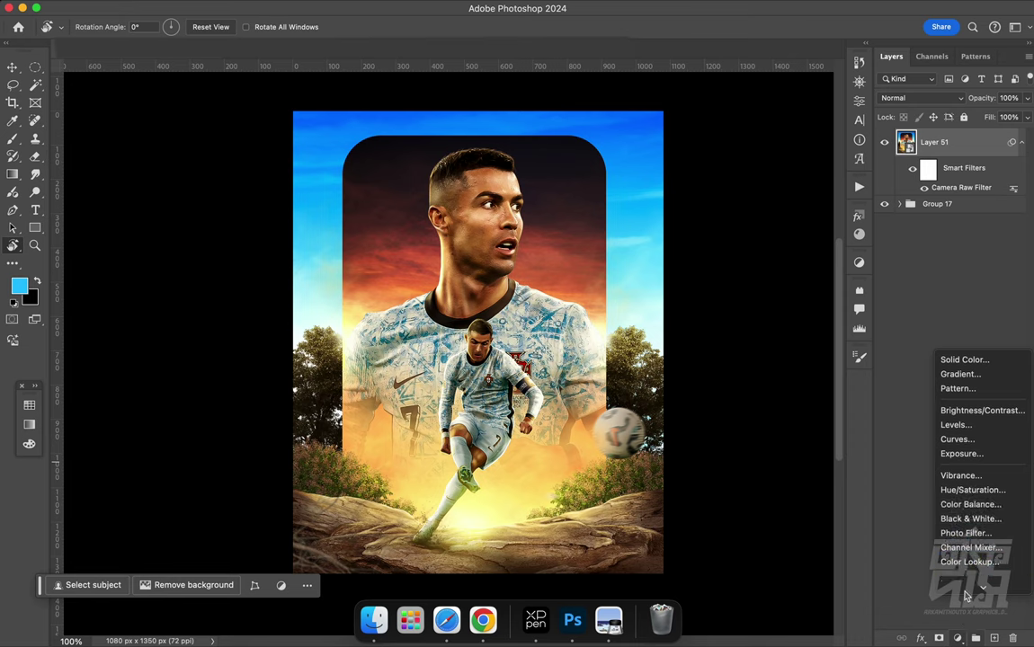
pyautogui.click(965, 586)
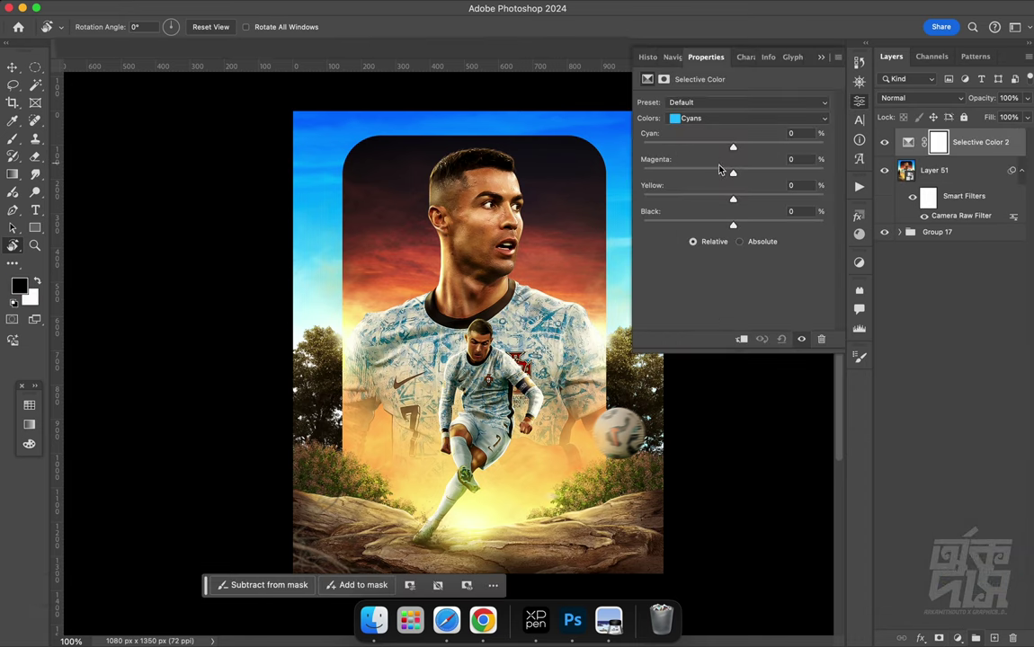
pyautogui.moveTo(733, 172); pyautogui.dragTo(741, 174)
pyautogui.press('super+z')
pyautogui.click(727, 117)
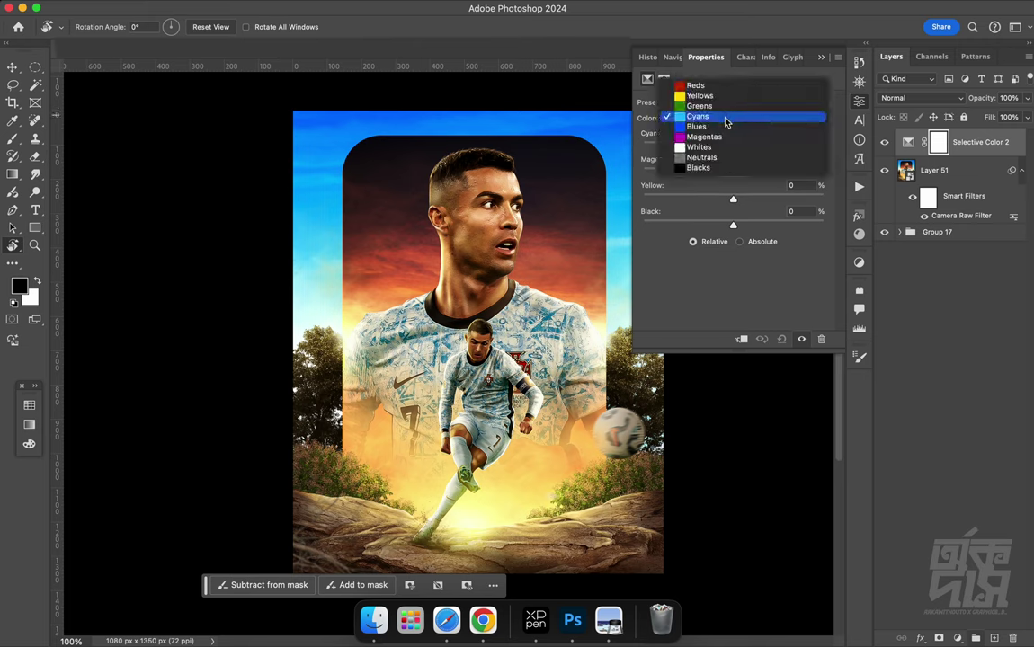
pyautogui.click(710, 167)
pyautogui.moveTo(735, 176); pyautogui.dragTo(737, 178)
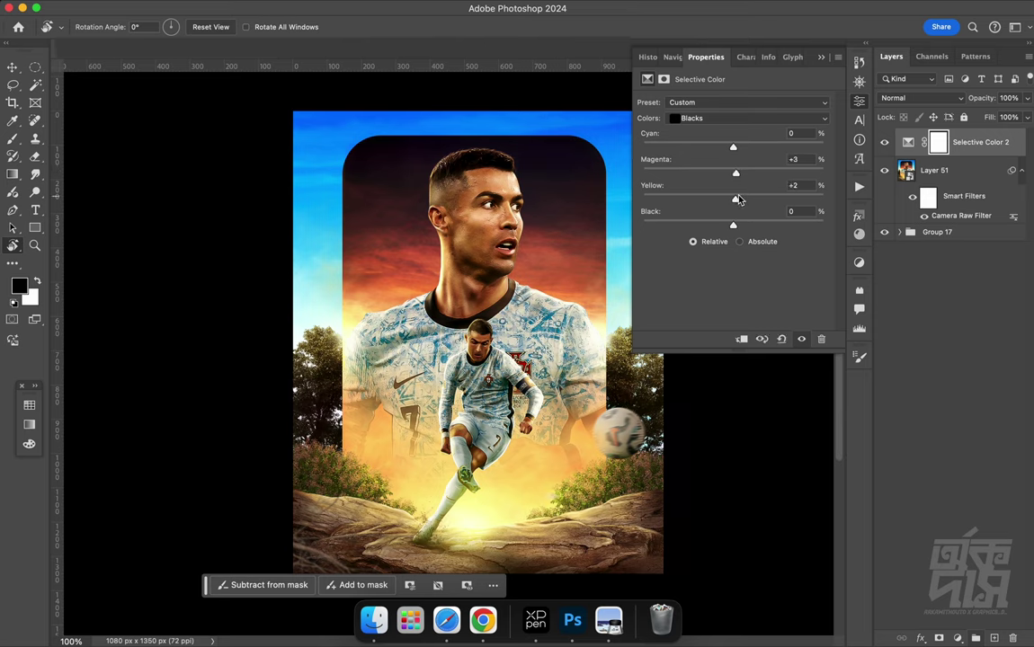
pyautogui.moveTo(733, 225); pyautogui.dragTo(733, 226)
# Pan and rotate the canvas view to inspect the poster, then return it upright
pyautogui.moveTo(428, 238); pyautogui.dragTo(379, 268)
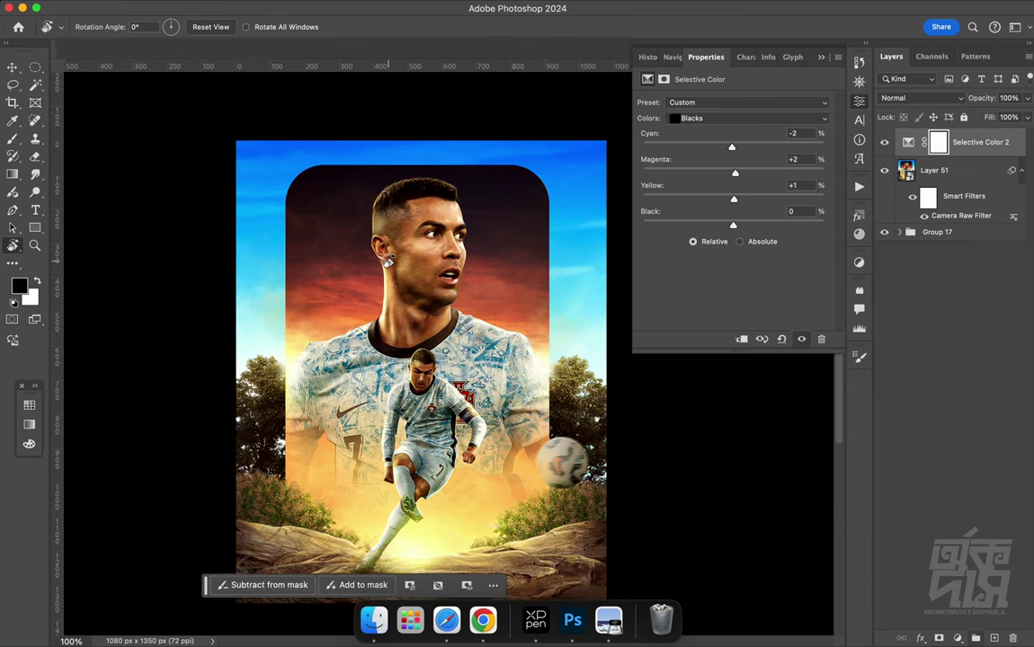
pyautogui.moveTo(315, 247)
pyautogui.mouseDown()
pyautogui.moveTo(438, 255)
pyautogui.moveTo(416, 326)
pyautogui.moveTo(445, 218)
pyautogui.mouseUp()
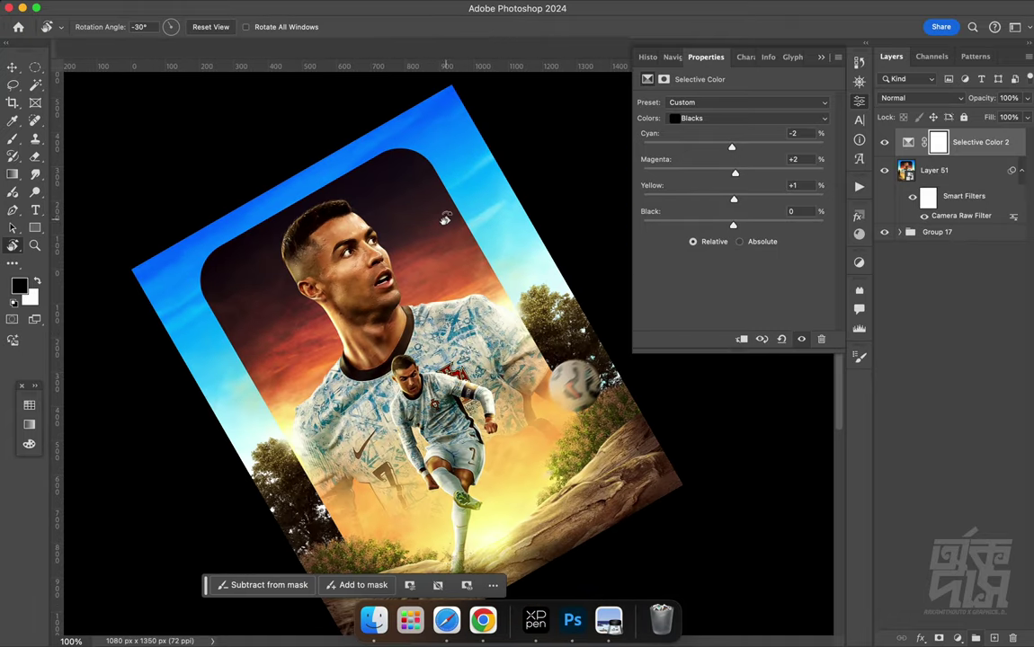
pyautogui.press('Escape')
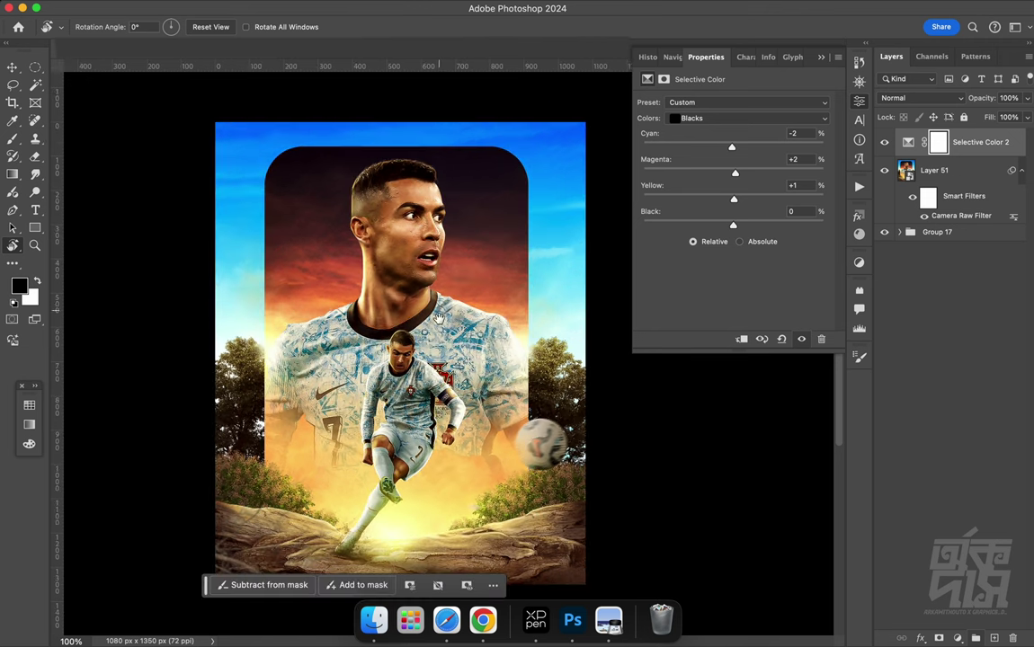
pyautogui.moveTo(439, 318); pyautogui.dragTo(442, 249)
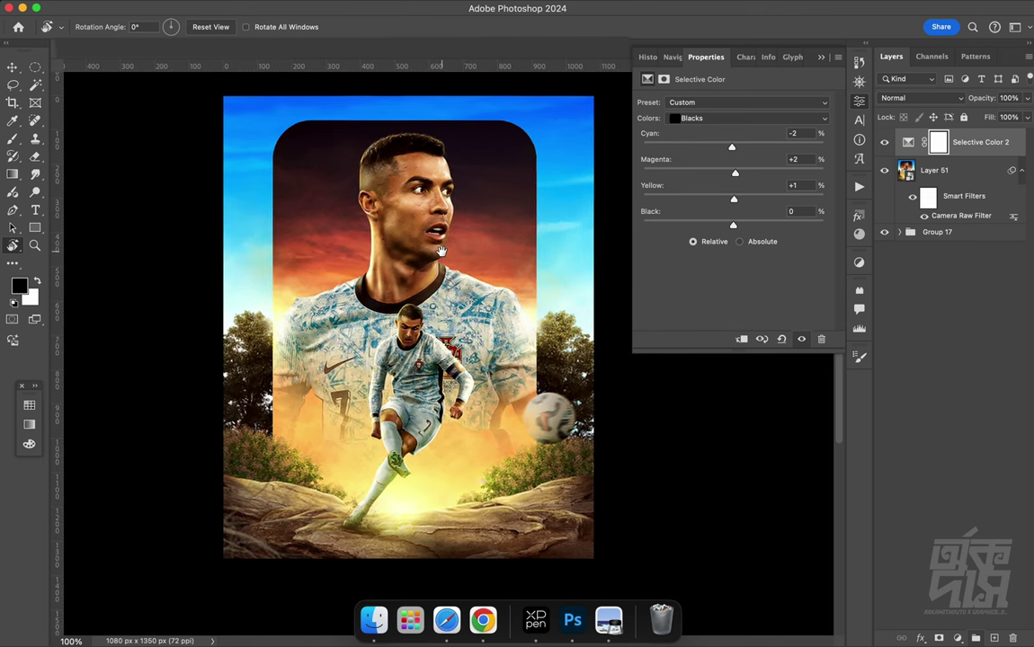
pyautogui.click(39, 210)
# Type the CRISTIANO RONALDO title and set it in Owners Regular at 26 pt
pyautogui.click(330, 151)
pyautogui.write('CRIST')
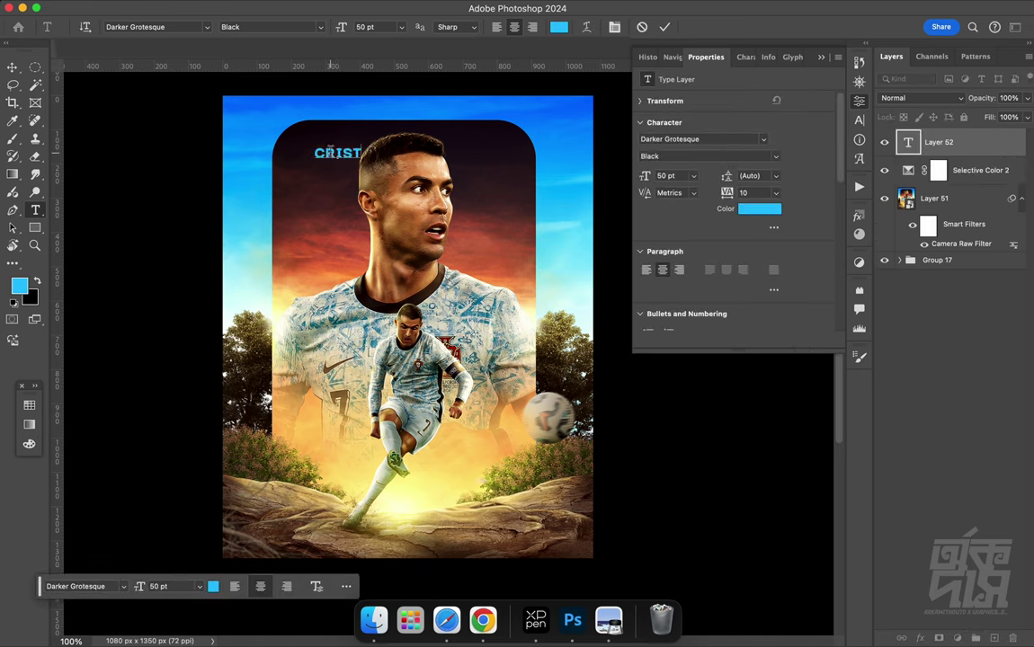
pyautogui.write('IANO ')
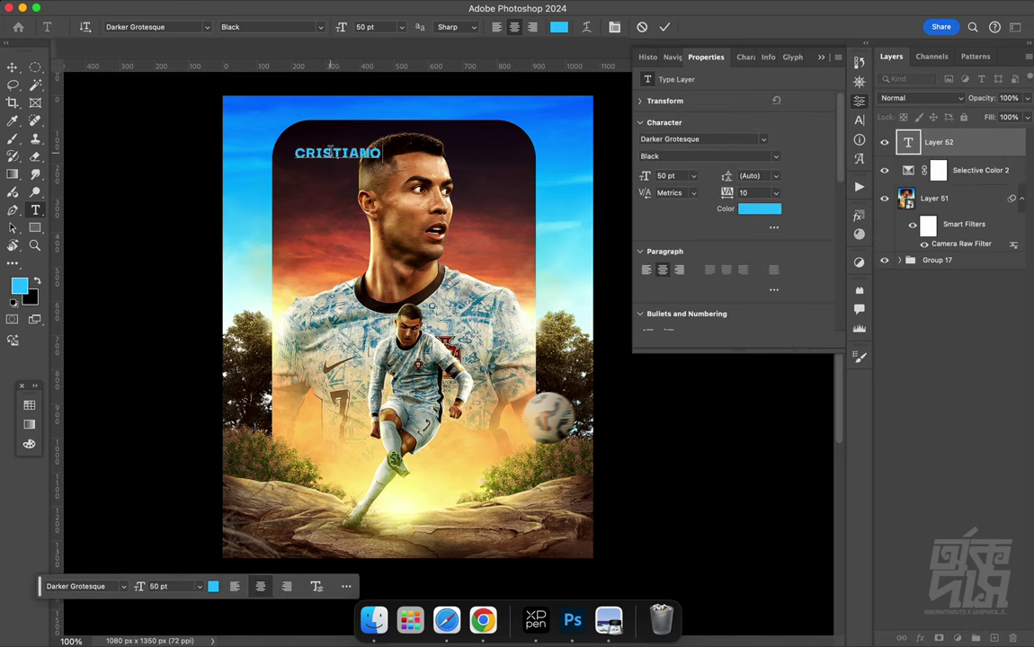
pyautogui.write('RONALDO')
pyautogui.press('super+a')
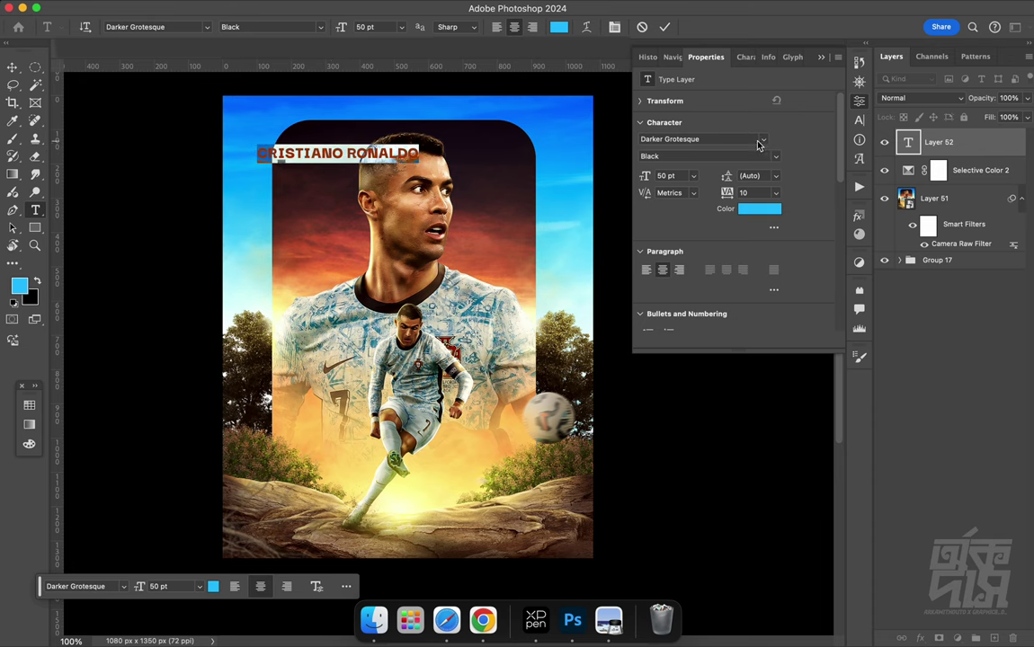
pyautogui.click(761, 141)
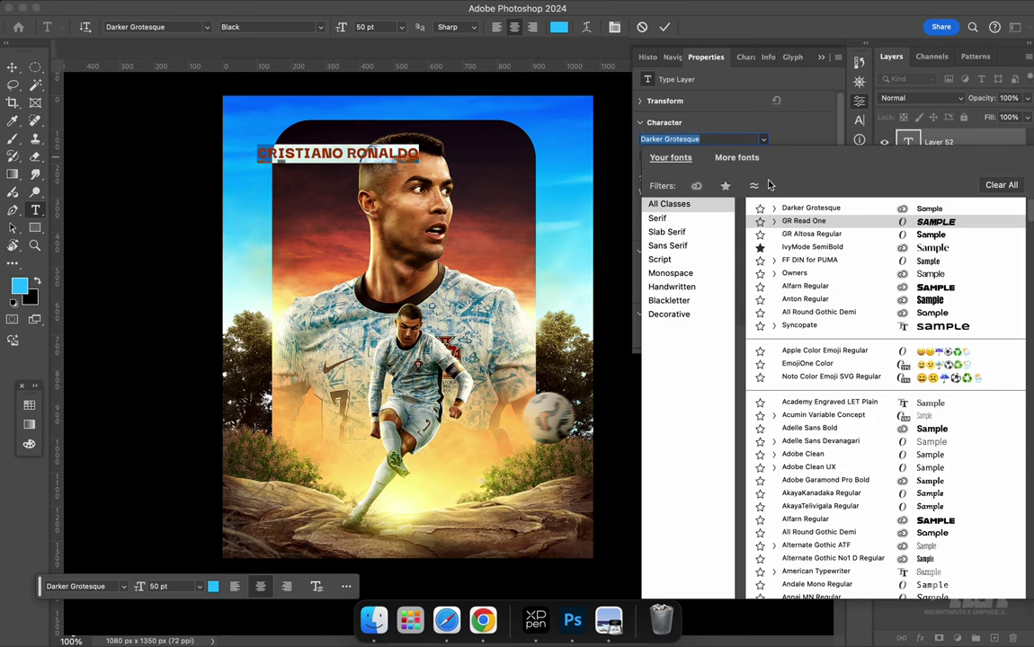
pyautogui.click(795, 273)
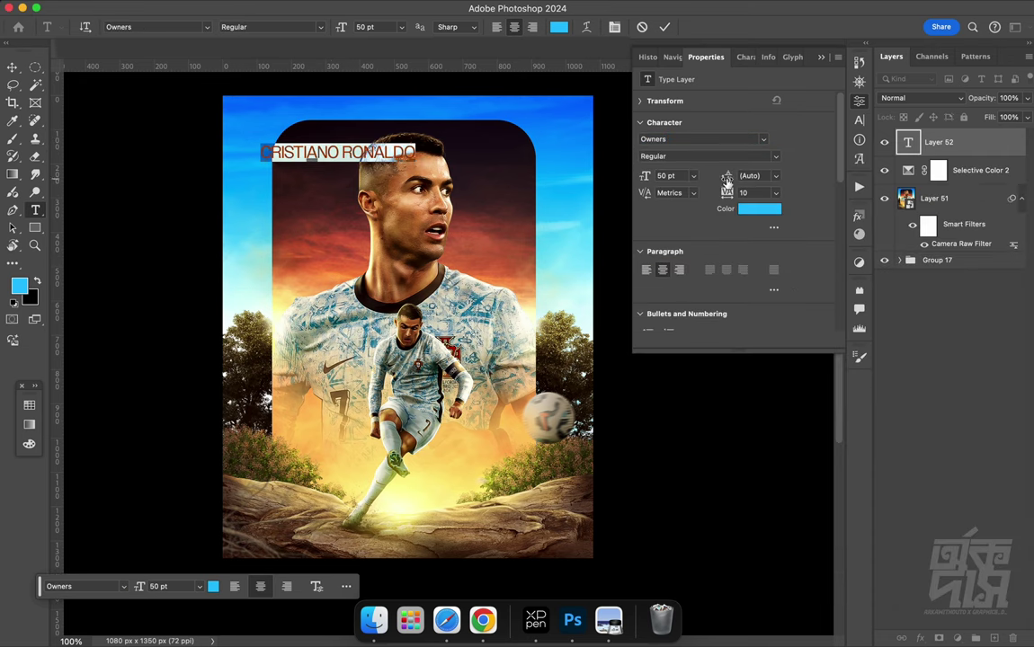
pyautogui.moveTo(645, 176); pyautogui.dragTo(663, 180)
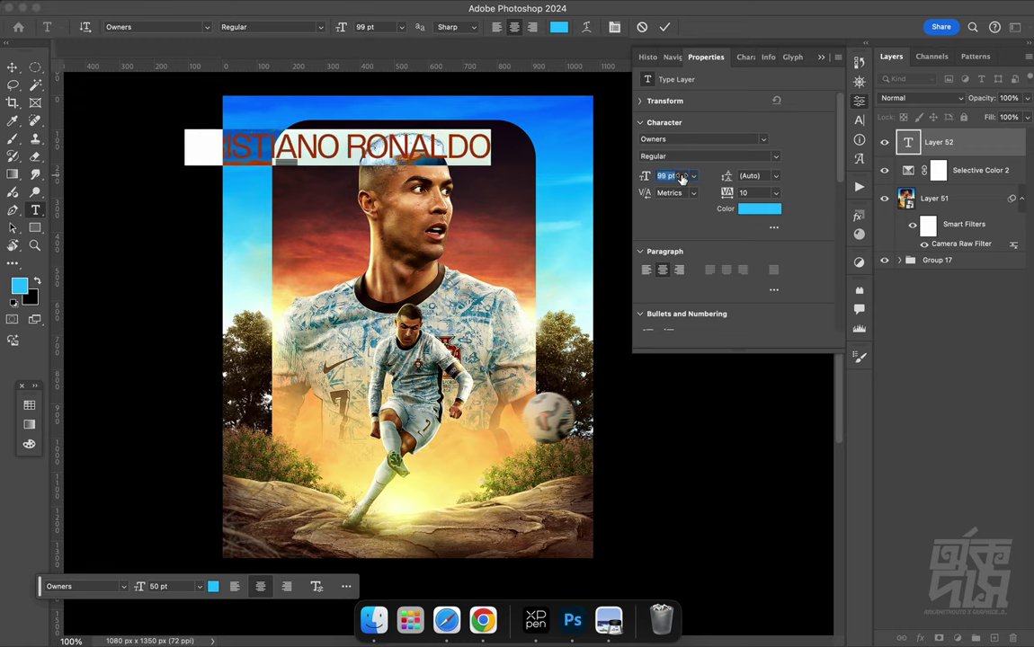
pyautogui.write('59')
pyautogui.press('Return')
# Widen the title's tracking to 1120 and colour it white (#ffffff)
pyautogui.moveTo(727, 194); pyautogui.dragTo(764, 195)
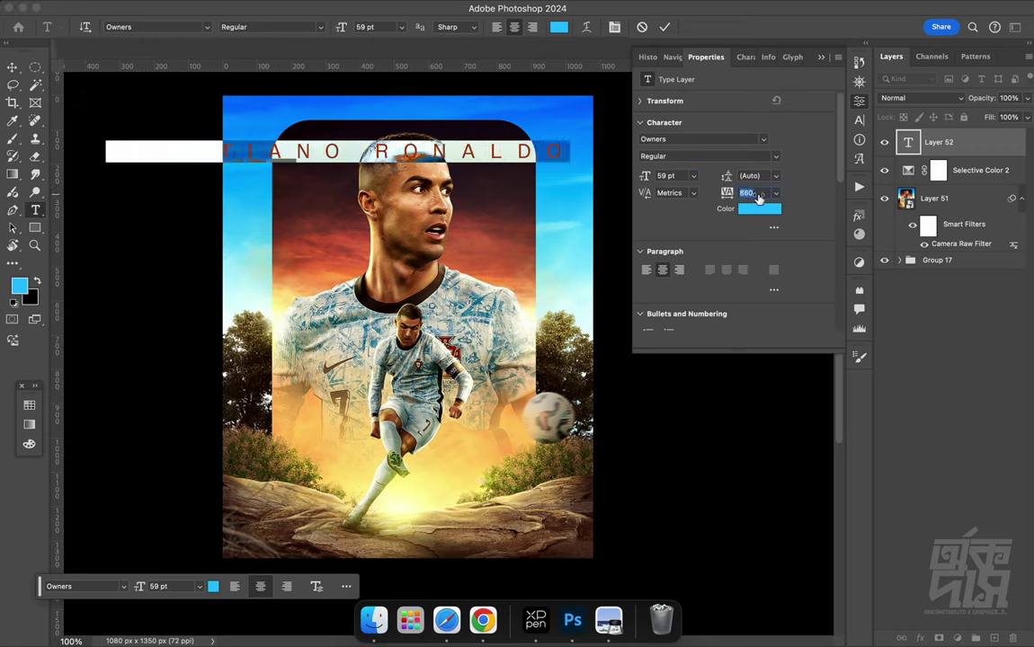
pyautogui.write('1120')
pyautogui.moveTo(645, 176); pyautogui.dragTo(623, 189)
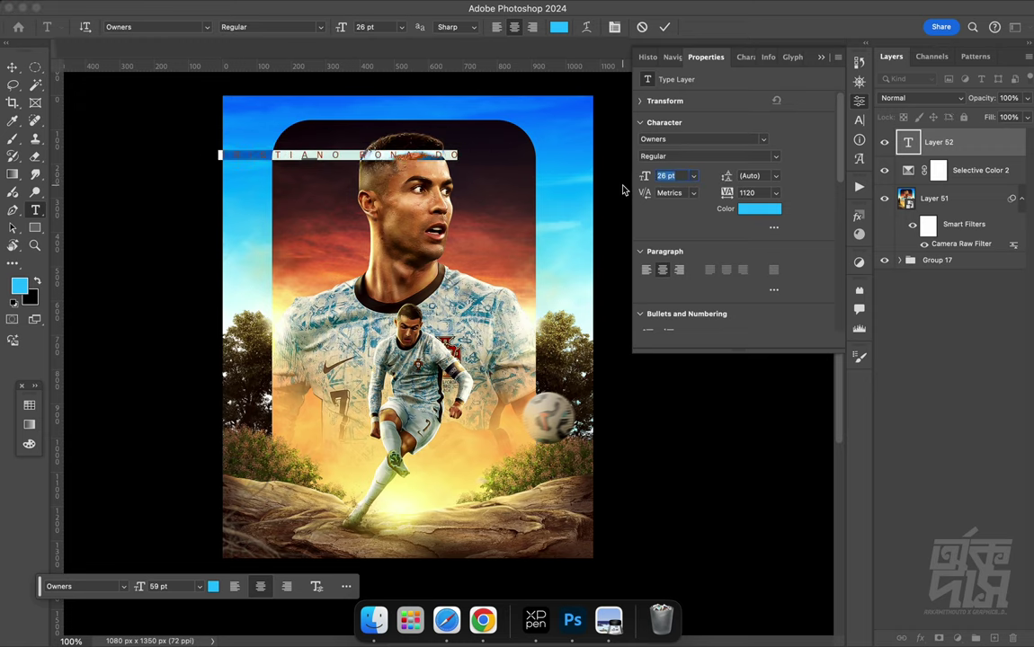
pyautogui.click(759, 208)
pyautogui.write('ffffff')
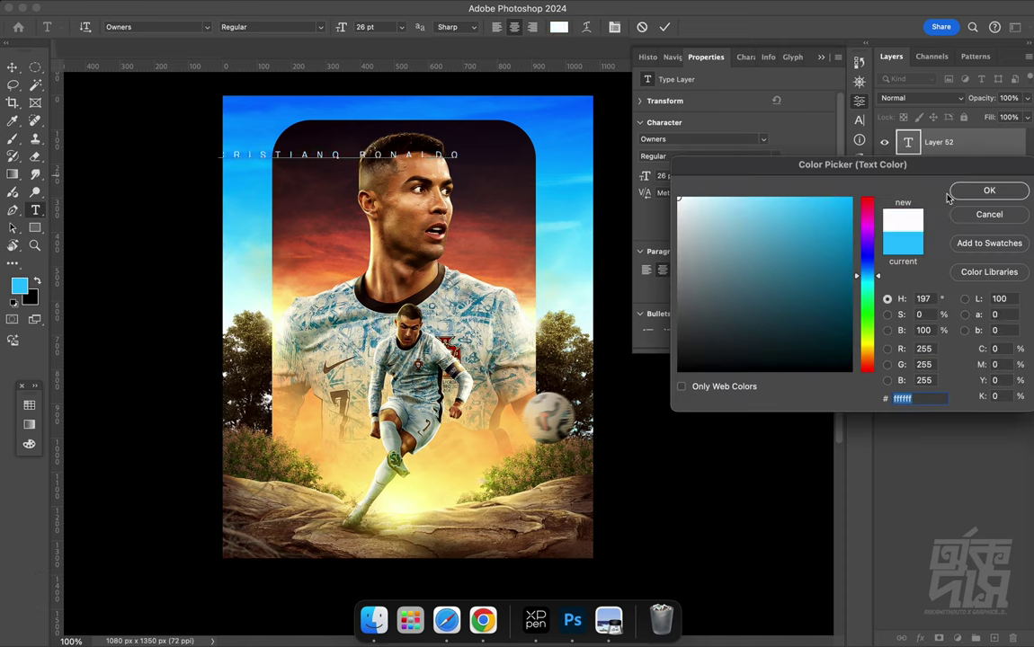
pyautogui.press('Return')
pyautogui.hotkey('ctrl', 'Return')
# Move the title to the top centre of the poster and check the layout
pyautogui.press('v')
pyautogui.moveTo(511, 262); pyautogui.dragTo(510, 218)
pyautogui.moveTo(343, 105); pyautogui.dragTo(343, 106)
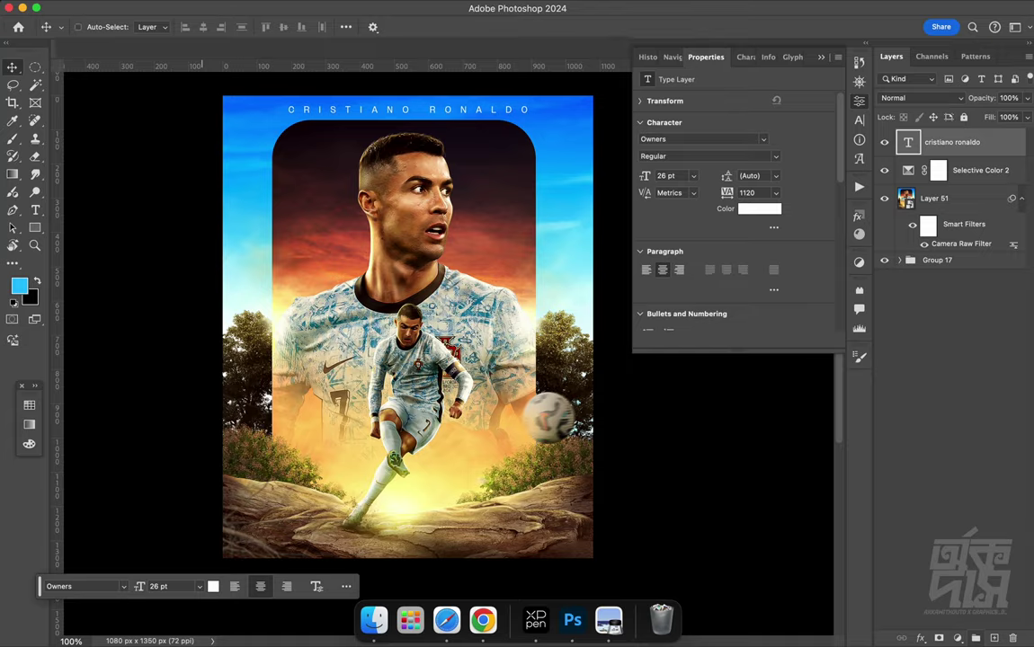
pyautogui.press('r')
pyautogui.moveTo(428, 210)
pyautogui.mouseDown()
pyautogui.moveTo(459, 214)
pyautogui.moveTo(461, 276)
pyautogui.mouseUp()
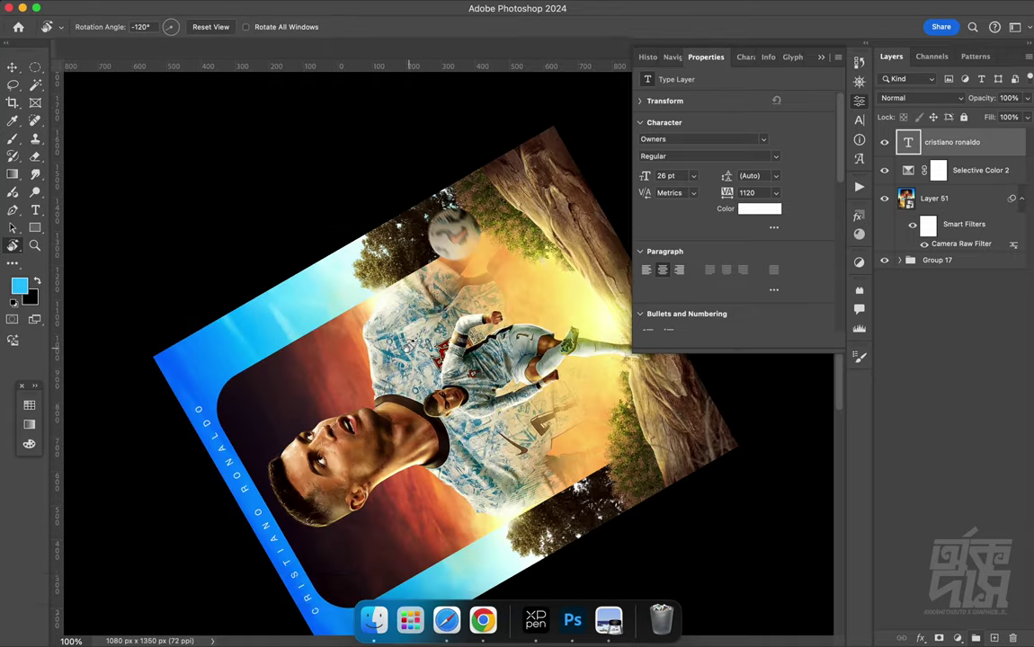
pyautogui.moveTo(461, 276); pyautogui.dragTo(493, 275)
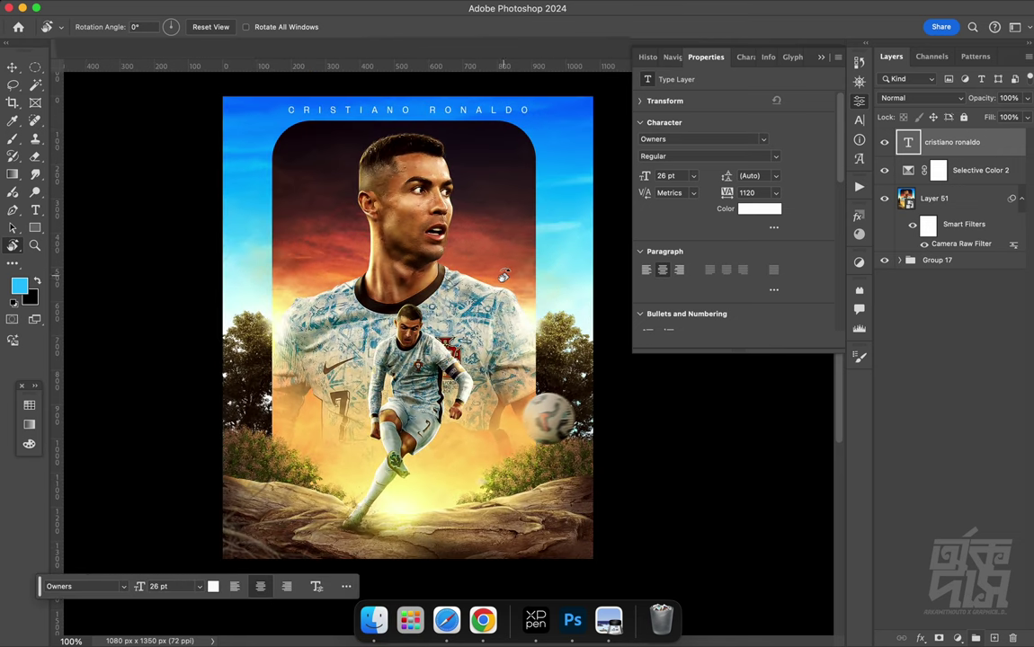
# Expand Groups 17, 16 and 14 in the Layers panel to locate the tree layers
pyautogui.click(900, 260)
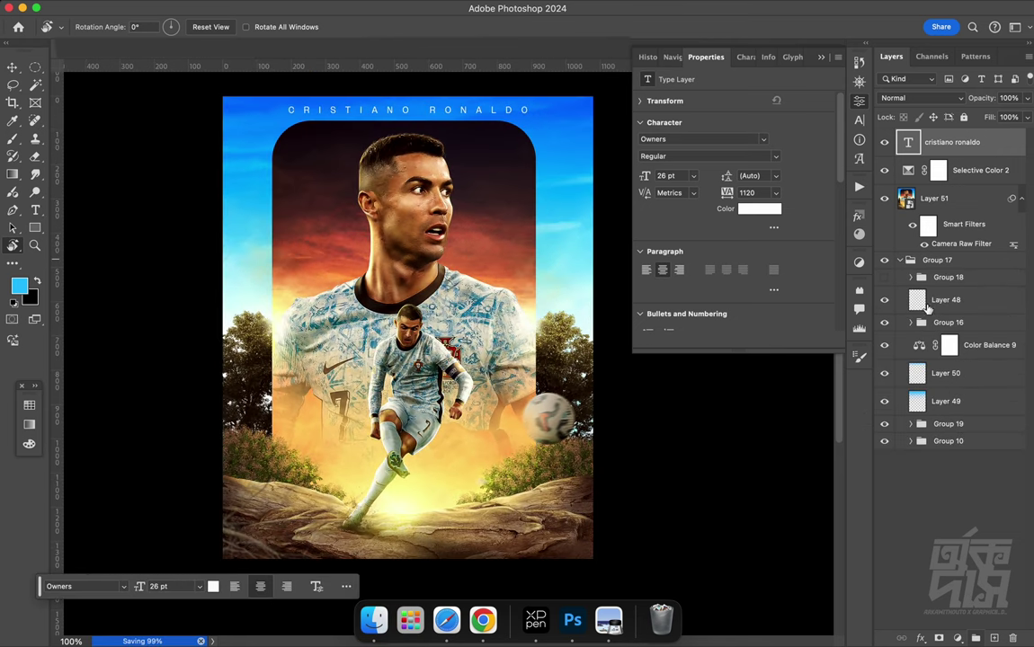
pyautogui.click(912, 323)
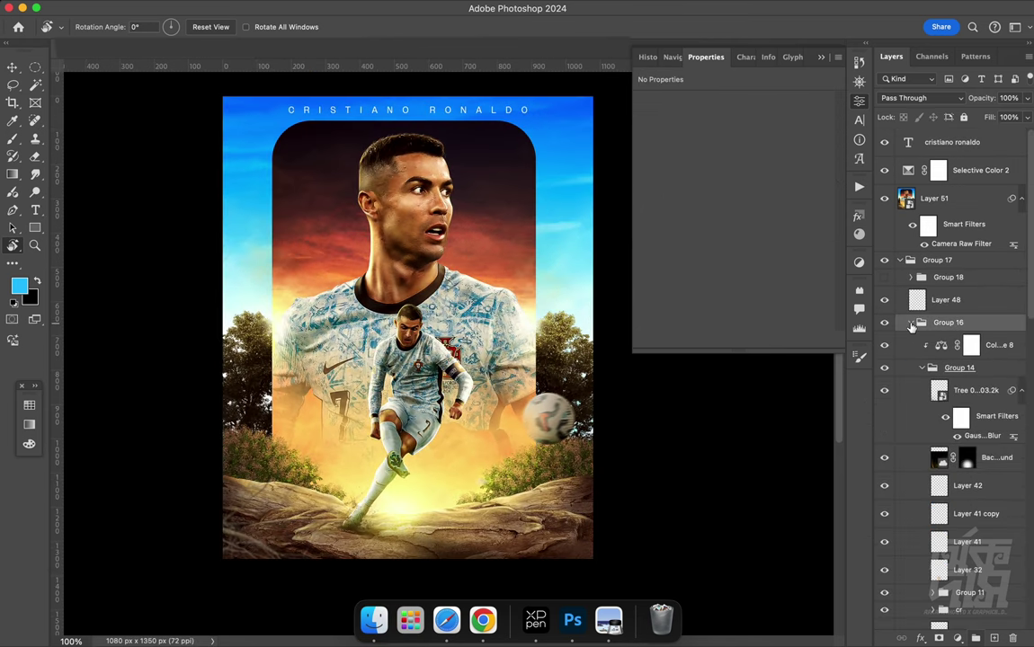
pyautogui.click(941, 396)
pyautogui.press('v')
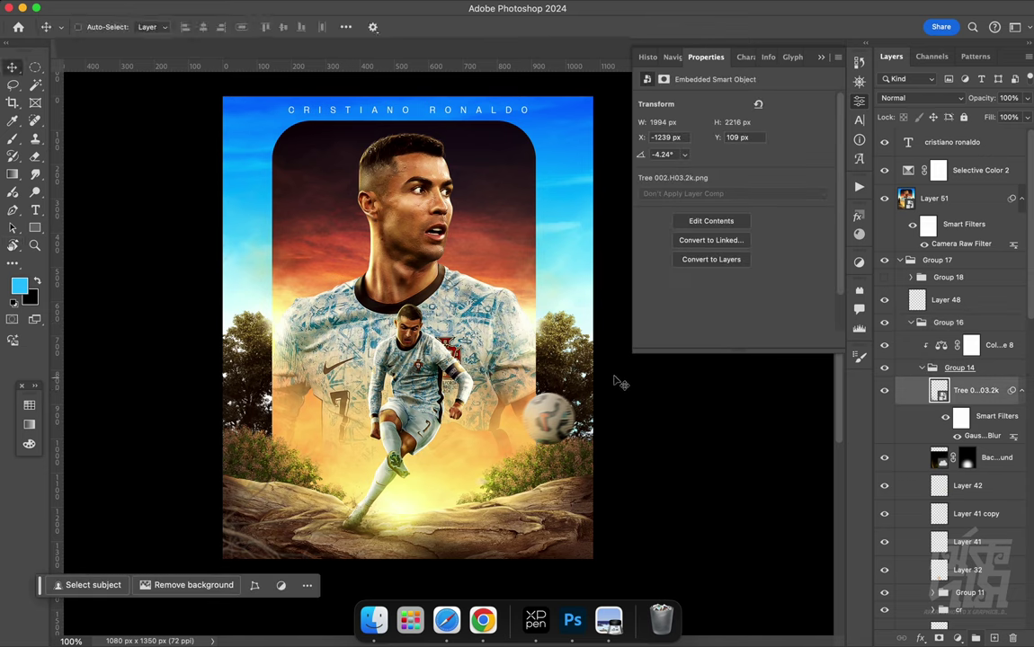
pyautogui.click(926, 368)
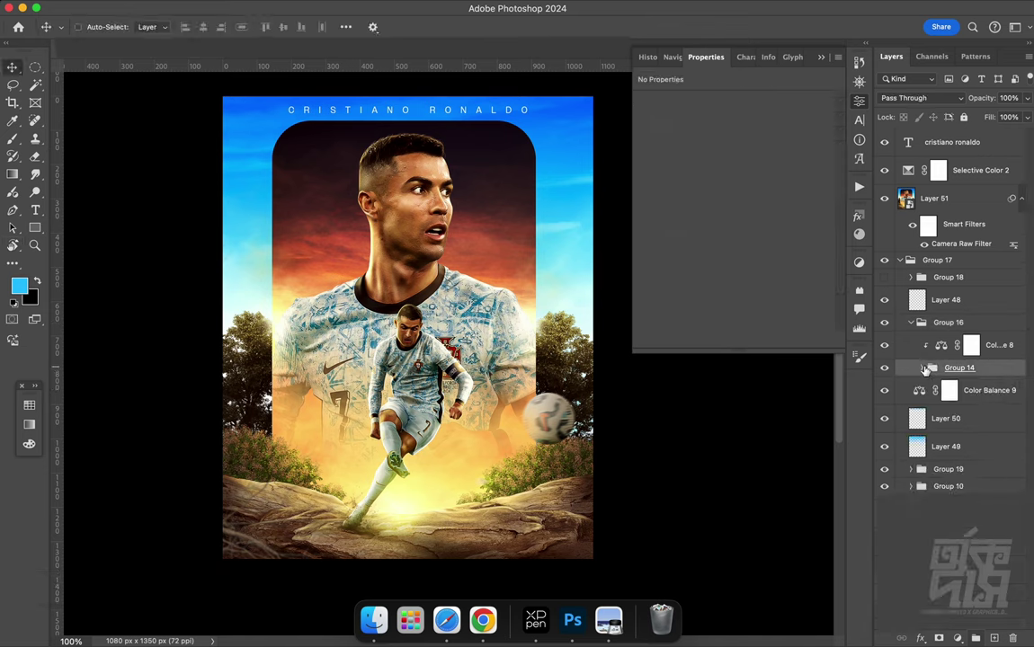
pyautogui.click(955, 394)
pyautogui.click(923, 368)
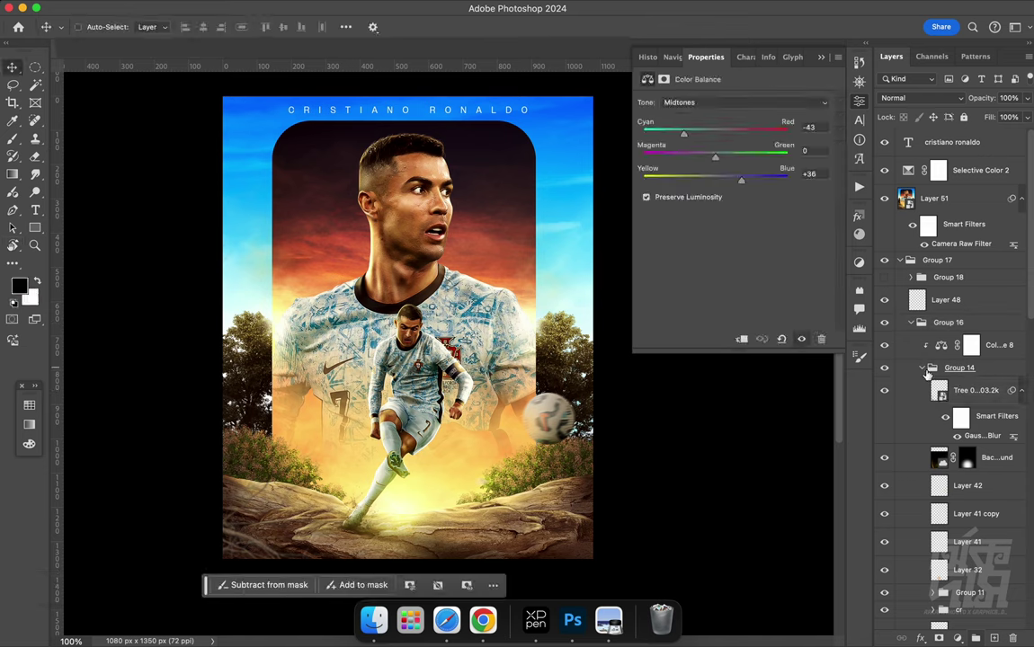
# Duplicate the Tilia Tree layer from Group 7 and place the copy above the portrait layer
pyautogui.scroll(-5, 993, 592)
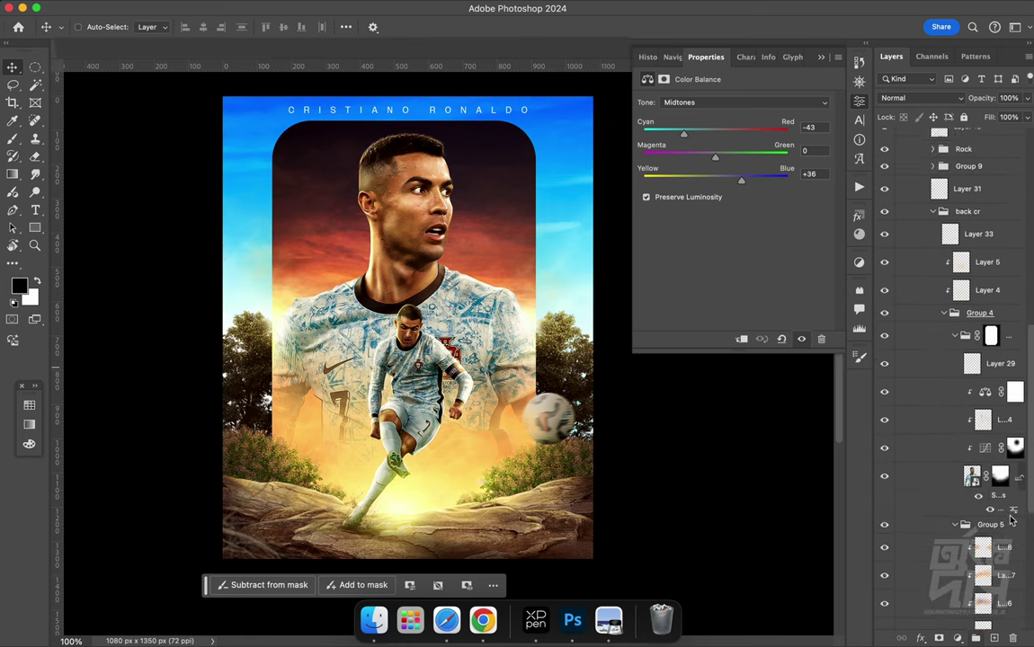
pyautogui.scroll(-5, 993, 592)
pyautogui.scroll(-3, 993, 592)
pyautogui.scroll(-5, 993, 591)
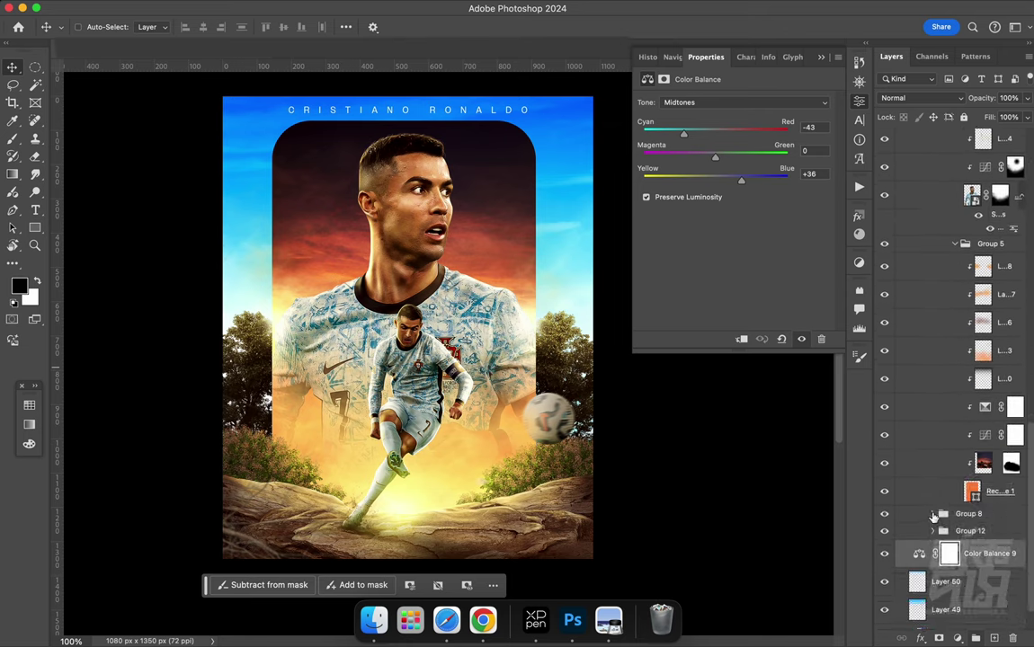
pyautogui.click(932, 515)
pyautogui.scroll(-5, 1029, 526)
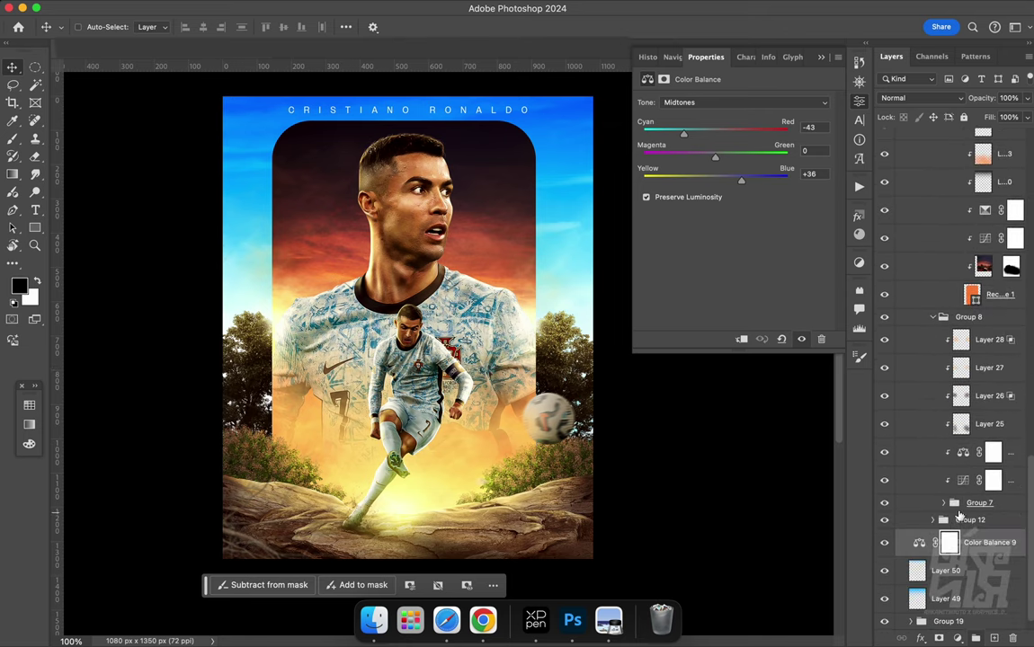
pyautogui.click(943, 504)
pyautogui.click(986, 528)
pyautogui.moveTo(995, 528); pyautogui.dragTo(955, 105)
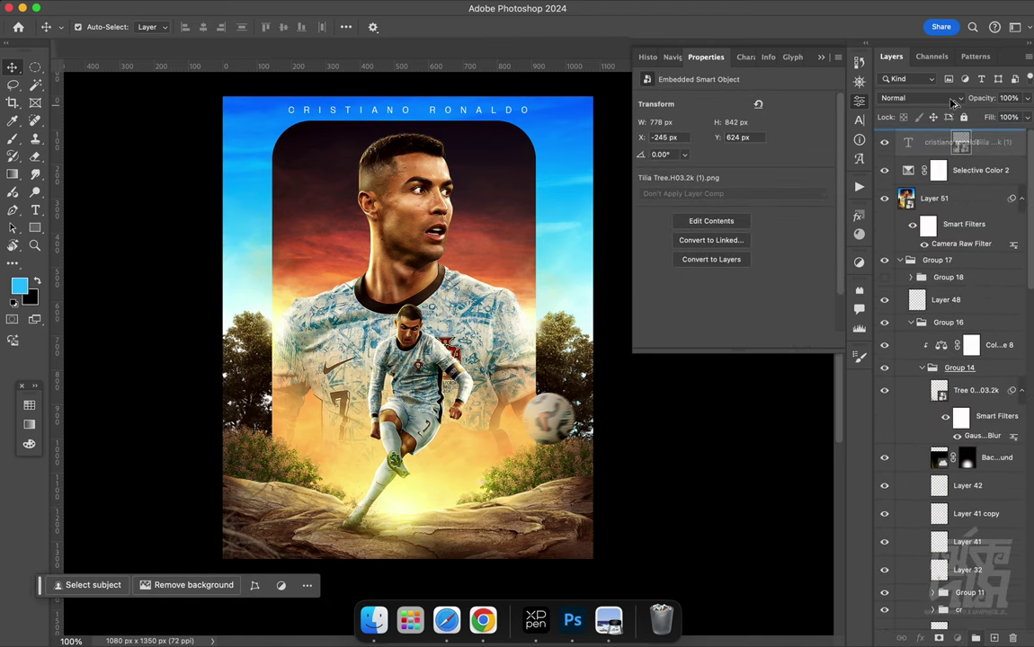
pyautogui.moveTo(955, 104); pyautogui.dragTo(955, 184)
# Enlarge the tree copy and rotate it 18.51° into the poster's top-left corner
pyautogui.hotkey('ctrl', 't')
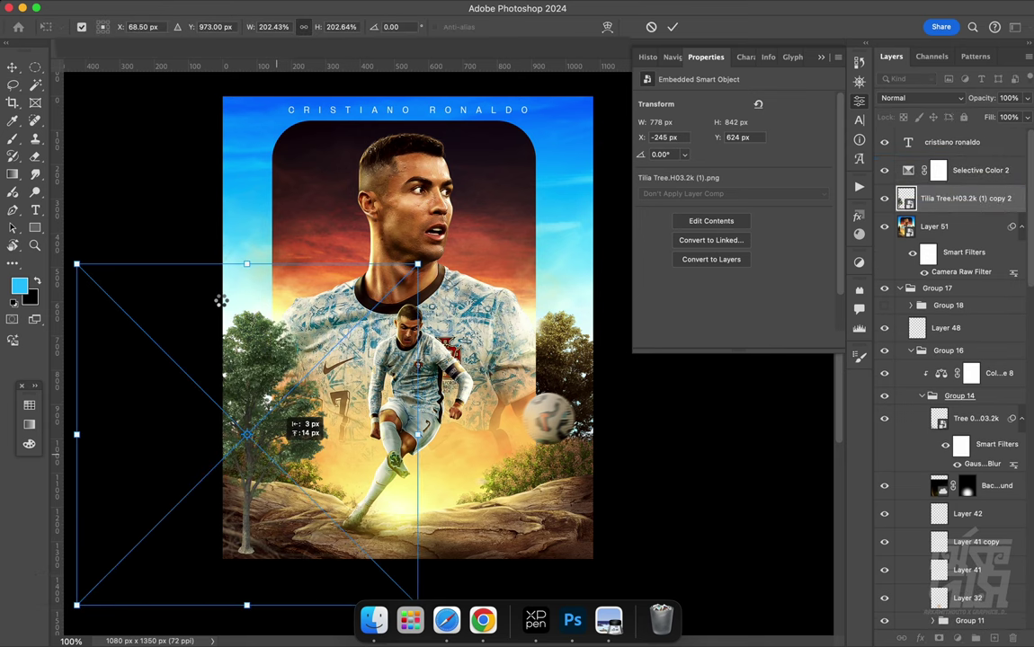
pyautogui.moveTo(351, 231)
pyautogui.mouseDown()
pyautogui.moveTo(554, 235)
pyautogui.moveTo(376, 214)
pyautogui.mouseUp()
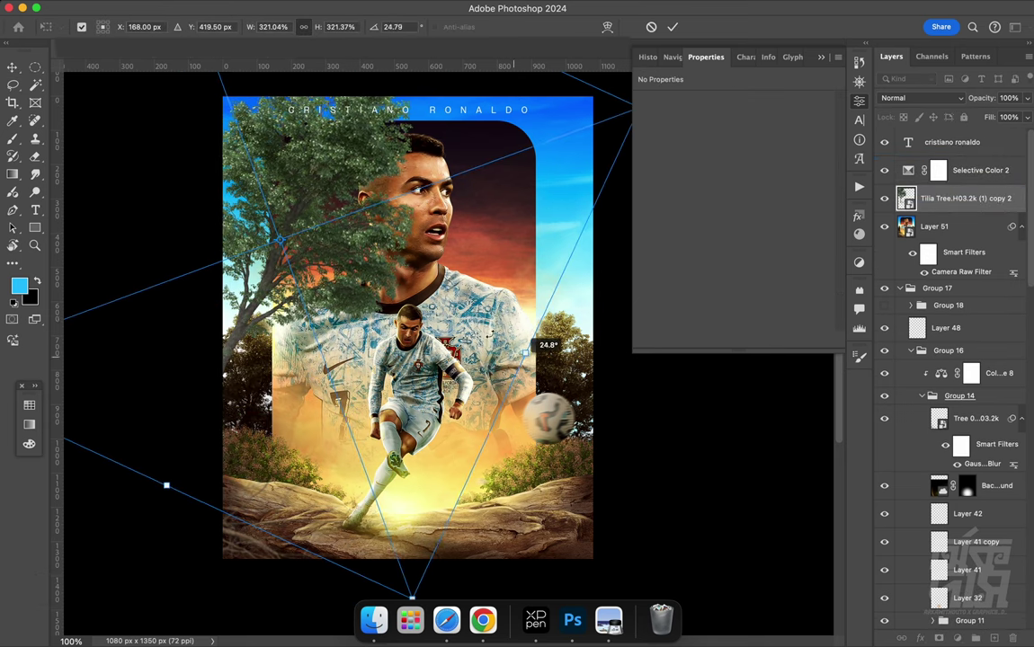
pyautogui.moveTo(376, 214)
pyautogui.mouseDown()
pyautogui.moveTo(308, 226)
pyautogui.moveTo(333, 243)
pyautogui.mouseUp()
pyautogui.click(671, 26)
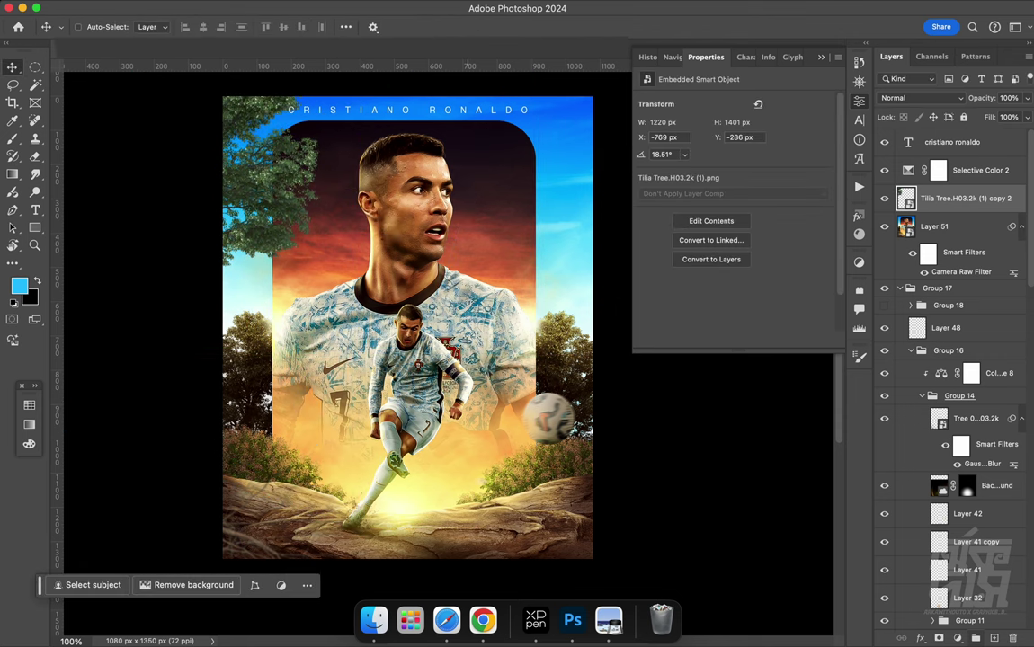
pyautogui.click(310, 3)
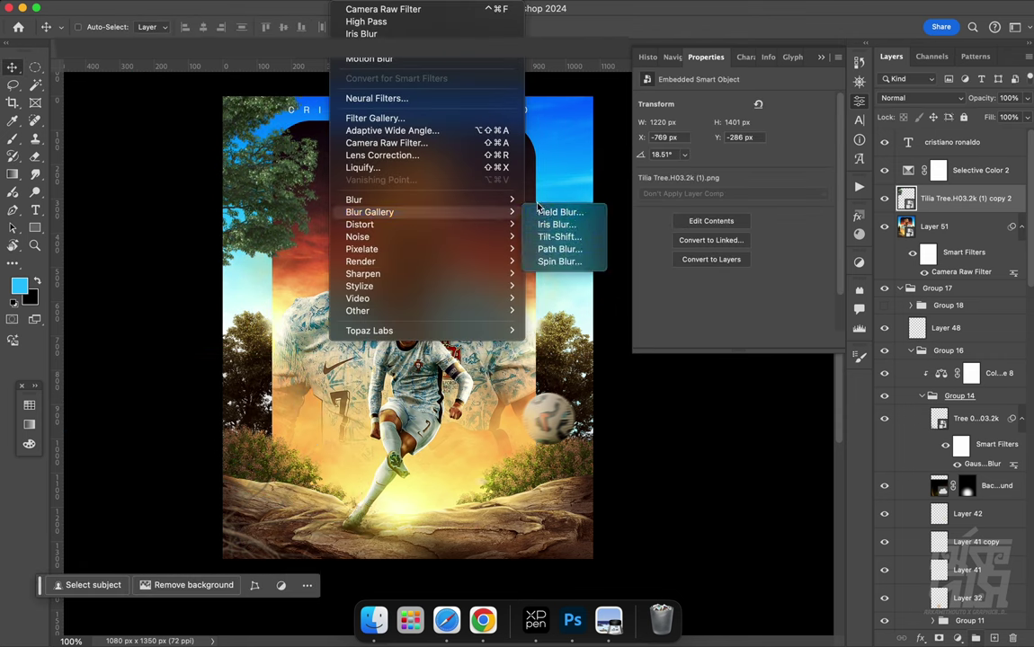
pyautogui.moveTo(354, 199)
pyautogui.click(569, 249)
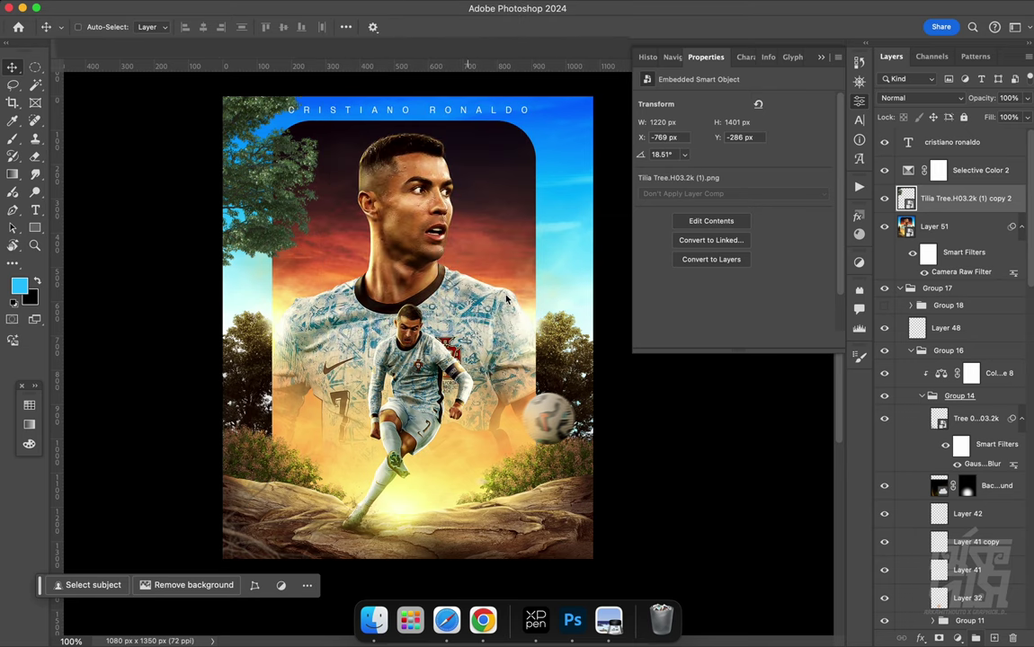
# Apply a Gaussian Blur of about radius 8 to the tree and reposition it in the corner
pyautogui.moveTo(756, 369); pyautogui.dragTo(777, 370)
pyautogui.click(908, 190)
pyautogui.press('v')
pyautogui.moveTo(363, 372)
pyautogui.mouseDown()
pyautogui.moveTo(363, 263)
pyautogui.moveTo(355, 335)
pyautogui.moveTo(381, 354)
pyautogui.moveTo(390, 345)
pyautogui.mouseUp()
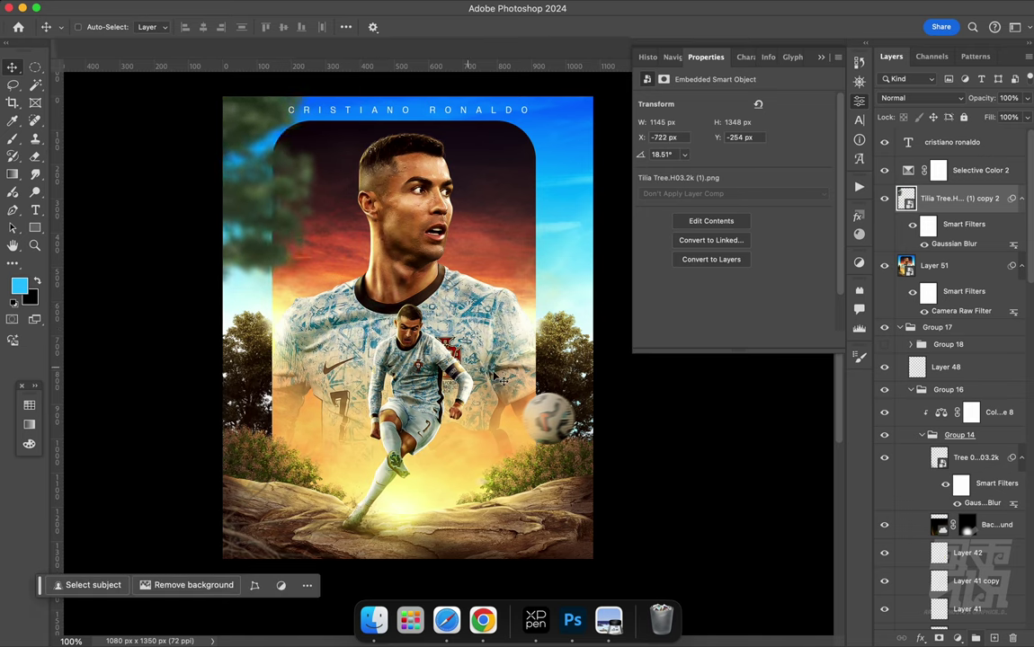
# Darken the tree with a Curves 9 layer and add a clipped Color Balance copy (+23 red)
pyautogui.click(958, 637)
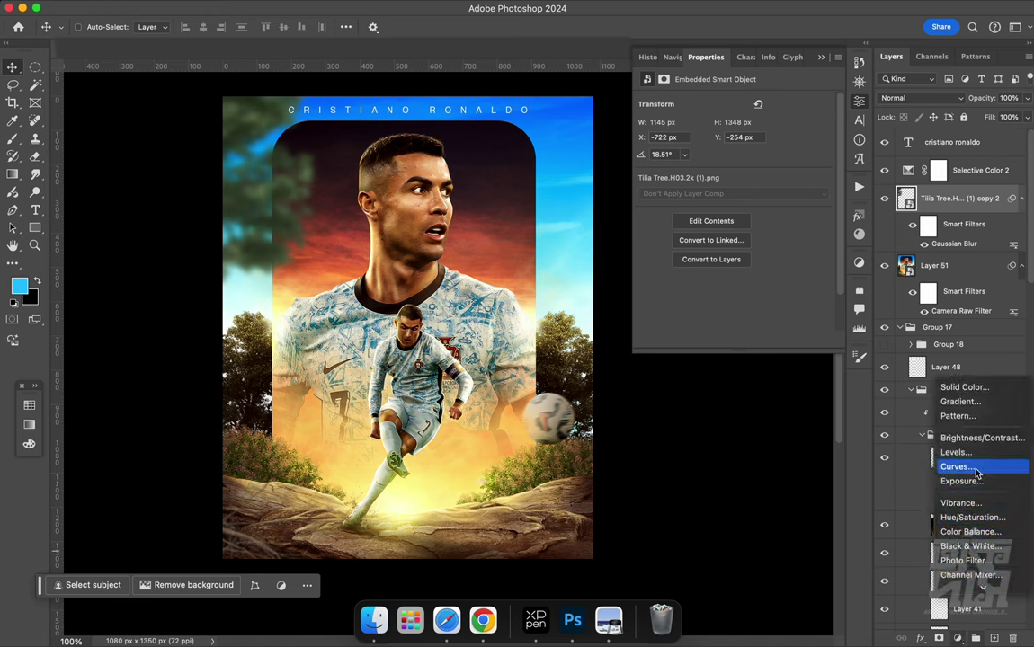
pyautogui.click(973, 467)
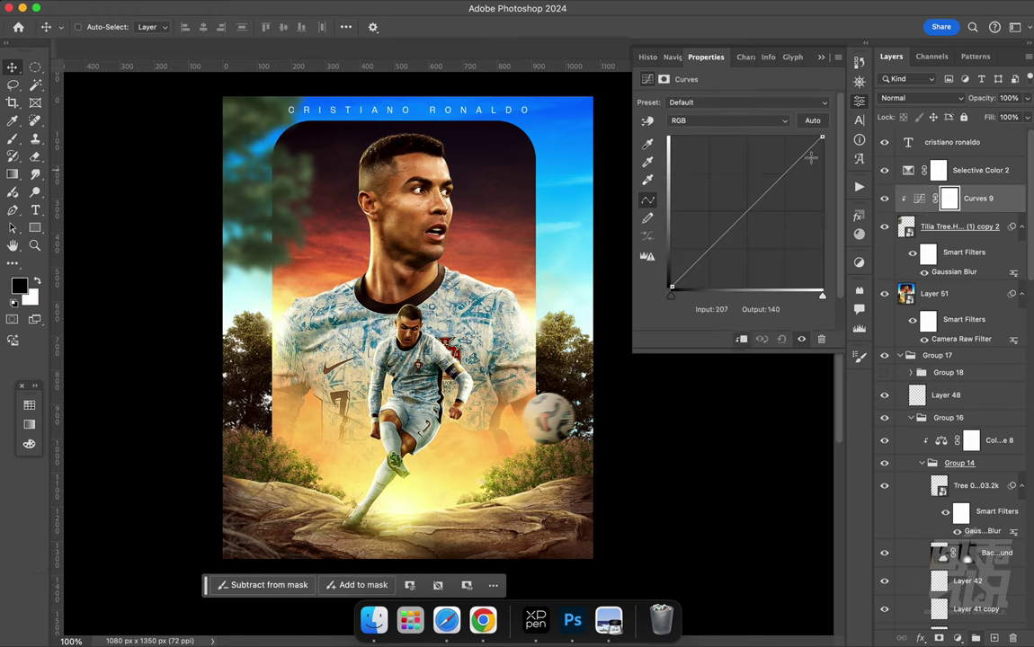
pyautogui.moveTo(822, 179); pyautogui.dragTo(821, 165)
pyautogui.moveTo(754, 217); pyautogui.dragTo(753, 220)
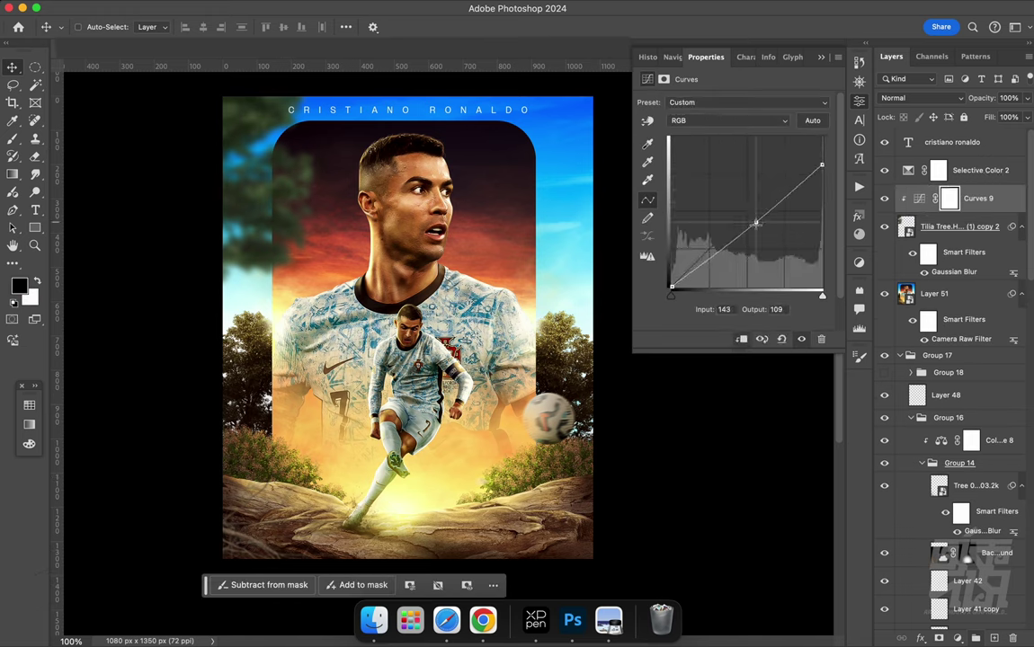
pyautogui.click(1001, 449)
pyautogui.moveTo(993, 421); pyautogui.dragTo(976, 187)
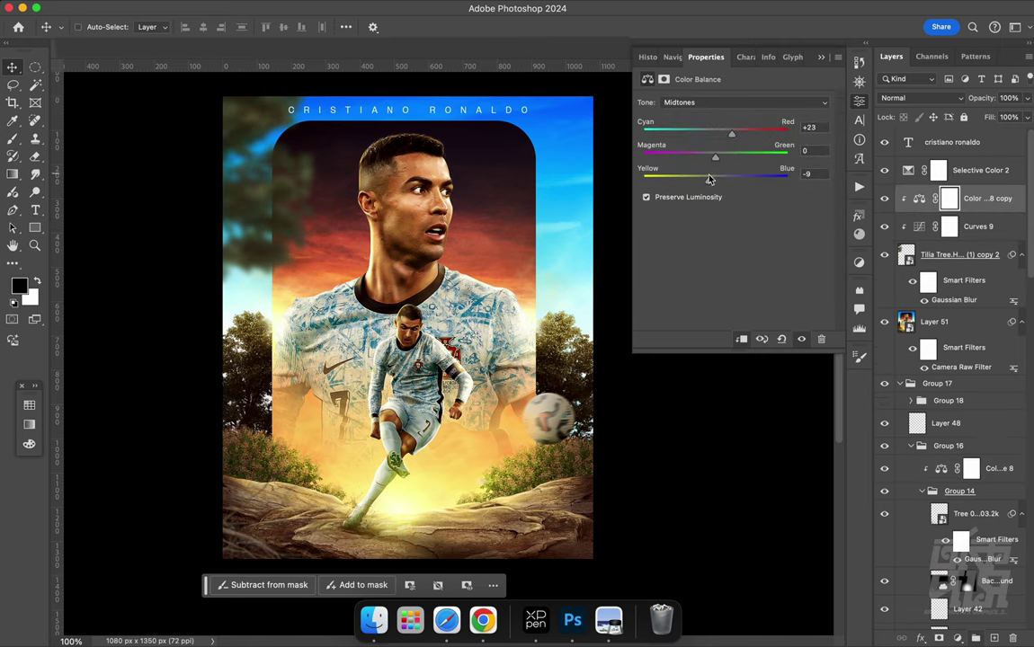
pyautogui.click(957, 255)
pyautogui.moveTo(402, 225)
pyautogui.mouseDown()
pyautogui.moveTo(430, 208)
pyautogui.moveTo(404, 245)
pyautogui.mouseUp()
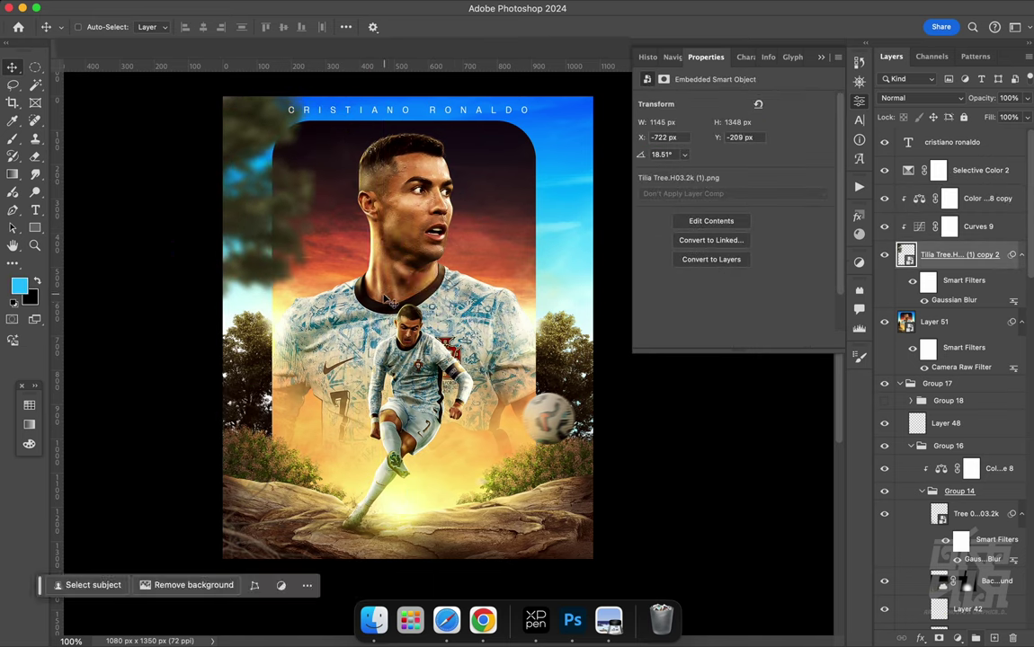
# Scale and rotate the blurred tree into the top-left corner and group it as Group 20
pyautogui.hotkey('ctrl', 't')
pyautogui.moveTo(503, 225); pyautogui.dragTo(494, 274)
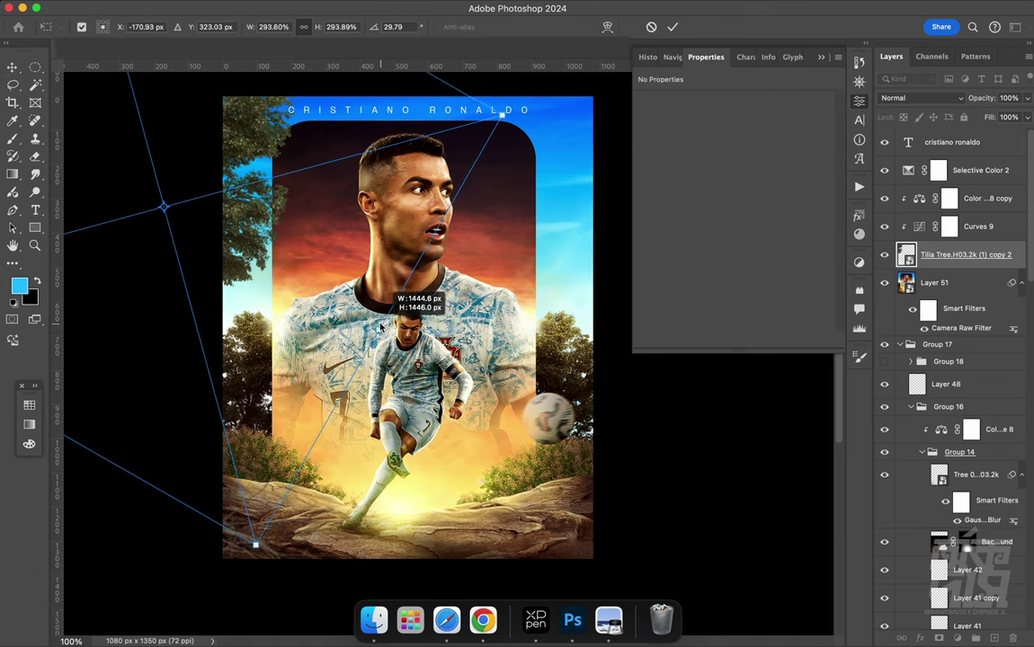
pyautogui.moveTo(290, 584); pyautogui.dragTo(208, 536)
pyautogui.moveTo(346, 208)
pyautogui.mouseDown()
pyautogui.moveTo(381, 260)
pyautogui.moveTo(360, 270)
pyautogui.moveTo(340, 262)
pyautogui.mouseUp()
pyautogui.press('Return')
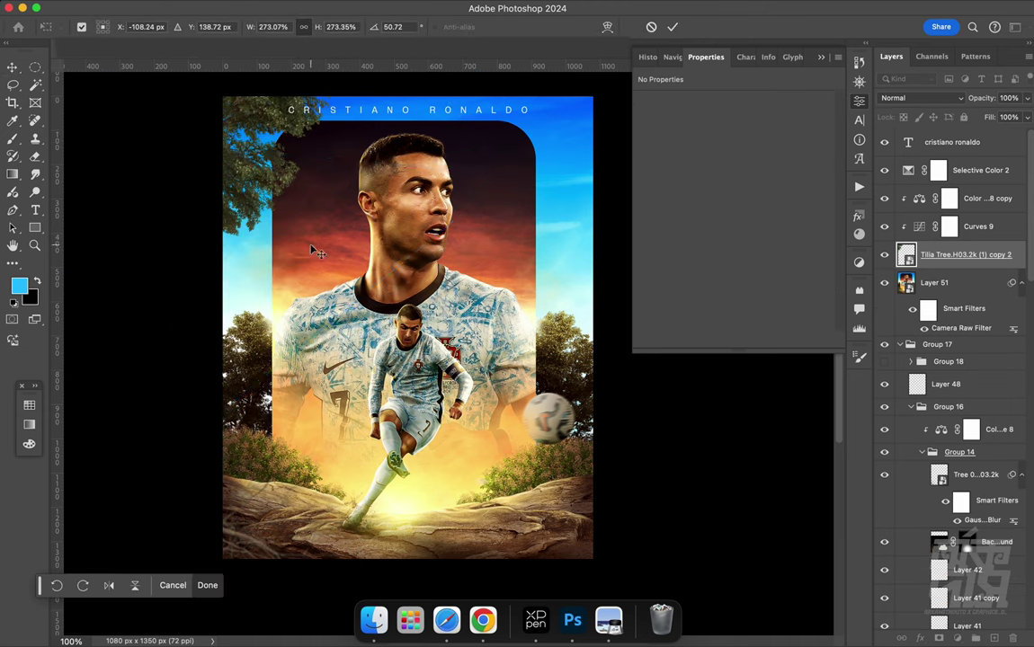
pyautogui.moveTo(344, 264); pyautogui.dragTo(312, 313)
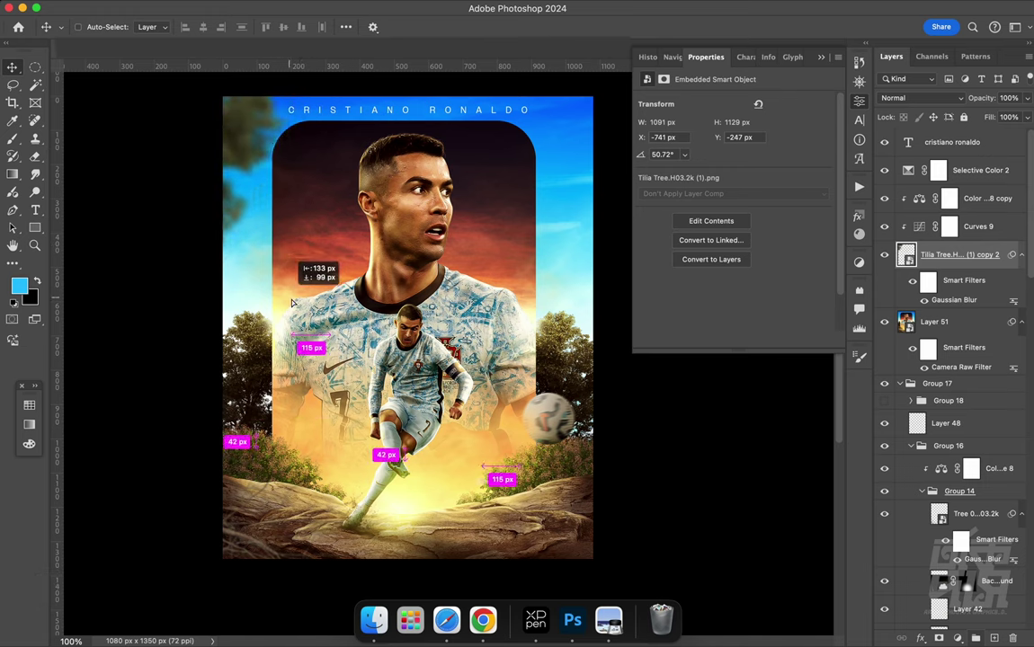
pyautogui.moveTo(312, 314); pyautogui.dragTo(303, 313)
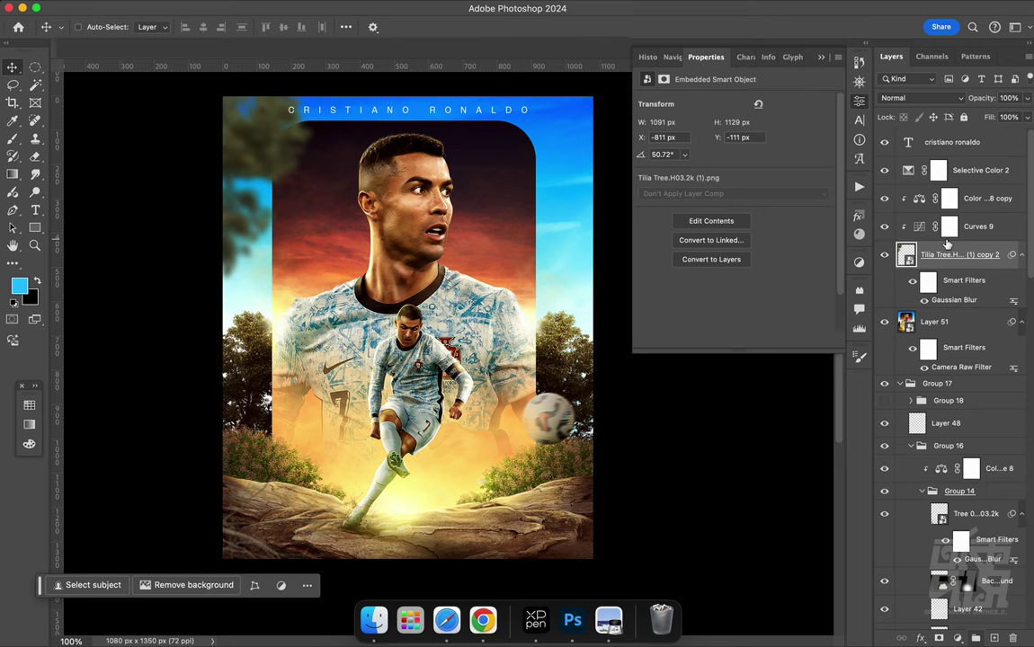
pyautogui.hotkey('ctrl', 'g')
# Mirror a copy of Group 20 into the top-right corner and group both trees as Group 21
pyautogui.moveTo(966, 191); pyautogui.dragTo(967, 193)
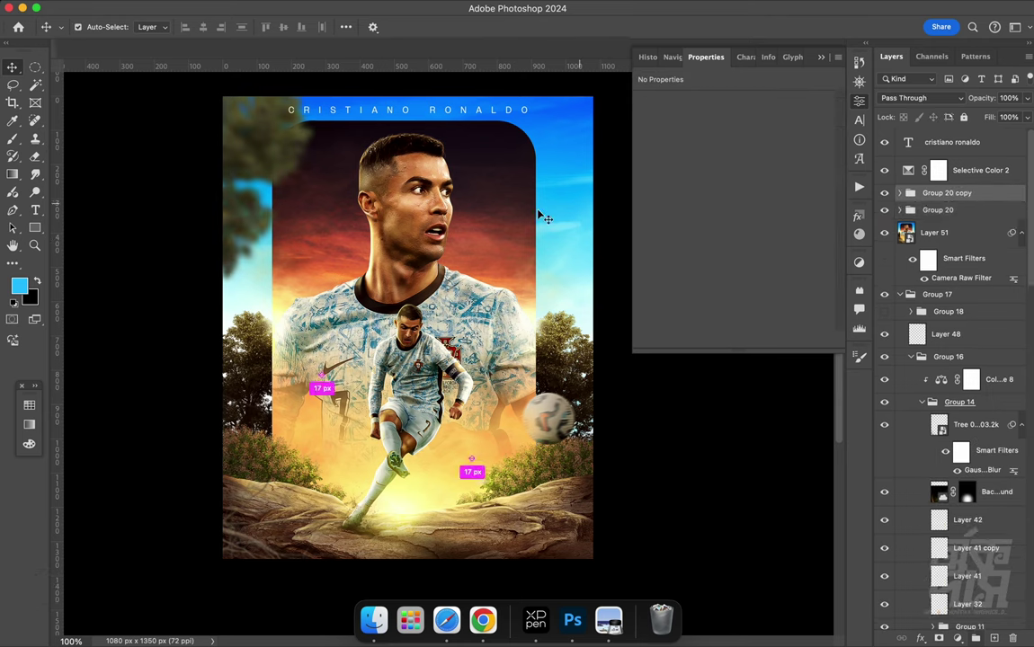
pyautogui.hotkey('ctrl', 't')
pyautogui.rightClick(252, 229)
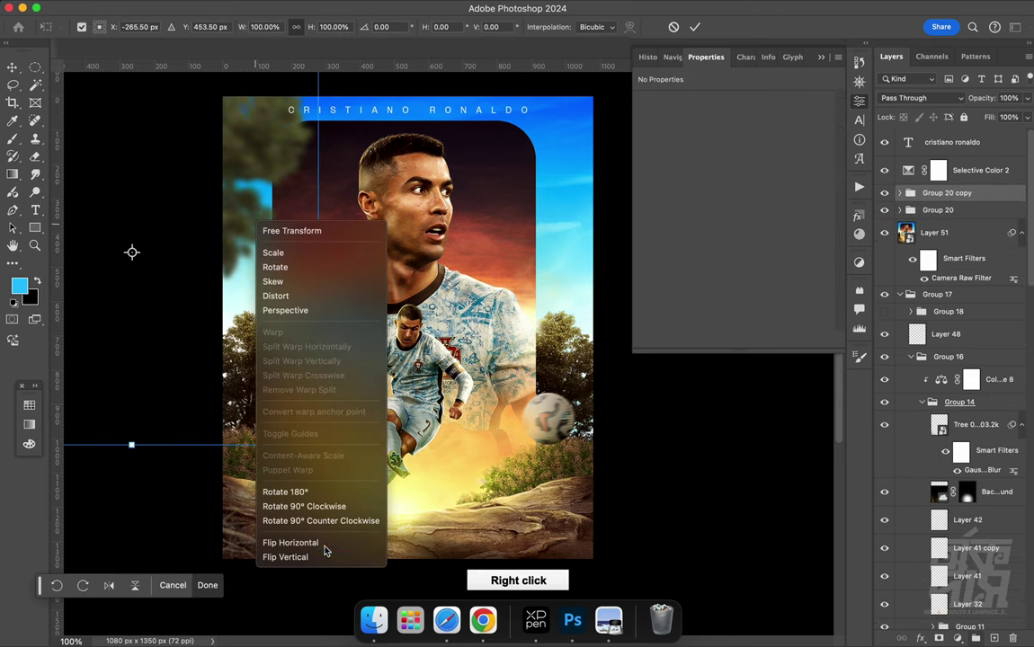
pyautogui.click(296, 542)
pyautogui.moveTo(129, 249)
pyautogui.mouseDown()
pyautogui.moveTo(589, 263)
pyautogui.moveTo(579, 260)
pyautogui.mouseUp()
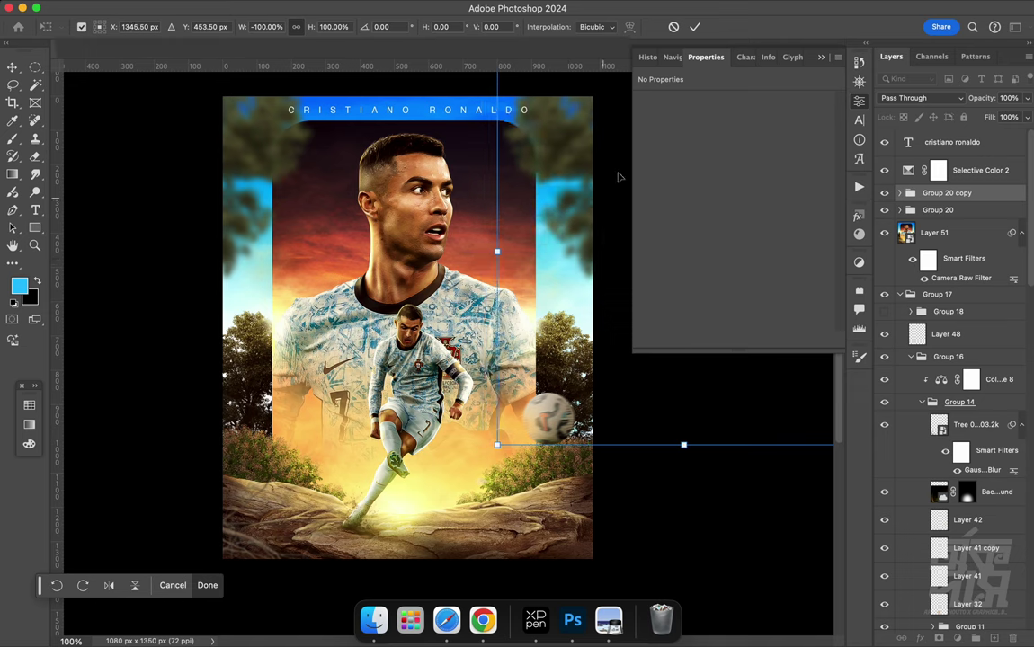
pyautogui.click(694, 26)
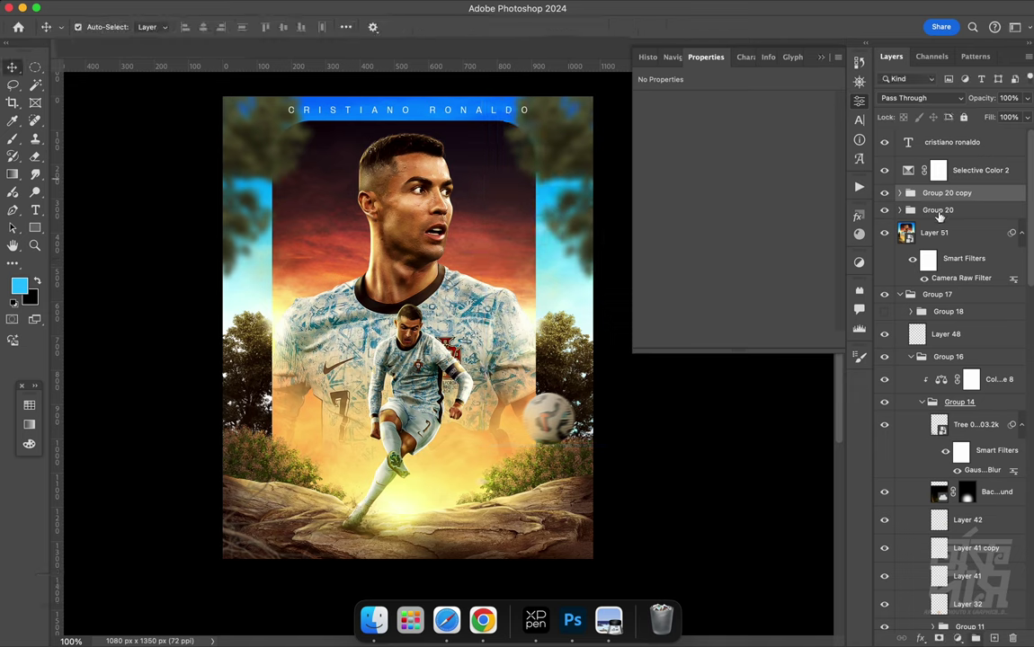
pyautogui.hotkey('ctrl', 'g')
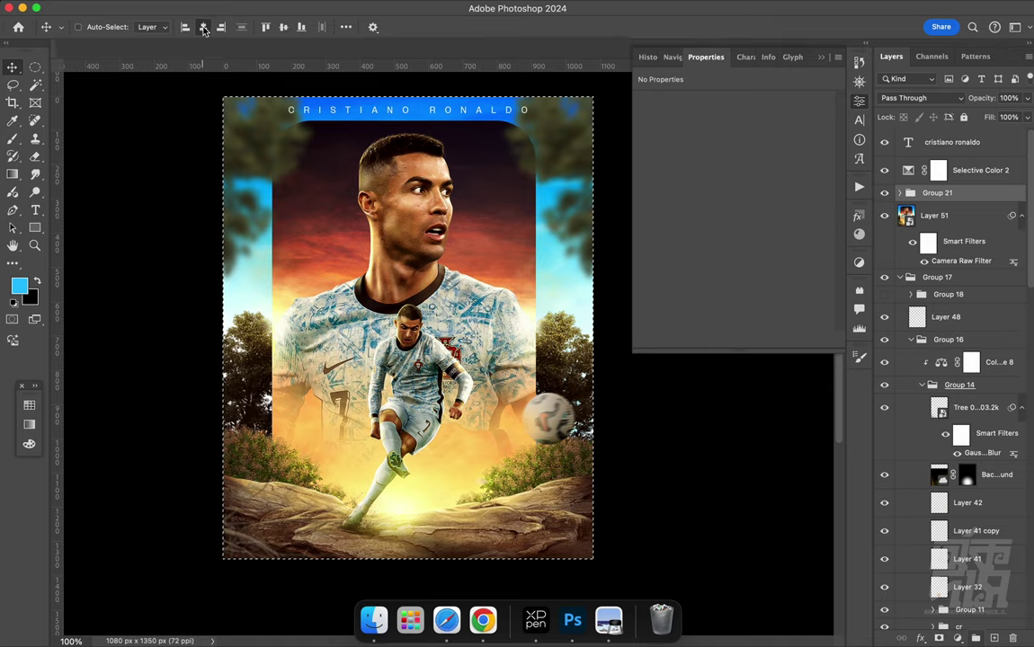
pyautogui.scroll(3, 413, 259)
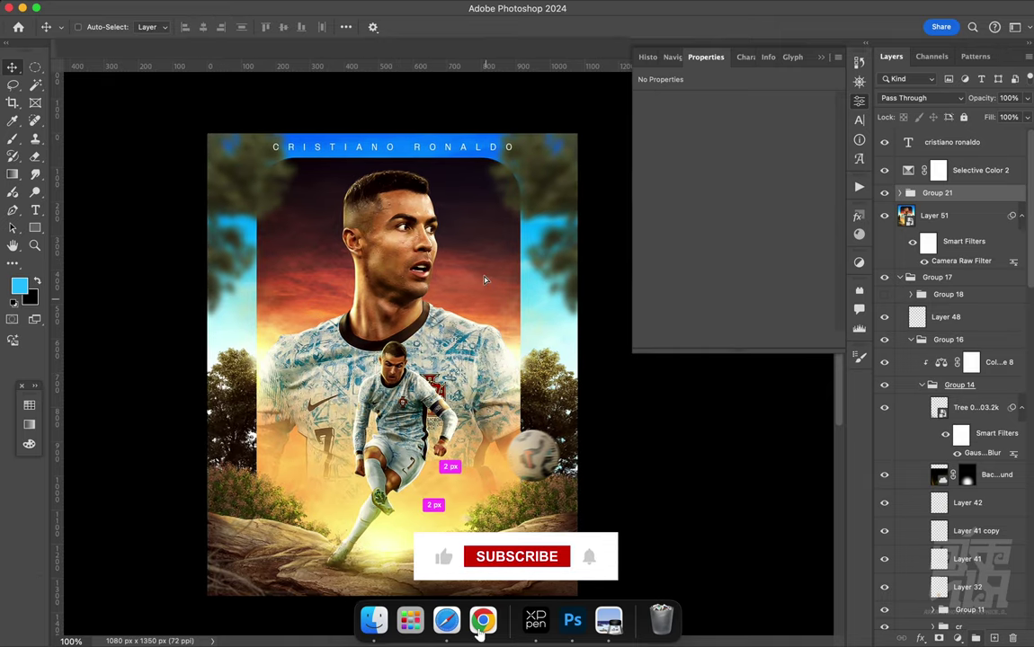
pyautogui.press('r')
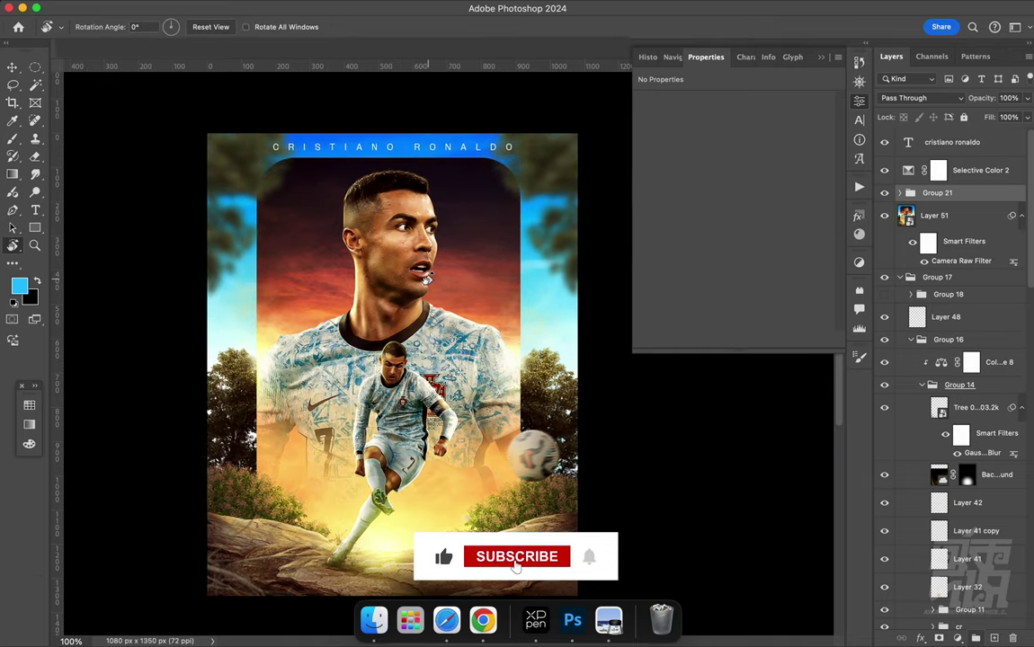
pyautogui.moveTo(427, 279); pyautogui.dragTo(501, 312)
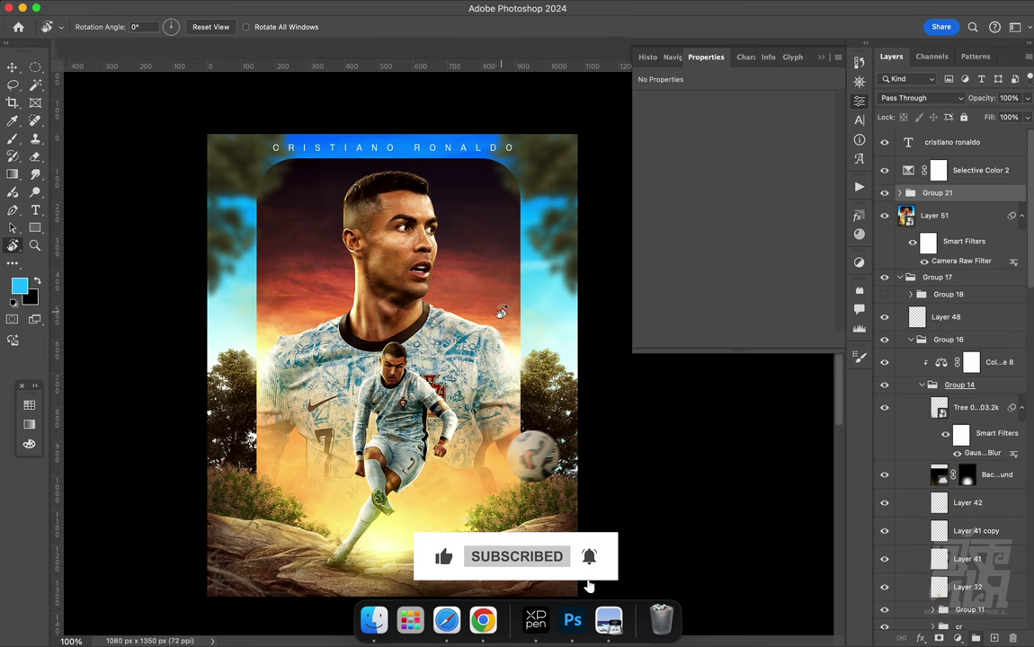
pyautogui.click(991, 637)
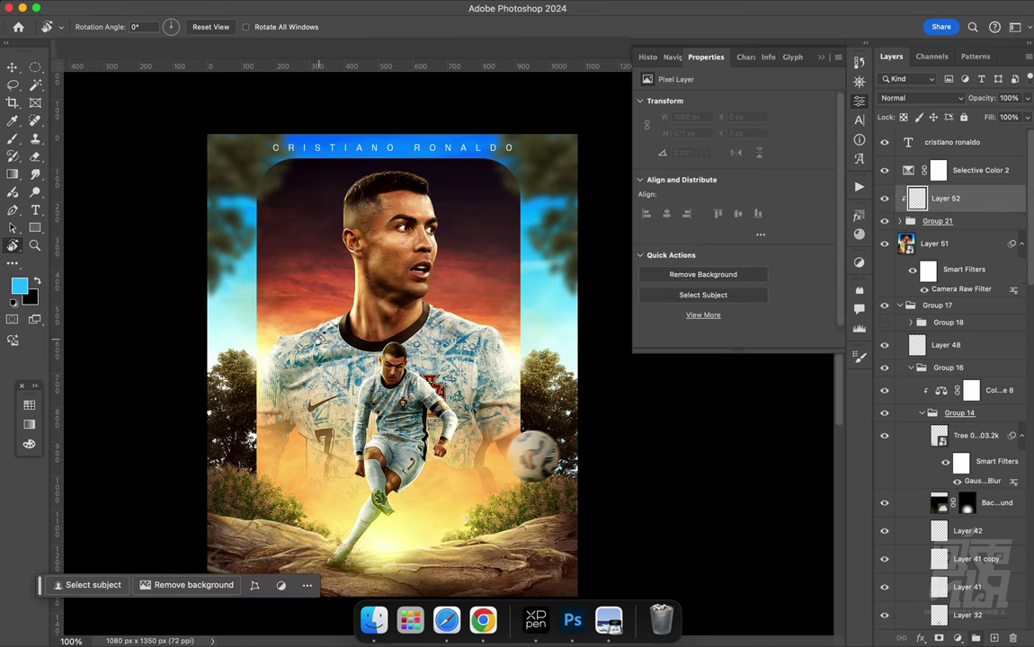
# Set up a Soft Round brush with 0% hardness and an orange foreground colour
pyautogui.press('b')
pyautogui.rightClick(306, 342)
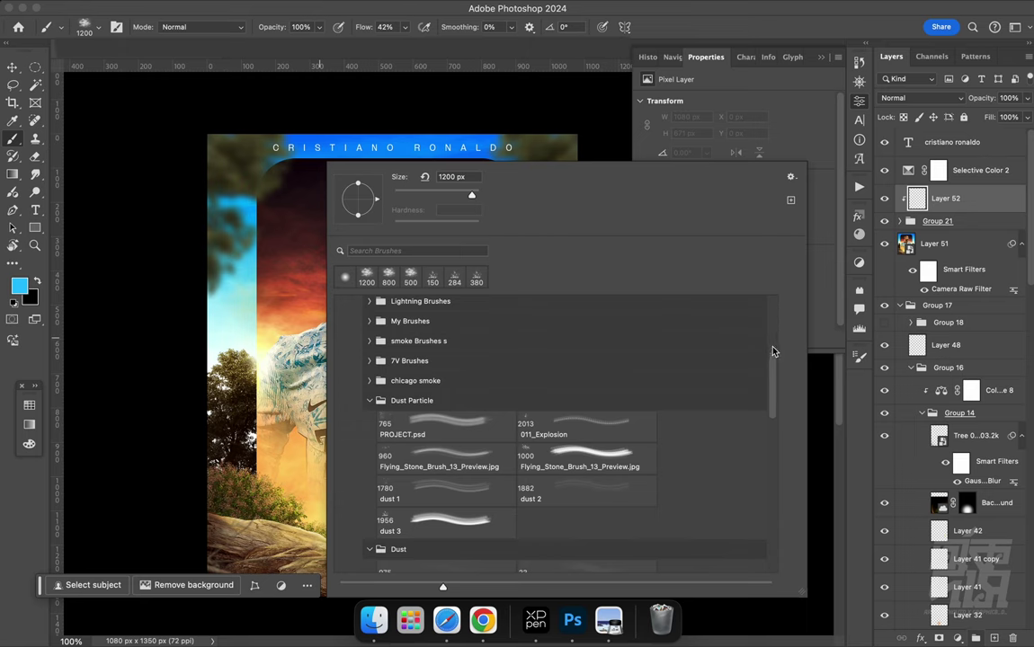
pyautogui.moveTo(775, 350); pyautogui.dragTo(754, 278)
pyautogui.click(342, 306)
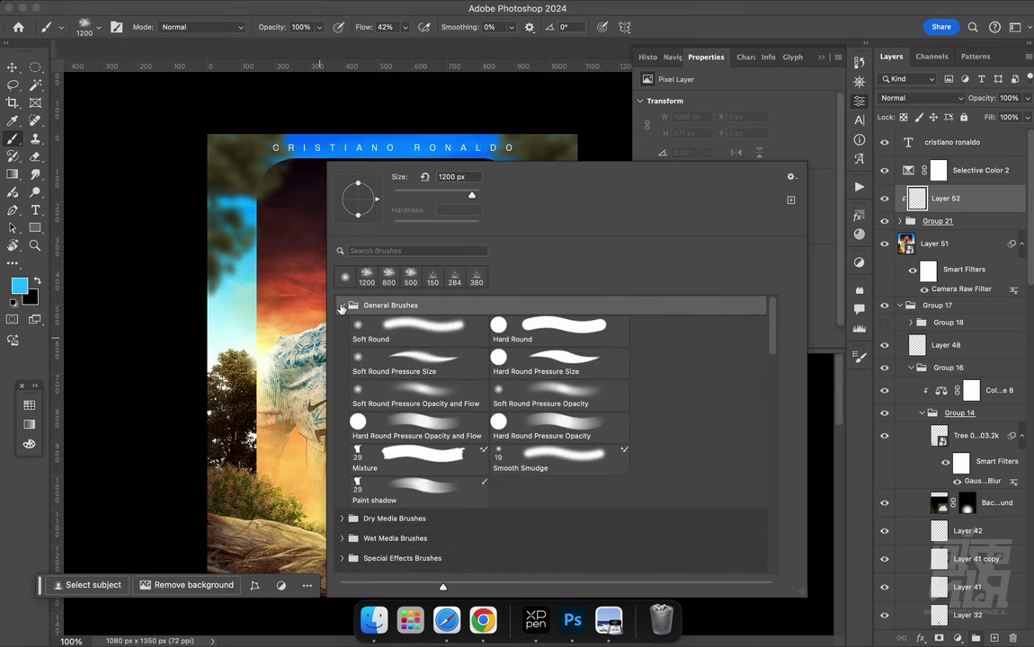
pyautogui.click(428, 395)
pyautogui.press('Return')
pyautogui.rightClick(449, 240)
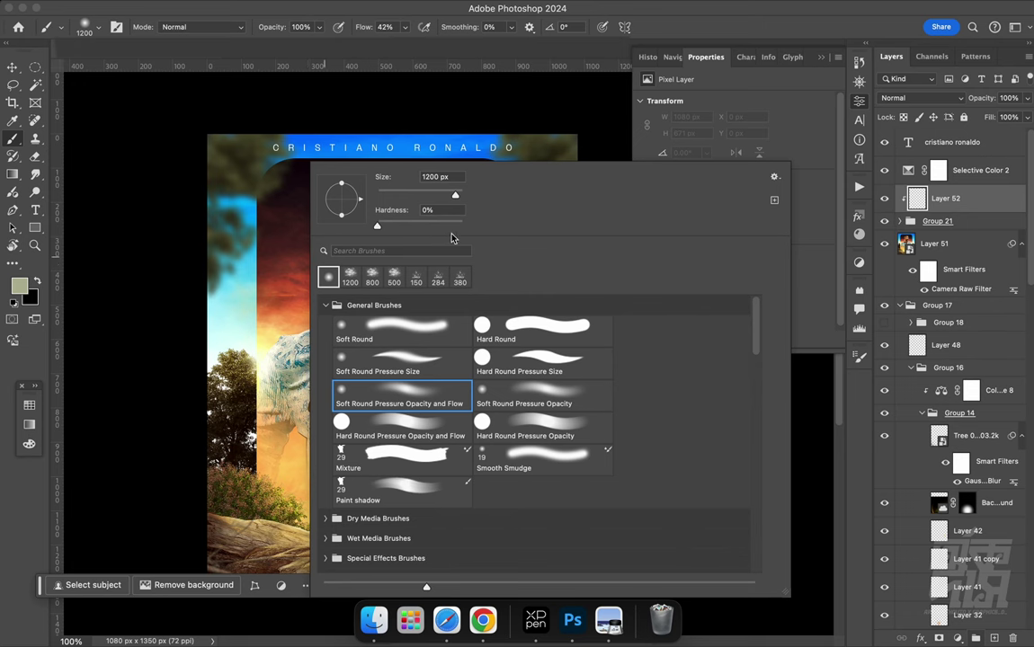
pyautogui.click(245, 247)
pyautogui.keyDown('alt'); pyautogui.click(271, 400); pyautogui.keyUp('alt')
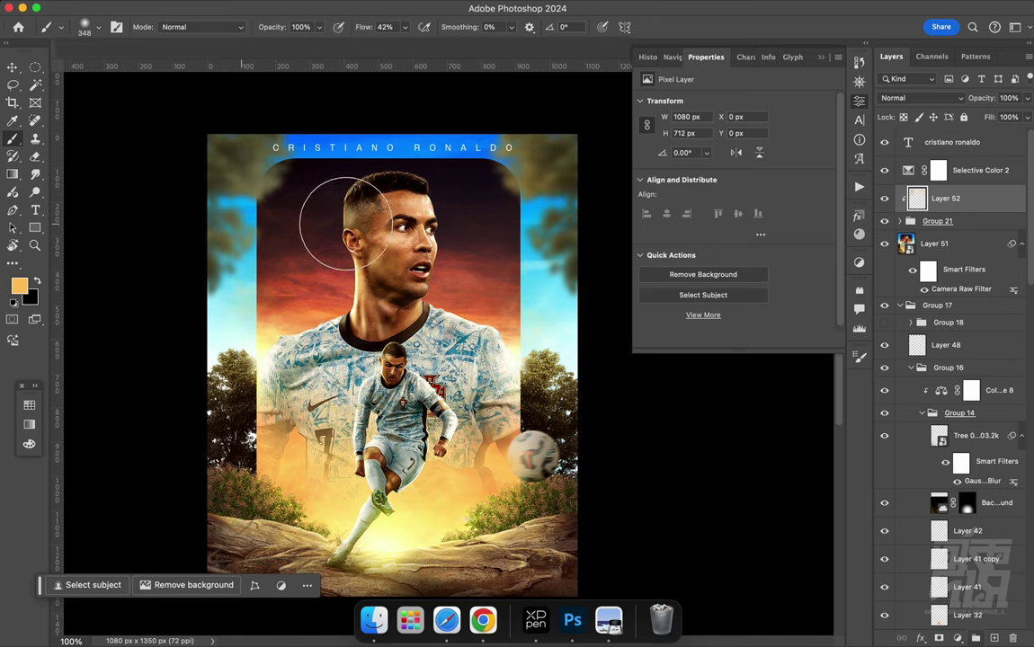
# Add a new Layer 53 above the glow and set it to Overlay blending
pyautogui.click(995, 640)
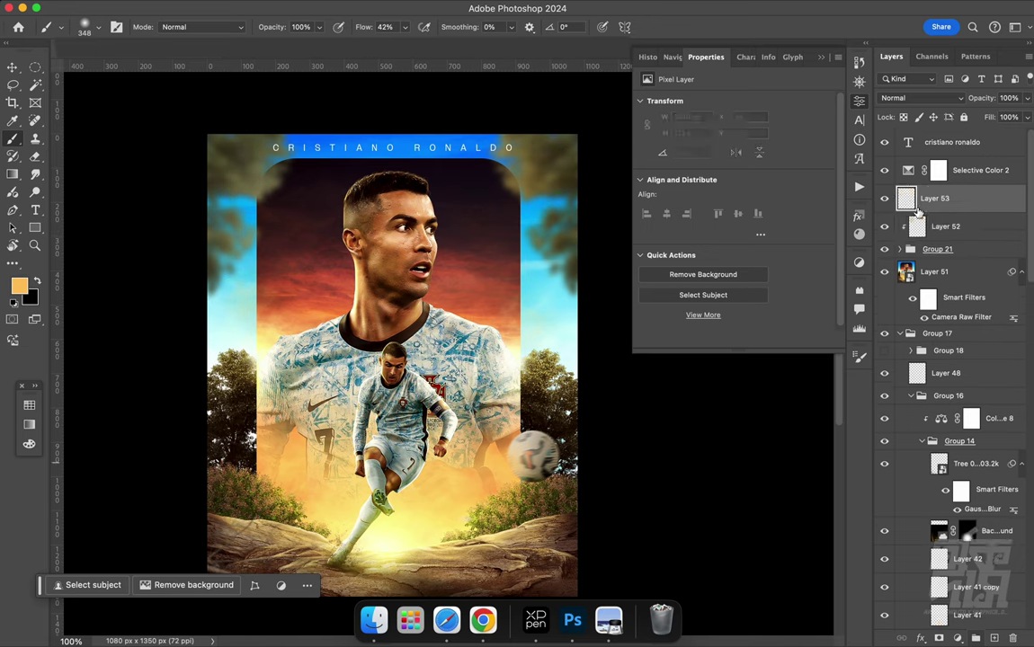
pyautogui.click(895, 102)
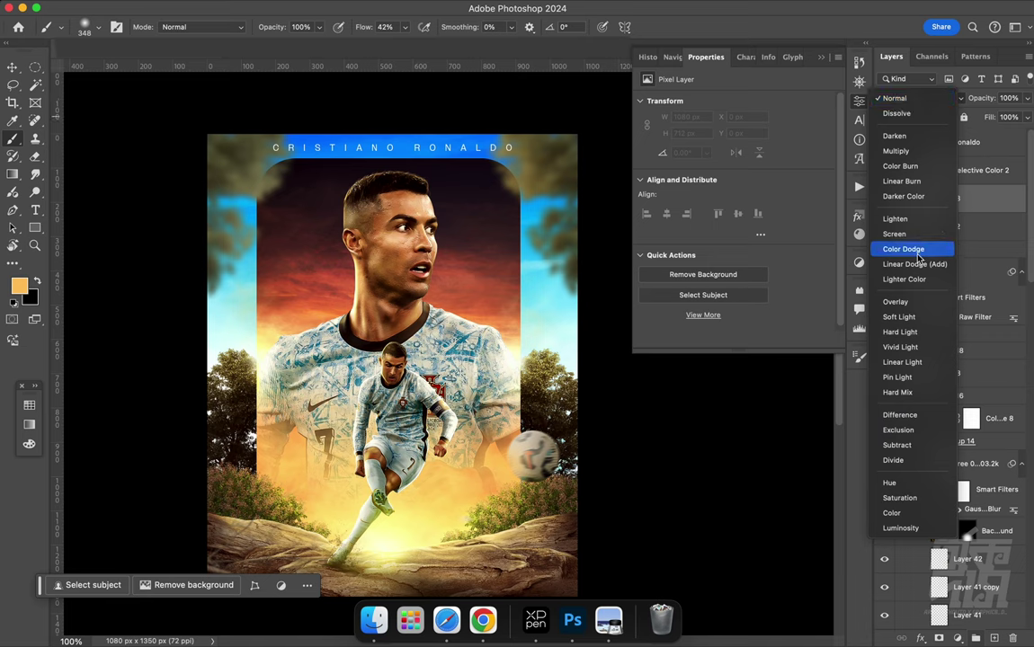
pyautogui.click(911, 301)
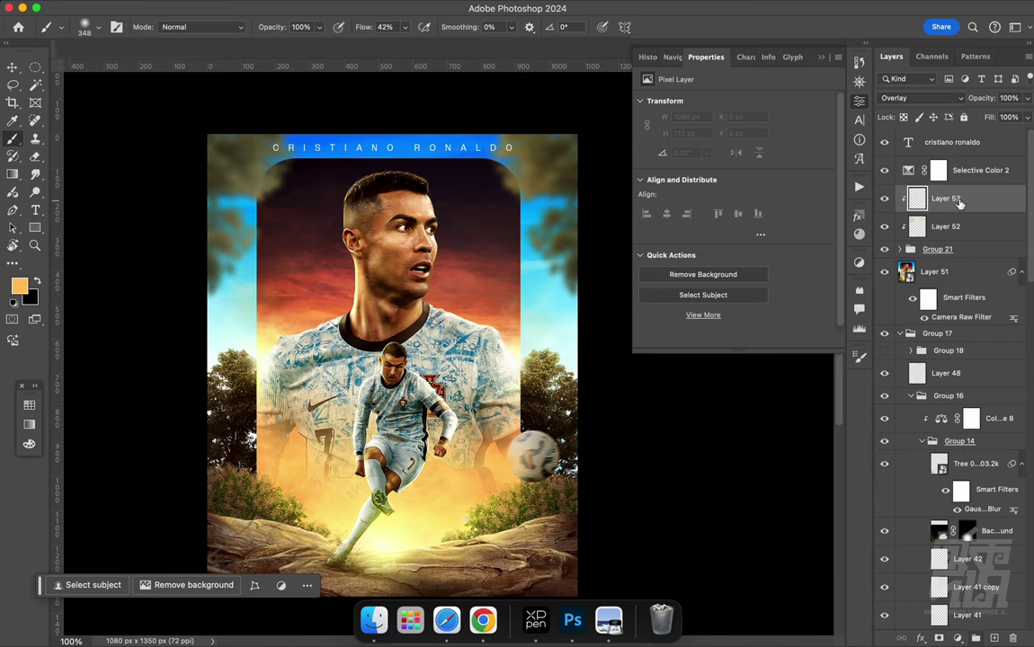
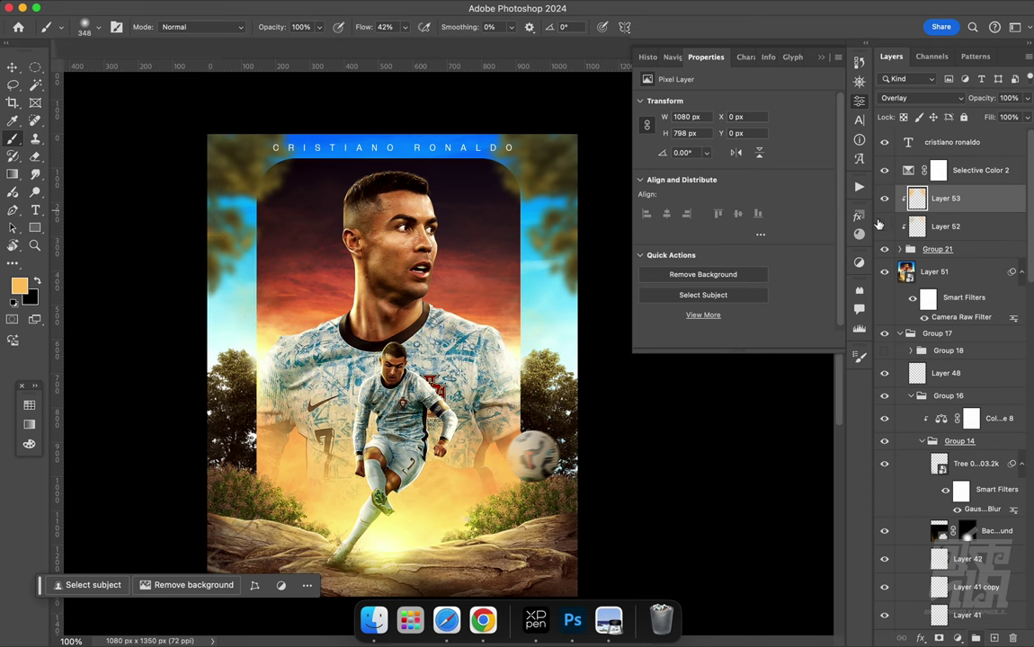
# Set Layer 52's Underlying Layer Blend If so it blends into the image beneath in the top corners
pyautogui.click(929, 228)
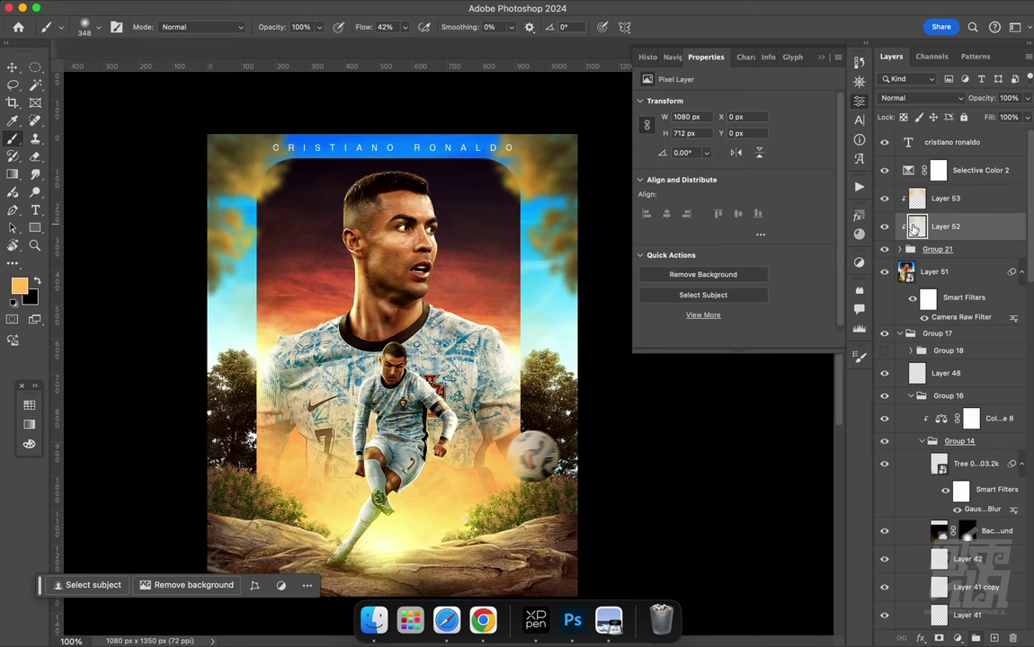
pyautogui.doubleClick(915, 229)
pyautogui.moveTo(734, 355); pyautogui.dragTo(744, 356)
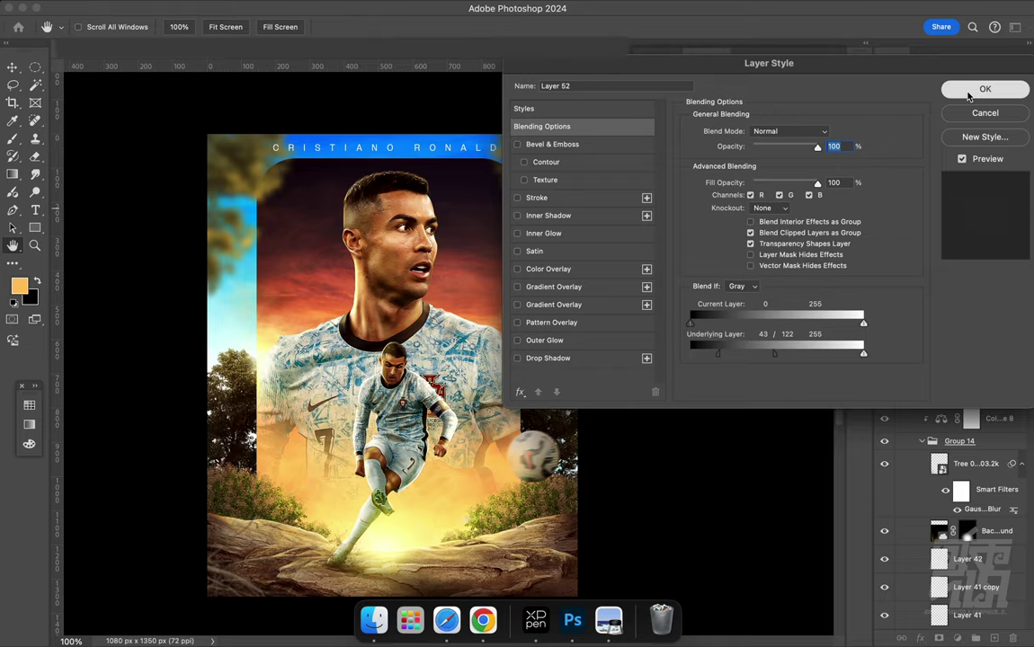
pyautogui.click(985, 89)
pyautogui.press('r')
pyautogui.moveTo(618, 231)
pyautogui.mouseDown()
pyautogui.moveTo(296, 225)
pyautogui.moveTo(519, 312)
pyautogui.mouseUp()
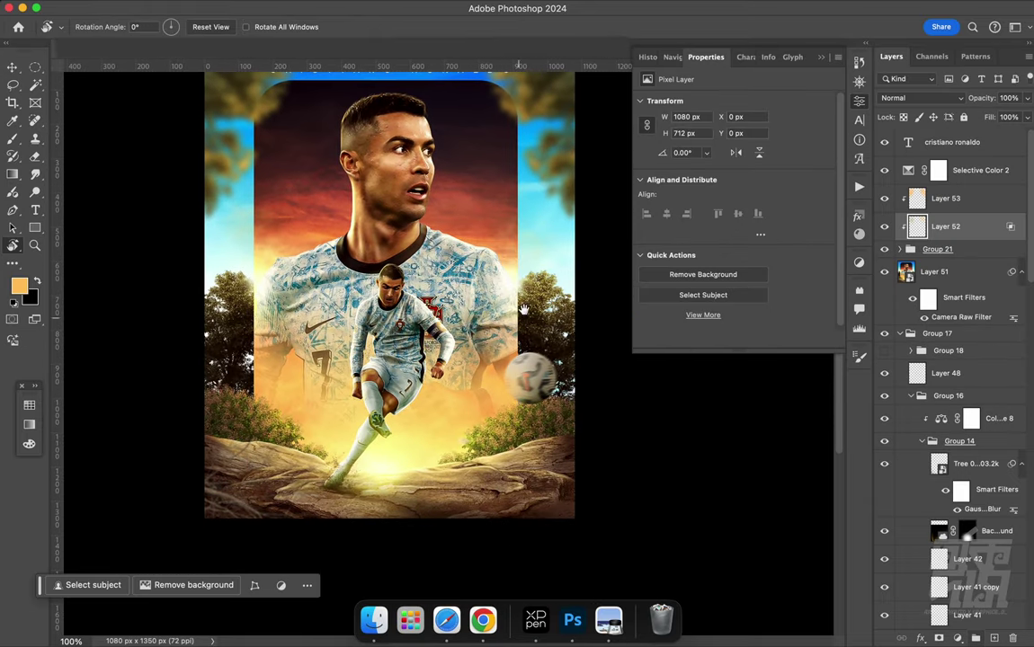
# Group Layer 53, Layer 52 and Group 21, then place the falling leaves image
pyautogui.keyDown('shift'); pyautogui.click(923, 253); pyautogui.keyUp('shift')
pyautogui.hotkey('ctrl', 'g')
pyautogui.moveTo(499, 246); pyautogui.dragTo(499, 293)
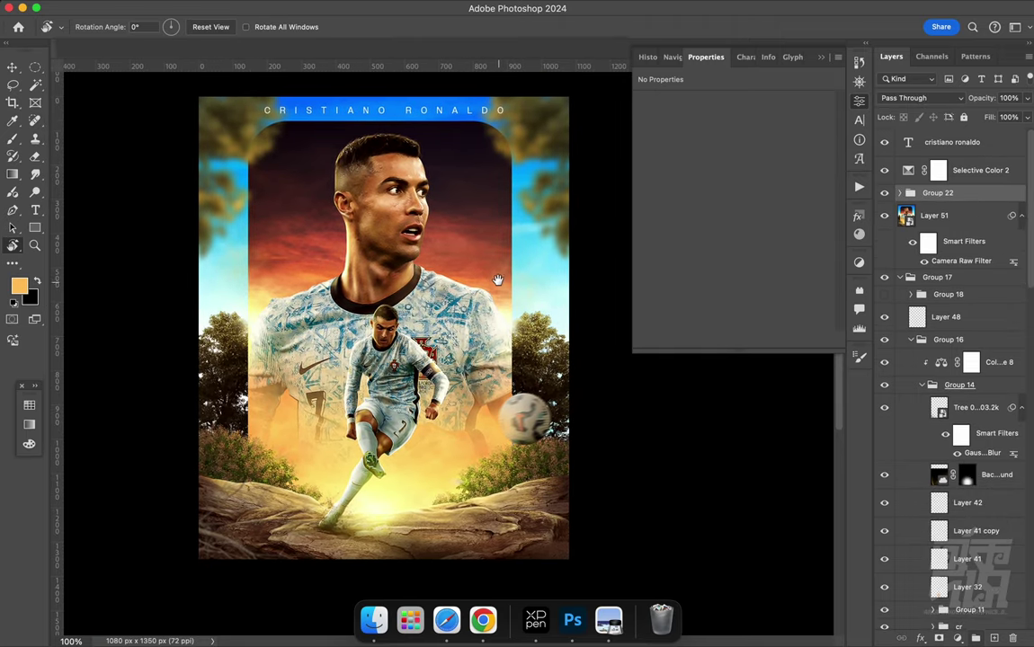
pyautogui.moveTo(376, 310); pyautogui.dragTo(384, 315)
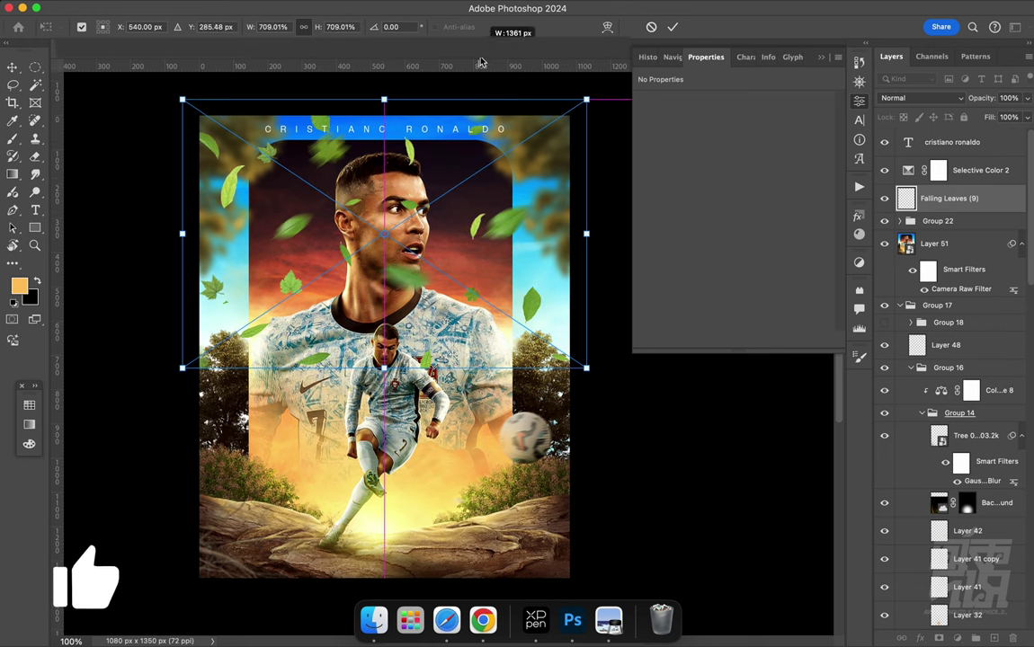
# Scale the falling leaves, move them to the poster's left, and rotate them about 45 degrees
pyautogui.moveTo(416, 362); pyautogui.dragTo(448, 370)
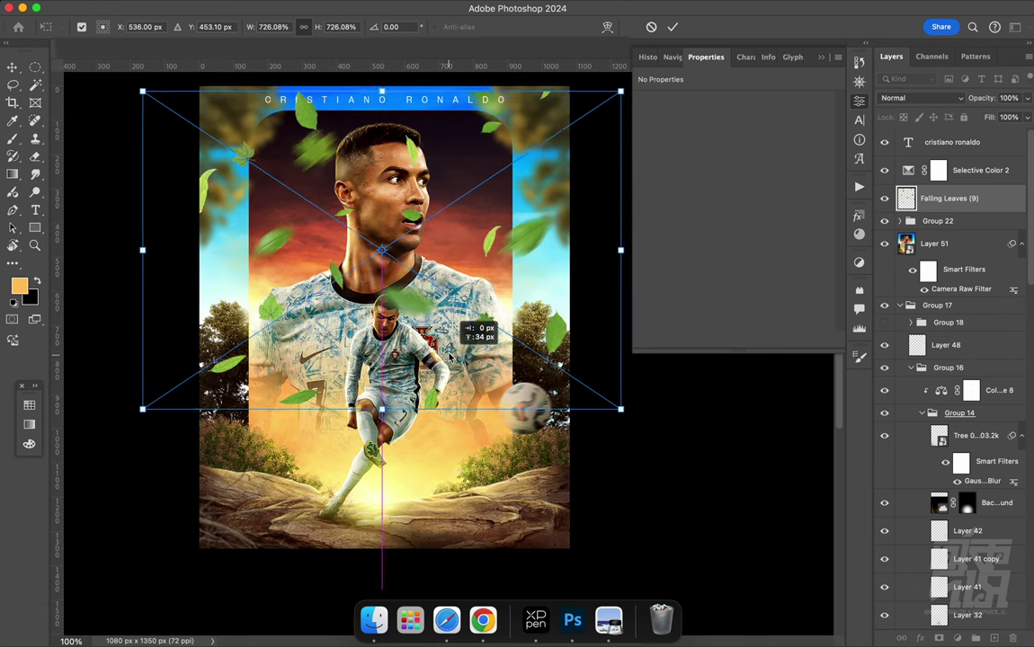
pyautogui.moveTo(382, 421); pyautogui.dragTo(384, 545)
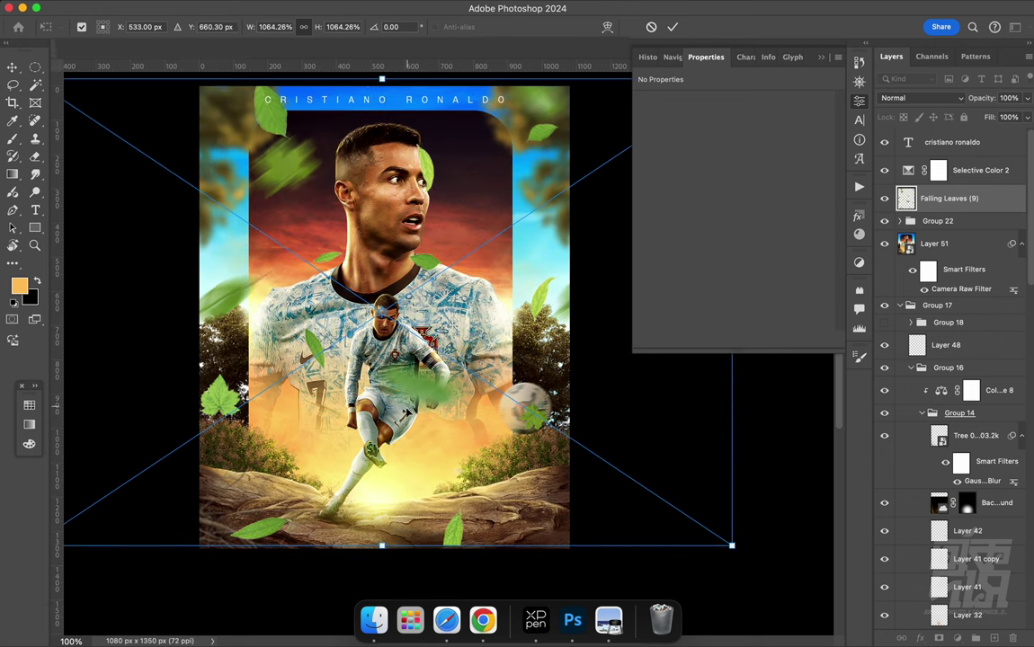
pyautogui.moveTo(383, 539); pyautogui.dragTo(420, 280)
pyautogui.moveTo(387, 216); pyautogui.dragTo(266, 292)
pyautogui.moveTo(422, 144)
pyautogui.mouseDown()
pyautogui.moveTo(443, 286)
pyautogui.moveTo(398, 202)
pyautogui.mouseUp()
pyautogui.press('Return')
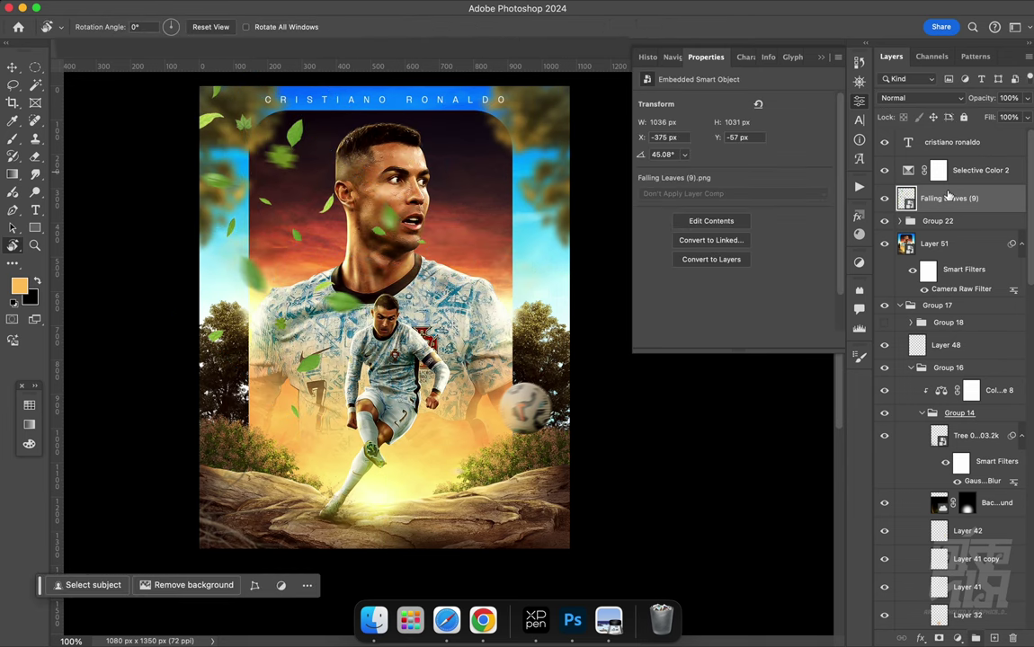
# Duplicate the leaves, flip the copy horizontally, and place it on the right side
pyautogui.moveTo(956, 192); pyautogui.dragTo(956, 189)
pyautogui.hotkey('ctrl', 't')
pyautogui.rightClick(402, 494)
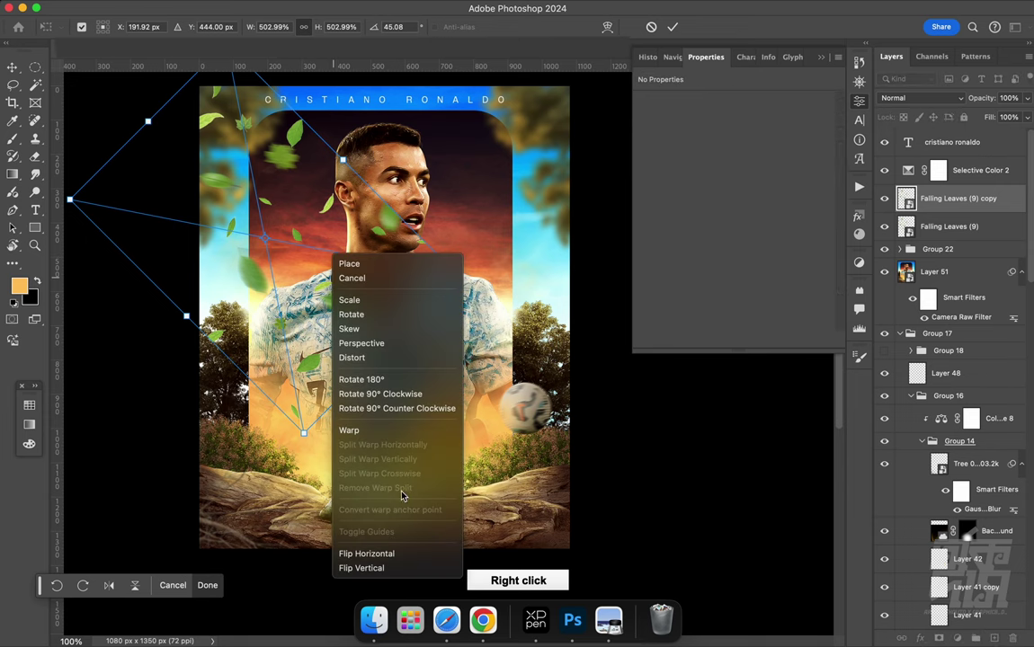
pyautogui.click(398, 556)
pyautogui.moveTo(250, 294); pyautogui.dragTo(576, 268)
pyautogui.moveTo(588, 221); pyautogui.dragTo(586, 212)
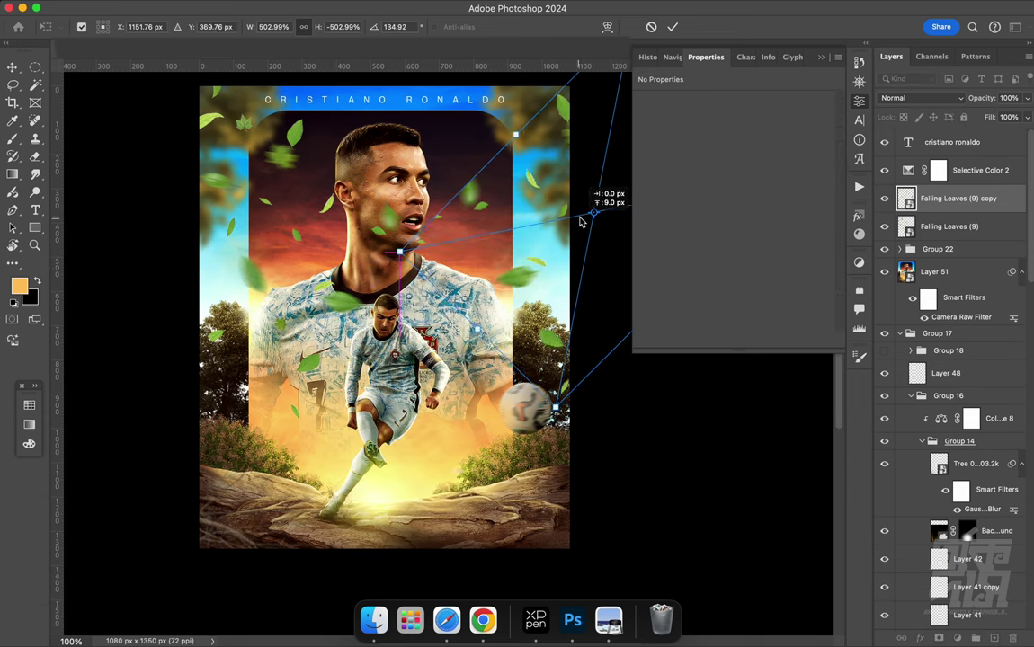
pyautogui.click(673, 28)
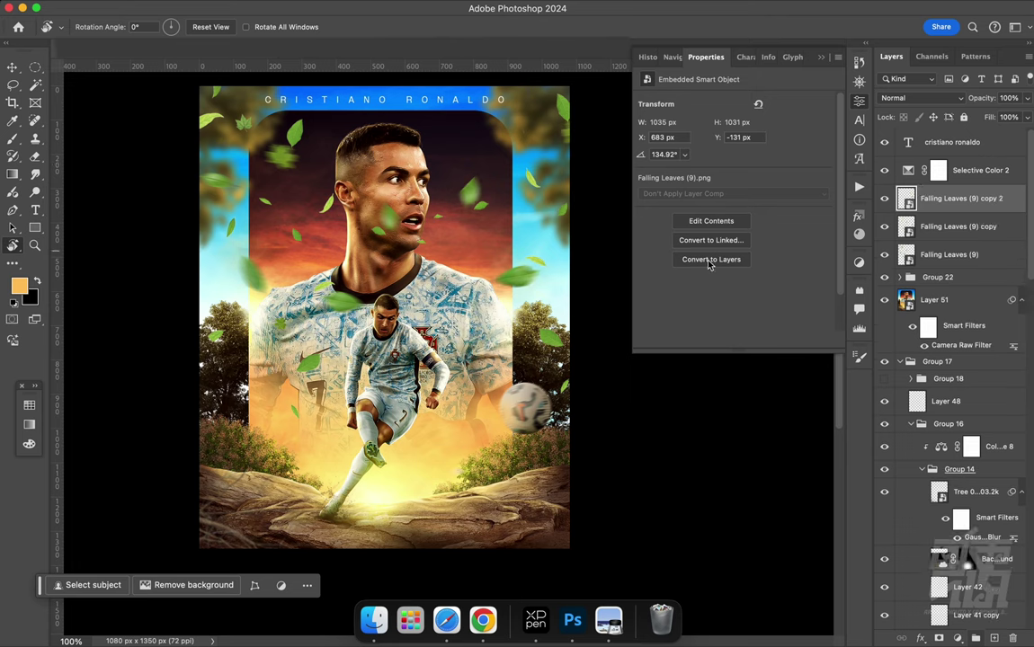
# Make a third leaves copy, then enlarge and rotate it
pyautogui.press('v')
pyautogui.moveTo(318, 420)
pyautogui.mouseDown()
pyautogui.moveTo(299, 470)
pyautogui.moveTo(281, 435)
pyautogui.moveTo(256, 416)
pyautogui.moveTo(473, 439)
pyautogui.moveTo(634, 429)
pyautogui.mouseUp()
pyautogui.hotkey('ctrl', 't')
pyautogui.moveTo(457, 490); pyautogui.dragTo(422, 415)
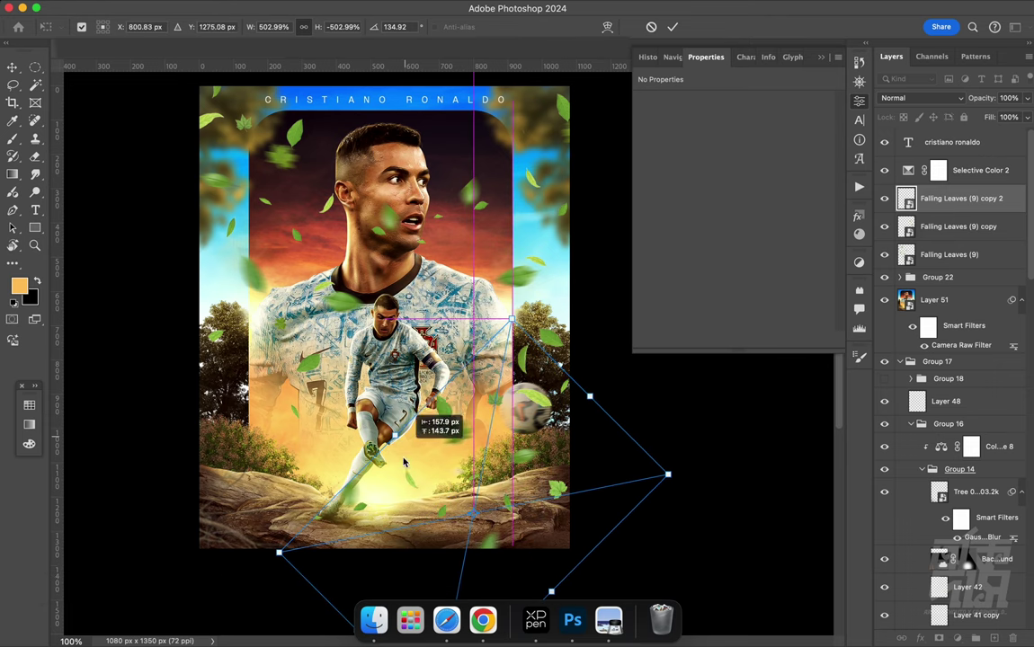
pyautogui.moveTo(604, 431)
pyautogui.mouseDown()
pyautogui.moveTo(656, 506)
pyautogui.moveTo(578, 505)
pyautogui.mouseUp()
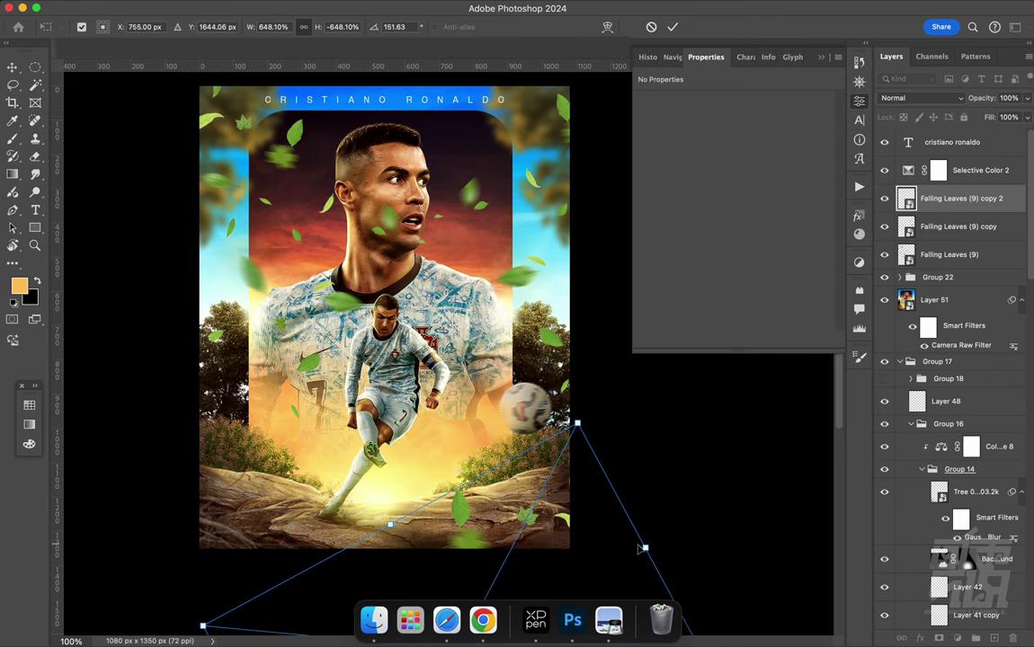
# Move the third leaves copy toward the bottom, fine-tuning its angle and scale
pyautogui.moveTo(578, 505)
pyautogui.mouseDown()
pyautogui.moveTo(611, 526)
pyautogui.moveTo(818, 358)
pyautogui.moveTo(654, 539)
pyautogui.mouseUp()
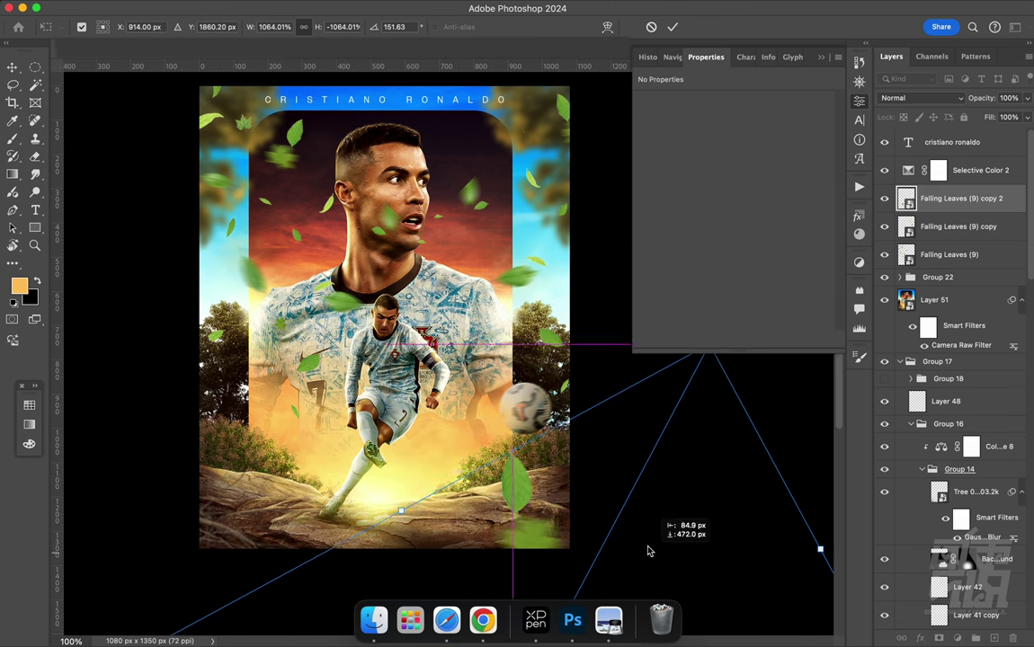
pyautogui.moveTo(449, 493); pyautogui.dragTo(492, 557)
pyautogui.moveTo(704, 563); pyautogui.dragTo(589, 551)
pyautogui.moveTo(646, 413)
pyautogui.mouseDown()
pyautogui.moveTo(695, 454)
pyautogui.moveTo(635, 446)
pyautogui.moveTo(585, 515)
pyautogui.moveTo(642, 477)
pyautogui.mouseUp()
pyautogui.moveTo(572, 497)
pyautogui.mouseDown()
pyautogui.moveTo(584, 499)
pyautogui.moveTo(619, 455)
pyautogui.mouseUp()
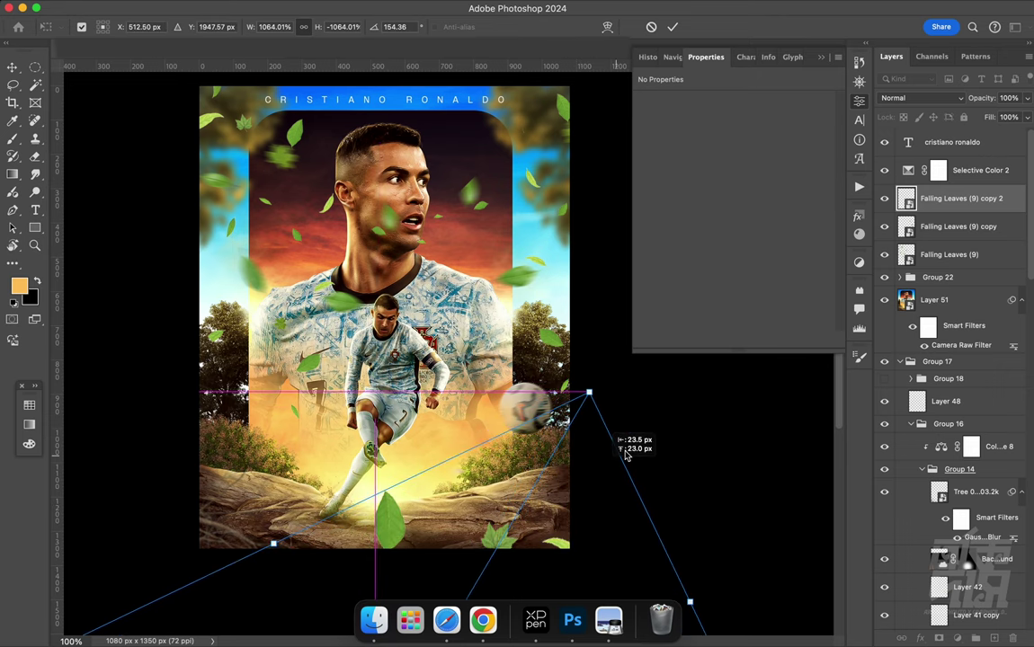
pyautogui.moveTo(635, 594); pyautogui.dragTo(654, 461)
pyautogui.moveTo(698, 528)
pyautogui.mouseDown()
pyautogui.moveTo(598, 616)
pyautogui.moveTo(643, 583)
pyautogui.moveTo(629, 543)
pyautogui.mouseUp()
pyautogui.click(673, 26)
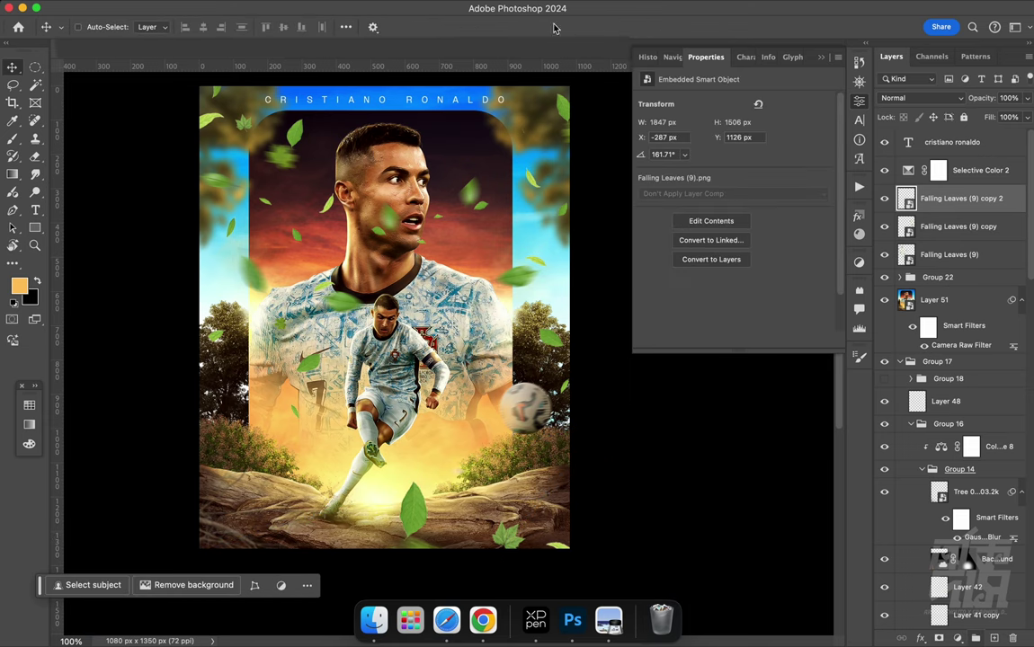
# Apply an 8.2 px Gaussian Blur to the leaves copy and reposition it lower
pyautogui.click(338, 8)
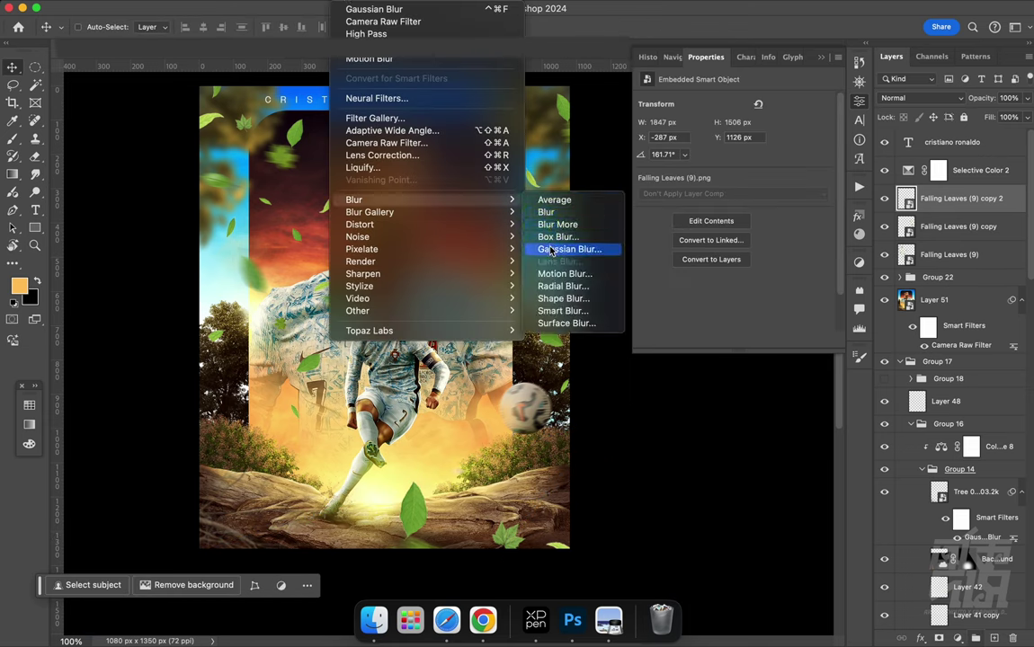
pyautogui.click(551, 249)
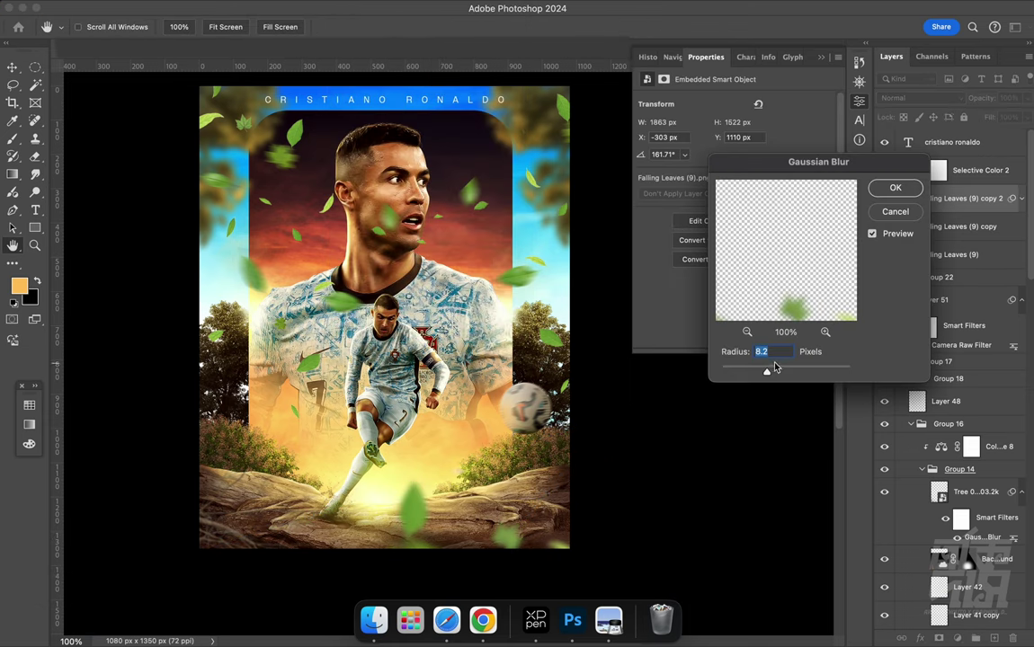
pyautogui.click(885, 193)
pyautogui.moveTo(430, 490)
pyautogui.mouseDown()
pyautogui.moveTo(407, 474)
pyautogui.moveTo(282, 459)
pyautogui.mouseUp()
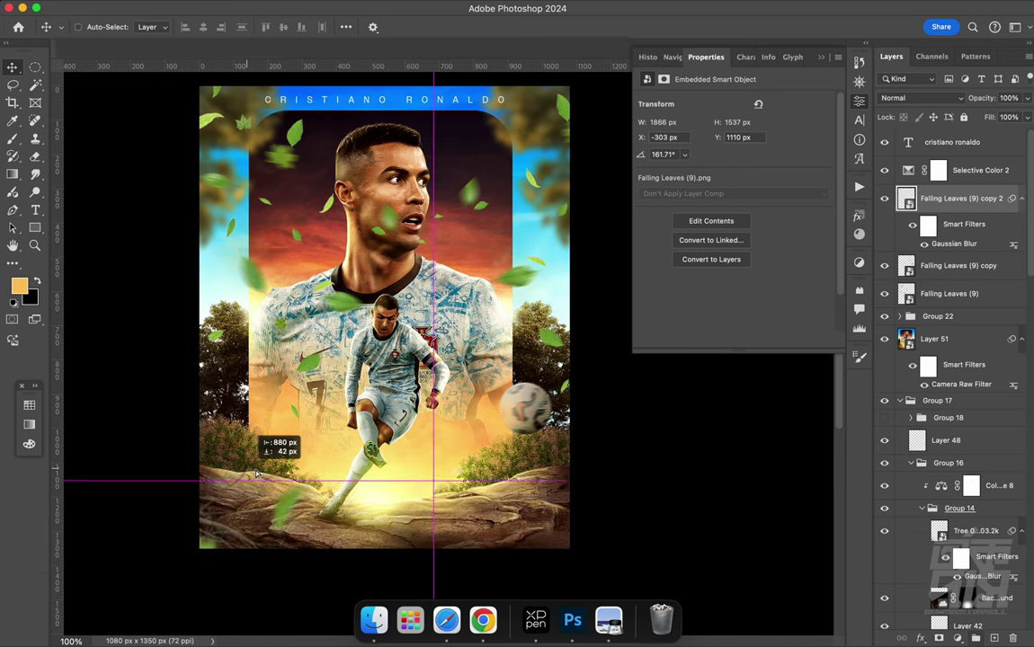
pyautogui.moveTo(282, 459); pyautogui.dragTo(477, 459)
# Enlarge and rotate the blurred leaves, moving them toward the rocks
pyautogui.hotkey('ctrl', 't')
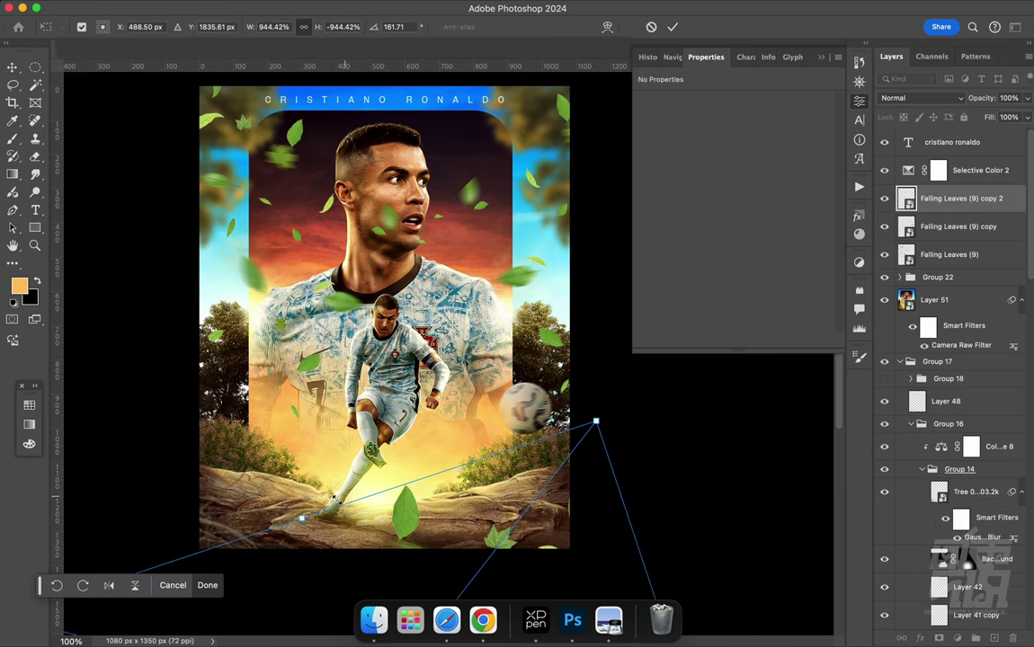
pyautogui.moveTo(316, 583); pyautogui.dragTo(577, 612)
pyautogui.press('Return')
pyautogui.moveTo(504, 449); pyautogui.dragTo(758, 346)
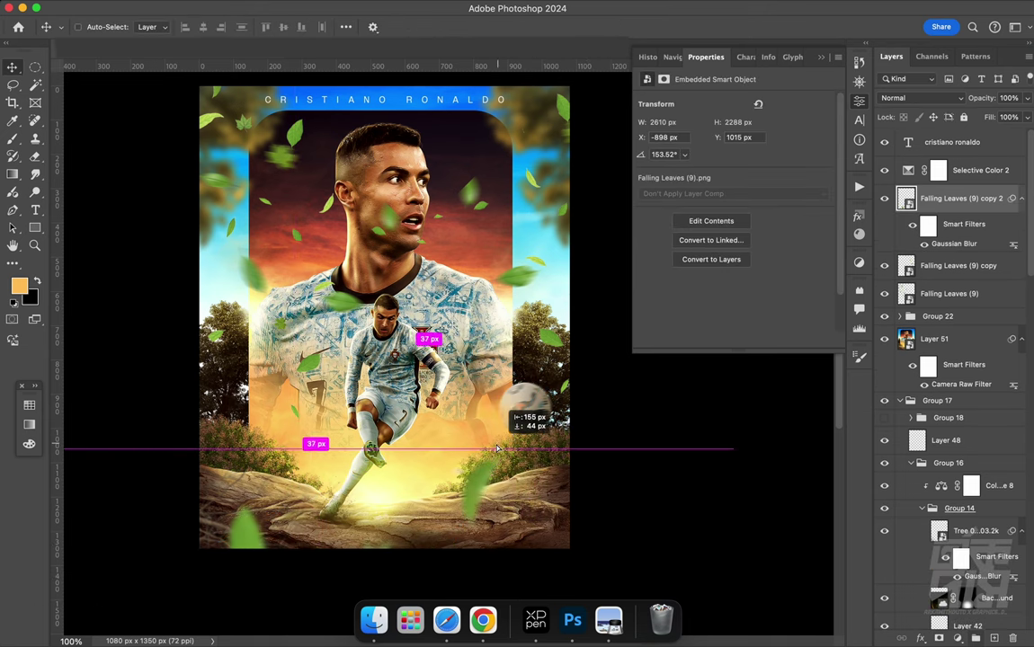
# Flip the blurred leaves horizontally beside the ball, then add a Curves adjustment layer
pyautogui.hotkey('ctrl', 't')
pyautogui.rightClick(457, 365)
pyautogui.click(486, 598)
pyautogui.moveTo(503, 422)
pyautogui.mouseDown()
pyautogui.moveTo(567, 461)
pyautogui.moveTo(557, 508)
pyautogui.mouseUp()
pyautogui.press('Return')
pyautogui.hotkey('ctrl', 't')
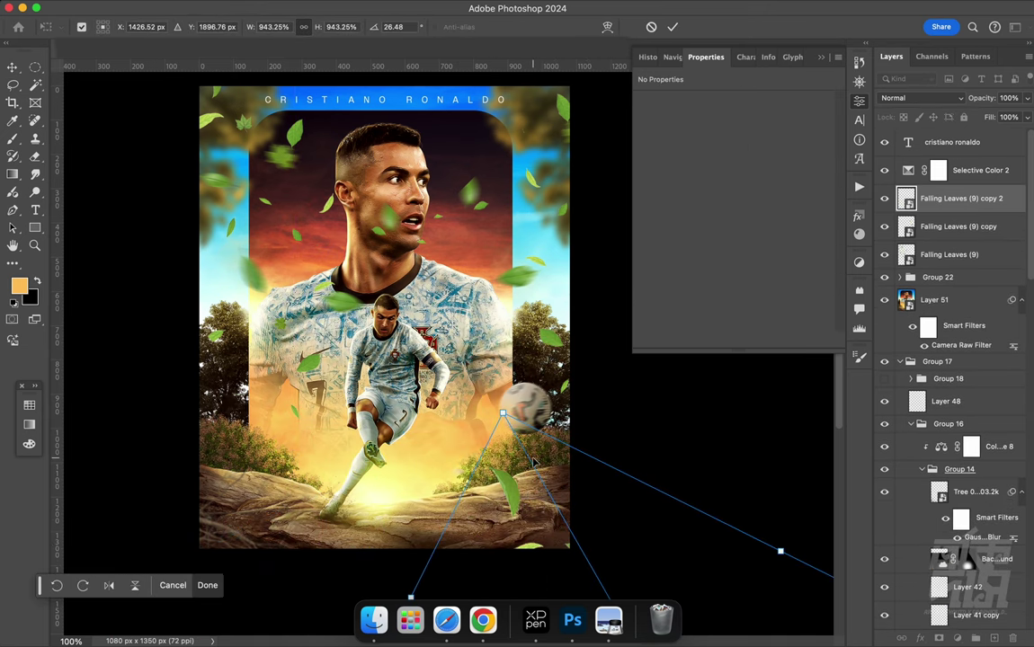
pyautogui.press('Return')
pyautogui.click(956, 637)
pyautogui.click(958, 515)
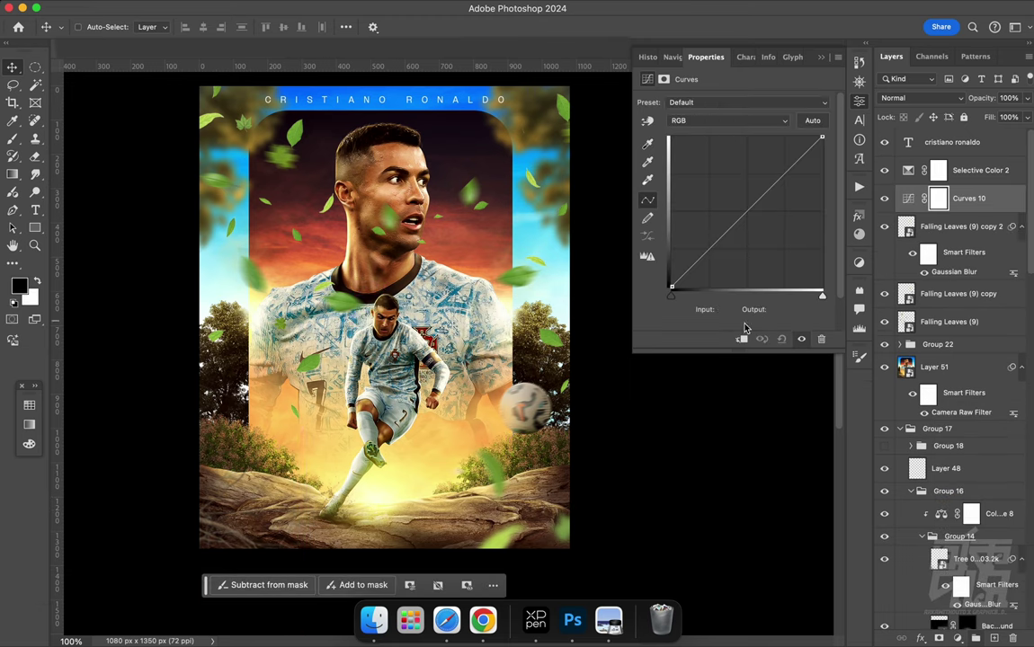
# Group the Falling Leaves layers and darken them with a clipped Curves adjustment
pyautogui.click(958, 293)
pyautogui.keyDown('shift'); pyautogui.click(949, 321); pyautogui.keyUp('shift')
pyautogui.hotkey('ctrl', 'g')
pyautogui.click(956, 638)
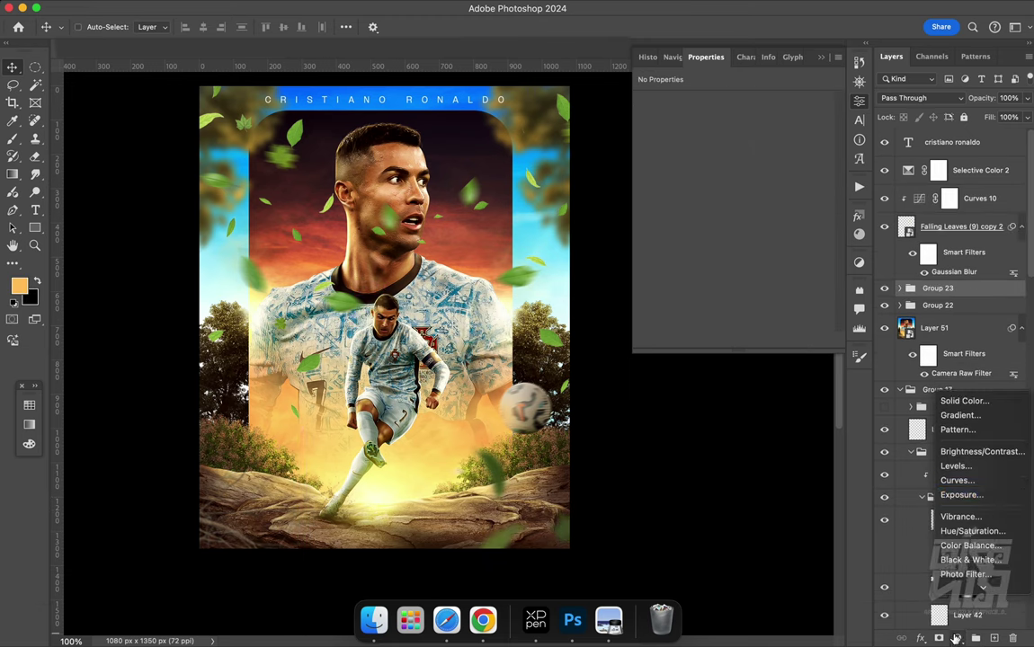
pyautogui.click(935, 422)
pyautogui.click(741, 339)
pyautogui.moveTo(821, 137); pyautogui.dragTo(820, 176)
# Group the leaves group together with its Curves layer
pyautogui.keyDown('shift'); pyautogui.click(938, 316); pyautogui.keyUp('shift')
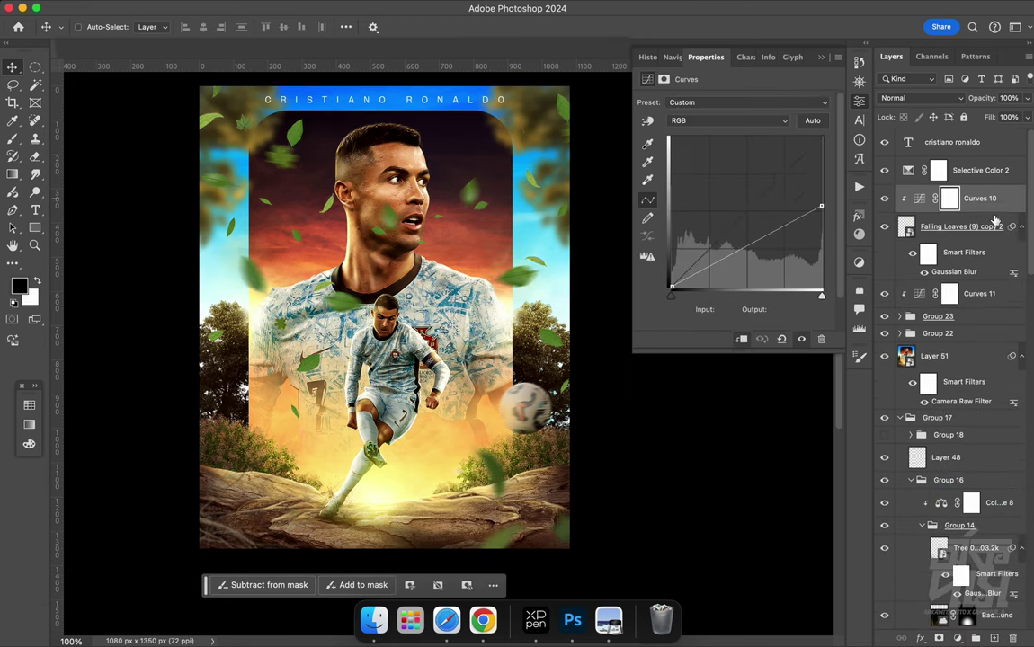
pyautogui.hotkey('ctrl', 'g')
pyautogui.doubleClick(980, 288)
pyautogui.press('Escape')
# Add a mask to the leaves group and set the Brush size to 52
pyautogui.click(956, 638)
pyautogui.press('b')
pyautogui.rightClick(382, 216)
pyautogui.press('Escape')
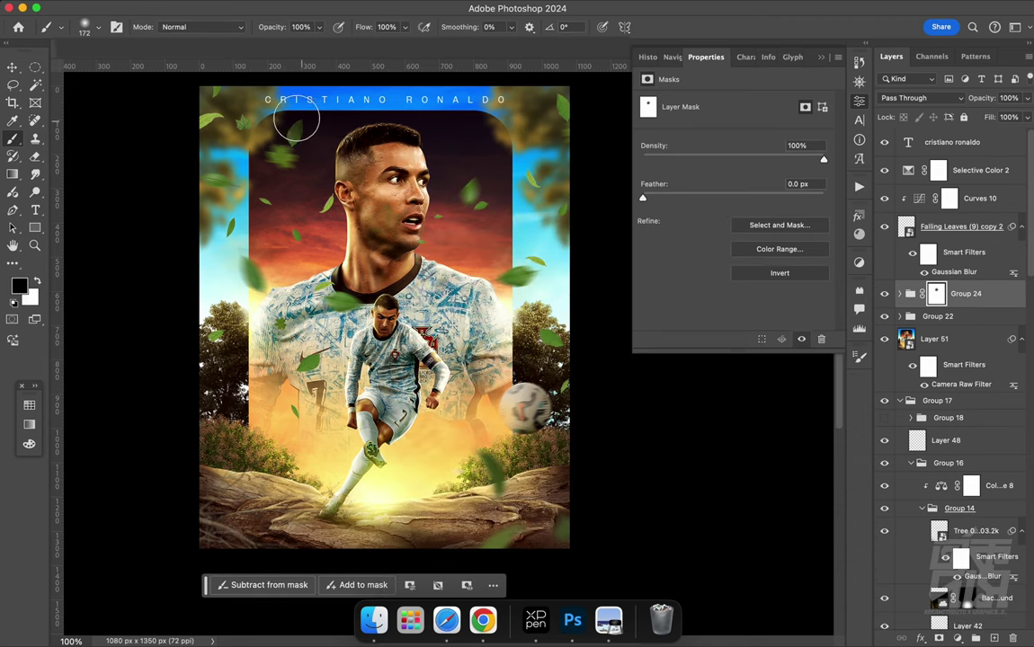
pyautogui.rightClick(297, 122)
pyautogui.moveTo(429, 154); pyautogui.dragTo(413, 153)
pyautogui.press('Escape')
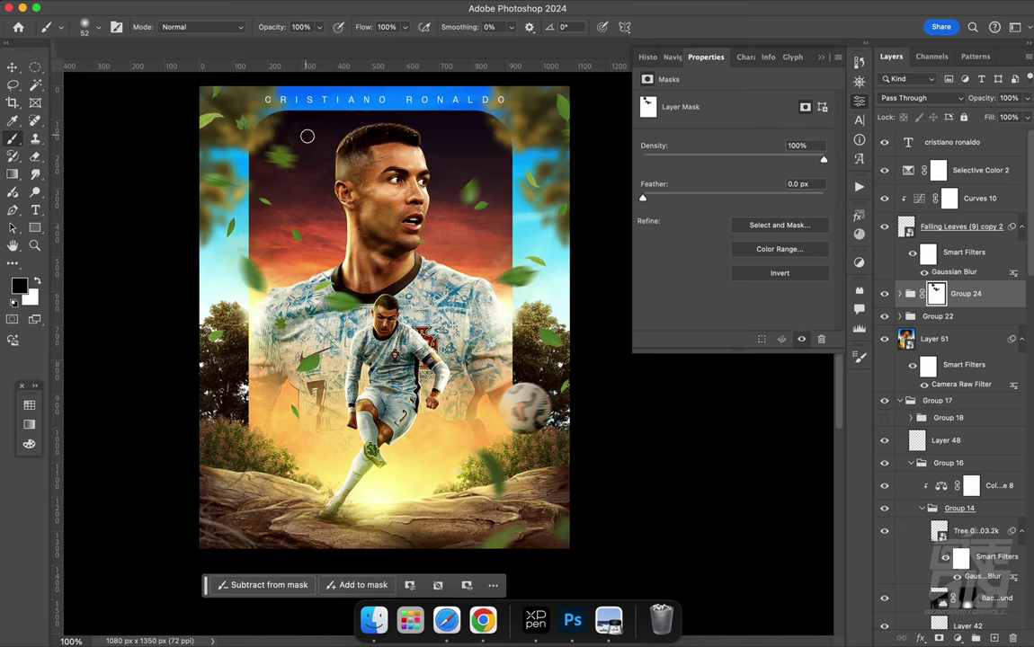
# Regroup the leaves into Group 25 and add a clipped Color Balance shifting midtones toward red and blue
pyautogui.moveTo(935, 317); pyautogui.dragTo(940, 207)
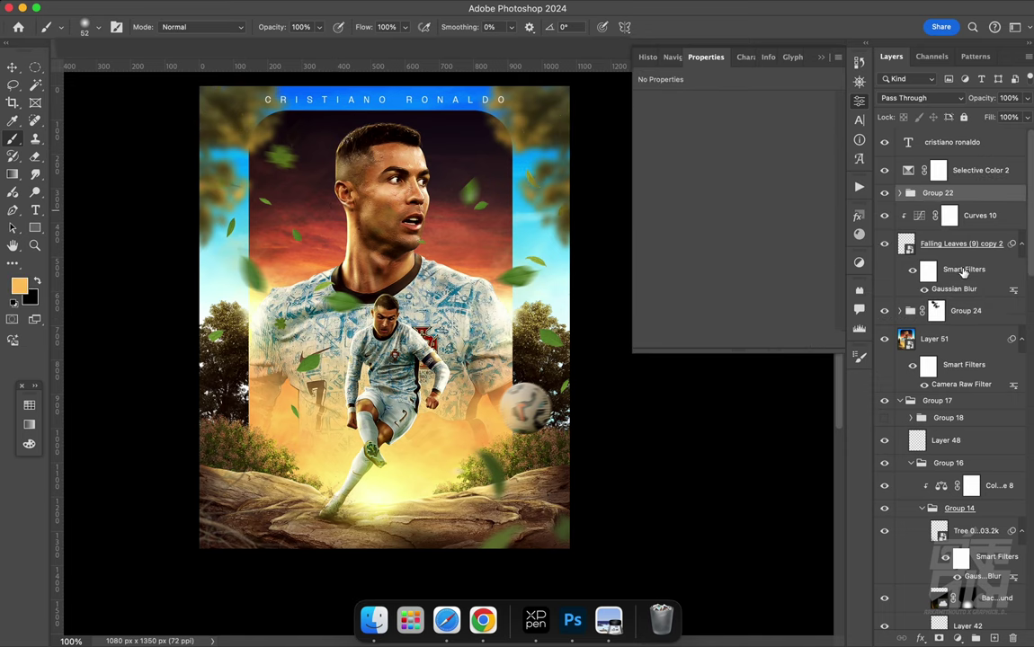
pyautogui.click(964, 273)
pyautogui.hotkey('ctrl', 'g')
pyautogui.click(975, 637)
pyautogui.click(863, 432)
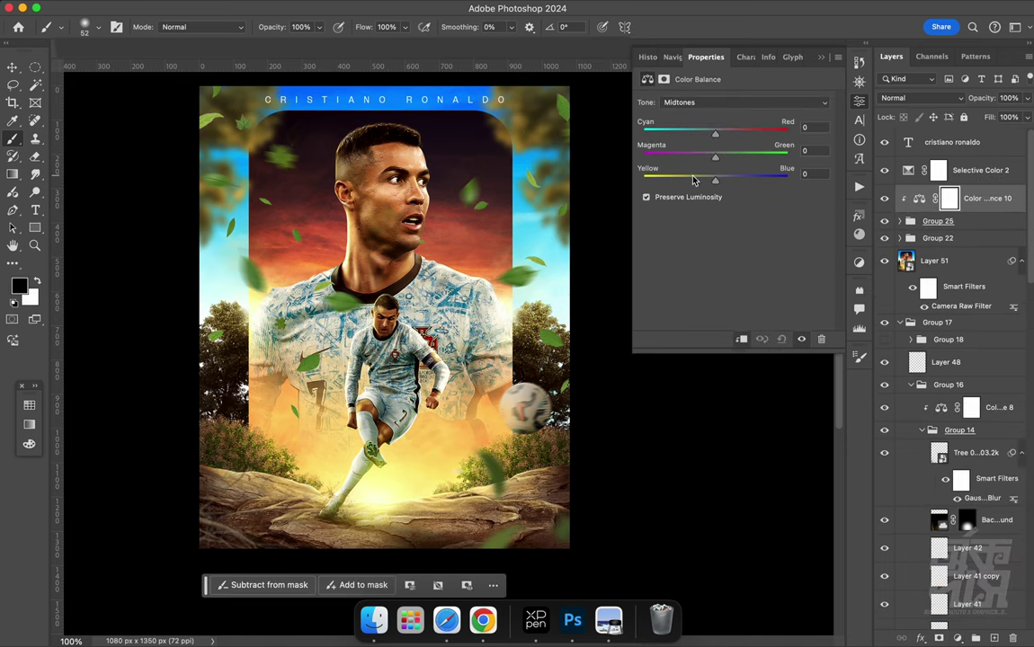
pyautogui.press('r')
pyautogui.moveTo(387, 315); pyautogui.dragTo(468, 225)
pyautogui.press('Escape')
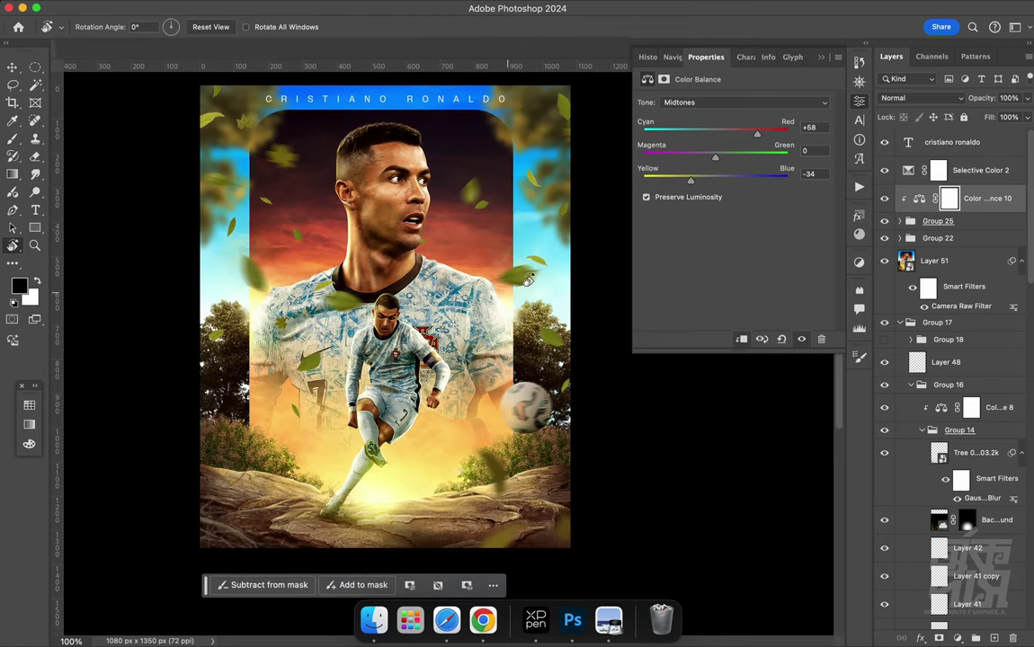
# Add another Curves layer darkening the leaves, and prepare the Brush to paint its mask
pyautogui.click(957, 638)
pyautogui.click(924, 510)
pyautogui.moveTo(821, 138); pyautogui.dragTo(820, 168)
pyautogui.click(762, 217)
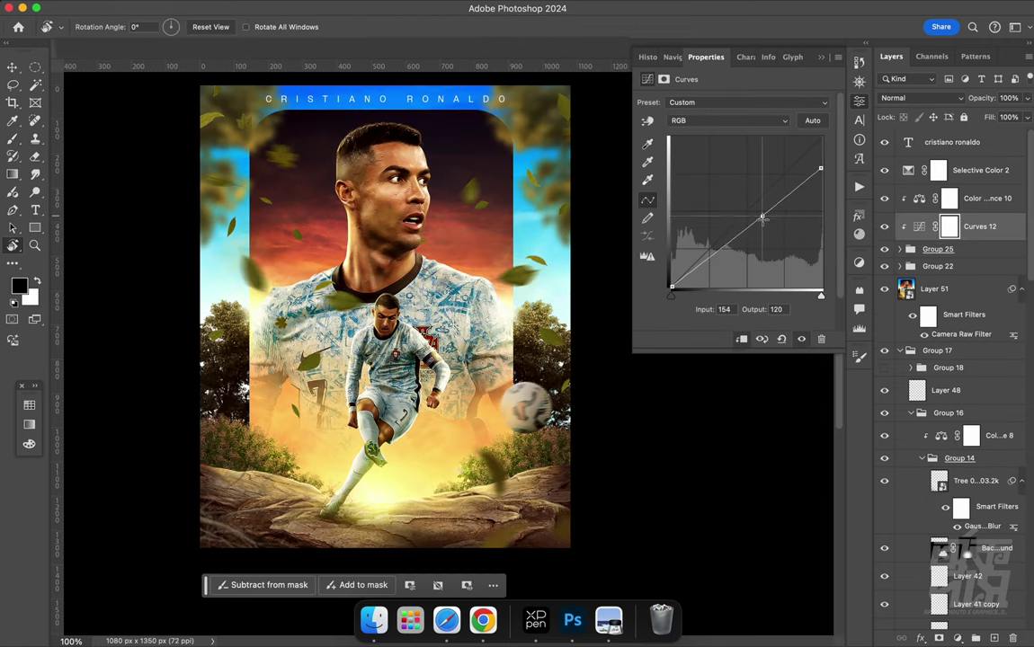
pyautogui.press('b')
pyautogui.rightClick(323, 145)
pyautogui.press('Escape')
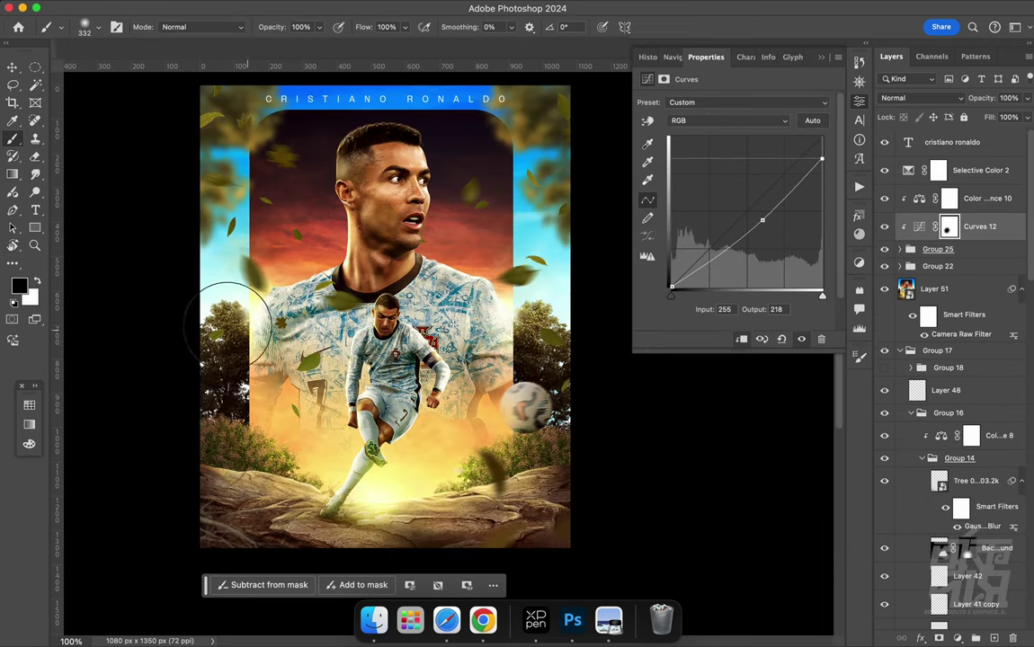
pyautogui.press('r')
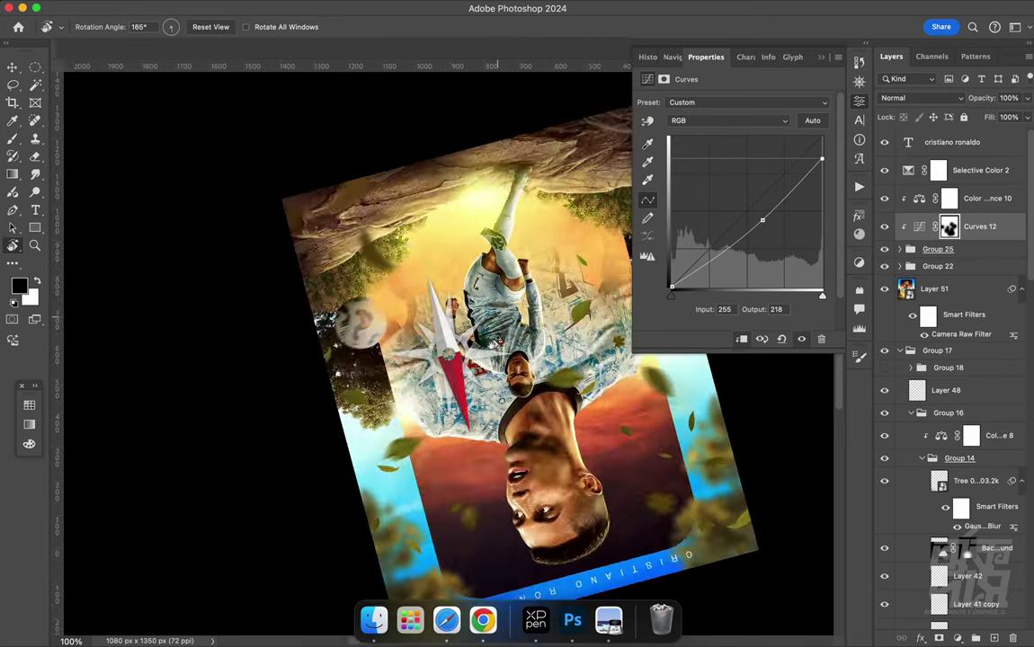
pyautogui.moveTo(386, 483); pyautogui.dragTo(474, 239)
pyautogui.press('Escape')
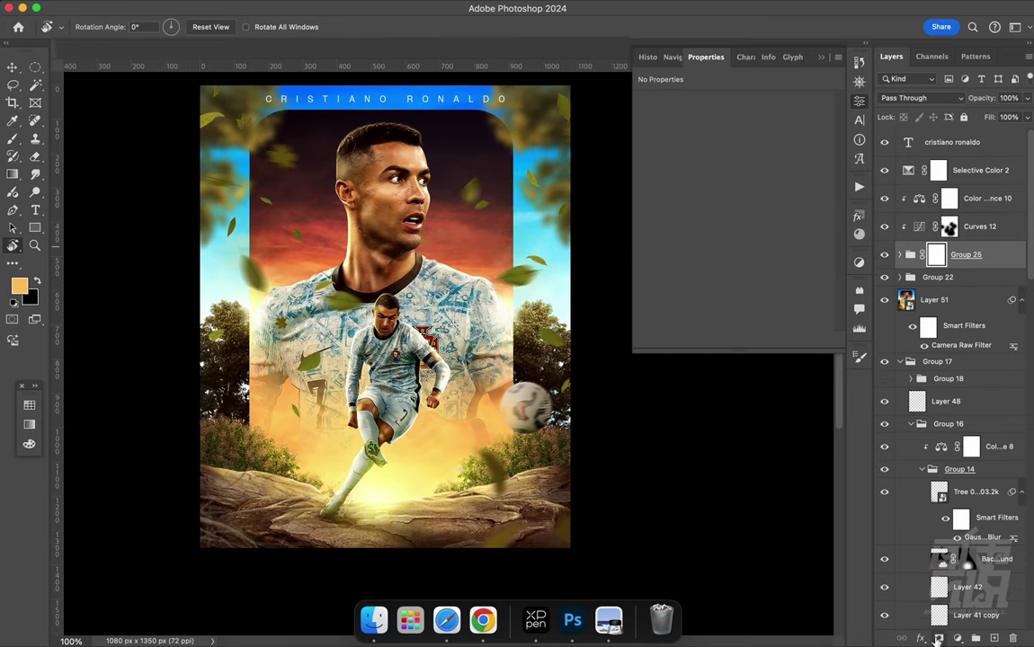